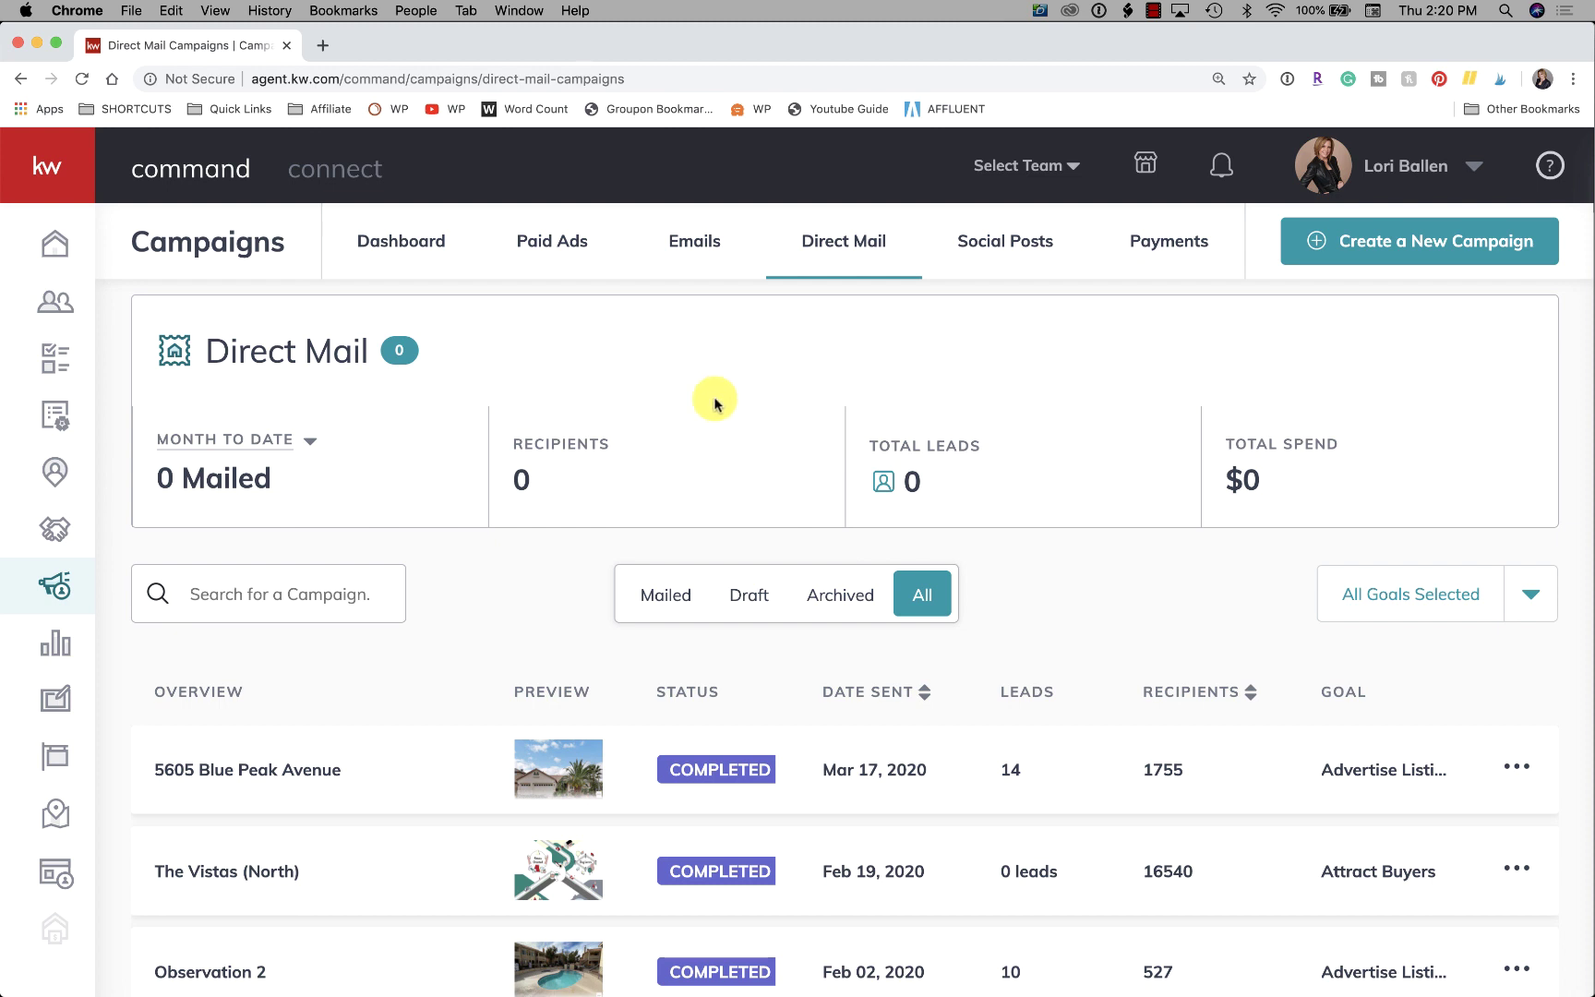
Go to the Home dashboard, then return to the Campaigns overview.
{"action": "left_click", "coordinate": [61, 252]}
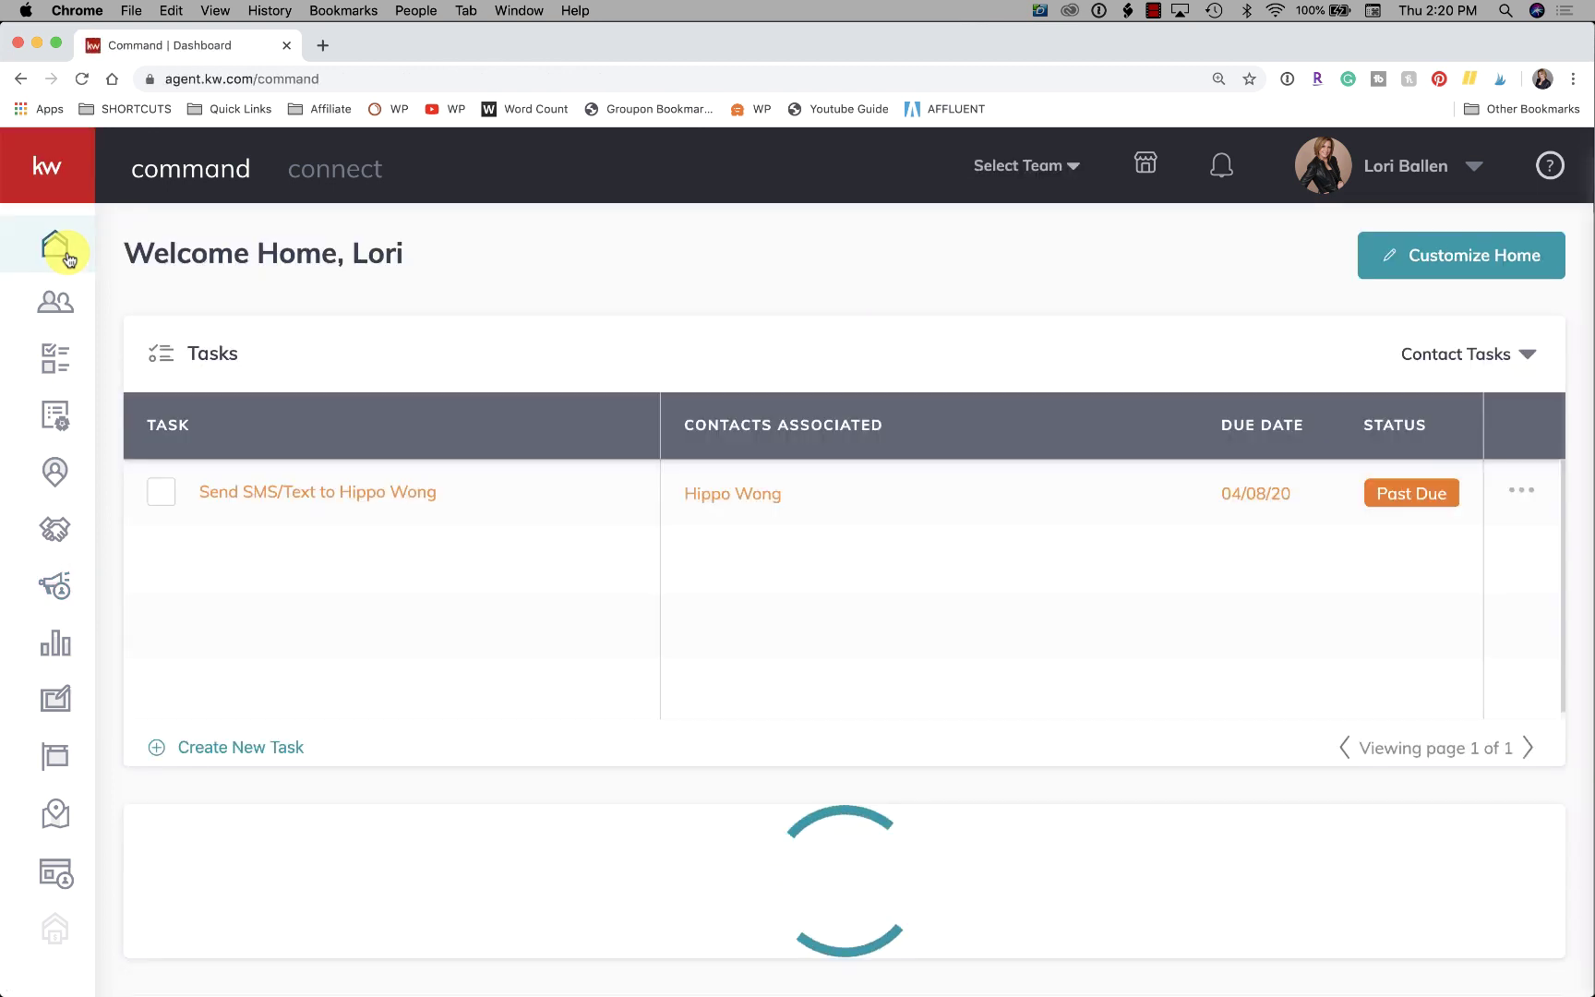
{"action": "left_click", "coordinate": [59, 595]}
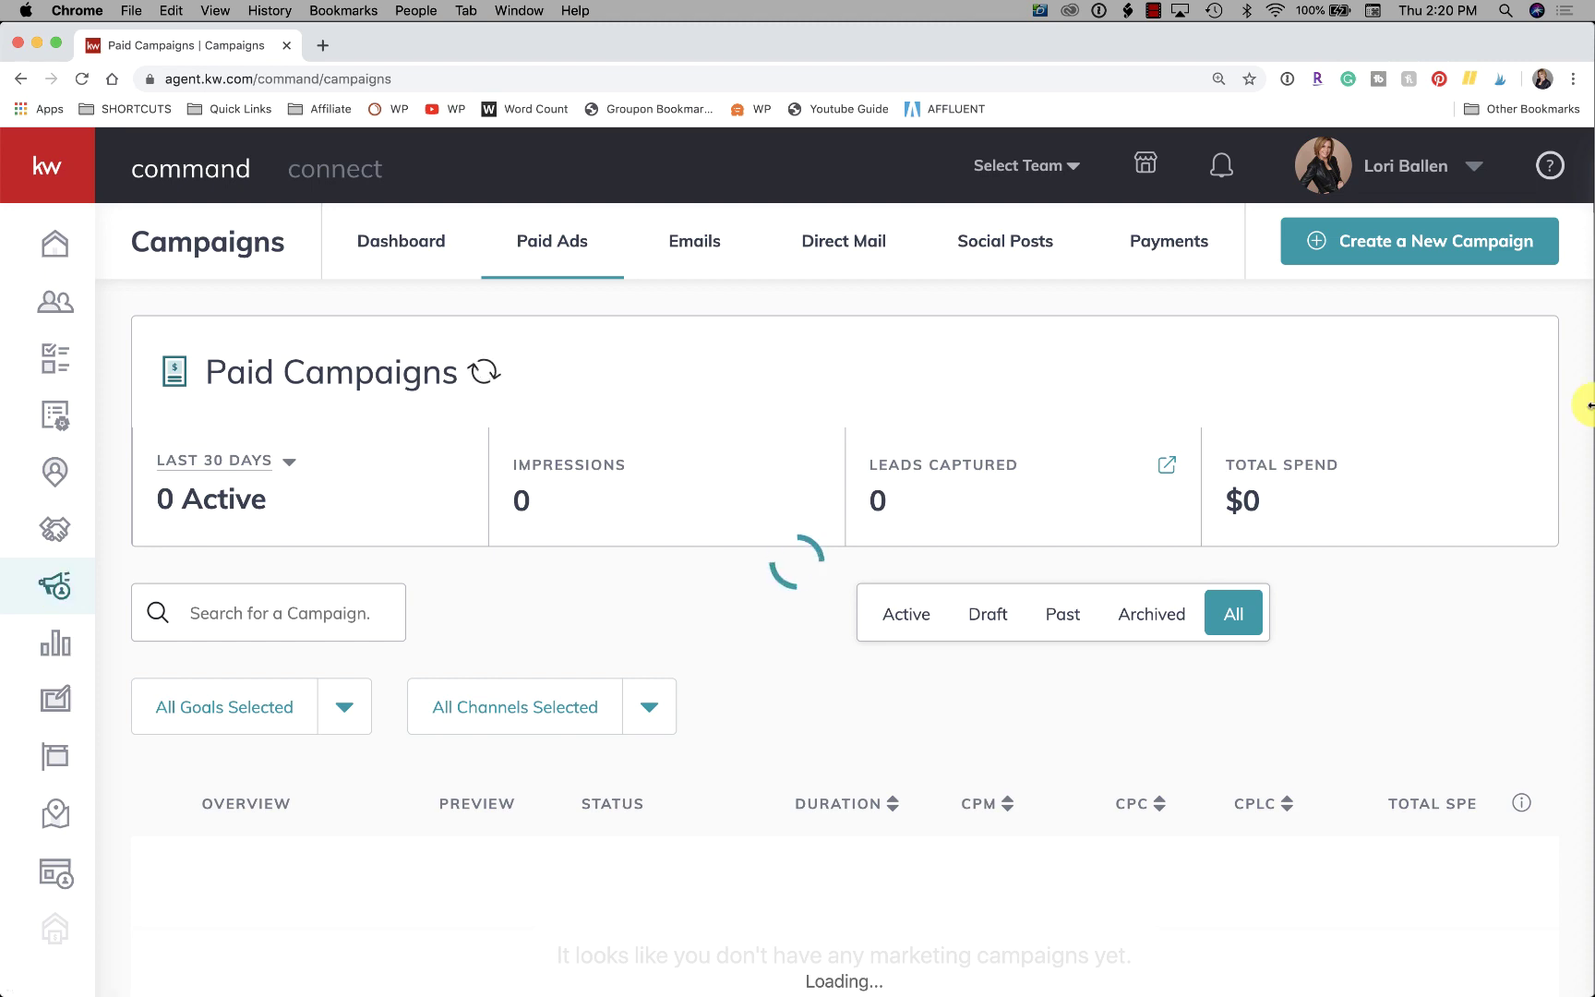
Start a new Direct Mail campaign named Direct Mail SAMPLE with the Advertise Listing goal.
{"action": "left_click", "coordinate": [1419, 248]}
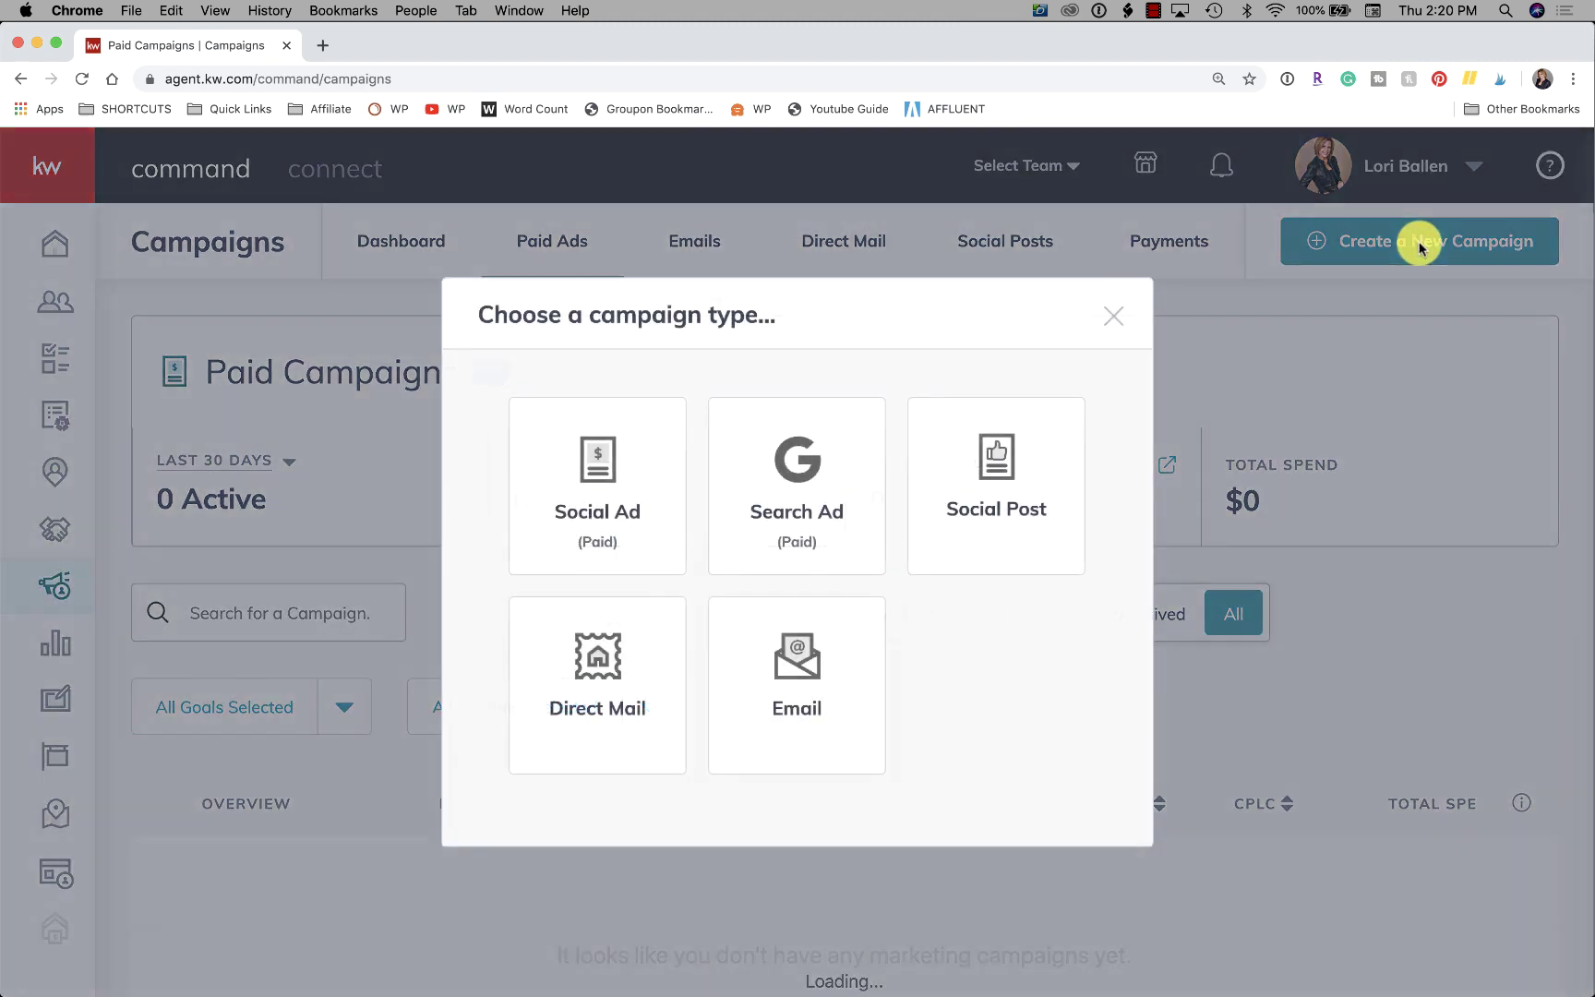
{"action": "left_click", "coordinate": [576, 682]}
{"action": "type", "text": "Direct Mail SAMPLE"}
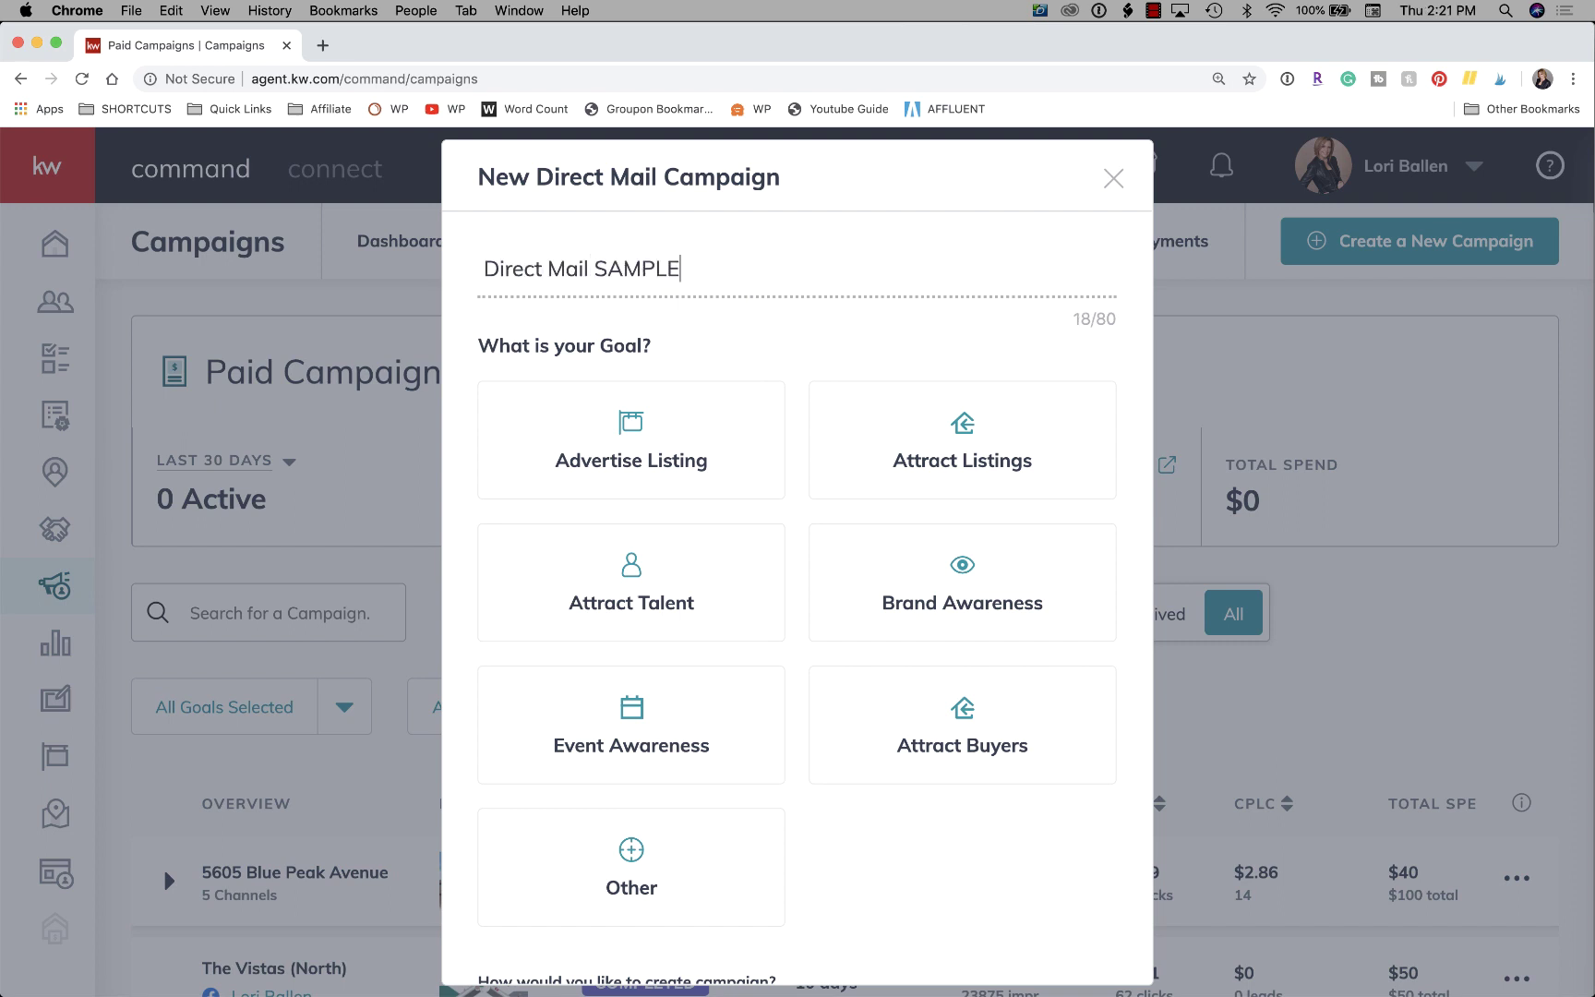
{"action": "scroll", "coordinate": [937, 535], "scroll_direction": "down", "scroll_amount": 2}
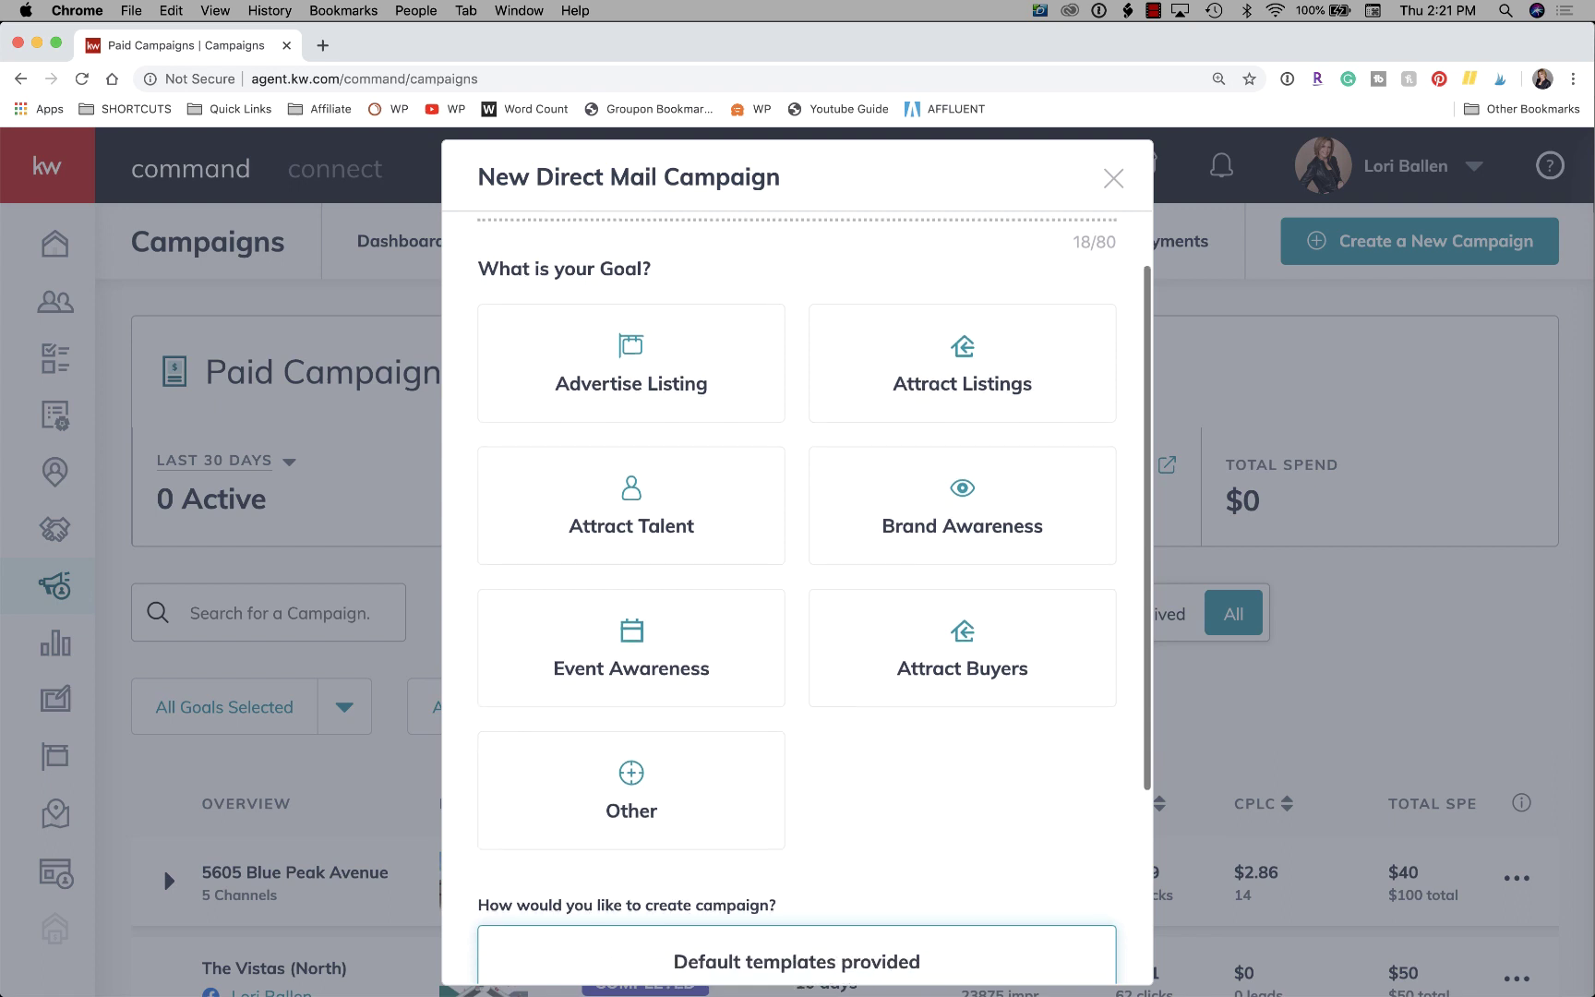
{"action": "scroll", "coordinate": [938, 535], "scroll_direction": "down", "scroll_amount": 1}
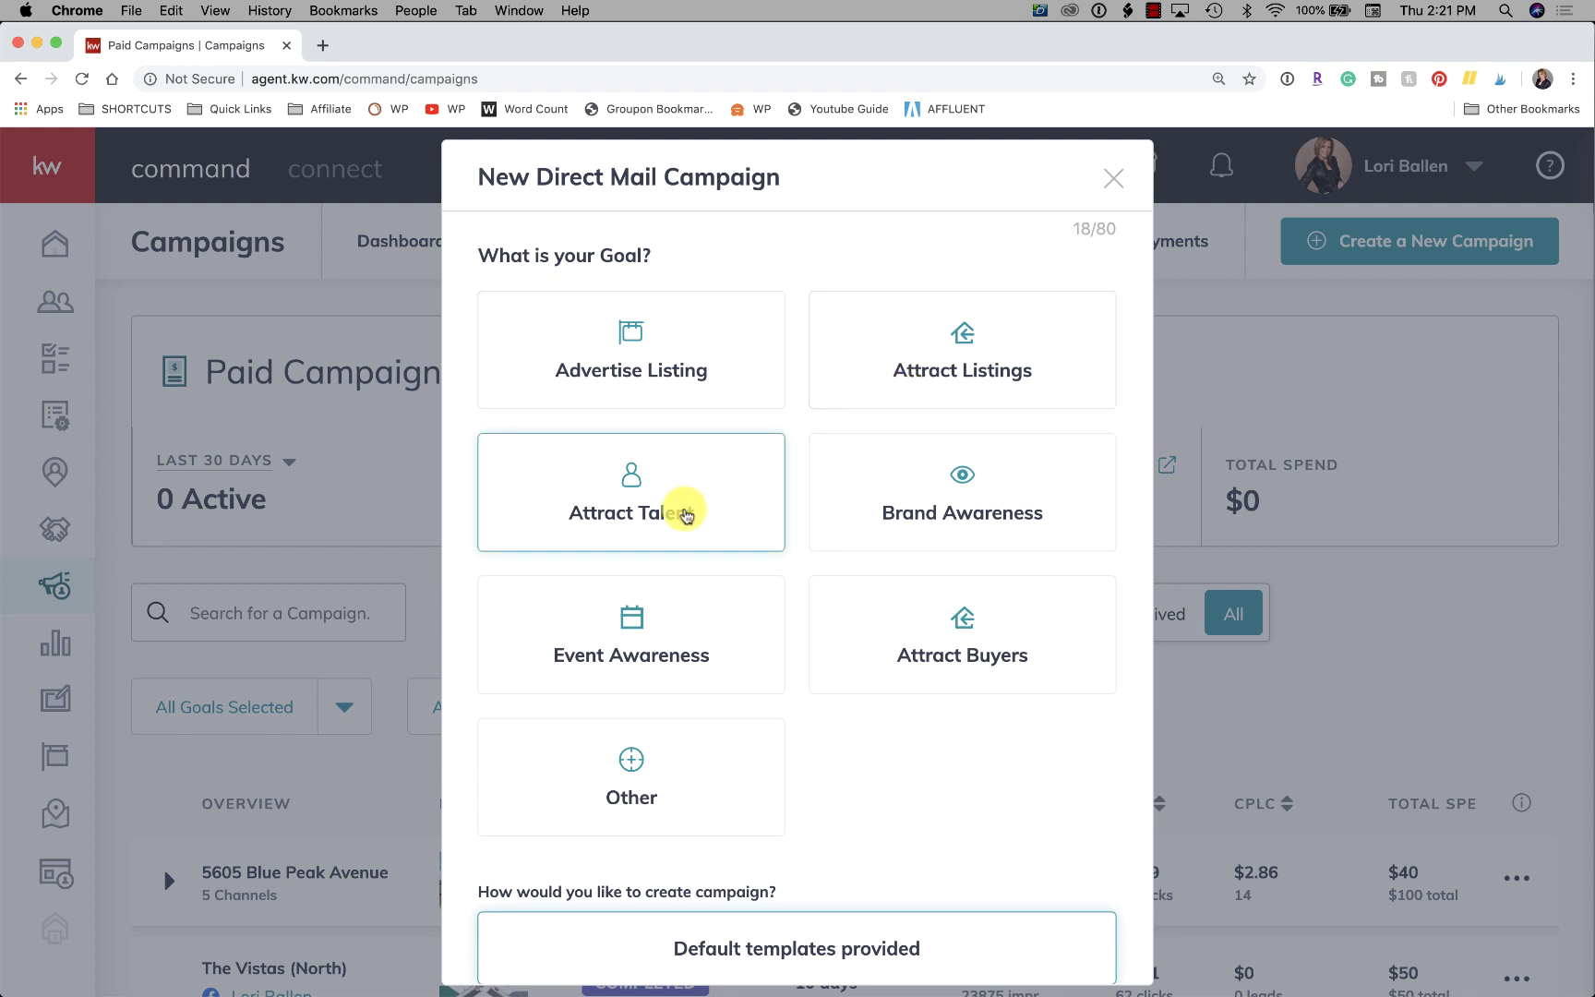
{"action": "scroll", "coordinate": [684, 513], "scroll_direction": "down", "scroll_amount": 5}
{"action": "scroll", "coordinate": [684, 511], "scroll_direction": "down", "scroll_amount": 2}
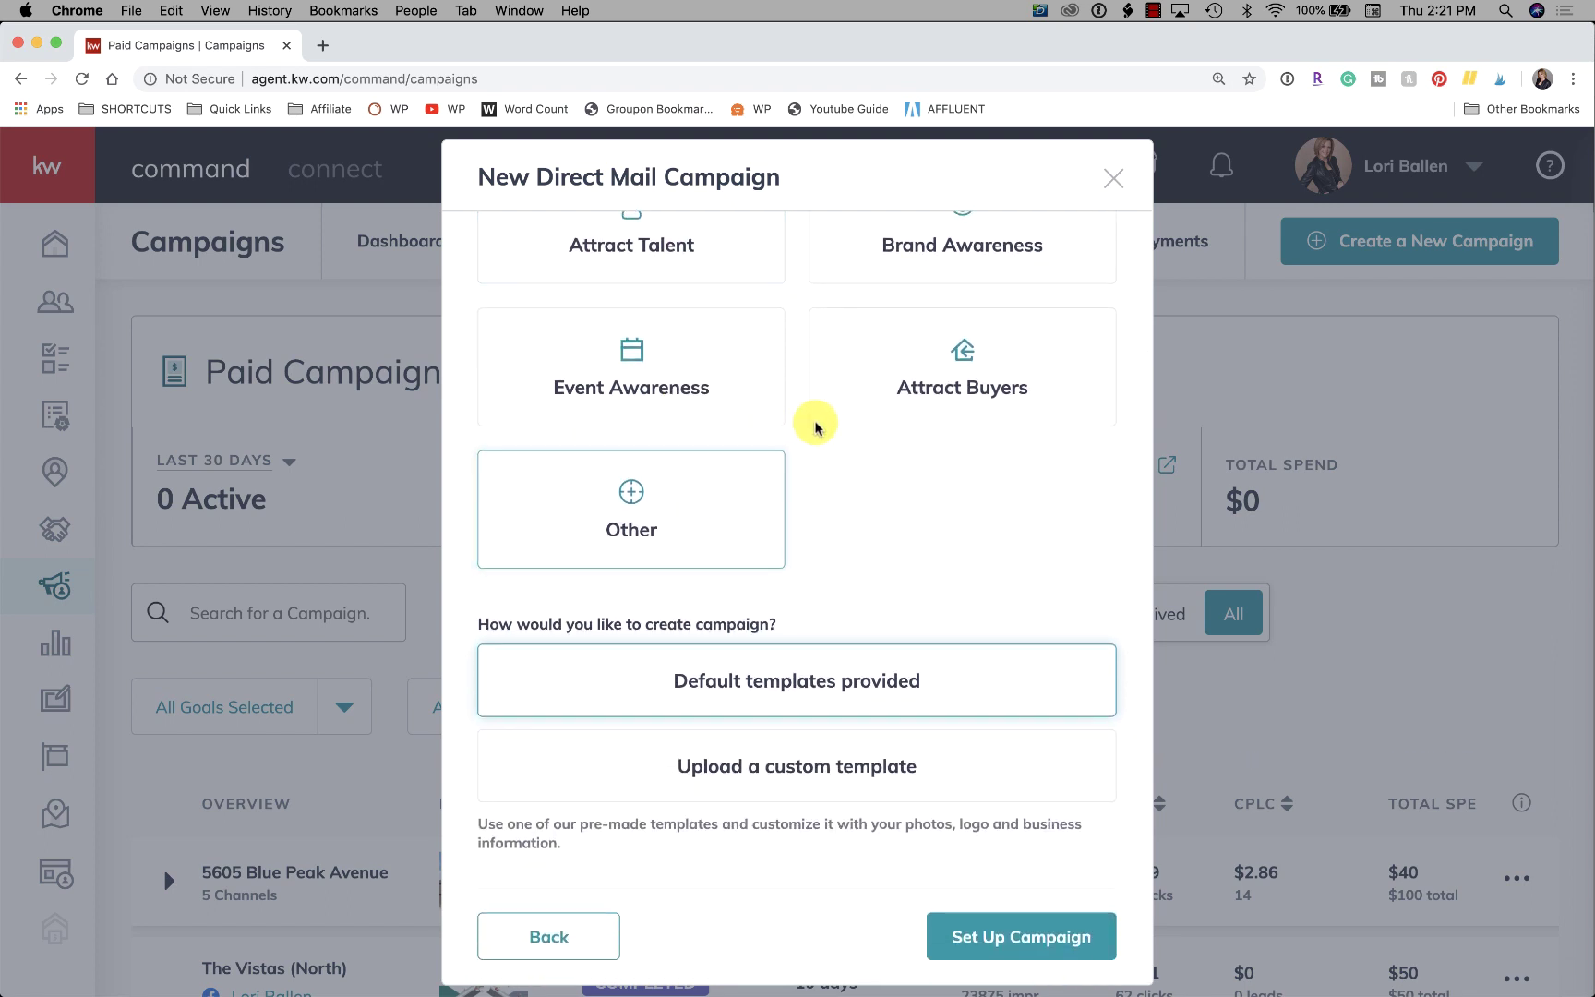
{"action": "scroll", "coordinate": [822, 499], "scroll_direction": "up", "scroll_amount": 1}
{"action": "scroll", "coordinate": [823, 499], "scroll_direction": "up", "scroll_amount": 5}
{"action": "left_click", "coordinate": [679, 445]}
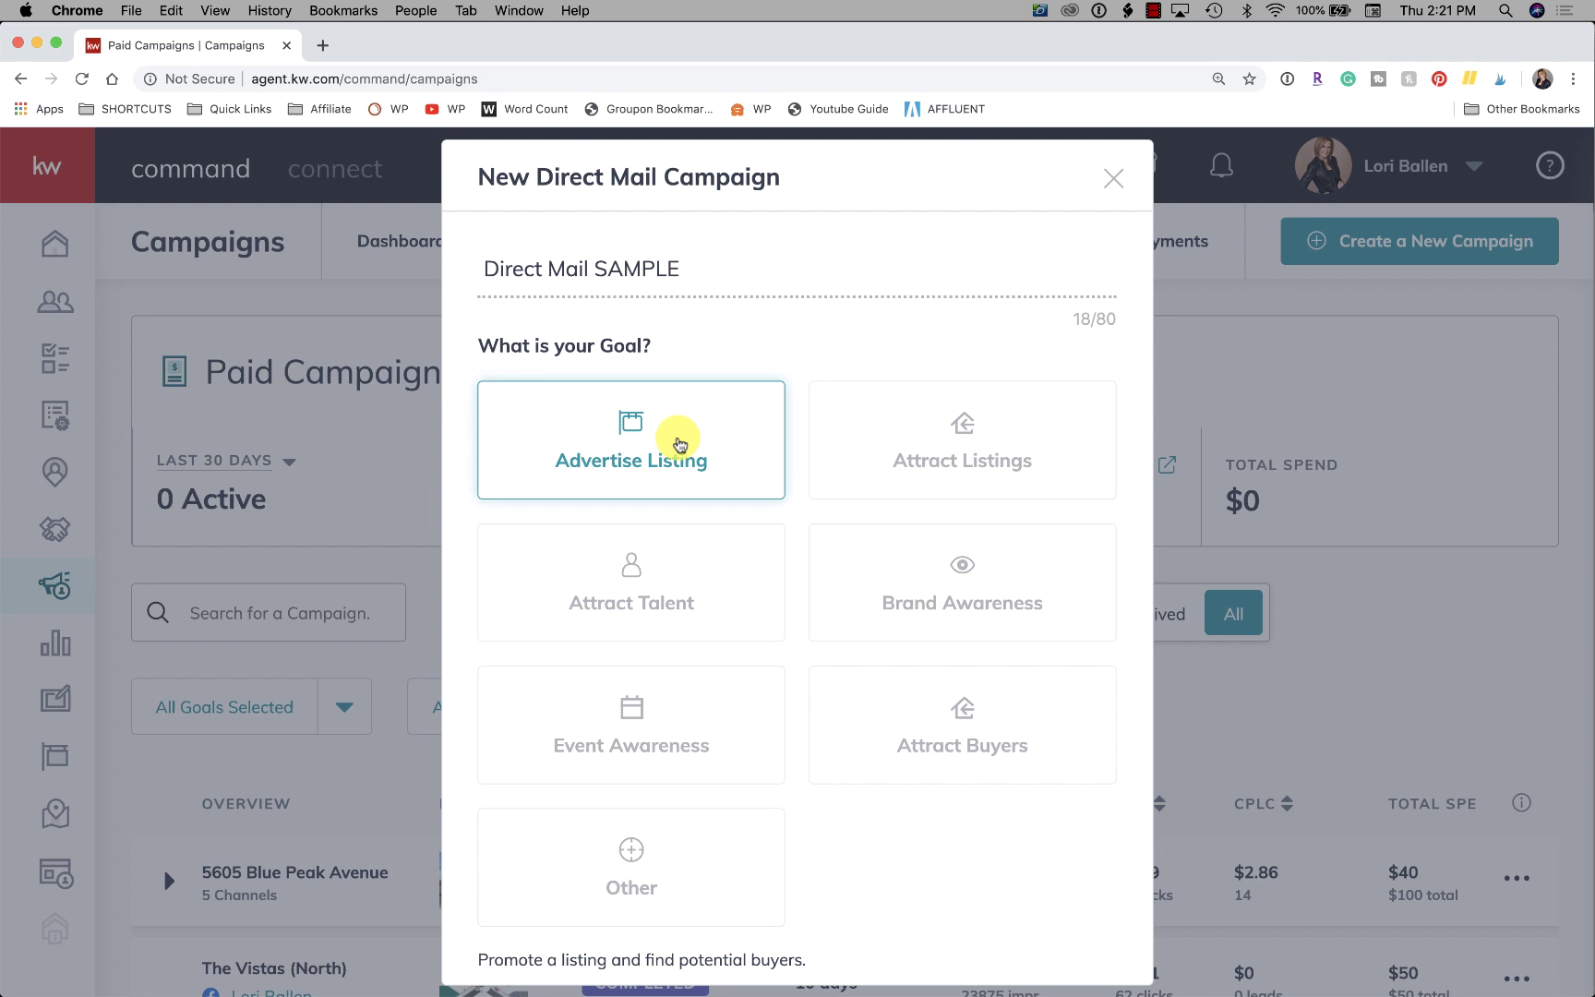
{"action": "scroll", "coordinate": [679, 445], "scroll_direction": "down", "scroll_amount": 3}
{"action": "scroll", "coordinate": [679, 445], "scroll_direction": "down", "scroll_amount": 2}
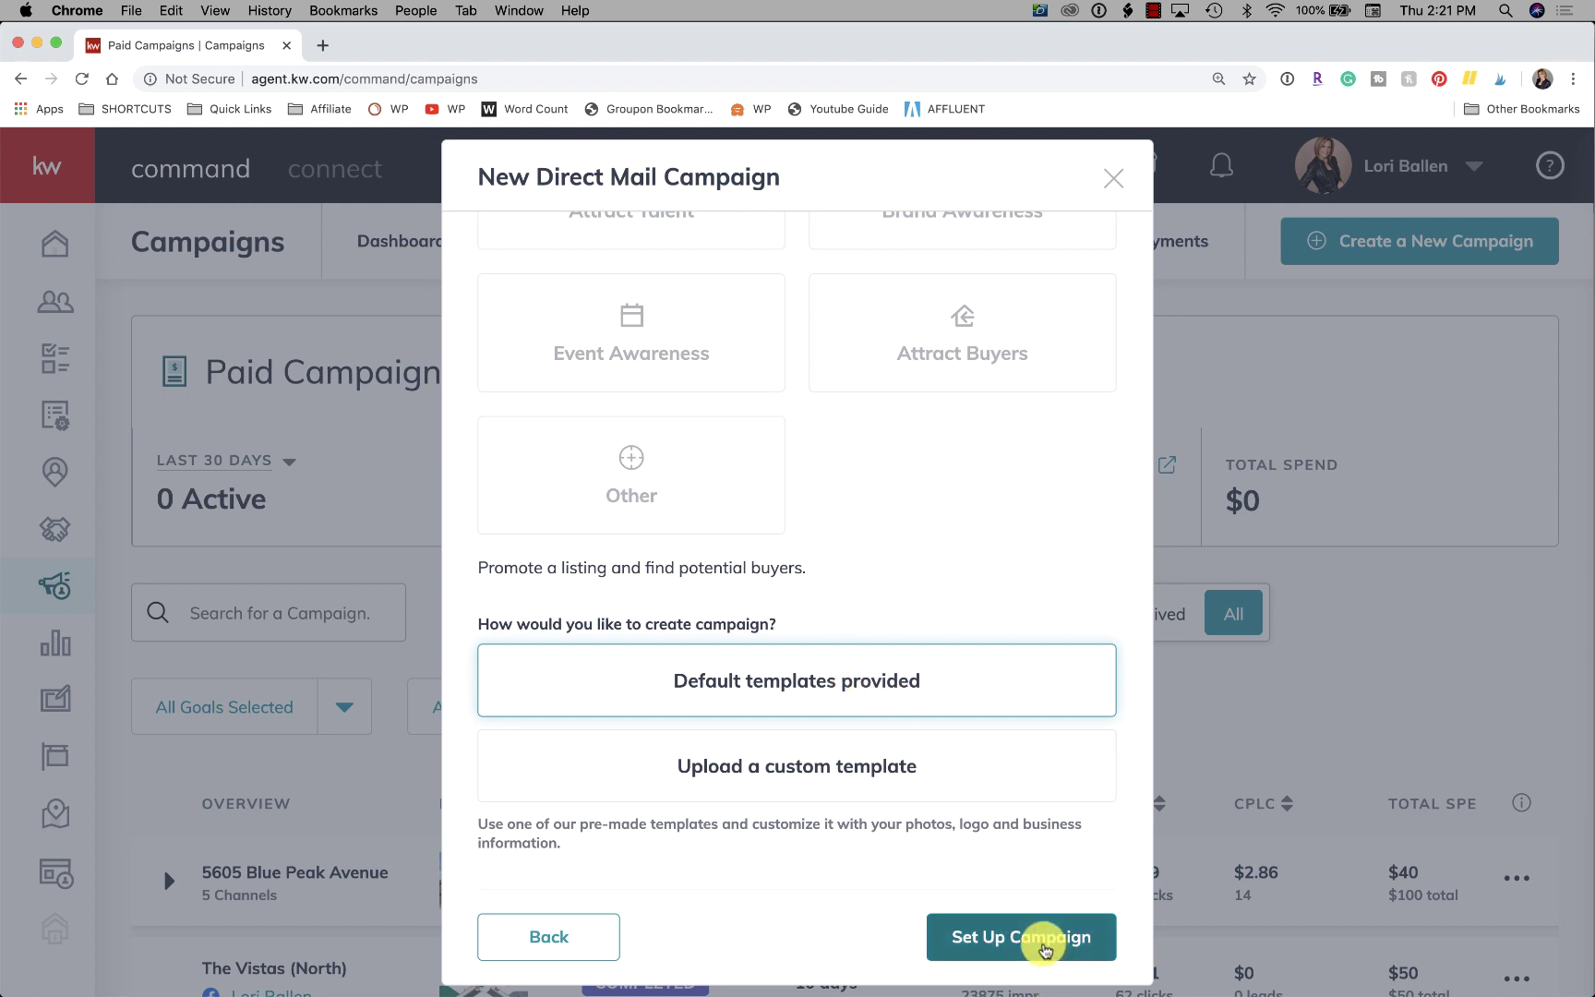
In campaign setup, search listings by Listing Agent and show All Listings.
{"action": "left_click", "coordinate": [1034, 938]}
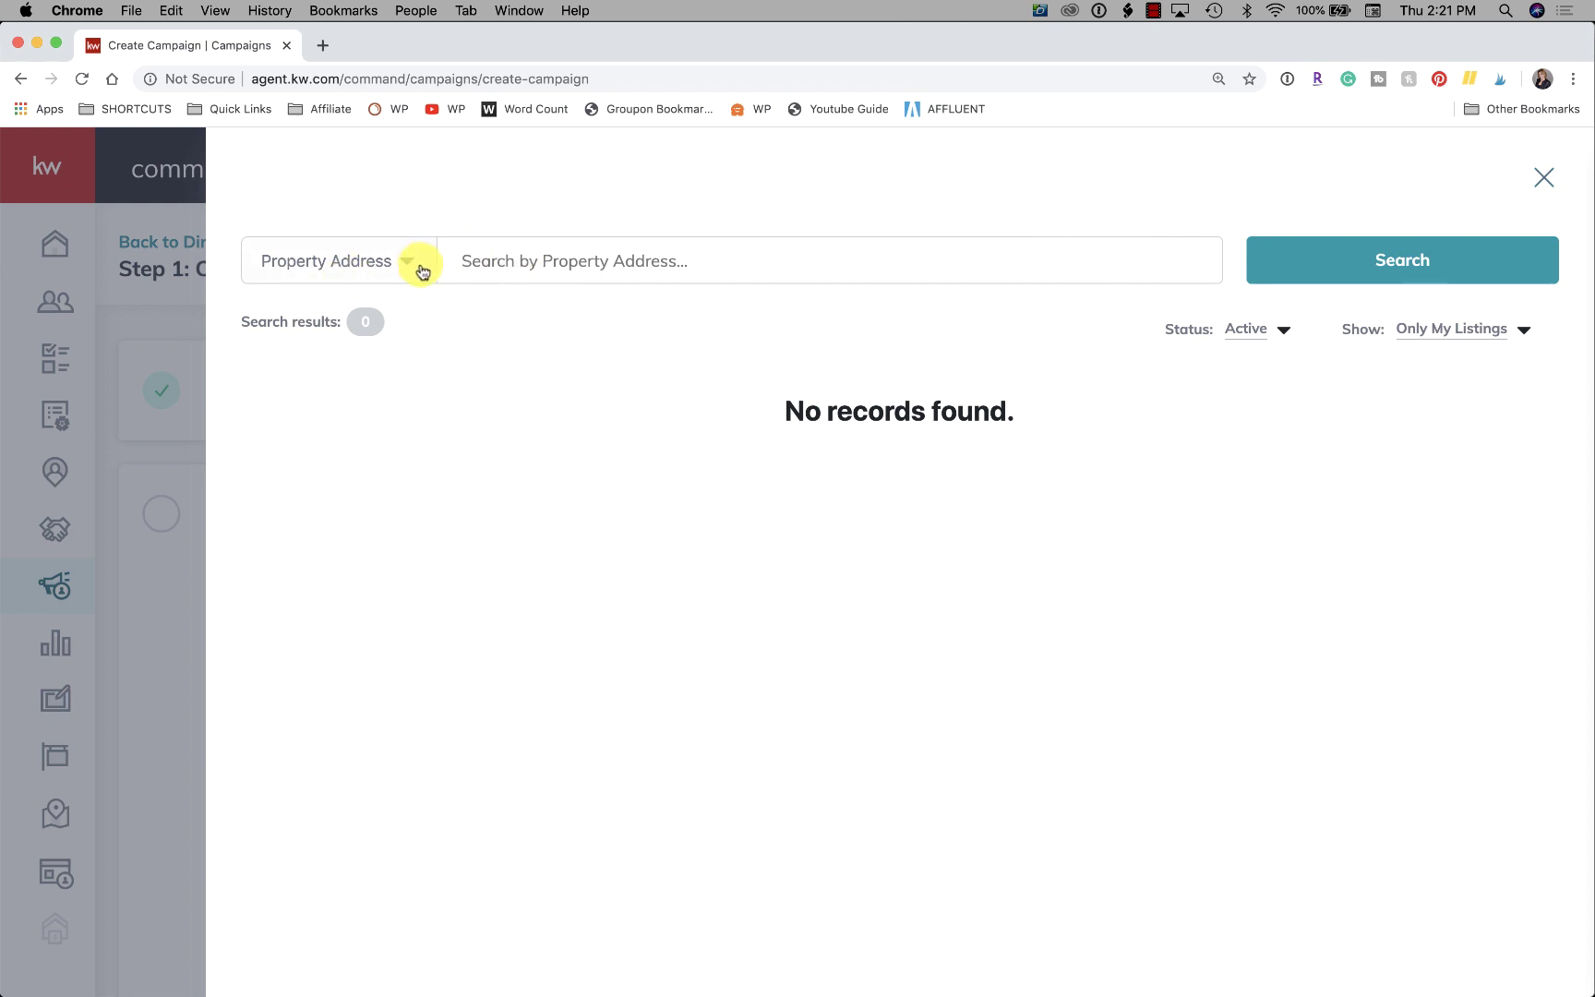
{"action": "left_click", "coordinate": [507, 270]}
{"action": "left_click", "coordinate": [373, 259]}
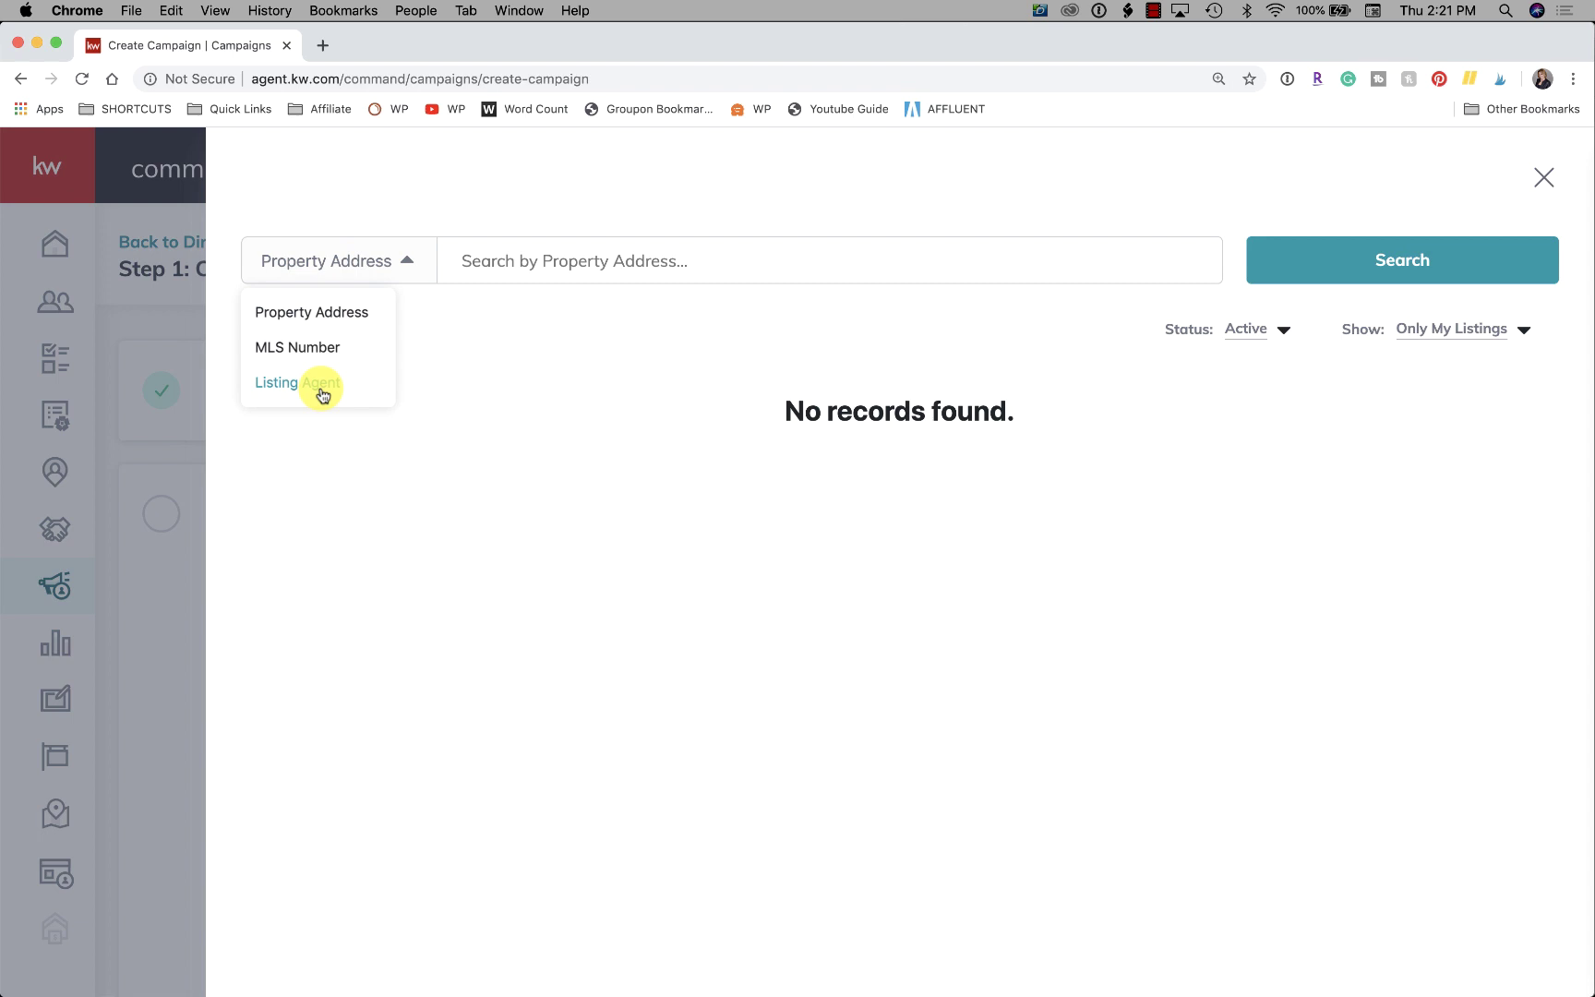
{"action": "left_click", "coordinate": [331, 393]}
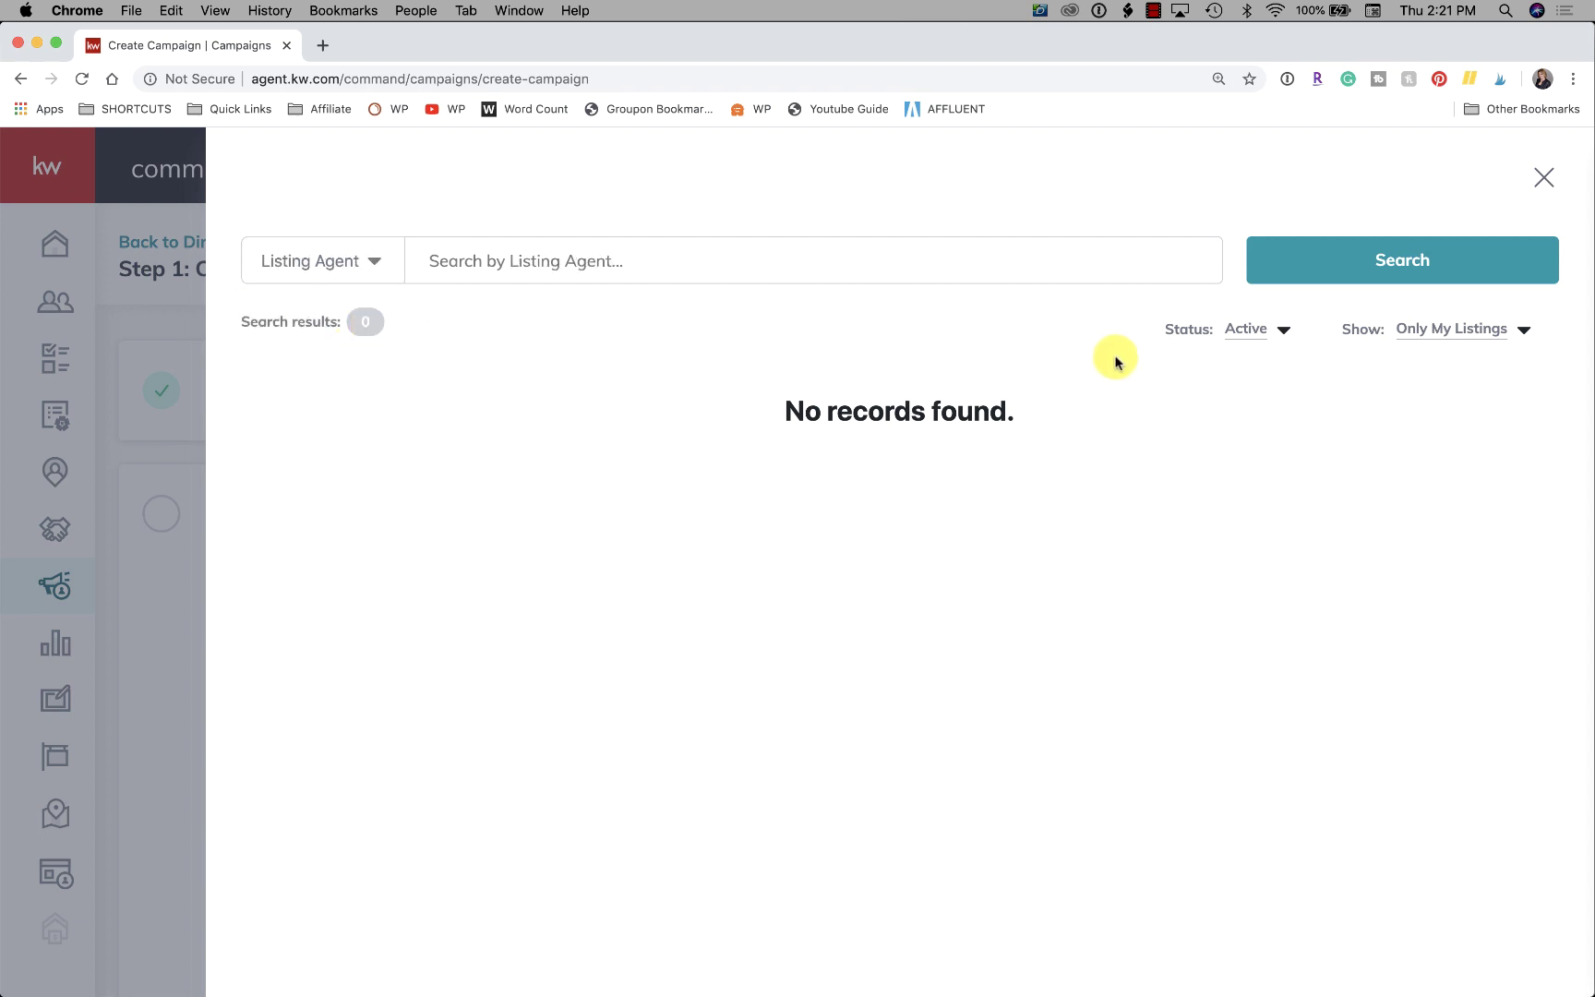
{"action": "left_click", "coordinate": [1452, 334]}
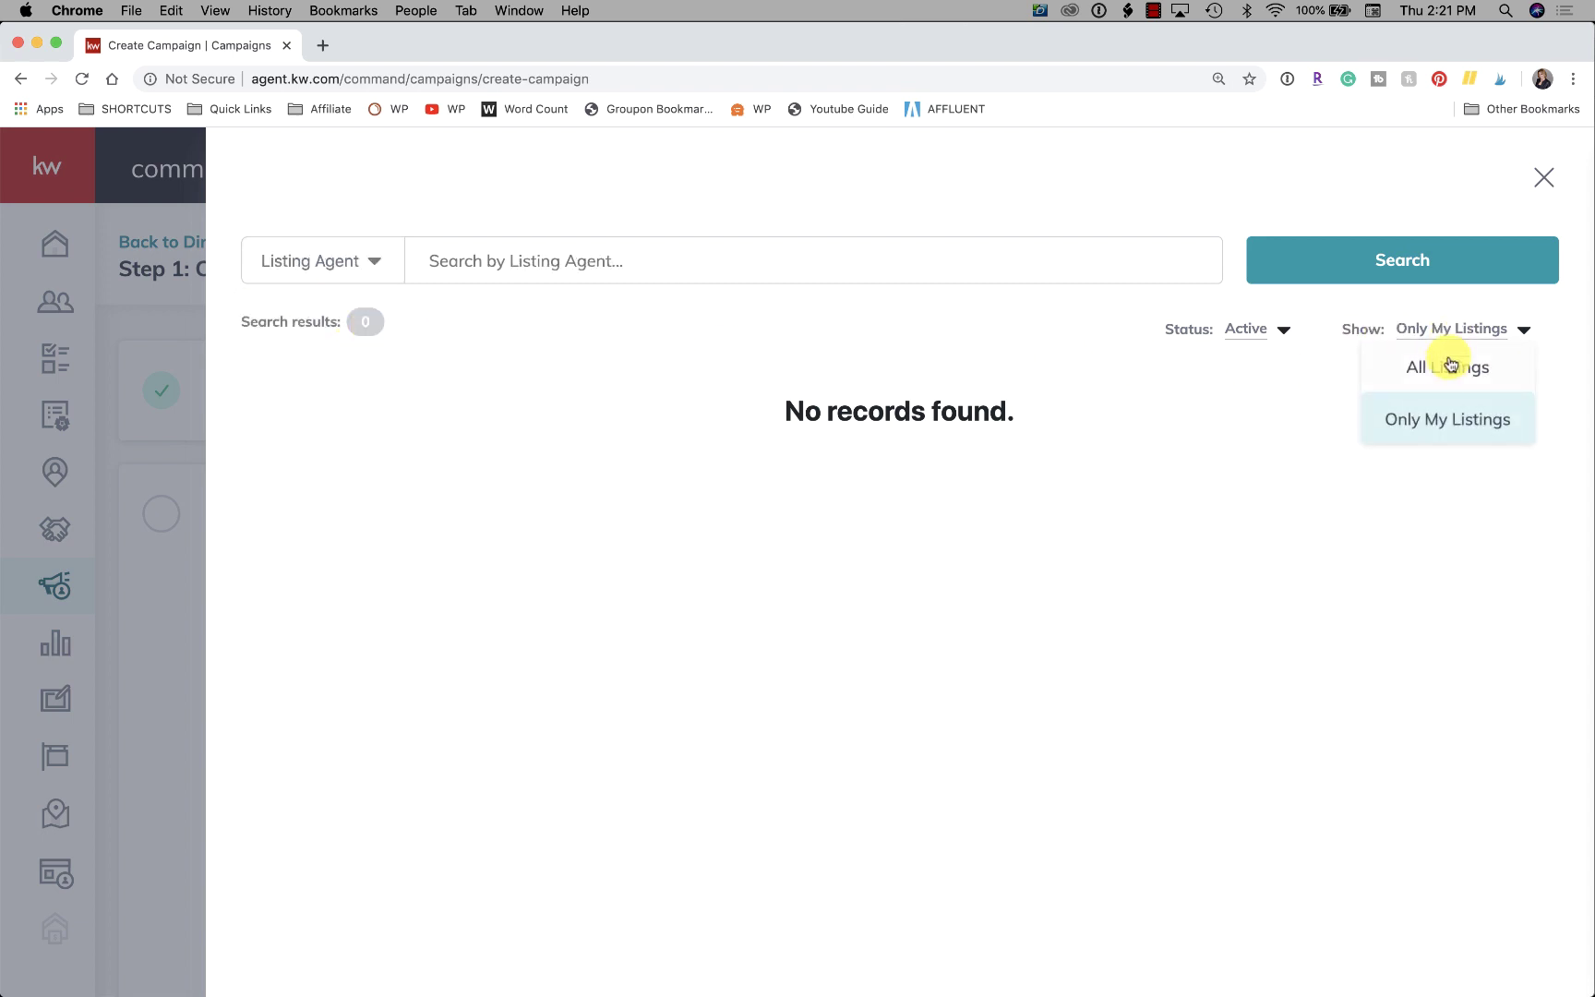
{"action": "left_click", "coordinate": [1449, 369]}
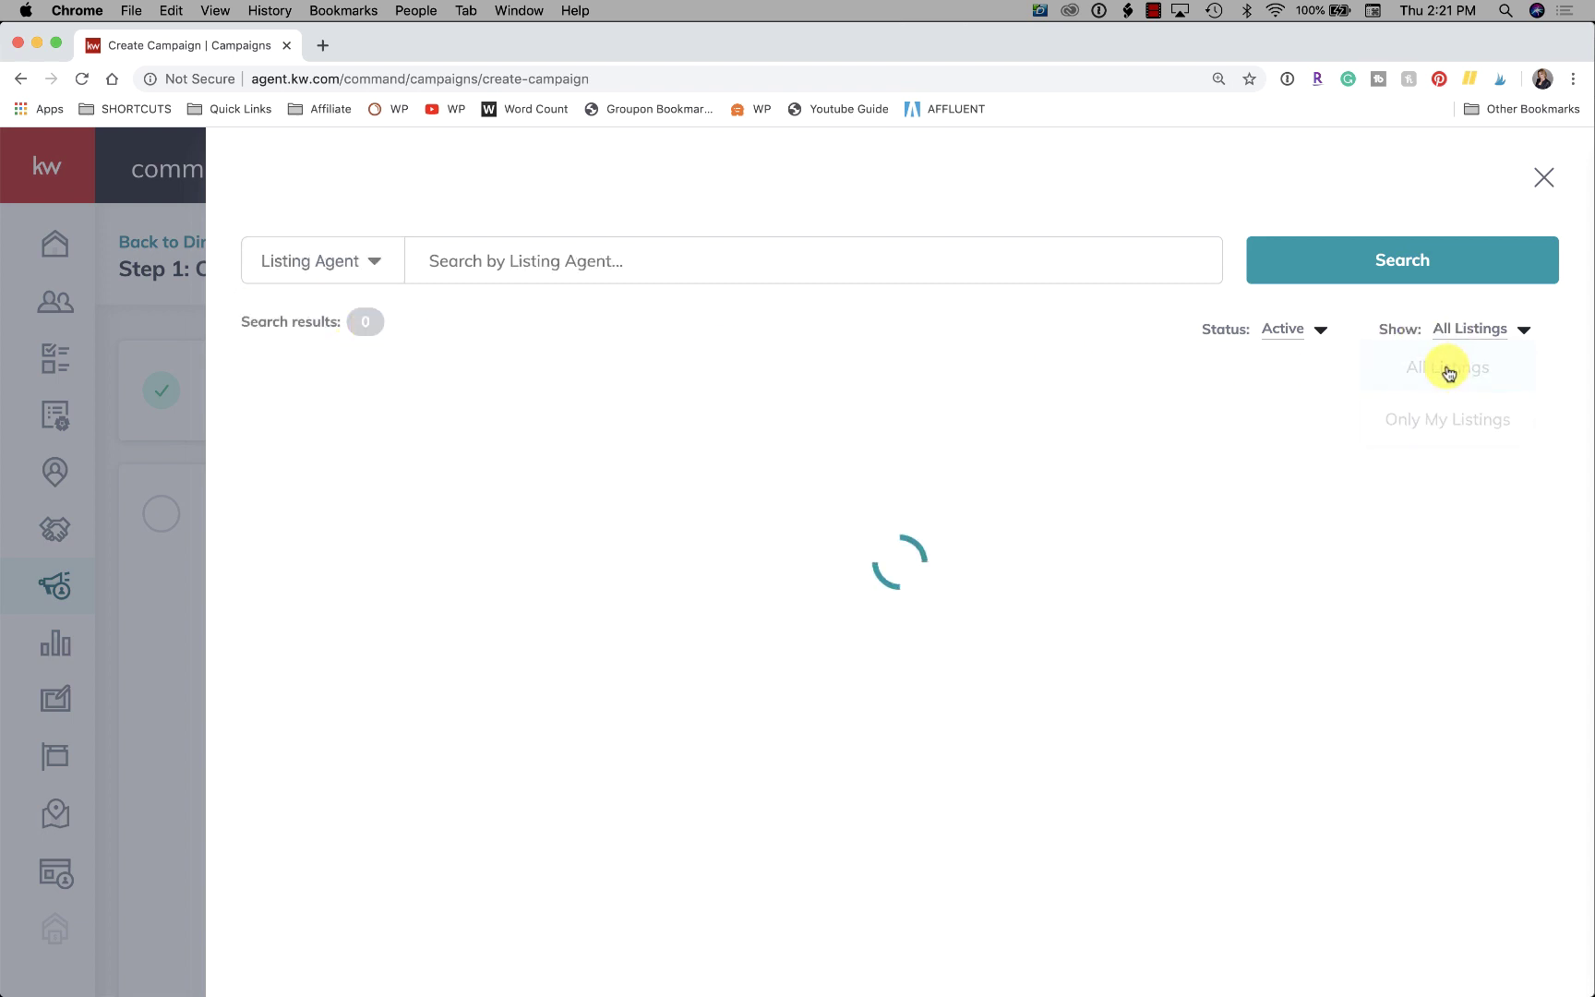
{"action": "left_click", "coordinate": [631, 255]}
{"action": "type", "text": "krista porter"}
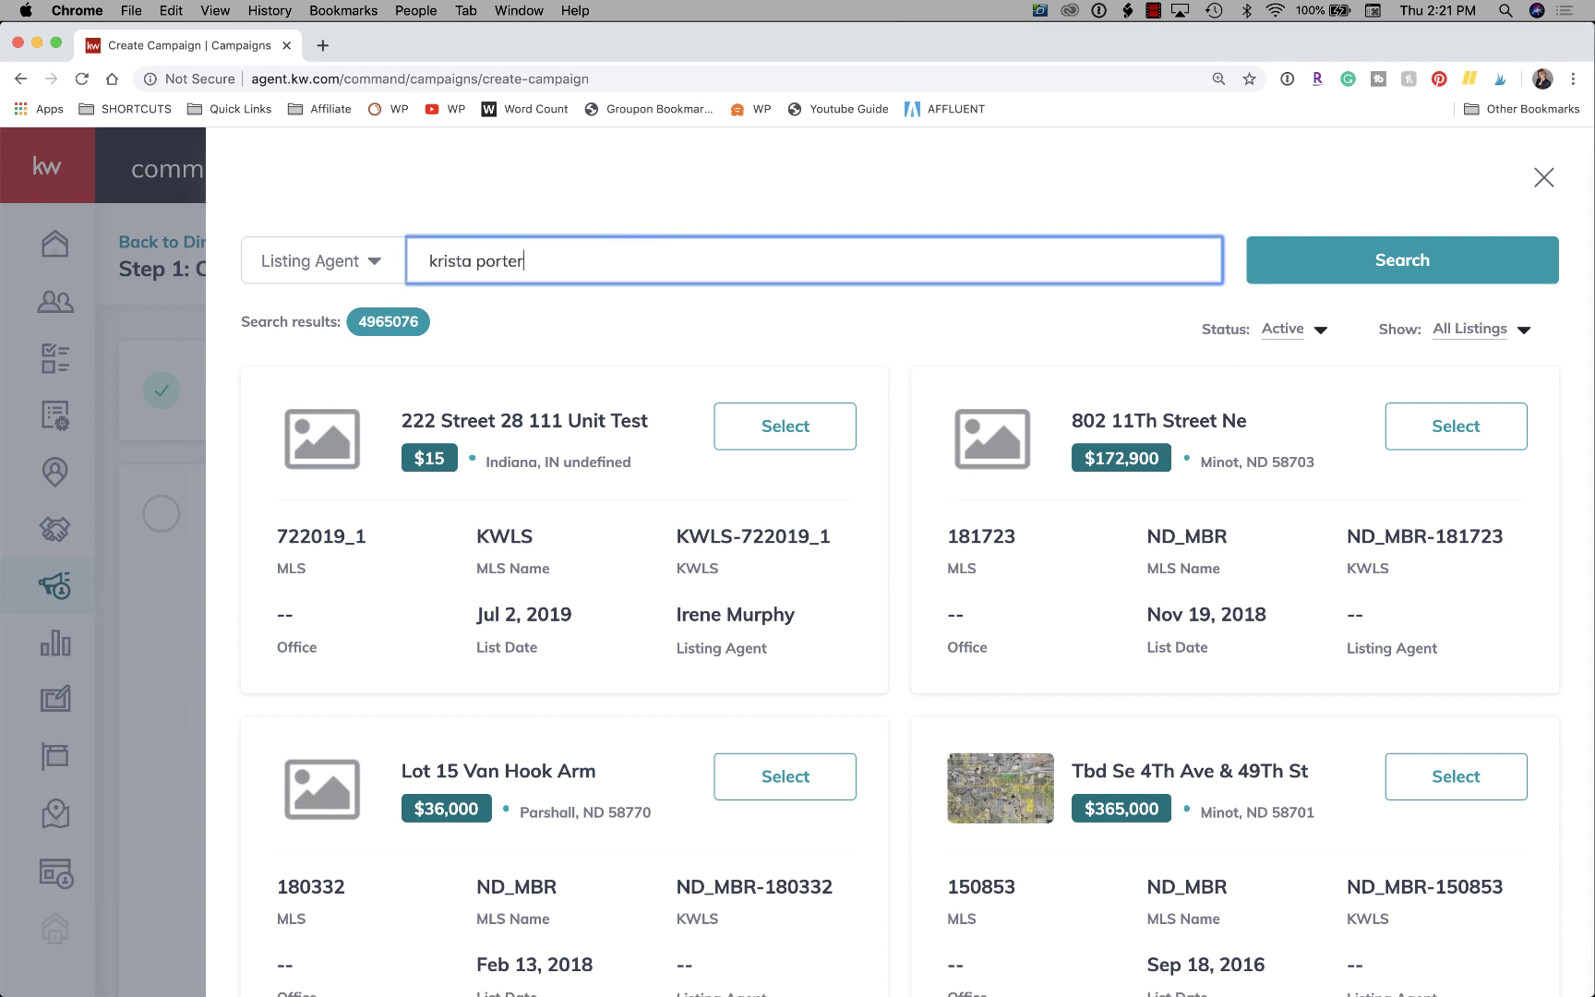
{"action": "key", "text": "Return"}
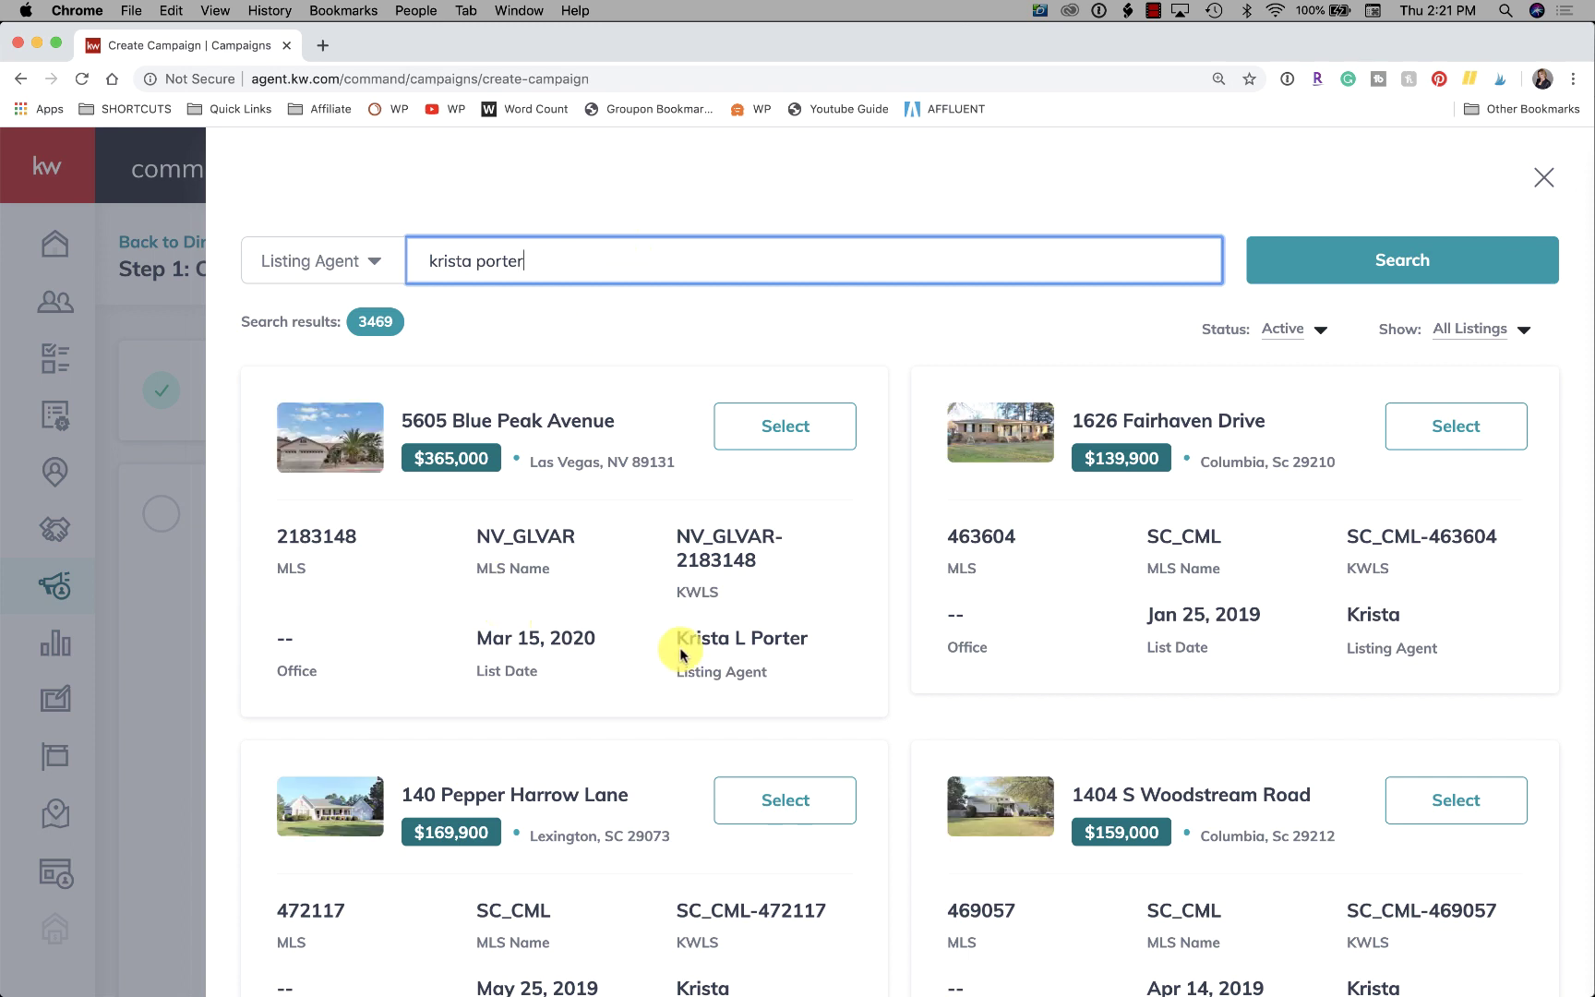
{"action": "scroll", "coordinate": [679, 649], "scroll_direction": "down", "scroll_amount": 1}
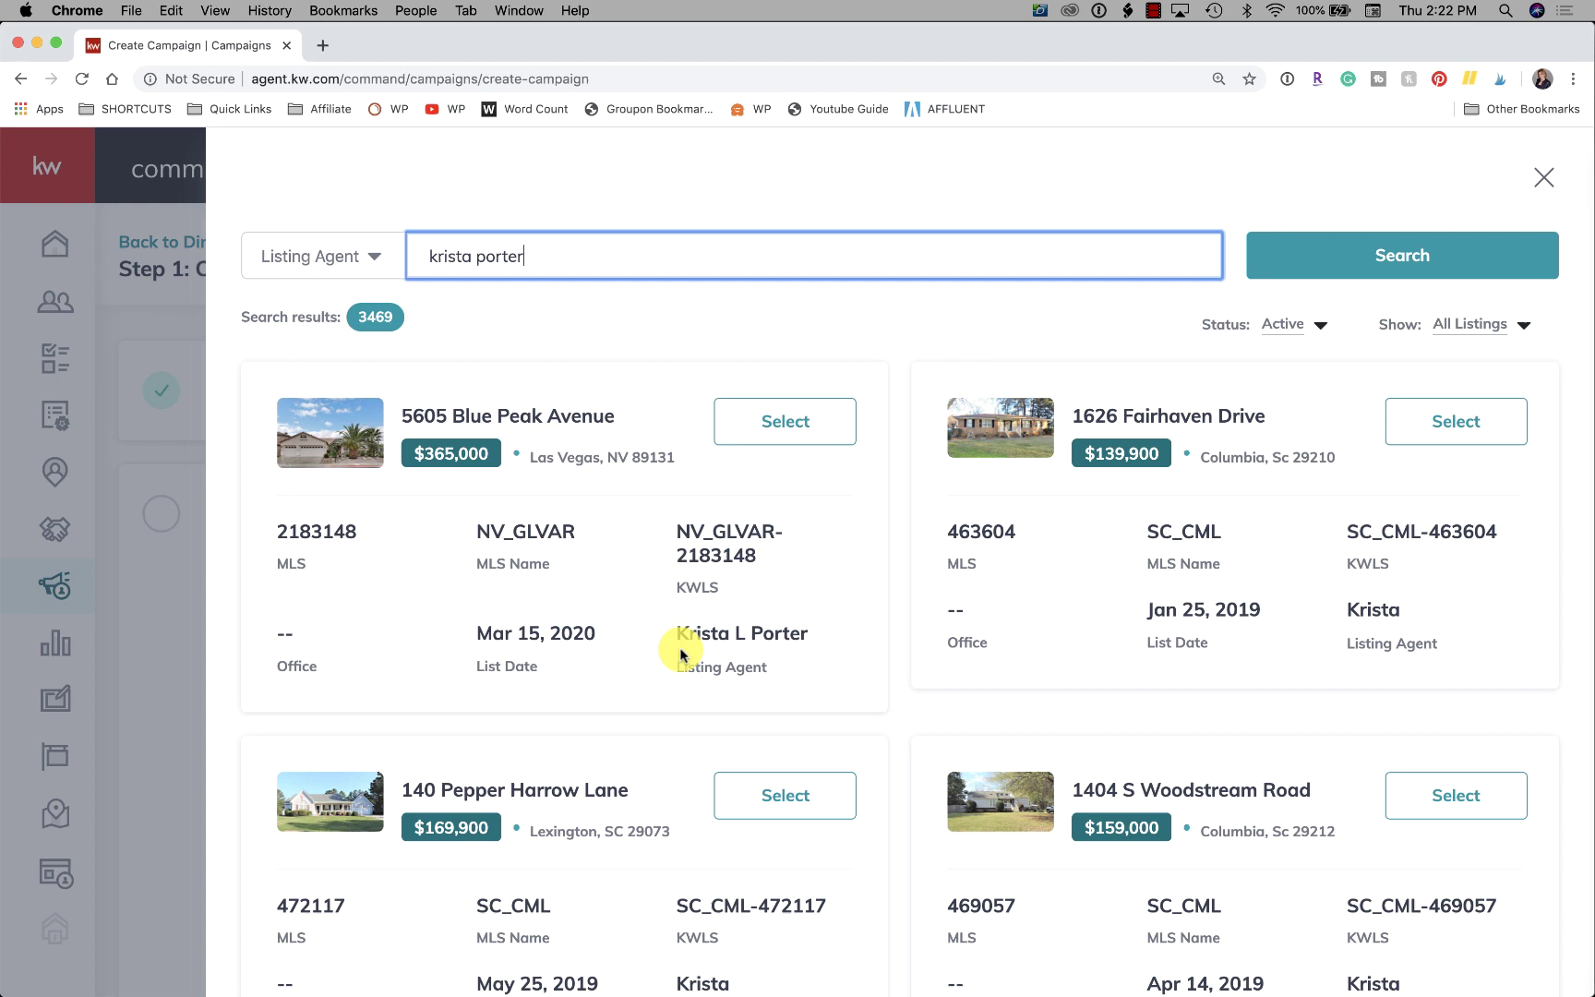
{"action": "scroll", "coordinate": [680, 654], "scroll_direction": "down", "scroll_amount": 3}
{"action": "scroll", "coordinate": [678, 654], "scroll_direction": "down", "scroll_amount": 1}
{"action": "scroll", "coordinate": [679, 654], "scroll_direction": "down", "scroll_amount": 4}
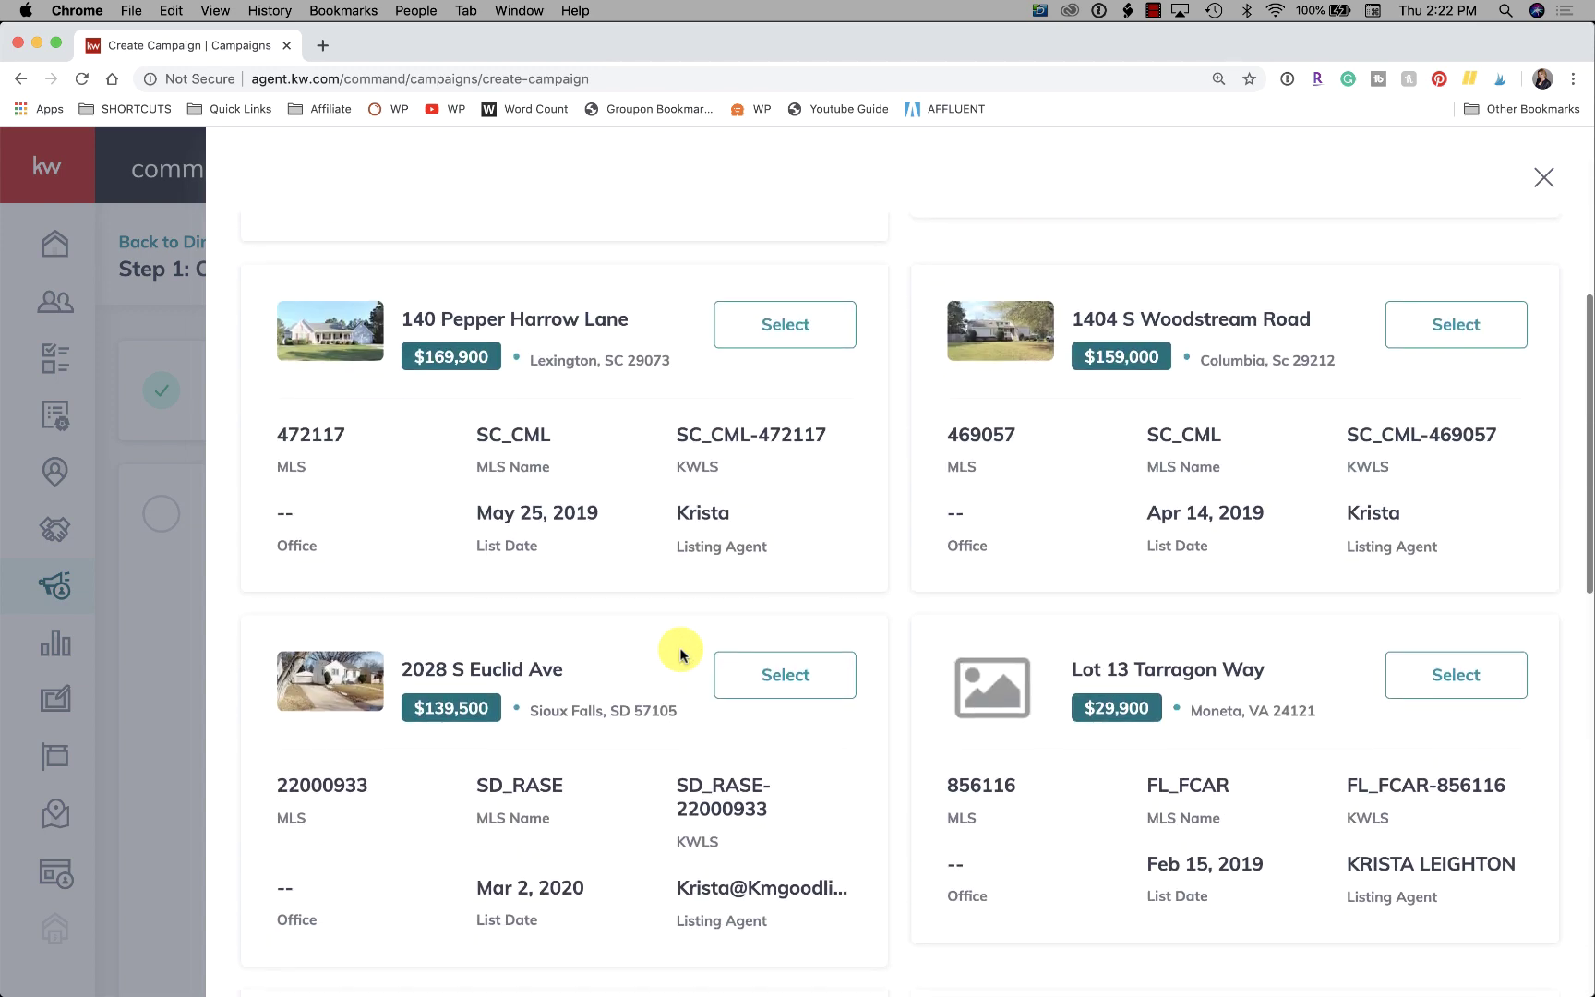
{"action": "scroll", "coordinate": [678, 654], "scroll_direction": "up", "scroll_amount": 4}
{"action": "scroll", "coordinate": [679, 654], "scroll_direction": "up", "scroll_amount": 3}
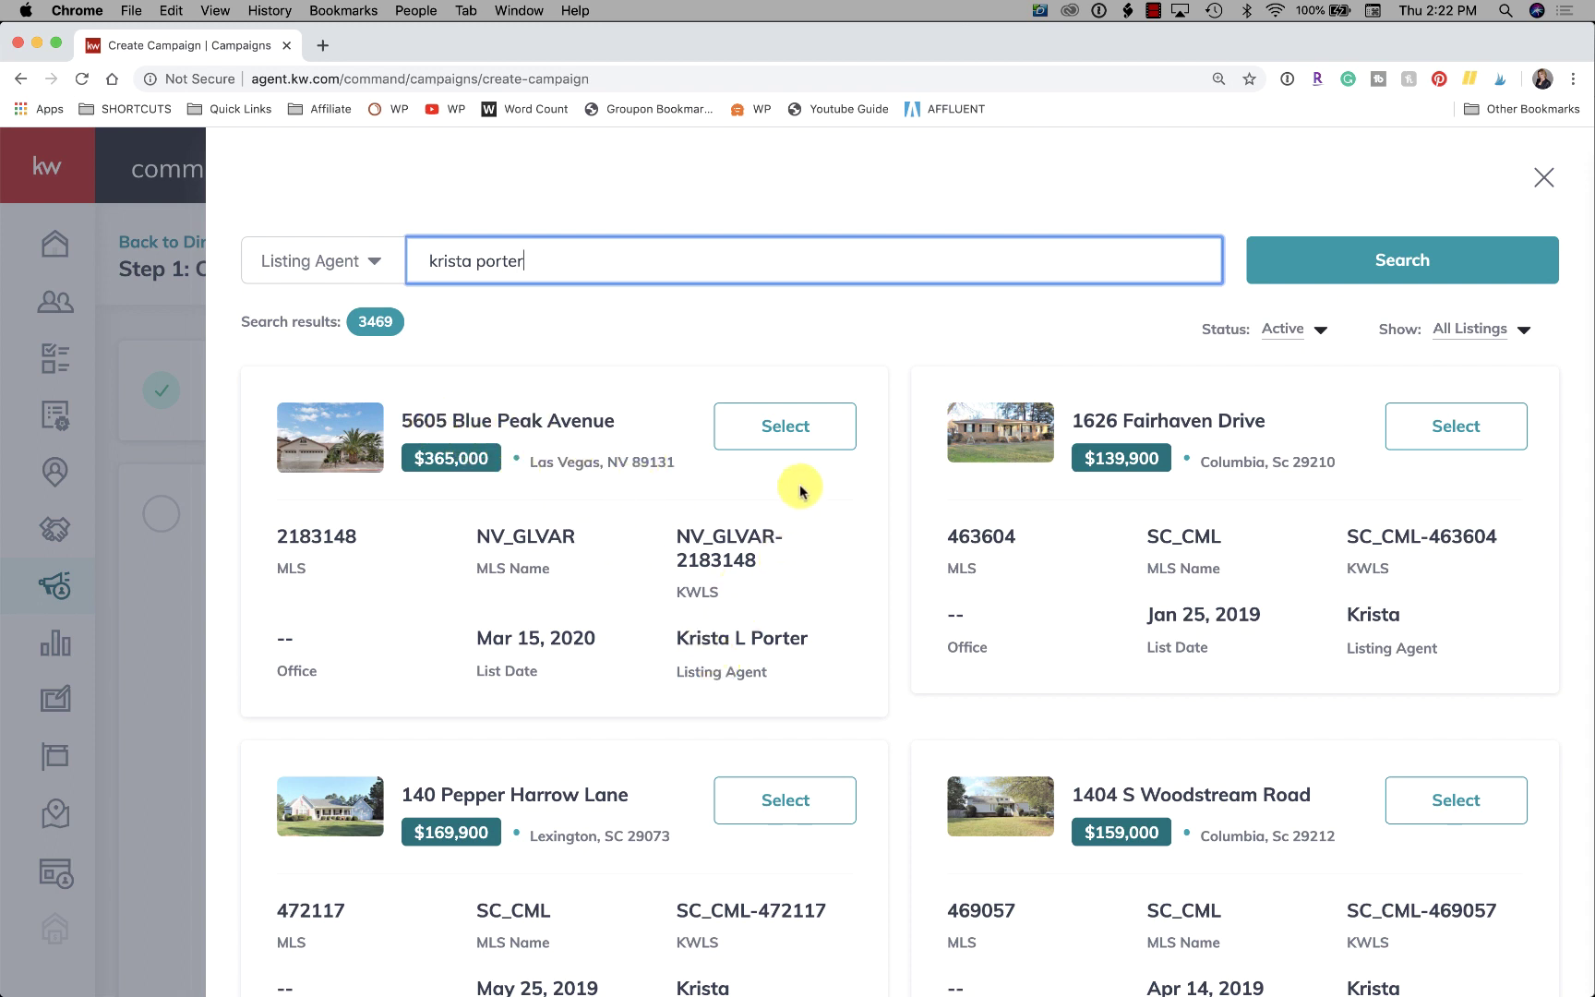
{"action": "left_click", "coordinate": [802, 429]}
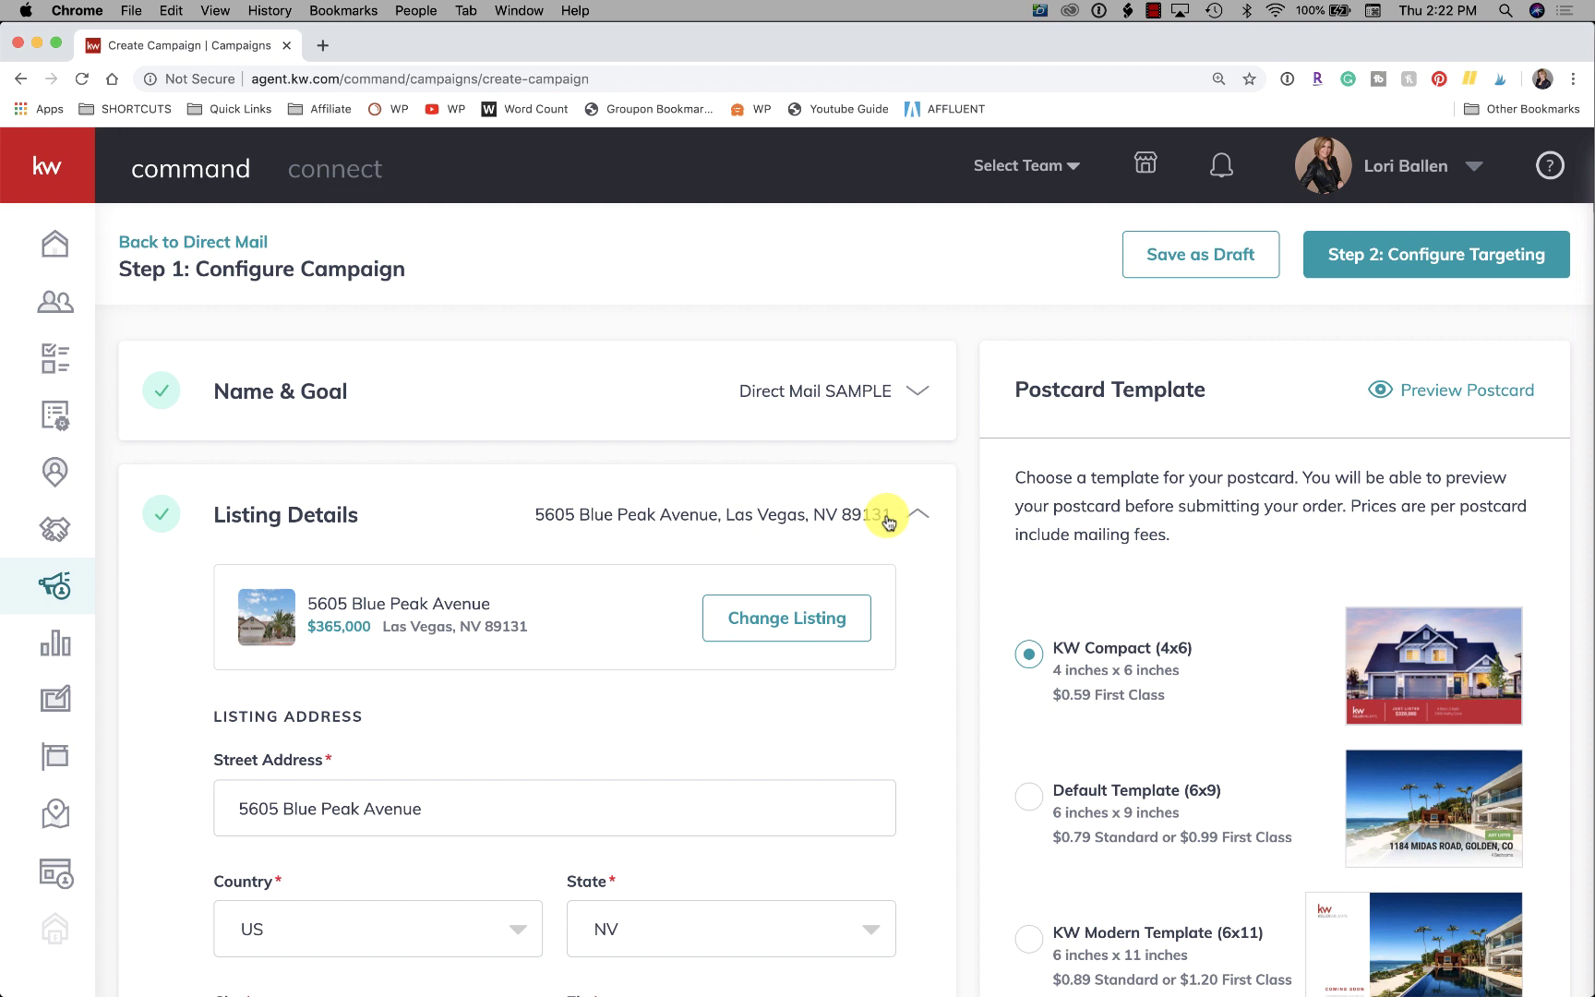
{"action": "mouse_move", "coordinate": [892, 521]}
{"action": "left_mouse_down"}
{"action": "mouse_move", "coordinate": [527, 505]}
{"action": "mouse_move", "coordinate": [649, 524]}
{"action": "mouse_move", "coordinate": [538, 519]}
{"action": "left_mouse_up"}
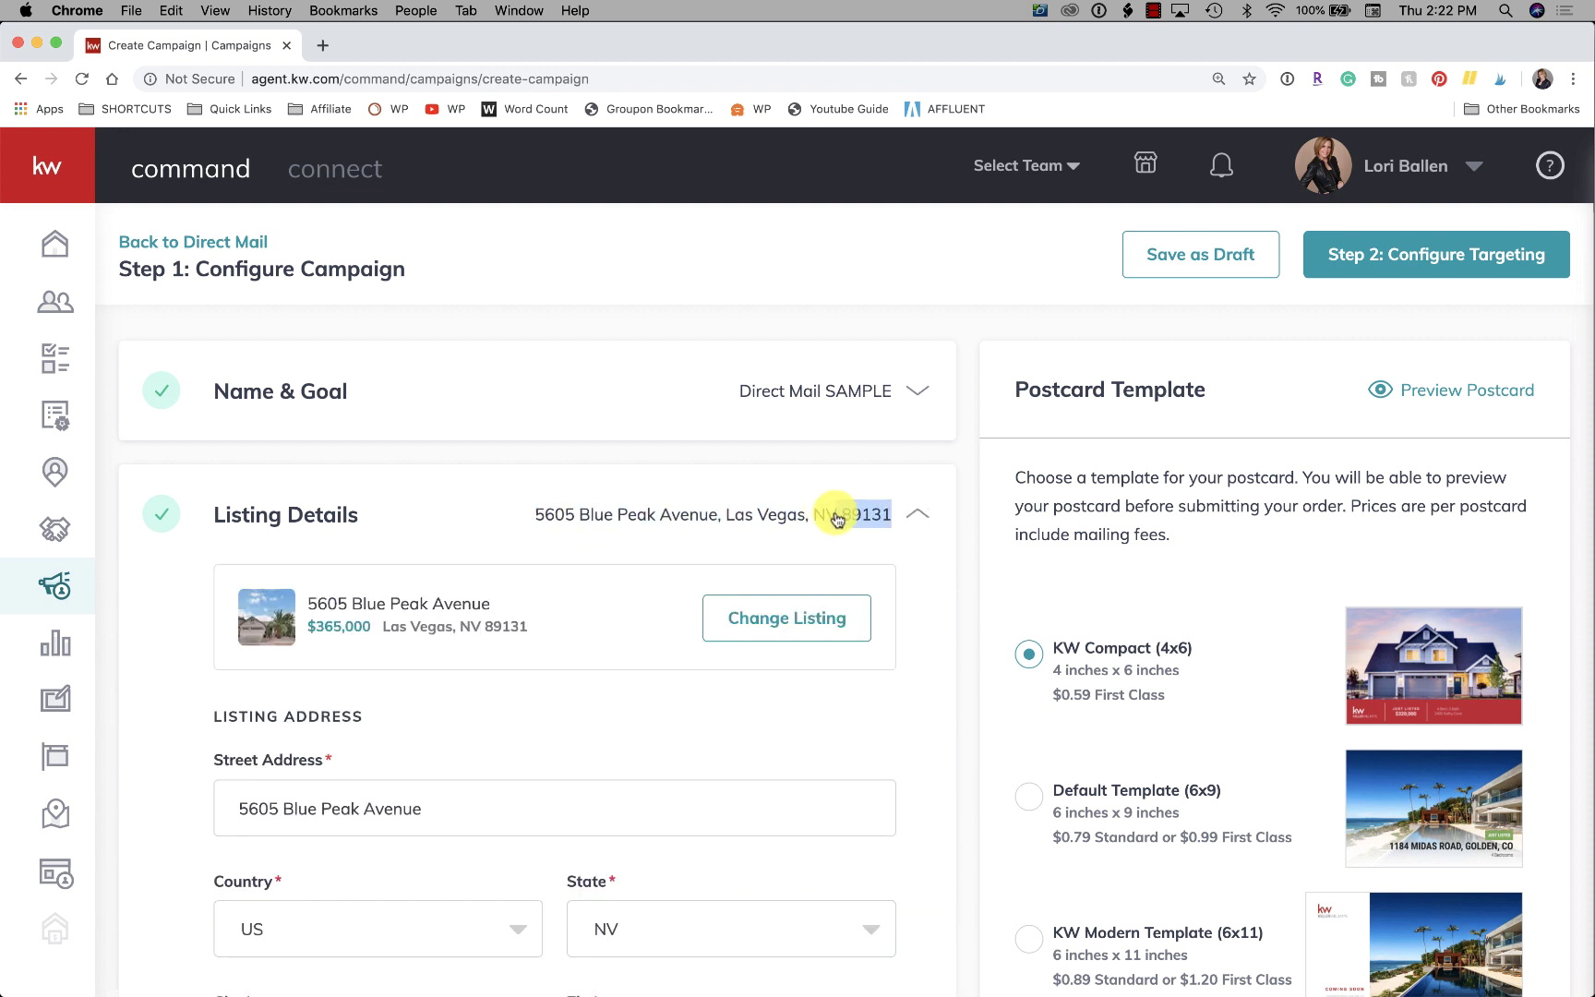
{"action": "left_click", "coordinate": [538, 517]}
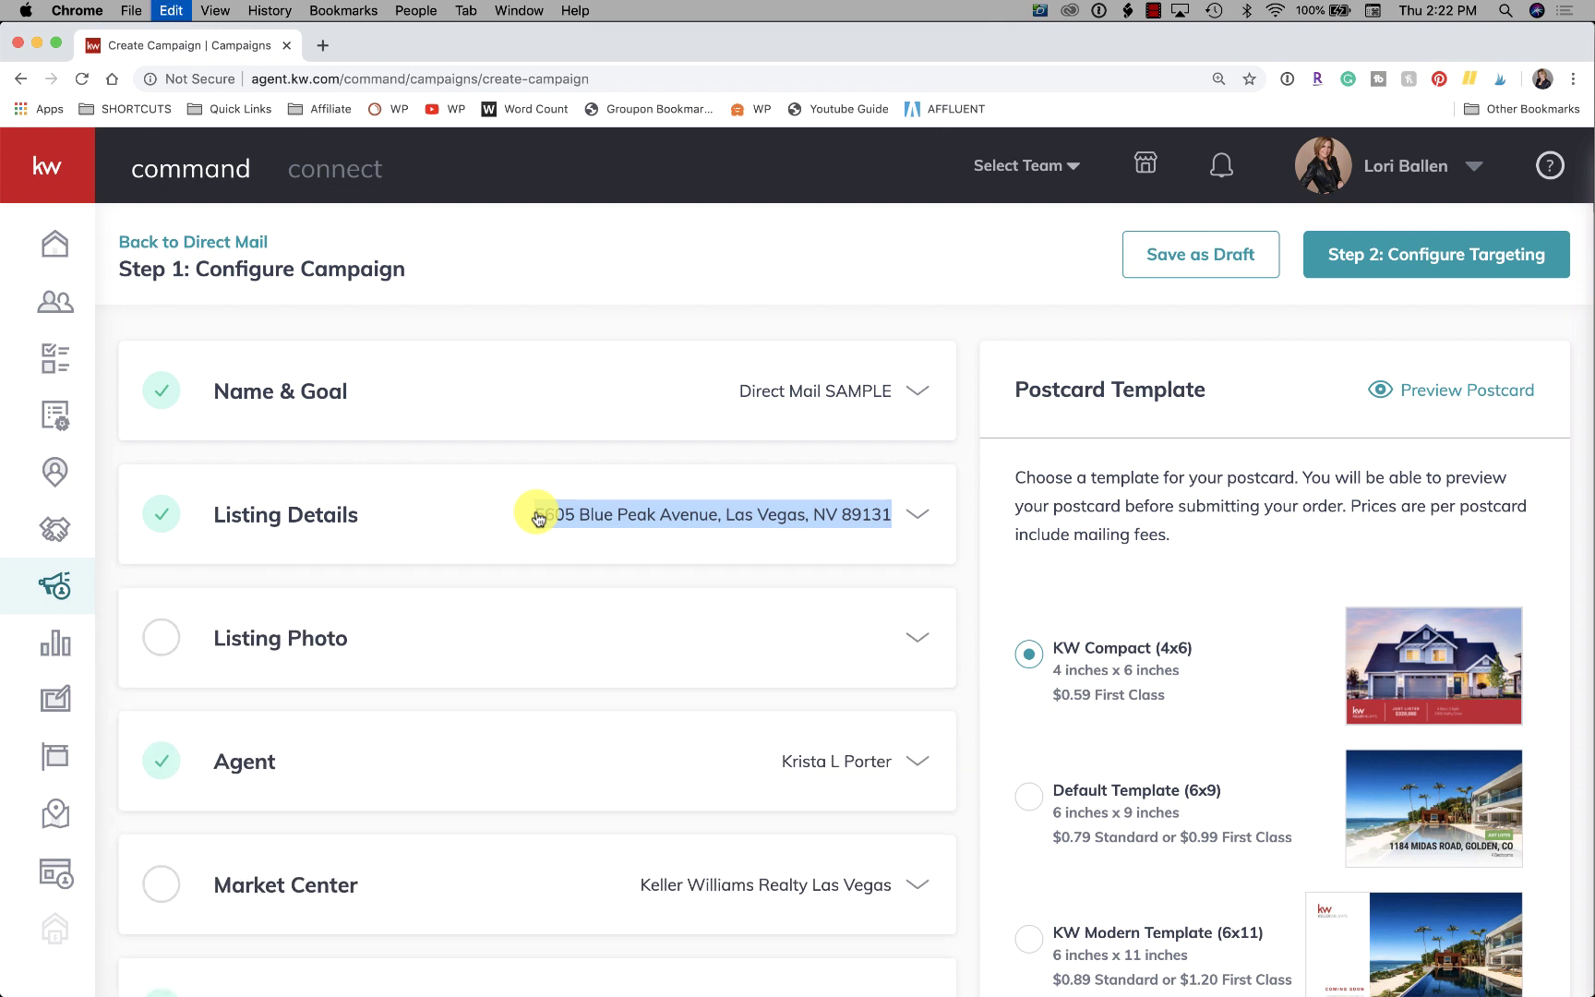
{"action": "left_click", "coordinate": [905, 381]}
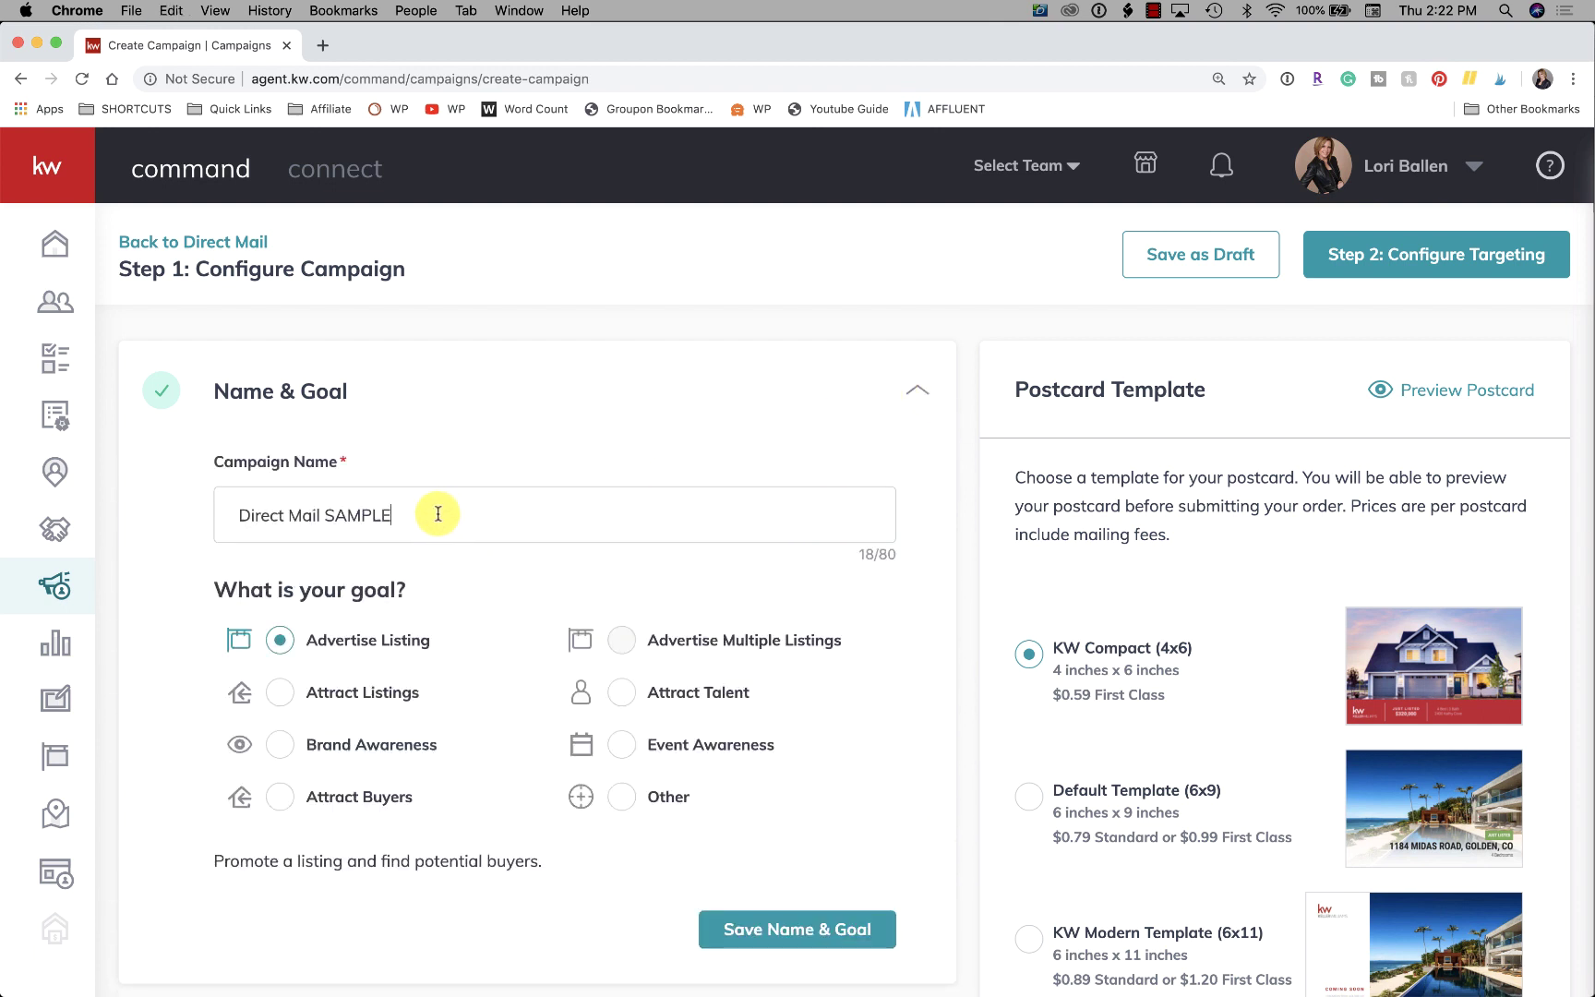
{"action": "left_click_drag", "start_coordinate": [438, 514], "coordinate": [201, 515]}
{"action": "key", "text": "super+v"}
{"action": "scroll", "coordinate": [200, 515], "scroll_direction": "down", "scroll_amount": 1}
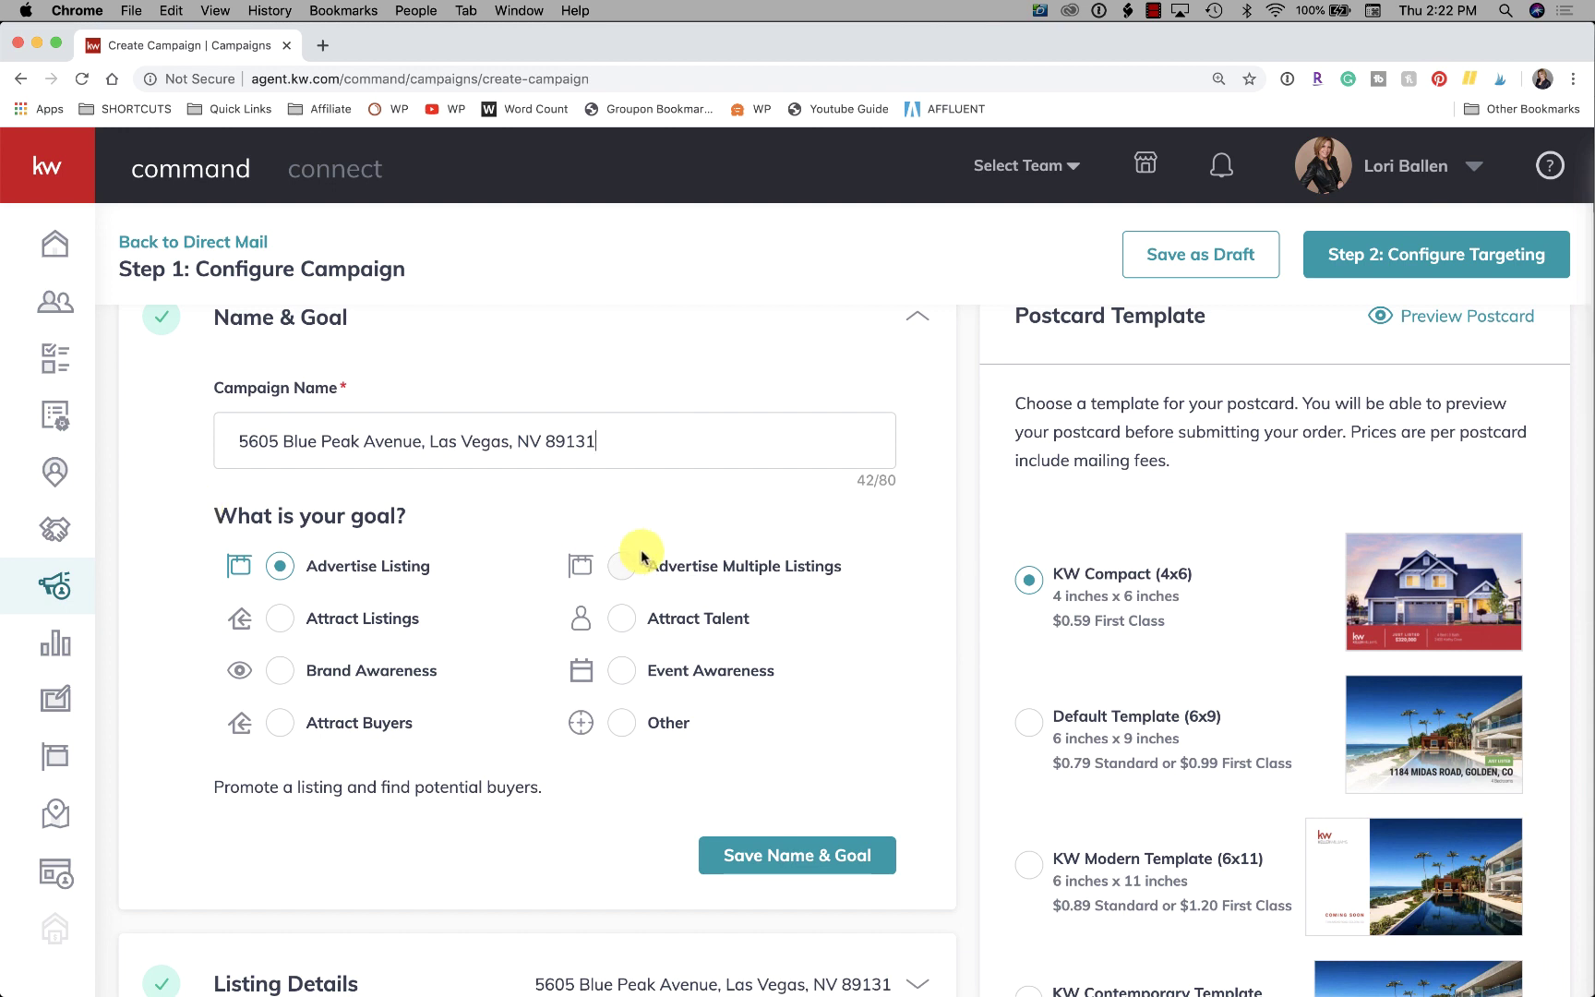
{"action": "scroll", "coordinate": [673, 458], "scroll_direction": "down", "scroll_amount": 1}
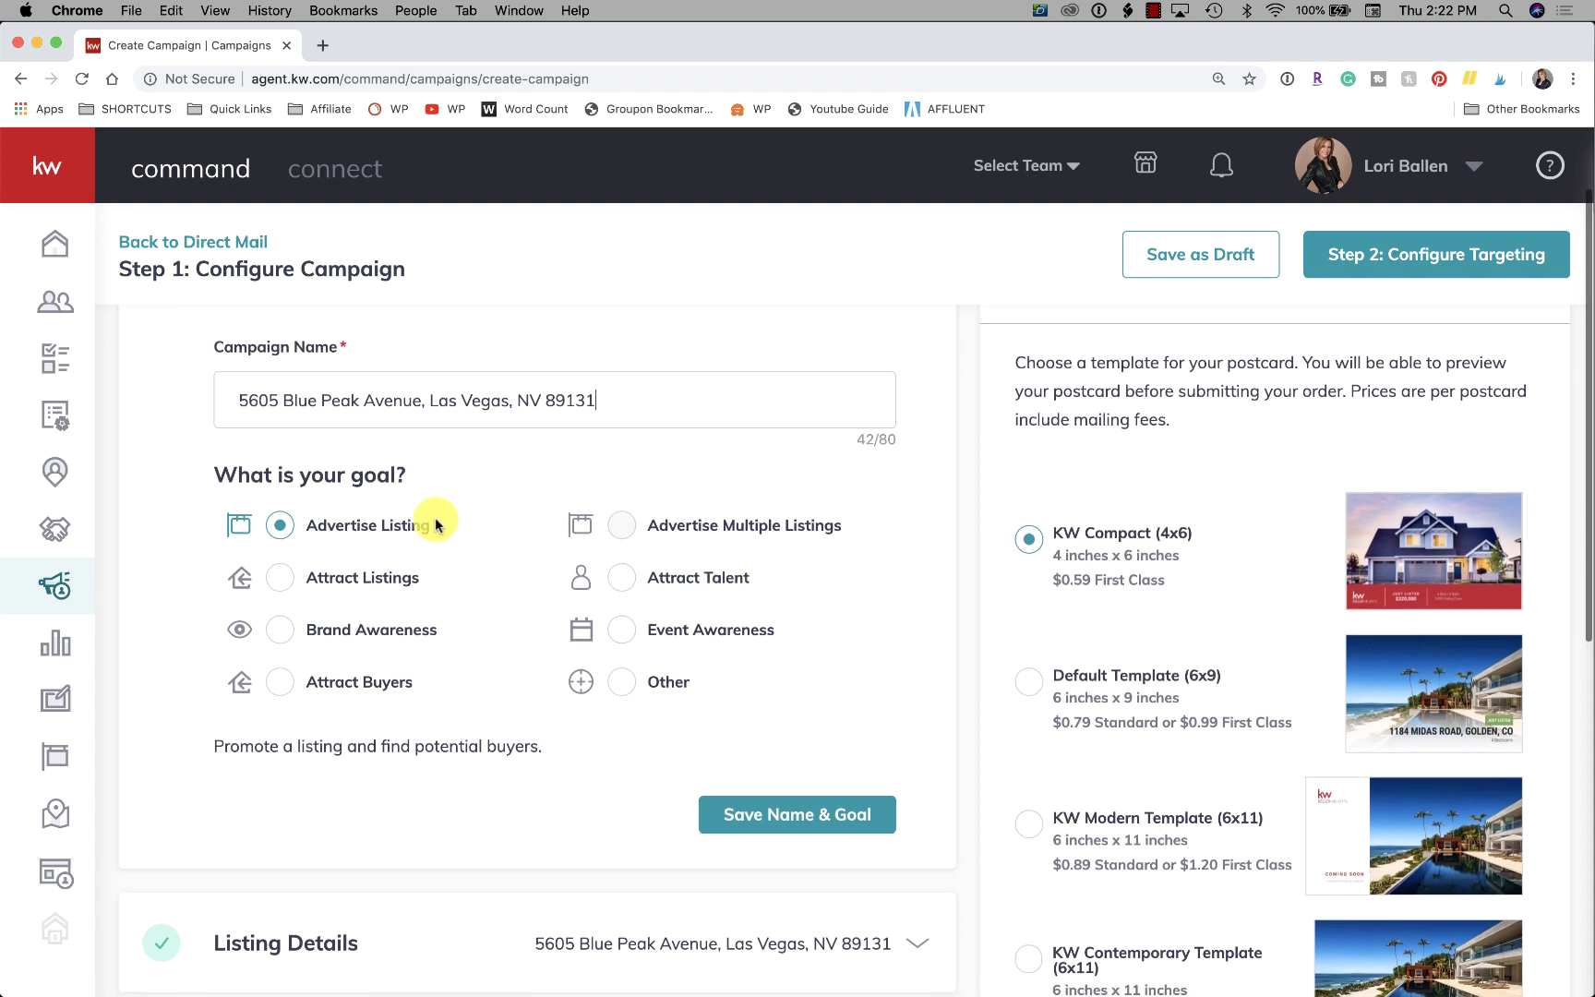
{"action": "scroll", "coordinate": [437, 525], "scroll_direction": "down", "scroll_amount": 1}
{"action": "scroll", "coordinate": [437, 525], "scroll_direction": "up", "scroll_amount": 1}
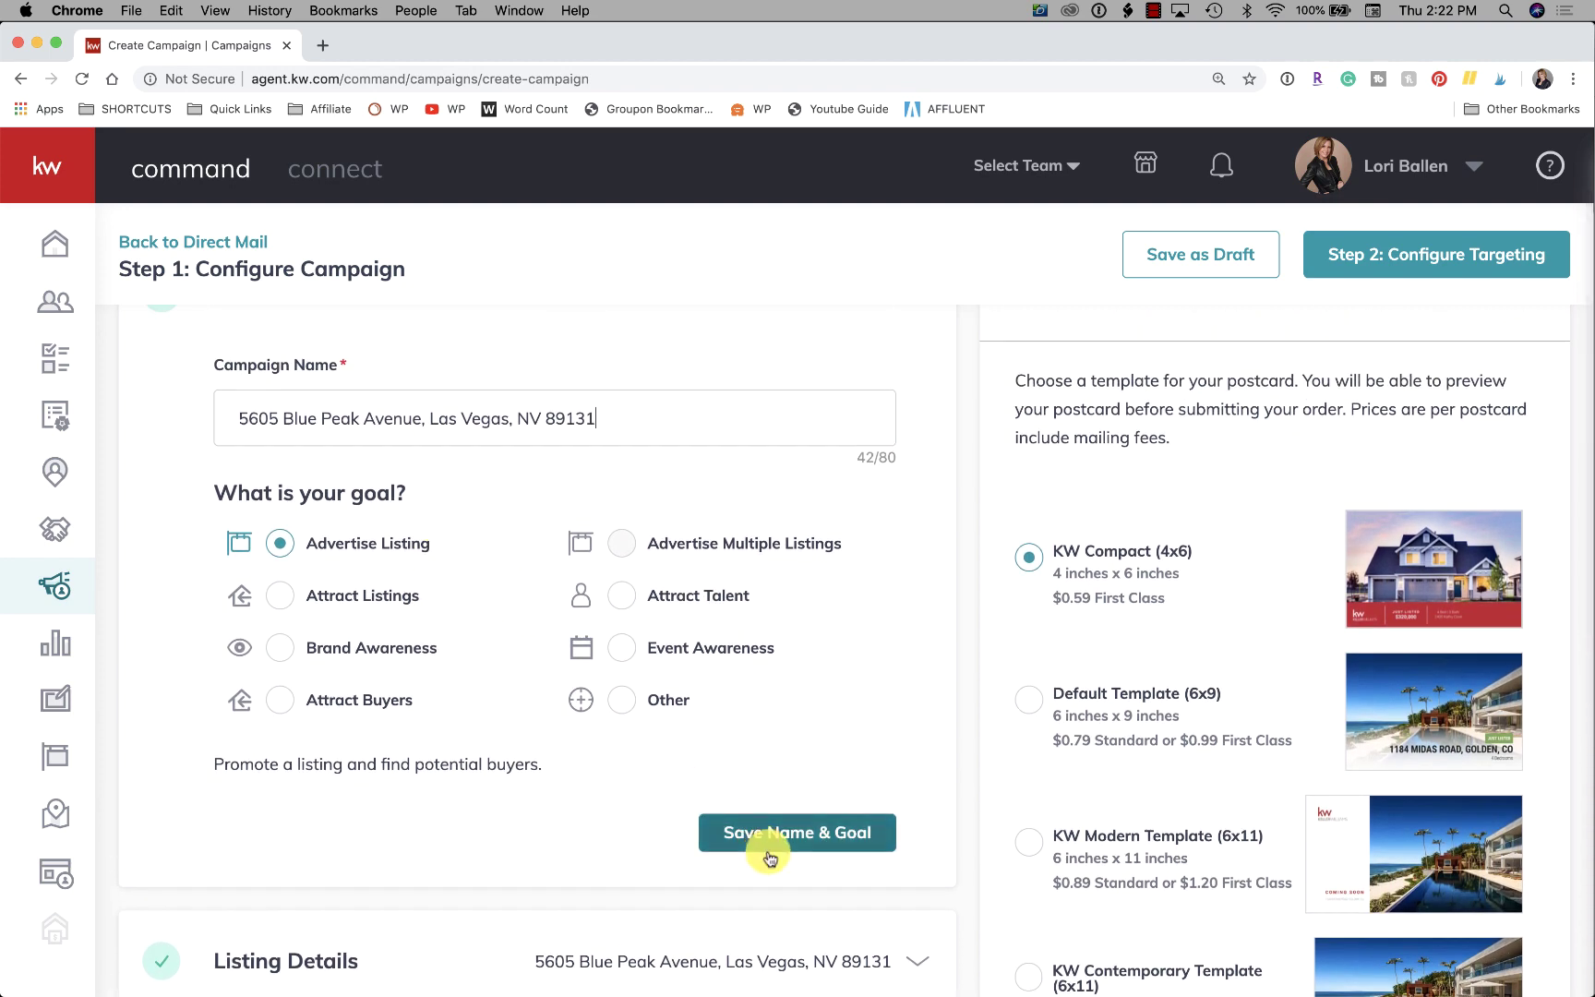
{"action": "left_click", "coordinate": [766, 832]}
{"action": "scroll", "coordinate": [716, 511], "scroll_direction": "down", "scroll_amount": 1}
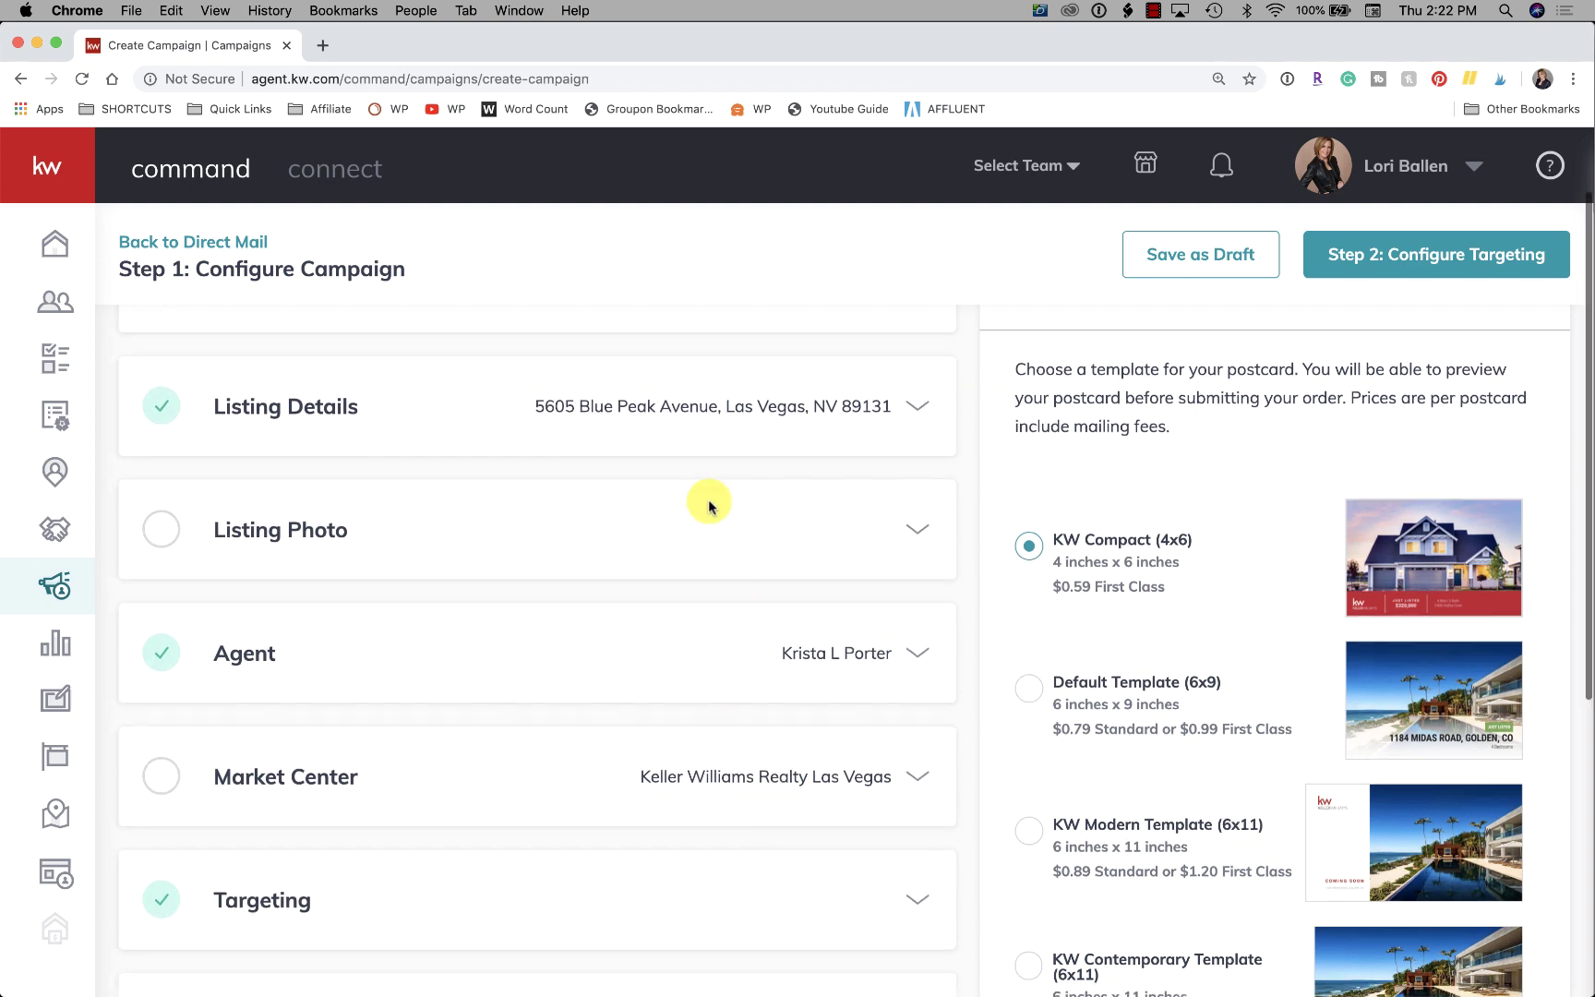
Try the front exterior shot, then choose the interior living-room and kitchen shot as listing photo.
{"action": "left_click", "coordinate": [337, 523]}
{"action": "scroll", "coordinate": [726, 611], "scroll_direction": "down", "scroll_amount": 2}
{"action": "scroll", "coordinate": [726, 611], "scroll_direction": "down", "scroll_amount": 3}
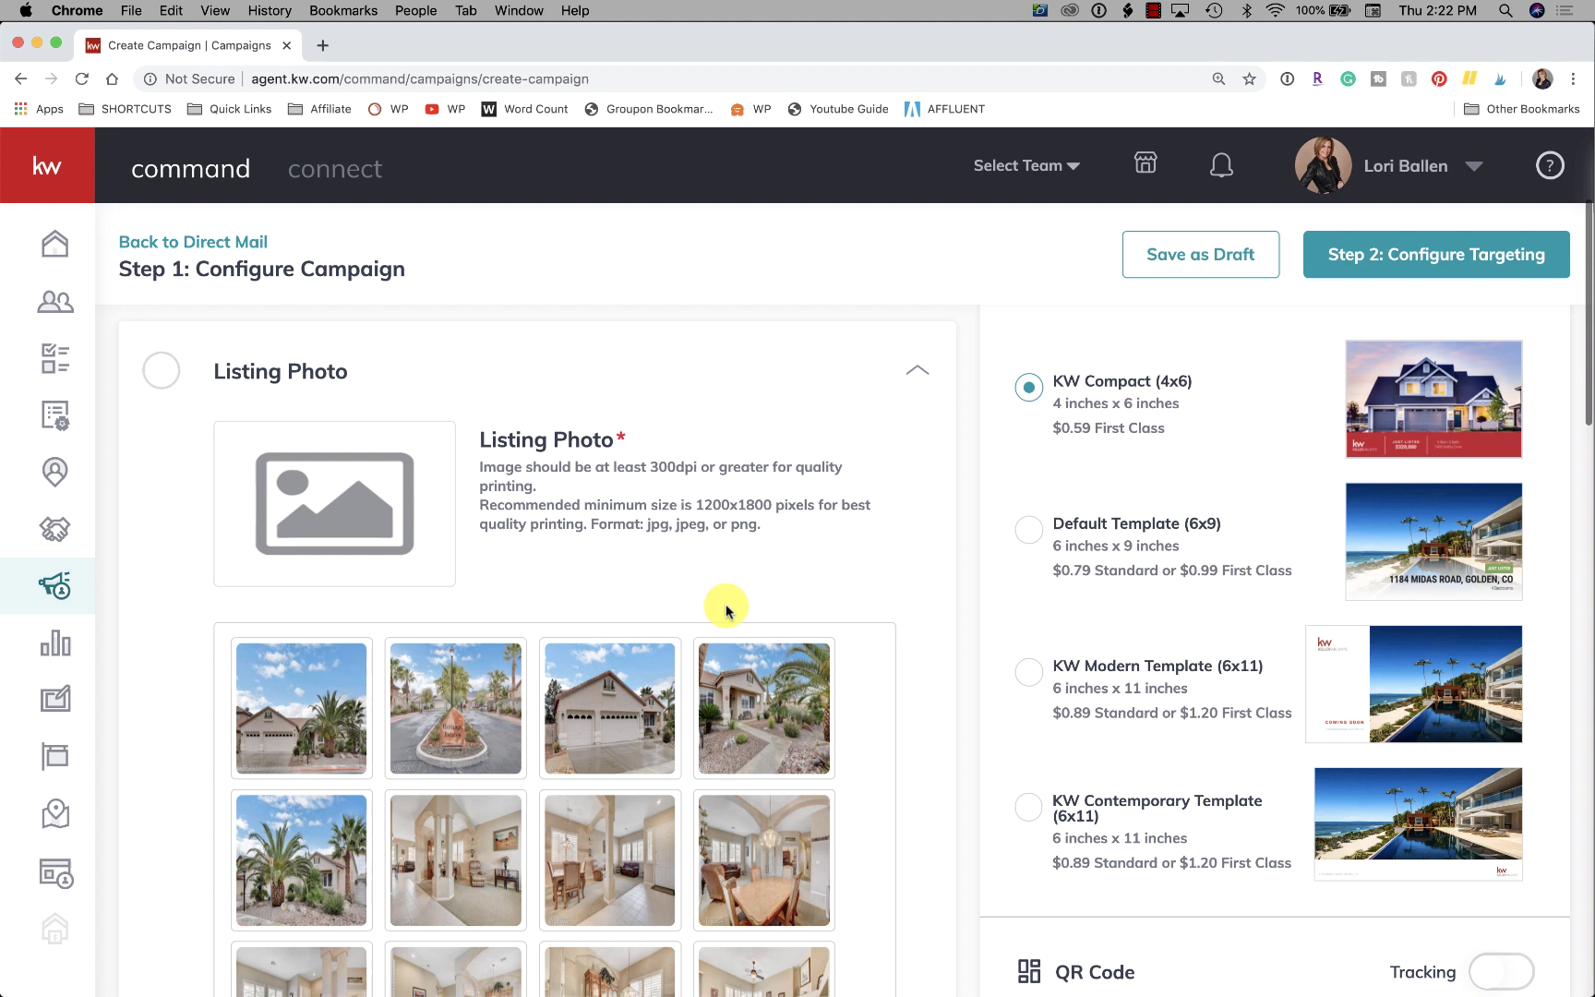
{"action": "scroll", "coordinate": [726, 610], "scroll_direction": "down", "scroll_amount": 1}
{"action": "scroll", "coordinate": [727, 610], "scroll_direction": "down", "scroll_amount": 1}
{"action": "scroll", "coordinate": [726, 611], "scroll_direction": "down", "scroll_amount": 4}
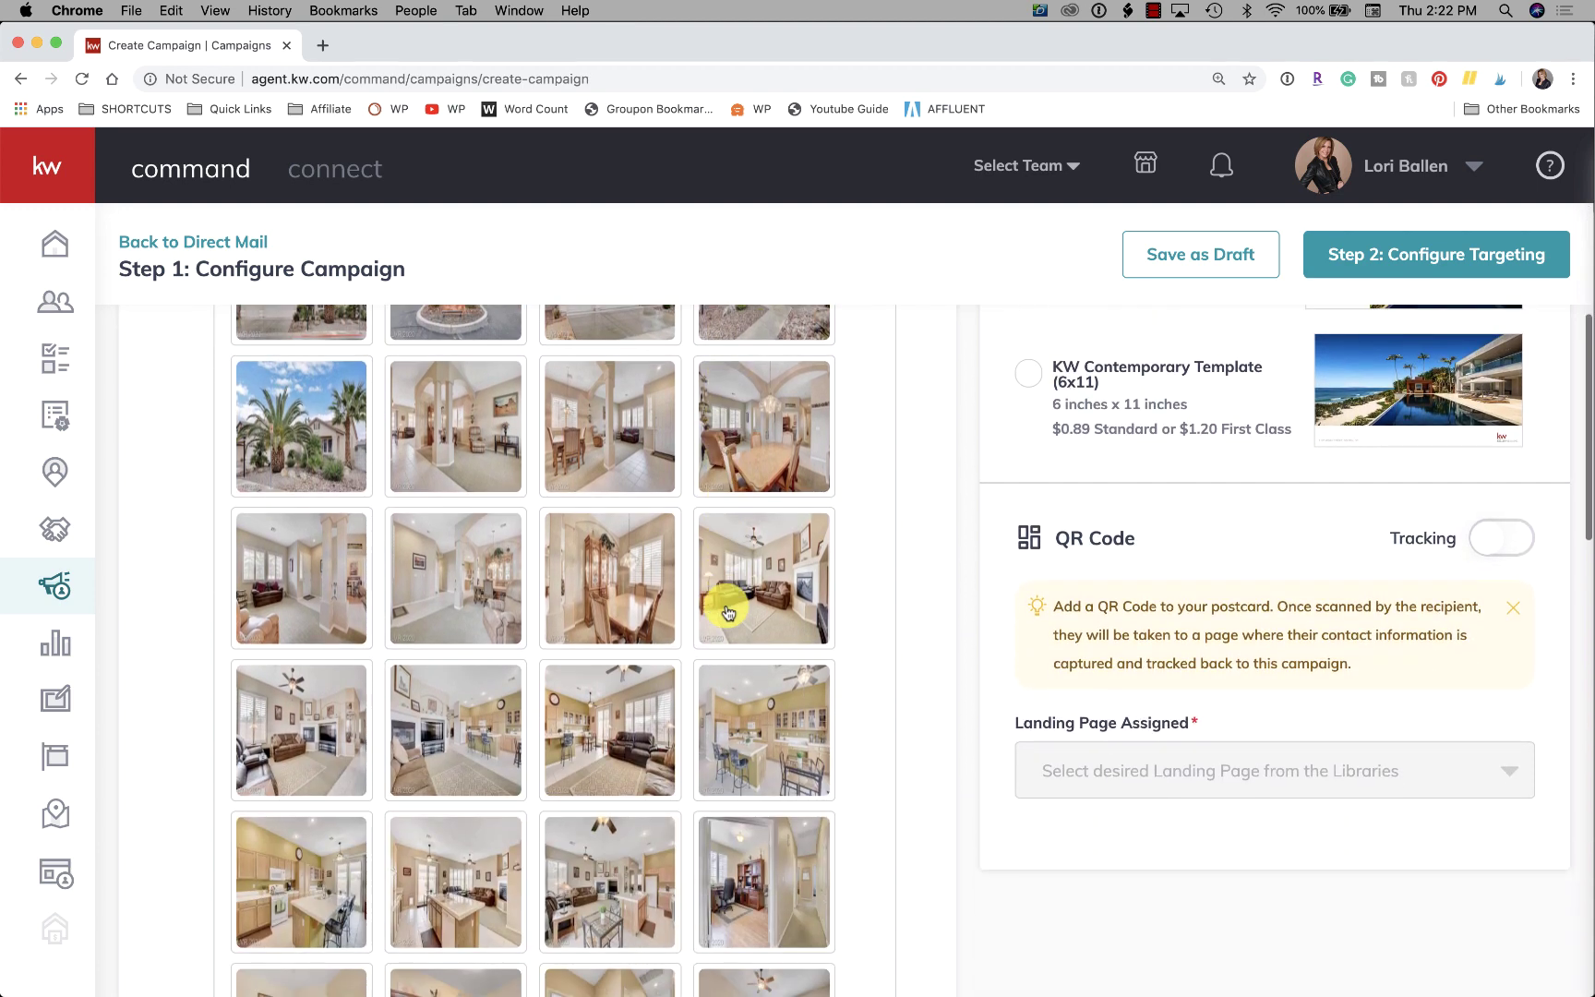
{"action": "scroll", "coordinate": [727, 610], "scroll_direction": "up", "scroll_amount": 1}
{"action": "scroll", "coordinate": [727, 611], "scroll_direction": "down", "scroll_amount": 2}
{"action": "scroll", "coordinate": [726, 610], "scroll_direction": "down", "scroll_amount": 2}
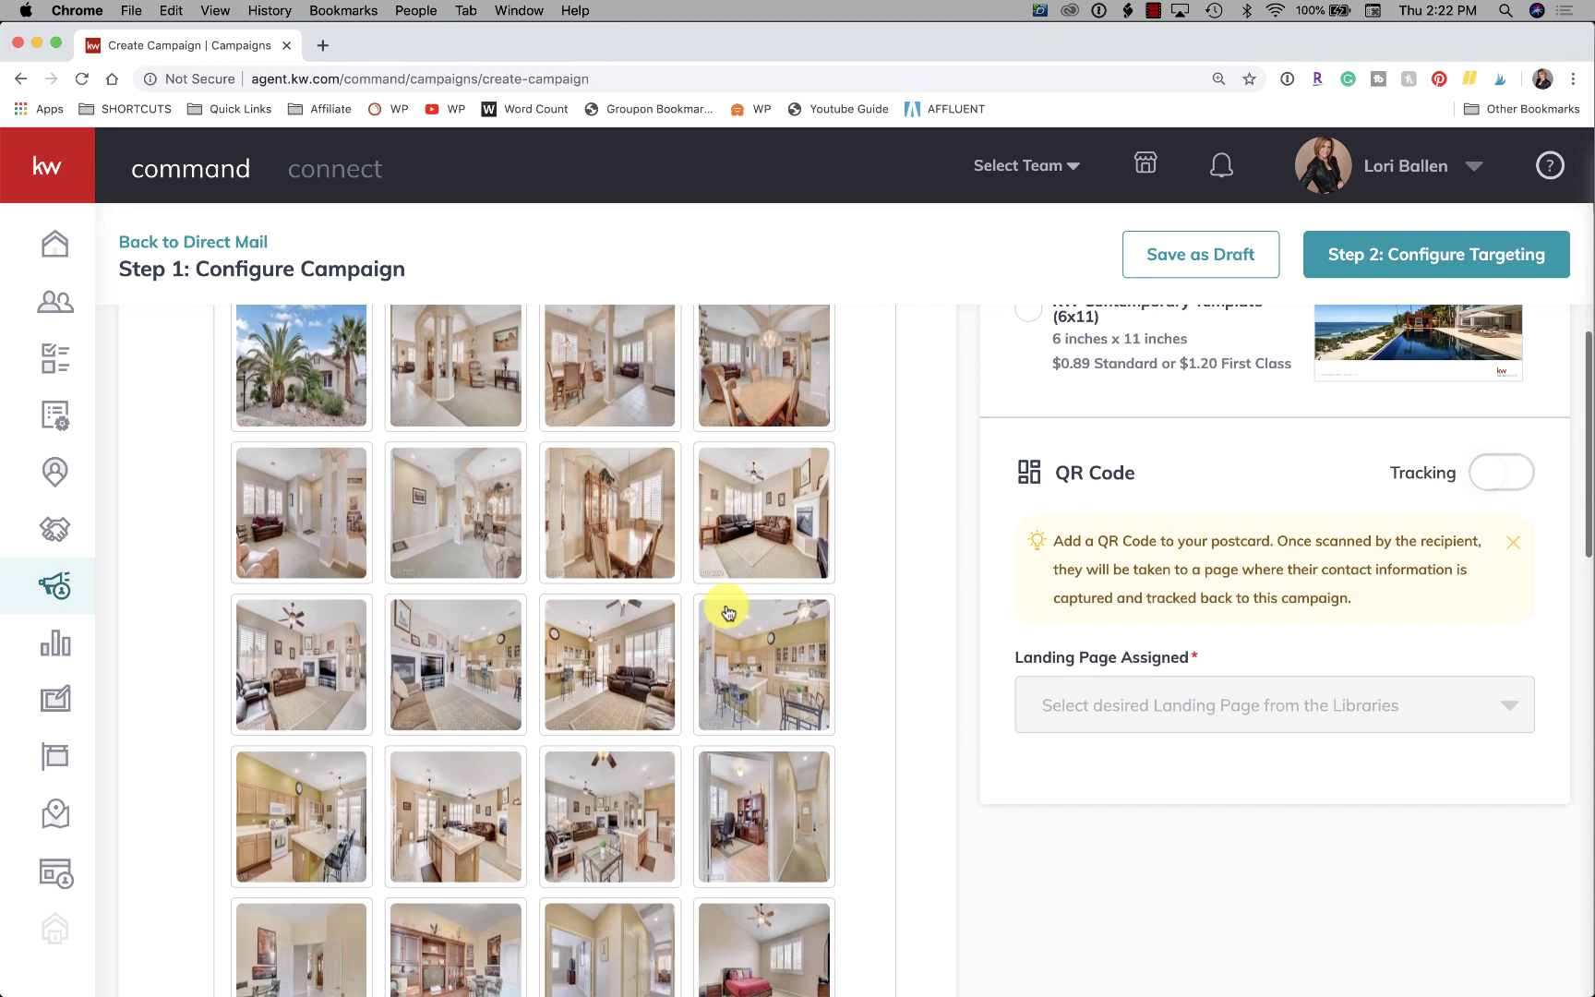
{"action": "scroll", "coordinate": [587, 920], "scroll_direction": "down", "scroll_amount": 1}
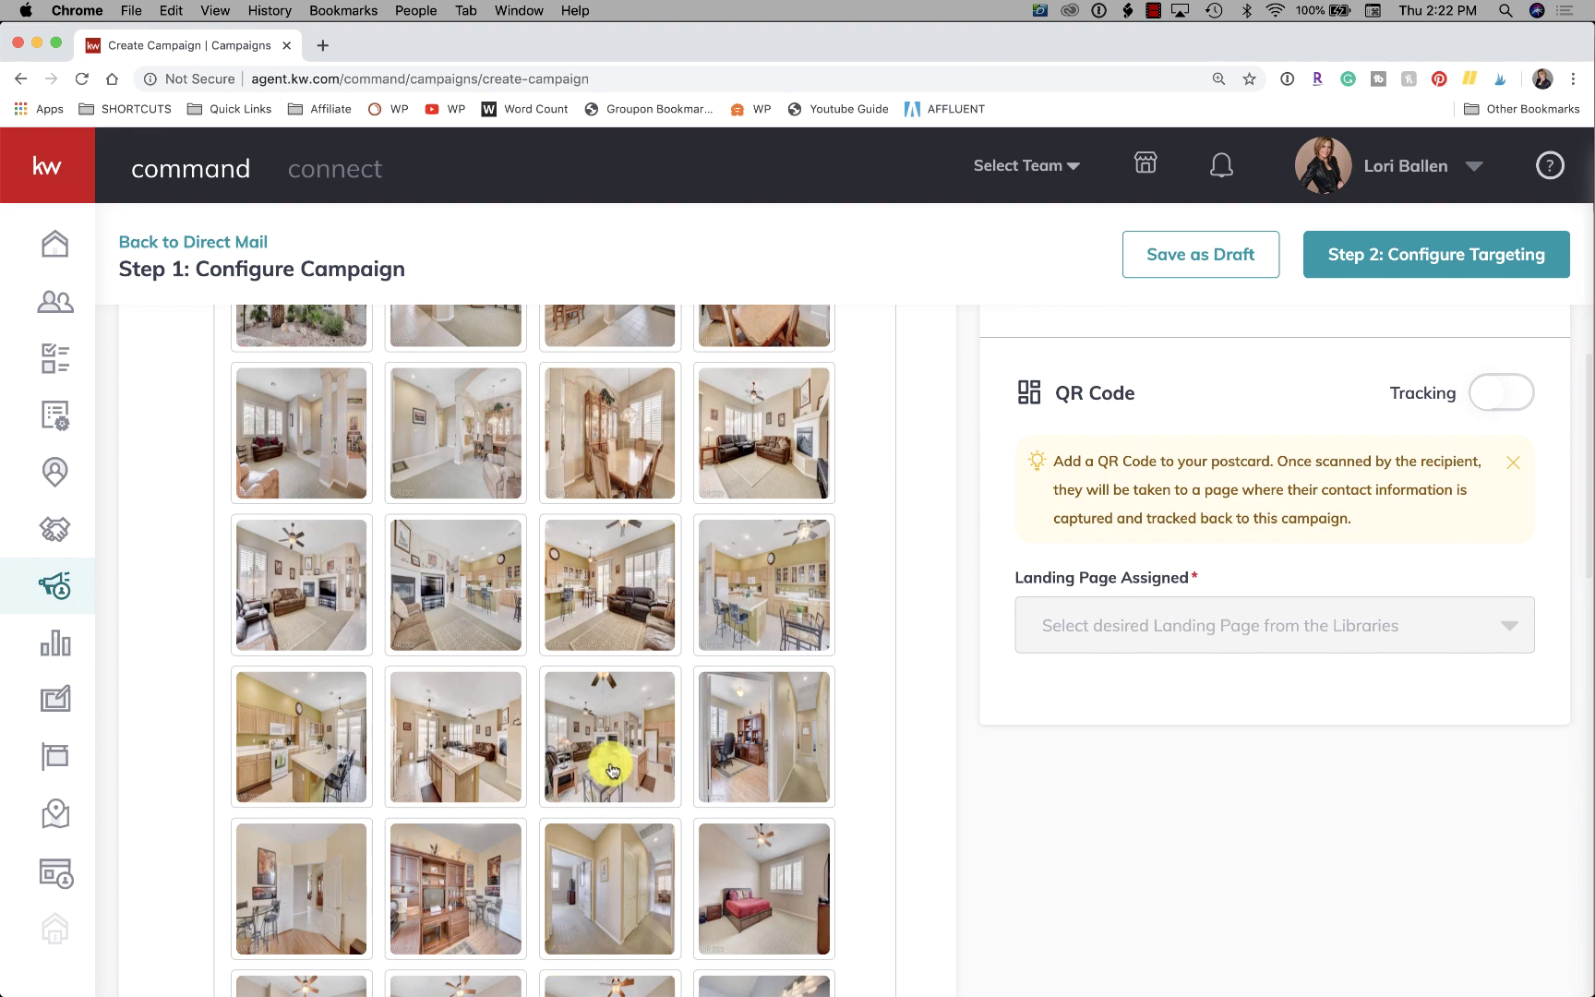
{"action": "scroll", "coordinate": [609, 768], "scroll_direction": "up", "scroll_amount": 3}
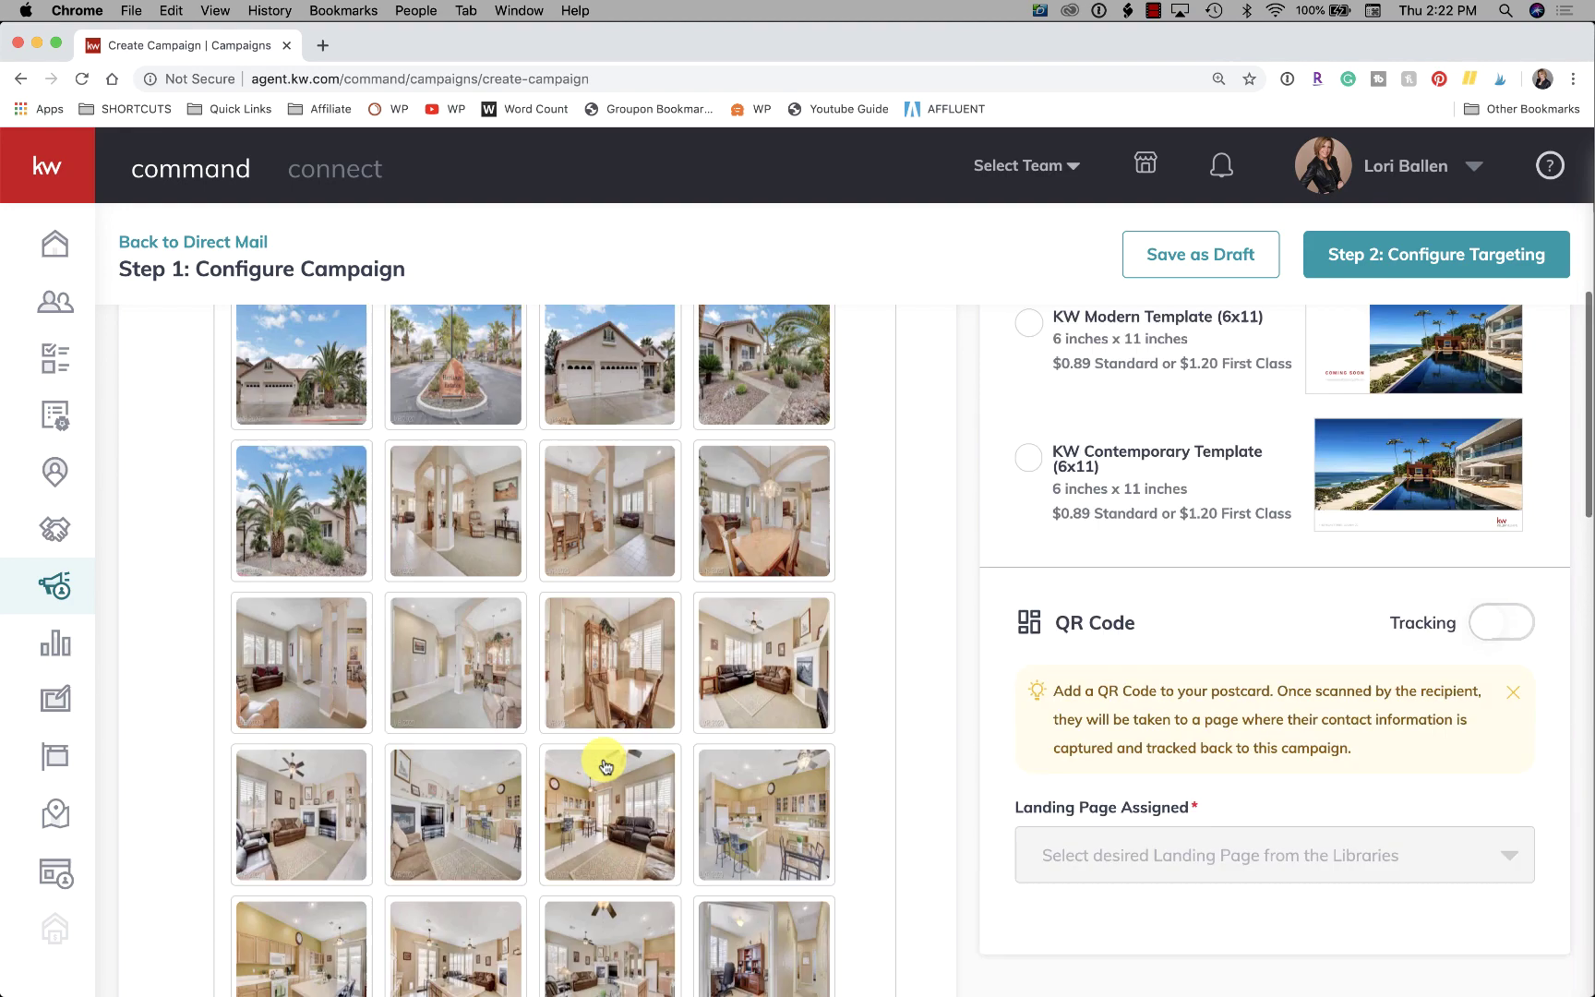
{"action": "scroll", "coordinate": [604, 765], "scroll_direction": "up", "scroll_amount": 4}
{"action": "scroll", "coordinate": [605, 765], "scroll_direction": "up", "scroll_amount": 1}
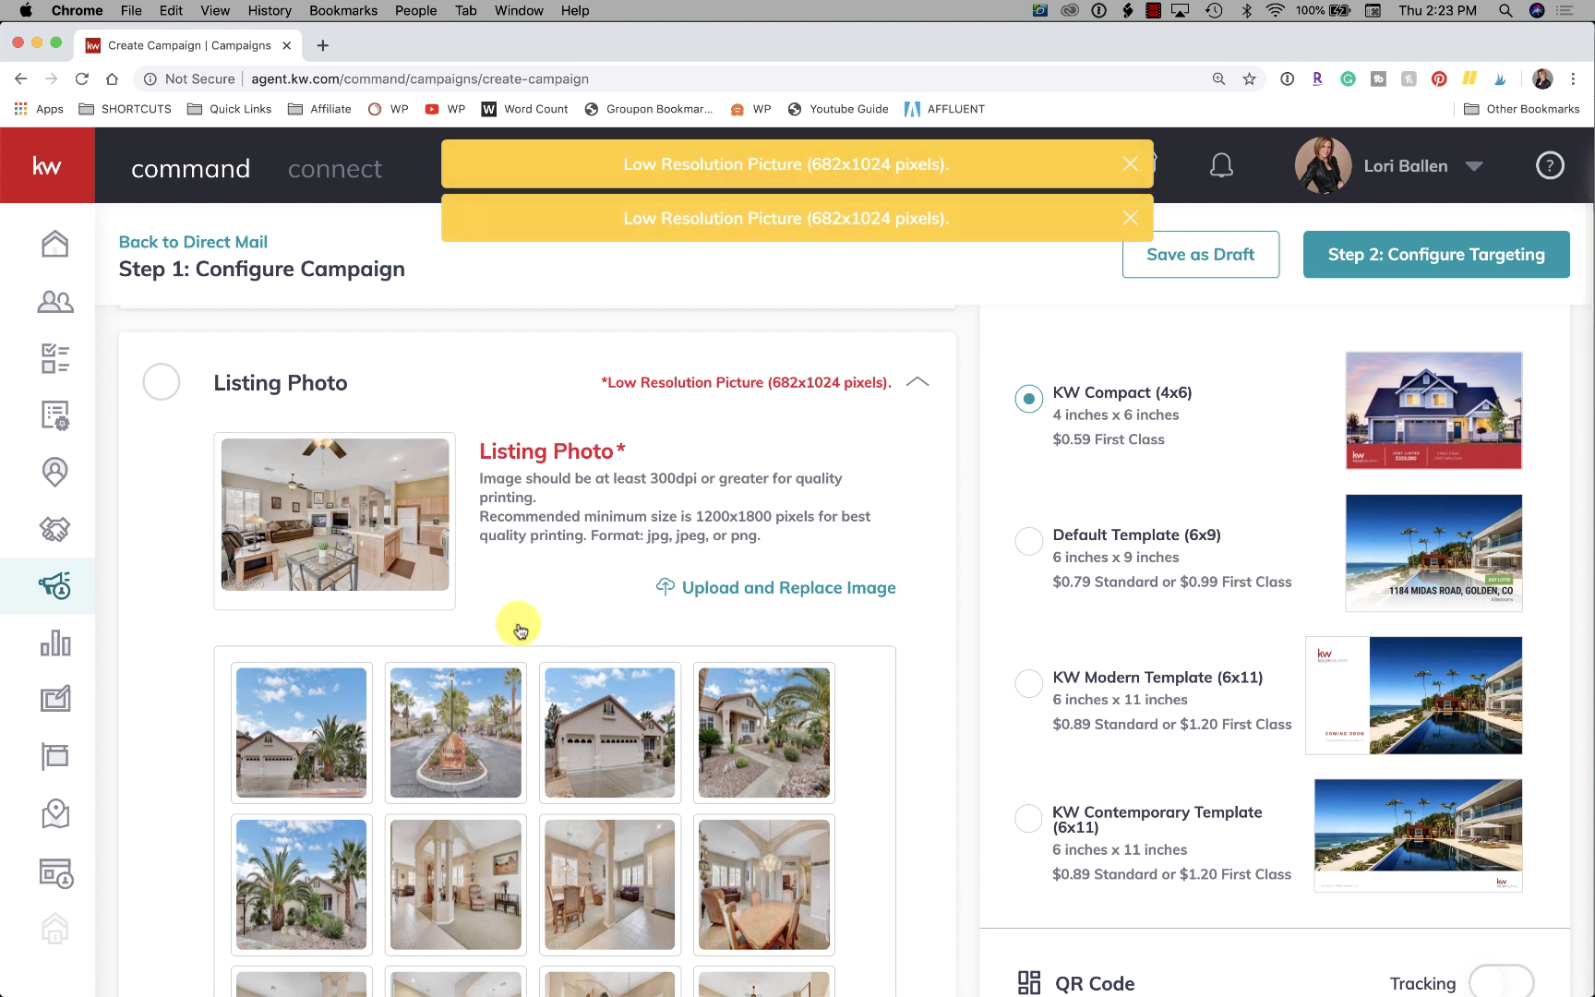
{"action": "scroll", "coordinate": [581, 774], "scroll_direction": "down", "scroll_amount": 1}
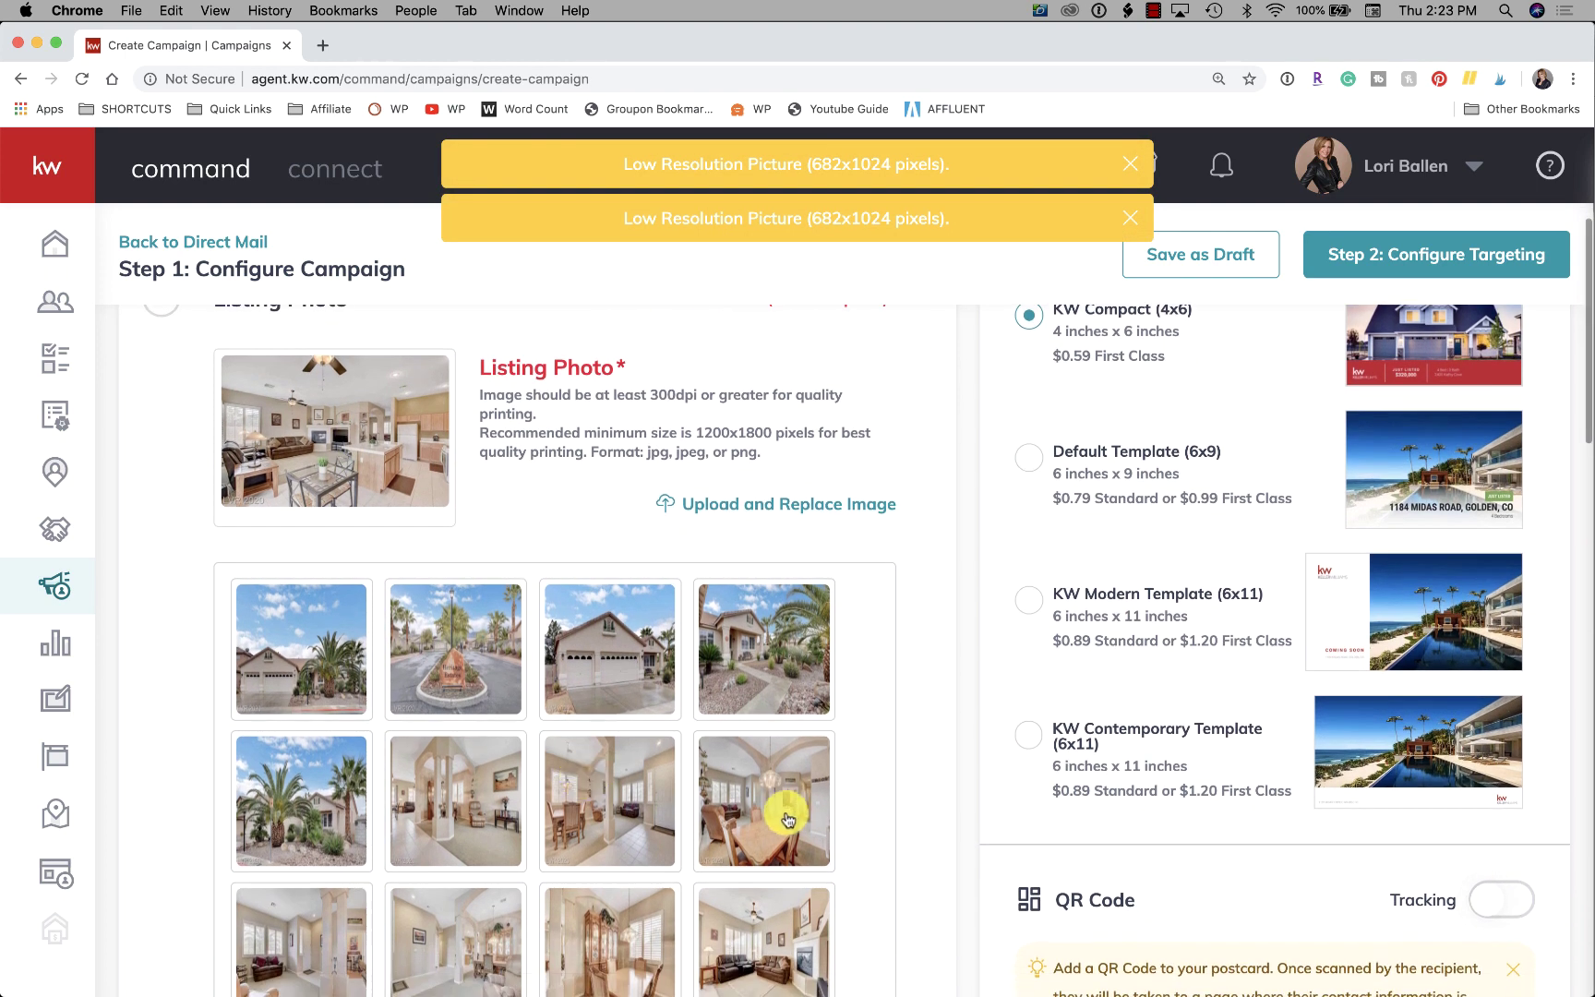
{"action": "left_click", "coordinate": [323, 680]}
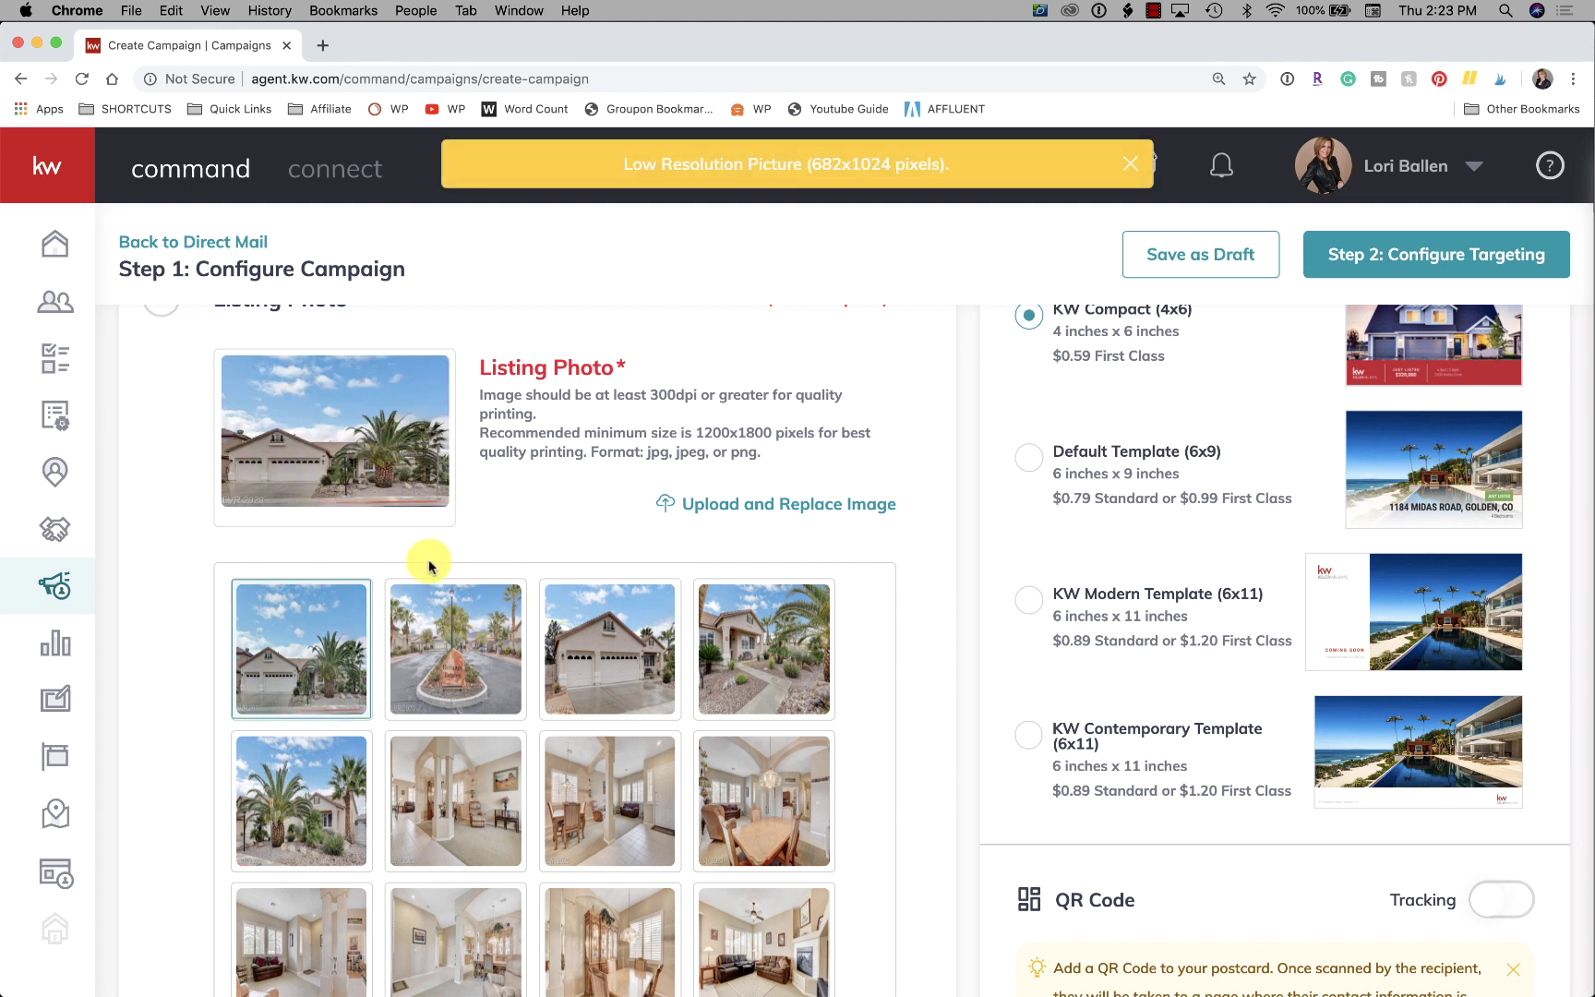
{"action": "scroll", "coordinate": [411, 549], "scroll_direction": "down", "scroll_amount": 2}
{"action": "scroll", "coordinate": [436, 579], "scroll_direction": "down", "scroll_amount": 2}
{"action": "scroll", "coordinate": [437, 582], "scroll_direction": "down", "scroll_amount": 2}
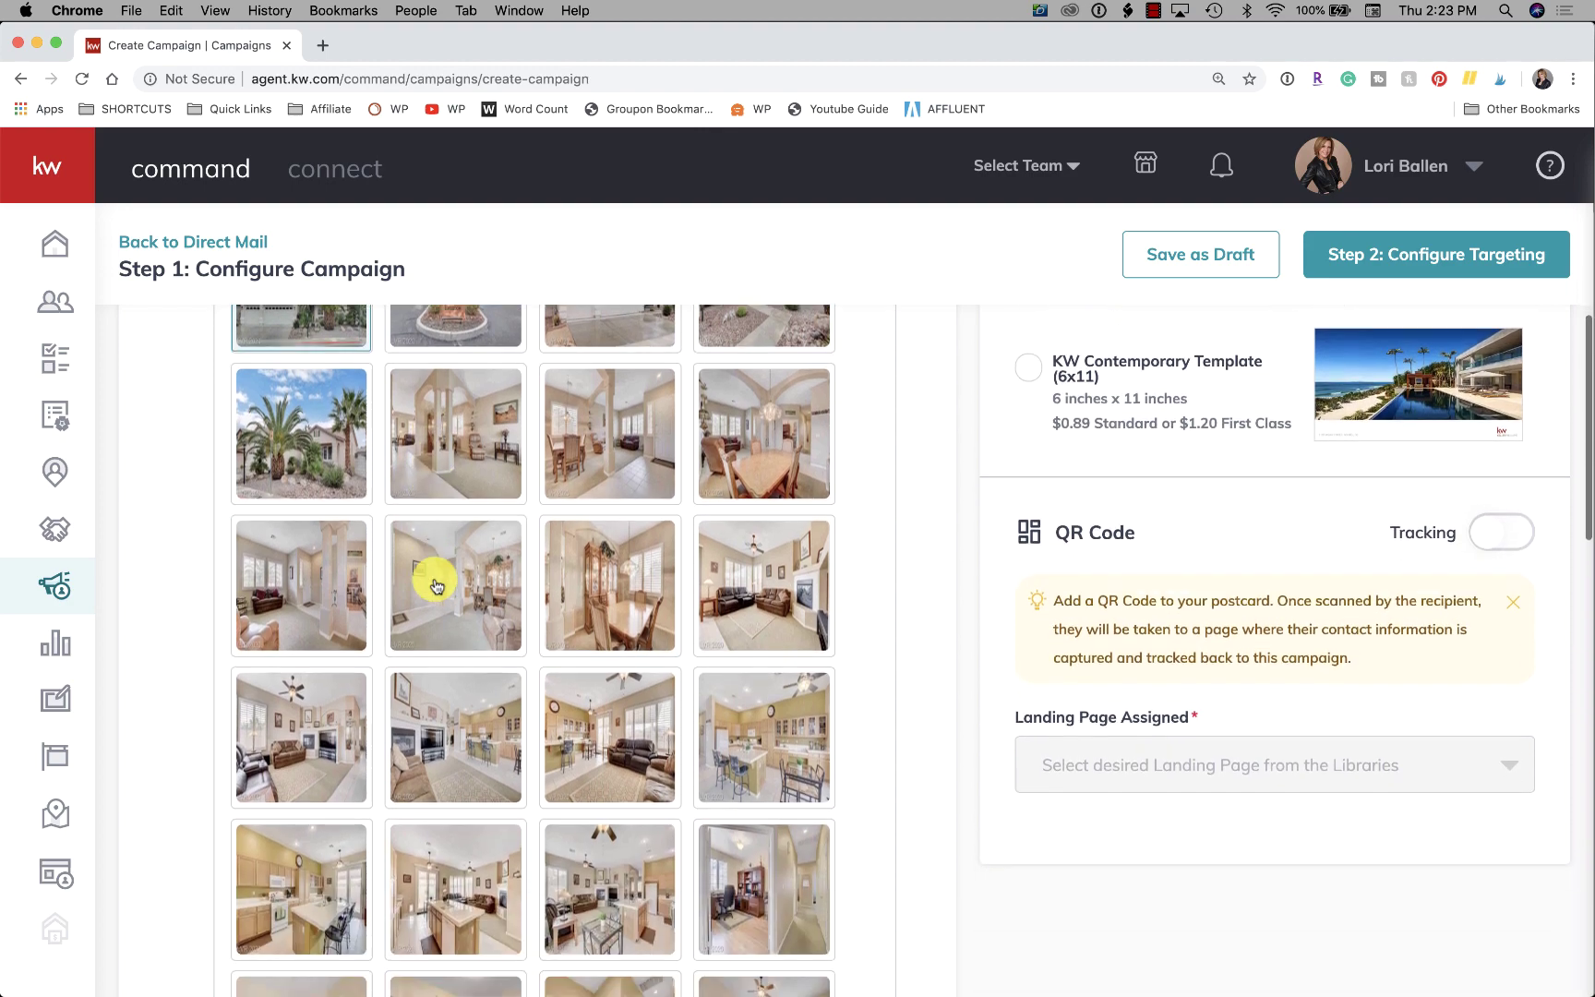
{"action": "scroll", "coordinate": [435, 586], "scroll_direction": "down", "scroll_amount": 2}
{"action": "scroll", "coordinate": [437, 585], "scroll_direction": "down", "scroll_amount": 1}
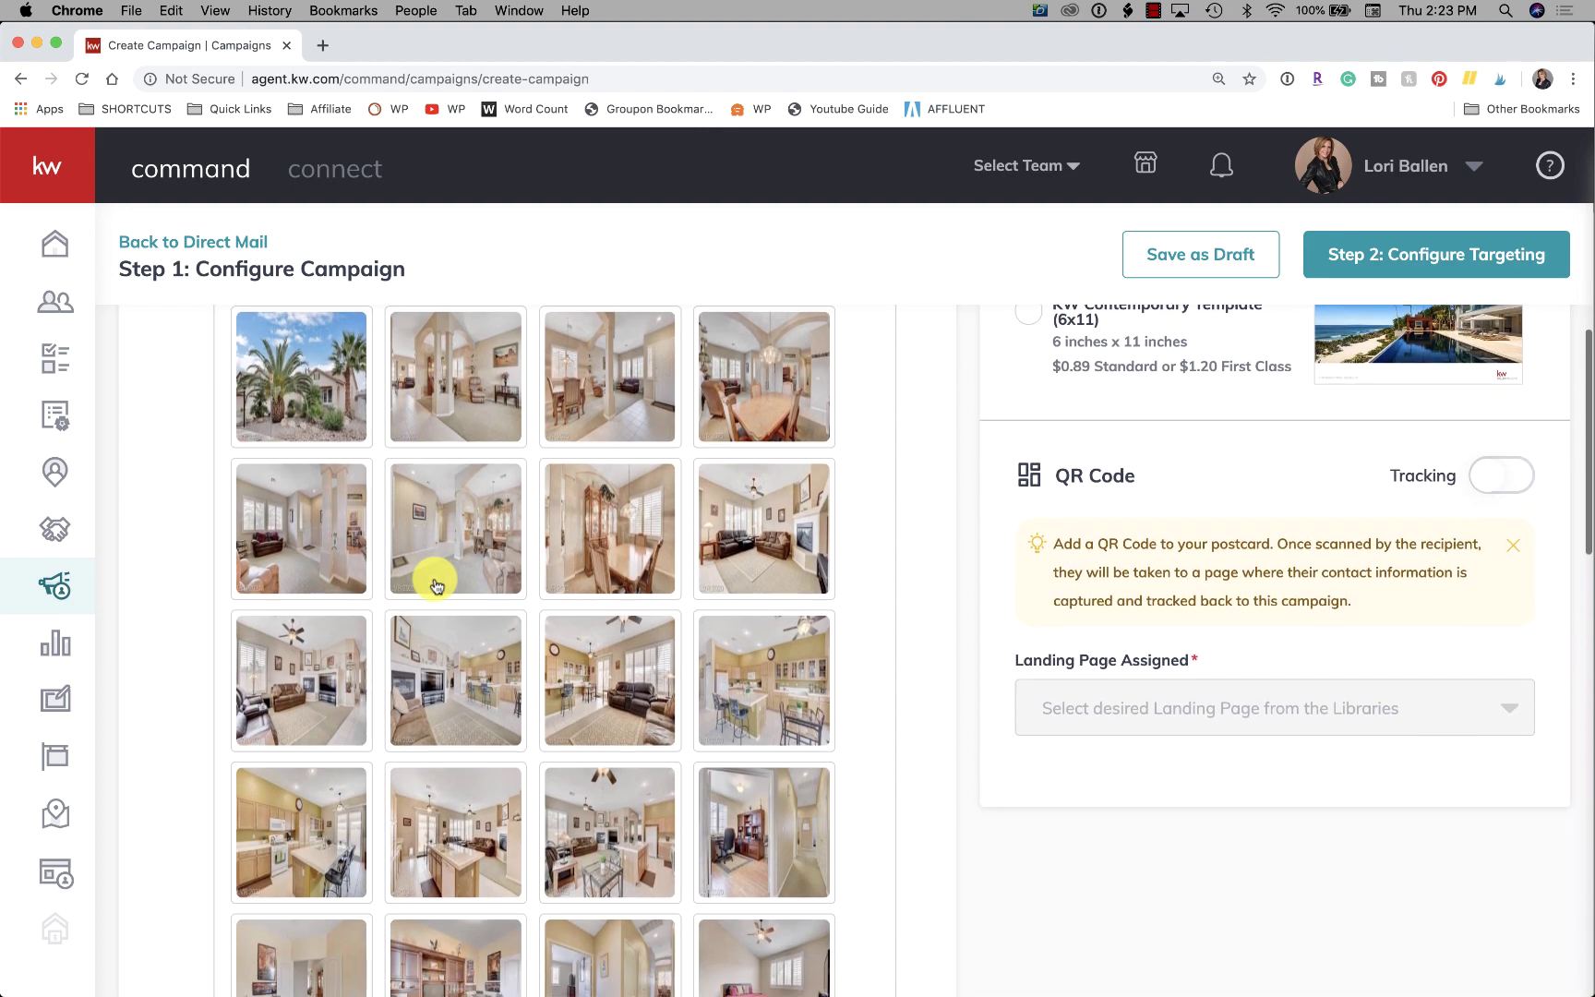
{"action": "left_click", "coordinate": [469, 709]}
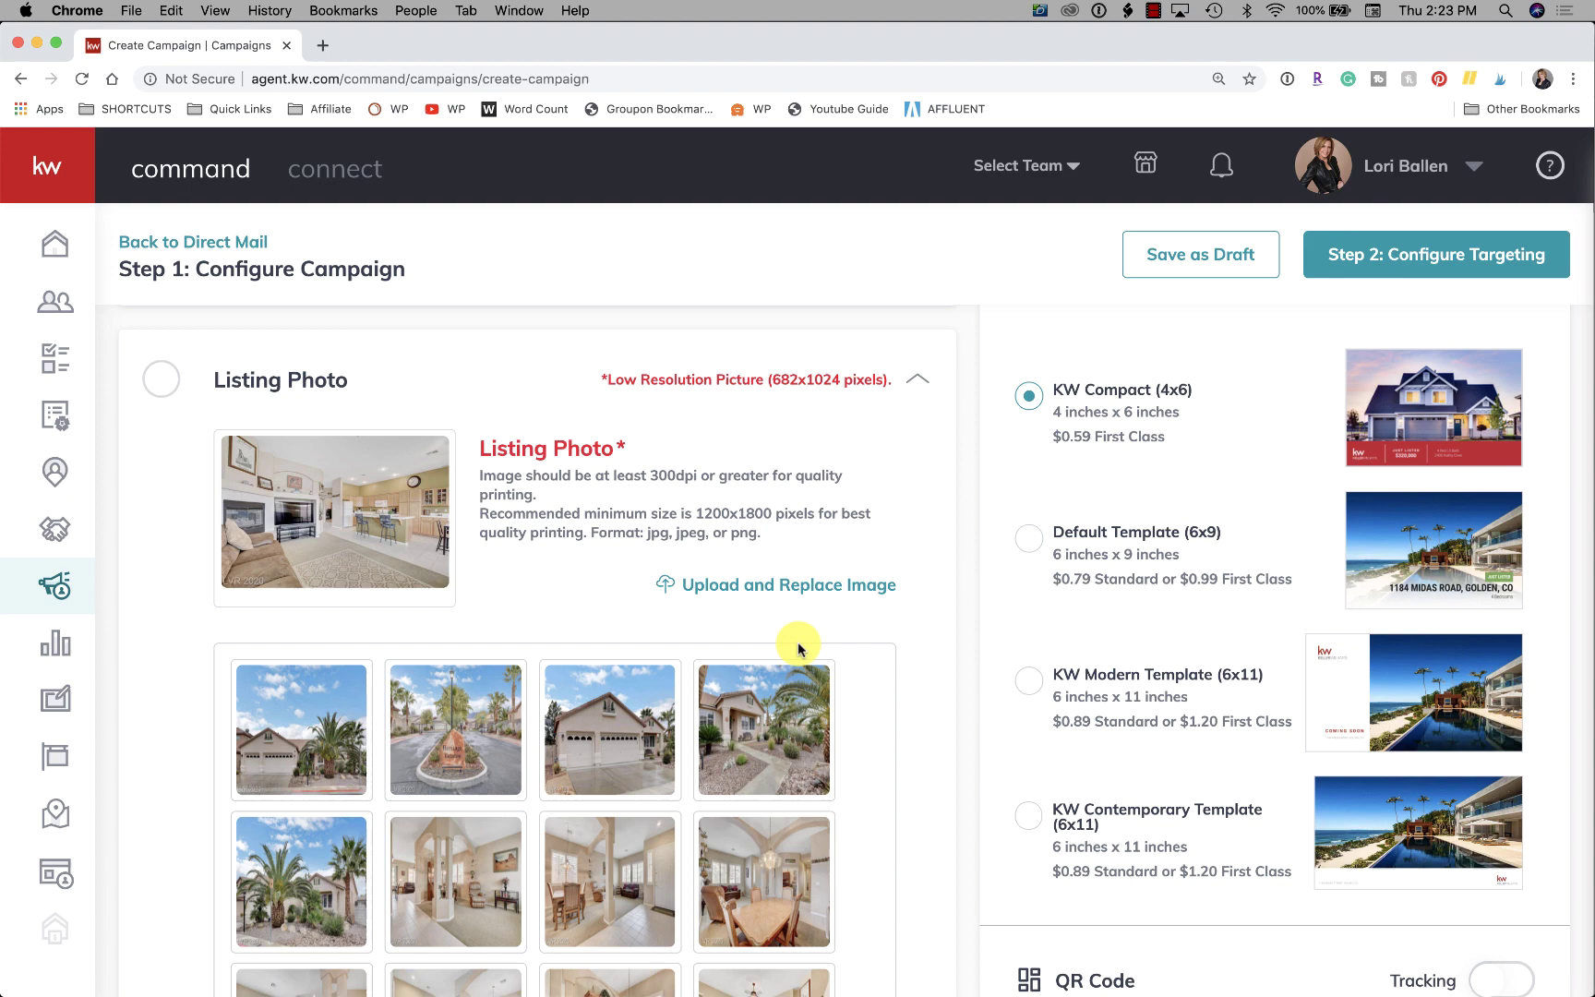
{"action": "scroll", "coordinate": [799, 649], "scroll_direction": "down", "scroll_amount": 1}
{"action": "scroll", "coordinate": [799, 650], "scroll_direction": "down", "scroll_amount": 2}
{"action": "scroll", "coordinate": [799, 648], "scroll_direction": "down", "scroll_amount": 2}
{"action": "scroll", "coordinate": [798, 649], "scroll_direction": "down", "scroll_amount": 2}
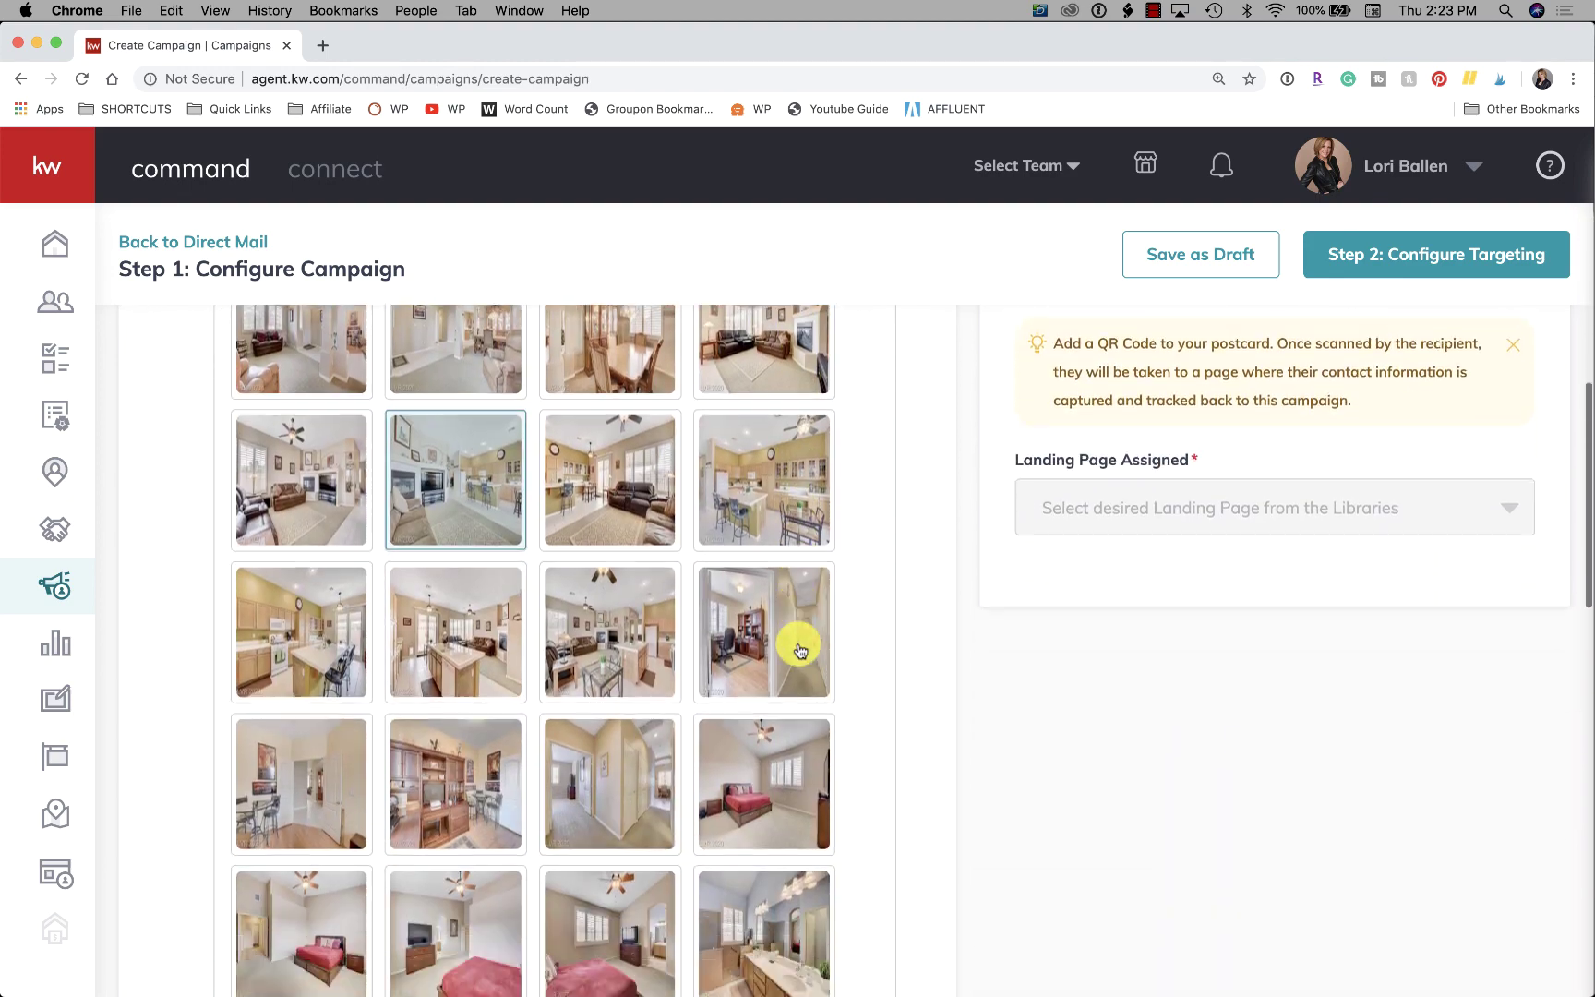
{"action": "scroll", "coordinate": [799, 650], "scroll_direction": "down", "scroll_amount": 2}
{"action": "scroll", "coordinate": [798, 650], "scroll_direction": "down", "scroll_amount": 3}
{"action": "scroll", "coordinate": [799, 649], "scroll_direction": "down", "scroll_amount": 3}
{"action": "scroll", "coordinate": [799, 649], "scroll_direction": "down", "scroll_amount": 1}
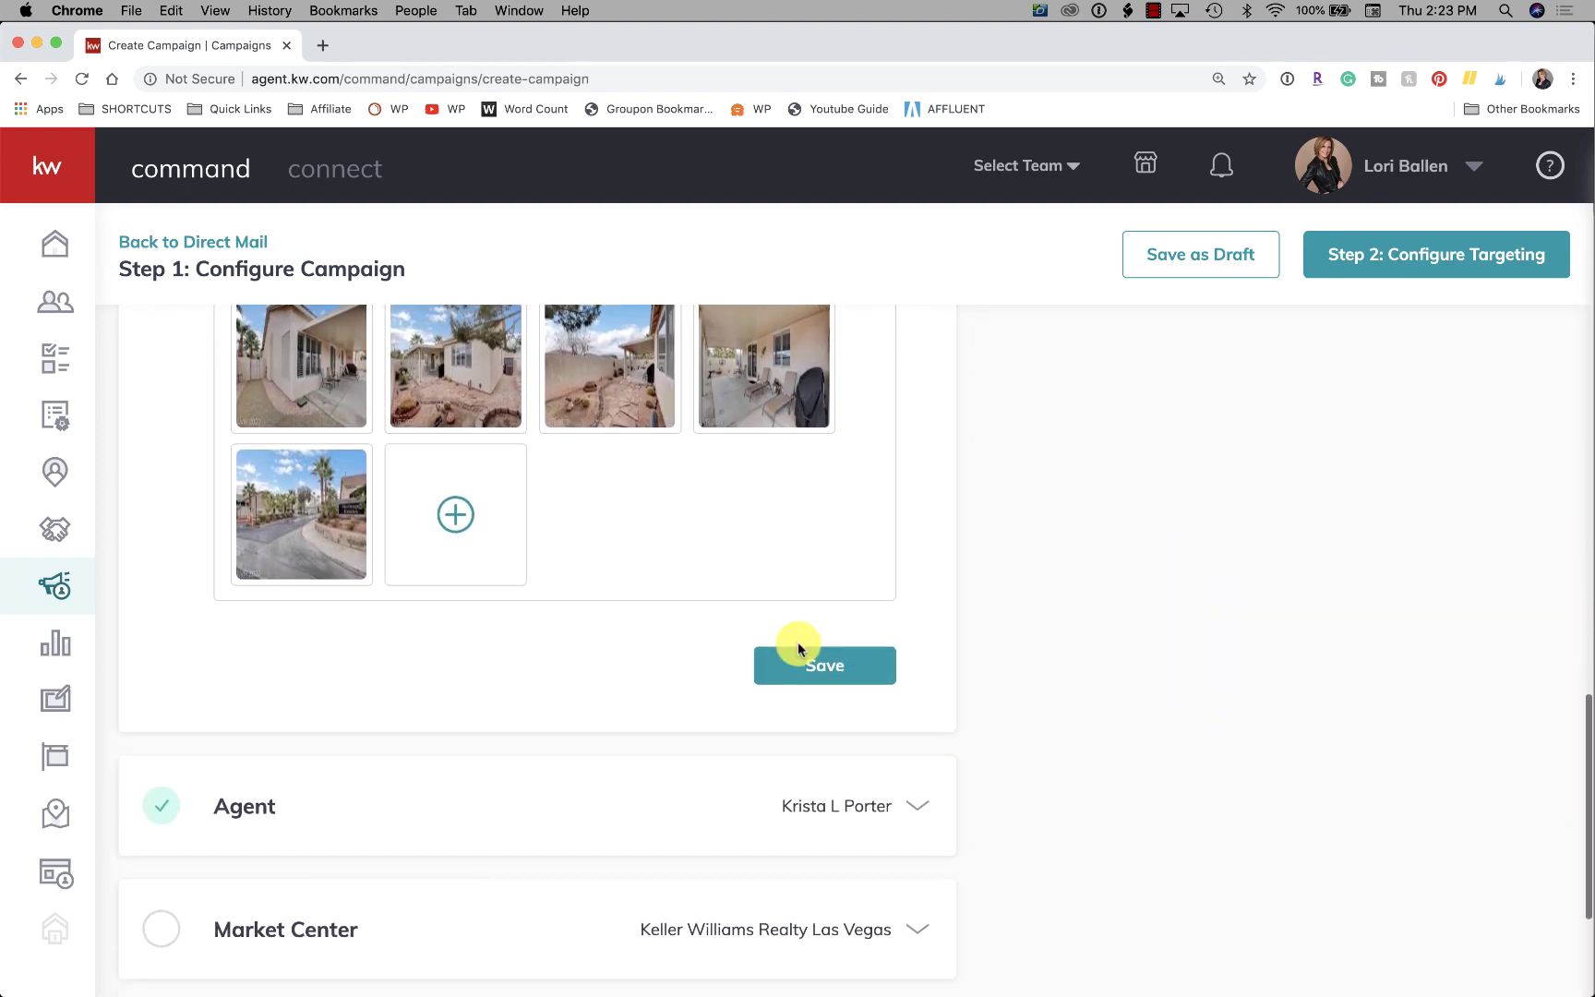
{"action": "scroll", "coordinate": [837, 650], "scroll_direction": "up", "scroll_amount": 5}
{"action": "scroll", "coordinate": [851, 649], "scroll_direction": "up", "scroll_amount": 5}
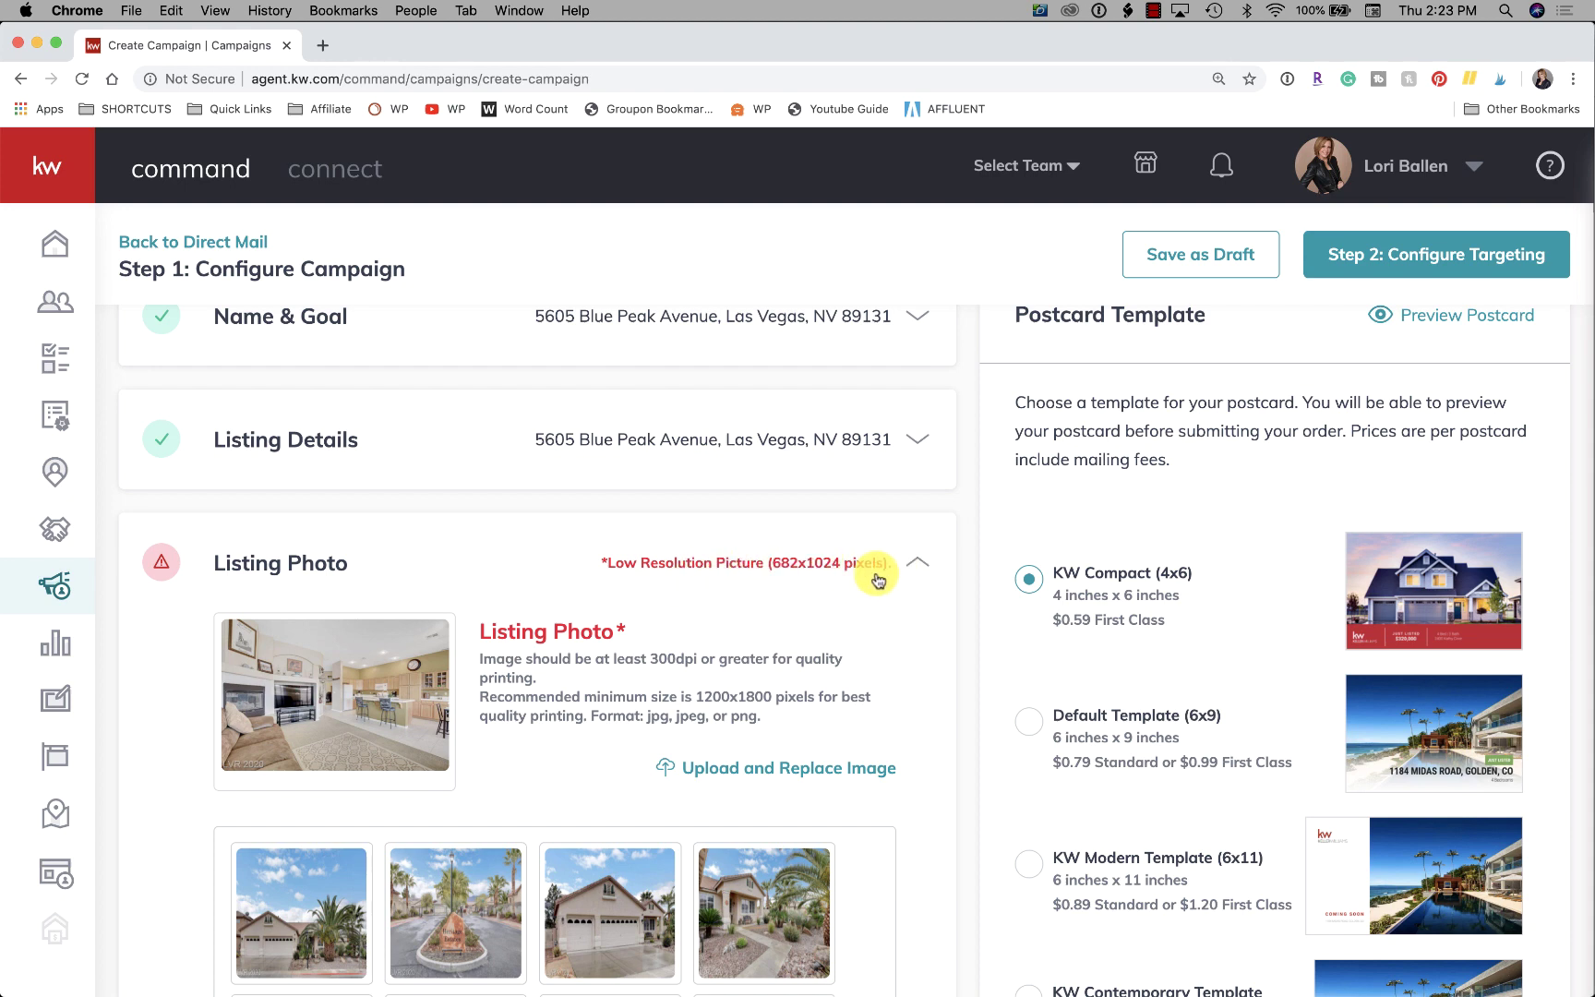
{"action": "mouse_move", "coordinate": [334, 695]}
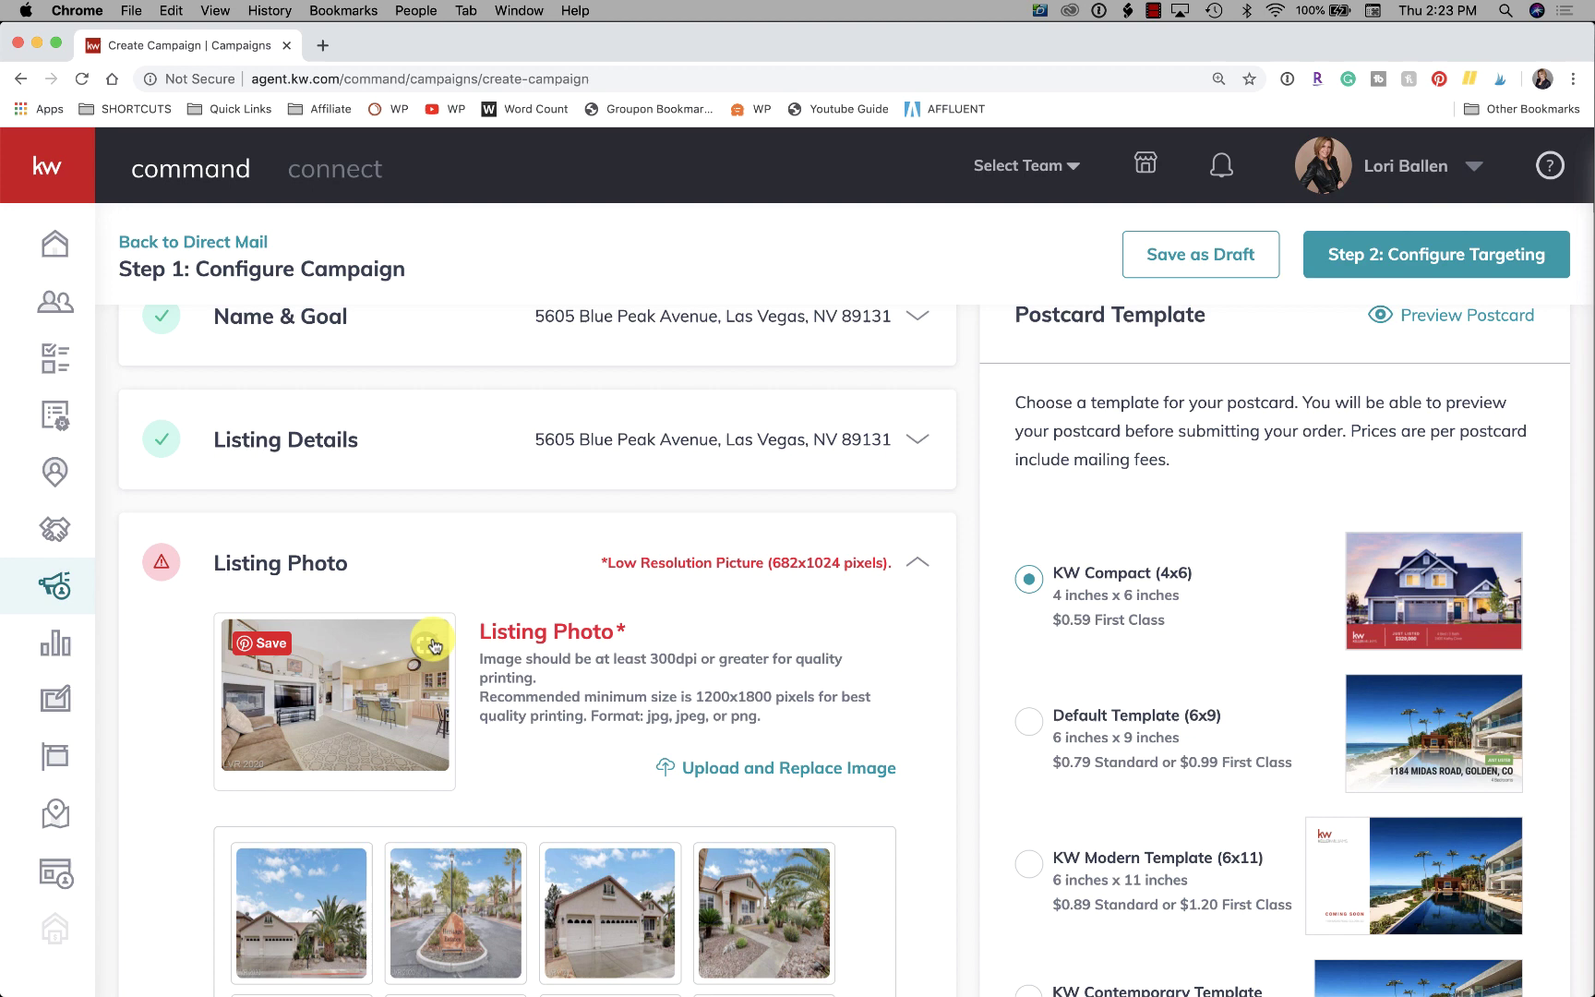
{"action": "scroll", "coordinate": [757, 610], "scroll_direction": "down", "scroll_amount": 3}
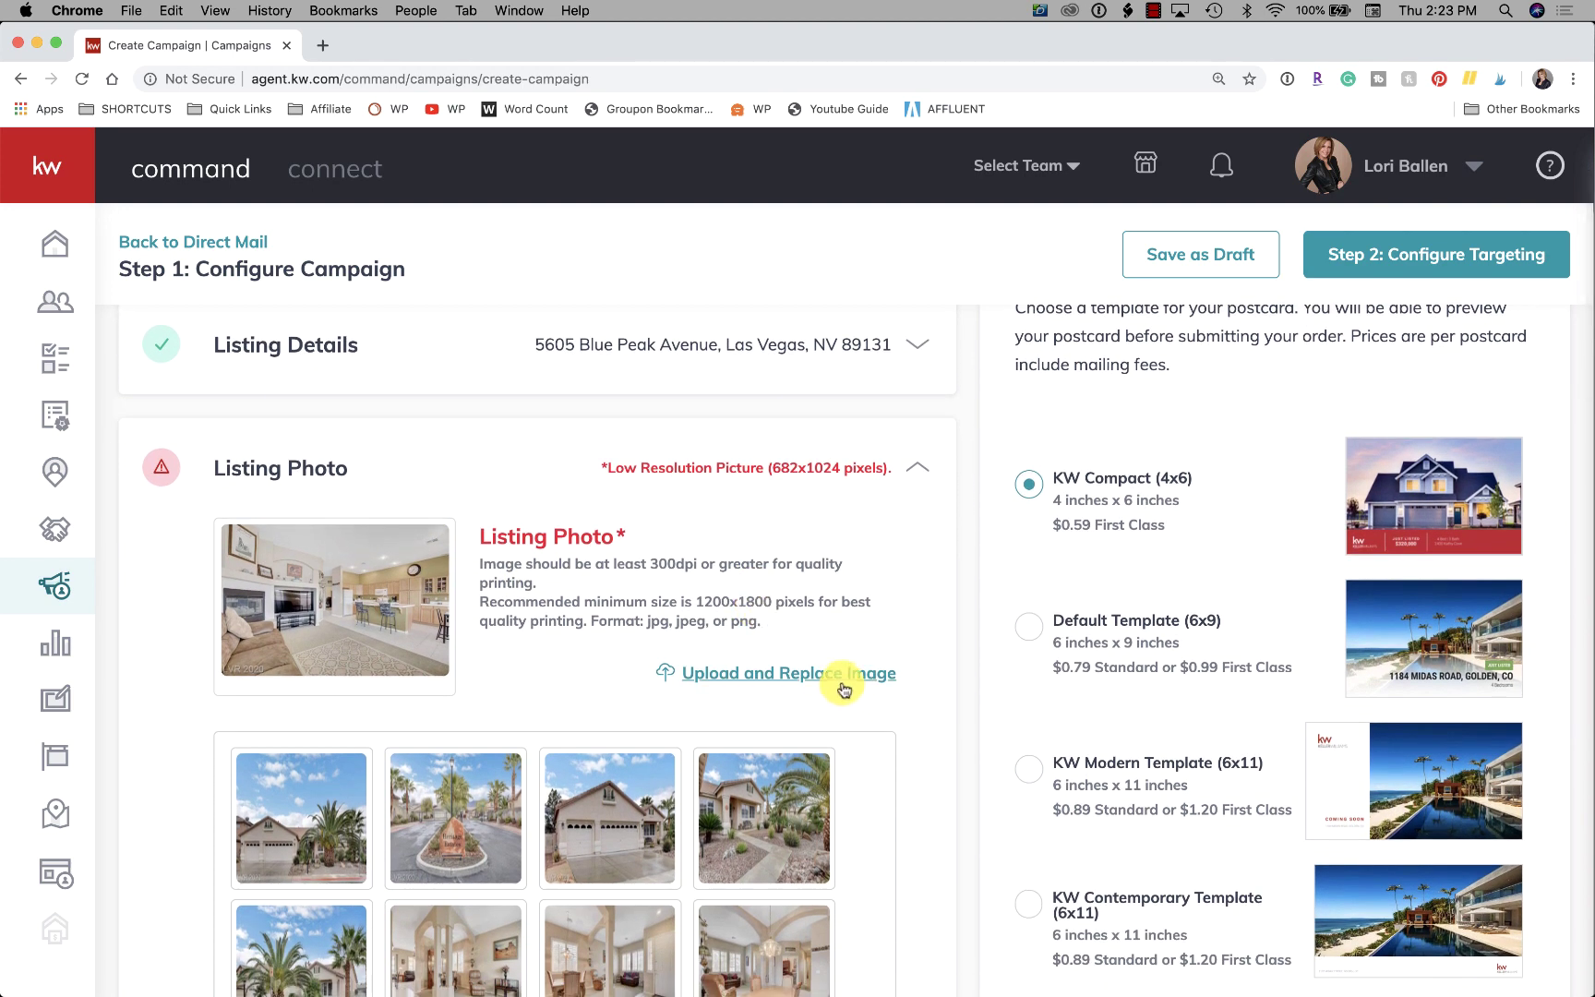
Start a replacement photo upload and search the computer for 'blue peak', without success.
{"action": "left_click", "coordinate": [775, 684]}
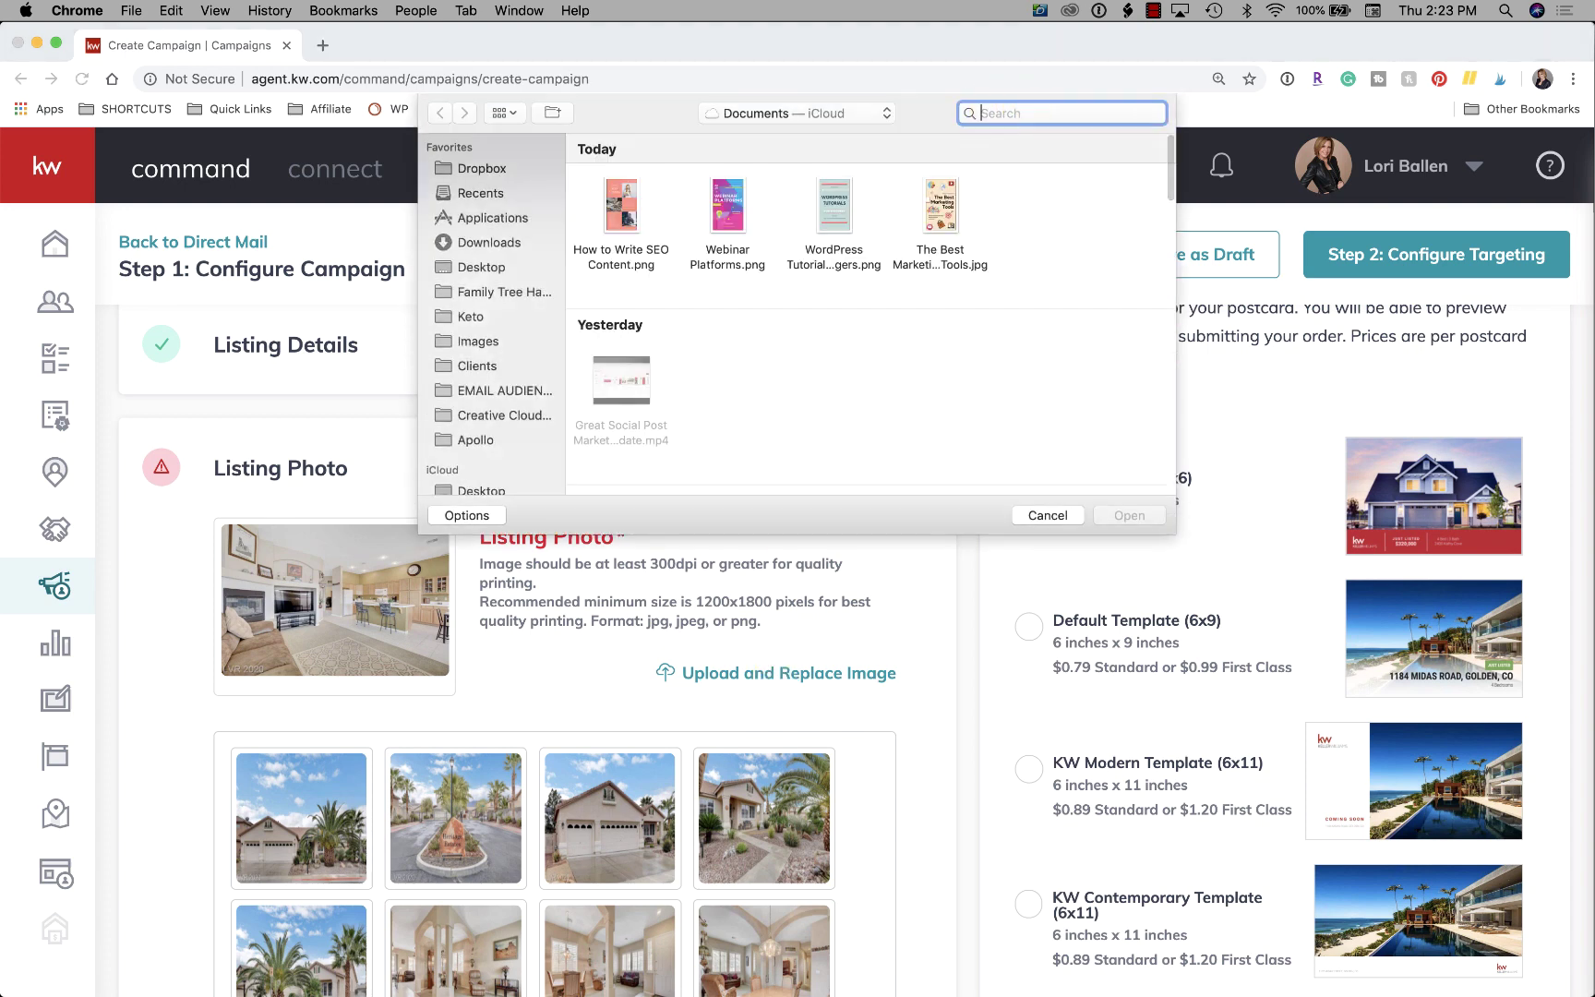
{"action": "type", "text": "blue"}
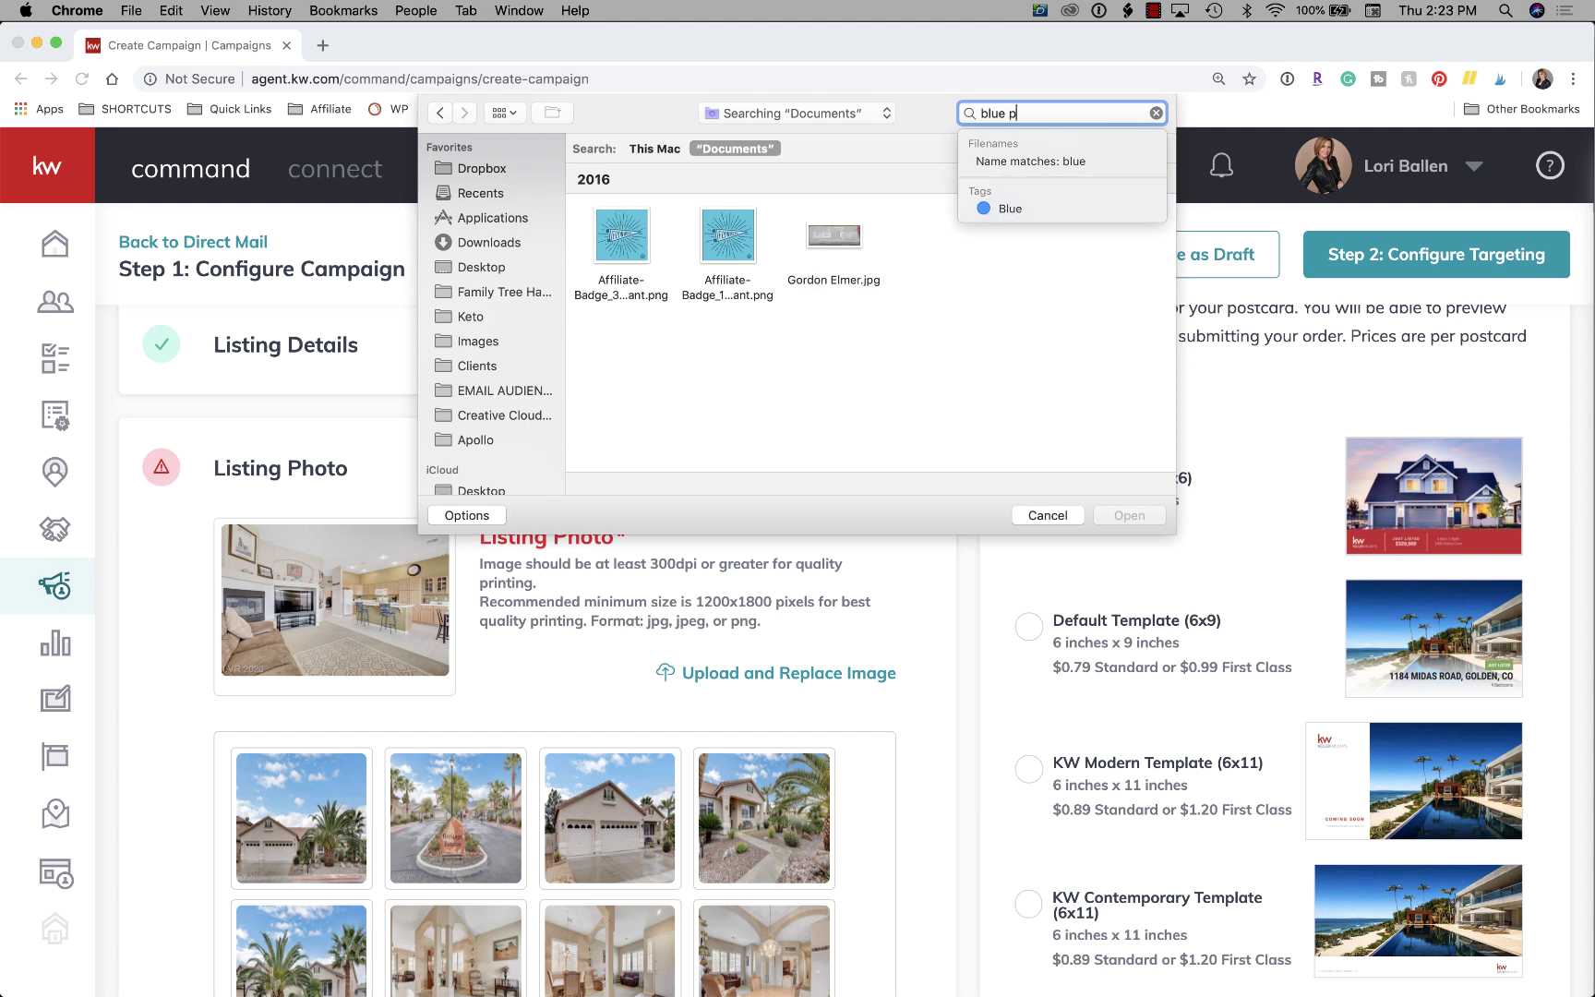
{"action": "type", "text": " plea"}
{"action": "key", "text": "BackSpace"}
{"action": "key", "text": "BackSpace"}
{"action": "key", "text": "BackSpace"}
{"action": "type", "text": "e pea"}
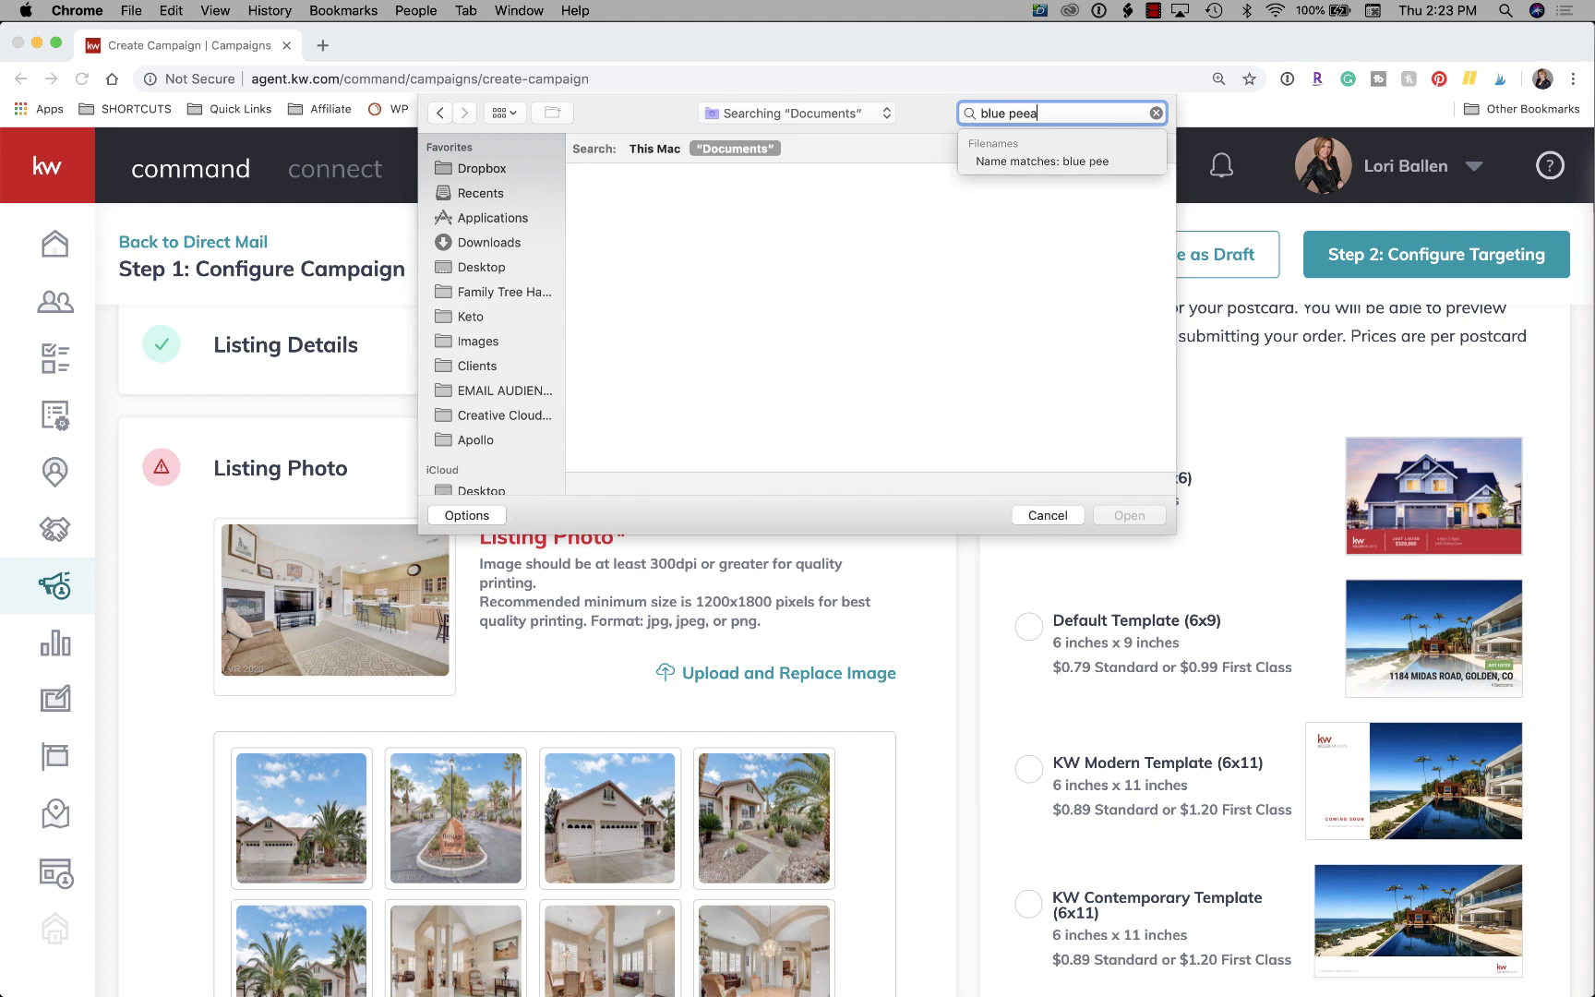
{"action": "type", "text": "k"}
{"action": "key", "text": "Return"}
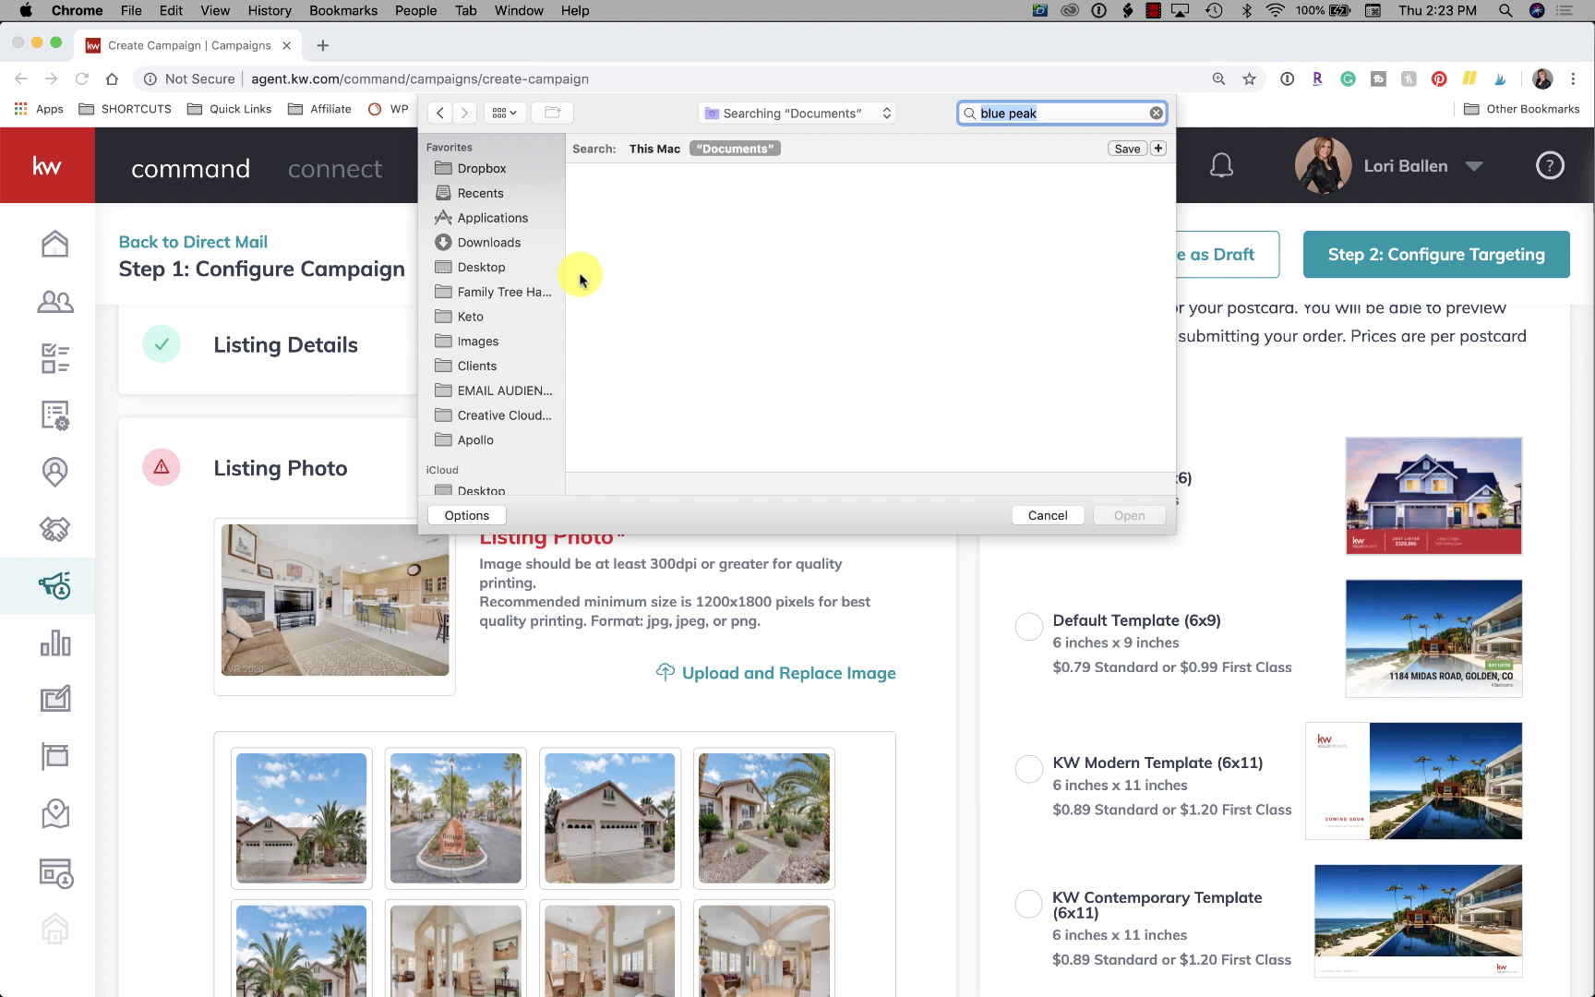
{"action": "left_click", "coordinate": [474, 341]}
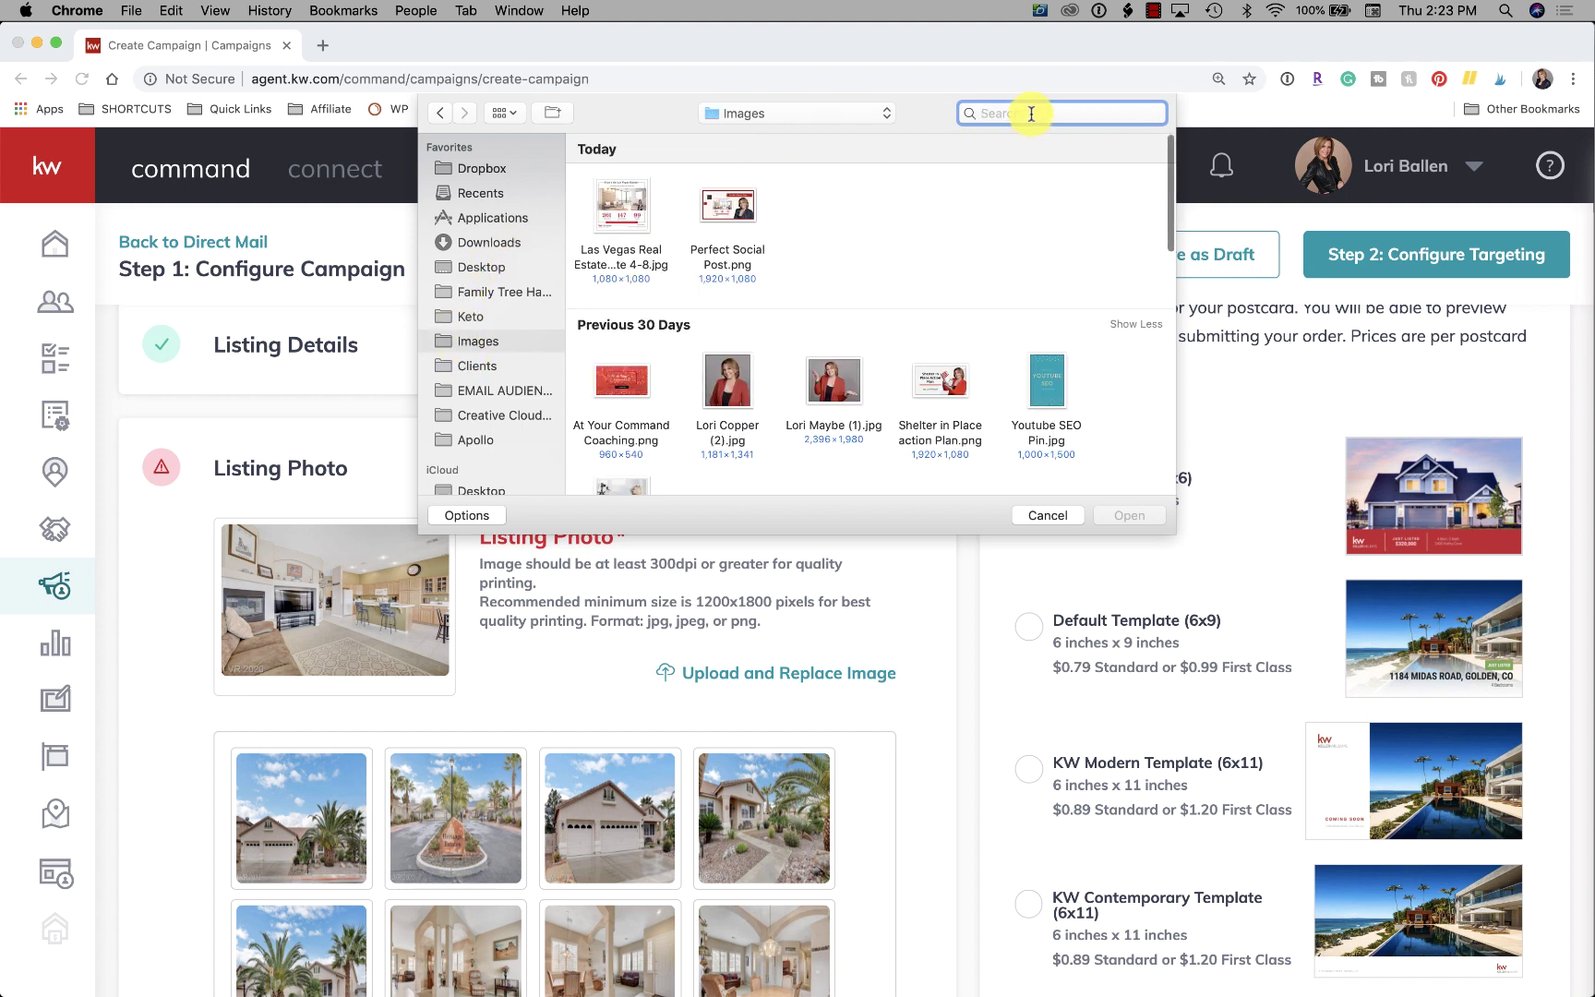
{"action": "type", "text": "blue pe"}
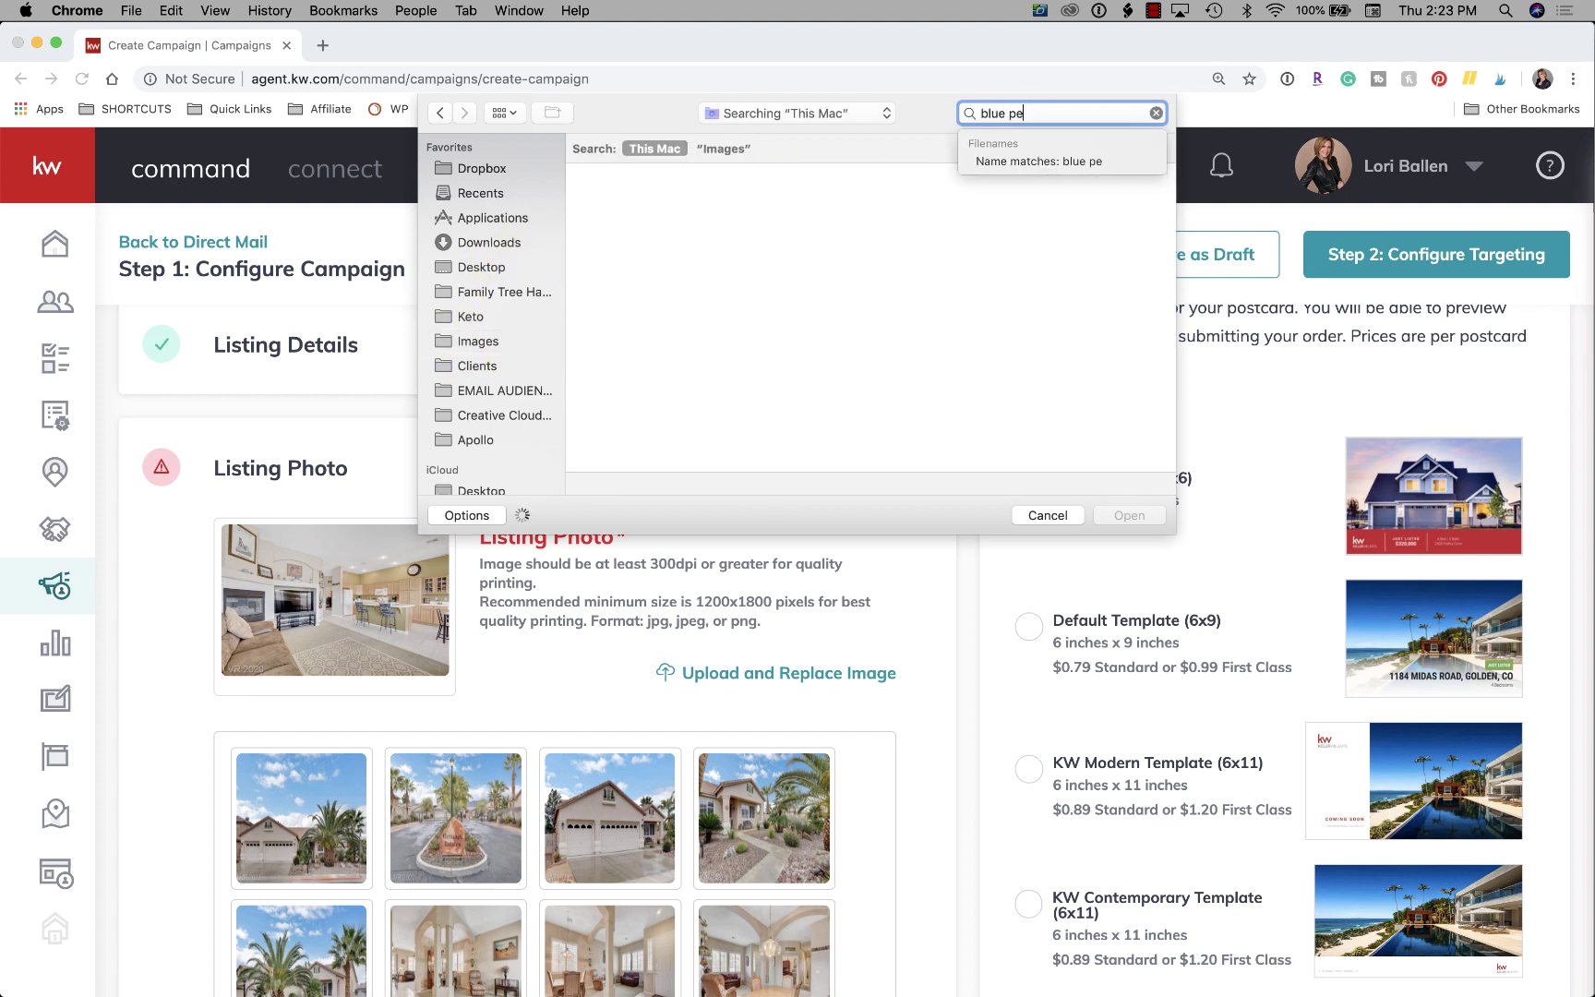
{"action": "type", "text": "ak"}
{"action": "key", "text": "Return"}
{"action": "left_click", "coordinate": [1011, 127]}
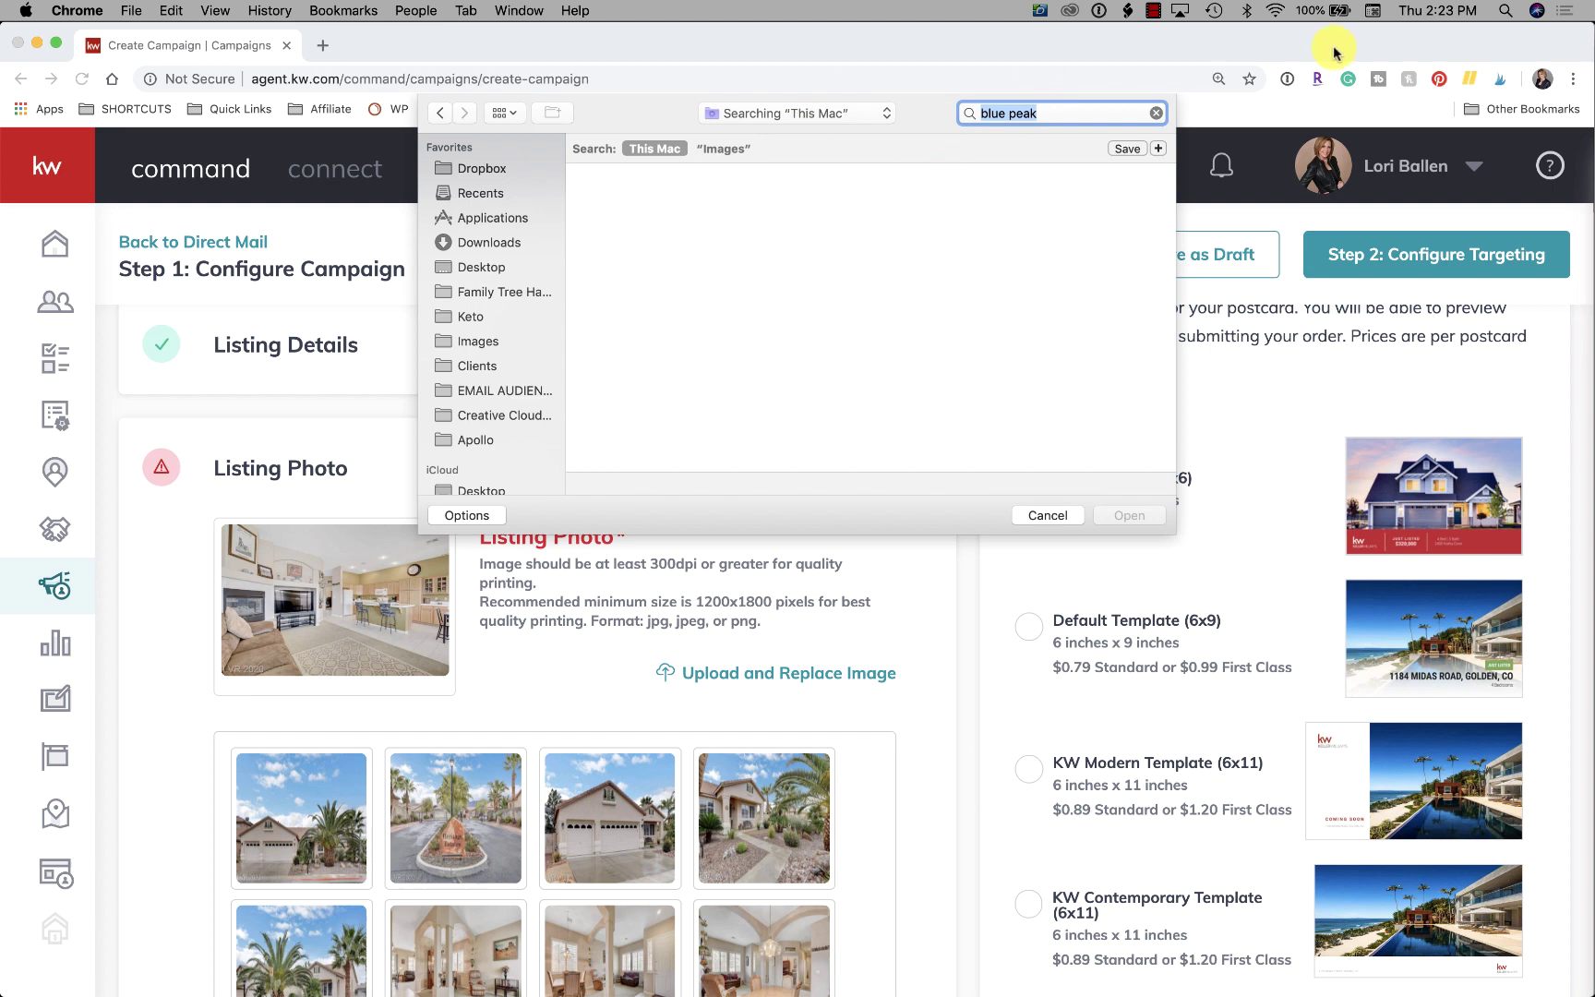
Pick 04 W Pebble Rd.jpg from the Images folder and upload it as the listing photo.
{"action": "left_click", "coordinate": [1147, 11]}
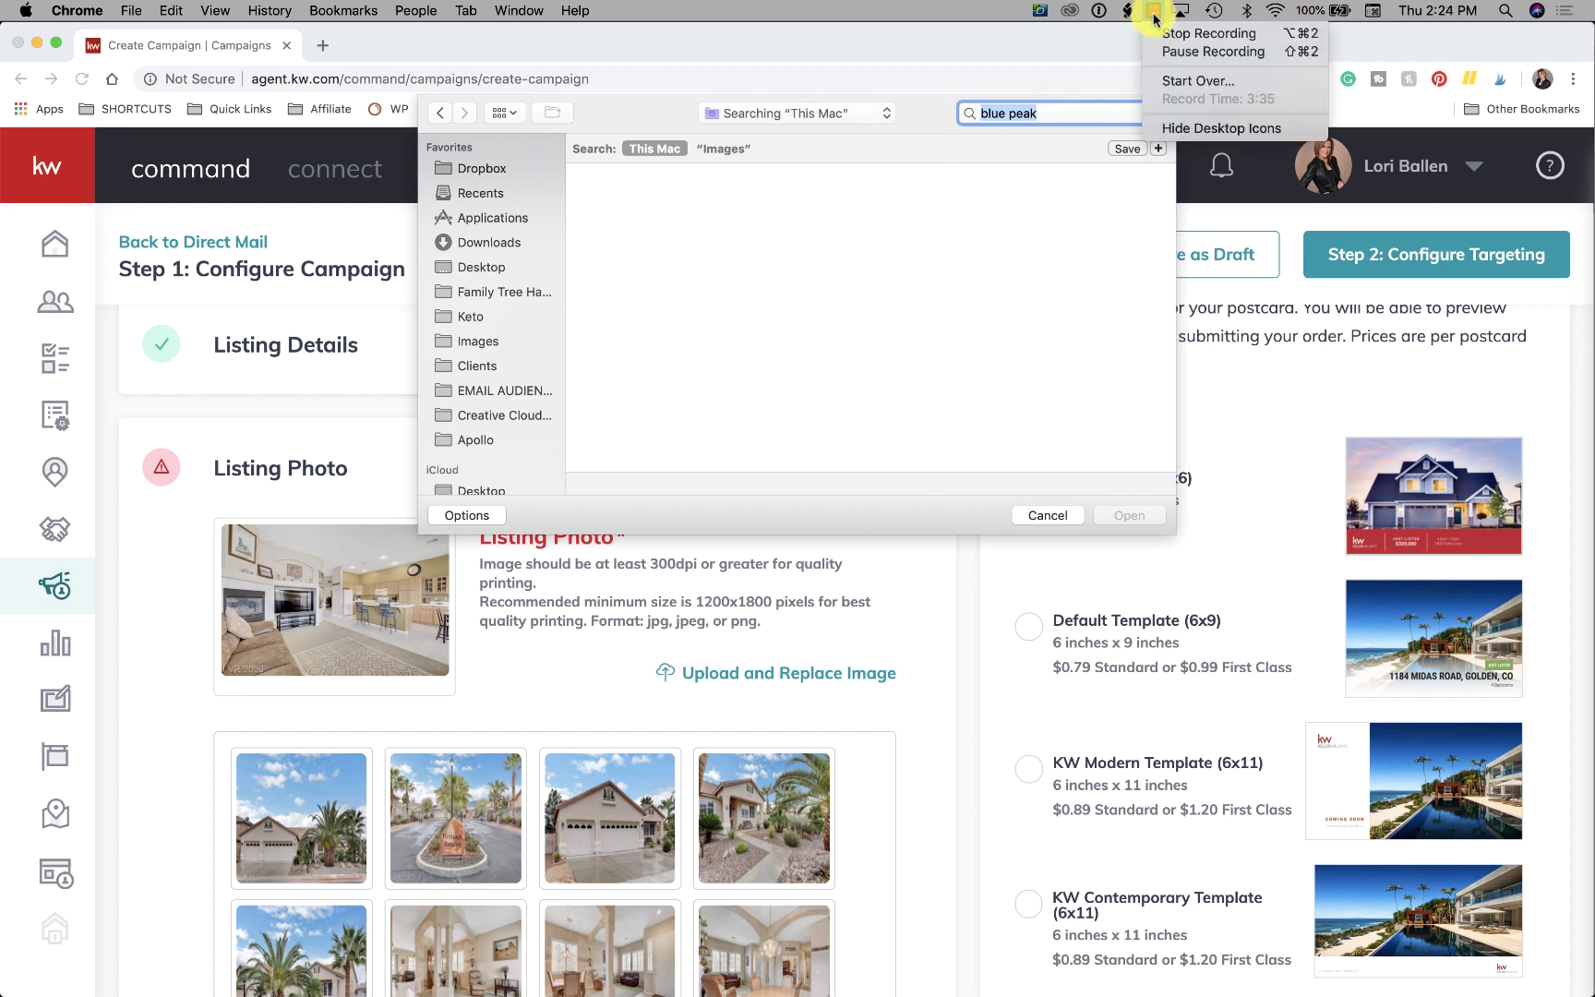
{"action": "left_click", "coordinate": [1196, 52]}
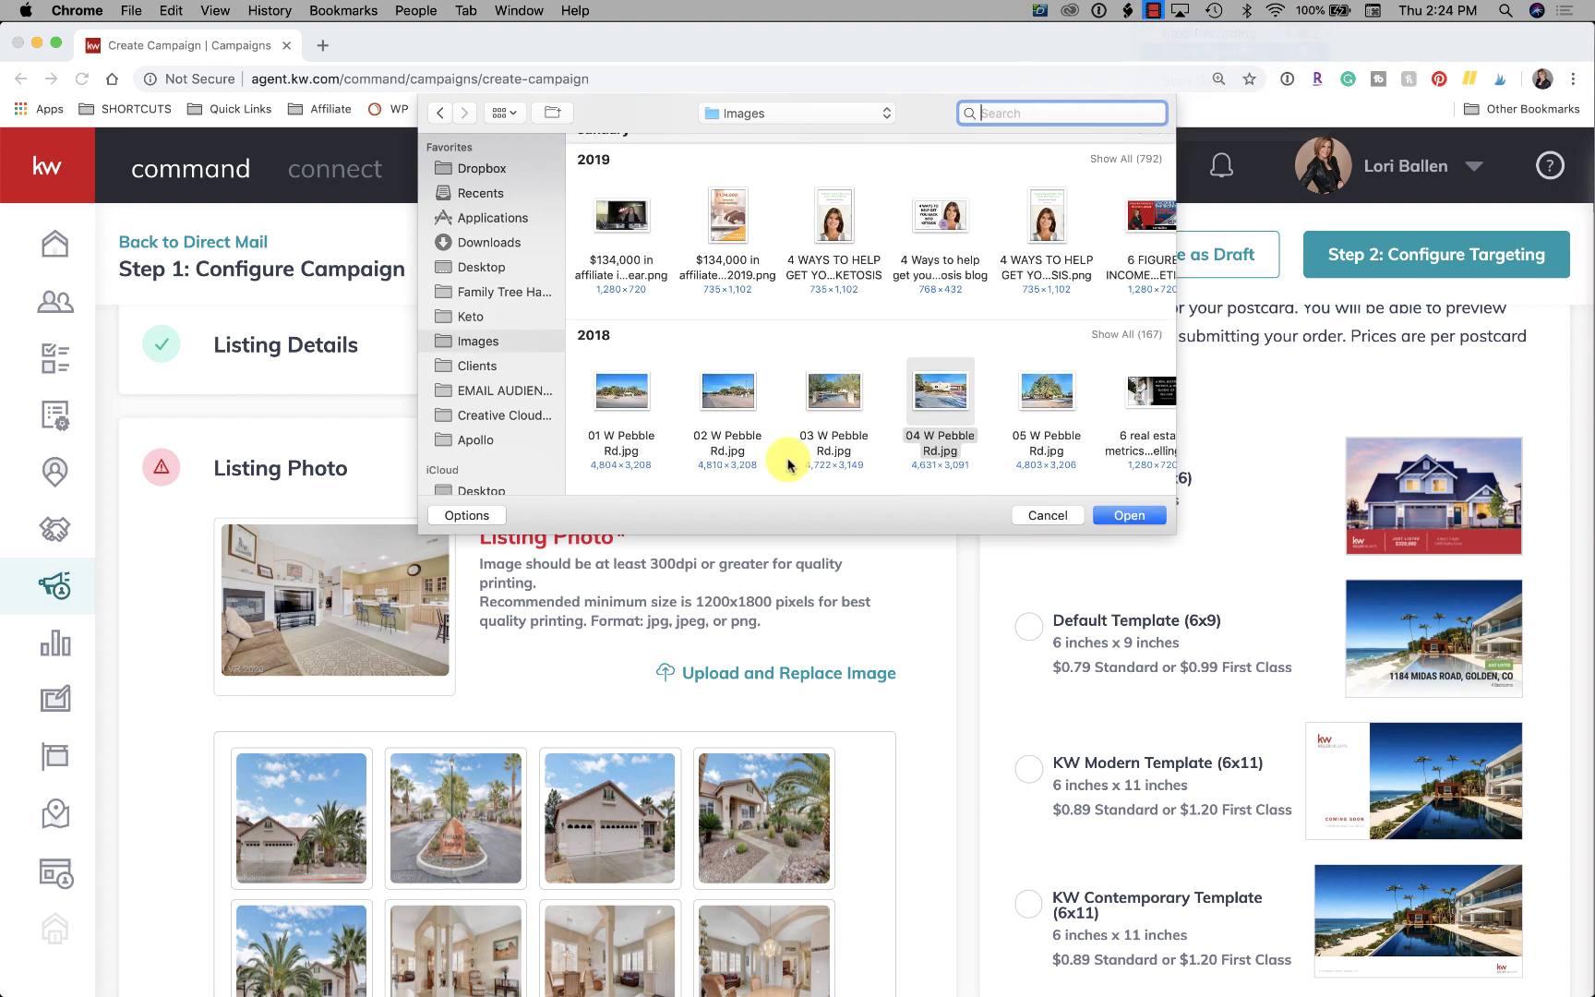
{"action": "scroll", "coordinate": [944, 321], "scroll_direction": "down", "scroll_amount": 1}
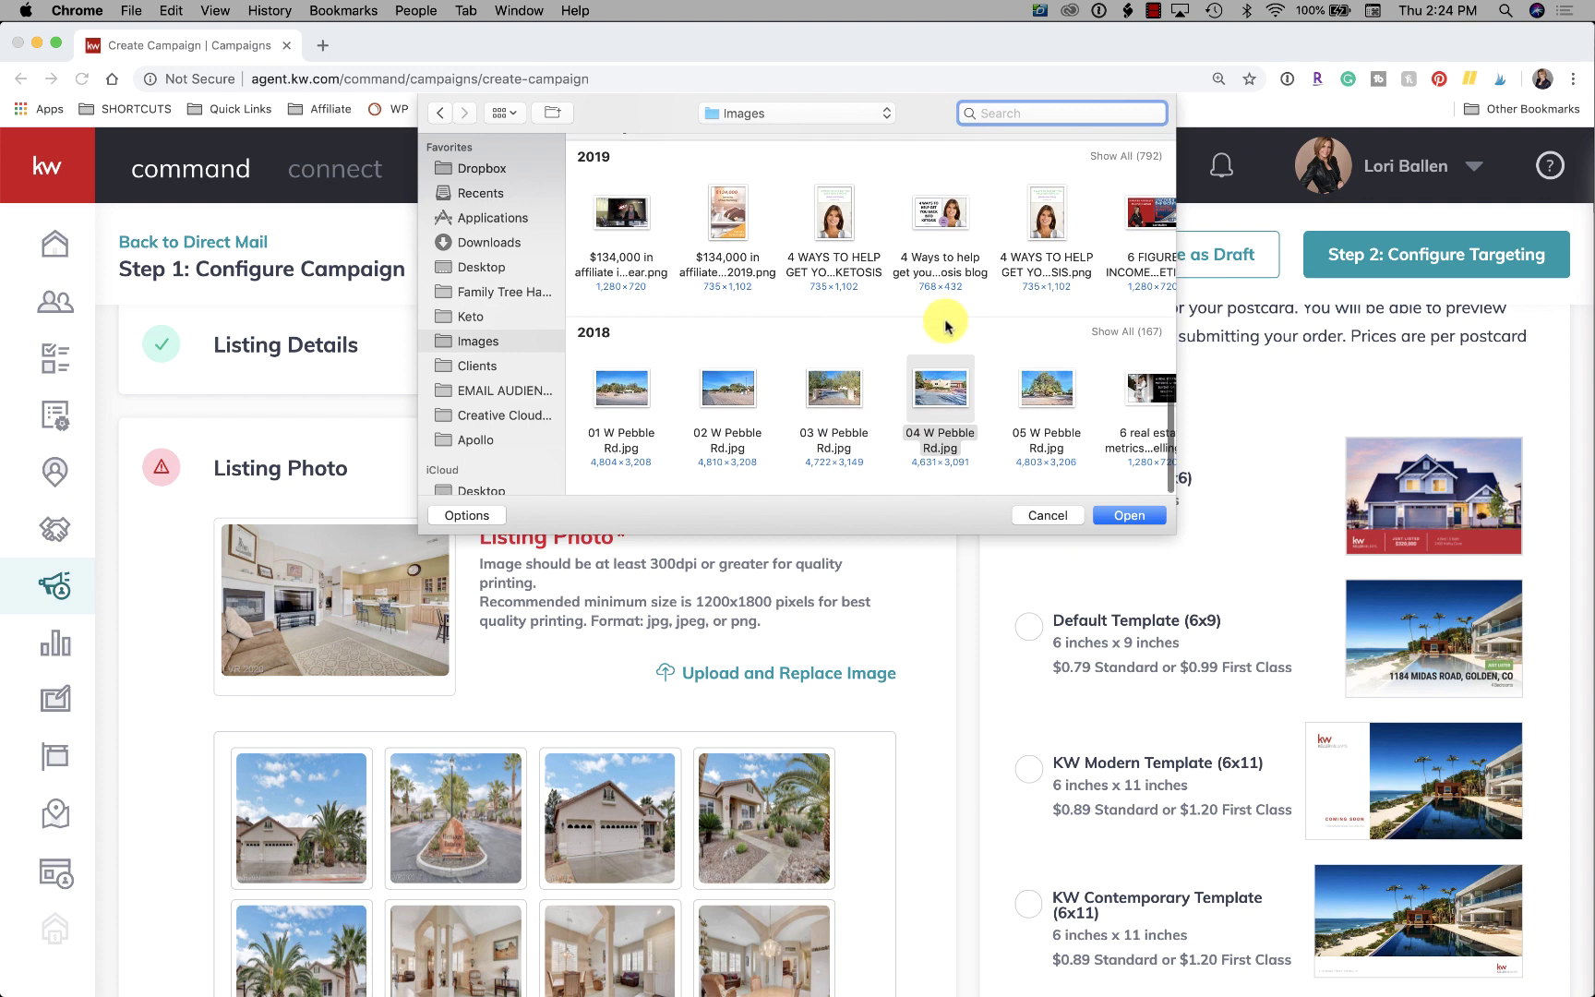
{"action": "left_click", "coordinate": [957, 401]}
{"action": "left_click", "coordinate": [1137, 529]}
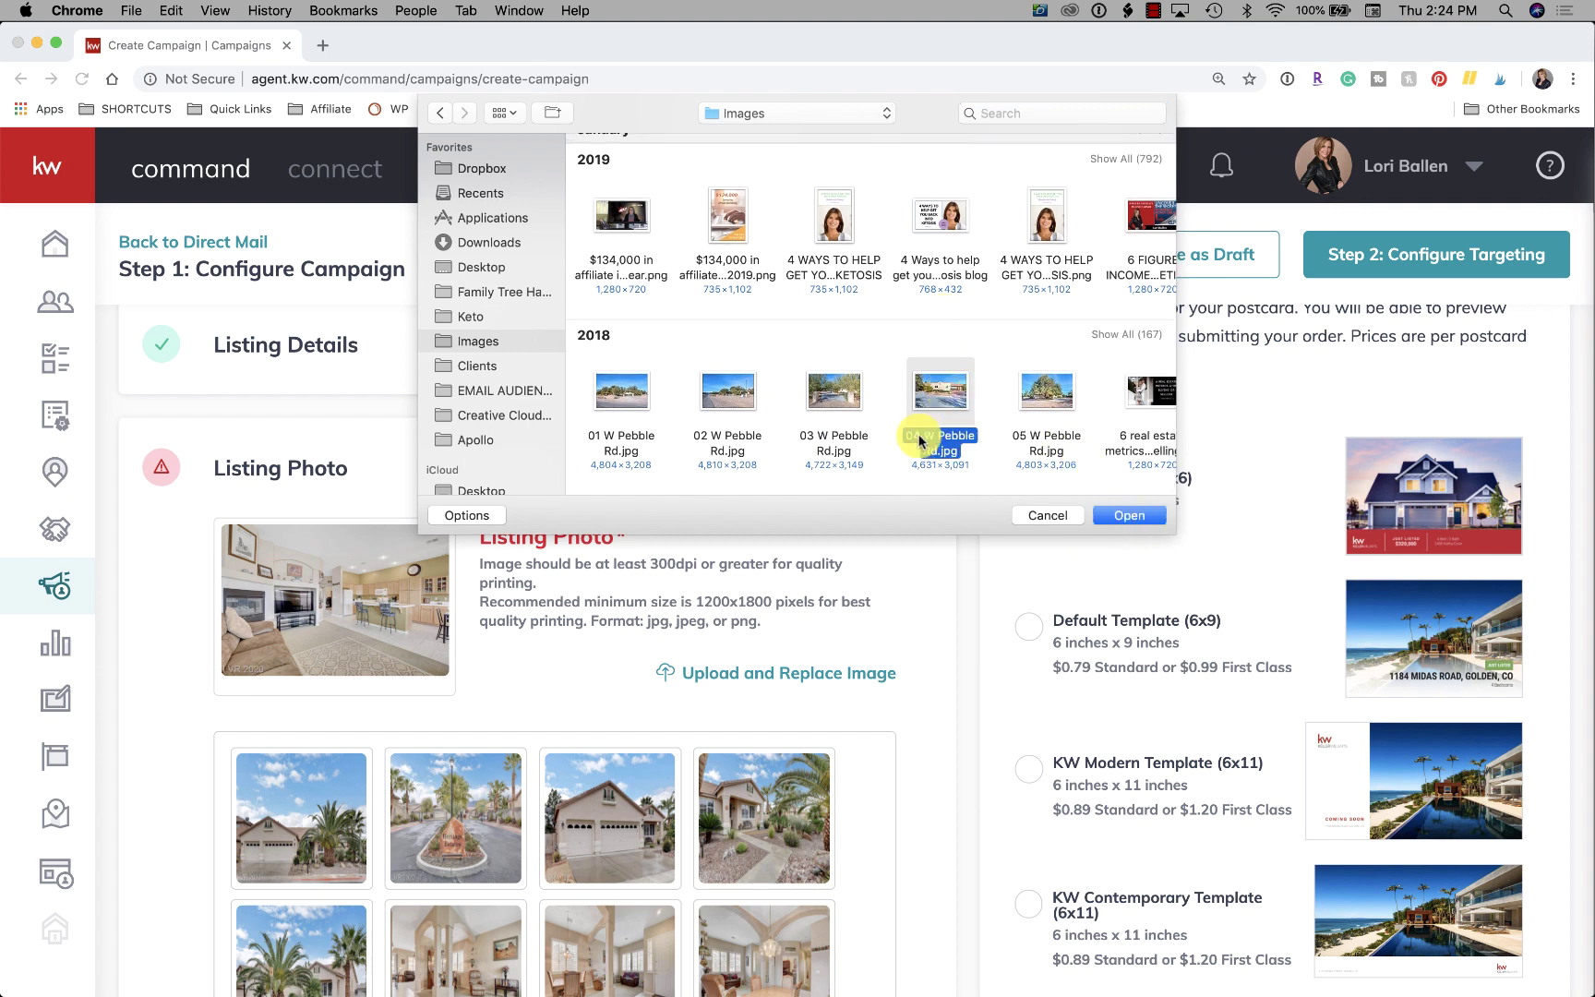
{"action": "left_click", "coordinate": [1133, 516]}
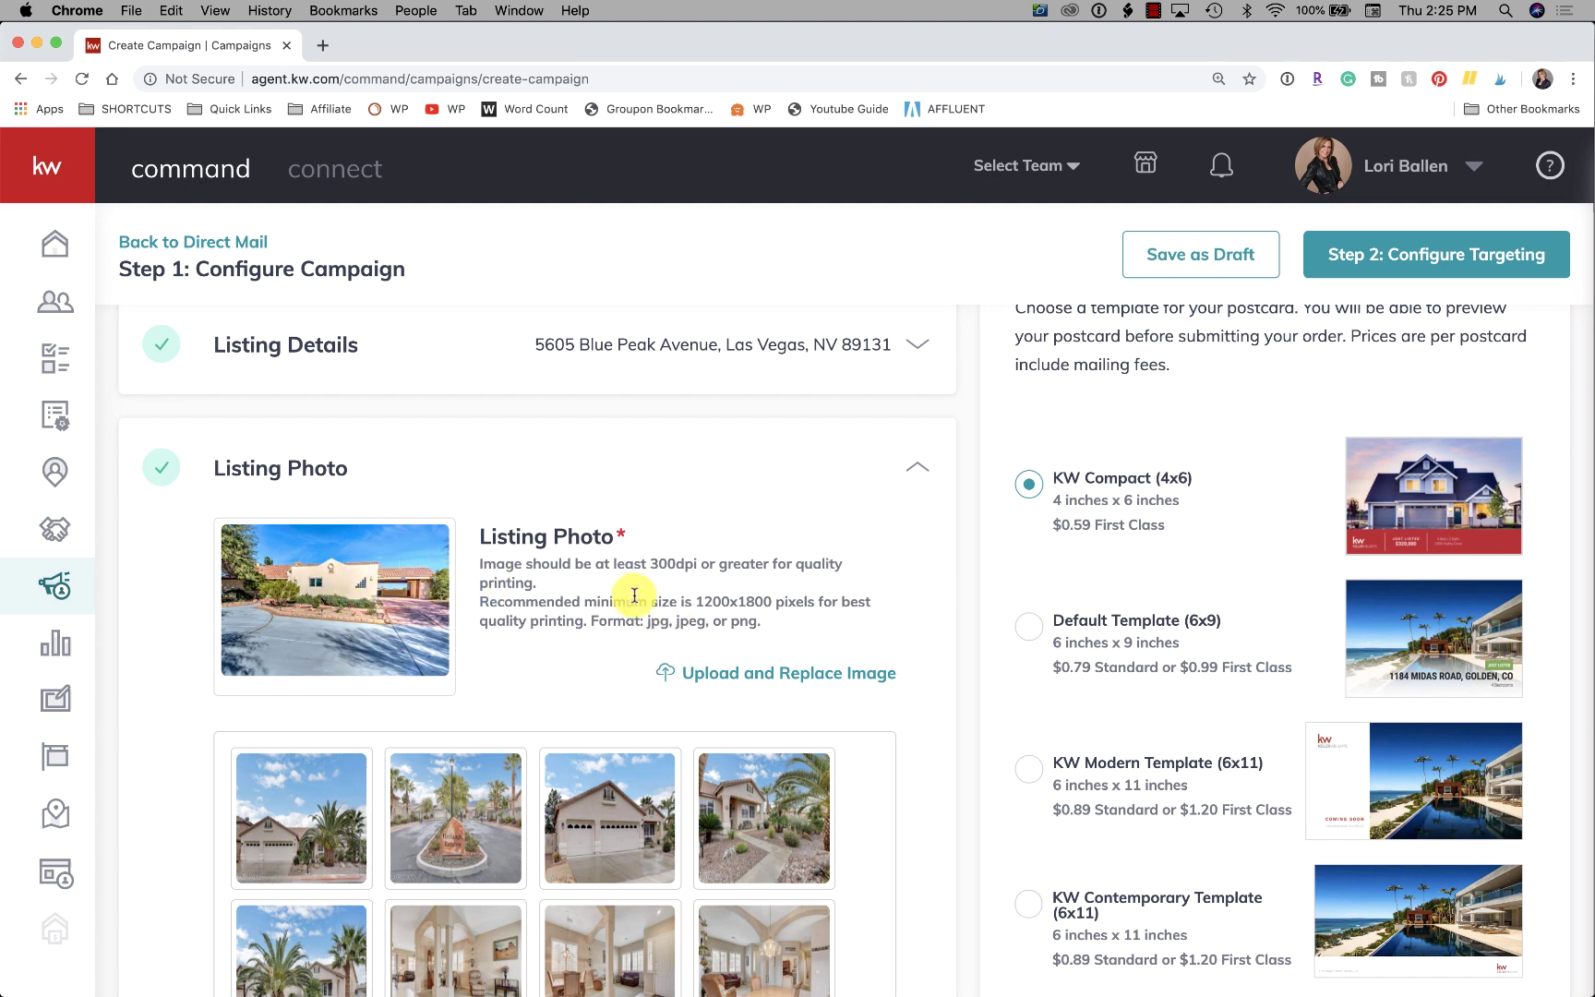
{"action": "scroll", "coordinate": [633, 594], "scroll_direction": "down", "scroll_amount": 2}
{"action": "scroll", "coordinate": [629, 600], "scroll_direction": "down", "scroll_amount": 1}
{"action": "scroll", "coordinate": [630, 600], "scroll_direction": "down", "scroll_amount": 1}
{"action": "scroll", "coordinate": [629, 599], "scroll_direction": "up", "scroll_amount": 1}
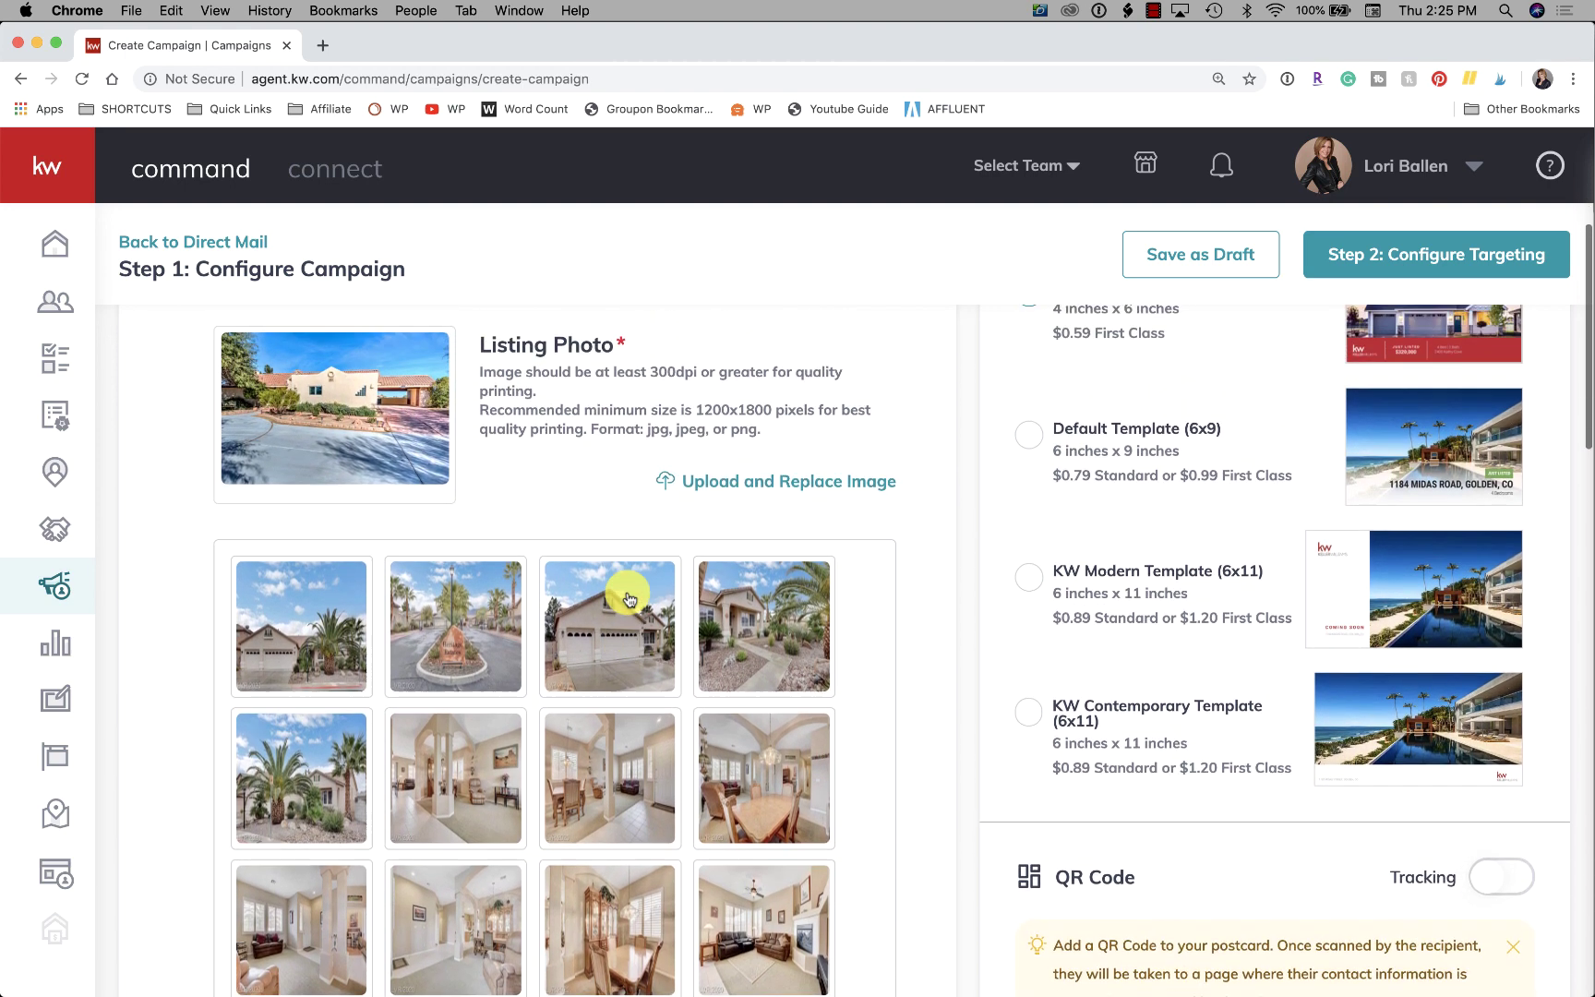
{"action": "scroll", "coordinate": [630, 599], "scroll_direction": "down", "scroll_amount": 1}
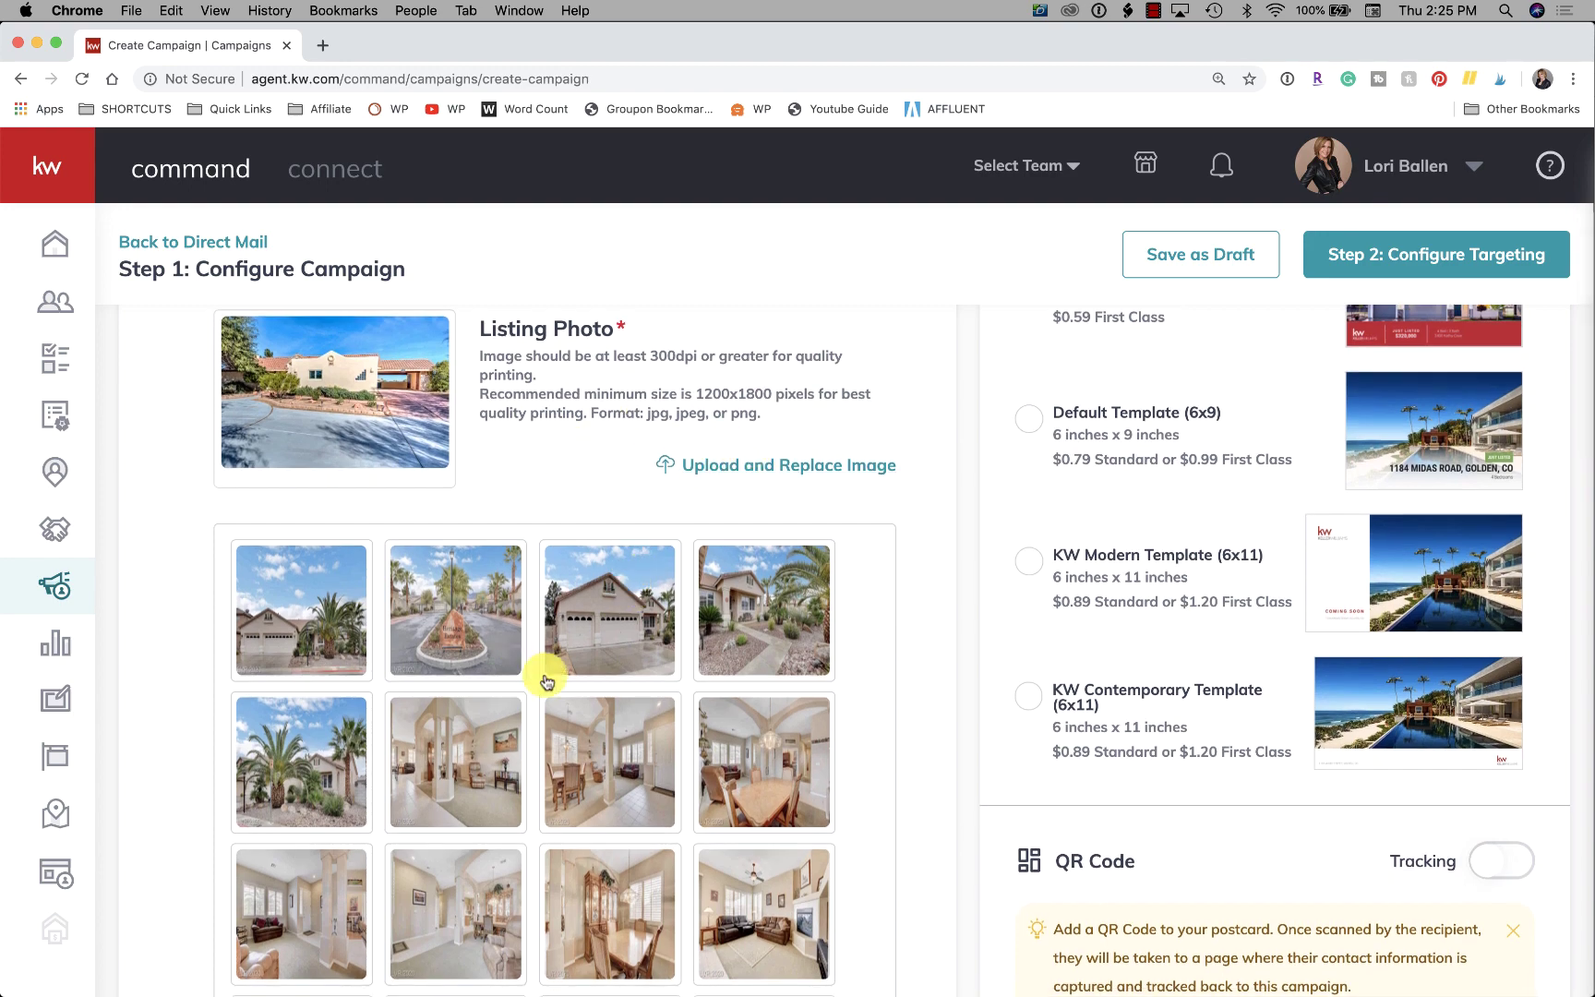
{"action": "scroll", "coordinate": [666, 766], "scroll_direction": "down", "scroll_amount": 1}
{"action": "scroll", "coordinate": [666, 765], "scroll_direction": "down", "scroll_amount": 2}
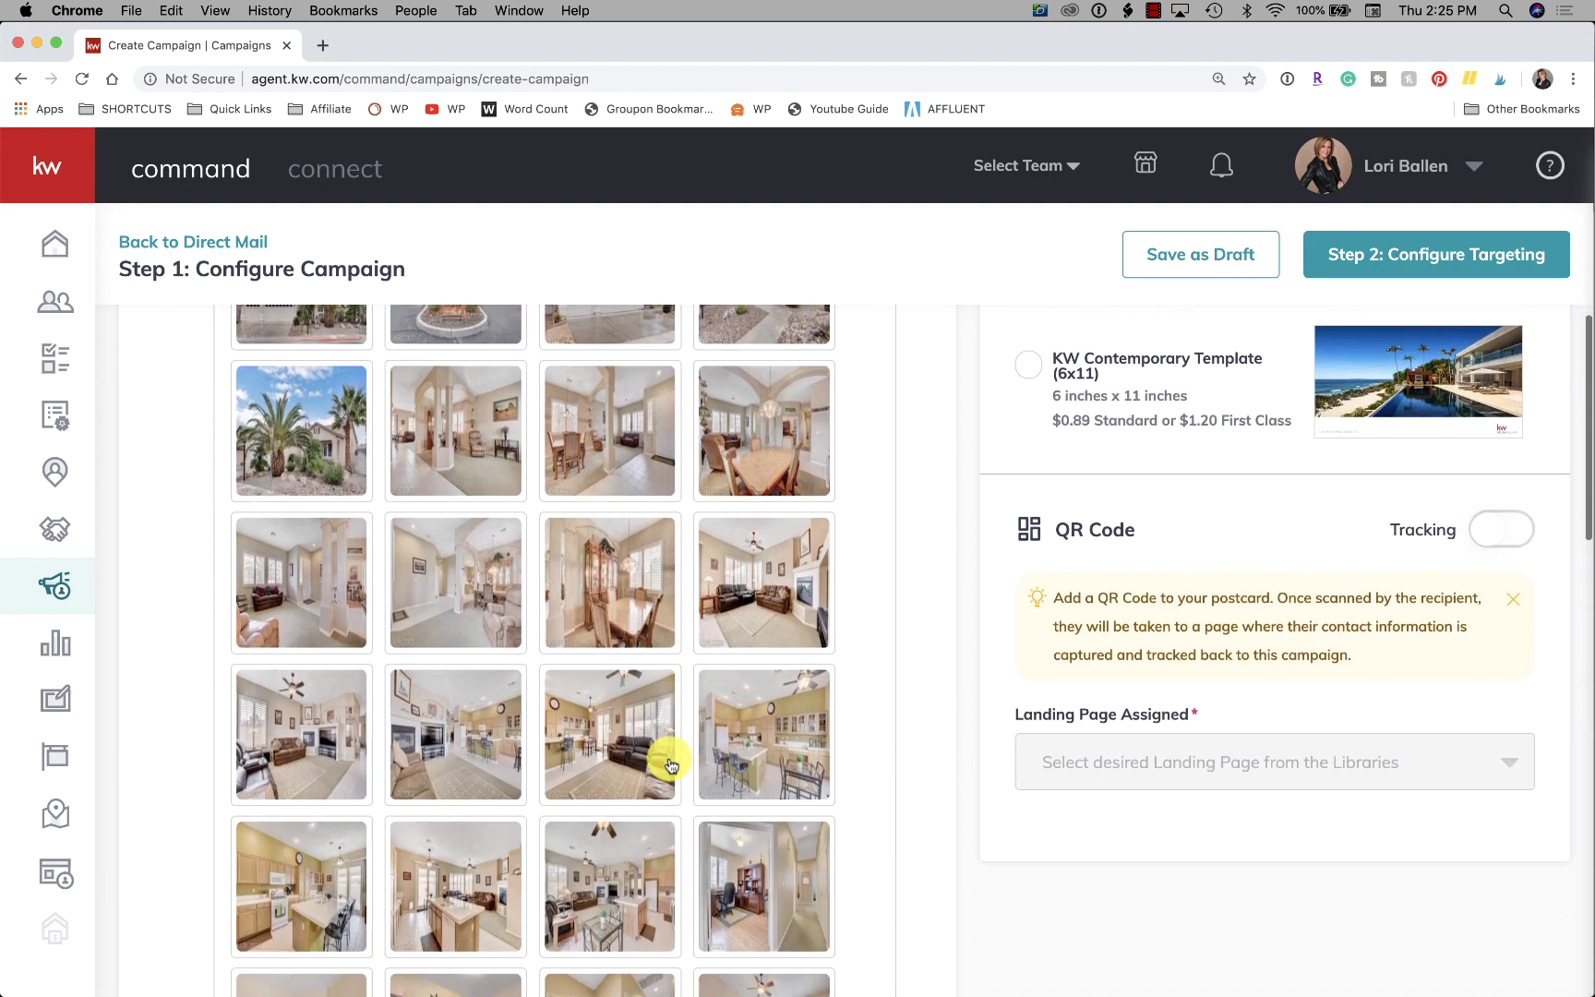
{"action": "scroll", "coordinate": [669, 765], "scroll_direction": "down", "scroll_amount": 2}
{"action": "scroll", "coordinate": [669, 765], "scroll_direction": "down", "scroll_amount": 2}
{"action": "scroll", "coordinate": [670, 765], "scroll_direction": "down", "scroll_amount": 2}
{"action": "scroll", "coordinate": [669, 765], "scroll_direction": "down", "scroll_amount": 2}
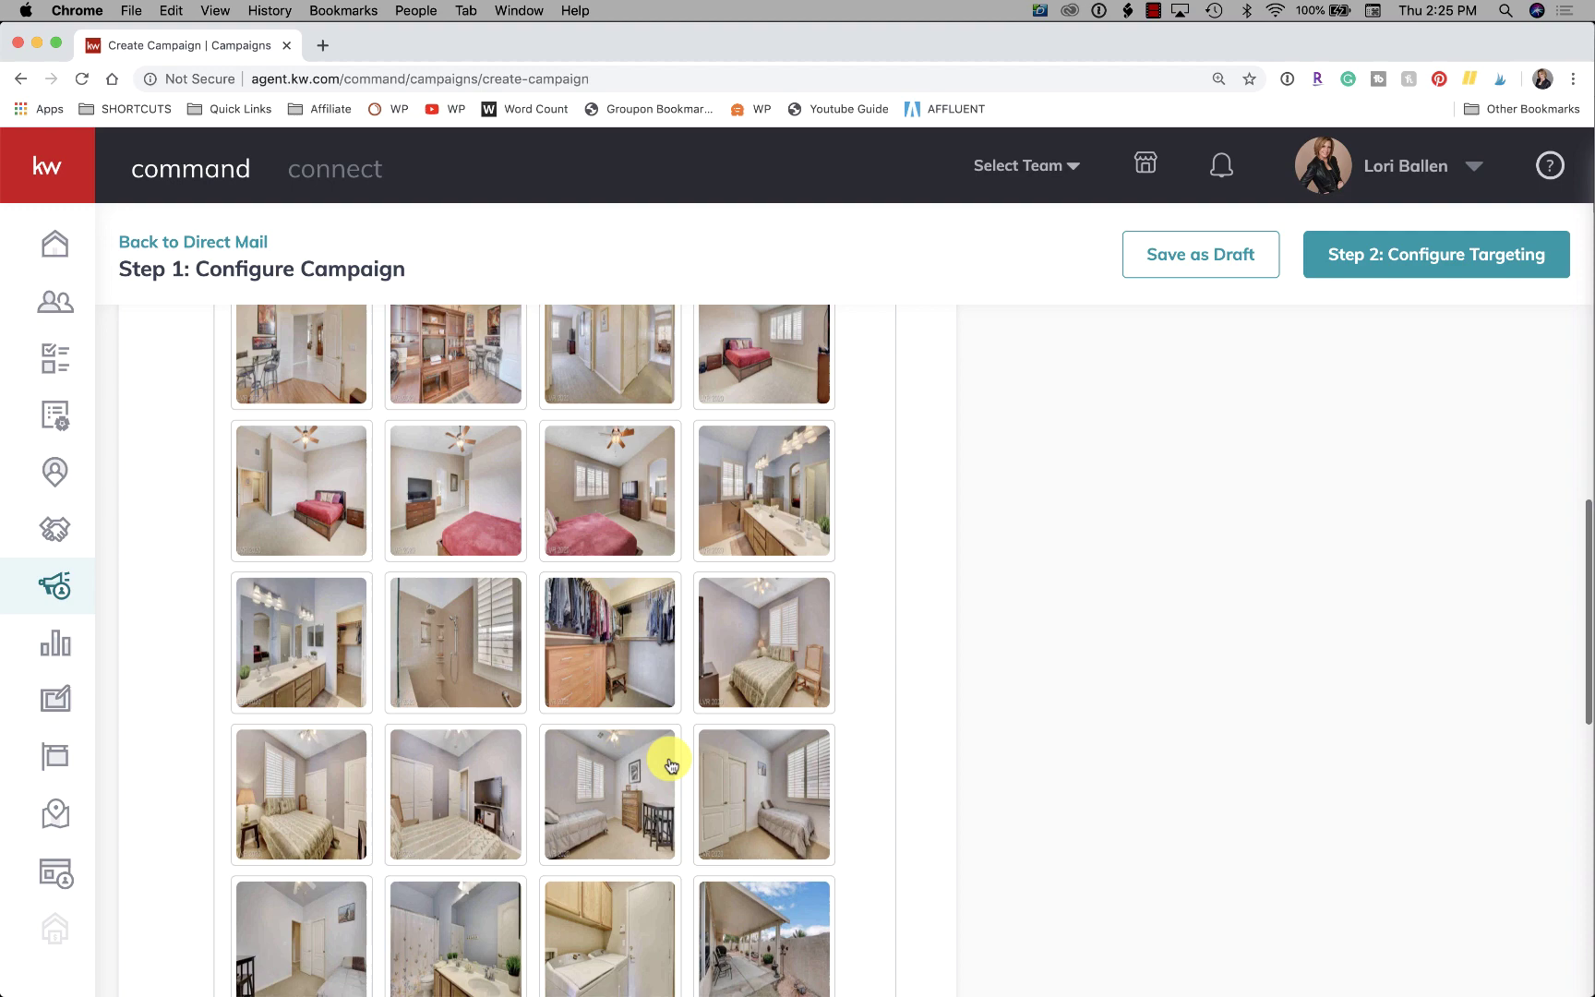
{"action": "scroll", "coordinate": [669, 765], "scroll_direction": "down", "scroll_amount": 1}
{"action": "scroll", "coordinate": [669, 766], "scroll_direction": "up", "scroll_amount": 2}
{"action": "scroll", "coordinate": [670, 765], "scroll_direction": "up", "scroll_amount": 3}
{"action": "scroll", "coordinate": [670, 765], "scroll_direction": "up", "scroll_amount": 1}
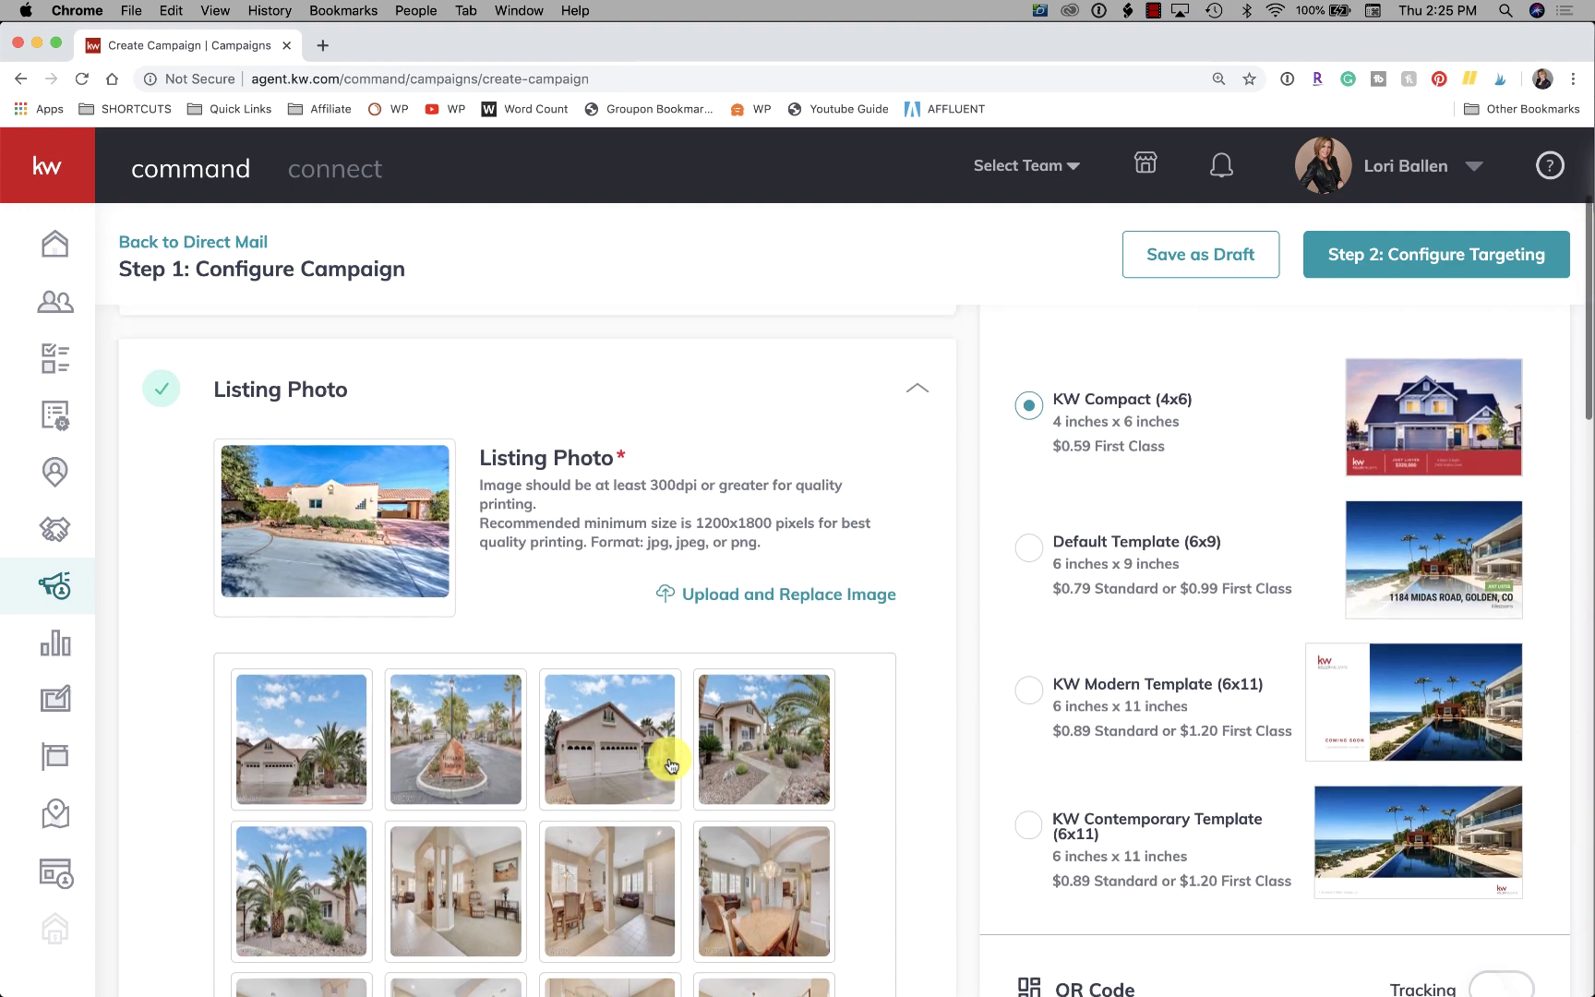
{"action": "scroll", "coordinate": [669, 765], "scroll_direction": "up", "scroll_amount": 1}
{"action": "scroll", "coordinate": [669, 766], "scroll_direction": "down", "scroll_amount": 1}
{"action": "scroll", "coordinate": [669, 765], "scroll_direction": "down", "scroll_amount": 1}
{"action": "scroll", "coordinate": [669, 764], "scroll_direction": "down", "scroll_amount": 1}
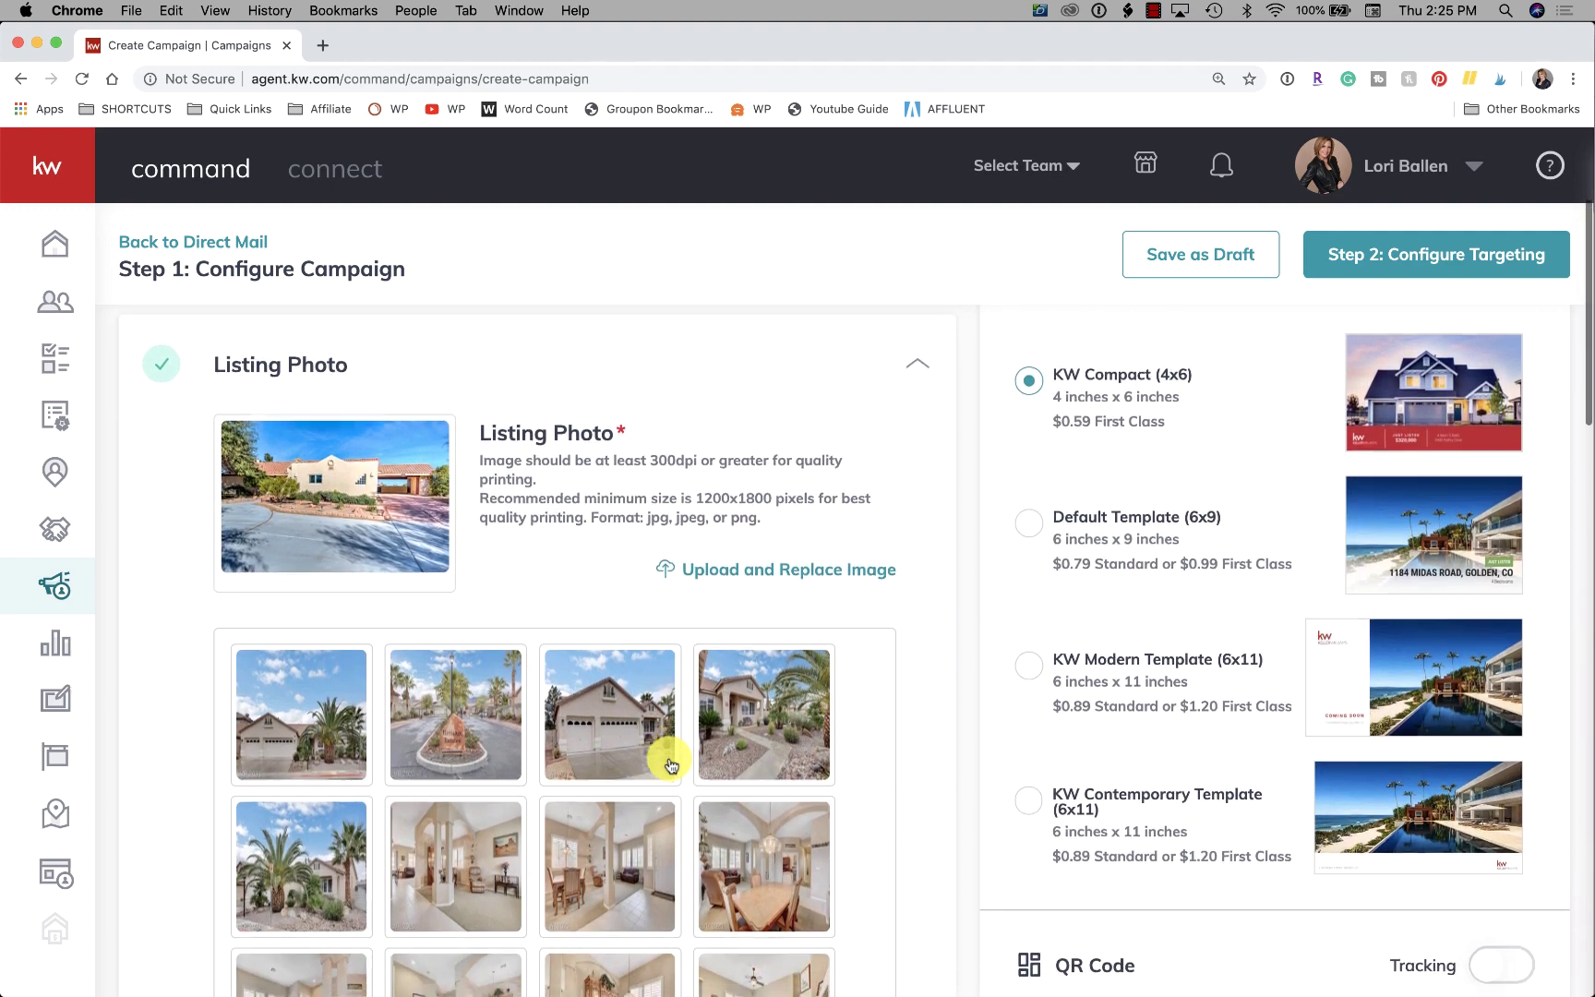
{"action": "scroll", "coordinate": [669, 764], "scroll_direction": "down", "scroll_amount": 1}
{"action": "scroll", "coordinate": [666, 760], "scroll_direction": "down", "scroll_amount": 1}
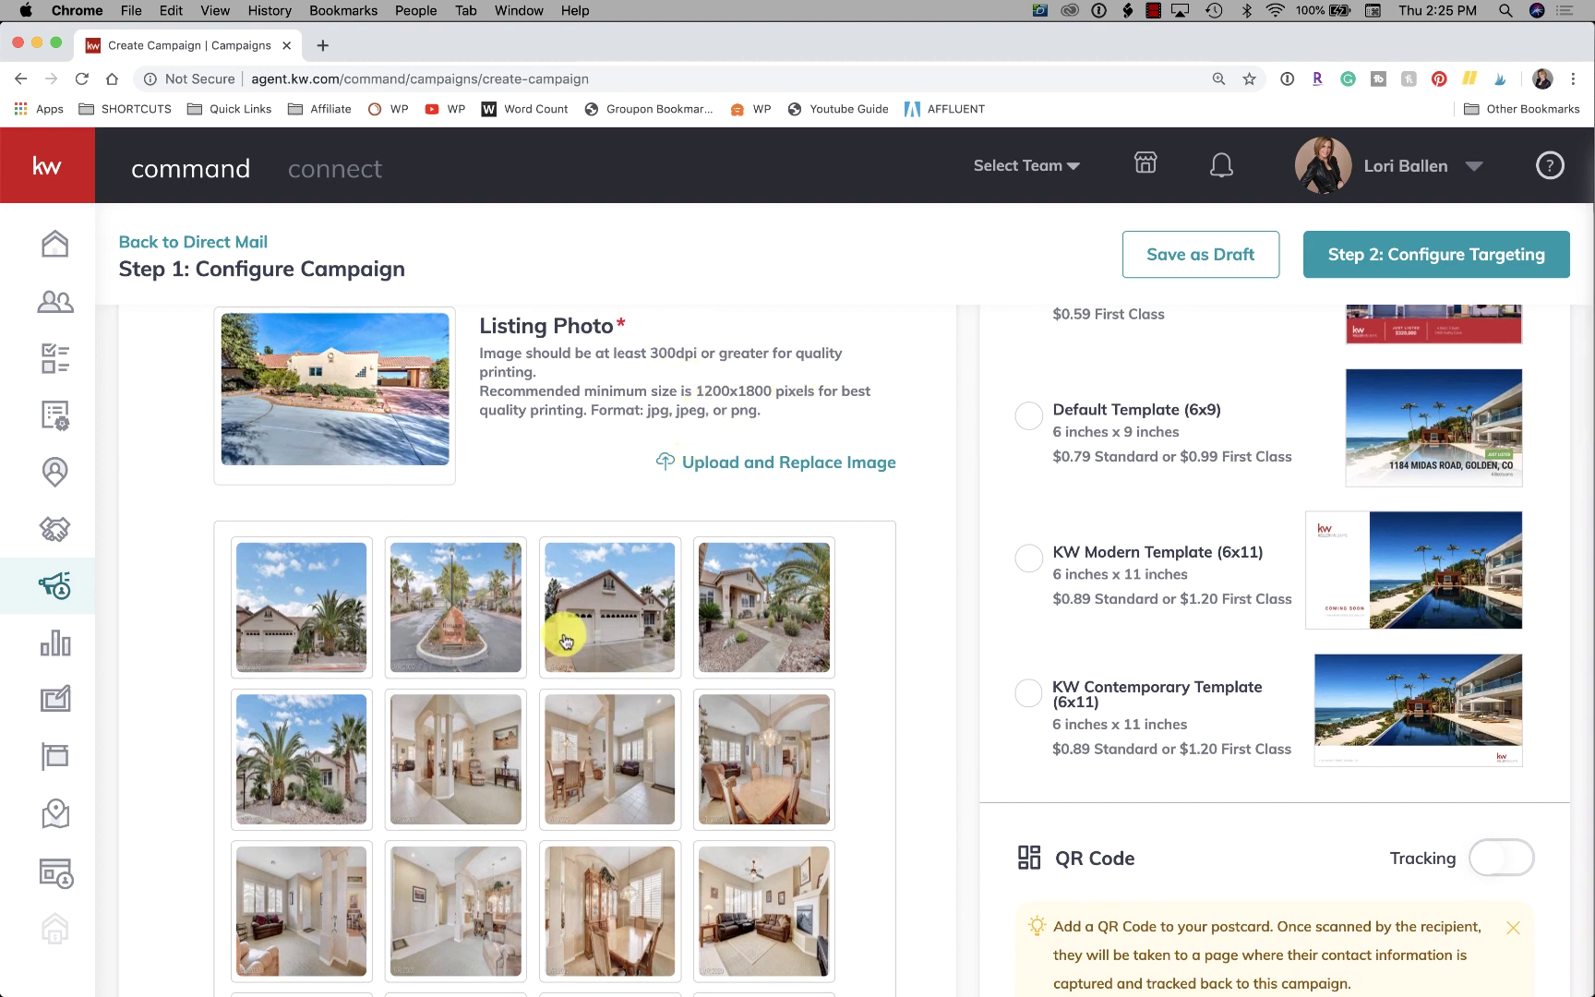
{"action": "scroll", "coordinate": [386, 665], "scroll_direction": "down", "scroll_amount": 1}
{"action": "scroll", "coordinate": [385, 664], "scroll_direction": "up", "scroll_amount": 5}
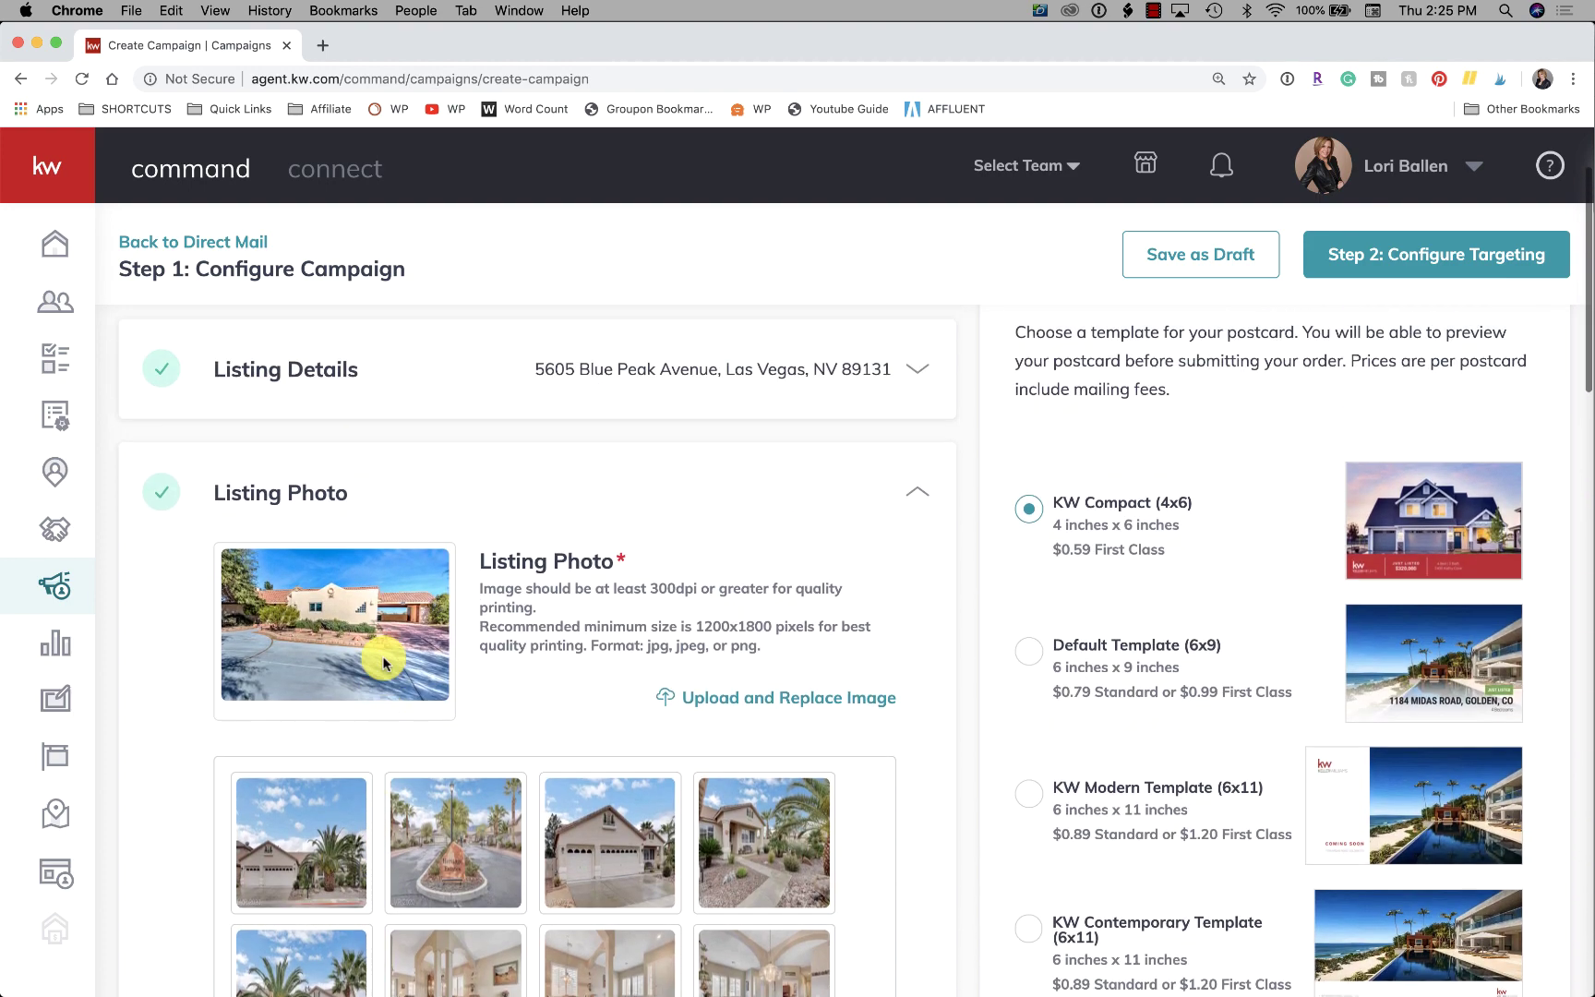
{"action": "scroll", "coordinate": [386, 664], "scroll_direction": "up", "scroll_amount": 2}
{"action": "scroll", "coordinate": [385, 665], "scroll_direction": "down", "scroll_amount": 1}
{"action": "scroll", "coordinate": [382, 655], "scroll_direction": "down", "scroll_amount": 5}
{"action": "scroll", "coordinate": [571, 663], "scroll_direction": "down", "scroll_amount": 2}
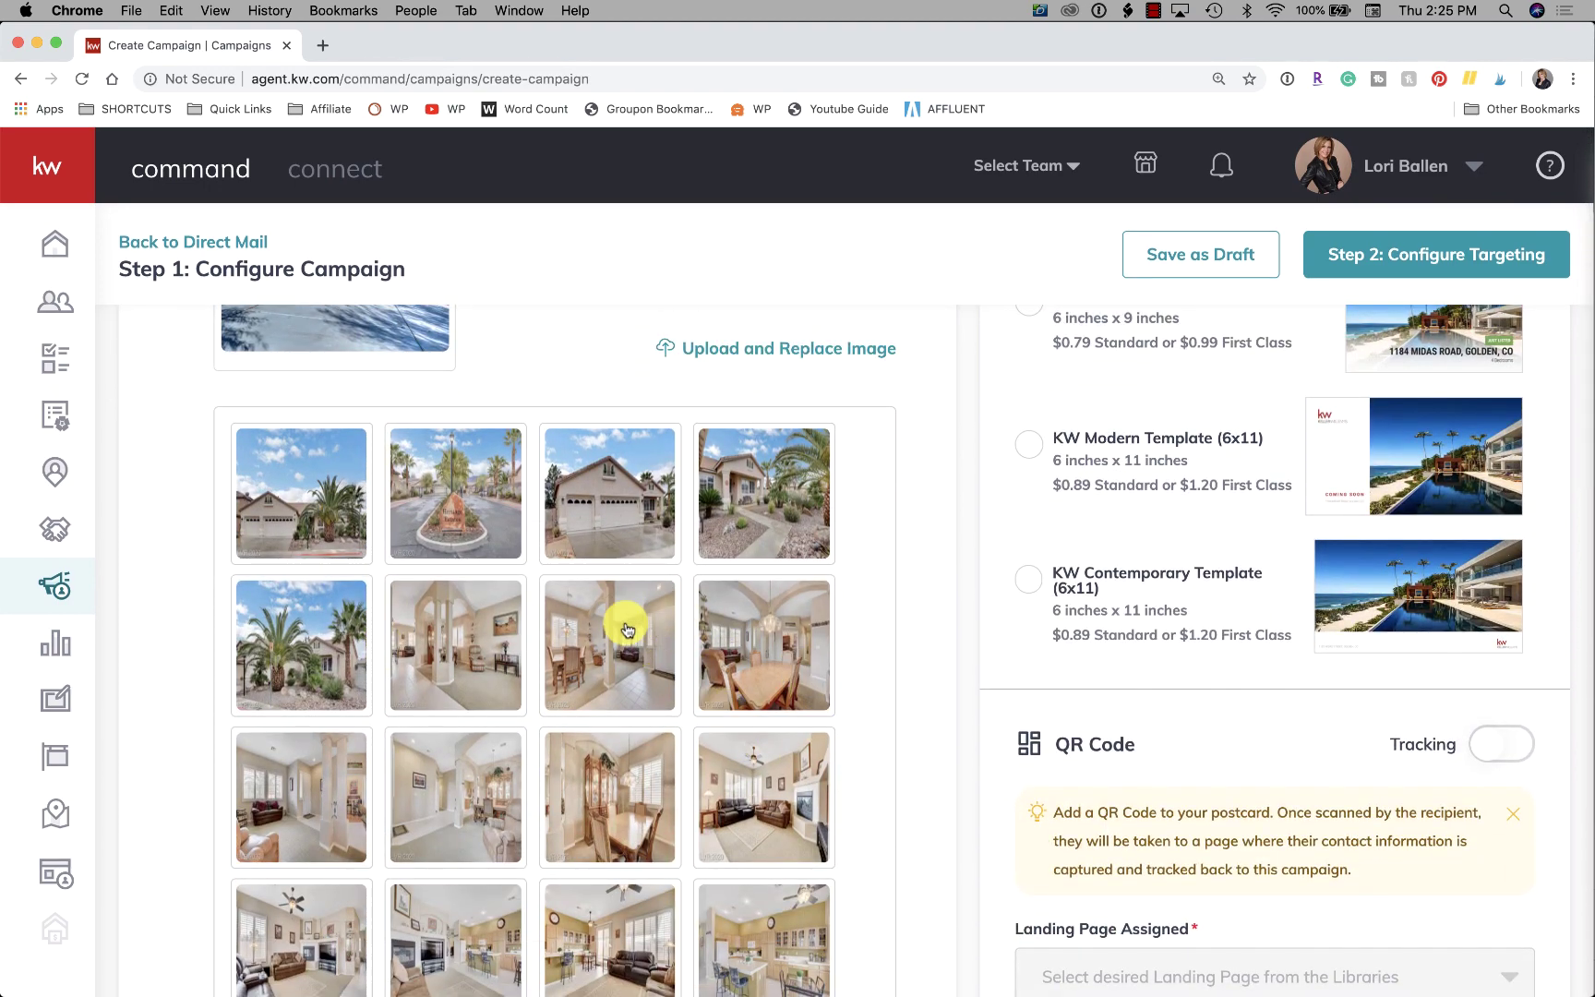
{"action": "scroll", "coordinate": [602, 694], "scroll_direction": "down", "scroll_amount": 5}
{"action": "scroll", "coordinate": [602, 694], "scroll_direction": "down", "scroll_amount": 5}
{"action": "scroll", "coordinate": [604, 701], "scroll_direction": "down", "scroll_amount": 10}
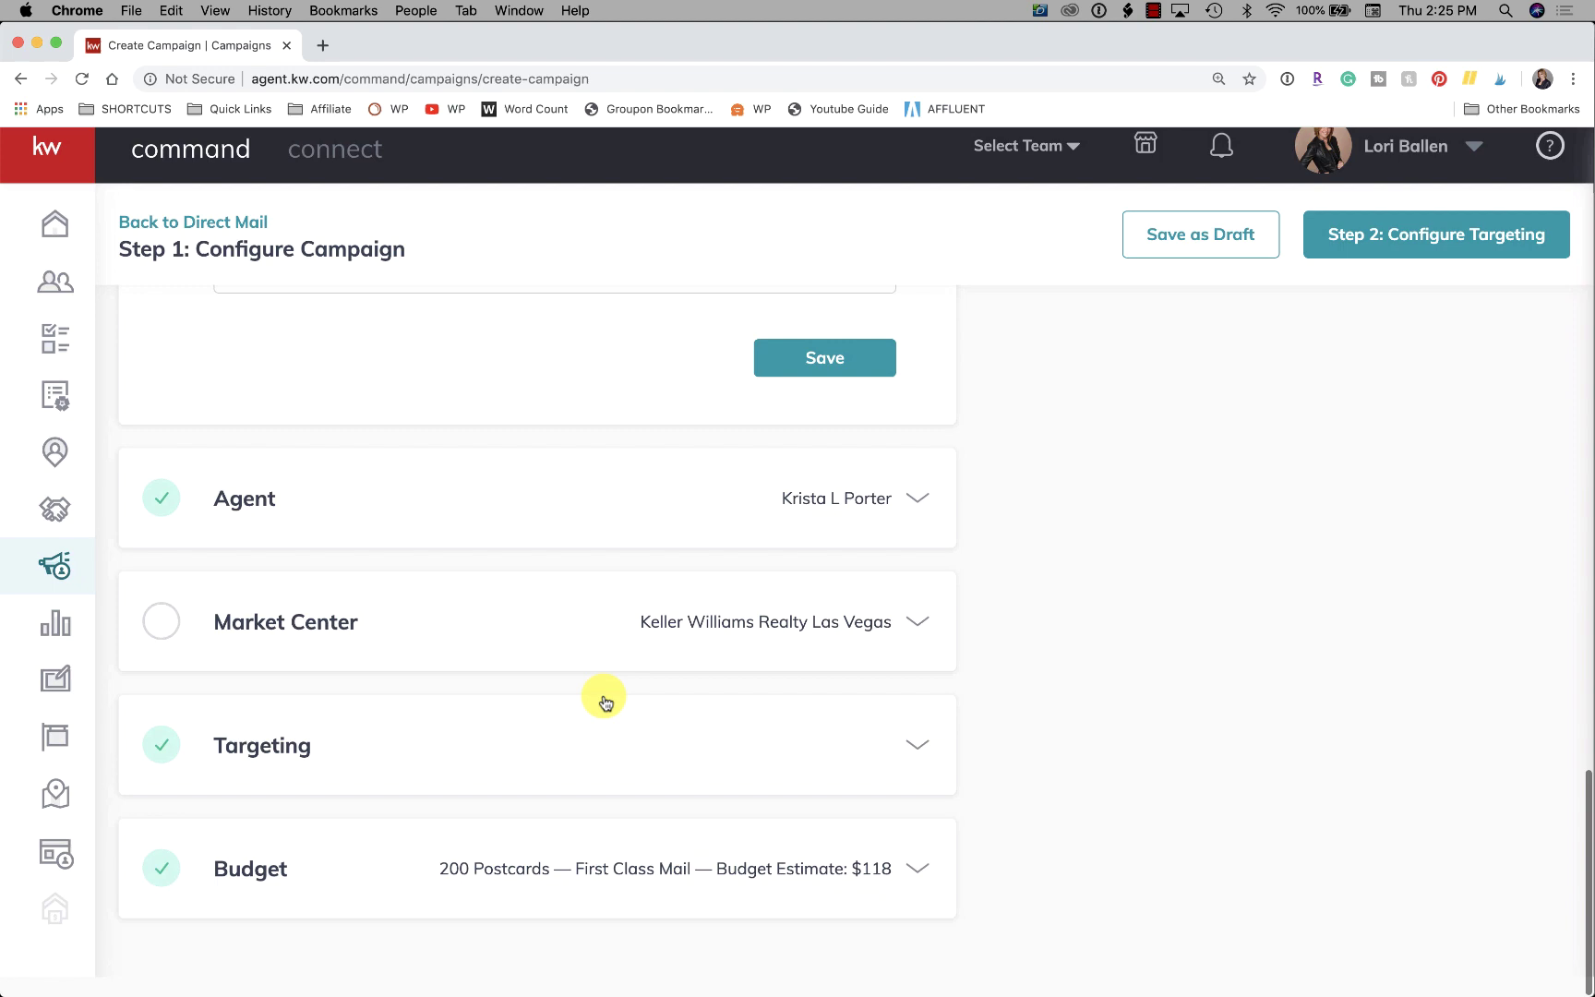
{"action": "scroll", "coordinate": [603, 701], "scroll_direction": "up", "scroll_amount": 2}
{"action": "scroll", "coordinate": [604, 702], "scroll_direction": "up", "scroll_amount": 3}
{"action": "scroll", "coordinate": [605, 702], "scroll_direction": "down", "scroll_amount": 2}
{"action": "scroll", "coordinate": [605, 702], "scroll_direction": "down", "scroll_amount": 1}
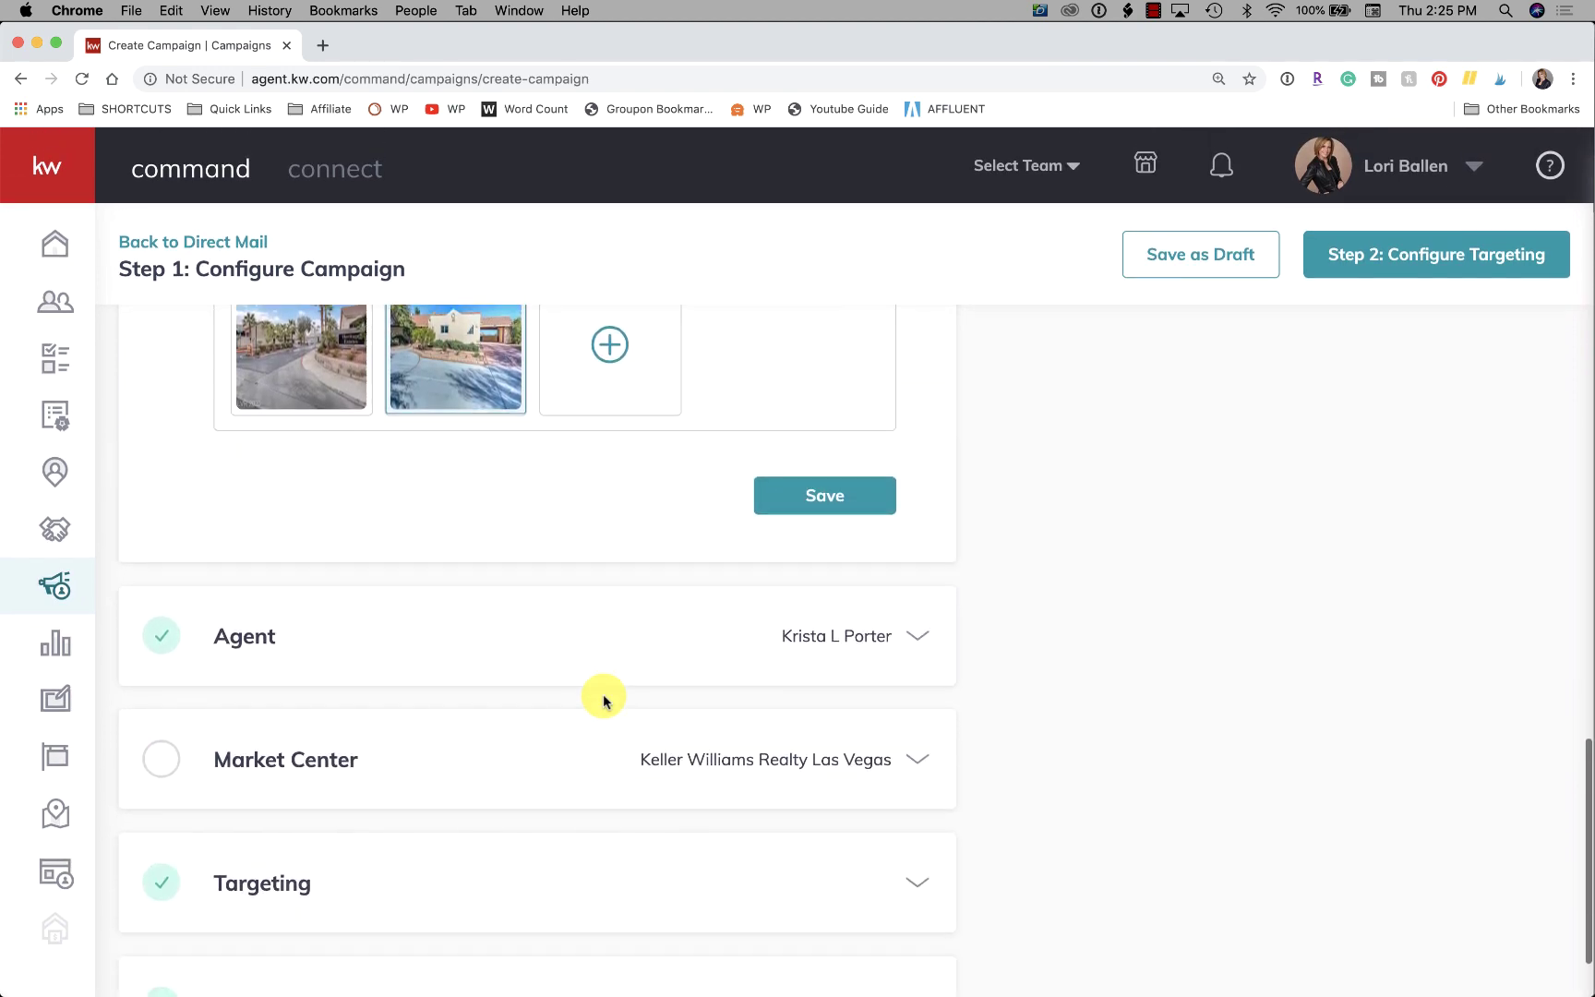
Save the uploaded 04 W Pebble Rd.jpg listing photo.
{"action": "left_click", "coordinate": [822, 504]}
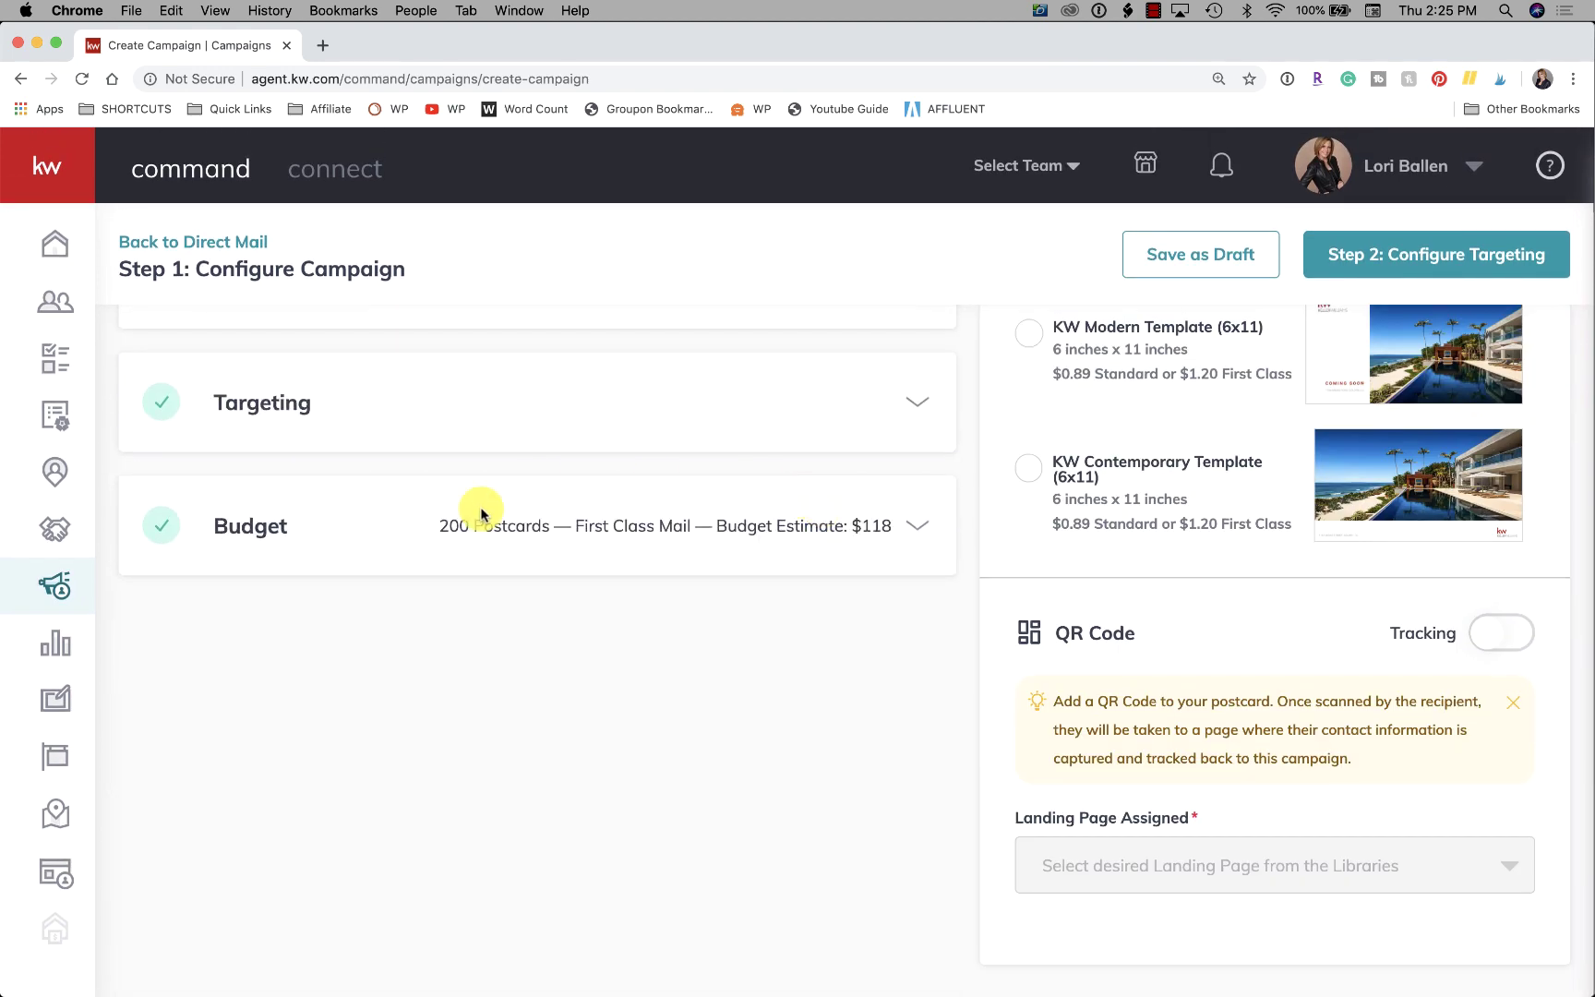
{"action": "scroll", "coordinate": [475, 484], "scroll_direction": "up", "scroll_amount": 3}
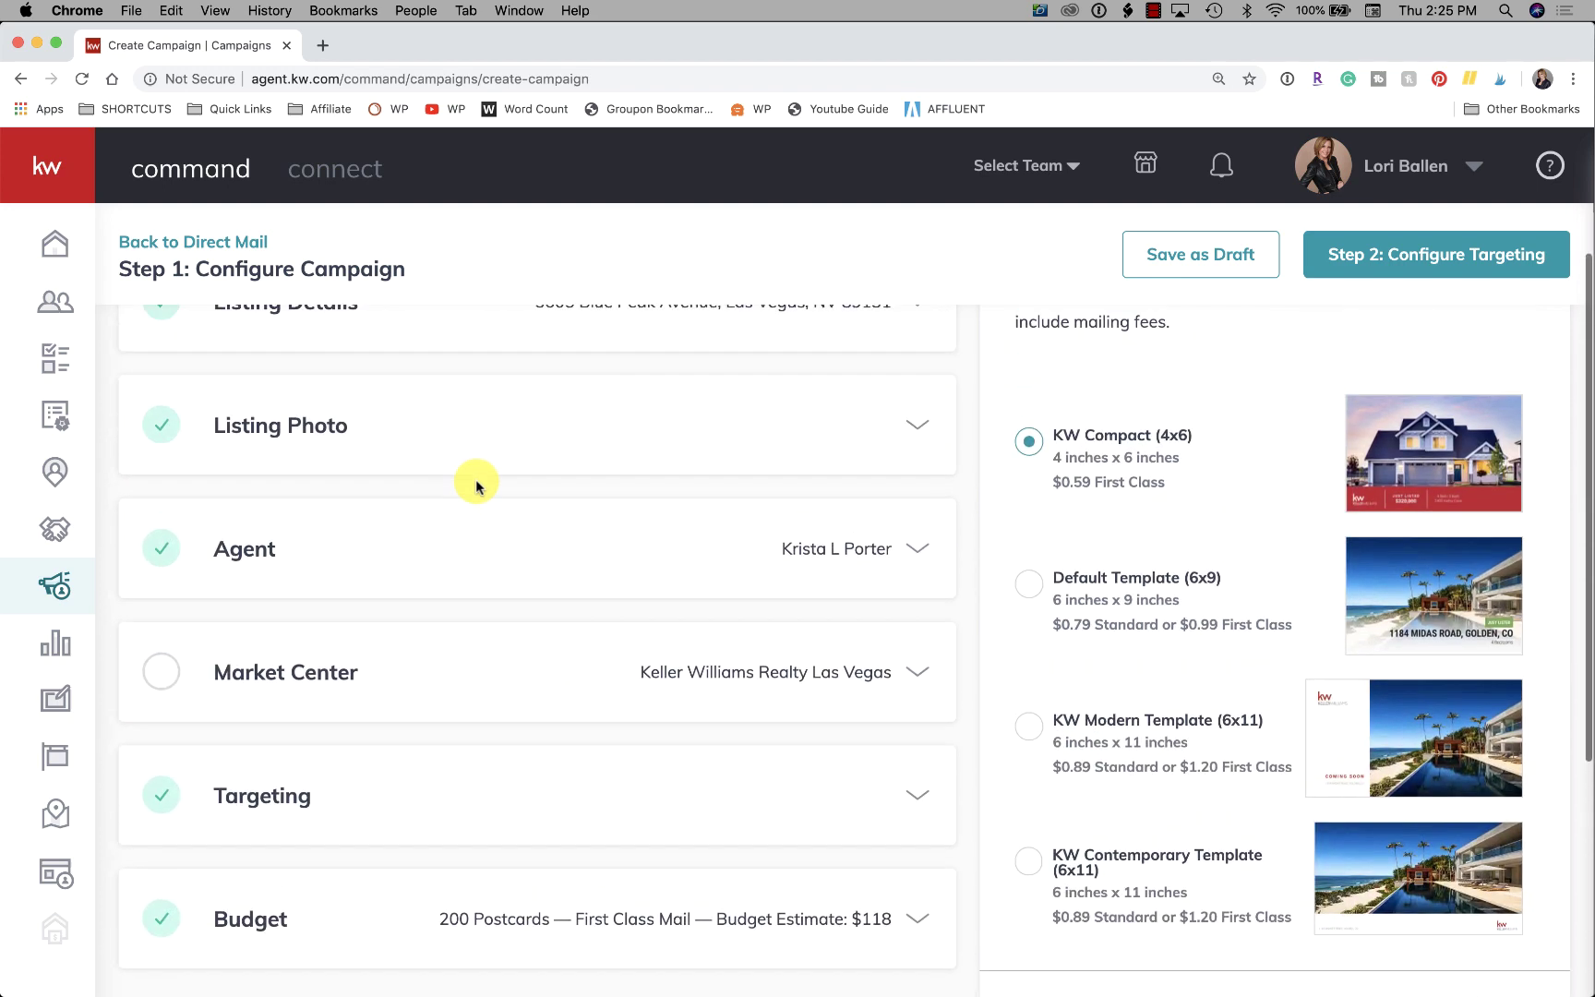
{"action": "scroll", "coordinate": [475, 484], "scroll_direction": "up", "scroll_amount": 1}
{"action": "scroll", "coordinate": [475, 485], "scroll_direction": "down", "scroll_amount": 1}
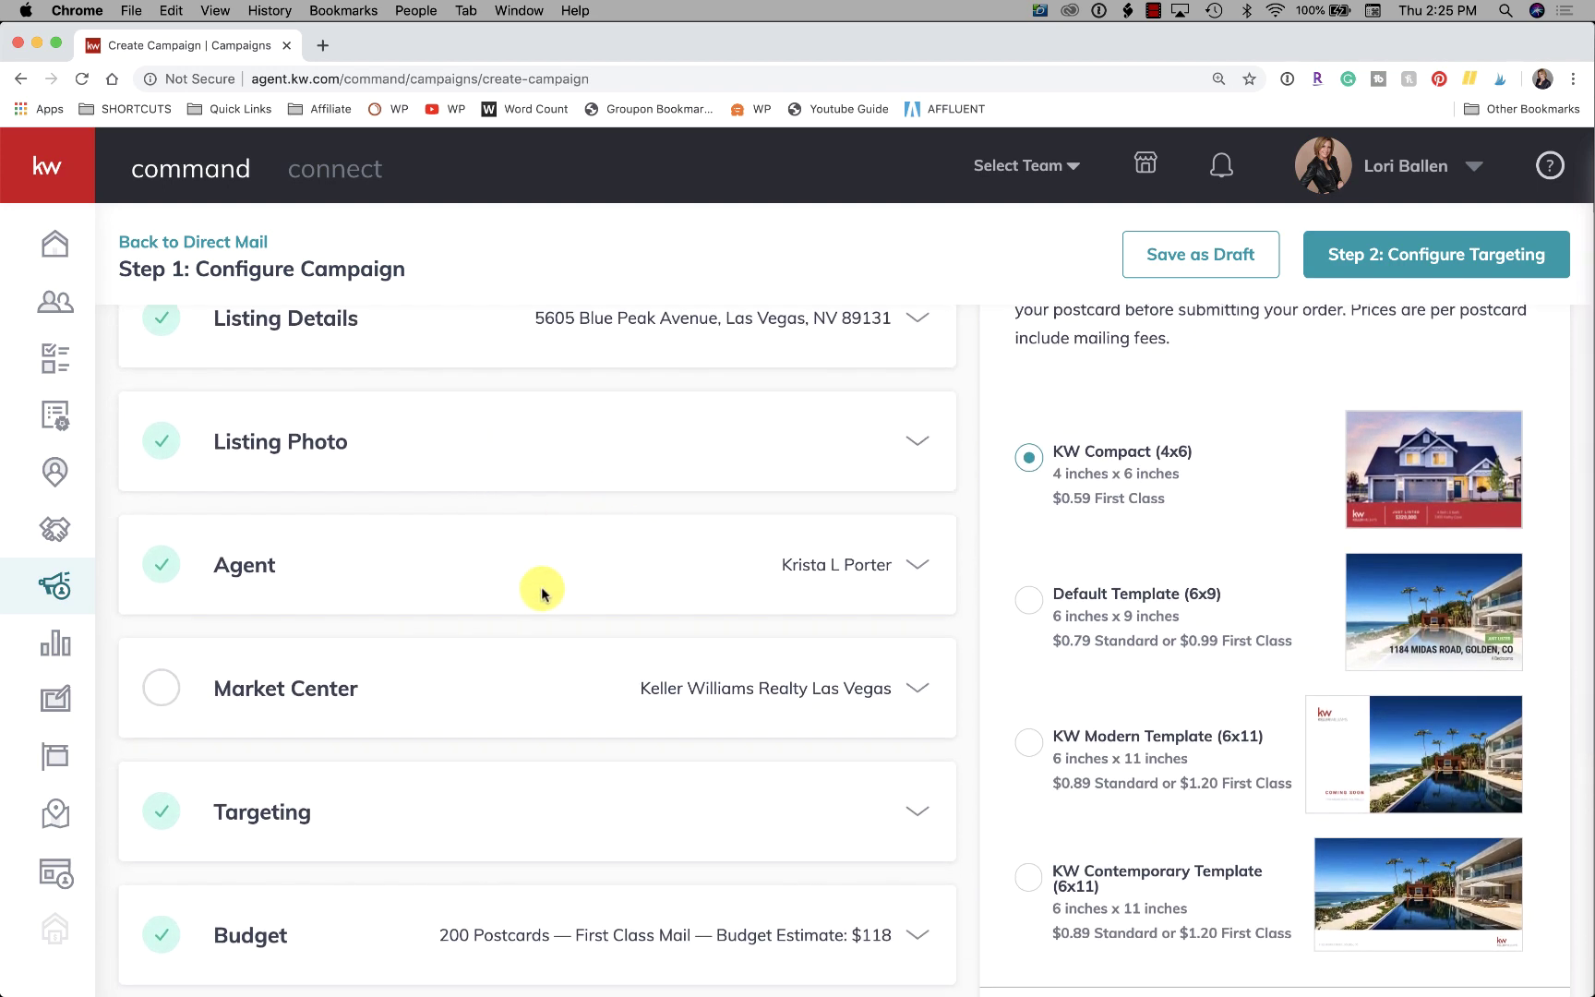
{"action": "left_click", "coordinate": [919, 576]}
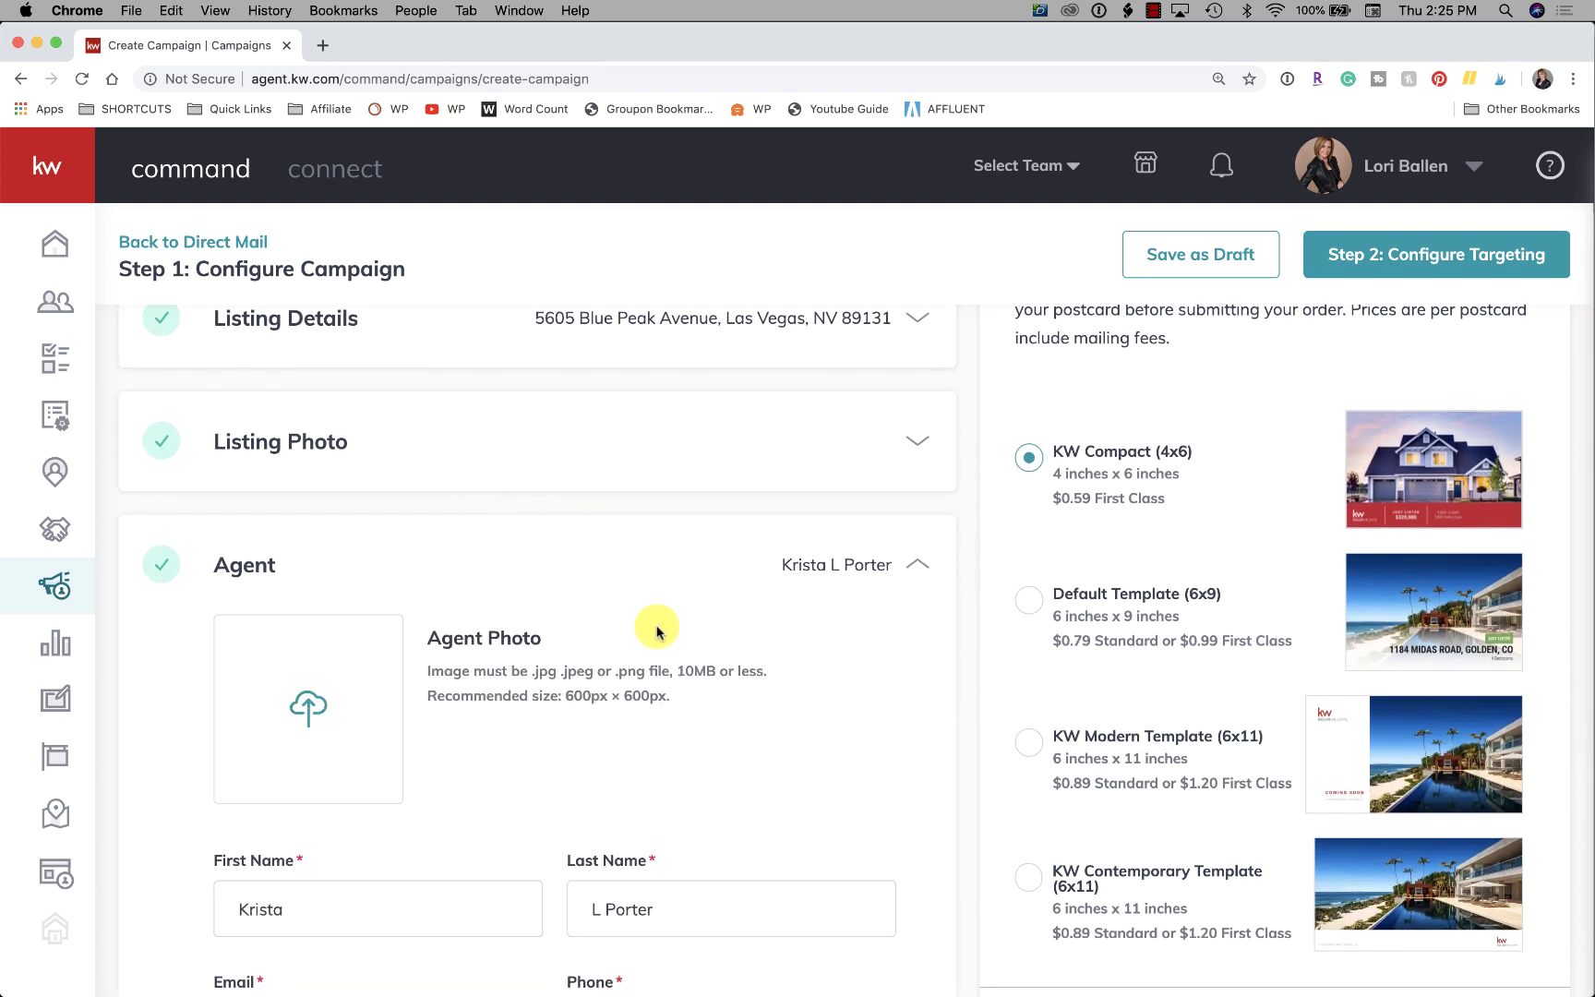
{"action": "scroll", "coordinate": [657, 632], "scroll_direction": "down", "scroll_amount": 2}
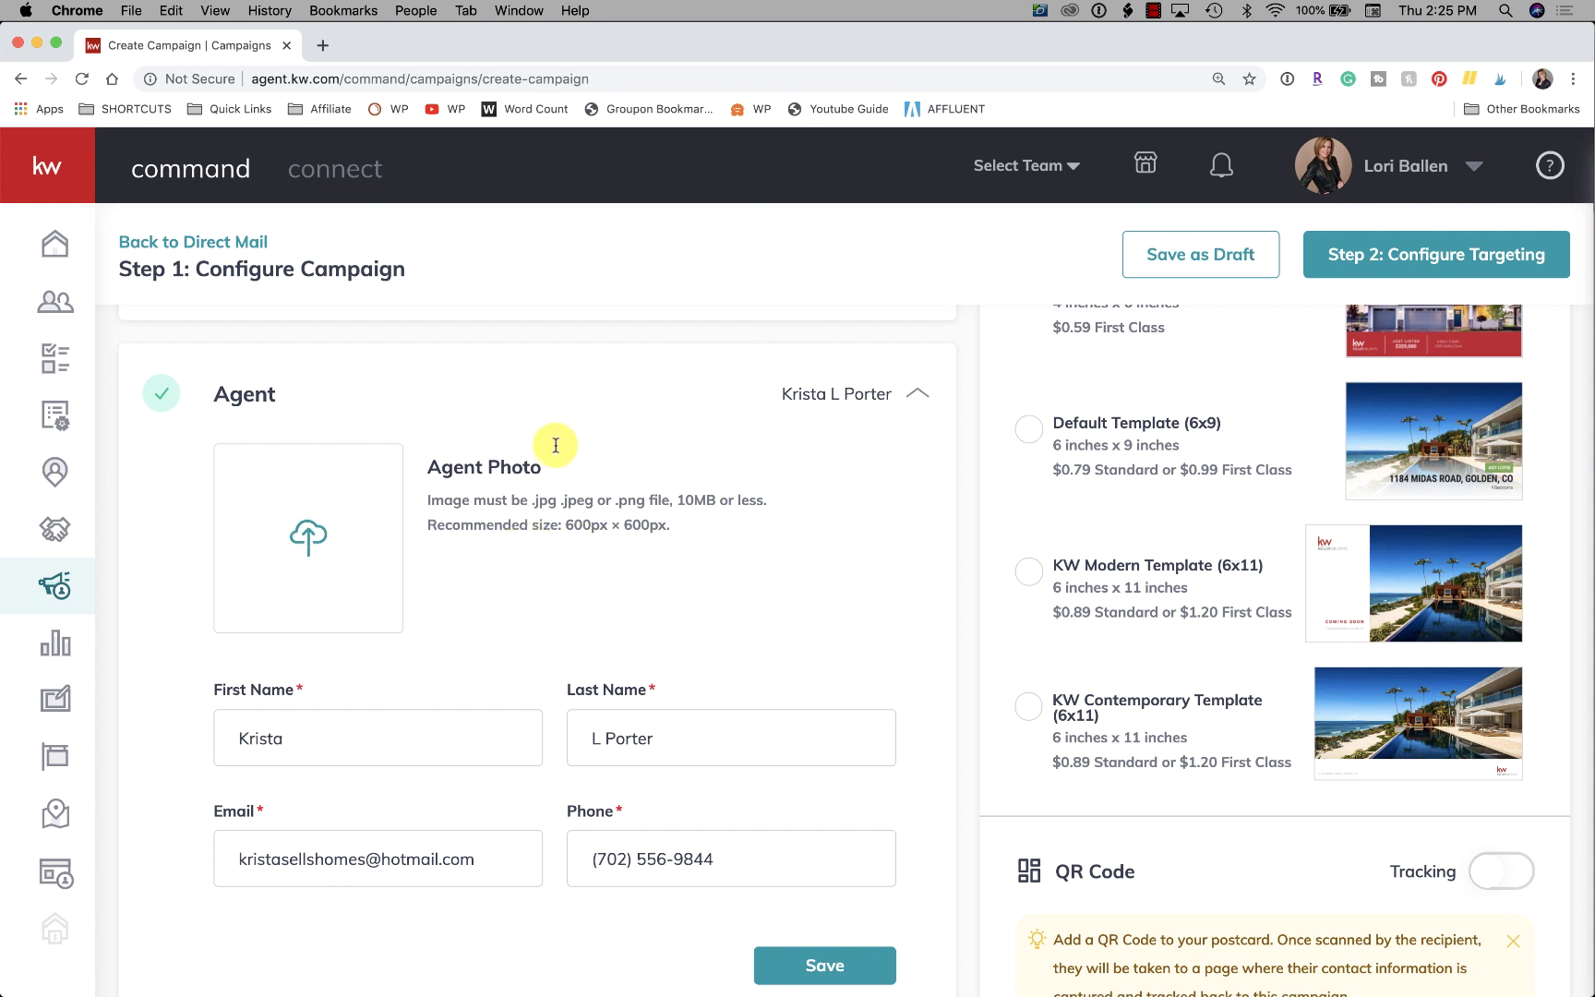
{"action": "left_click", "coordinate": [299, 538]}
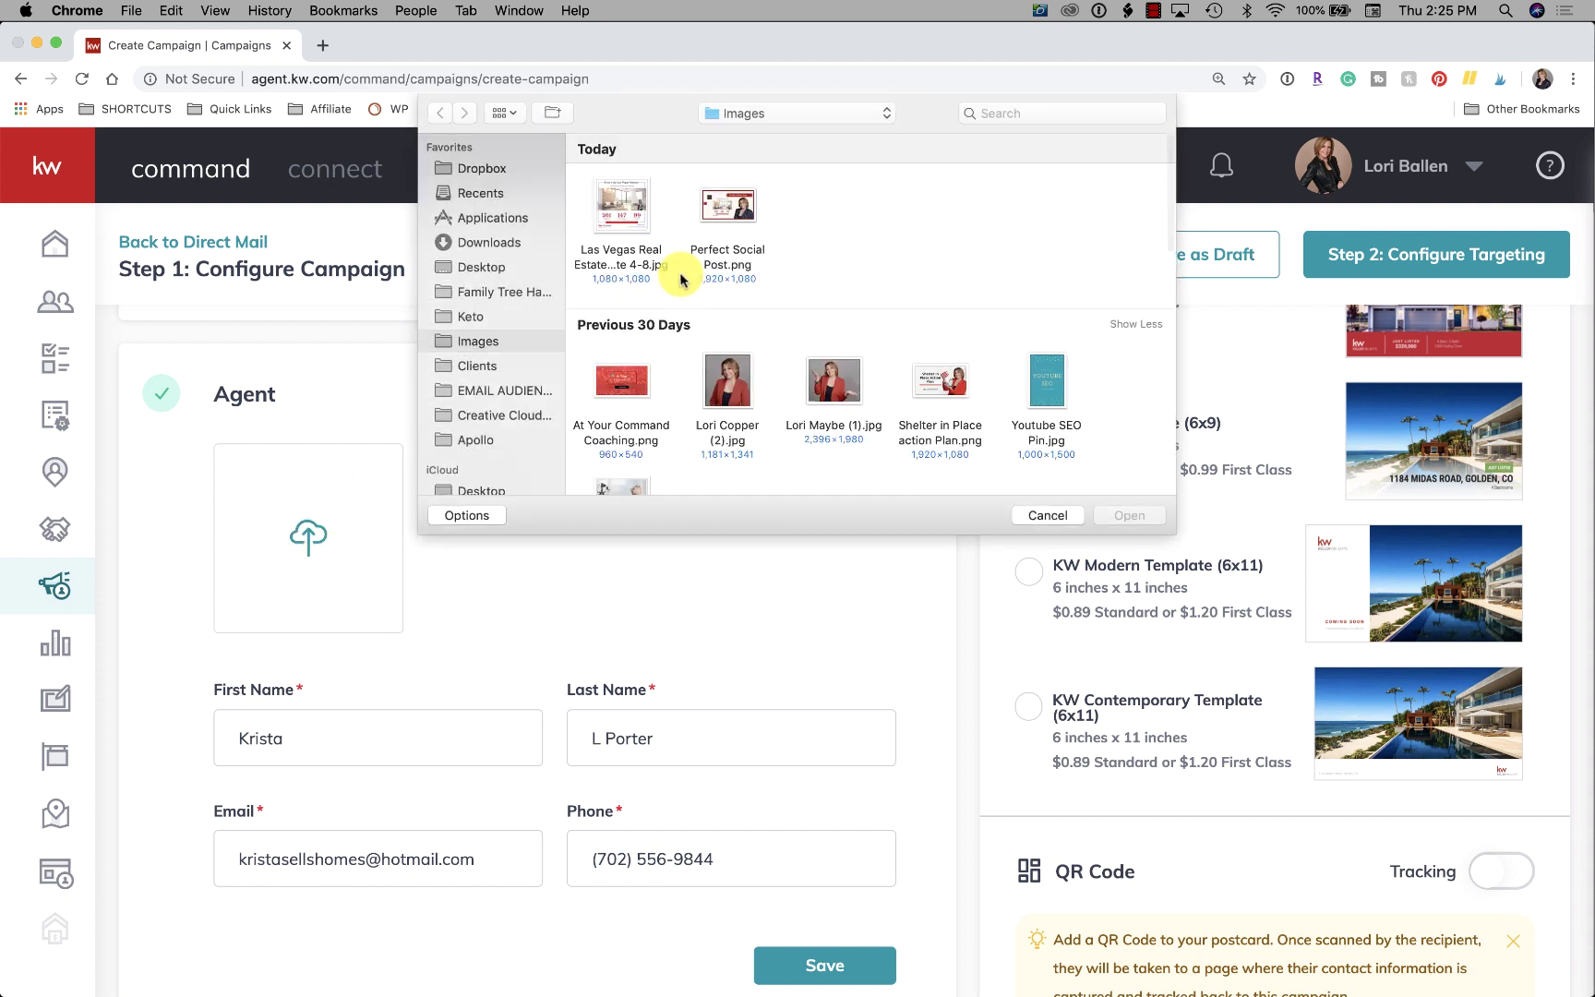
{"action": "type", "text": "kris"}
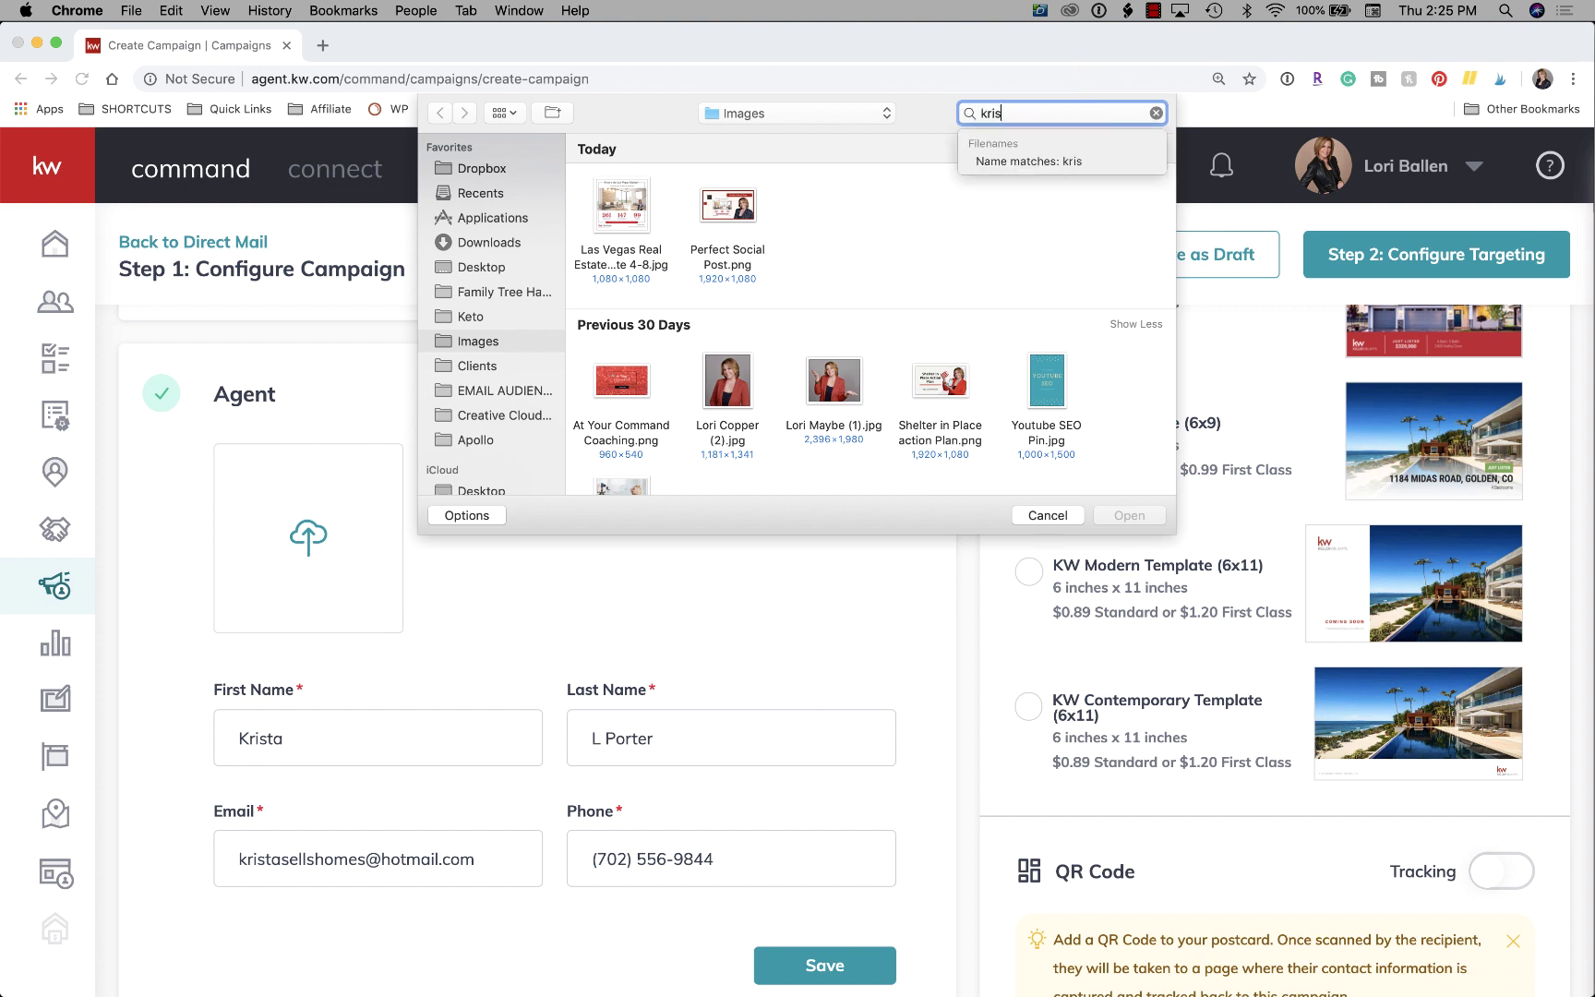
{"action": "type", "text": "ta"}
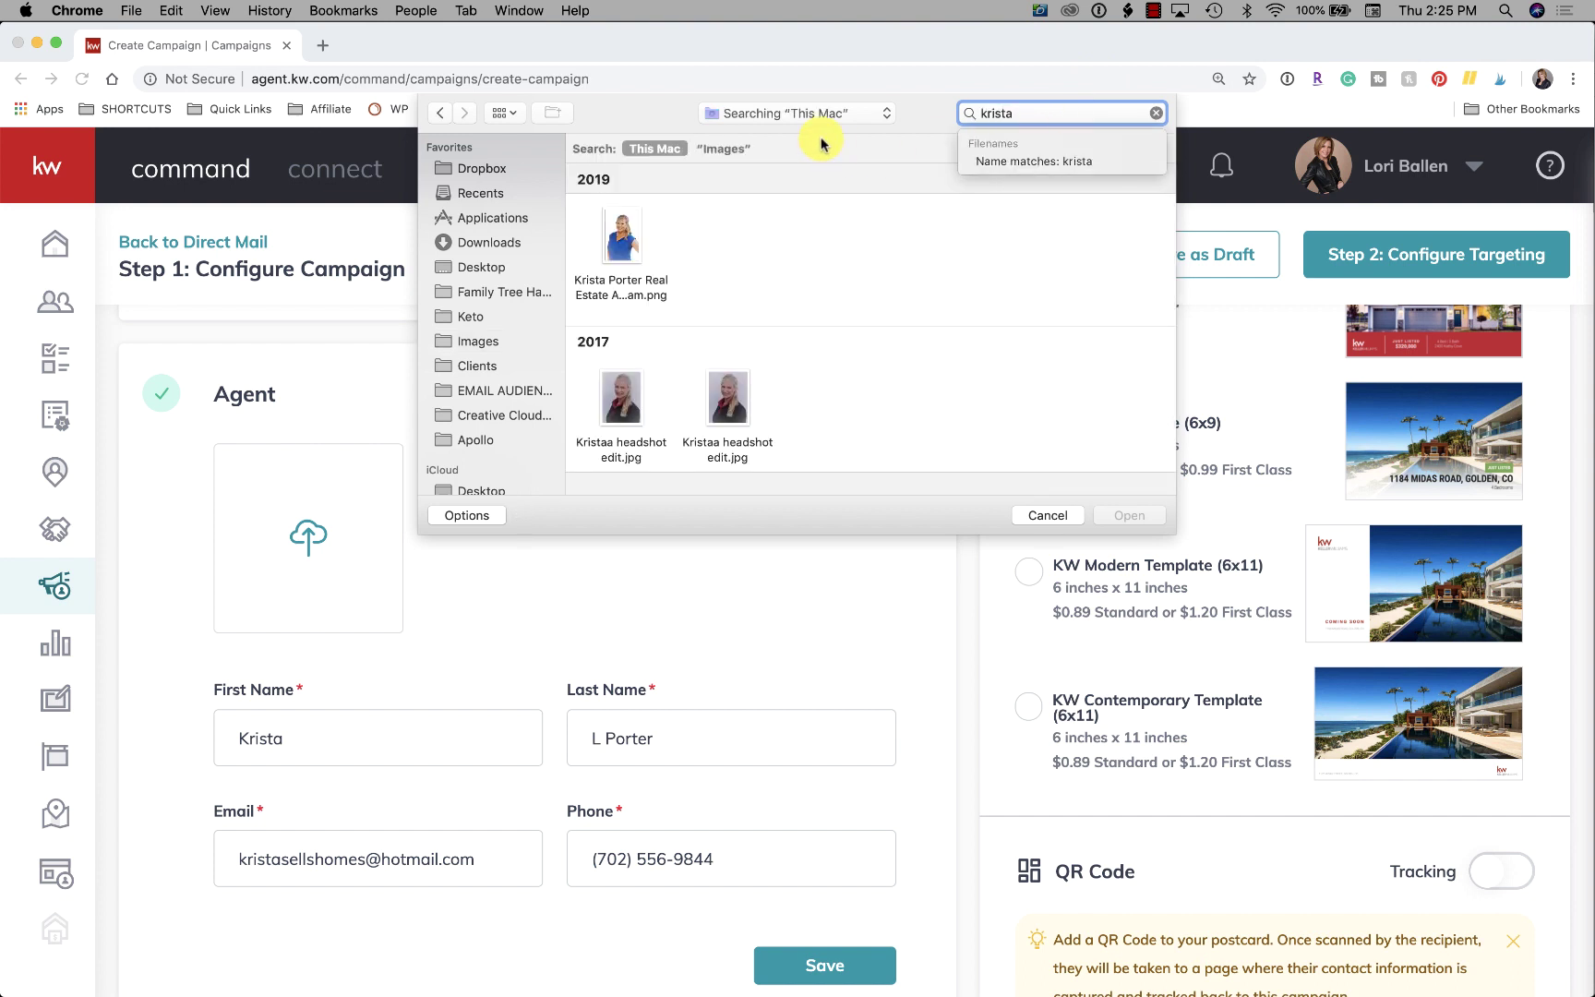
{"action": "left_click", "coordinate": [646, 246]}
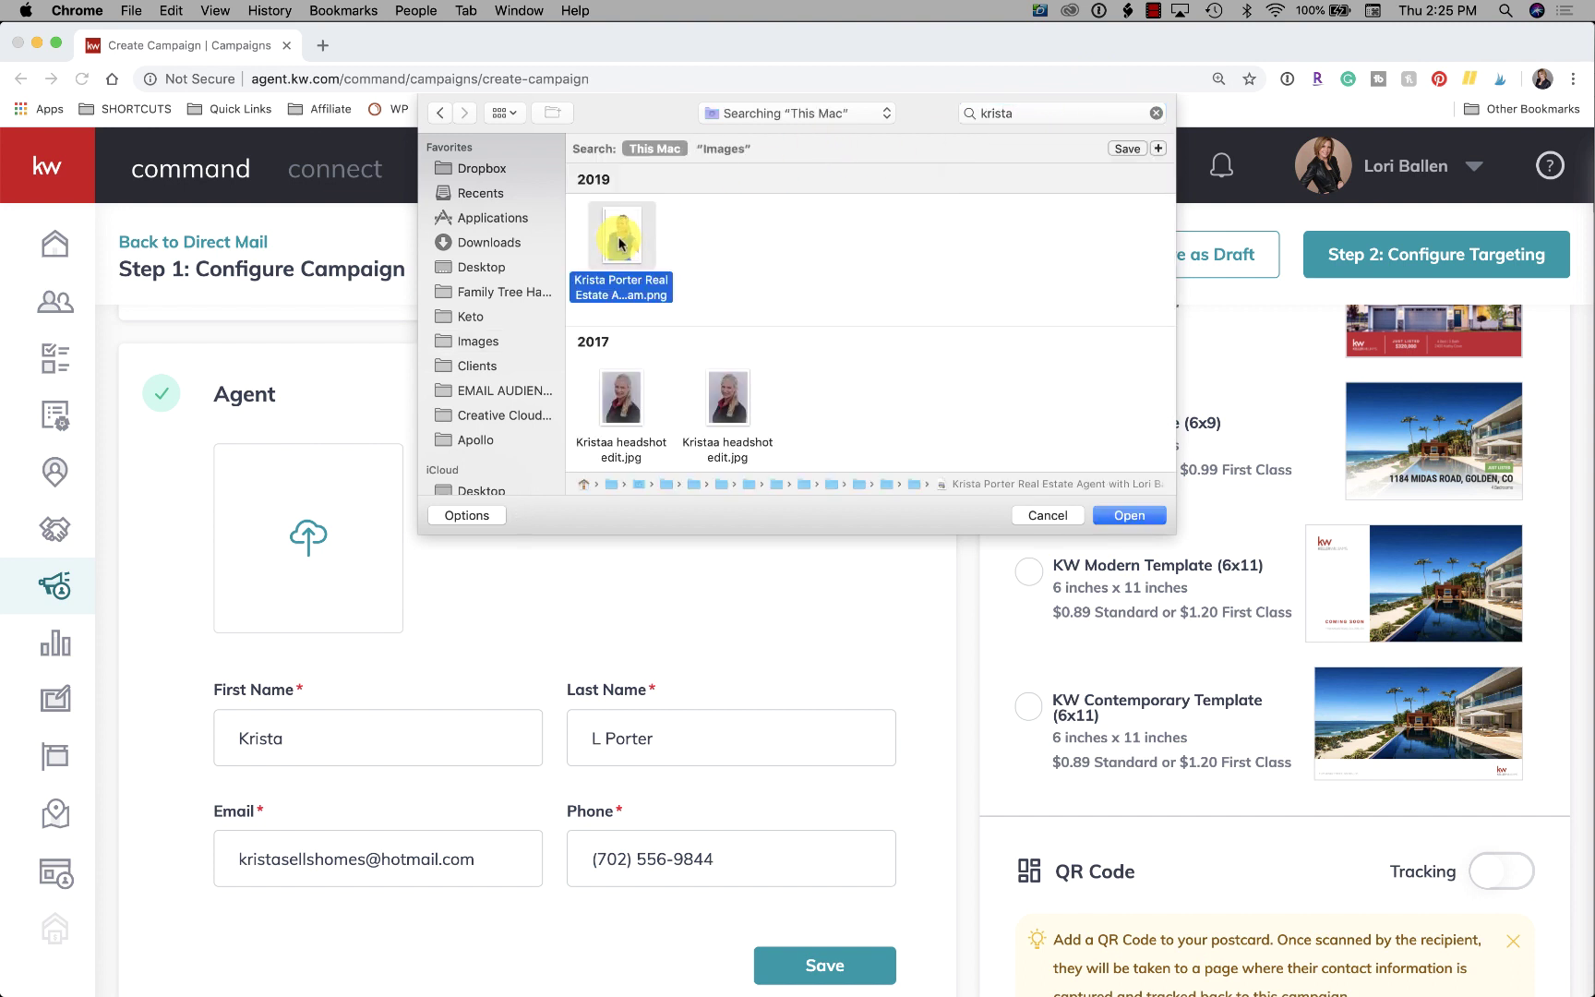
{"action": "left_click", "coordinate": [1129, 514]}
{"action": "scroll", "coordinate": [728, 594], "scroll_direction": "down", "scroll_amount": 2}
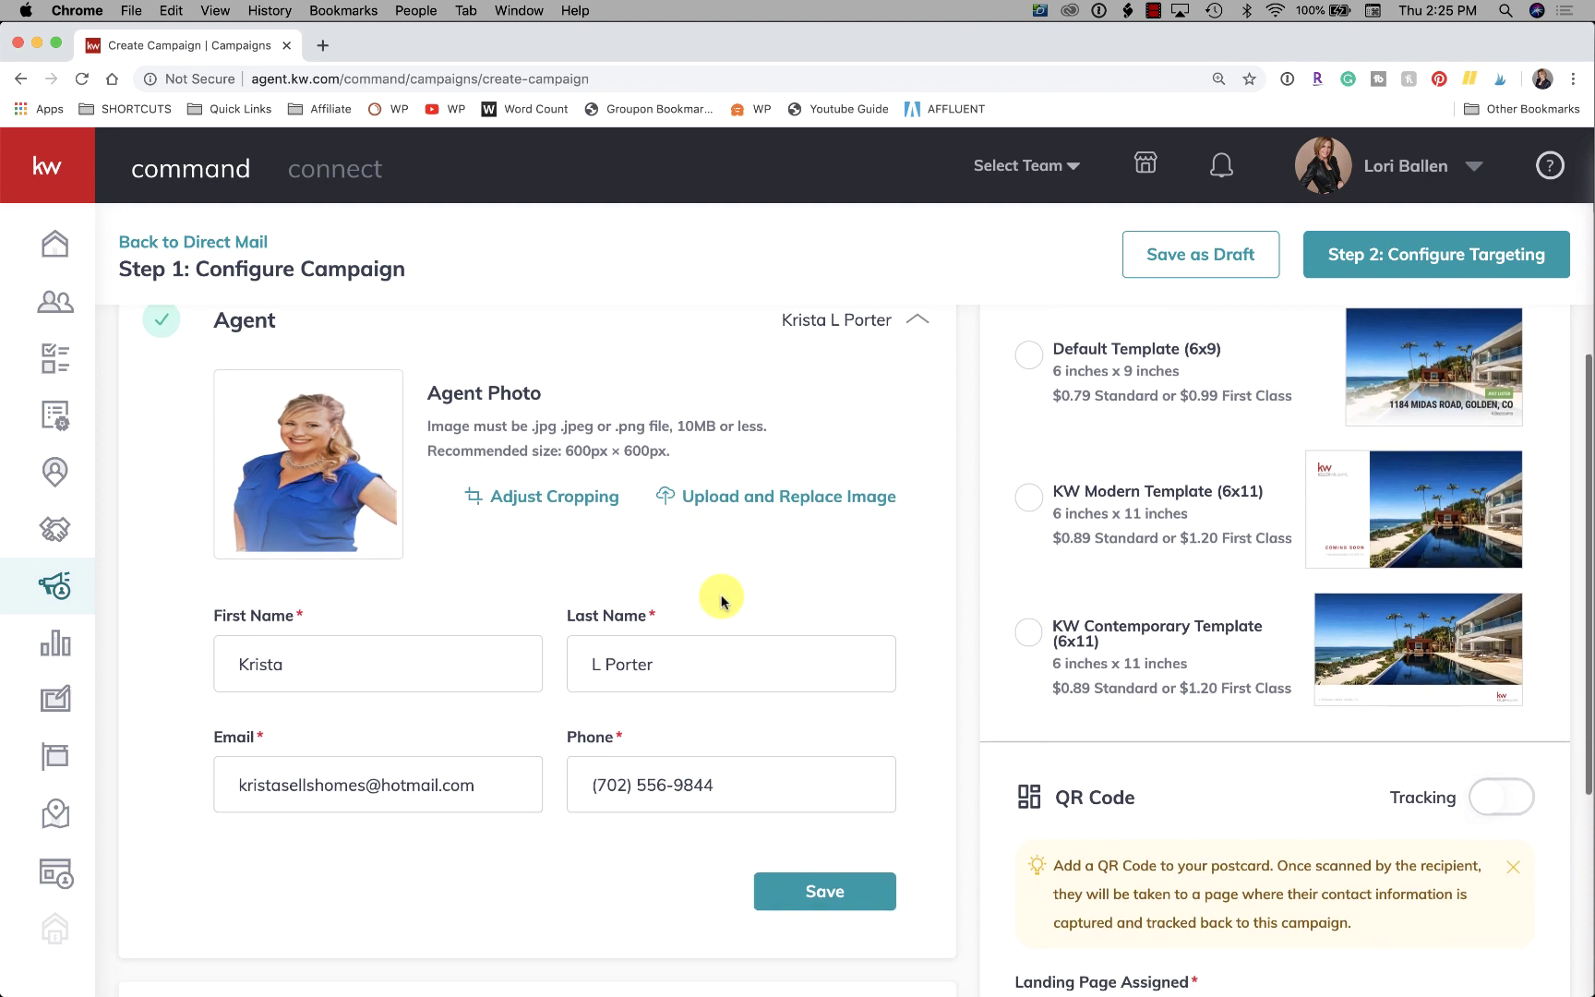
Crop the agent photo to head and upper body, trimming bottom and top, and apply it.
{"action": "left_click", "coordinate": [581, 465]}
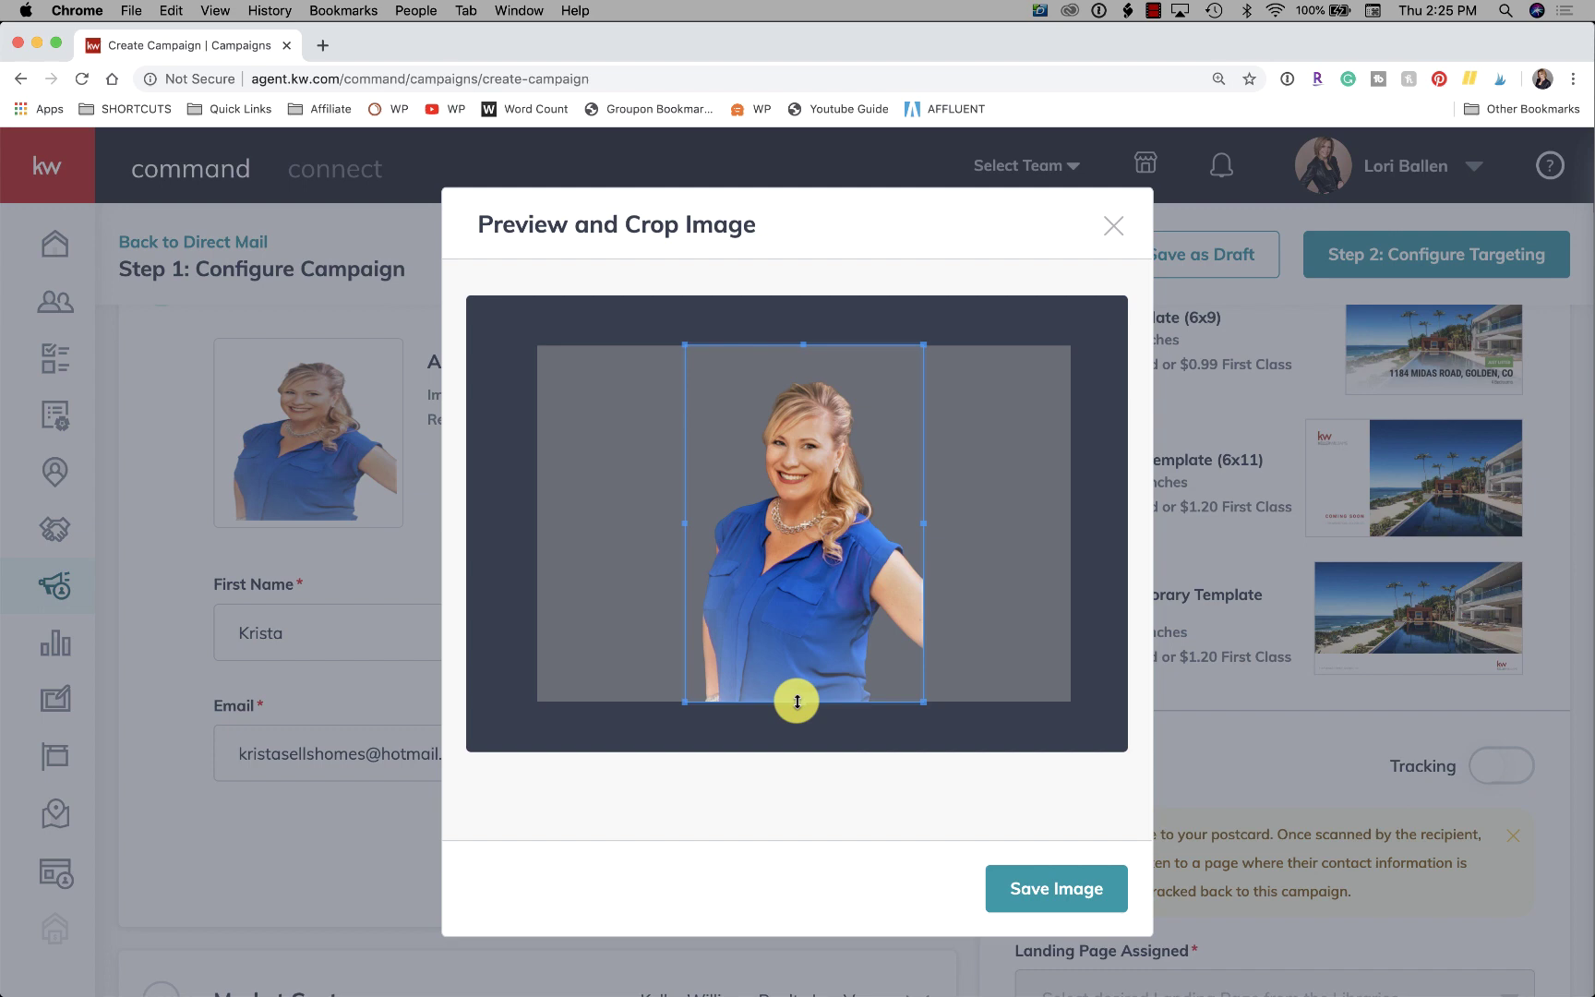
{"action": "left_click_drag", "start_coordinate": [798, 699], "coordinate": [793, 613]}
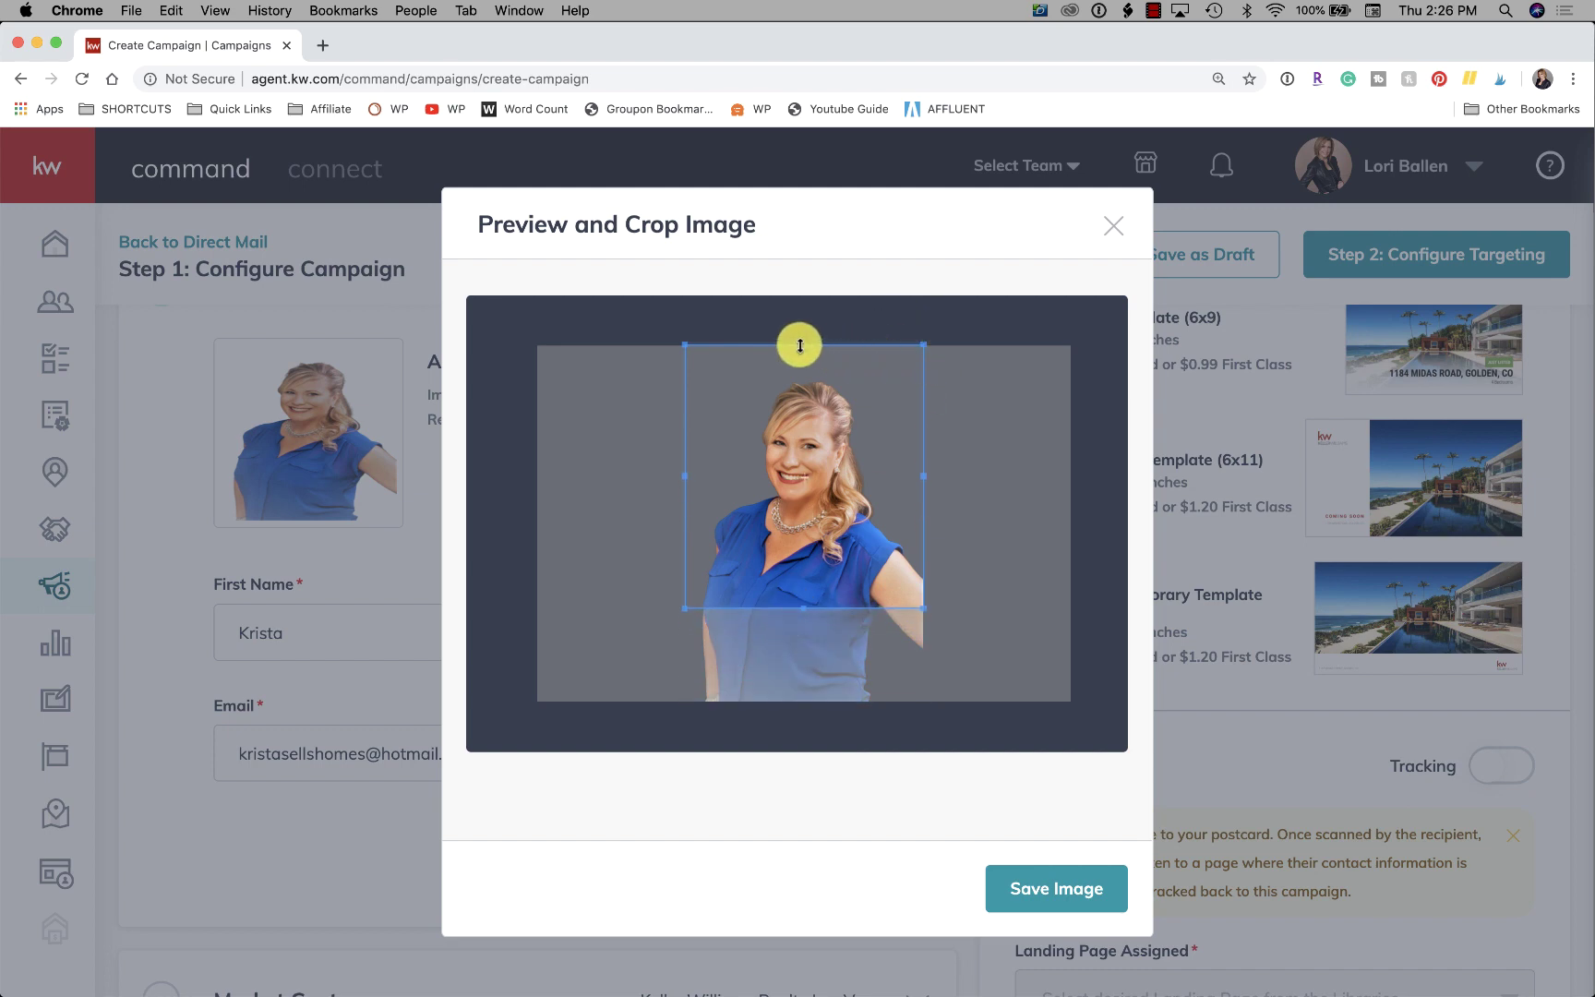
{"action": "left_click_drag", "start_coordinate": [804, 345], "coordinate": [802, 363]}
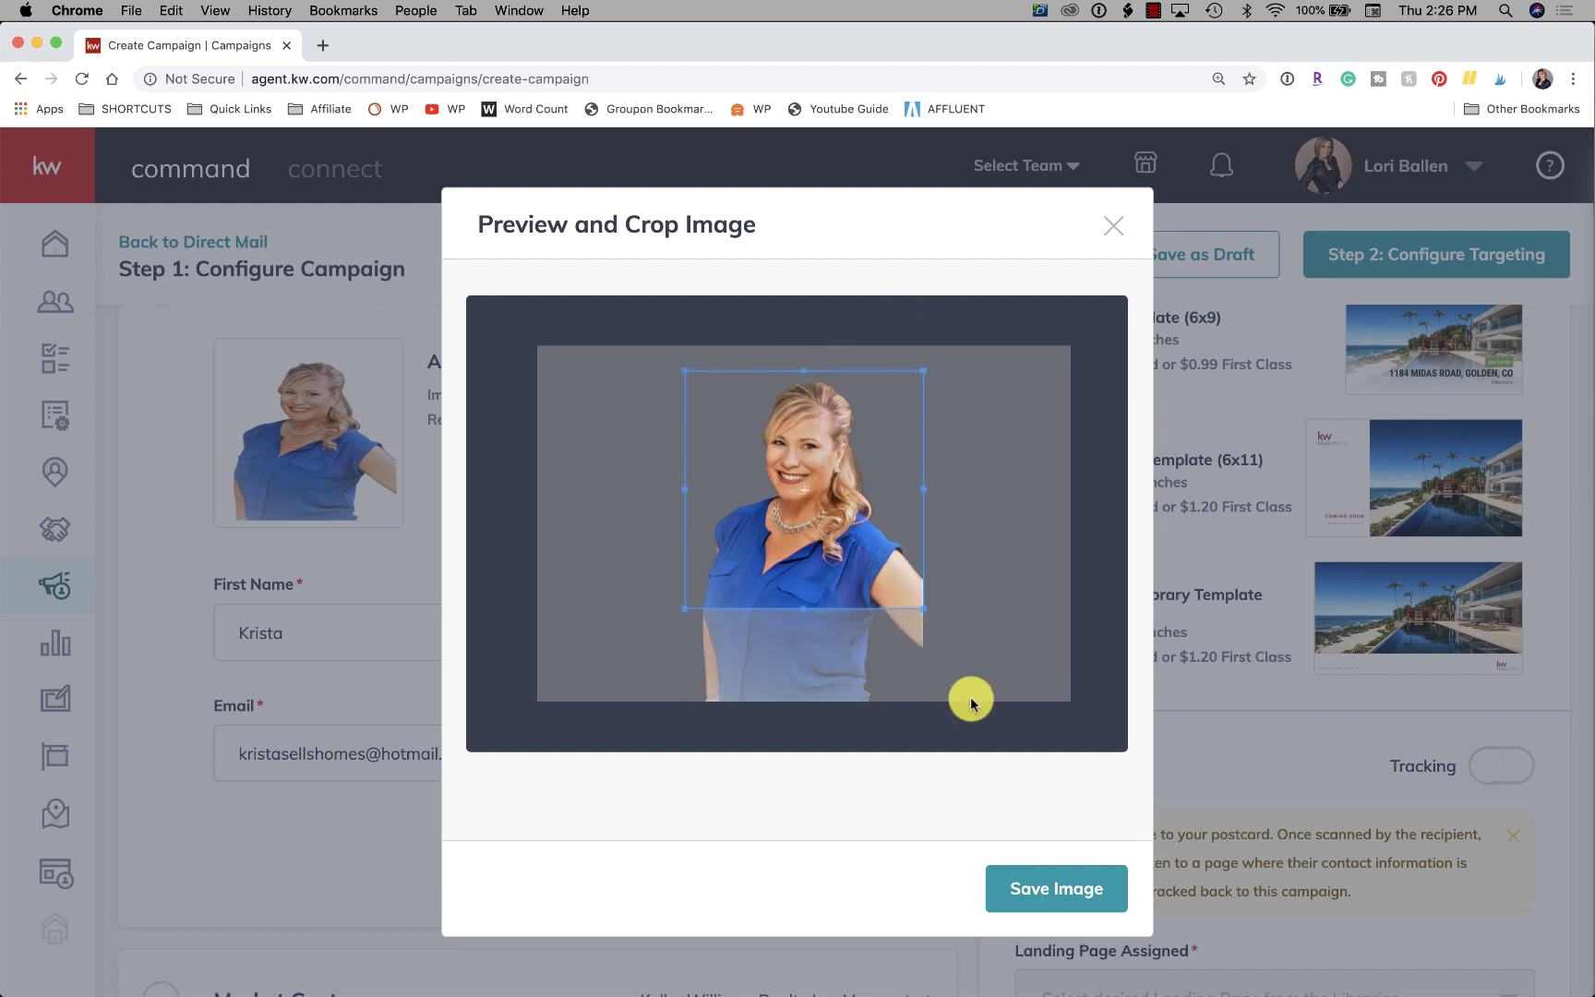
{"action": "left_click", "coordinate": [1033, 889]}
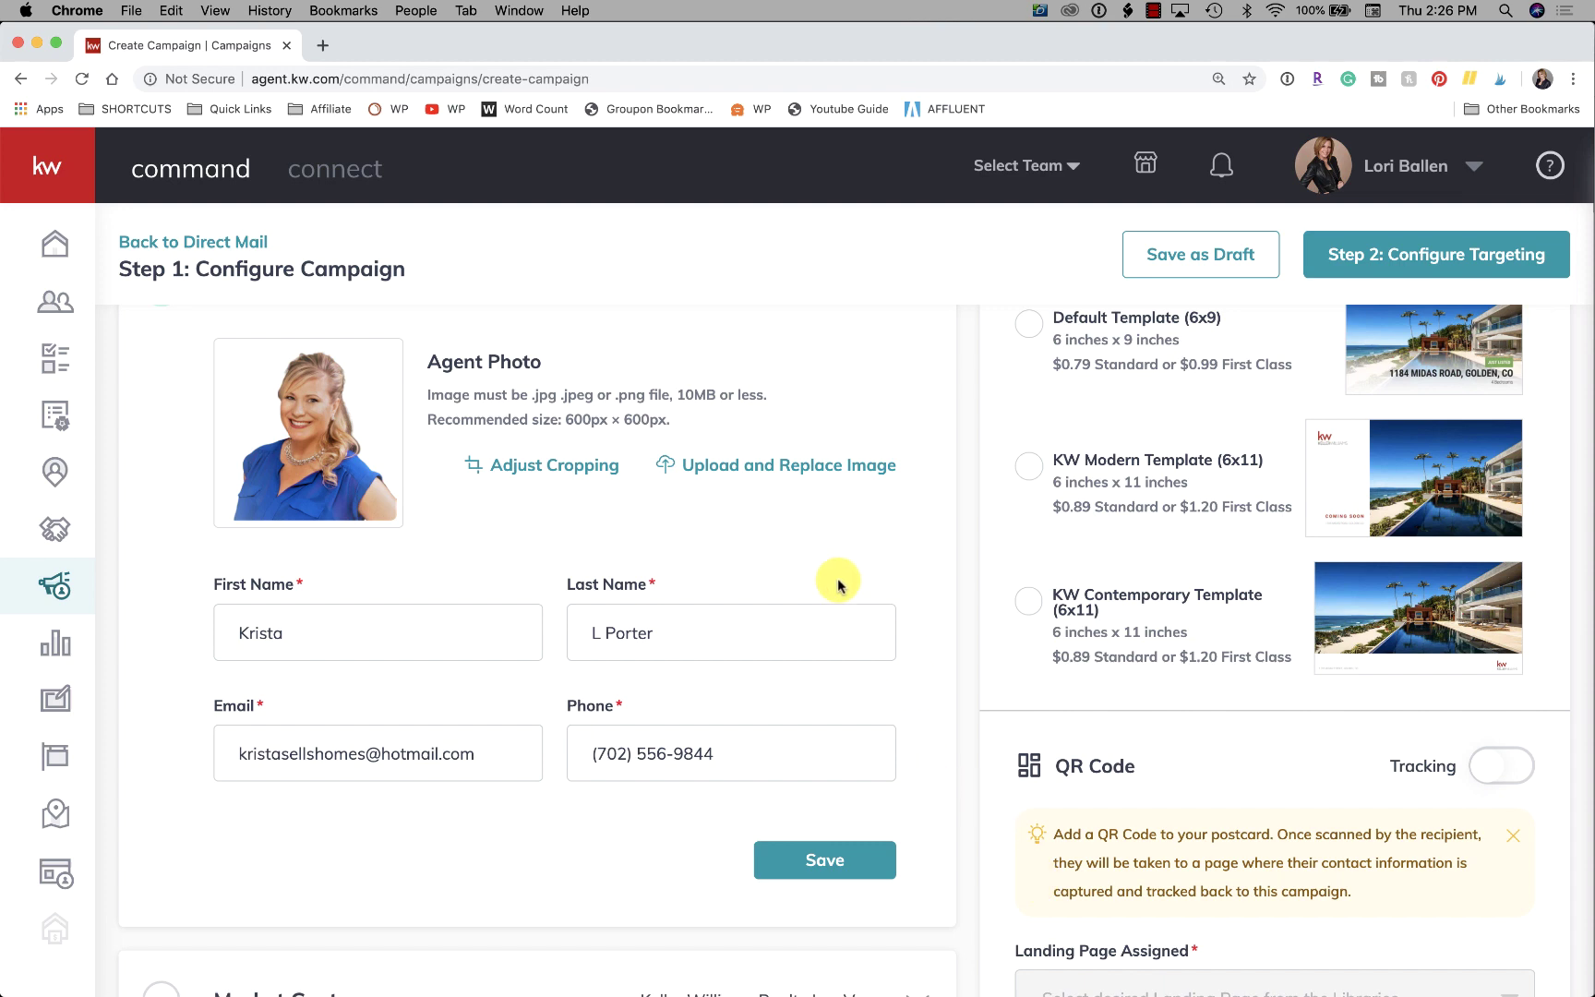
{"action": "scroll", "coordinate": [836, 581], "scroll_direction": "down", "scroll_amount": 3}
Save the agent details and begin the Market Center street address, 9420 W. Sahara.
{"action": "left_click", "coordinate": [822, 705]}
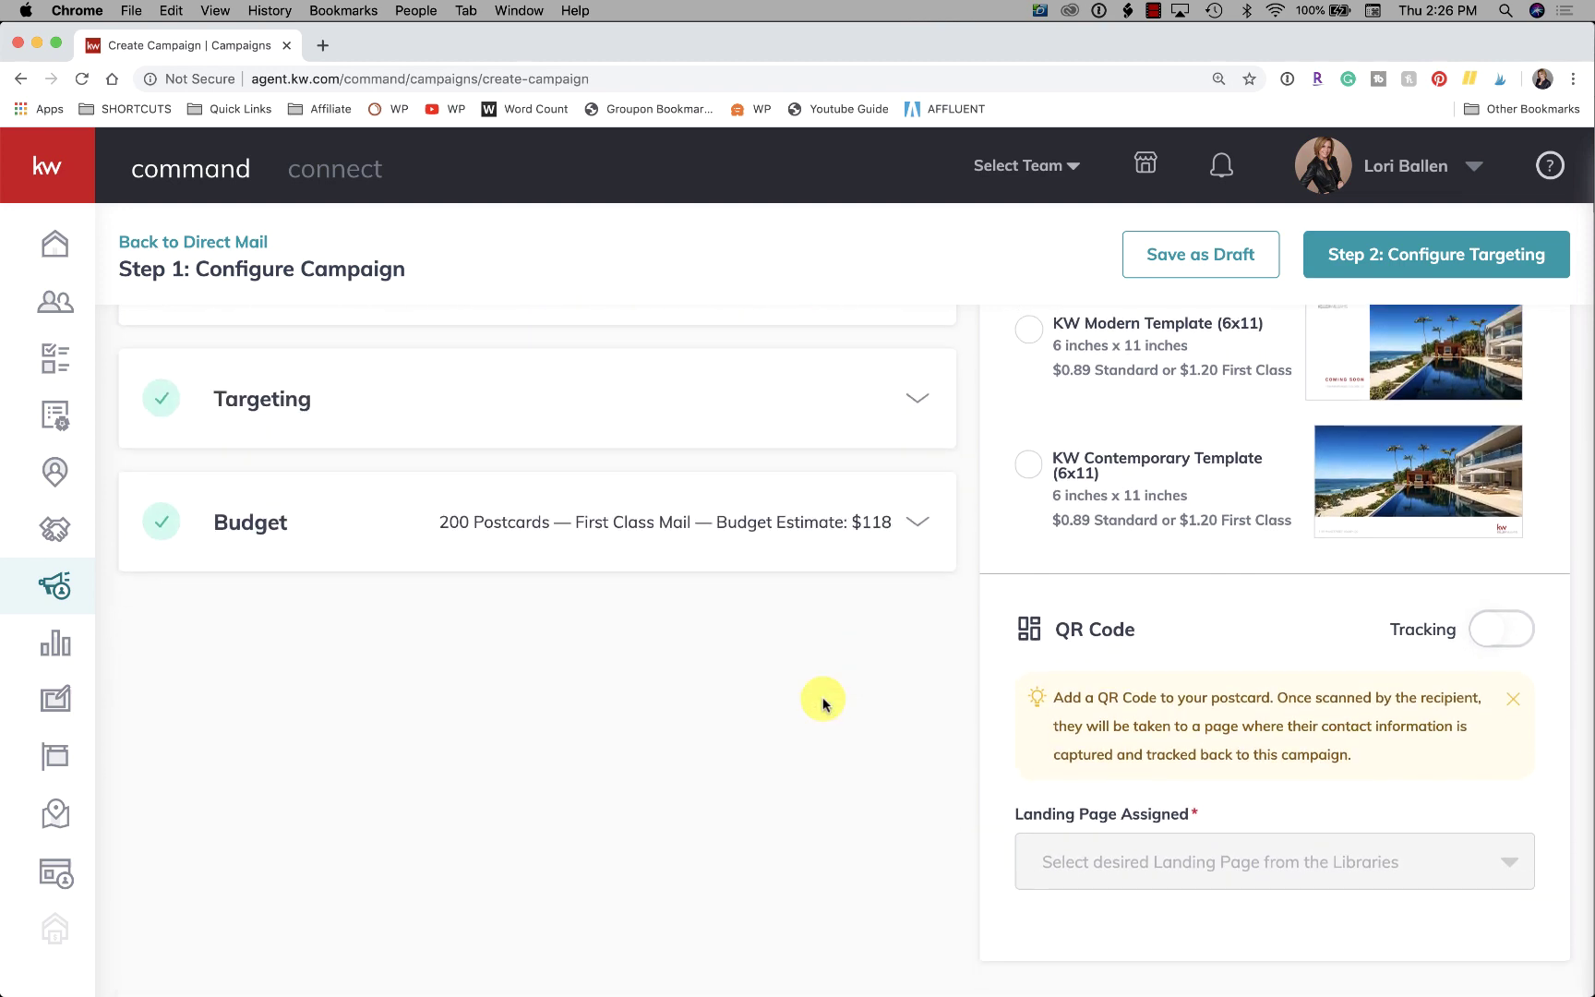
{"action": "scroll", "coordinate": [822, 705], "scroll_direction": "up", "scroll_amount": 3}
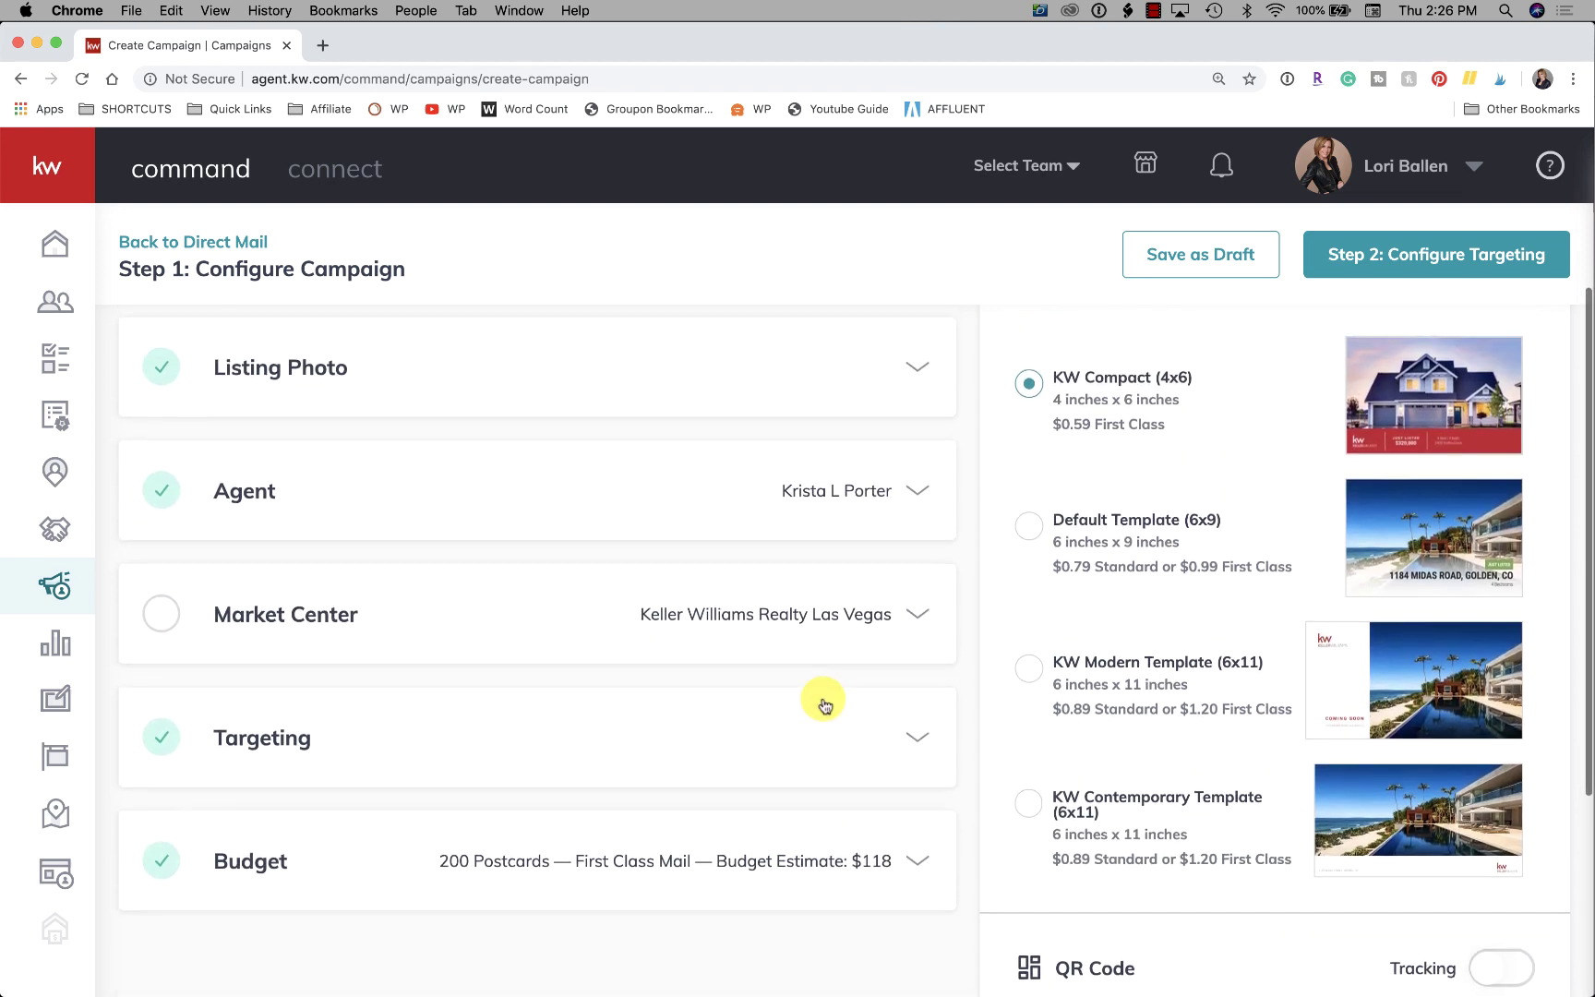
{"action": "left_click", "coordinate": [267, 632]}
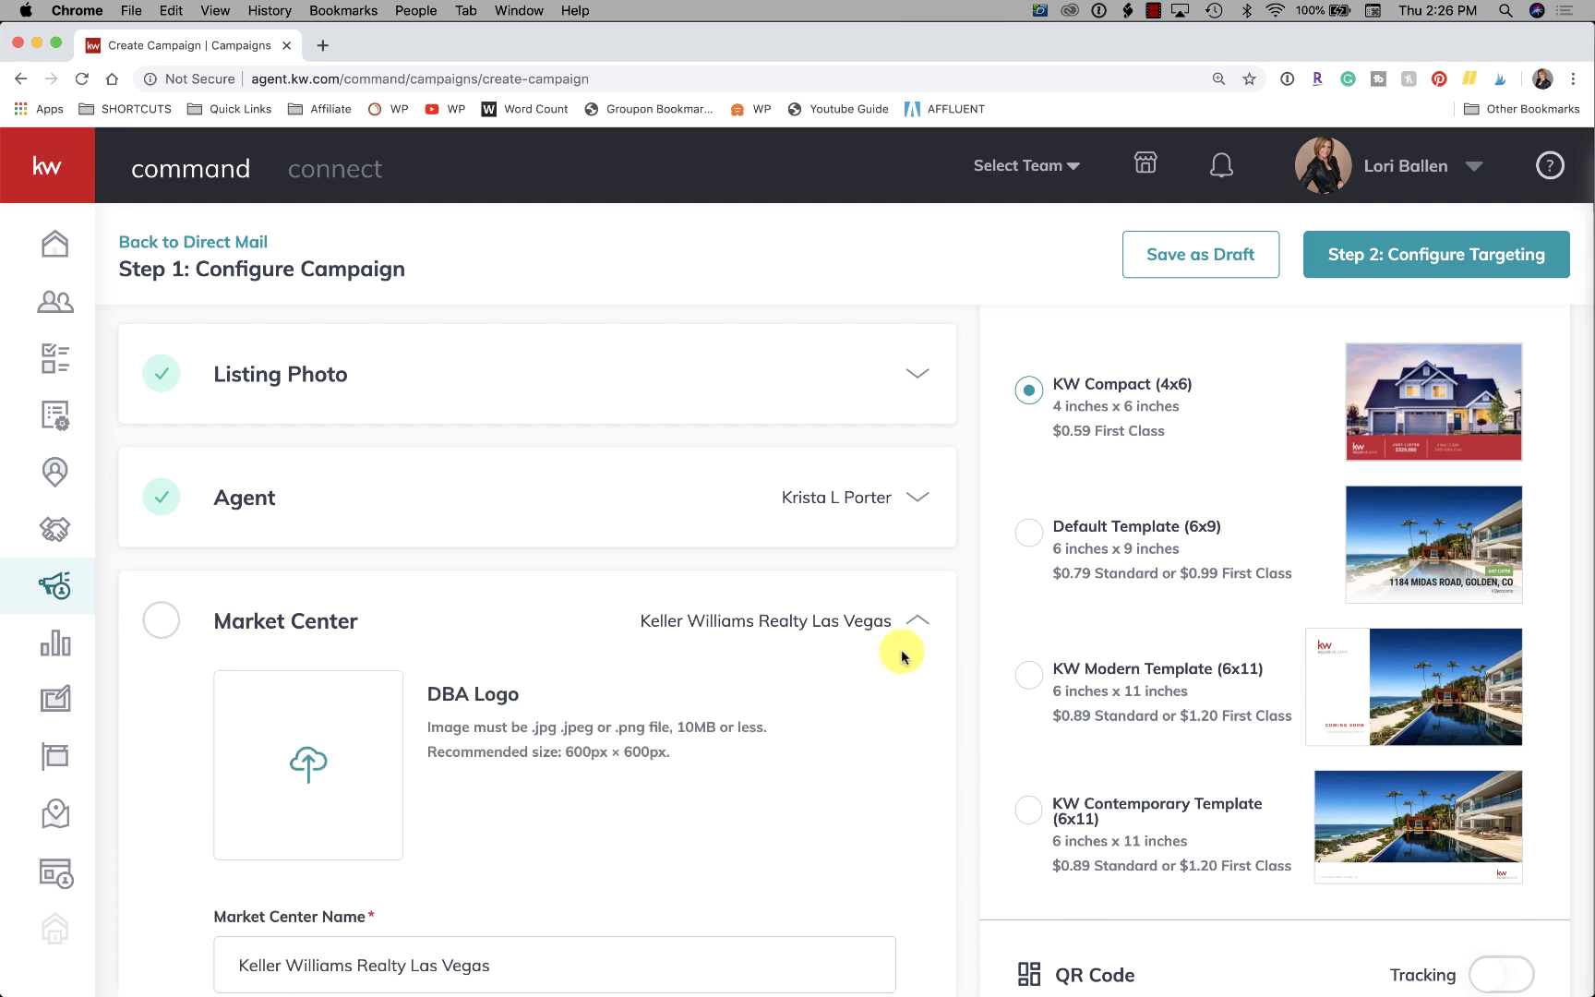
{"action": "scroll", "coordinate": [850, 632], "scroll_direction": "down", "scroll_amount": 1}
{"action": "scroll", "coordinate": [851, 632], "scroll_direction": "down", "scroll_amount": 5}
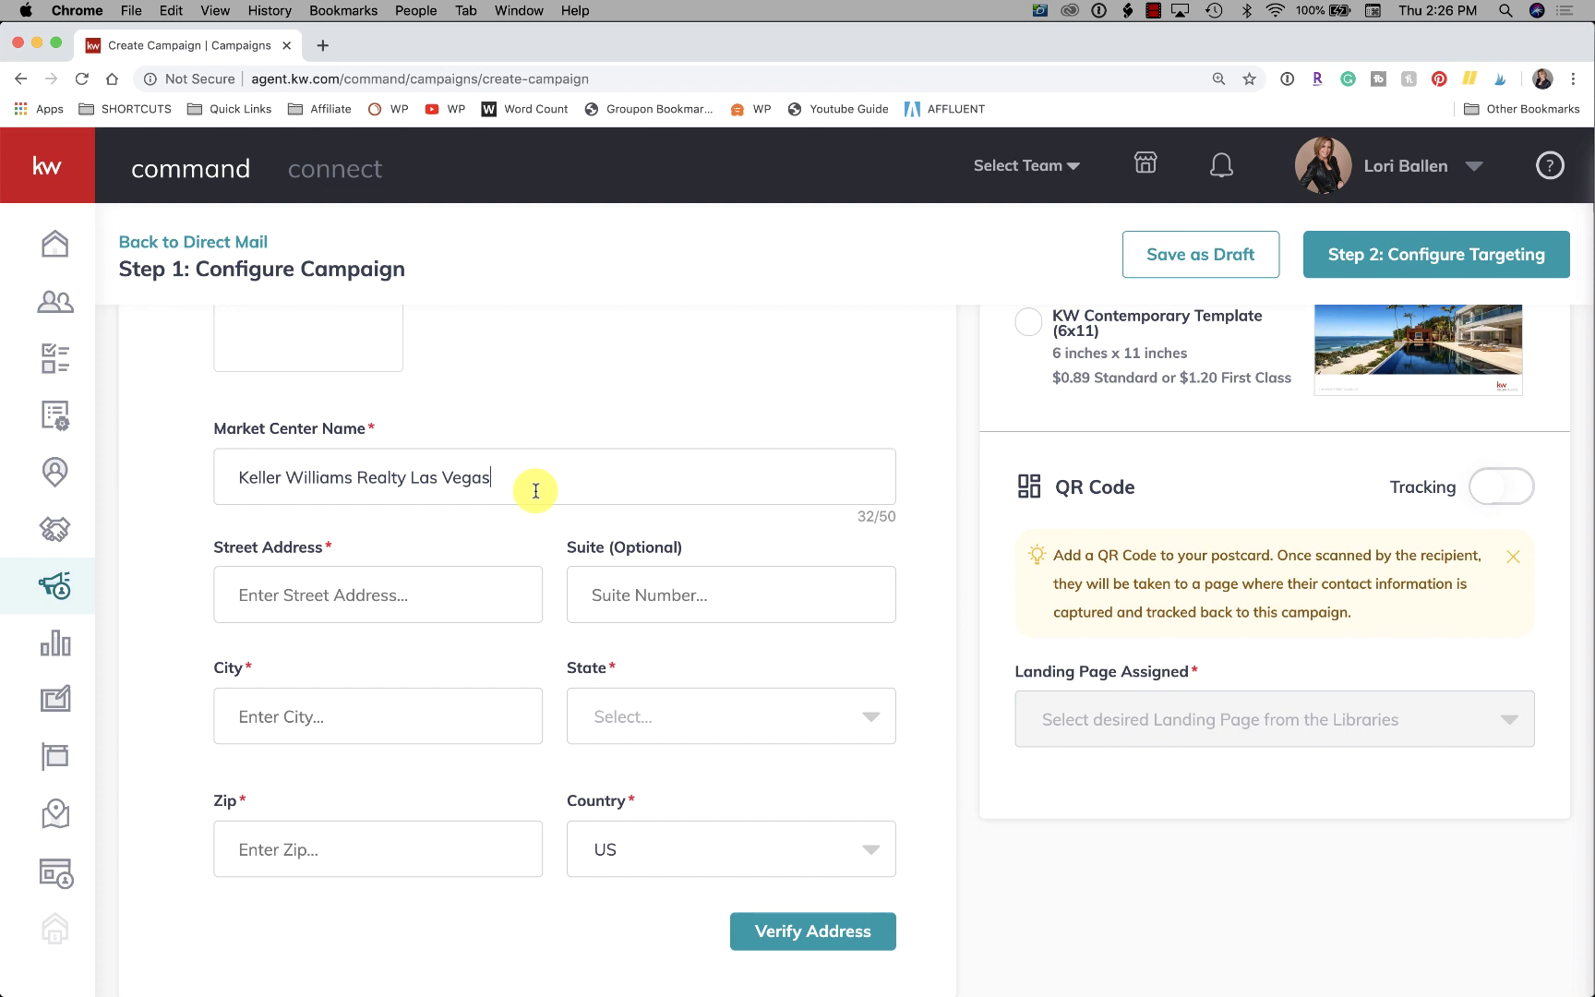
{"action": "left_click", "coordinate": [406, 586]}
{"action": "type", "text": "100"}
{"action": "key", "text": "Tab"}
{"action": "type", "text": "Las Vegas"}
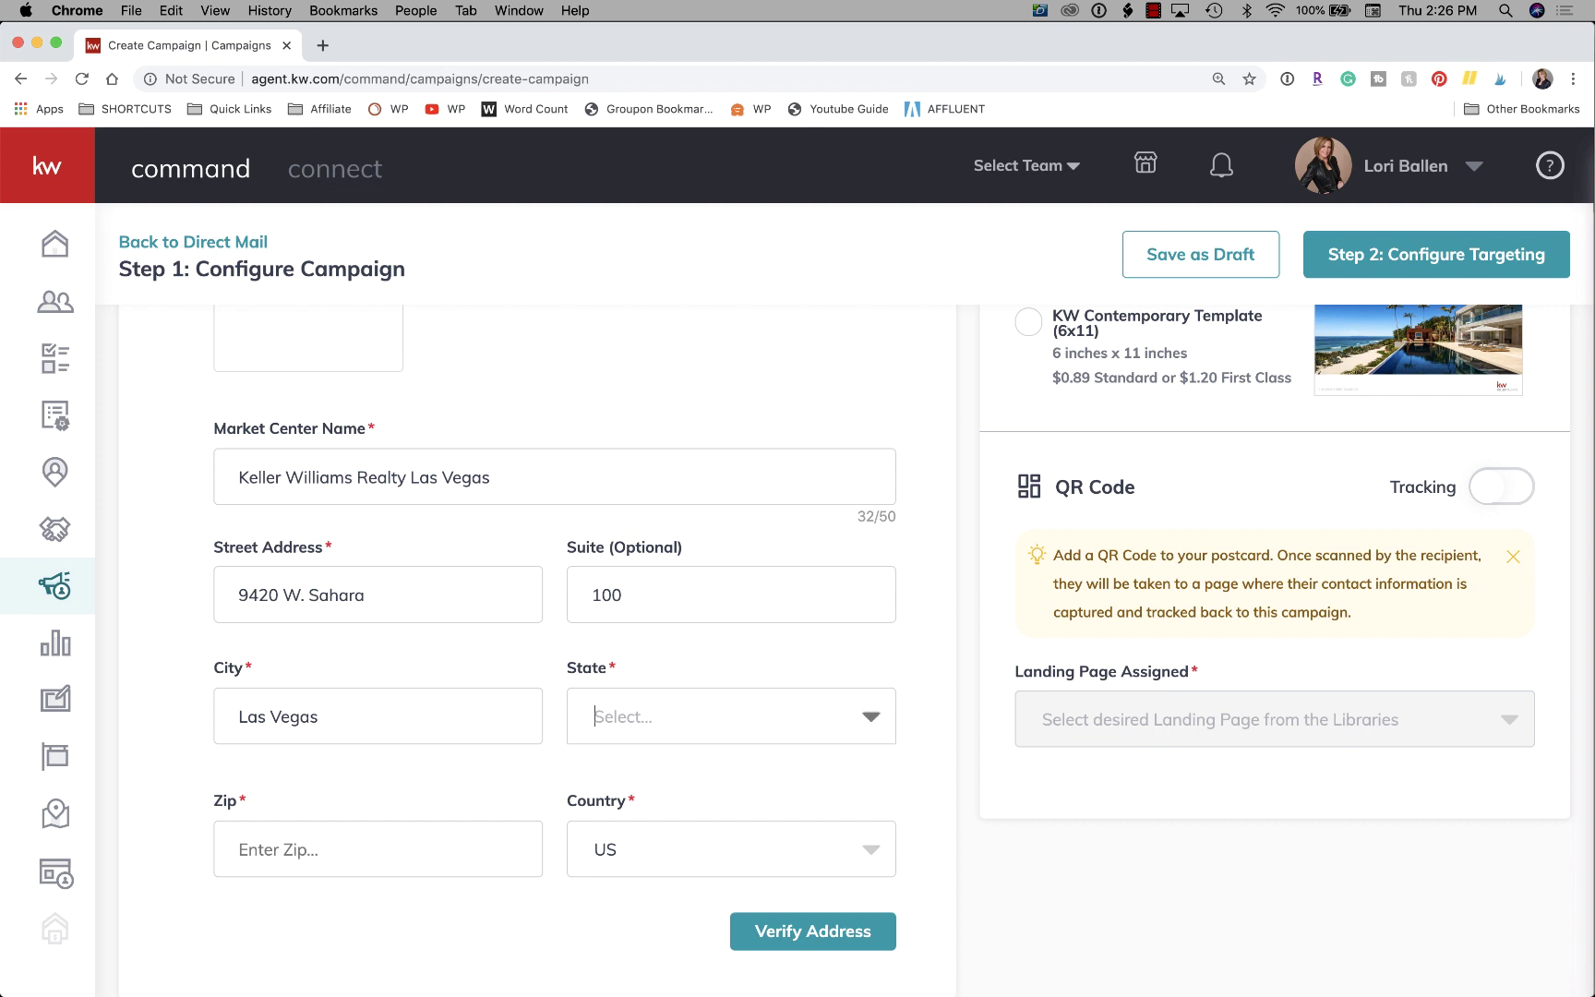
{"action": "type", "text": "n"}
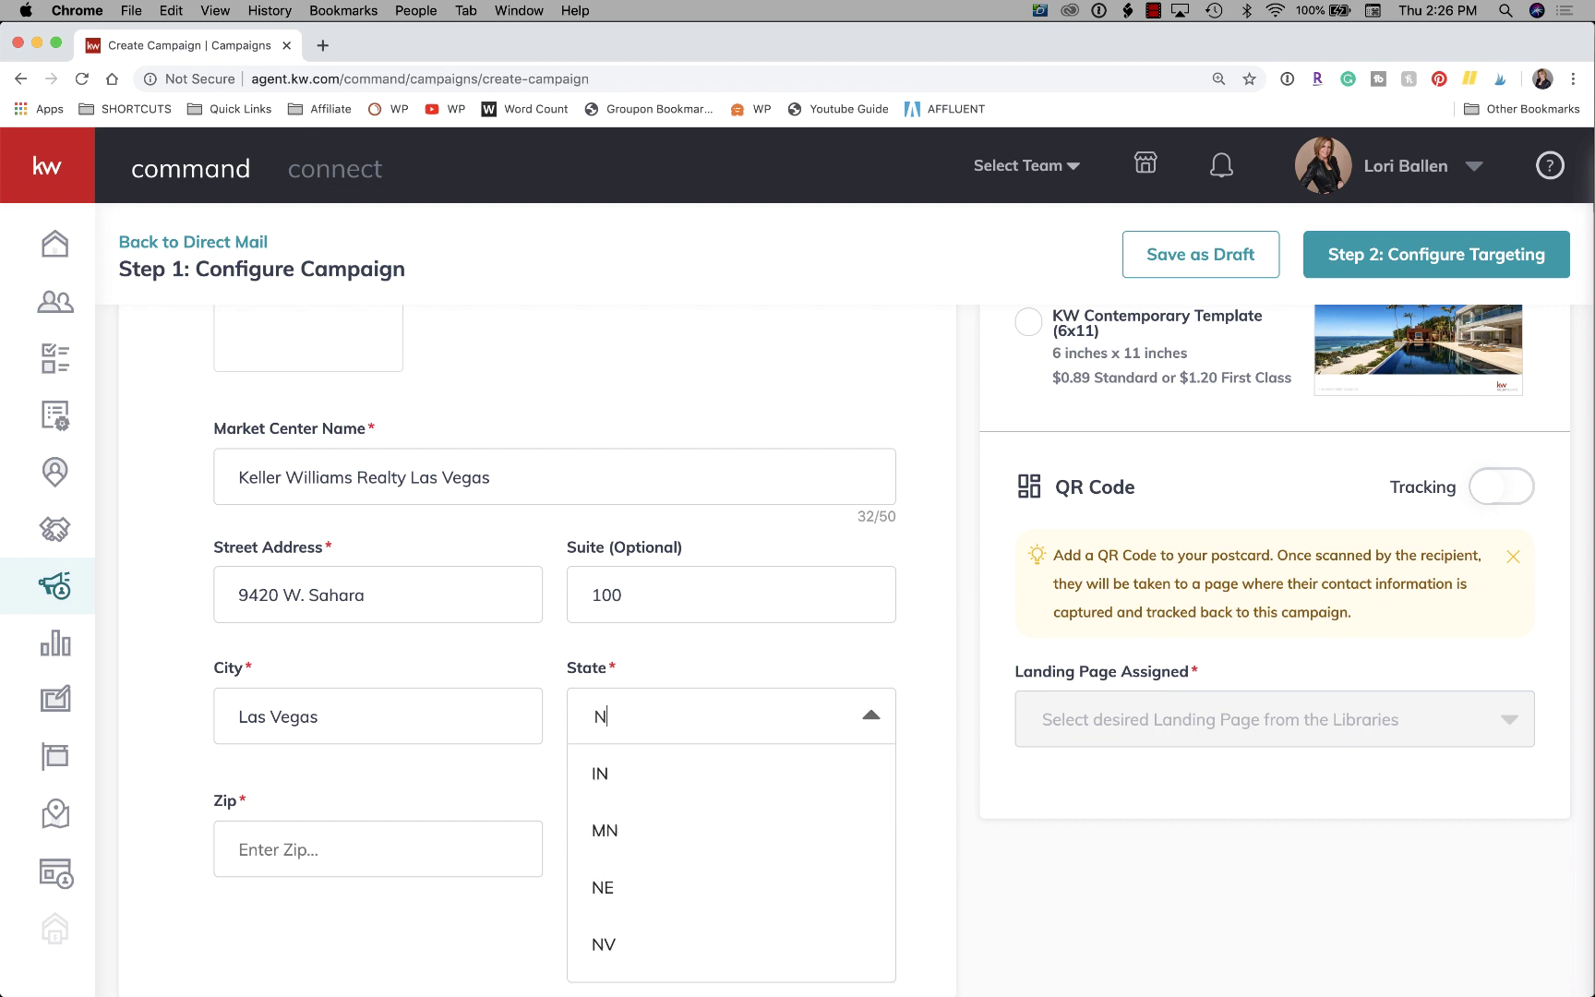
{"action": "type", "text": "V"}
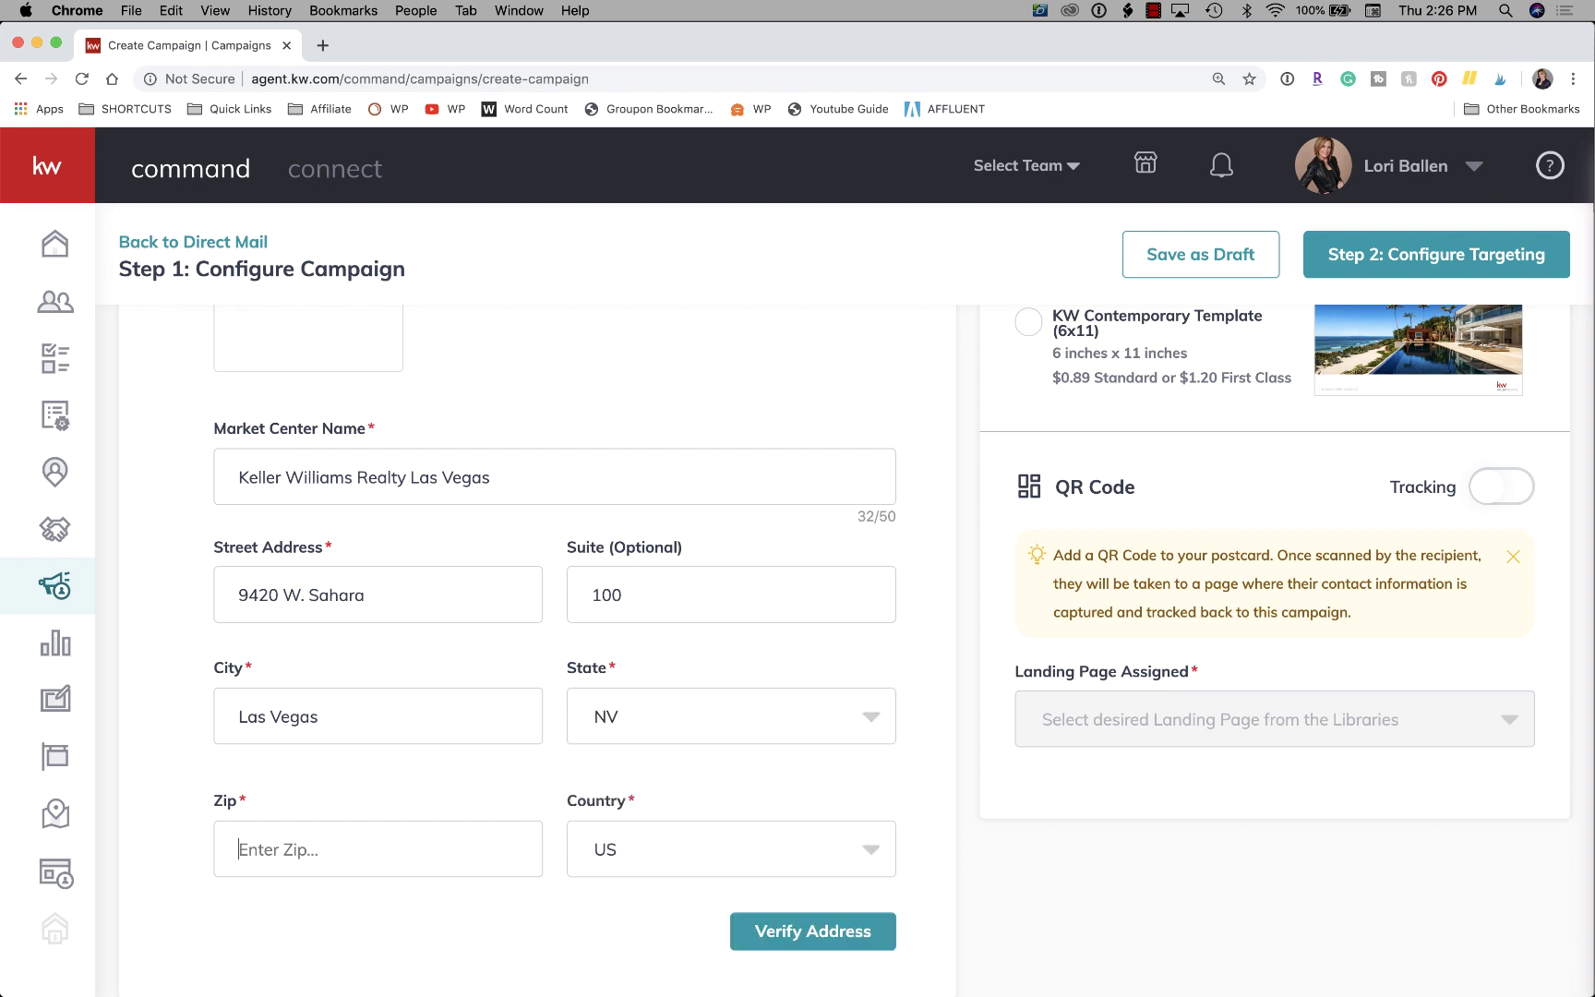
{"action": "scroll", "coordinate": [409, 598], "scroll_direction": "up", "scroll_amount": 2}
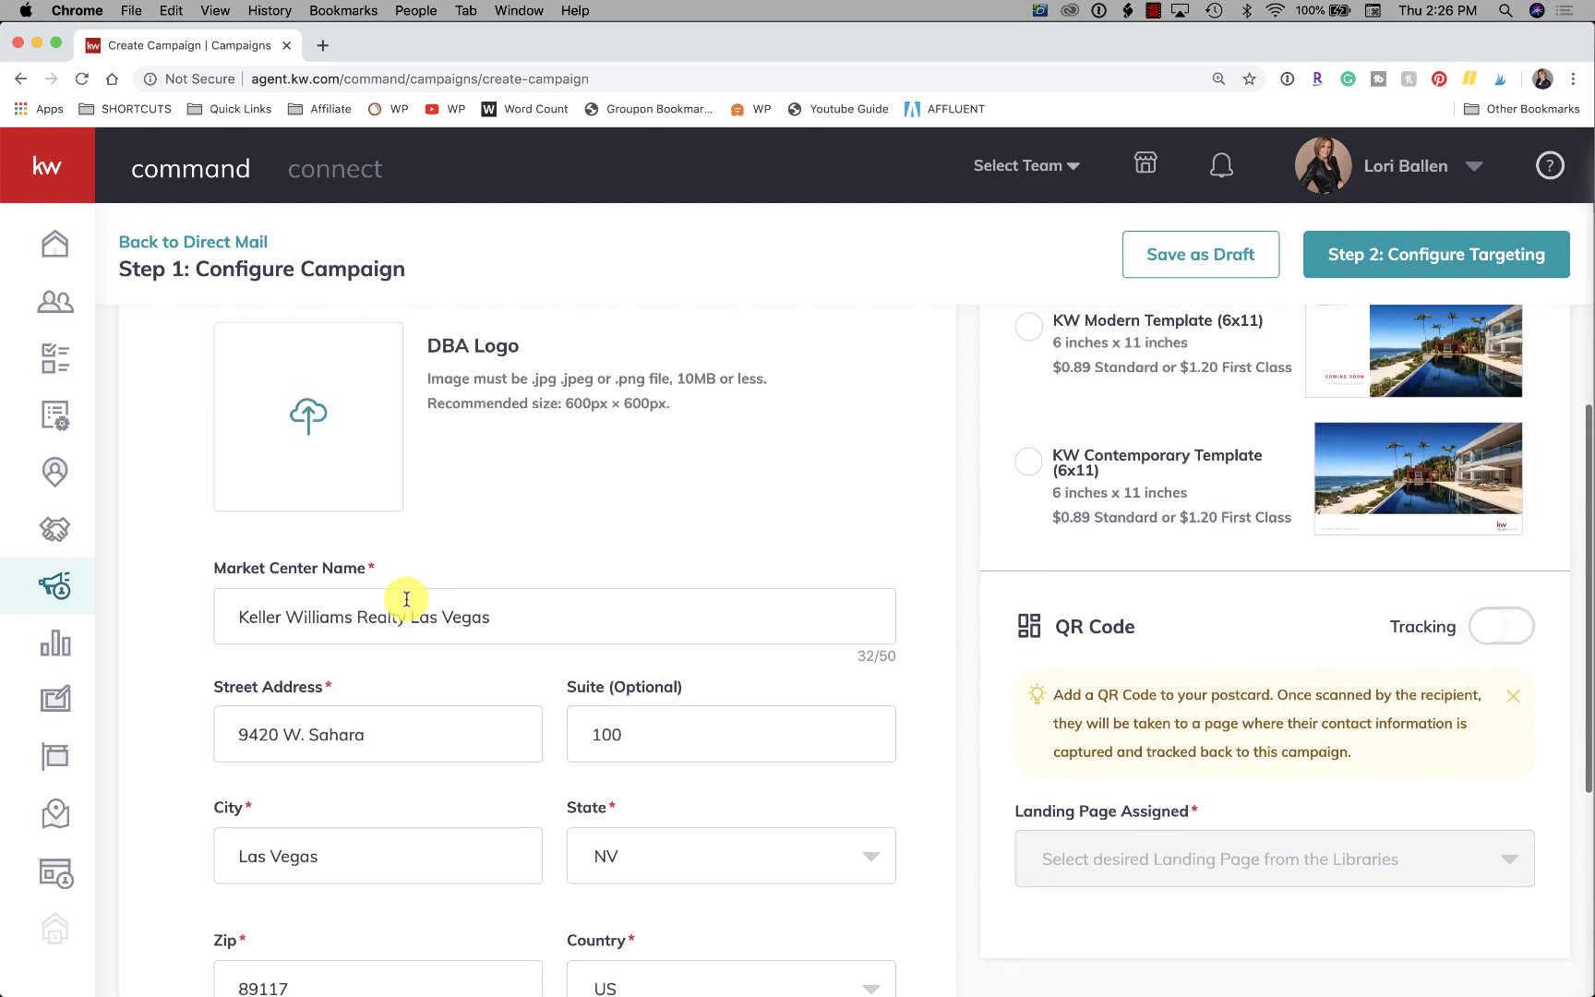
{"action": "scroll", "coordinate": [410, 598], "scroll_direction": "up", "scroll_amount": 1}
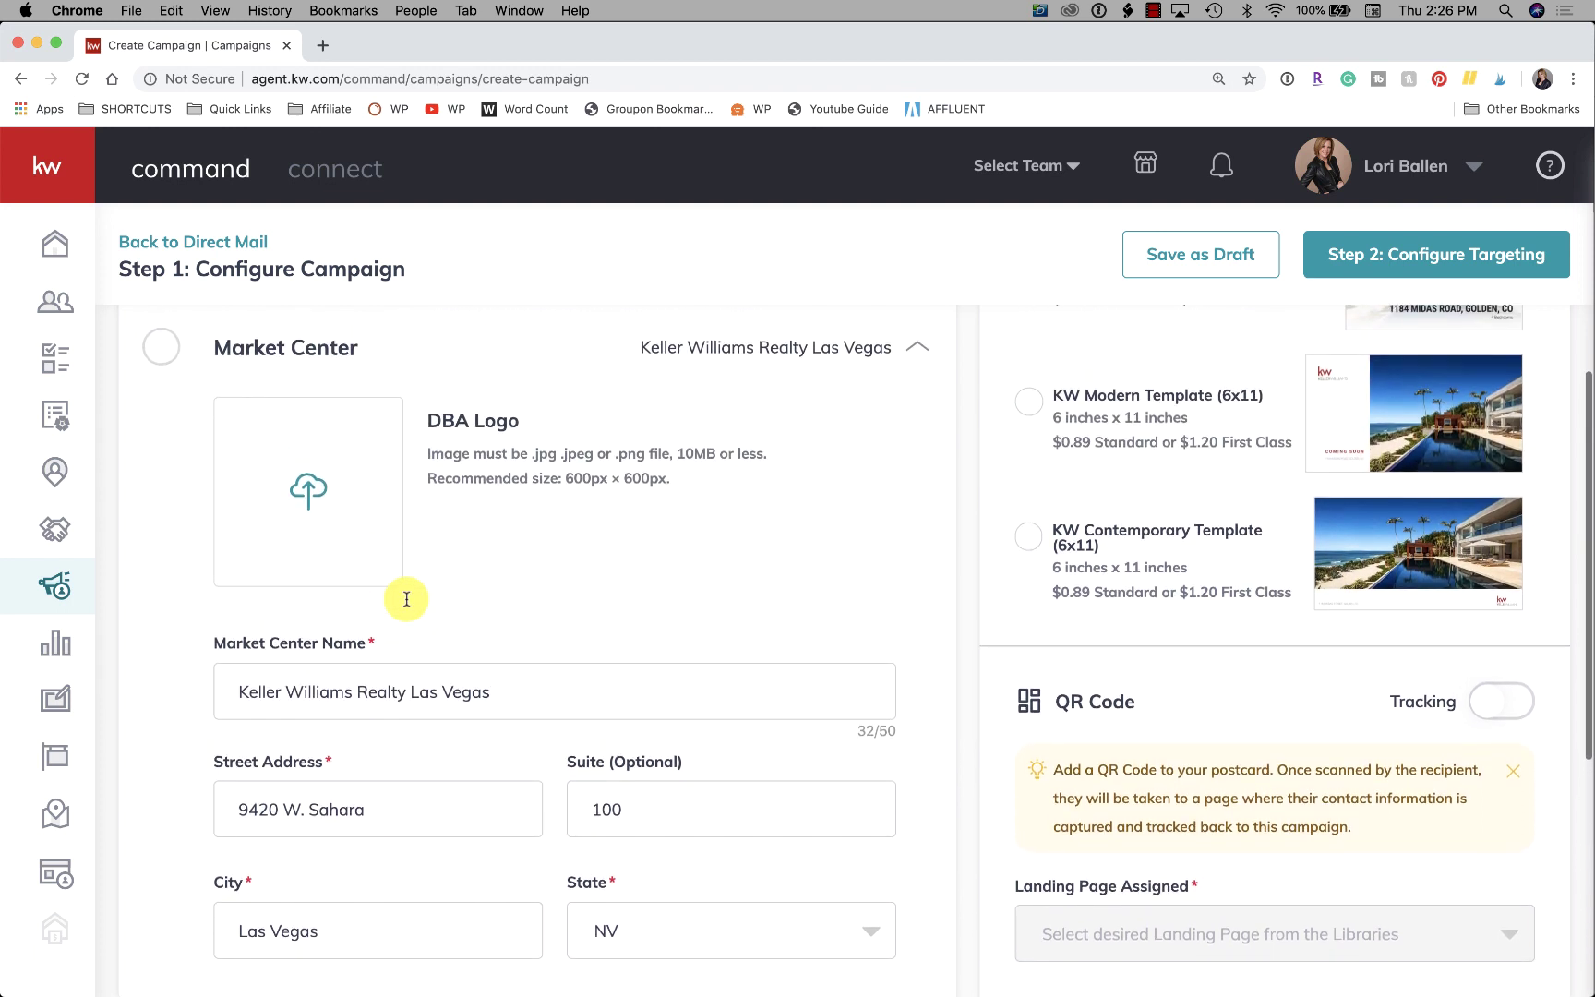
Search the files for 'logo' and upload the Lori Ballen Team logo PNG as the DBA logo.
{"action": "left_click", "coordinate": [308, 497]}
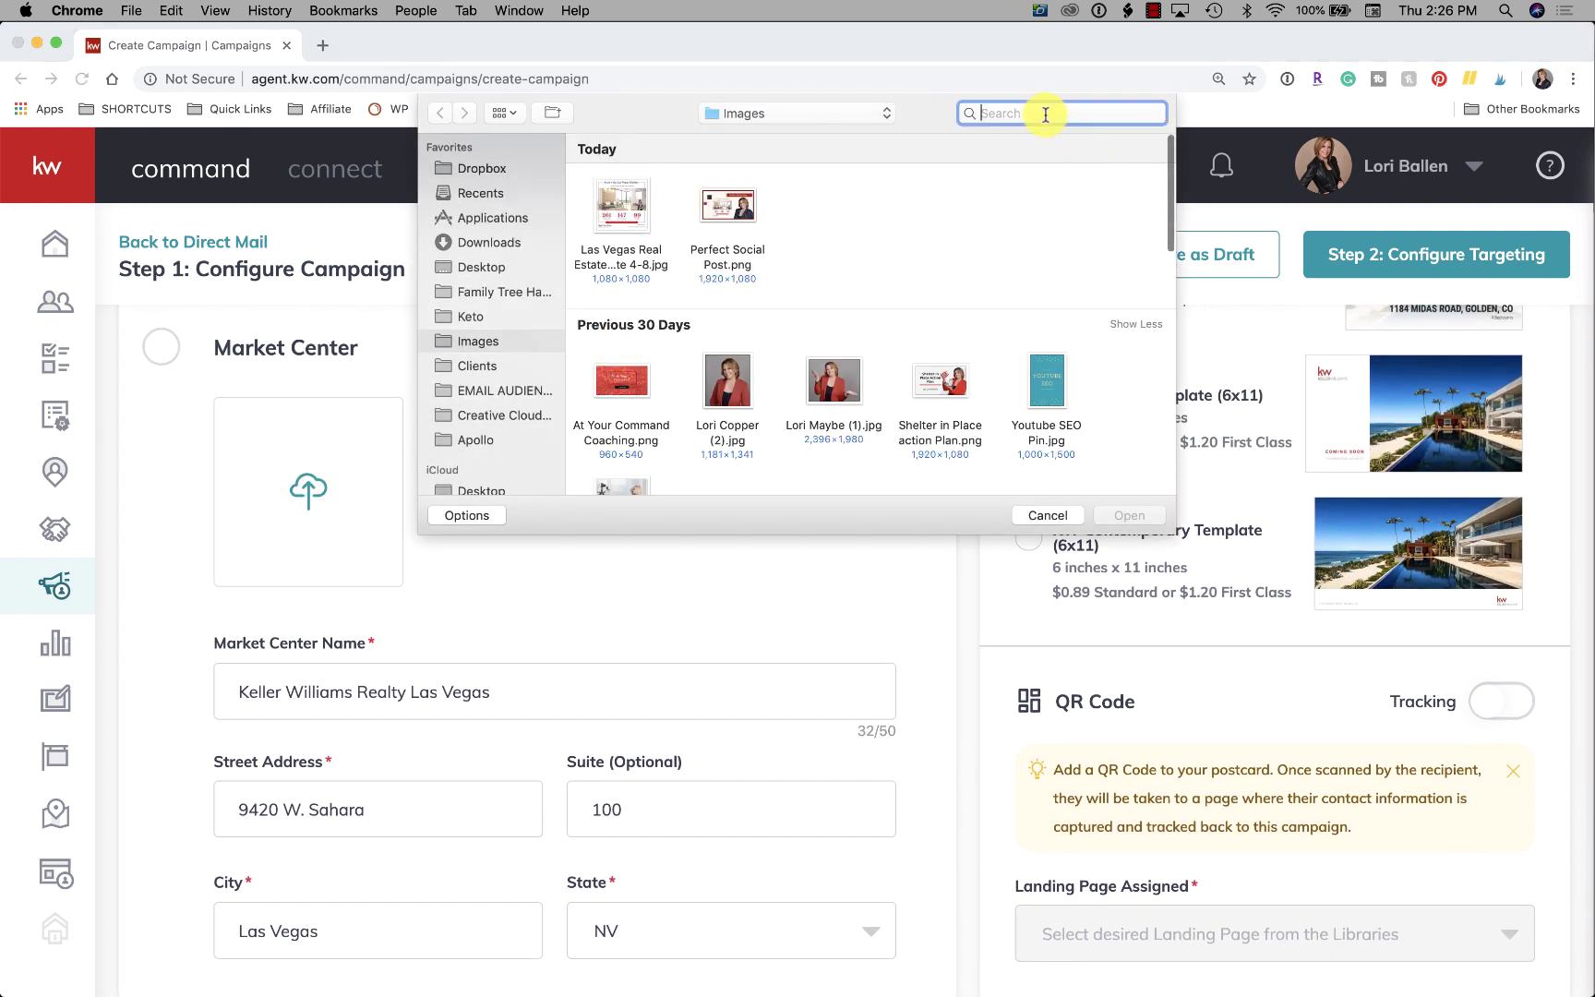
{"action": "type", "text": "logo"}
{"action": "key", "text": "Return"}
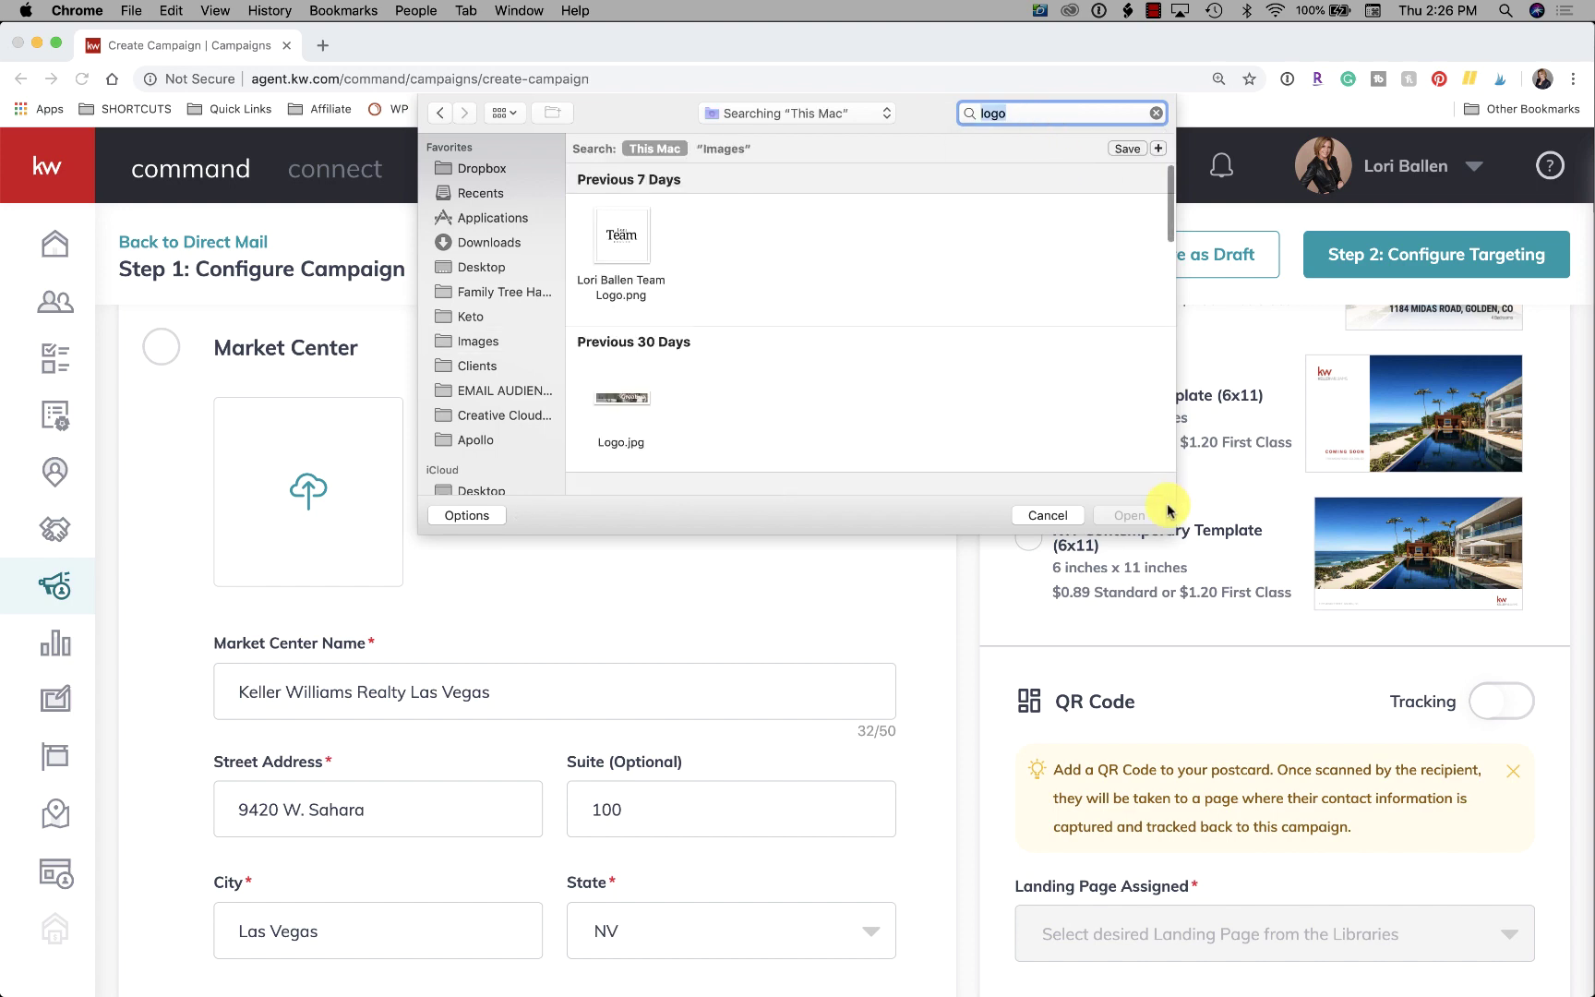
{"action": "left_click", "coordinate": [1022, 526]}
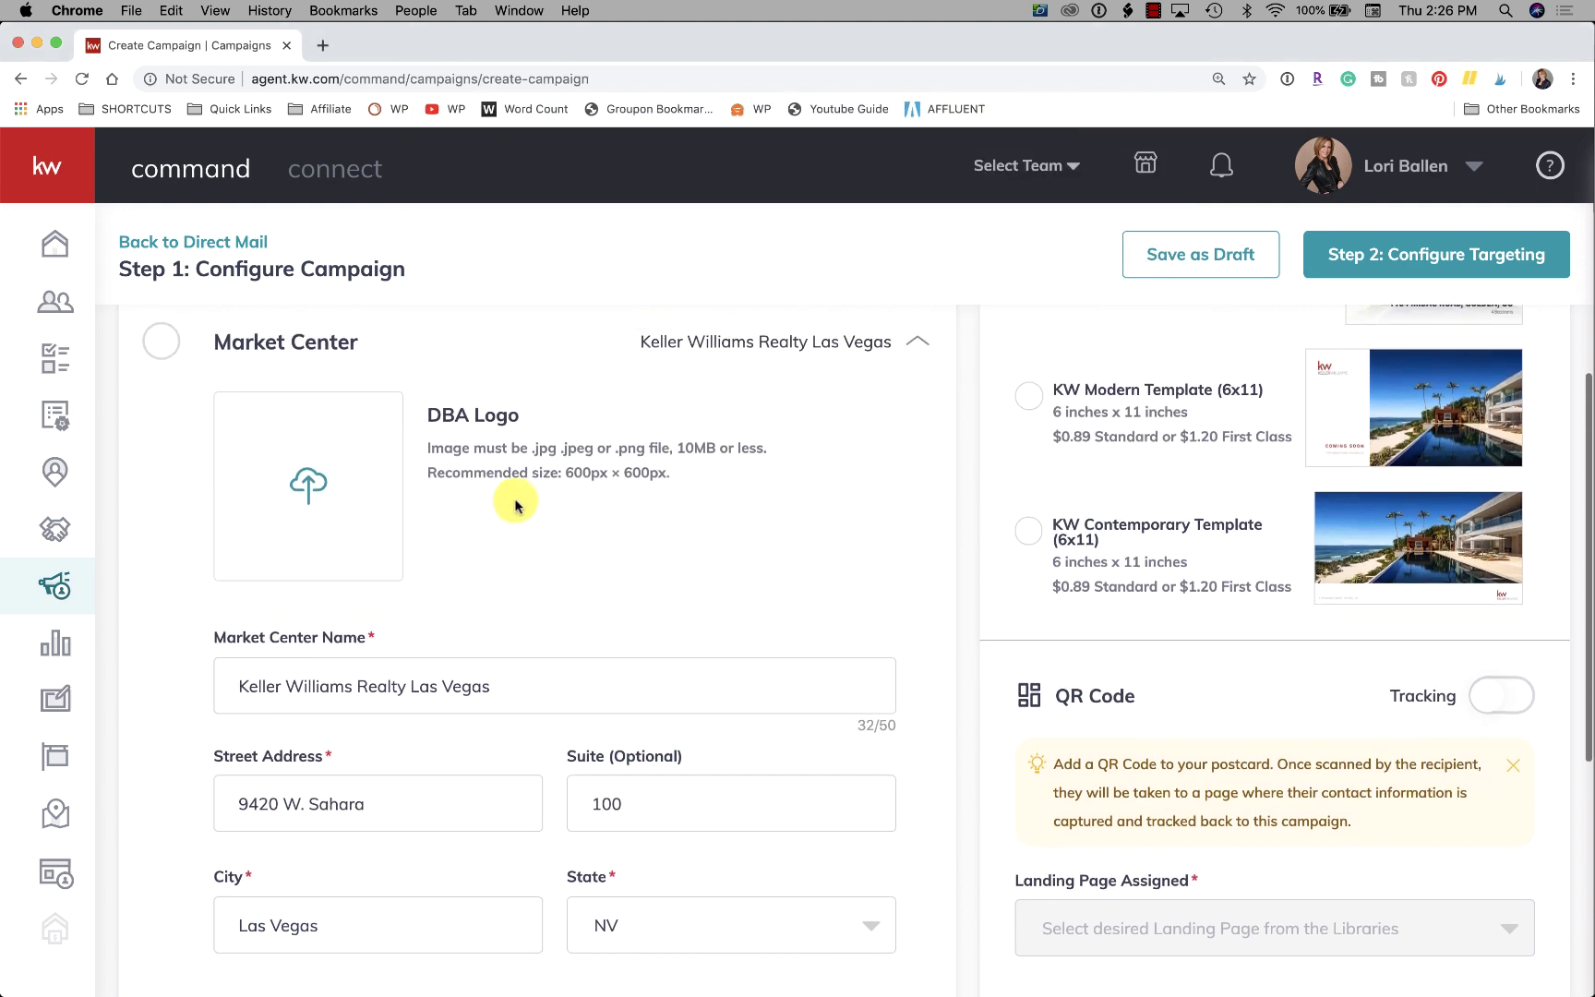
{"action": "left_click", "coordinate": [308, 491]}
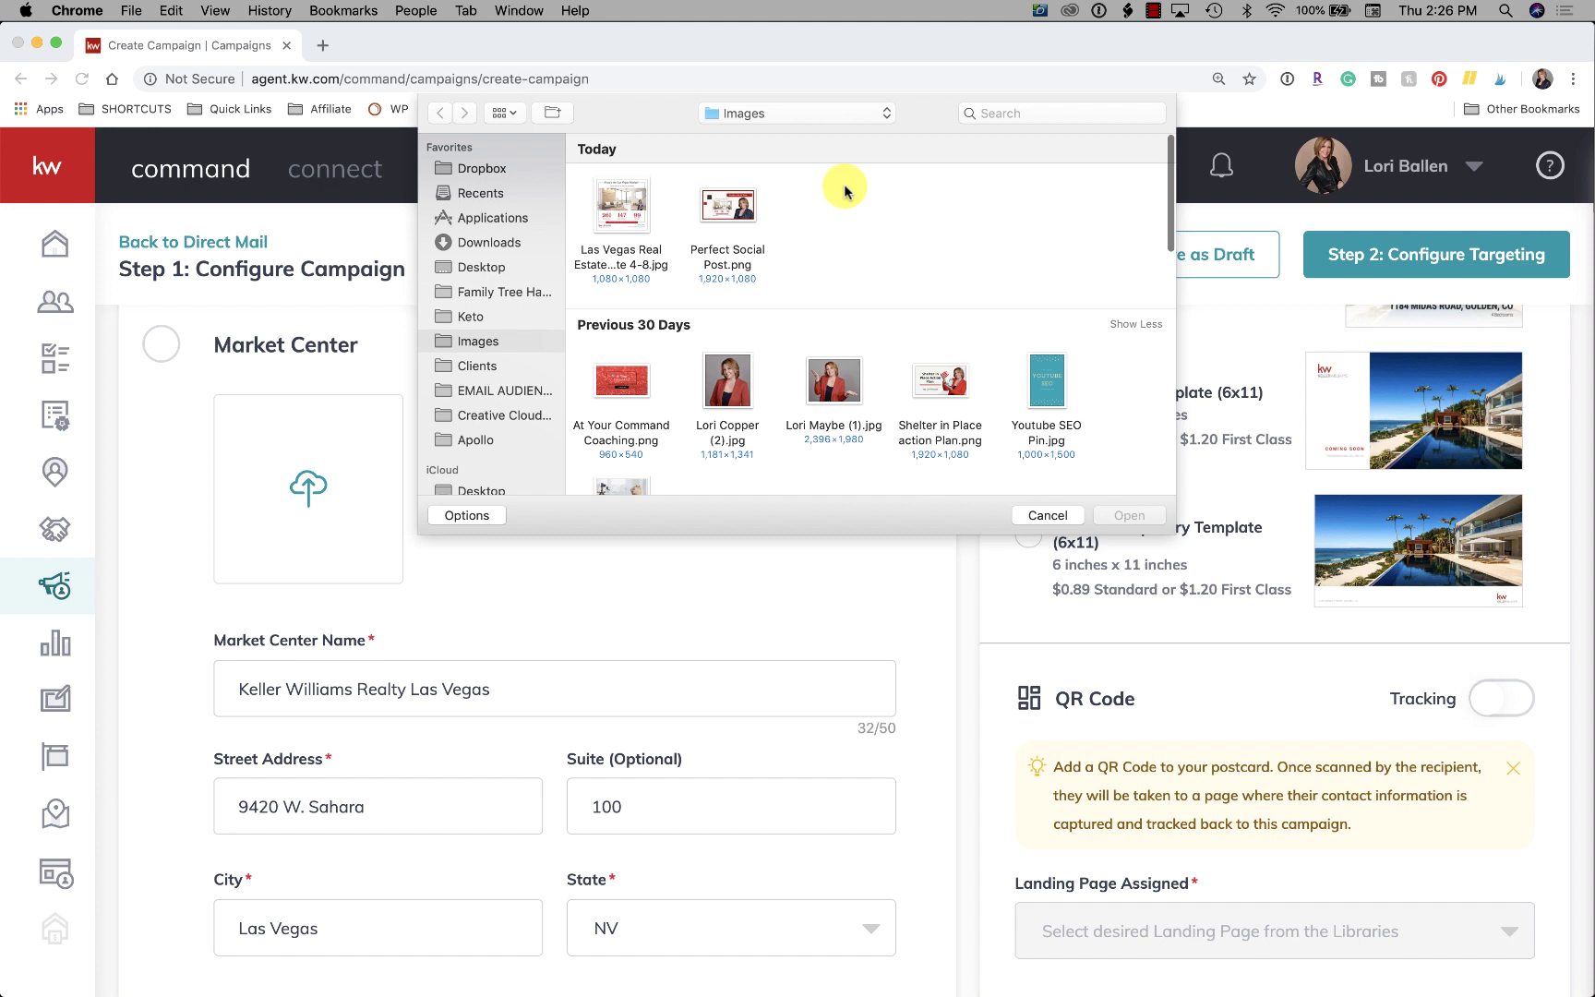
{"action": "type", "text": "logo"}
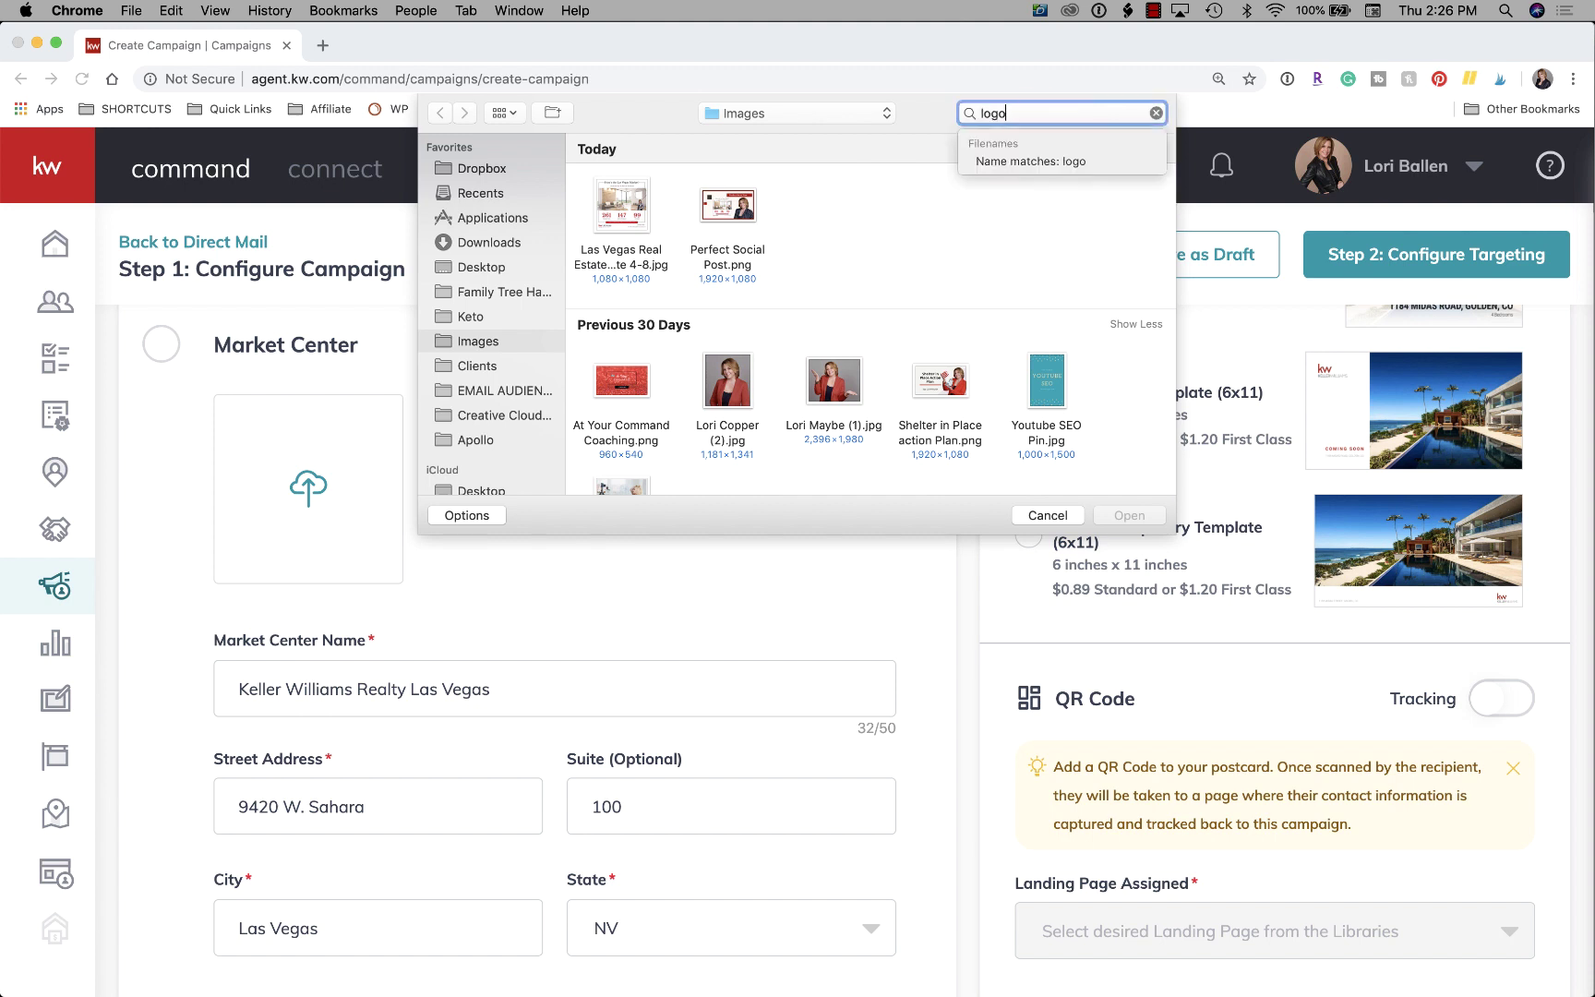
{"action": "key", "text": "Return"}
{"action": "left_click", "coordinate": [612, 252]}
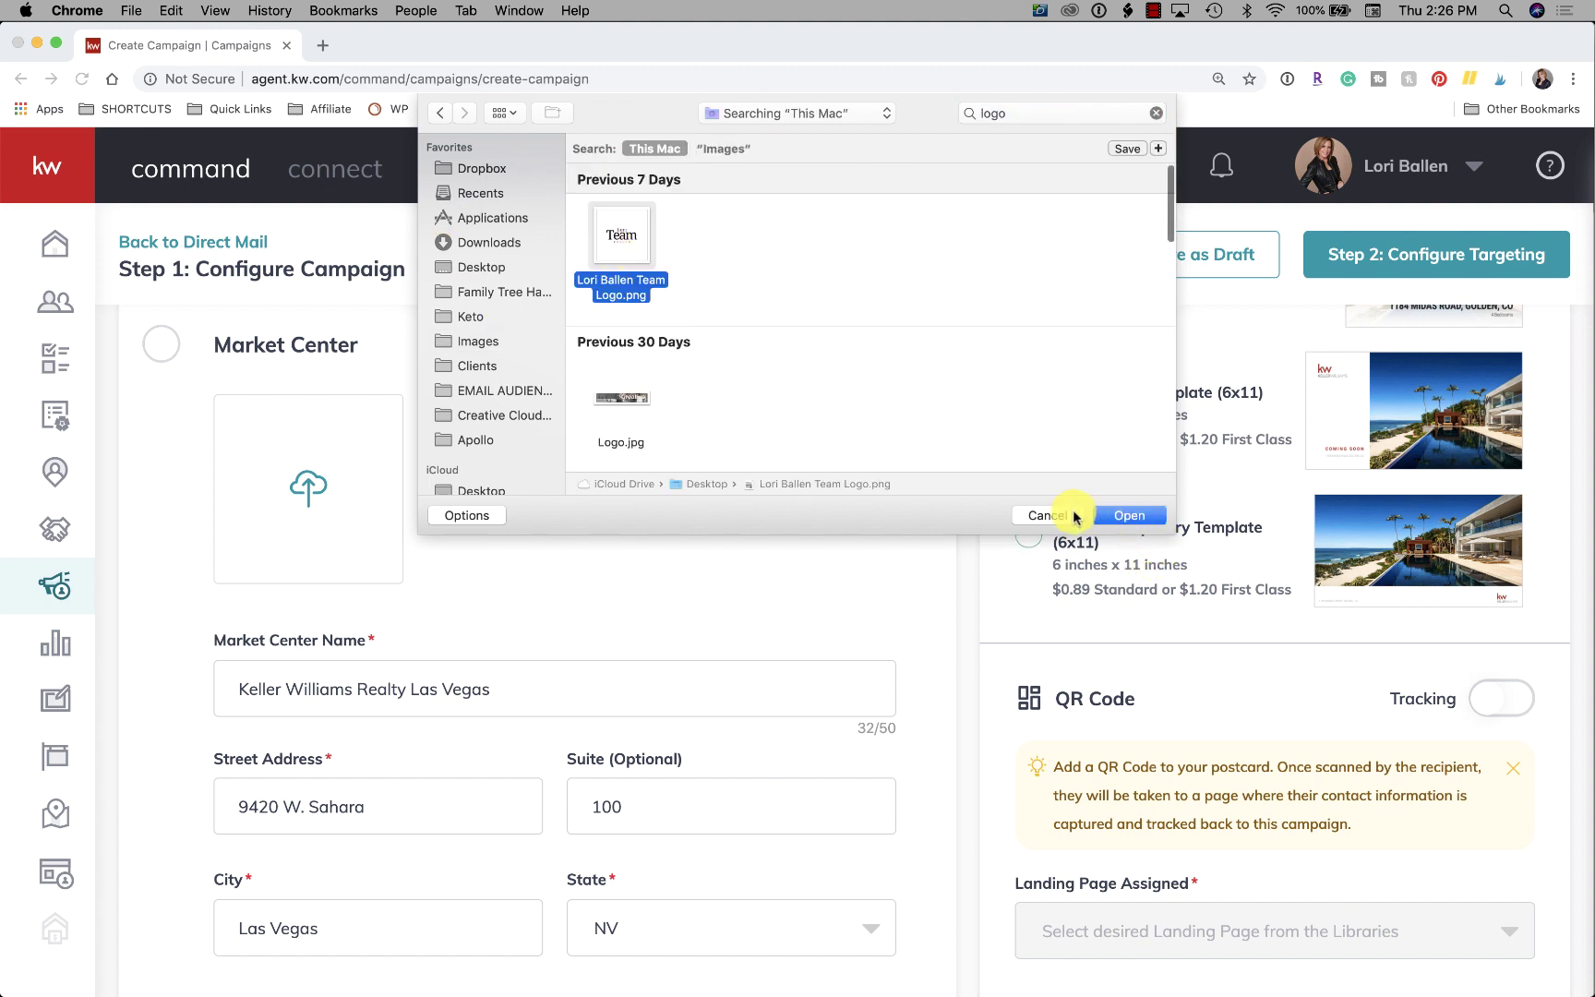
{"action": "left_click", "coordinate": [1130, 515]}
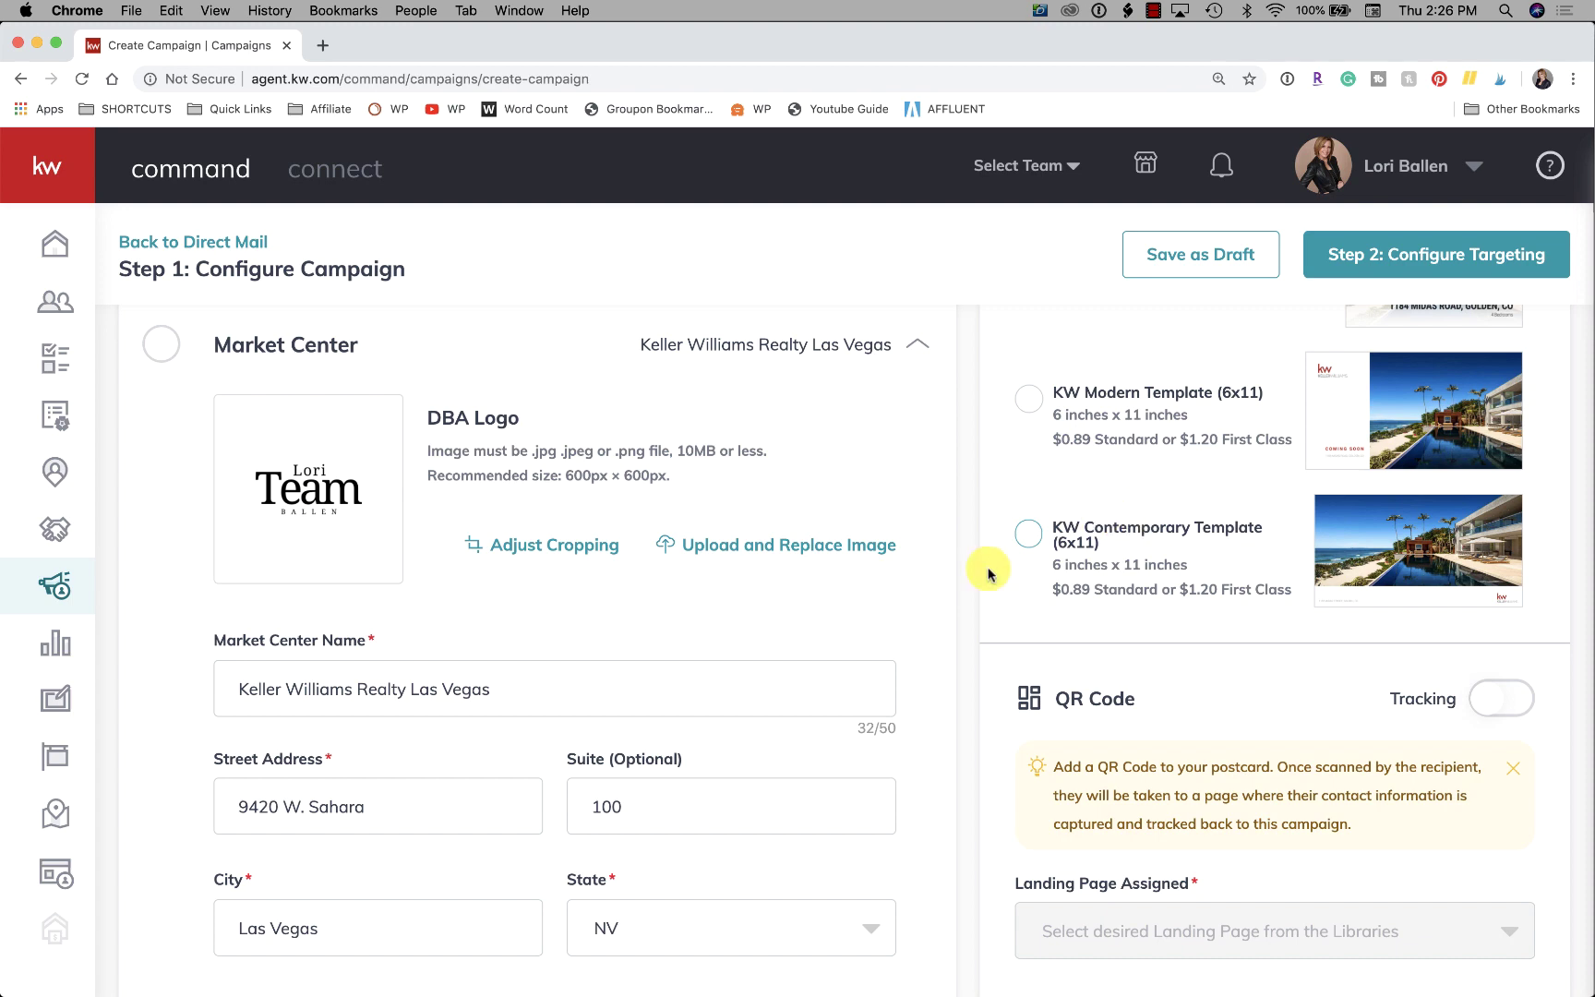
Trim the crop box to the Lori Ballen Team logo's edges on all four sides and save.
{"action": "left_click", "coordinate": [607, 551]}
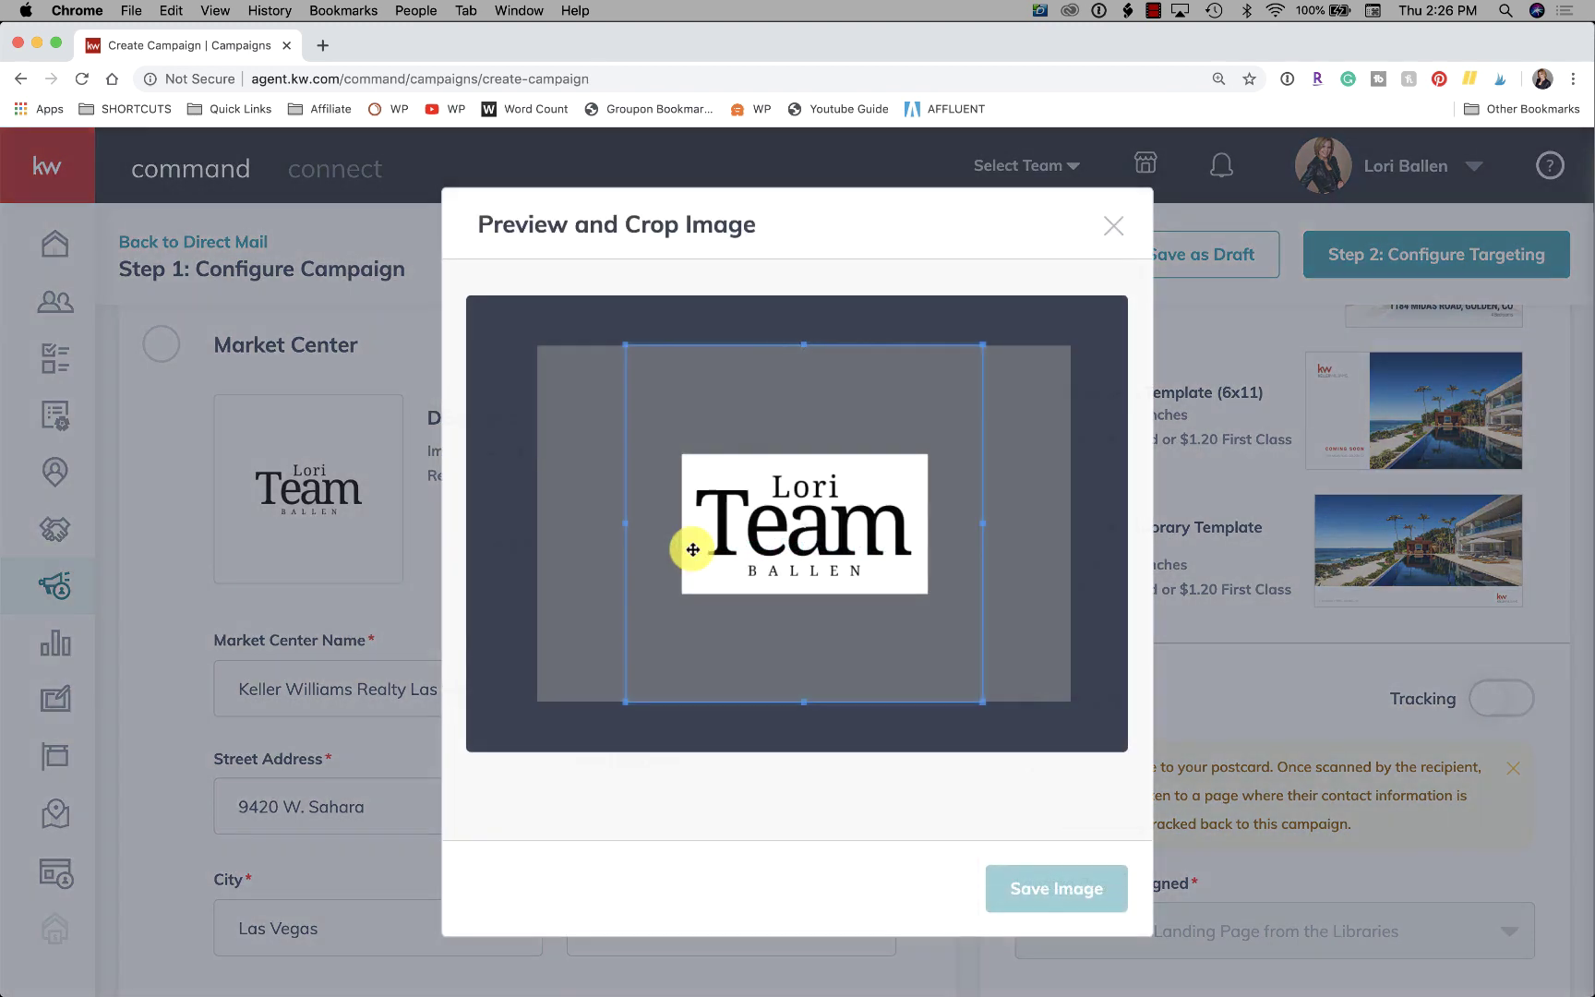
{"action": "left_click_drag", "start_coordinate": [804, 700], "coordinate": [815, 596]}
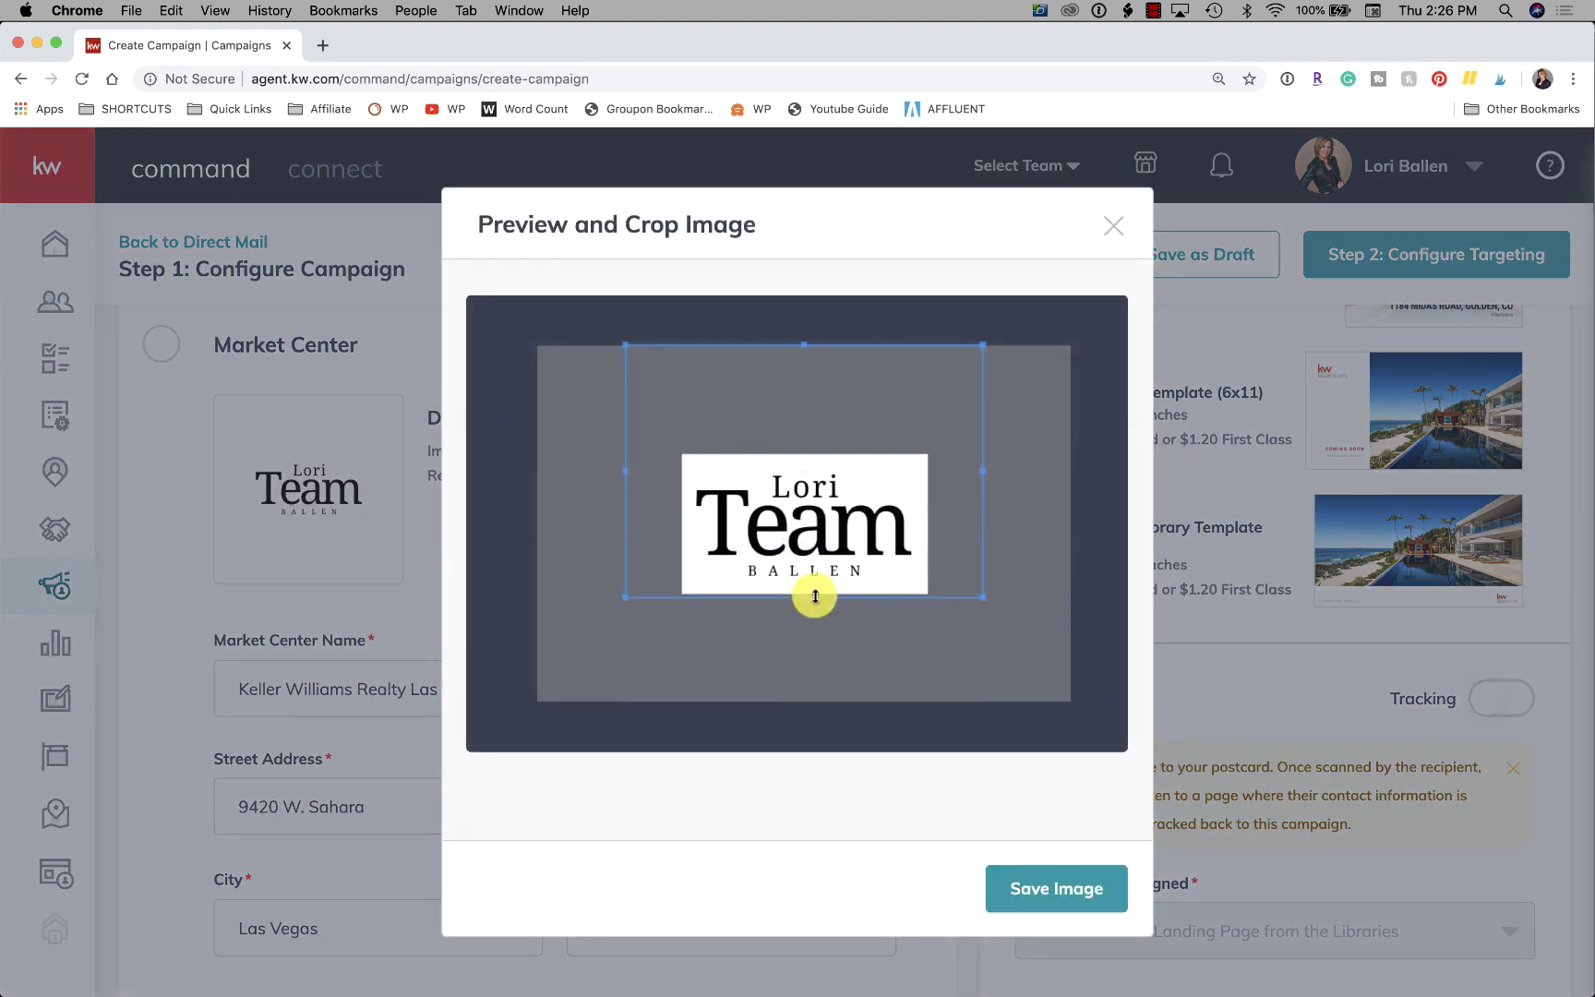
{"action": "left_click_drag", "start_coordinate": [632, 474], "coordinate": [675, 474]}
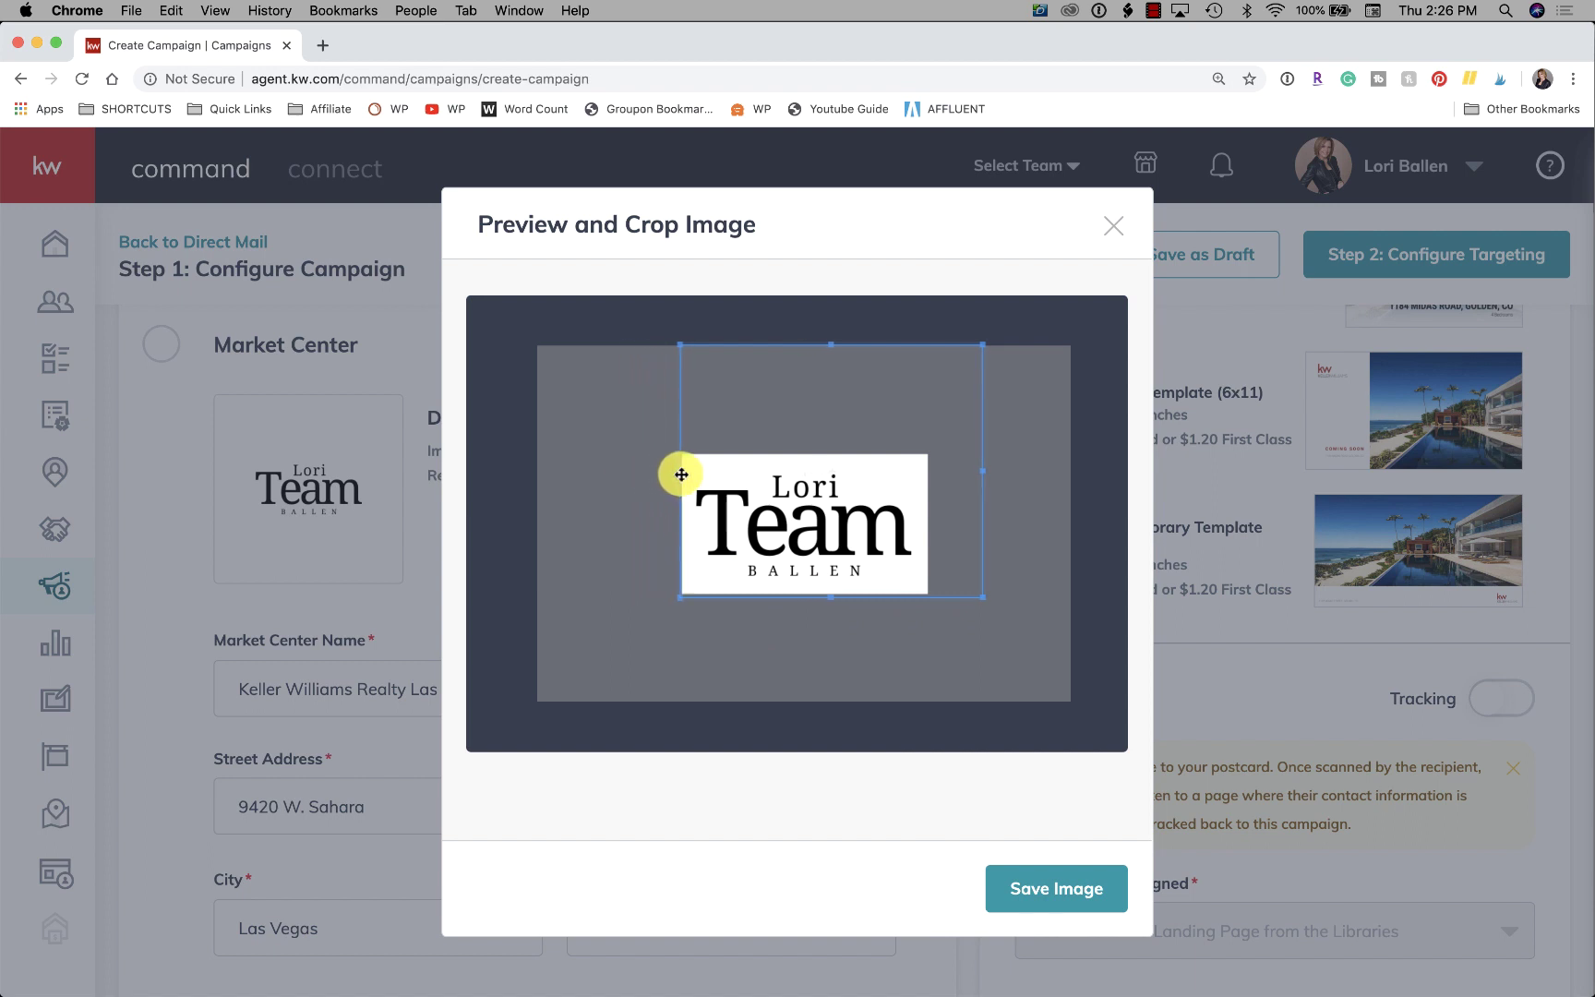
{"action": "left_click_drag", "start_coordinate": [835, 346], "coordinate": [830, 455]}
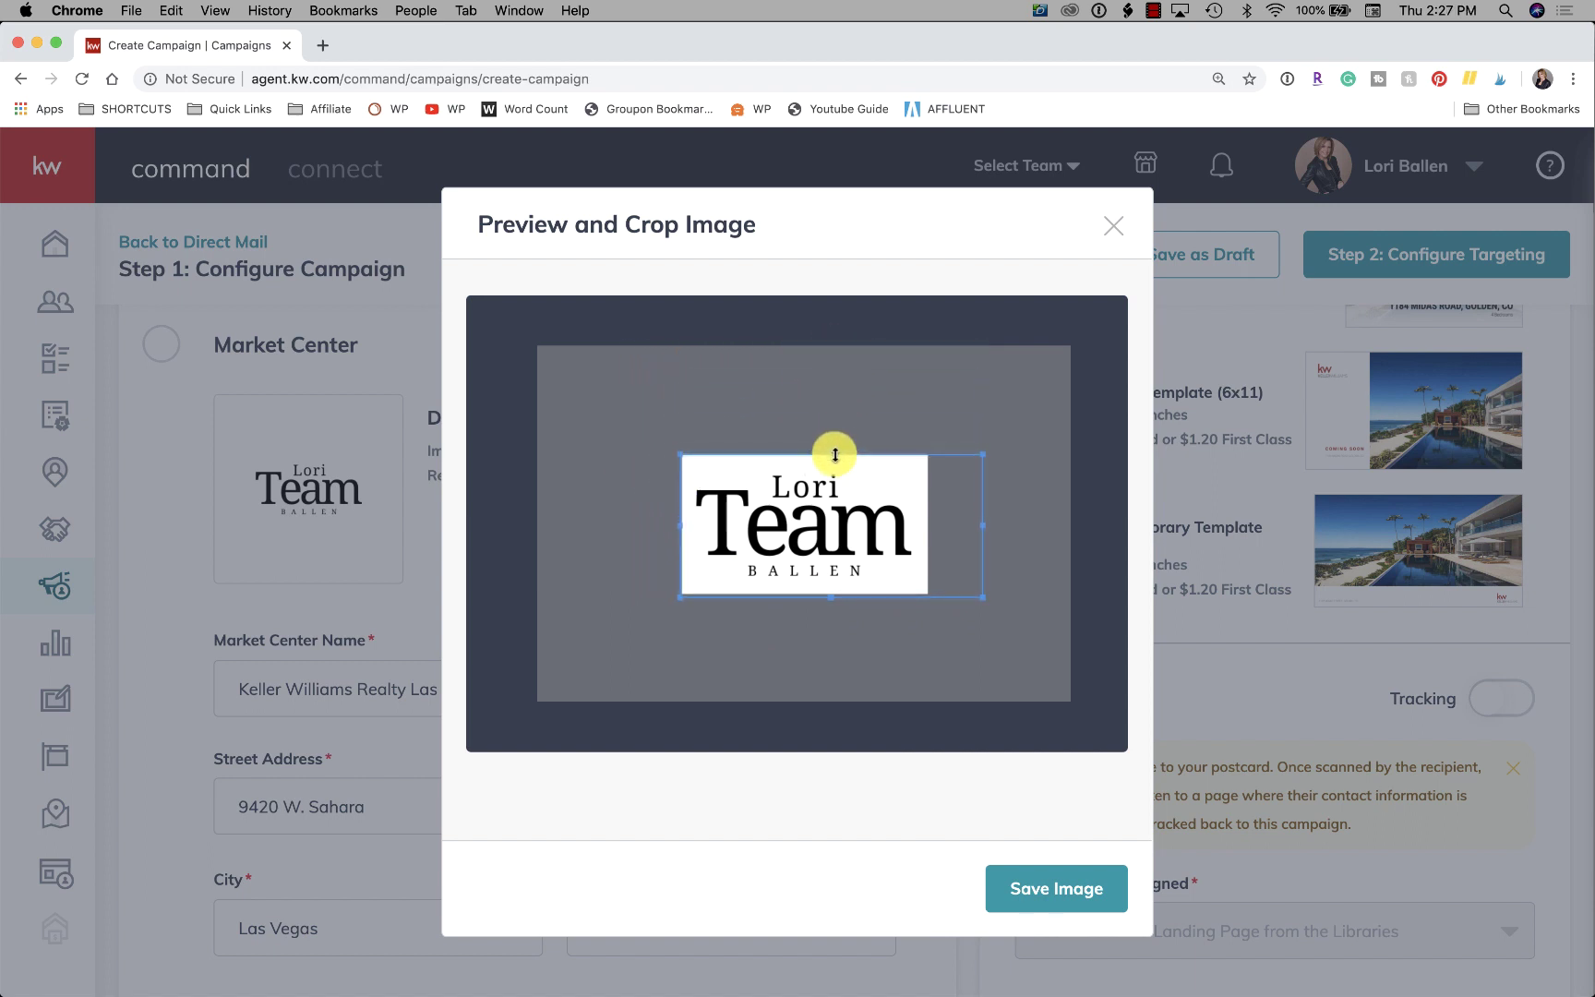
{"action": "left_click_drag", "start_coordinate": [979, 527], "coordinate": [921, 527]}
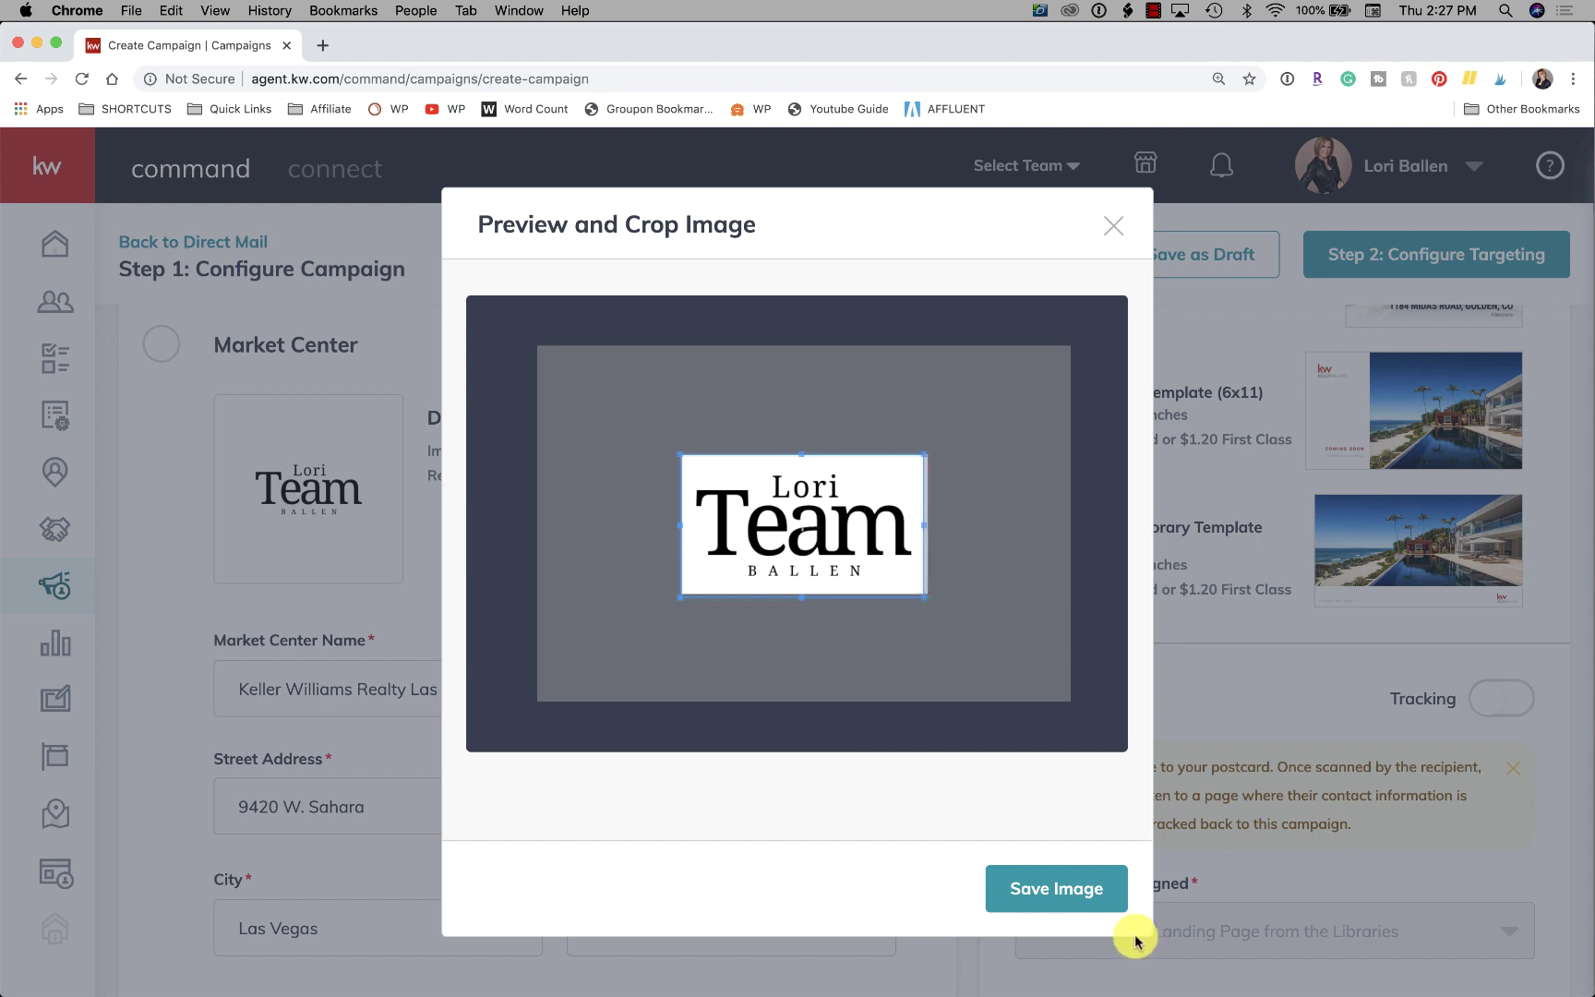
{"action": "left_click", "coordinate": [1094, 889]}
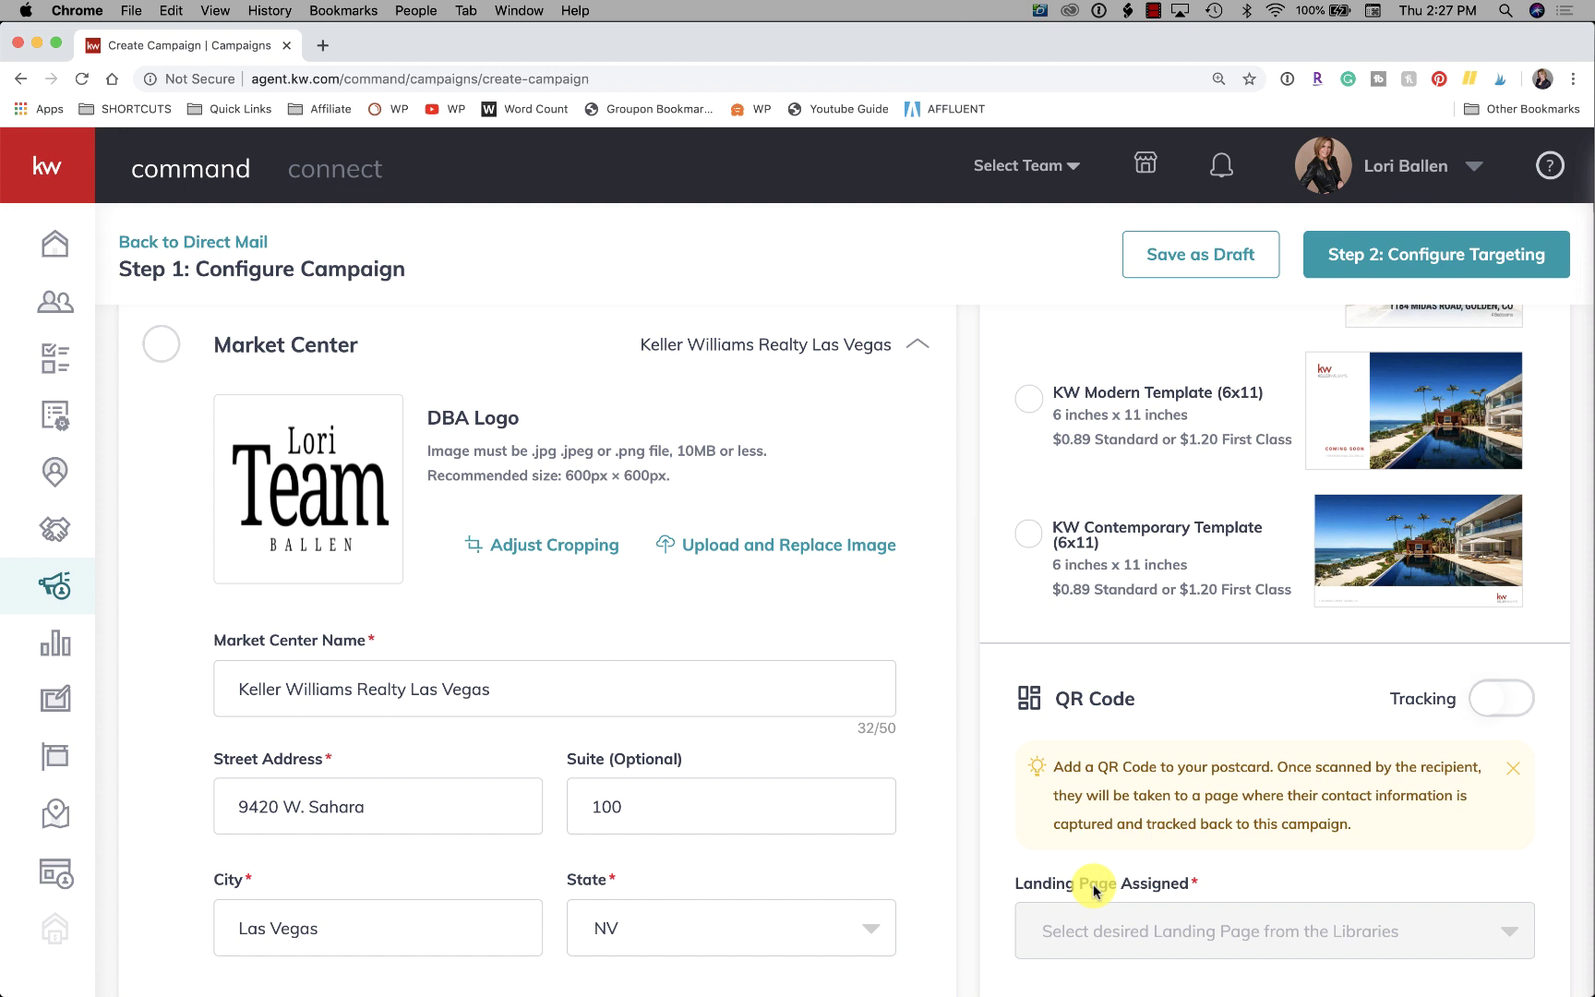
{"action": "scroll", "coordinate": [1094, 889], "scroll_direction": "down", "scroll_amount": 1}
{"action": "scroll", "coordinate": [1076, 883], "scroll_direction": "down", "scroll_amount": 2}
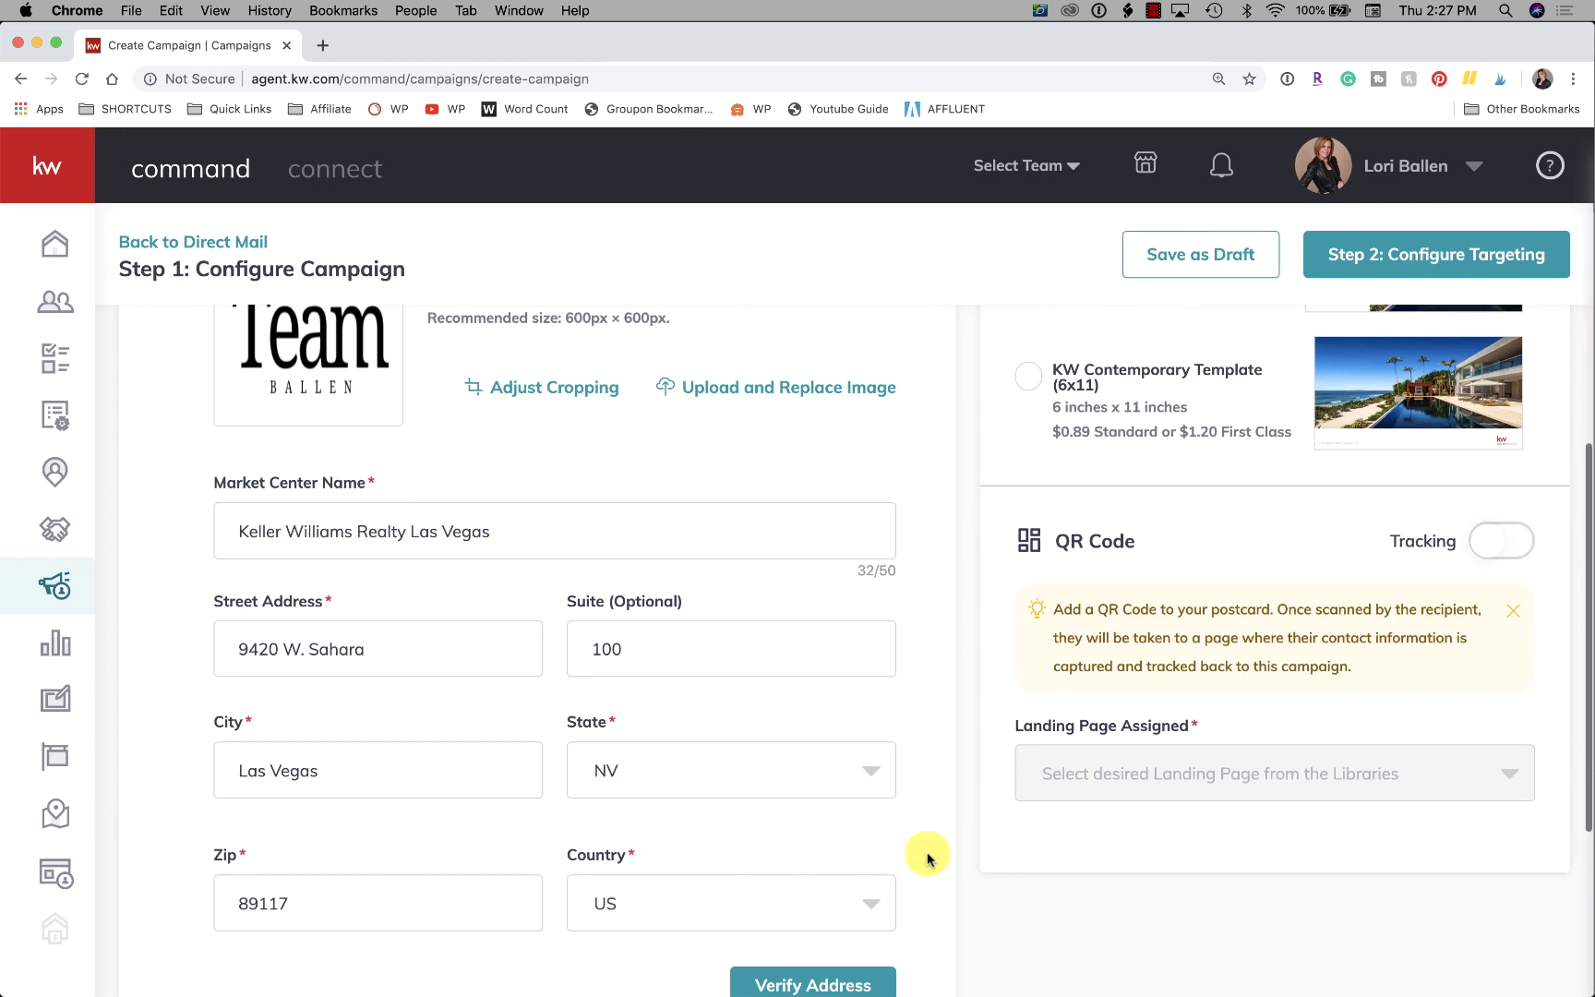
{"action": "scroll", "coordinate": [880, 758], "scroll_direction": "down", "scroll_amount": 3}
{"action": "left_click", "coordinate": [817, 698]}
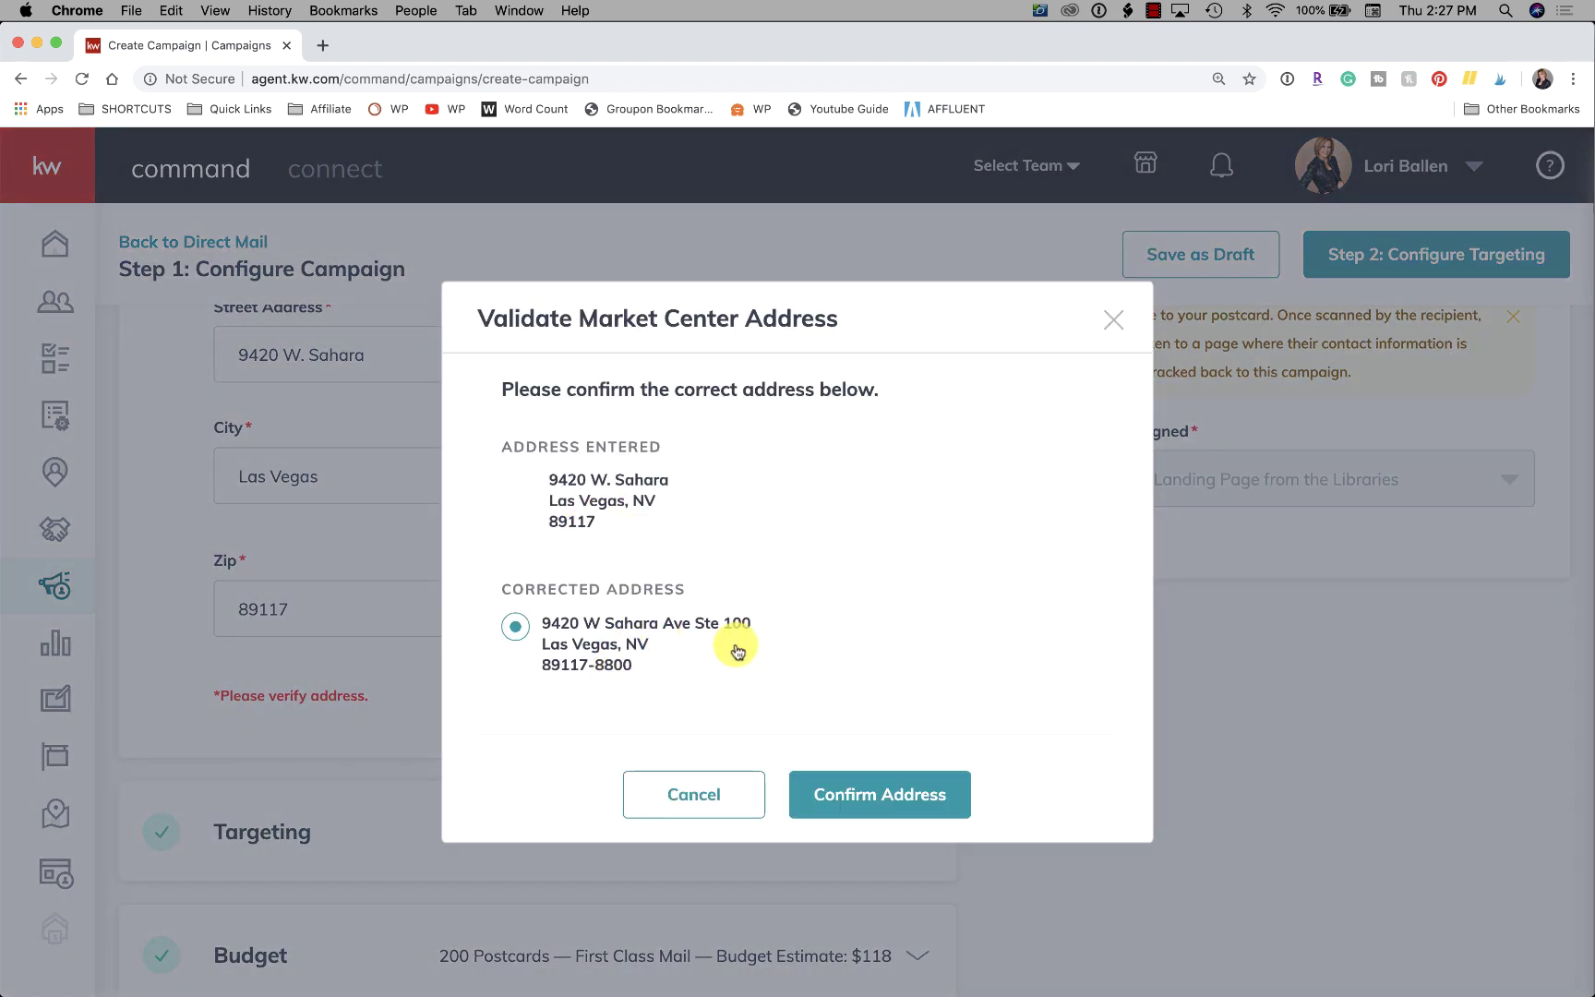
{"action": "left_click", "coordinate": [877, 794]}
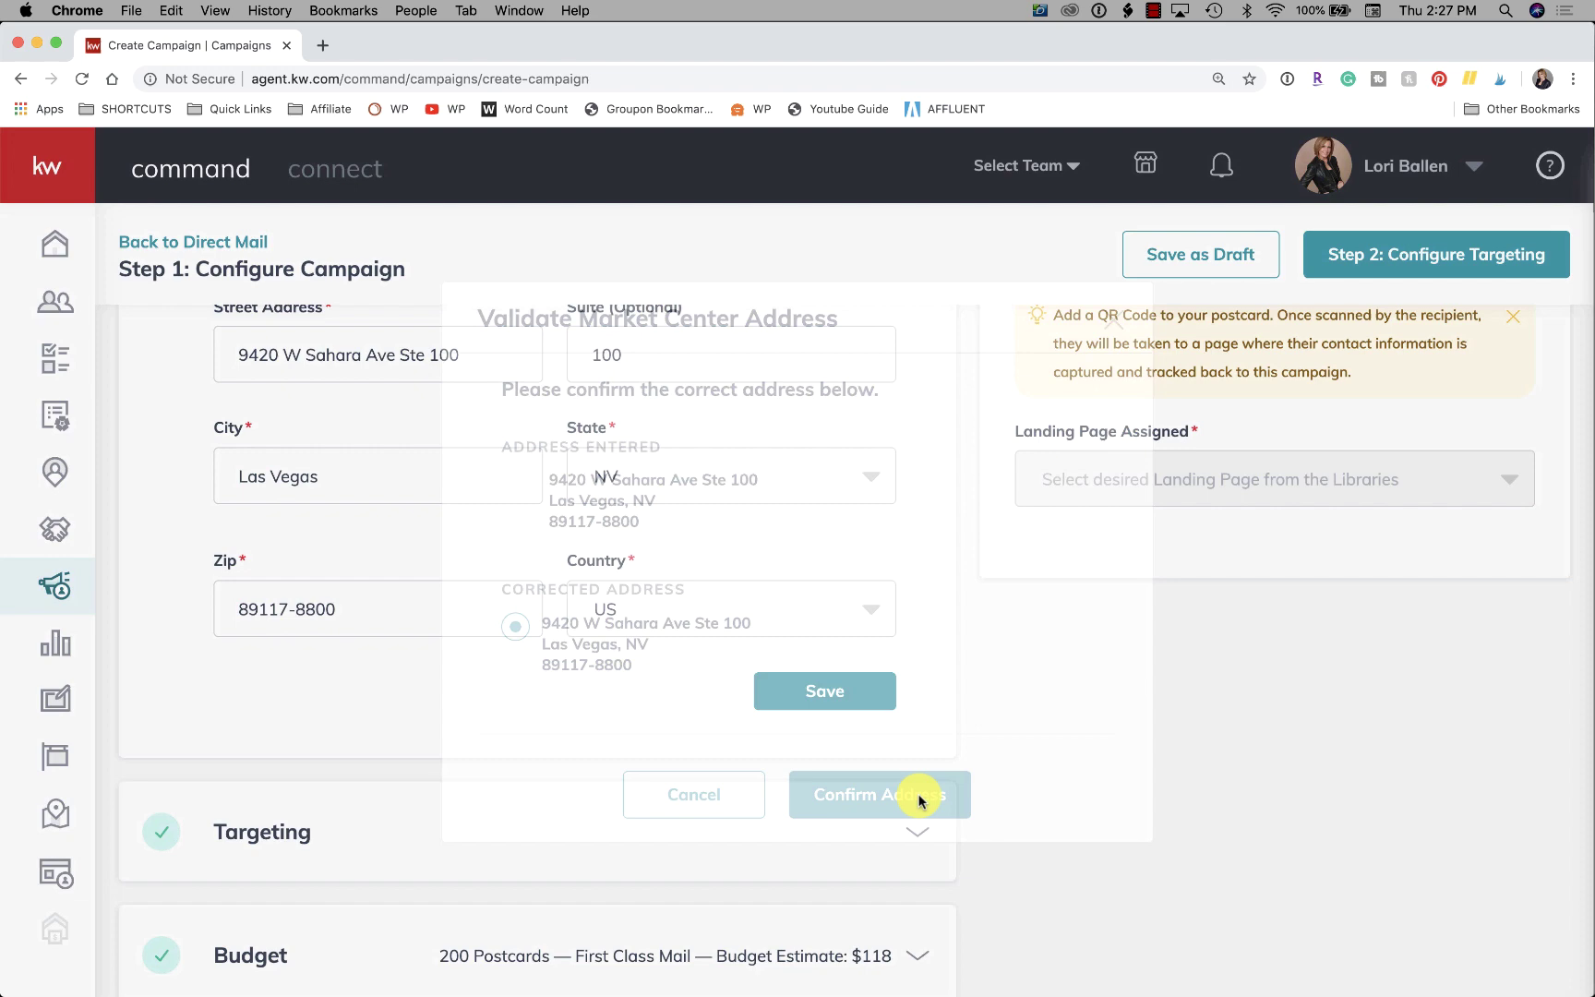
{"action": "scroll", "coordinate": [686, 598], "scroll_direction": "up", "scroll_amount": 4}
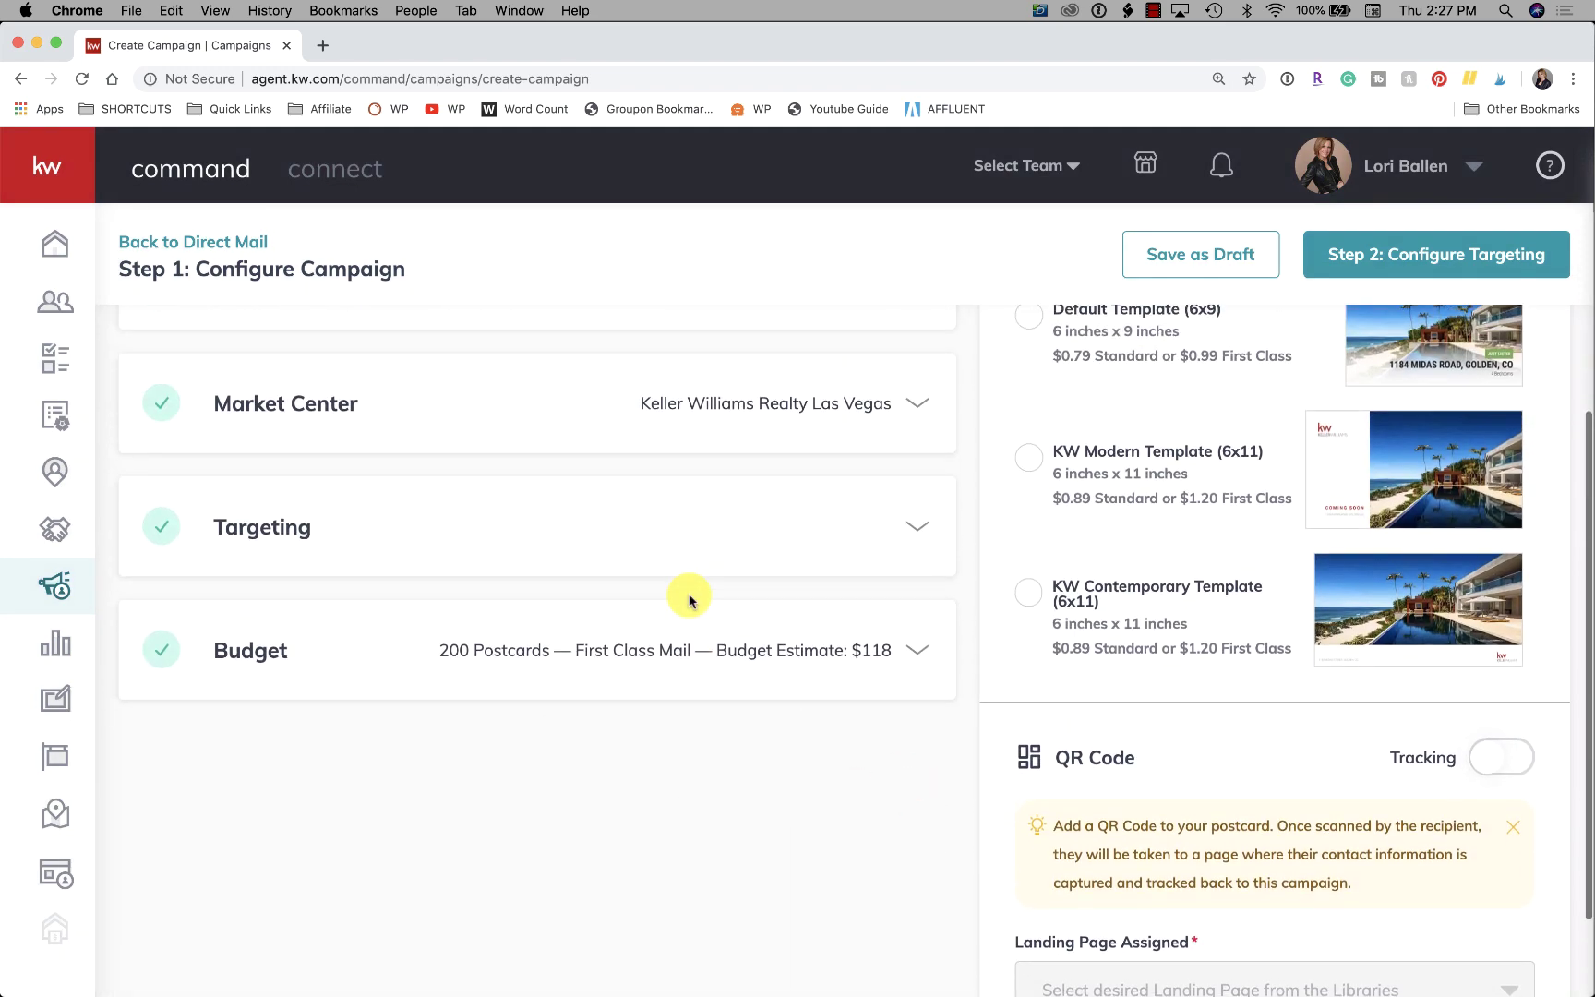
{"action": "scroll", "coordinate": [688, 600], "scroll_direction": "down", "scroll_amount": 1}
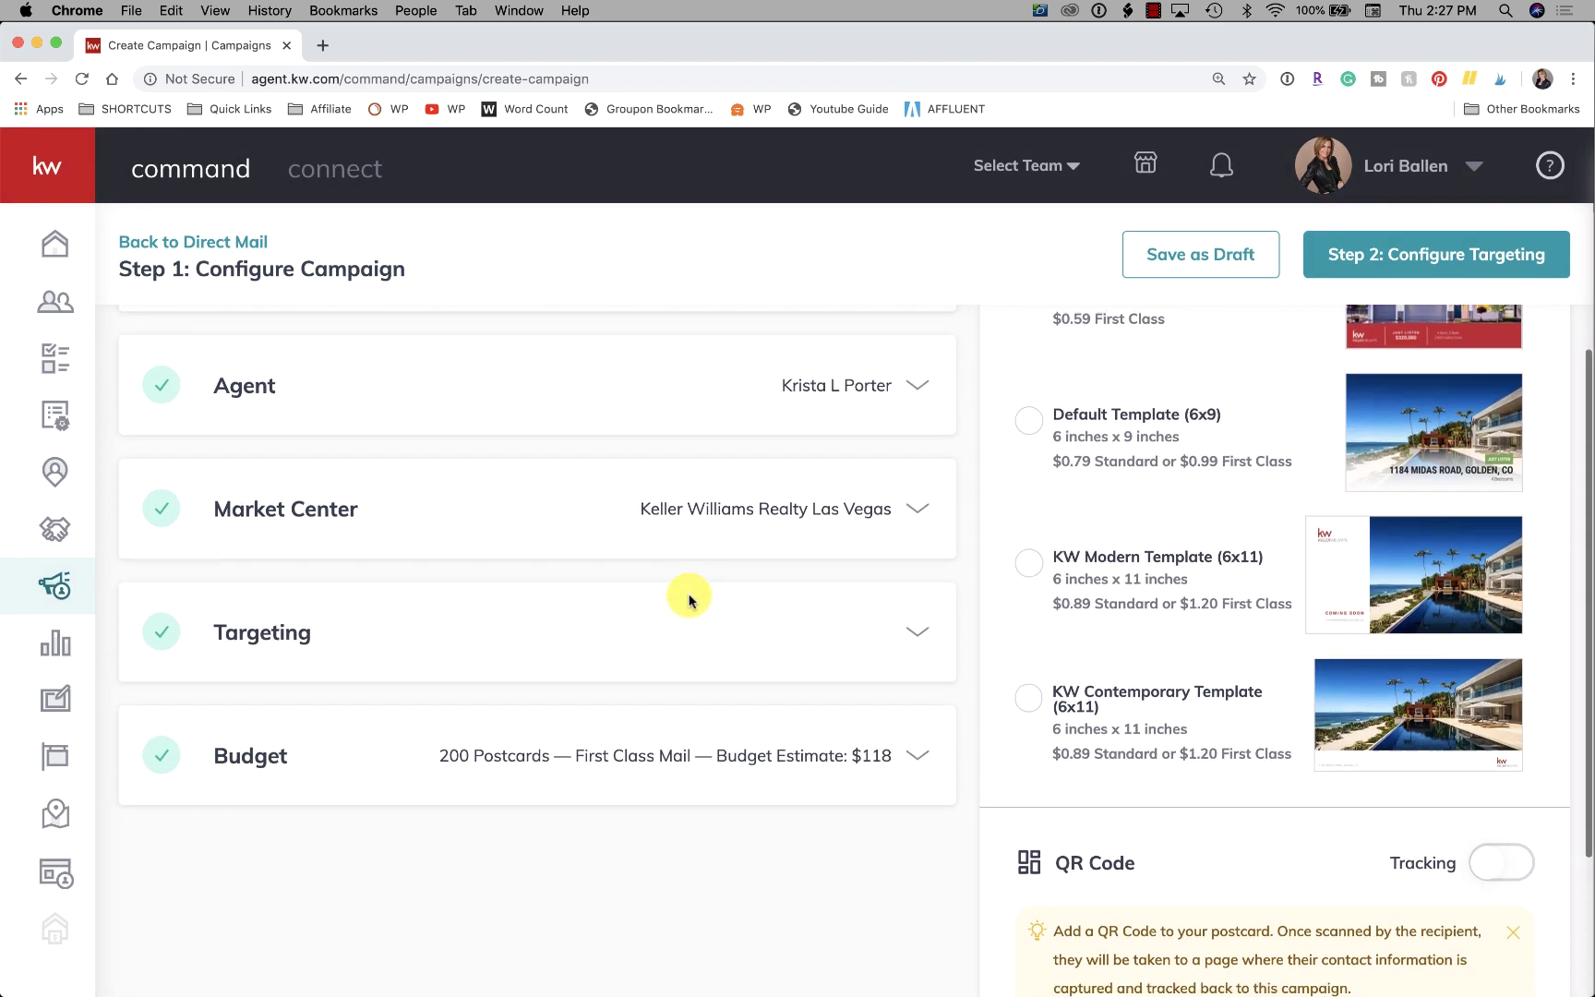
Try Target my Database, then switch back to Local Targeting and save Targeting.
{"action": "left_click", "coordinate": [368, 646]}
{"action": "scroll", "coordinate": [367, 646], "scroll_direction": "down", "scroll_amount": 2}
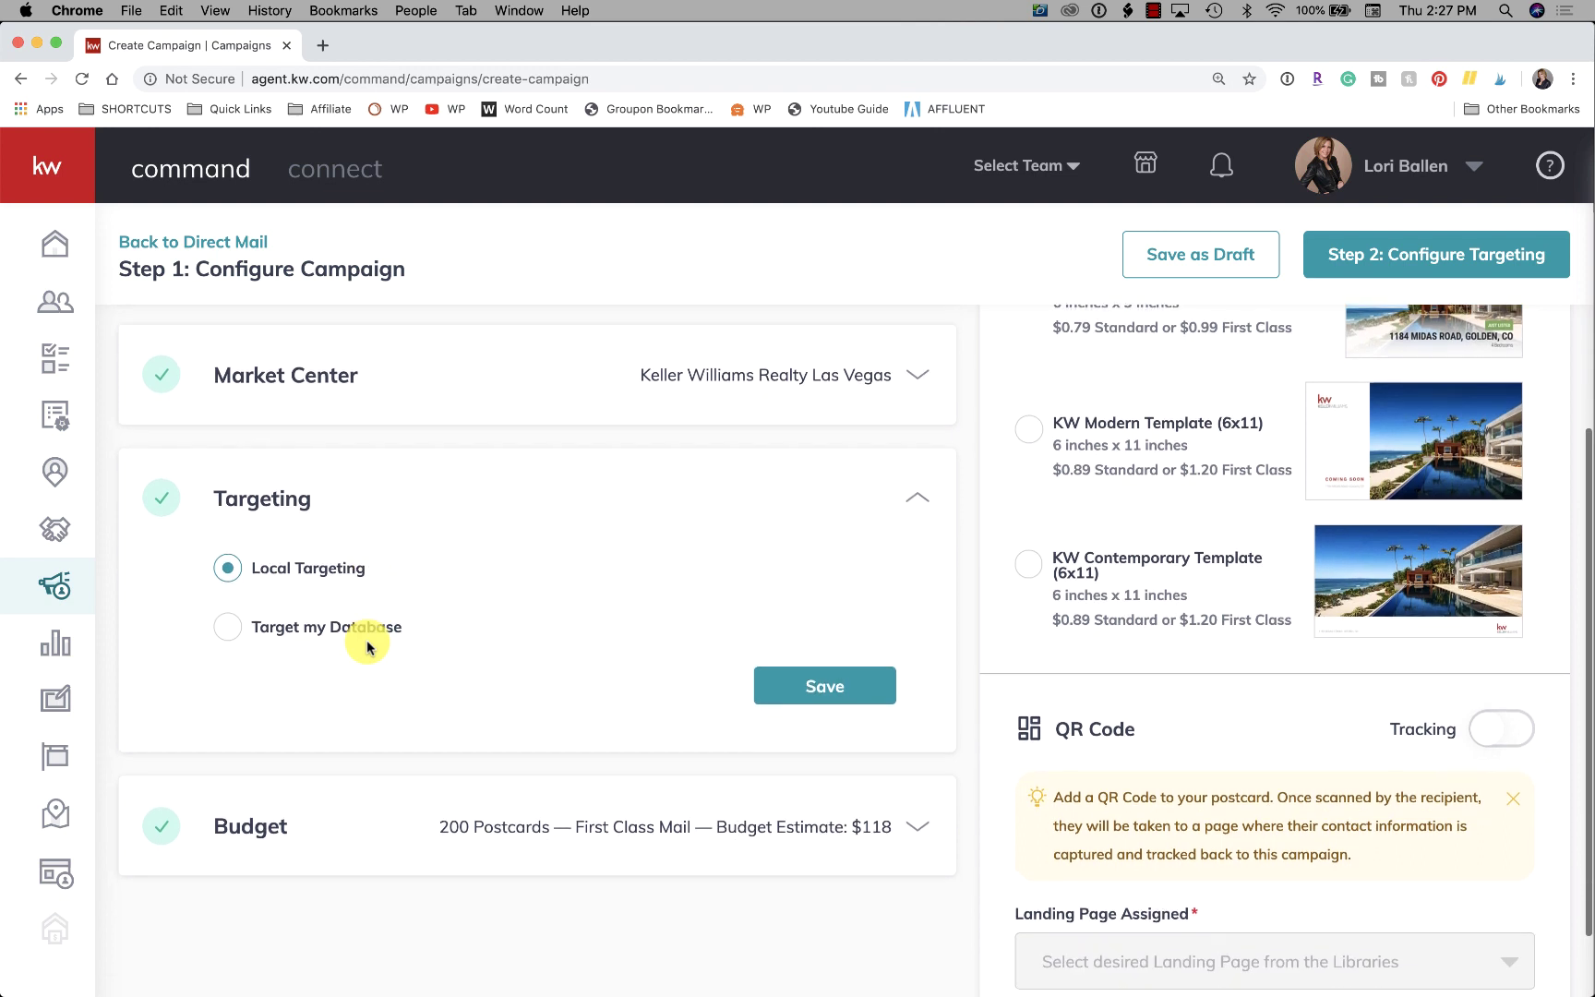
{"action": "scroll", "coordinate": [368, 646], "scroll_direction": "down", "scroll_amount": 1}
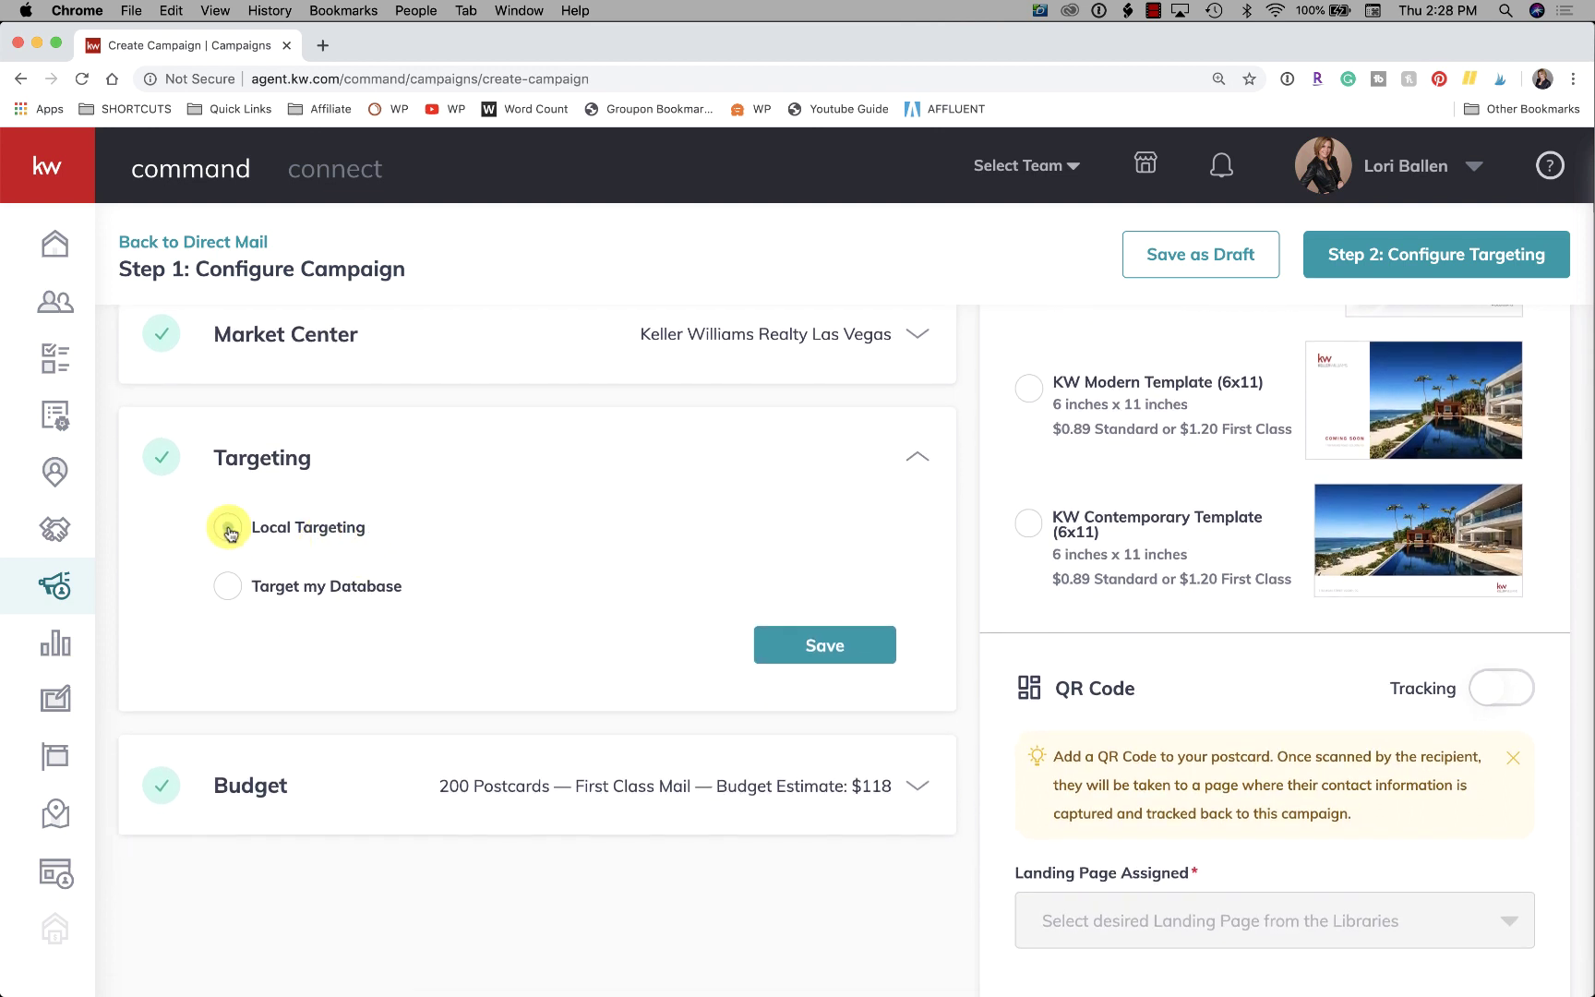
{"action": "left_click", "coordinate": [371, 592]}
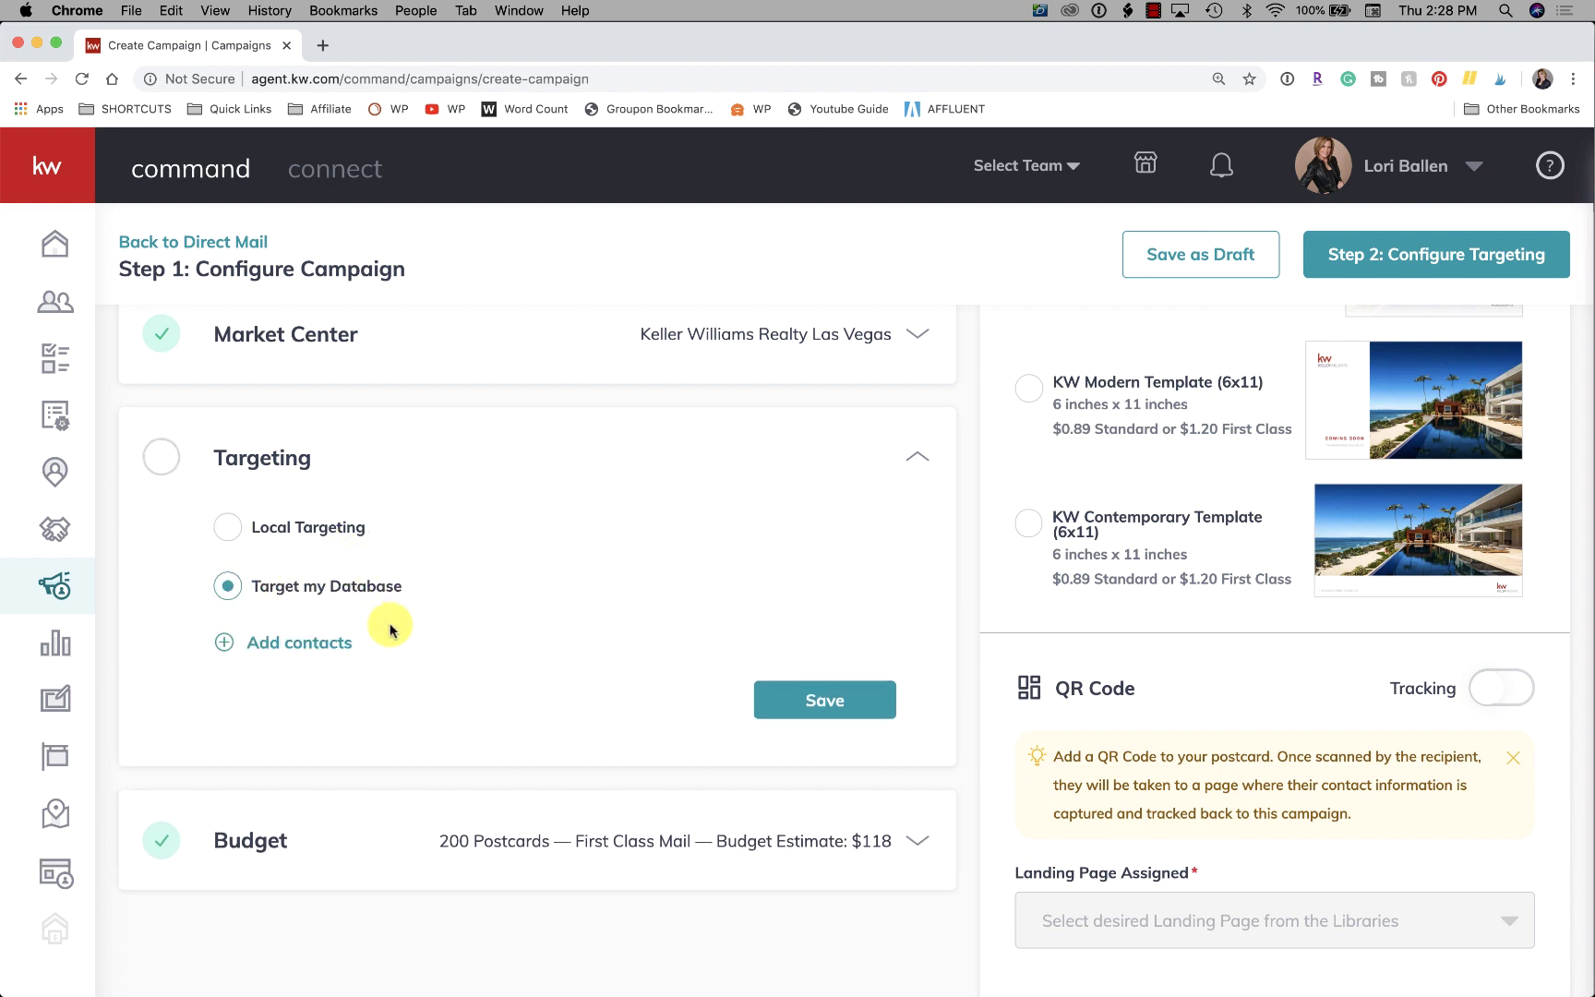
{"action": "left_click", "coordinate": [329, 527]}
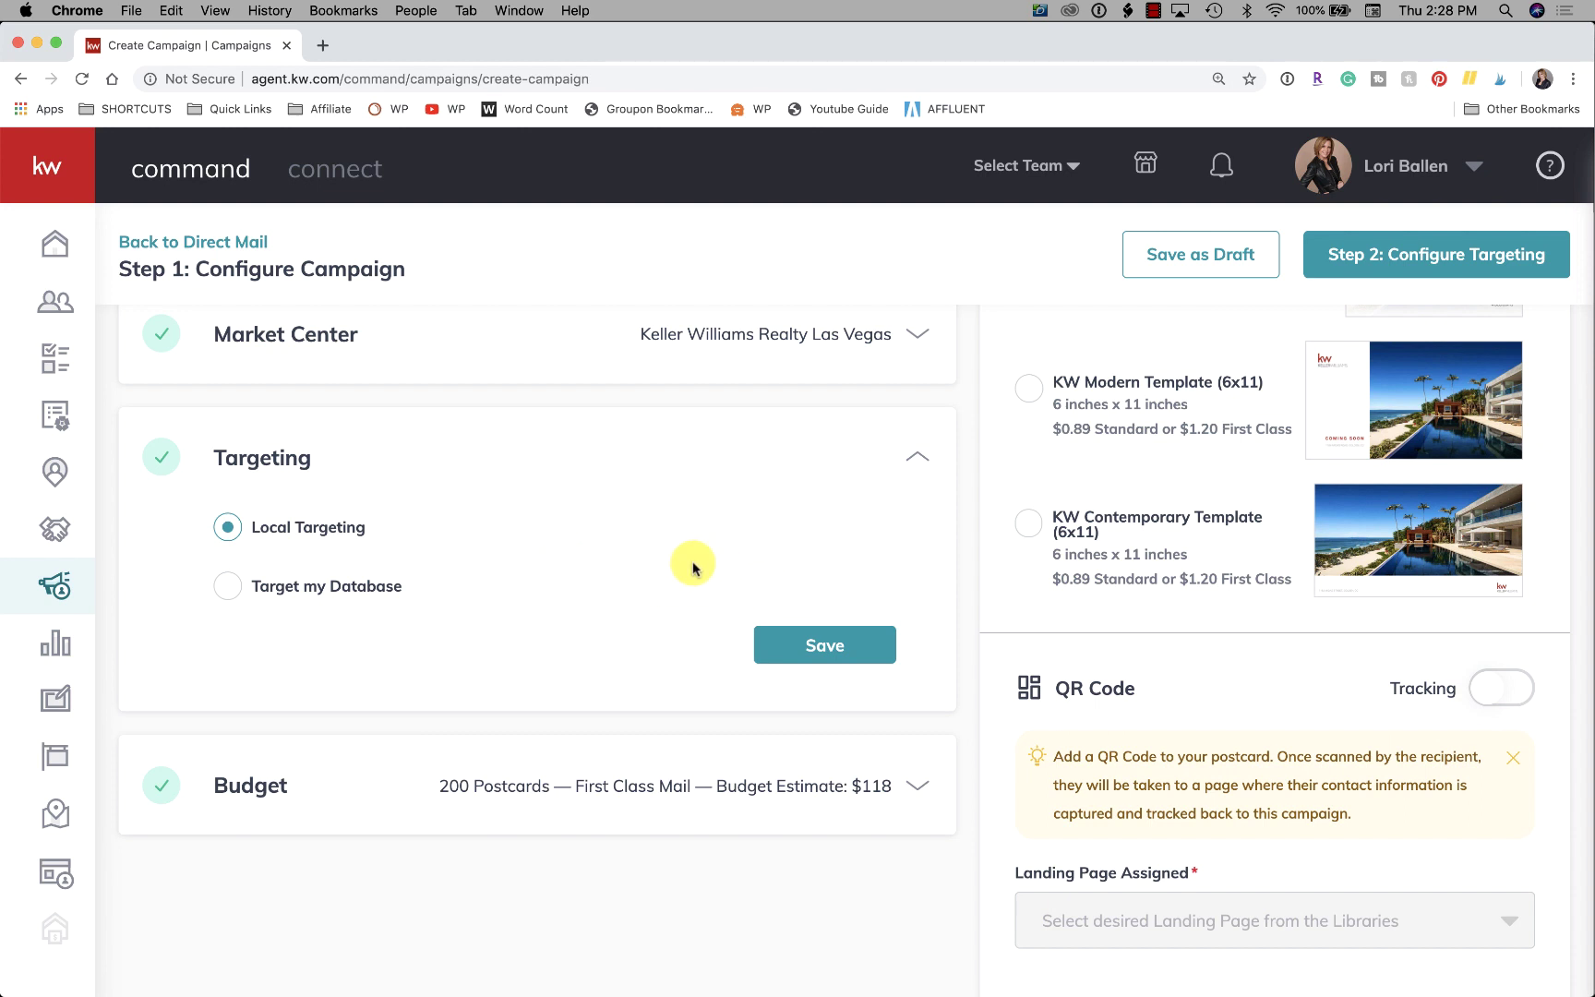
{"action": "left_click", "coordinate": [828, 642]}
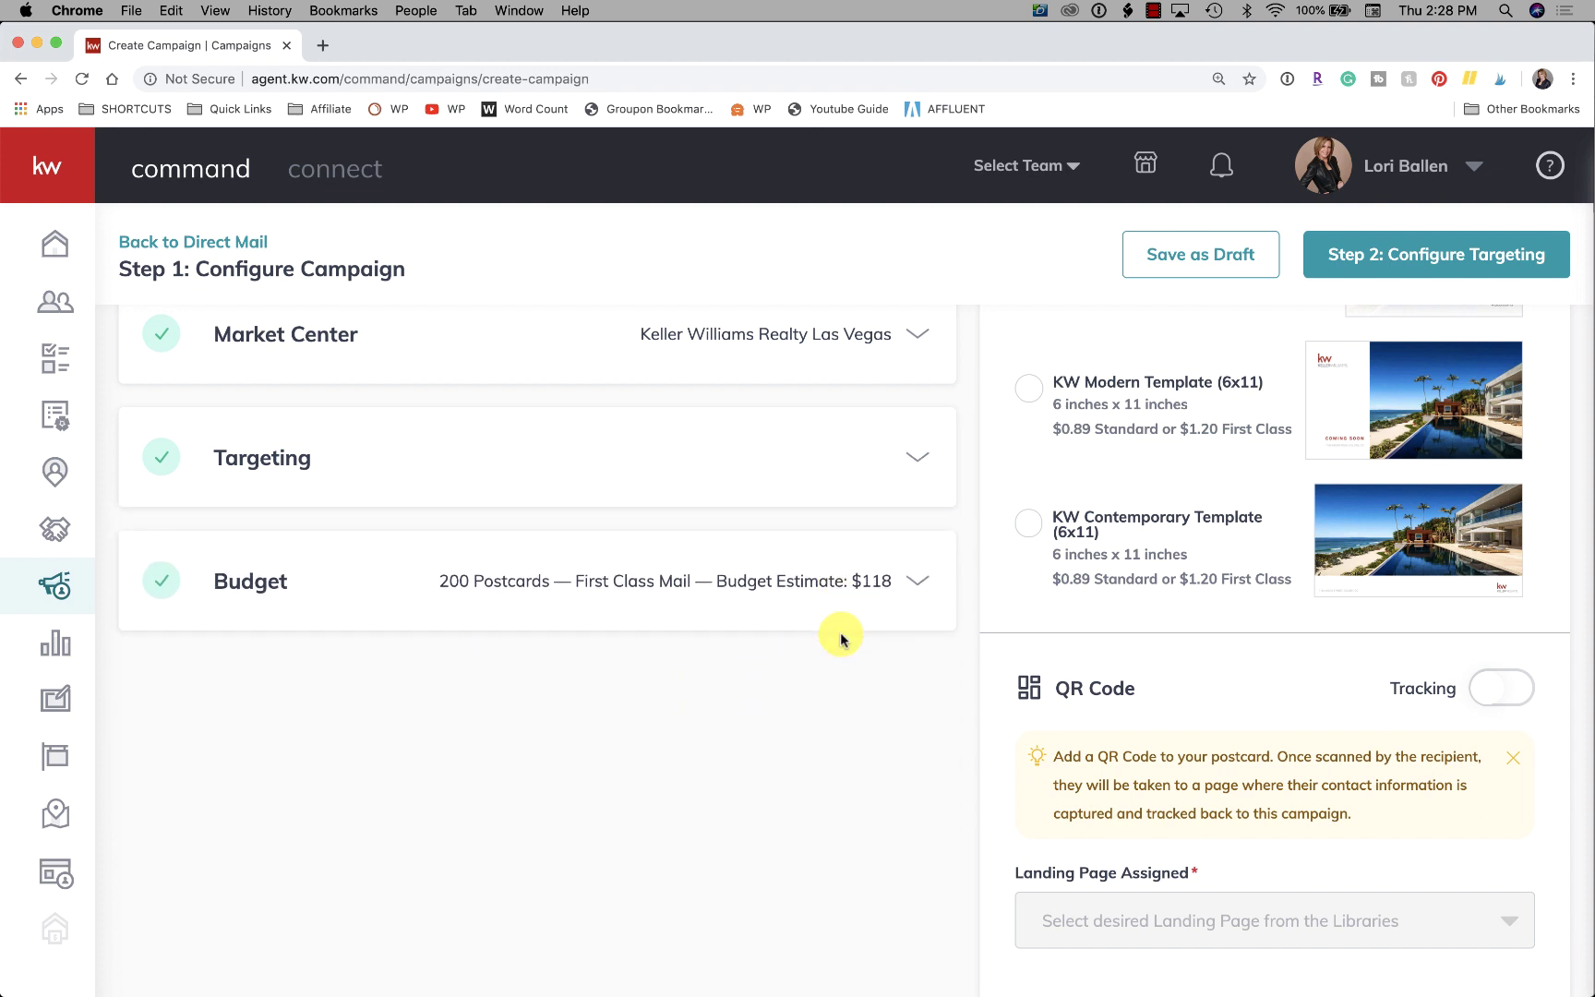
{"action": "scroll", "coordinate": [698, 529], "scroll_direction": "down", "scroll_amount": 1}
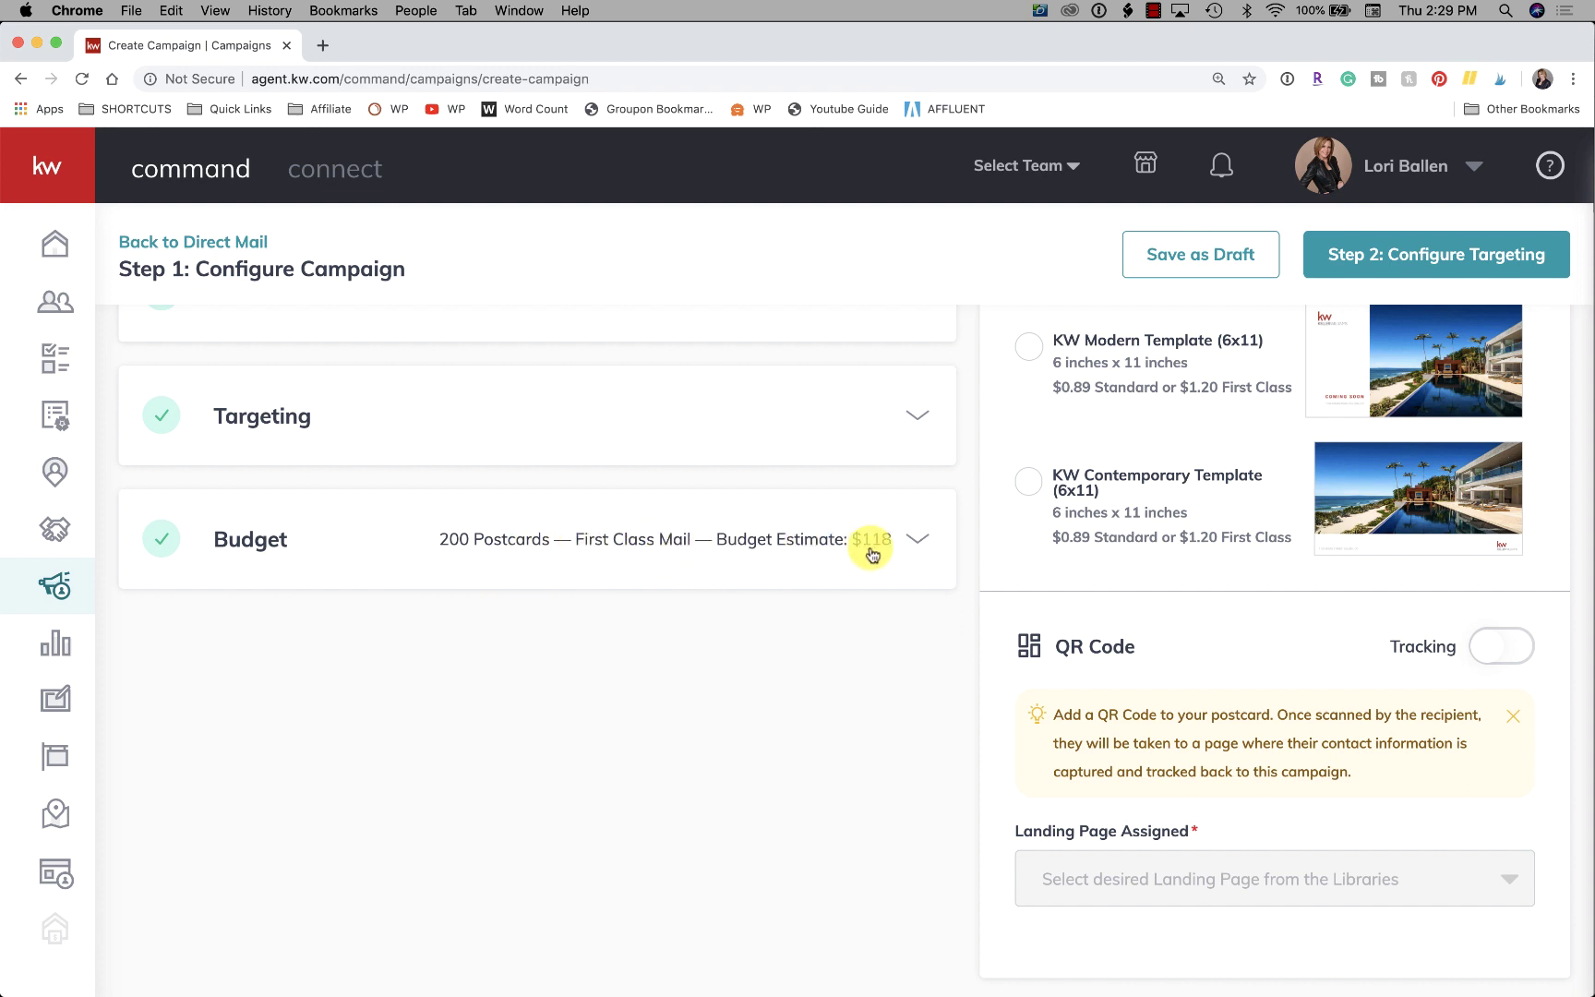
Keep First Class postage, change the quantity from 500 back to 200 postcards, and save the budget.
{"action": "left_click", "coordinate": [474, 548]}
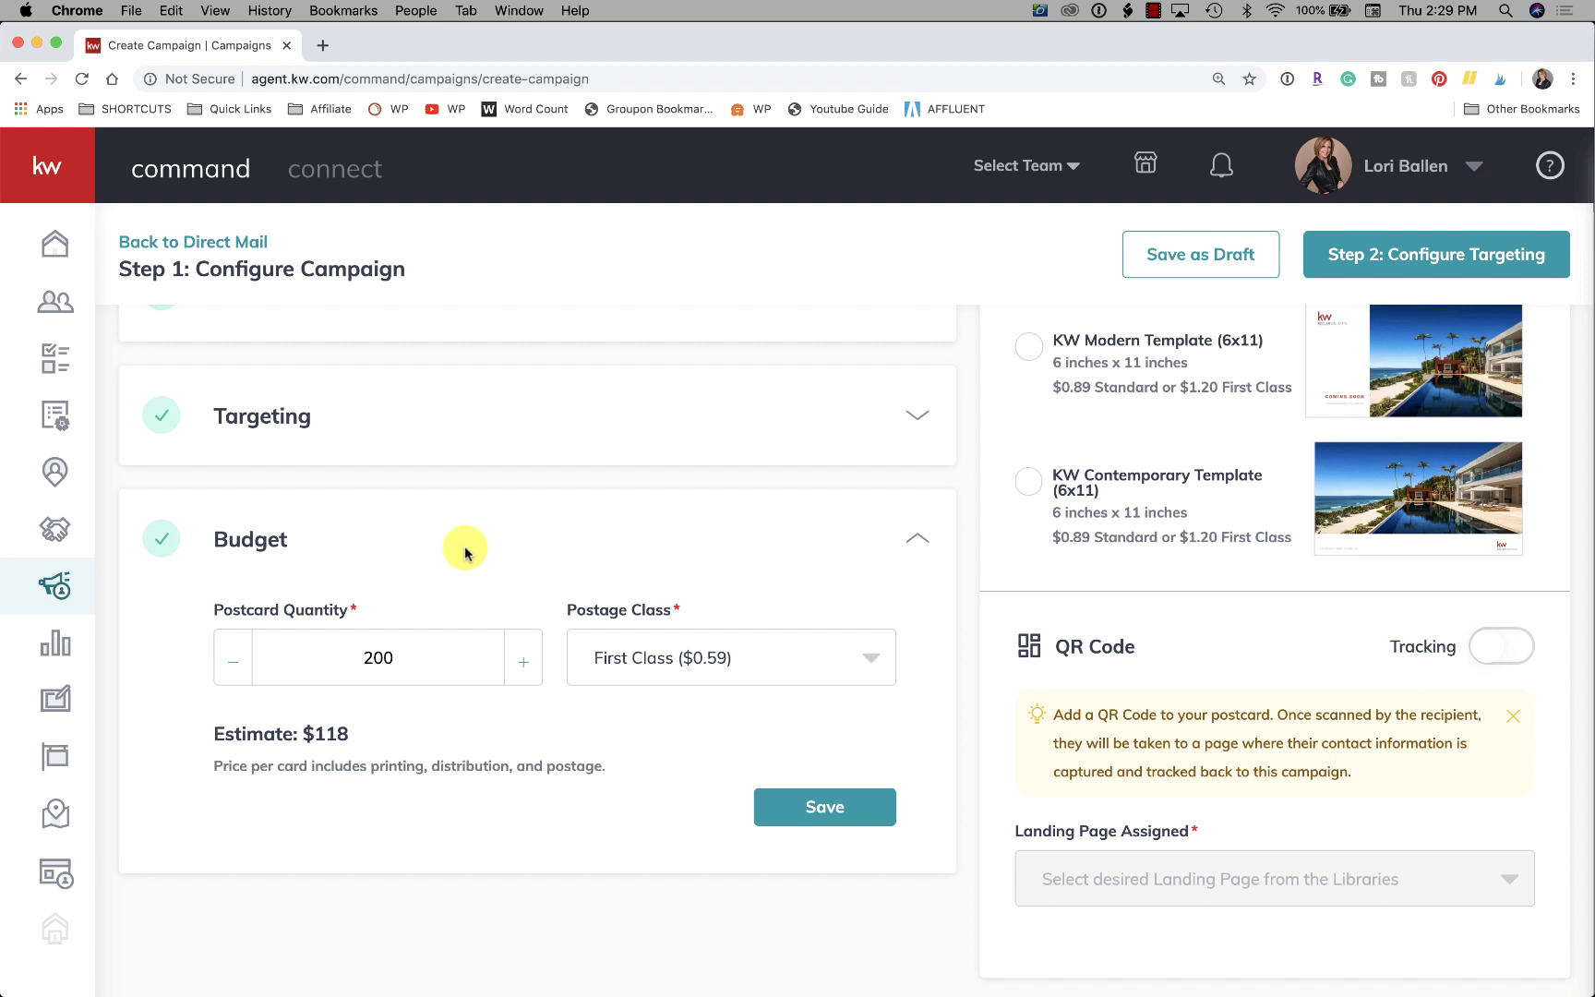
{"action": "scroll", "coordinate": [423, 573], "scroll_direction": "down", "scroll_amount": 1}
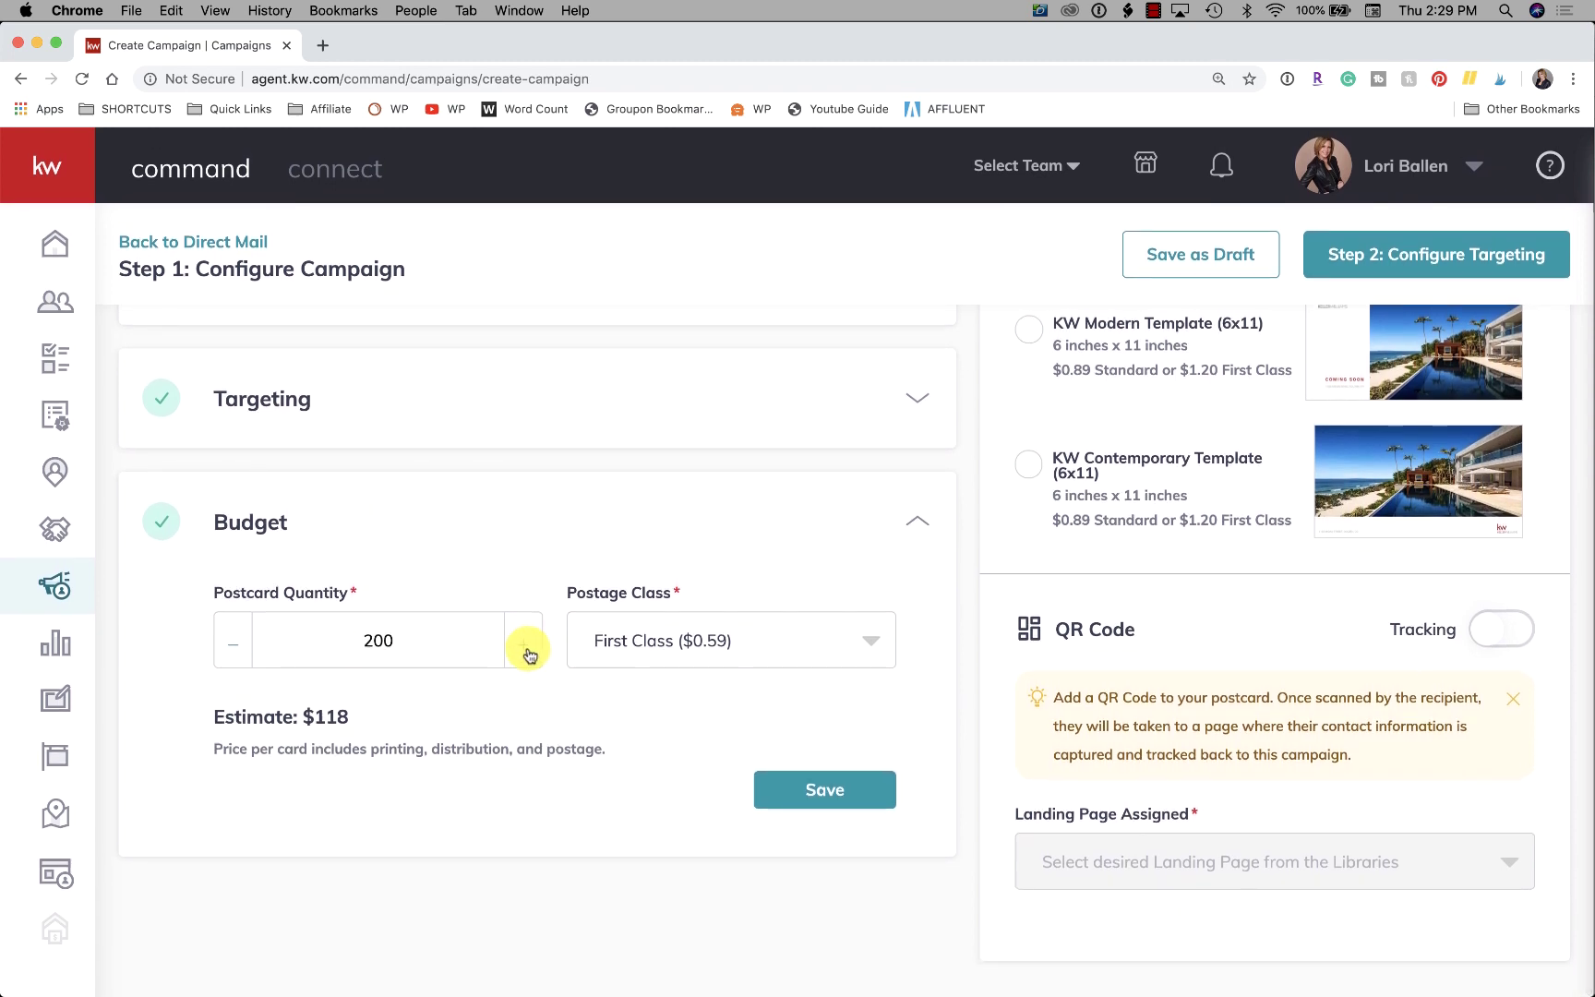
{"action": "left_click_drag", "start_coordinate": [422, 648], "coordinate": [322, 632]}
{"action": "type", "text": "500"}
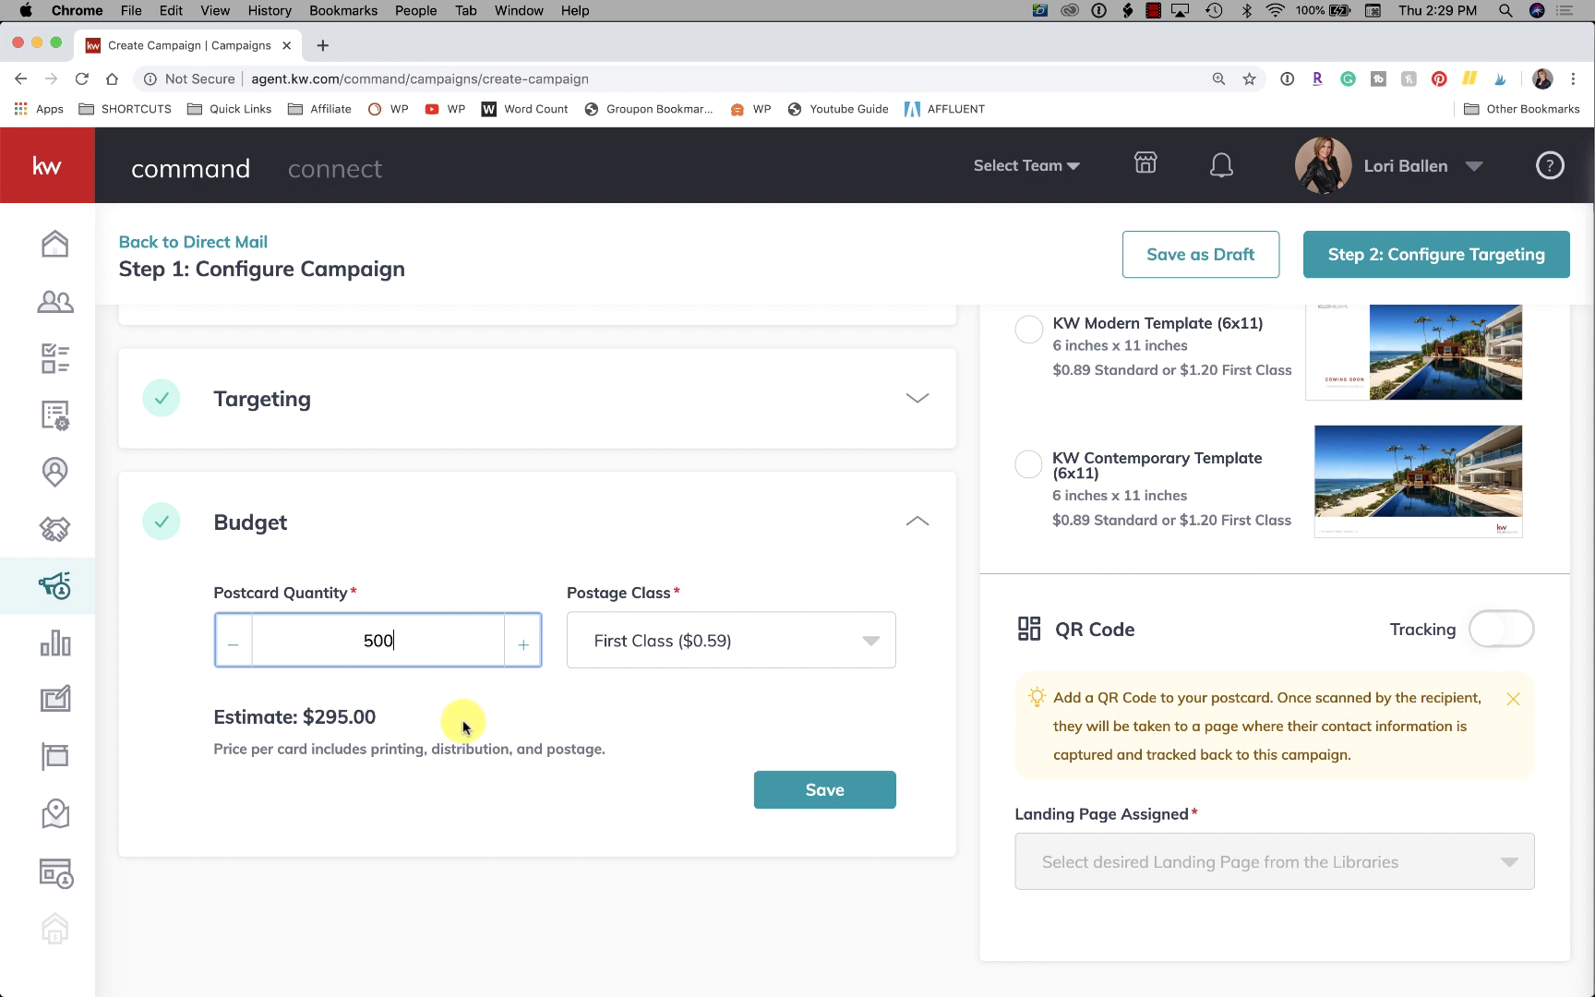
{"action": "left_click", "coordinate": [689, 644]}
{"action": "left_click", "coordinate": [719, 686]}
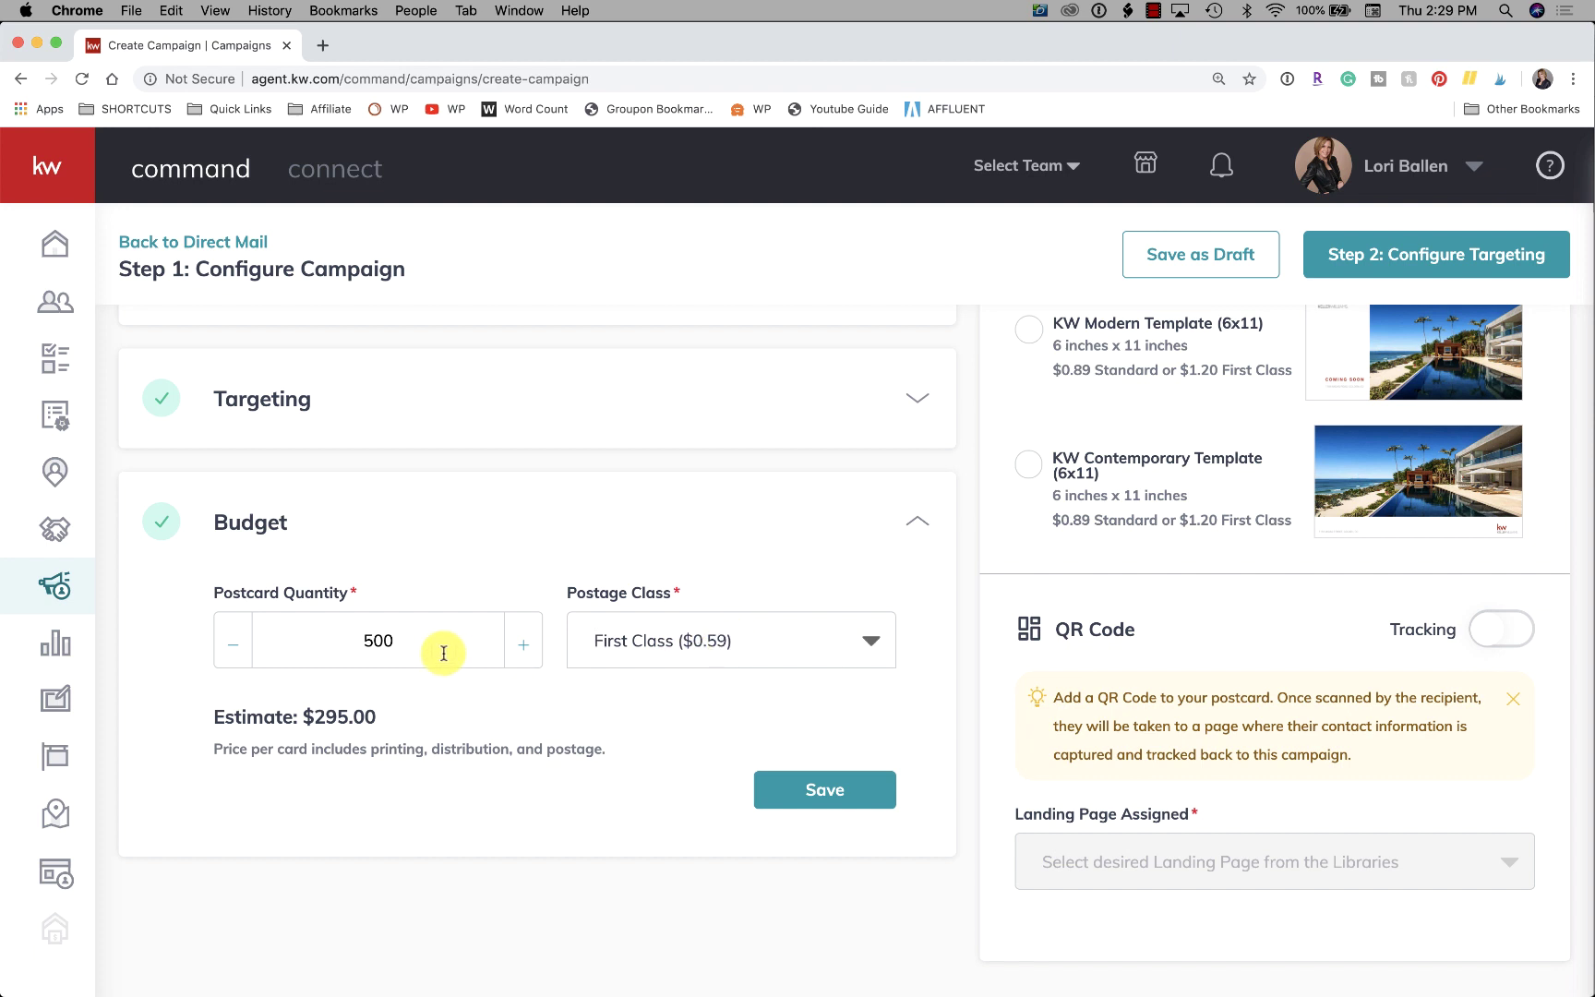
{"action": "left_click", "coordinate": [410, 644]}
{"action": "key", "text": "BackSpace"}
{"action": "key", "text": "BackSpace"}
{"action": "key", "text": "BackSpace"}
{"action": "type", "text": "2"}
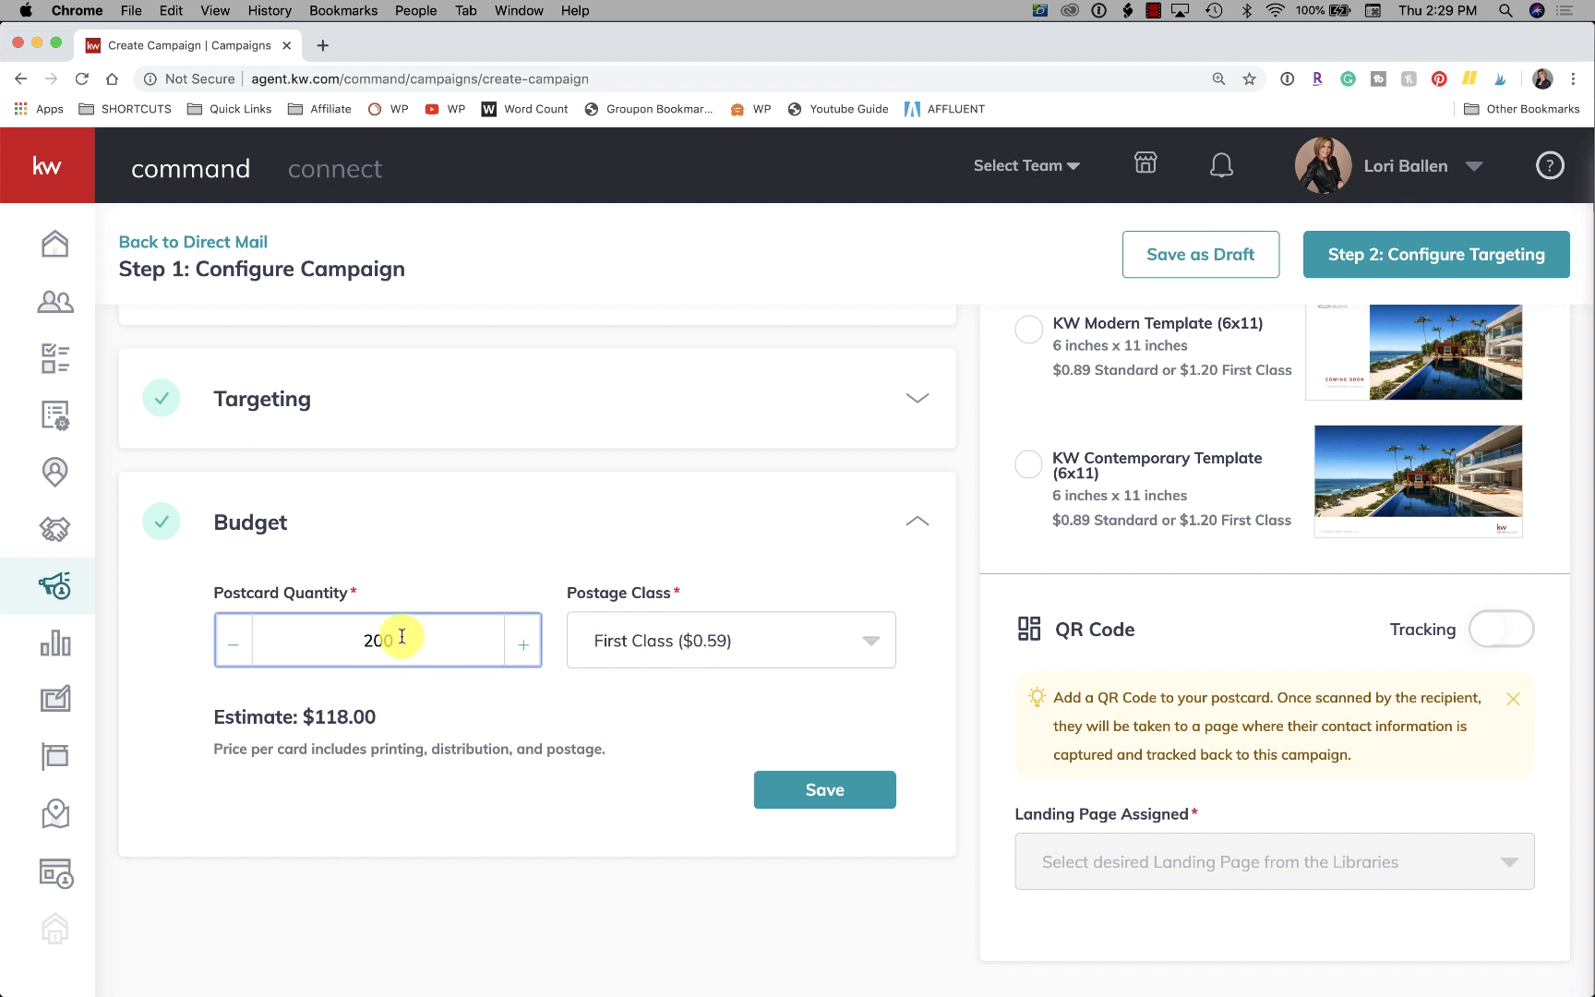
{"action": "left_click", "coordinate": [830, 789]}
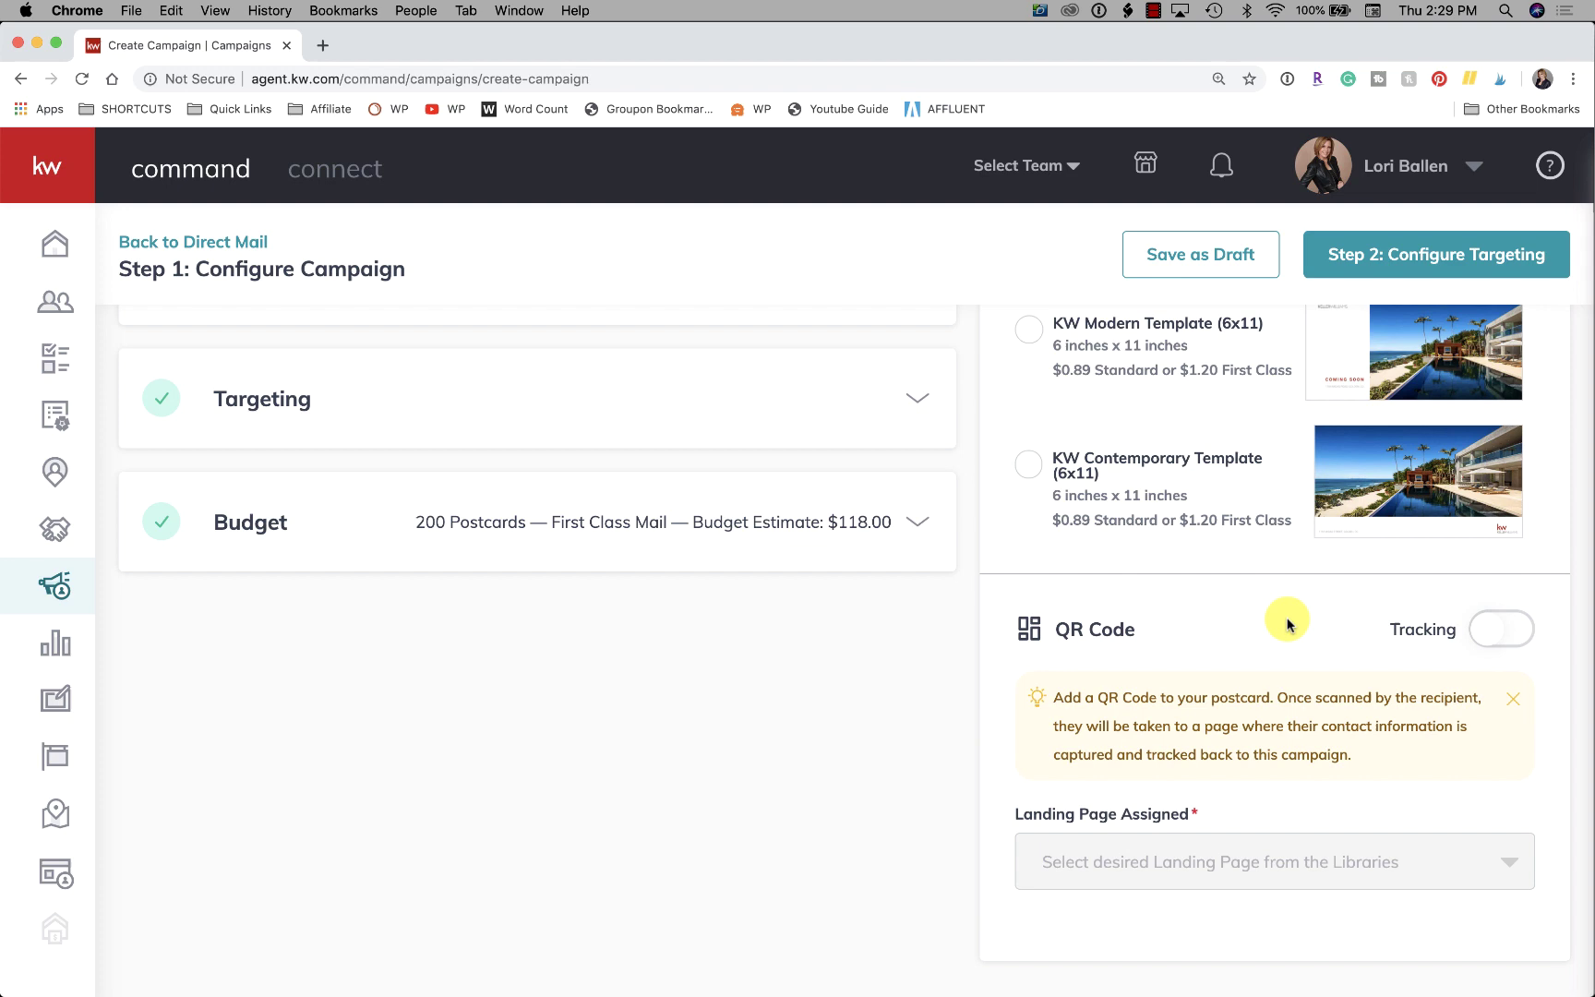
{"action": "scroll", "coordinate": [1288, 624], "scroll_direction": "up", "scroll_amount": 3}
{"action": "scroll", "coordinate": [1288, 617], "scroll_direction": "up", "scroll_amount": 2}
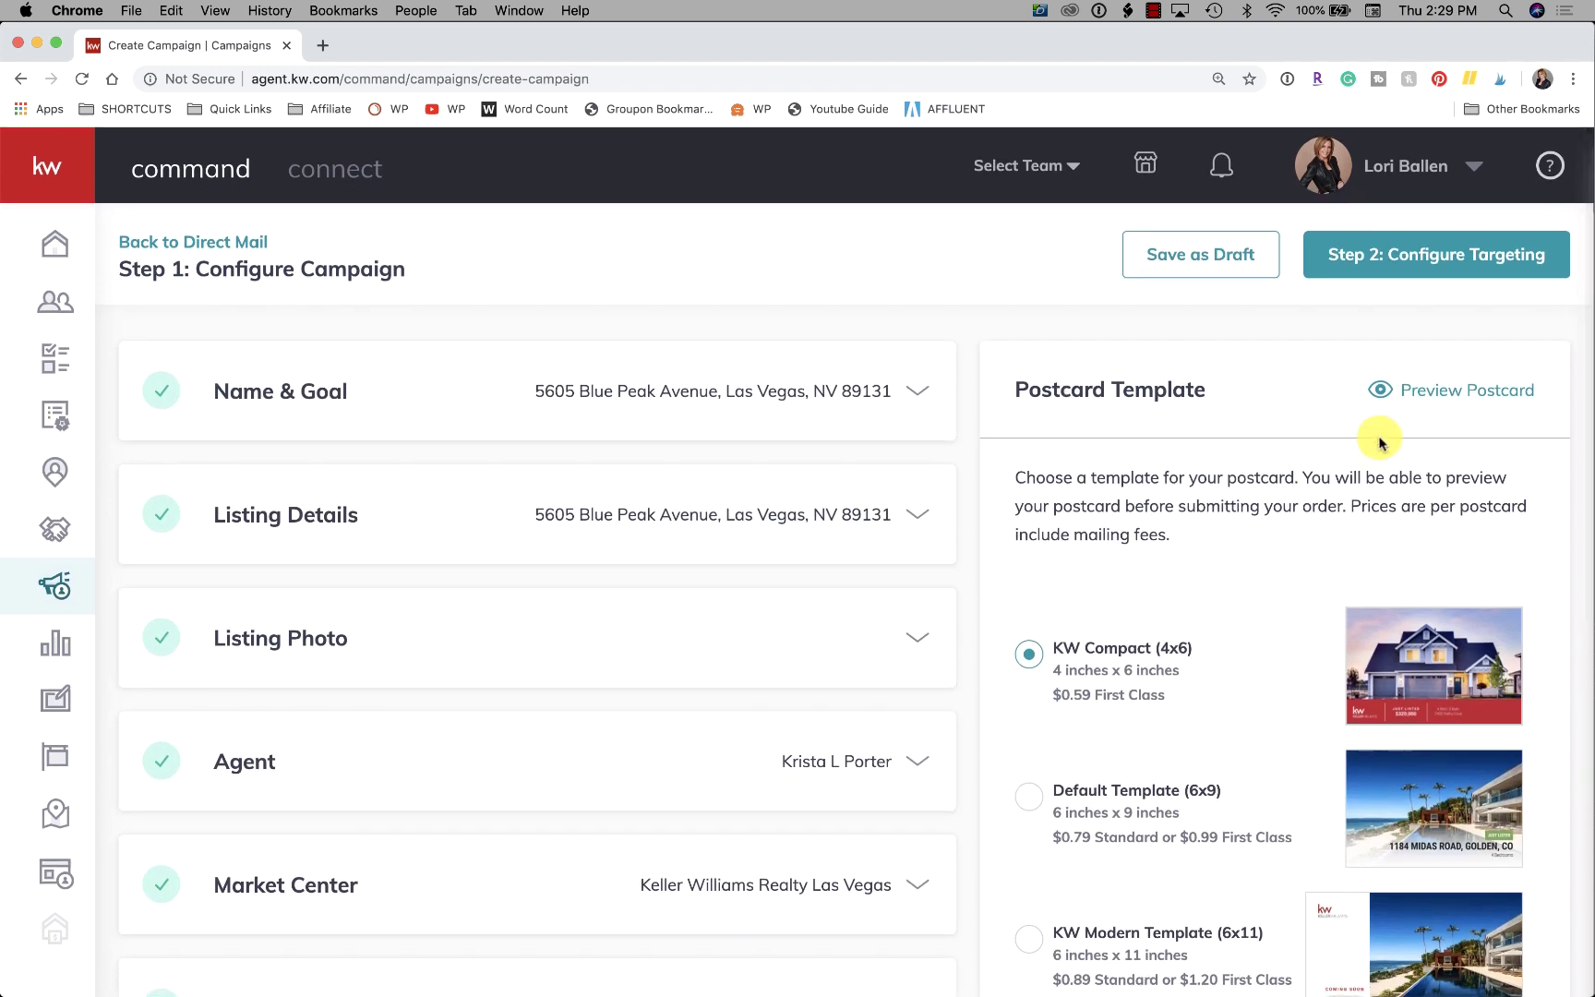
{"action": "scroll", "coordinate": [1380, 442], "scroll_direction": "down", "scroll_amount": 1}
{"action": "scroll", "coordinate": [1379, 438], "scroll_direction": "down", "scroll_amount": 2}
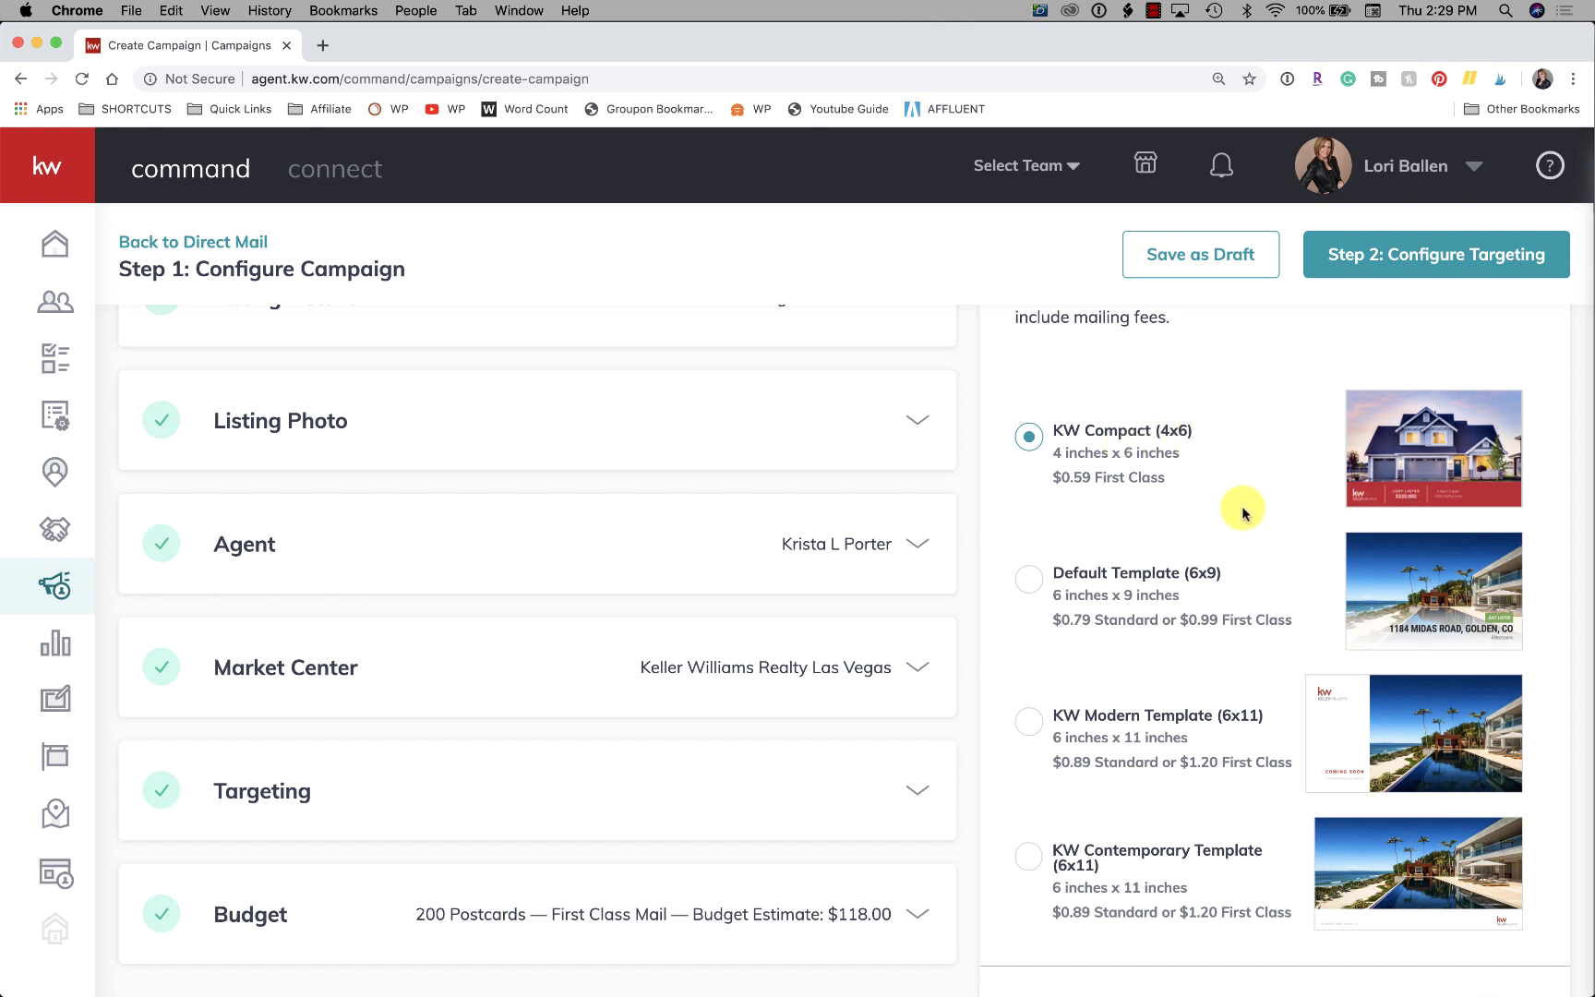
{"action": "scroll", "coordinate": [1242, 513], "scroll_direction": "down", "scroll_amount": 1}
{"action": "scroll", "coordinate": [1071, 498], "scroll_direction": "down", "scroll_amount": 1}
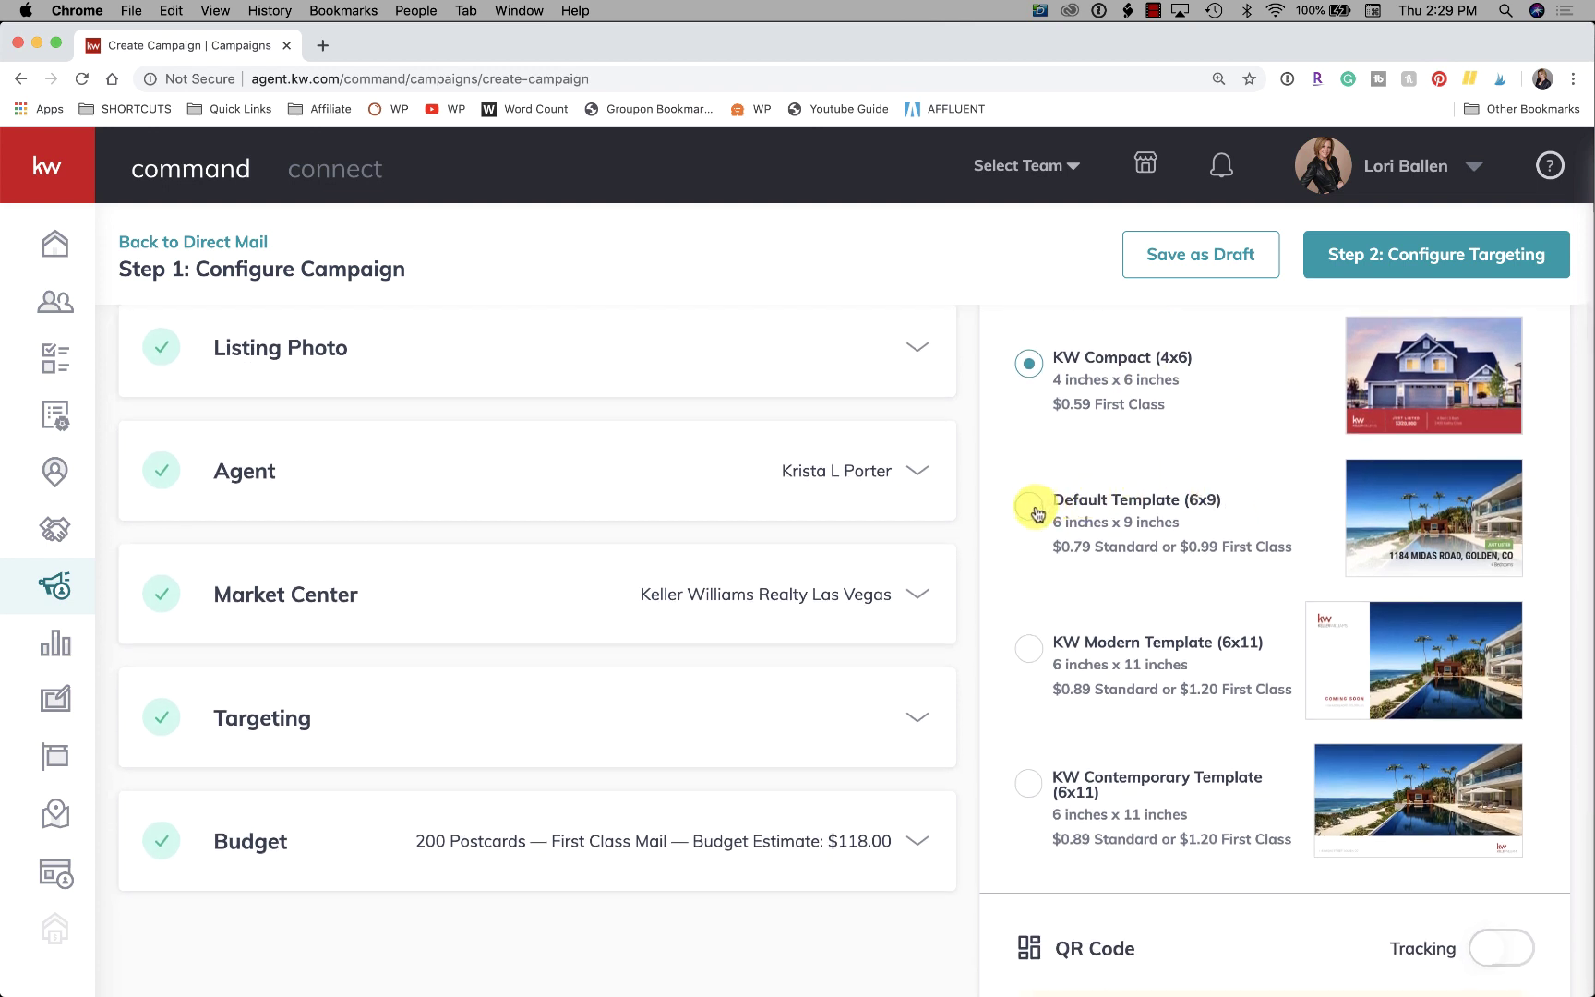
{"action": "left_click", "coordinate": [1034, 511]}
{"action": "scroll", "coordinate": [1034, 511], "scroll_direction": "down", "scroll_amount": 1}
{"action": "scroll", "coordinate": [1034, 511], "scroll_direction": "down", "scroll_amount": 1}
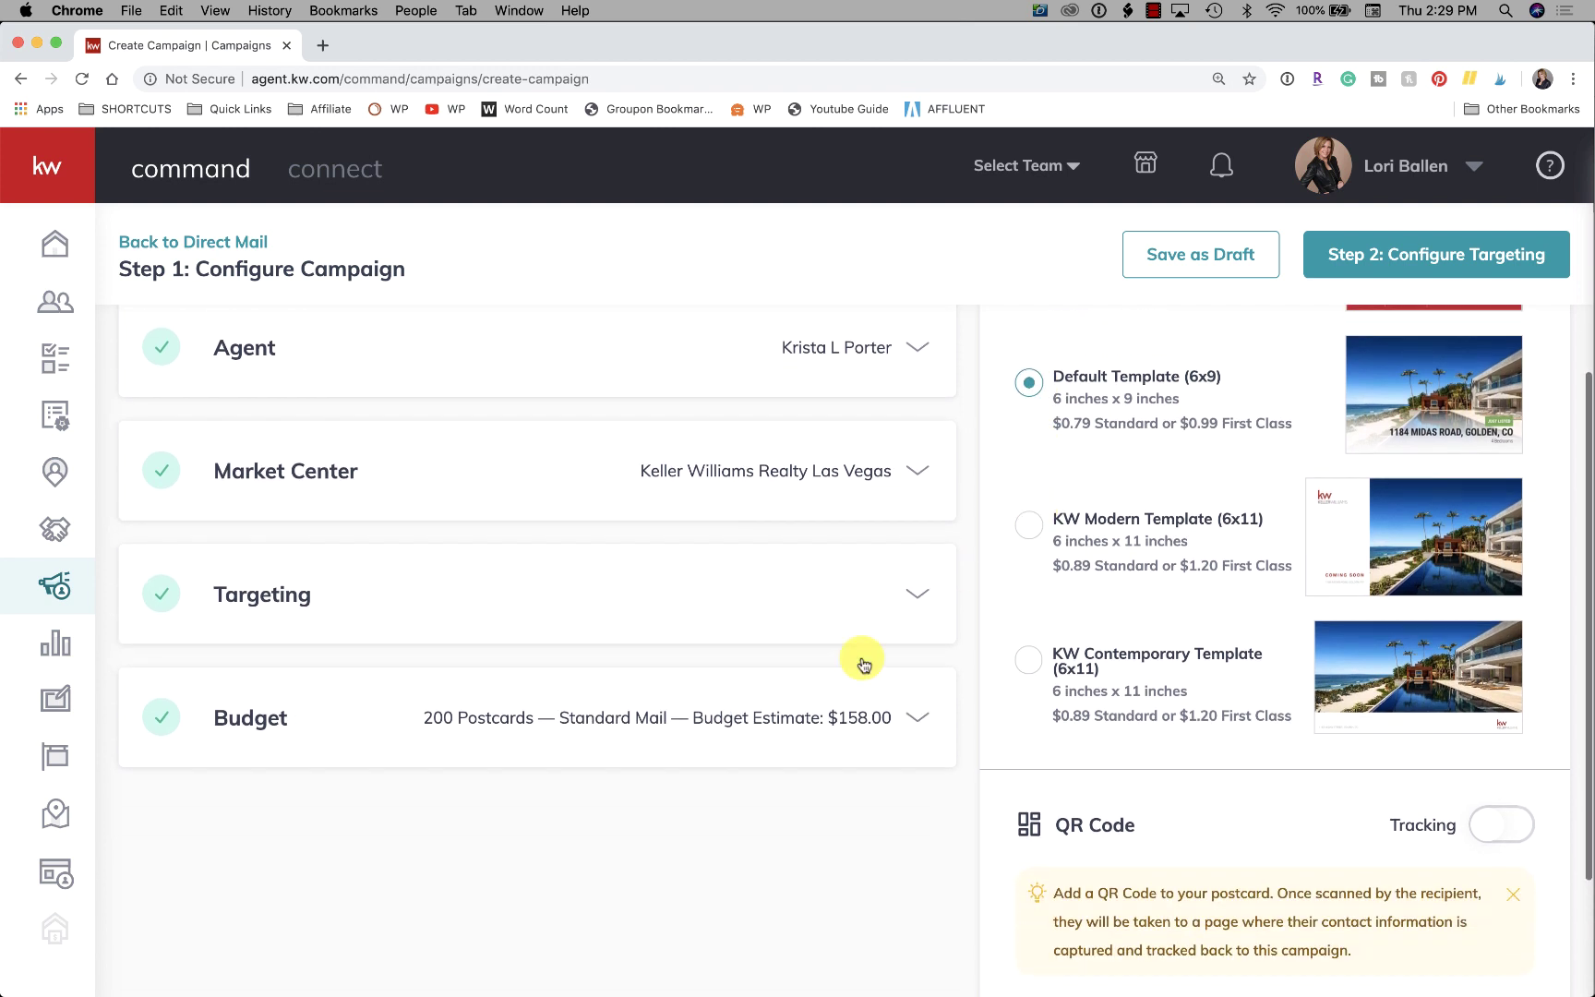
{"action": "scroll", "coordinate": [947, 698], "scroll_direction": "up", "scroll_amount": 1}
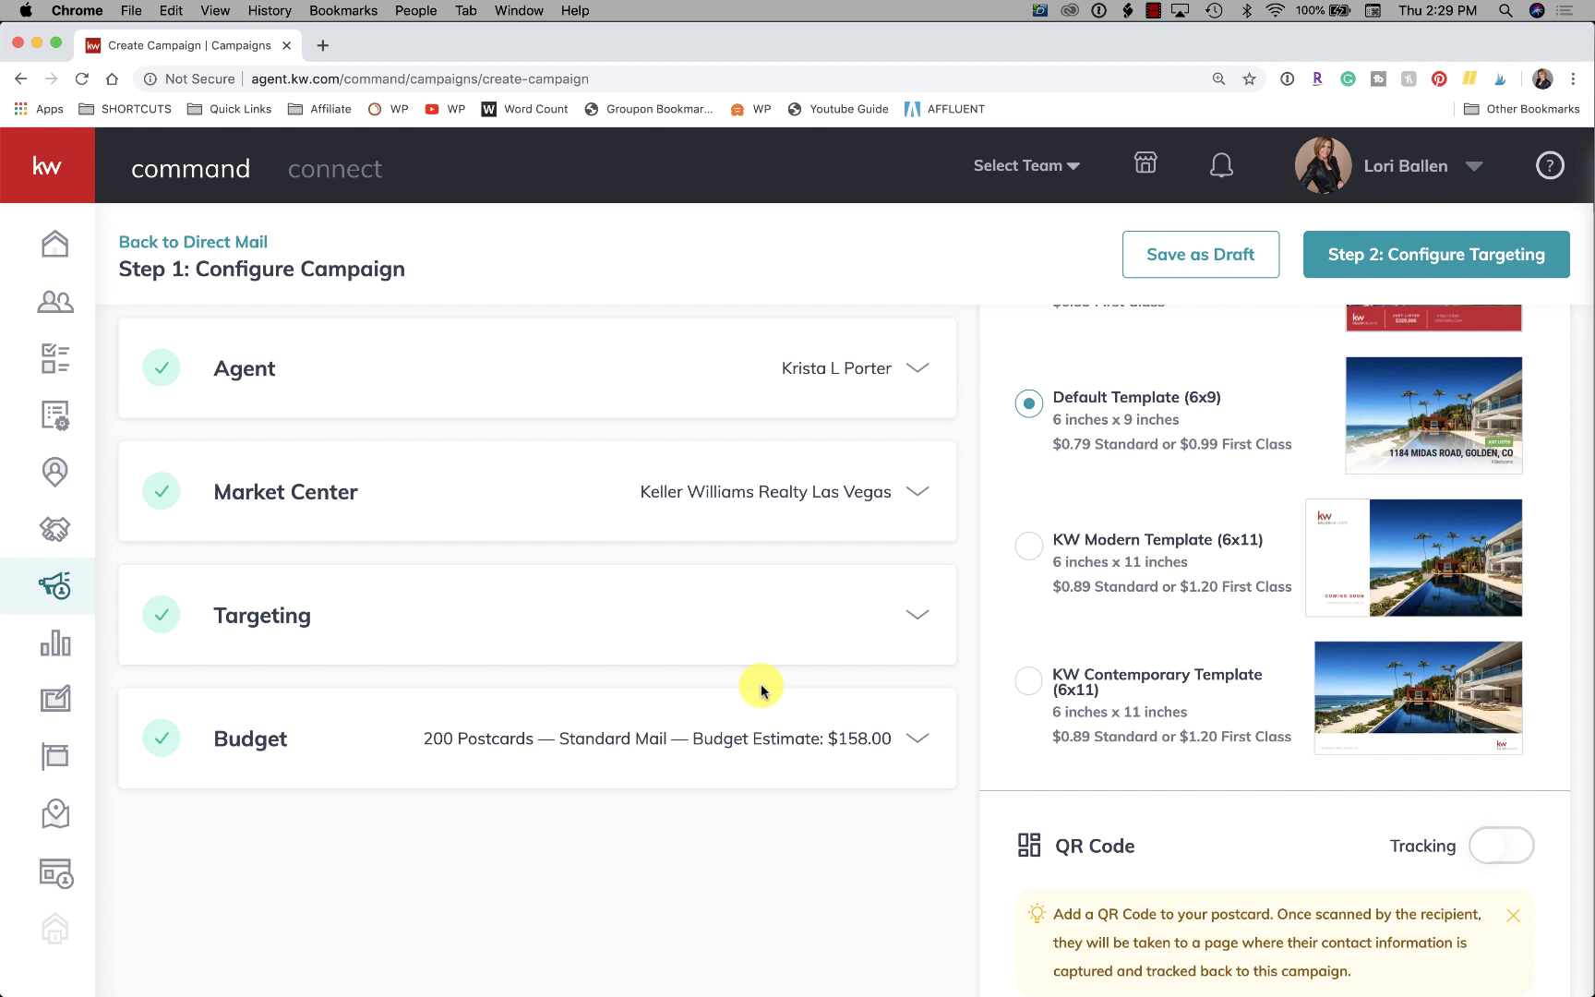
{"action": "left_click", "coordinate": [1031, 552]}
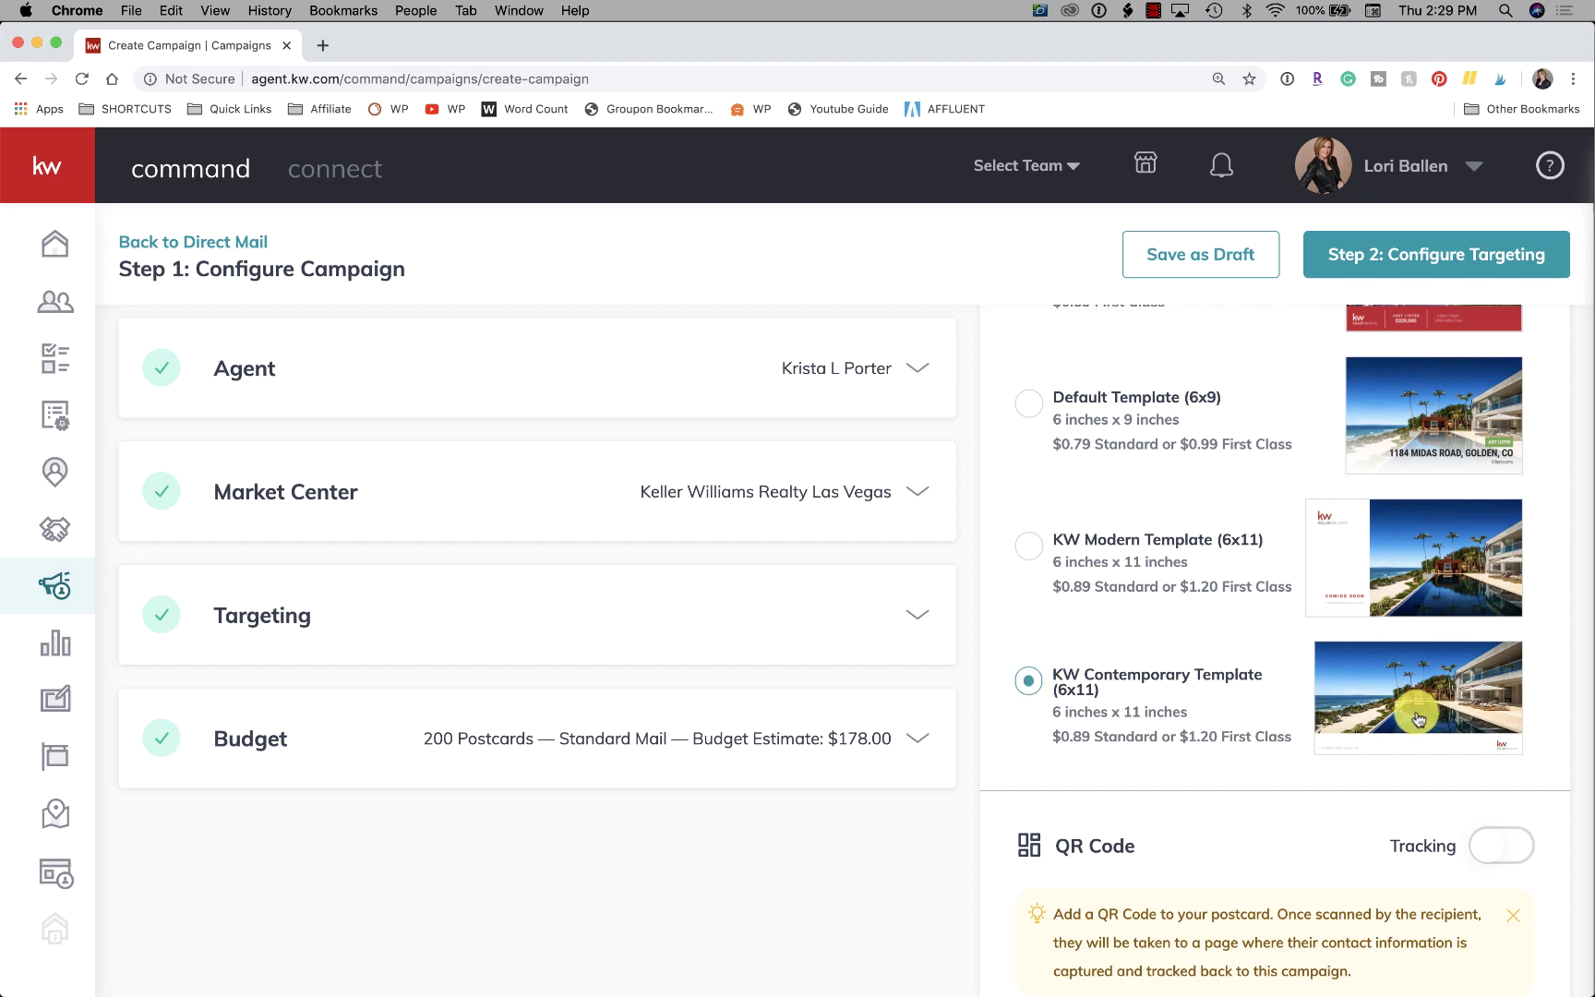
{"action": "scroll", "coordinate": [1420, 698], "scroll_direction": "up", "scroll_amount": 1}
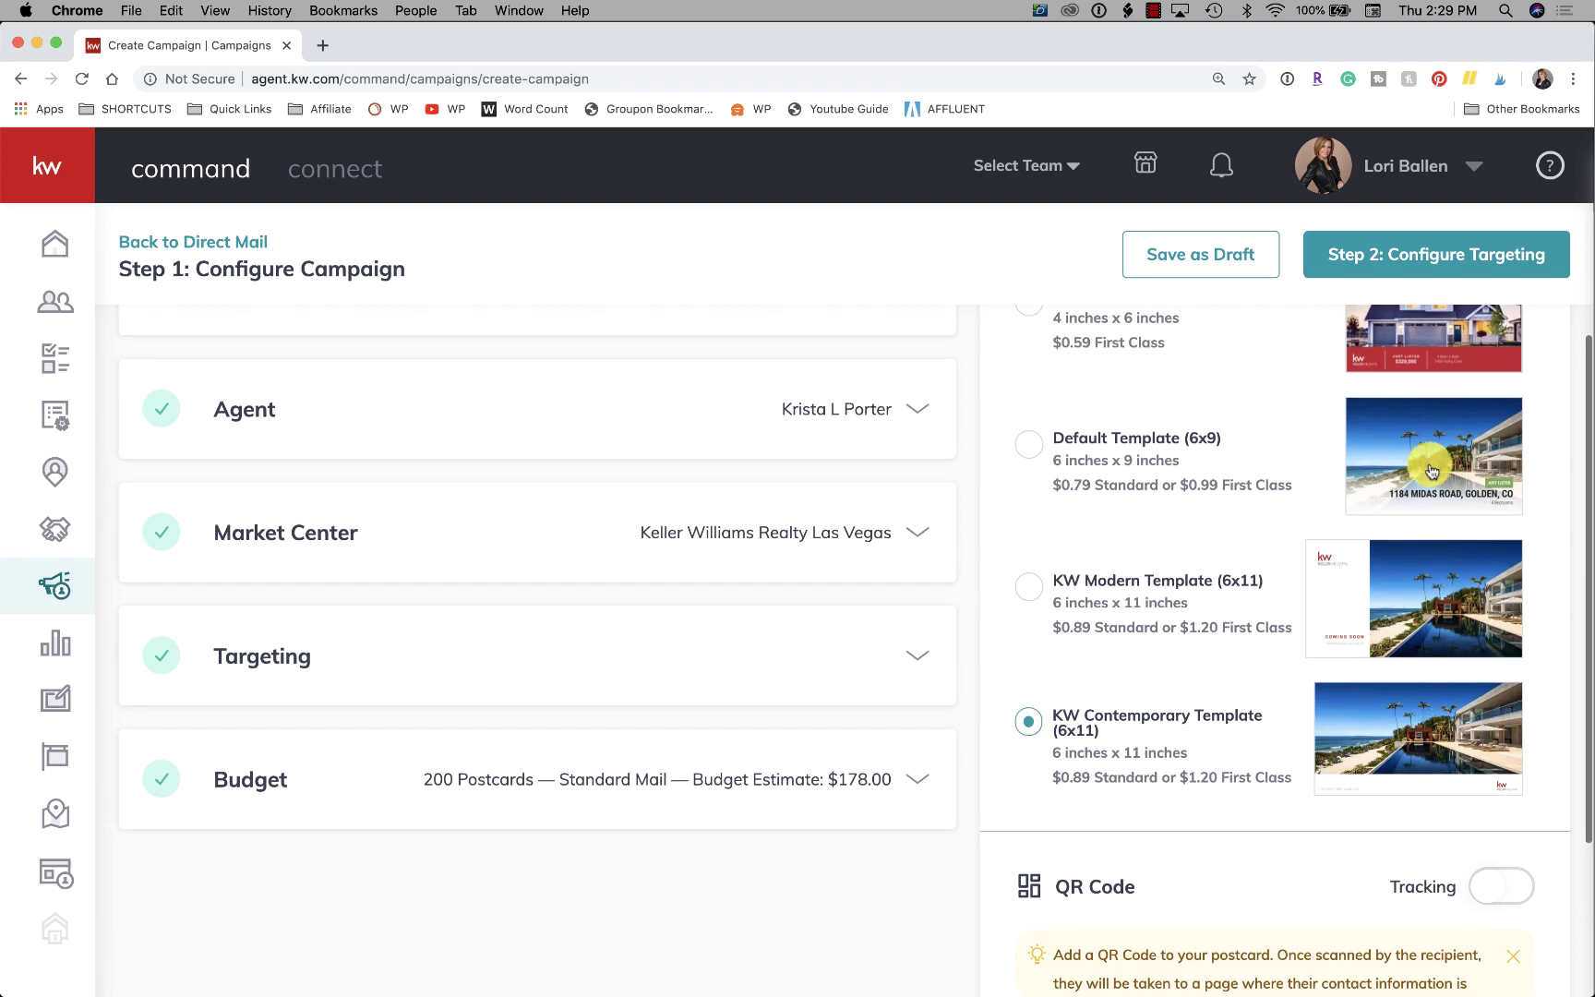
{"action": "scroll", "coordinate": [1341, 495], "scroll_direction": "up", "scroll_amount": 3}
{"action": "scroll", "coordinate": [1340, 495], "scroll_direction": "down", "scroll_amount": 5}
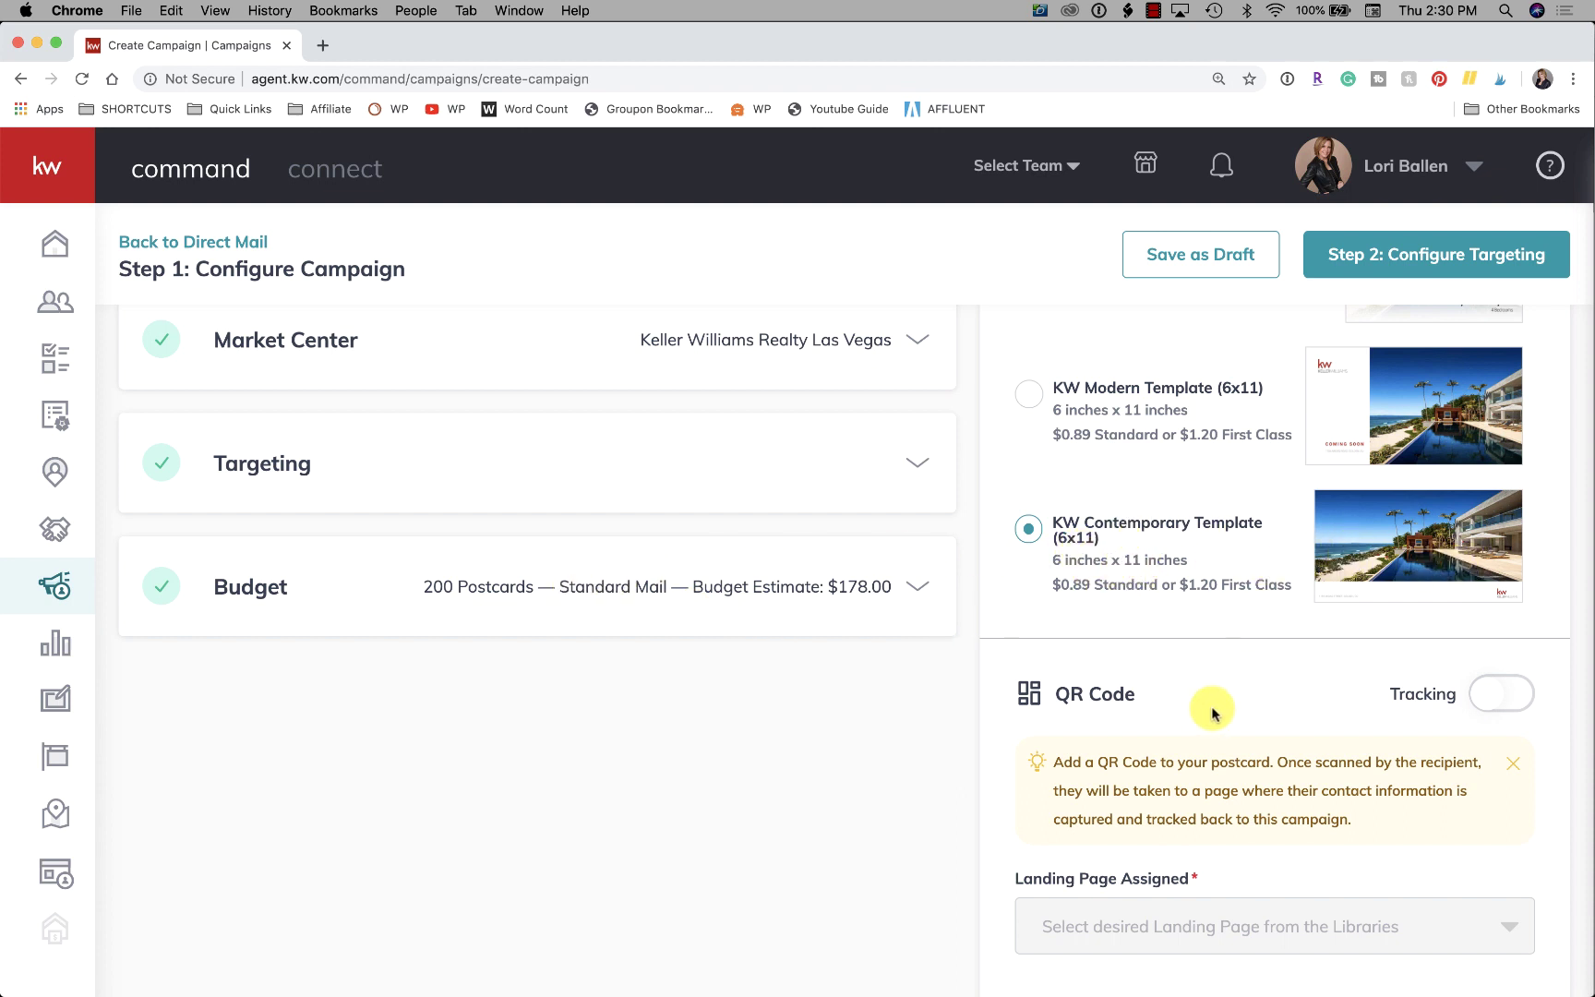
{"action": "scroll", "coordinate": [1212, 711], "scroll_direction": "down", "scroll_amount": 1}
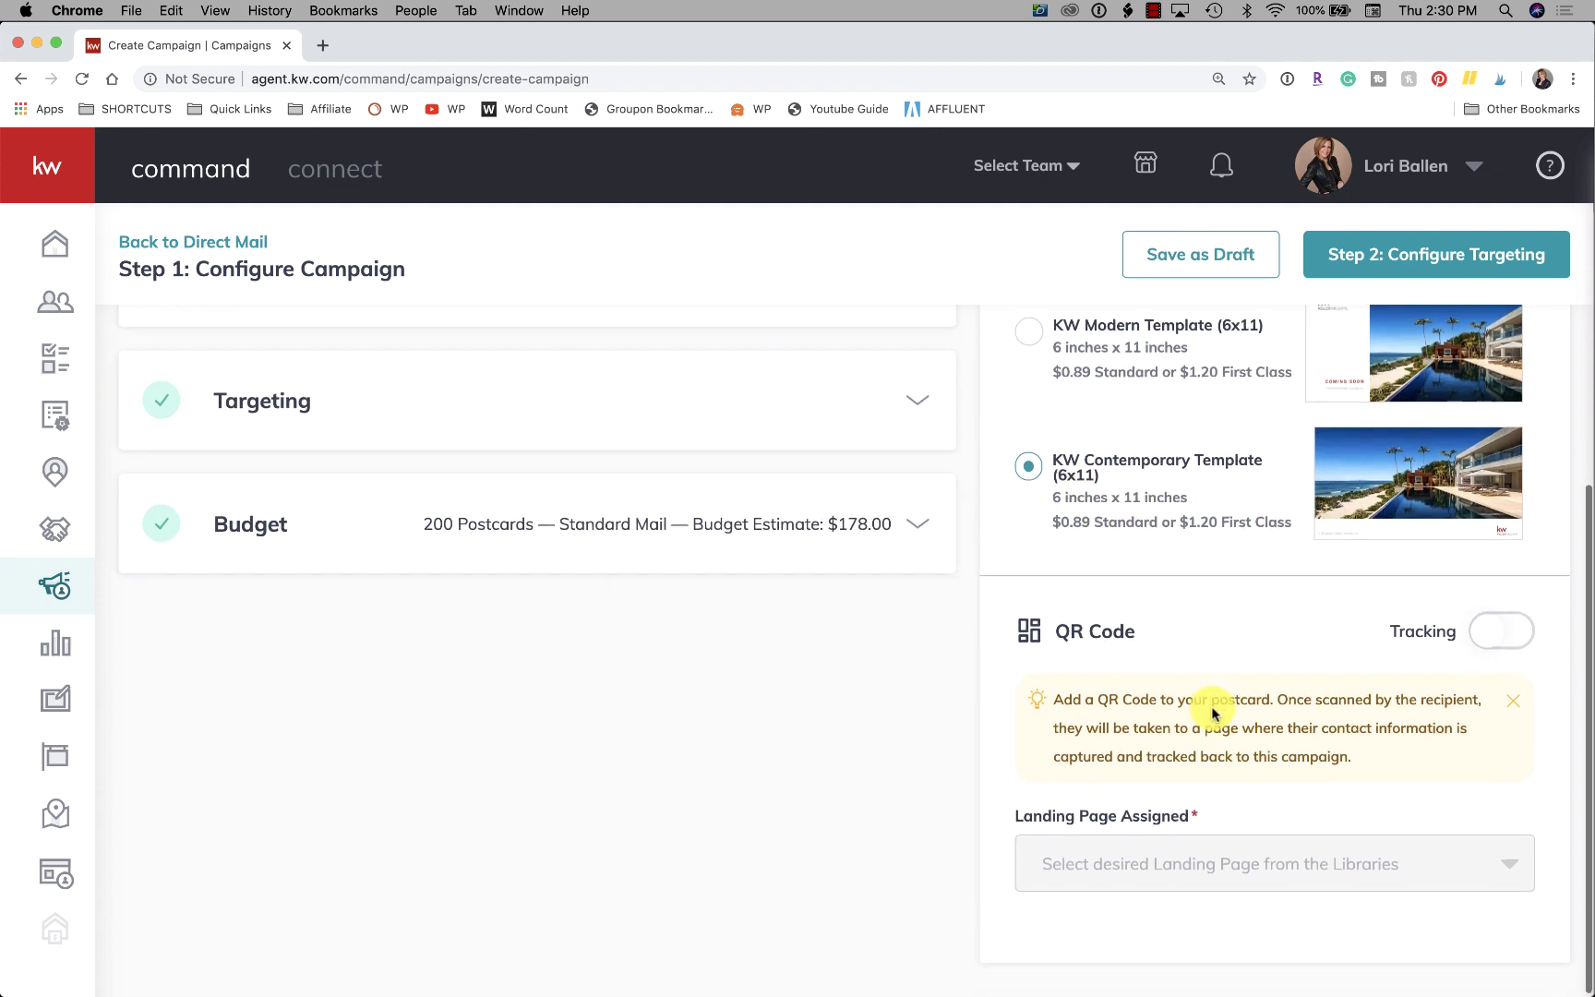
Switch on the QR Code Tracking toggle and pick Dolphin Cove Test from the Landing Page Assigned list.
{"action": "left_click", "coordinate": [1516, 638]}
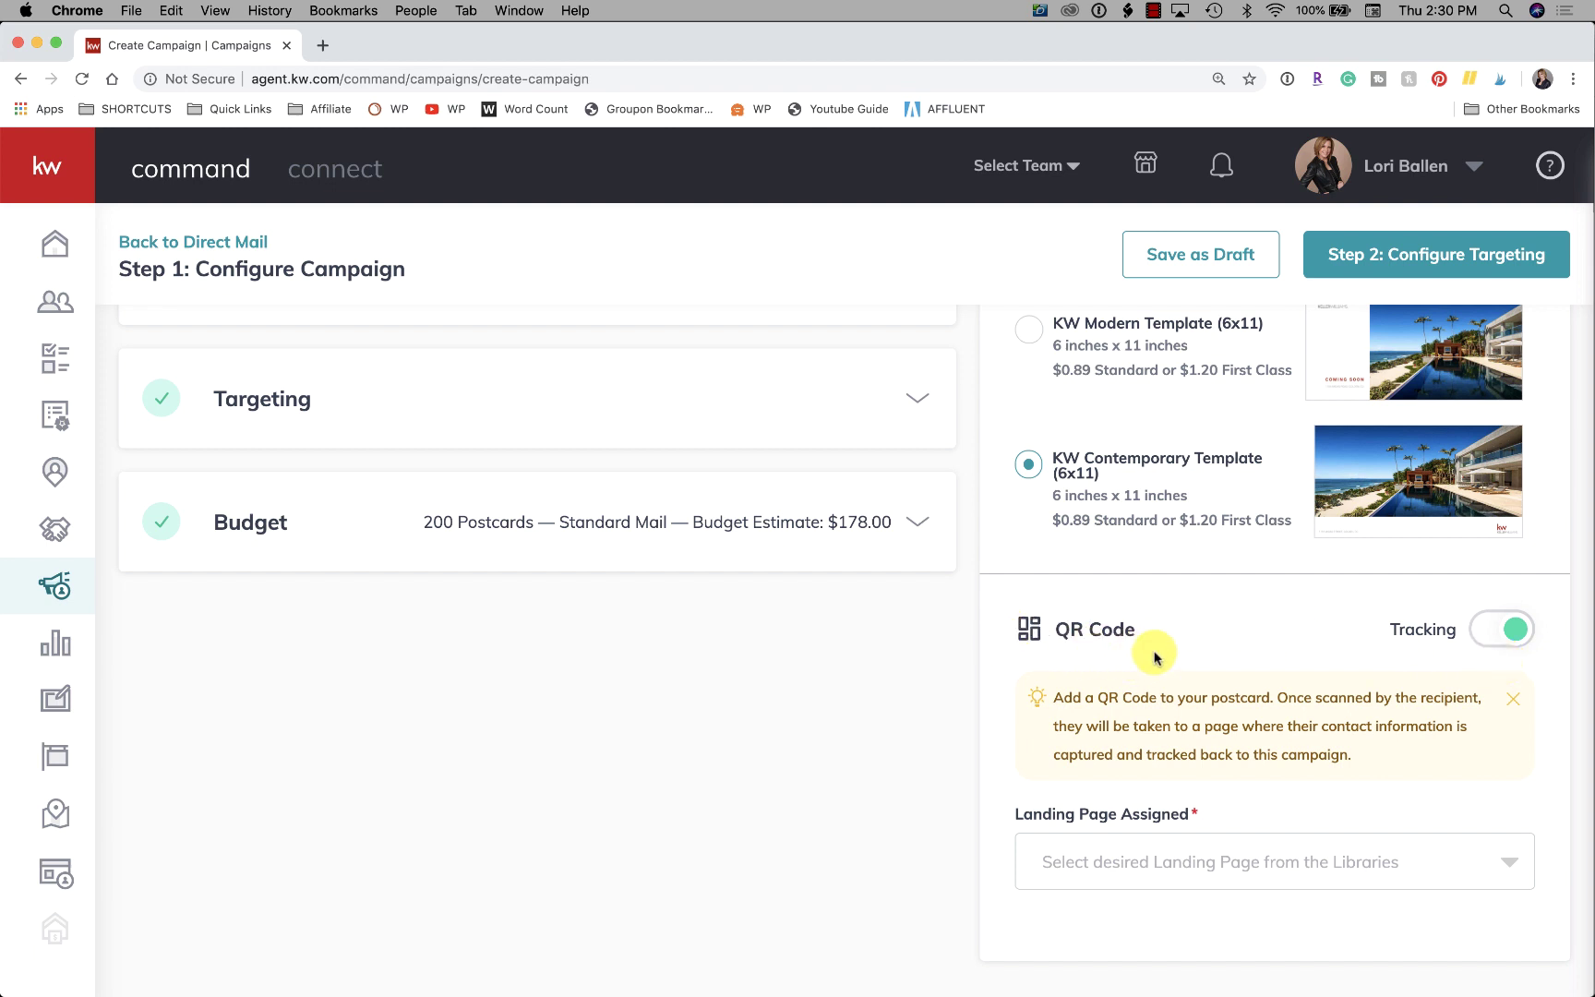
{"action": "left_click", "coordinate": [1280, 869]}
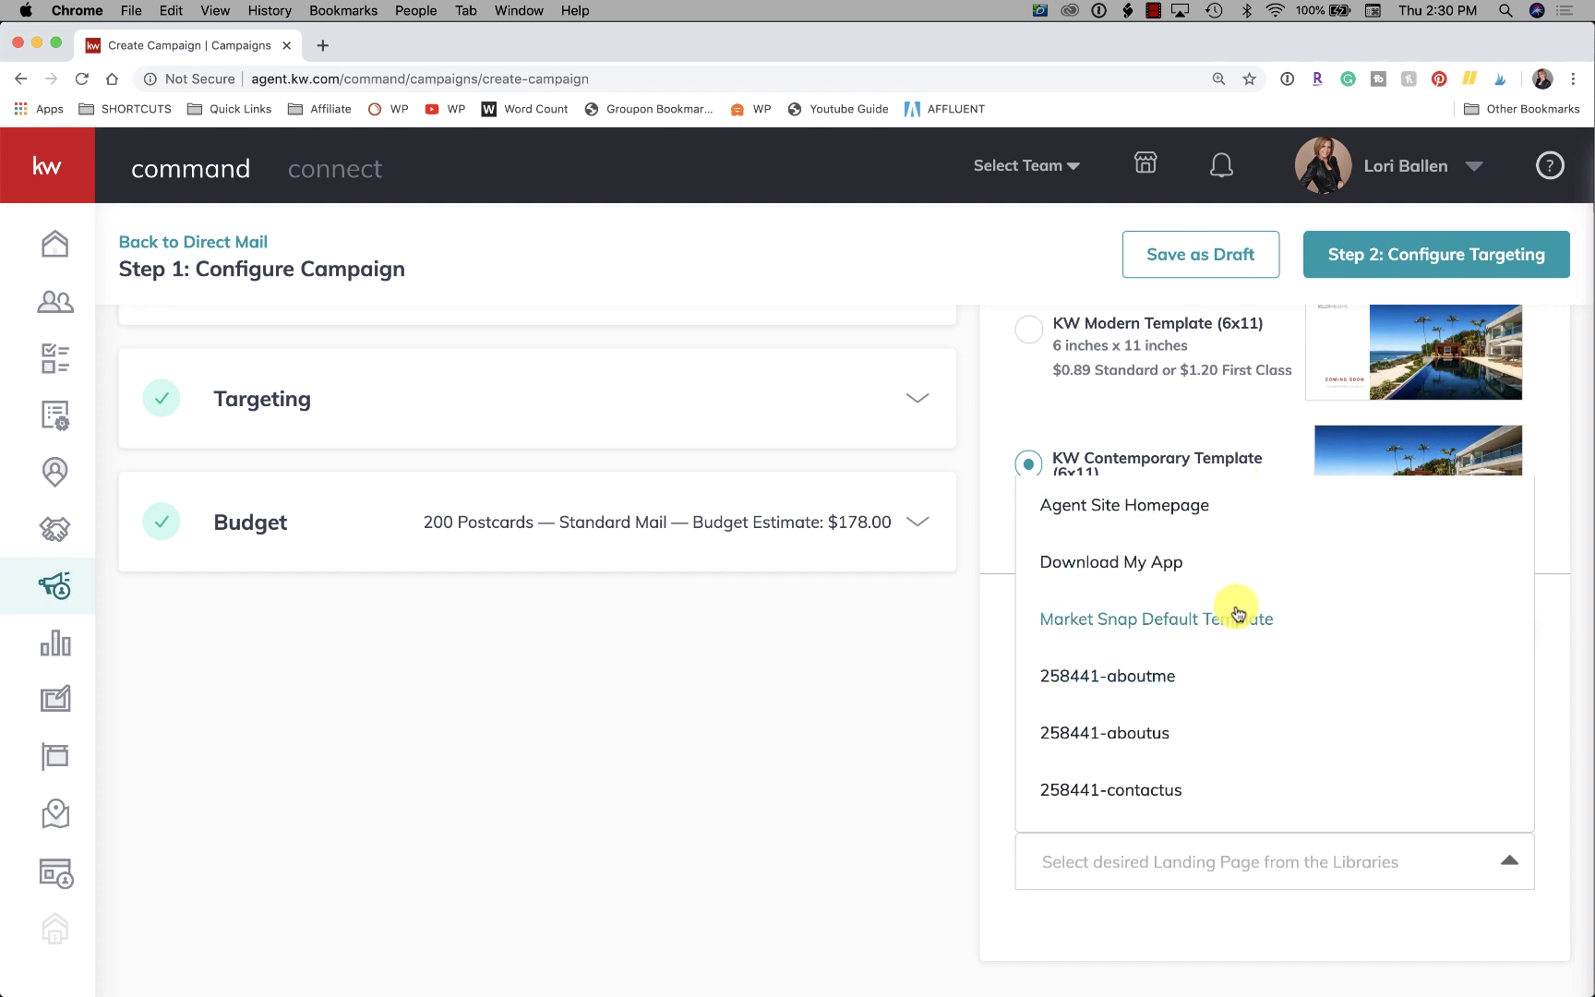
{"action": "scroll", "coordinate": [1233, 685], "scroll_direction": "down", "scroll_amount": 2}
{"action": "scroll", "coordinate": [1233, 688], "scroll_direction": "down", "scroll_amount": 1}
{"action": "scroll", "coordinate": [1234, 687], "scroll_direction": "down", "scroll_amount": 1}
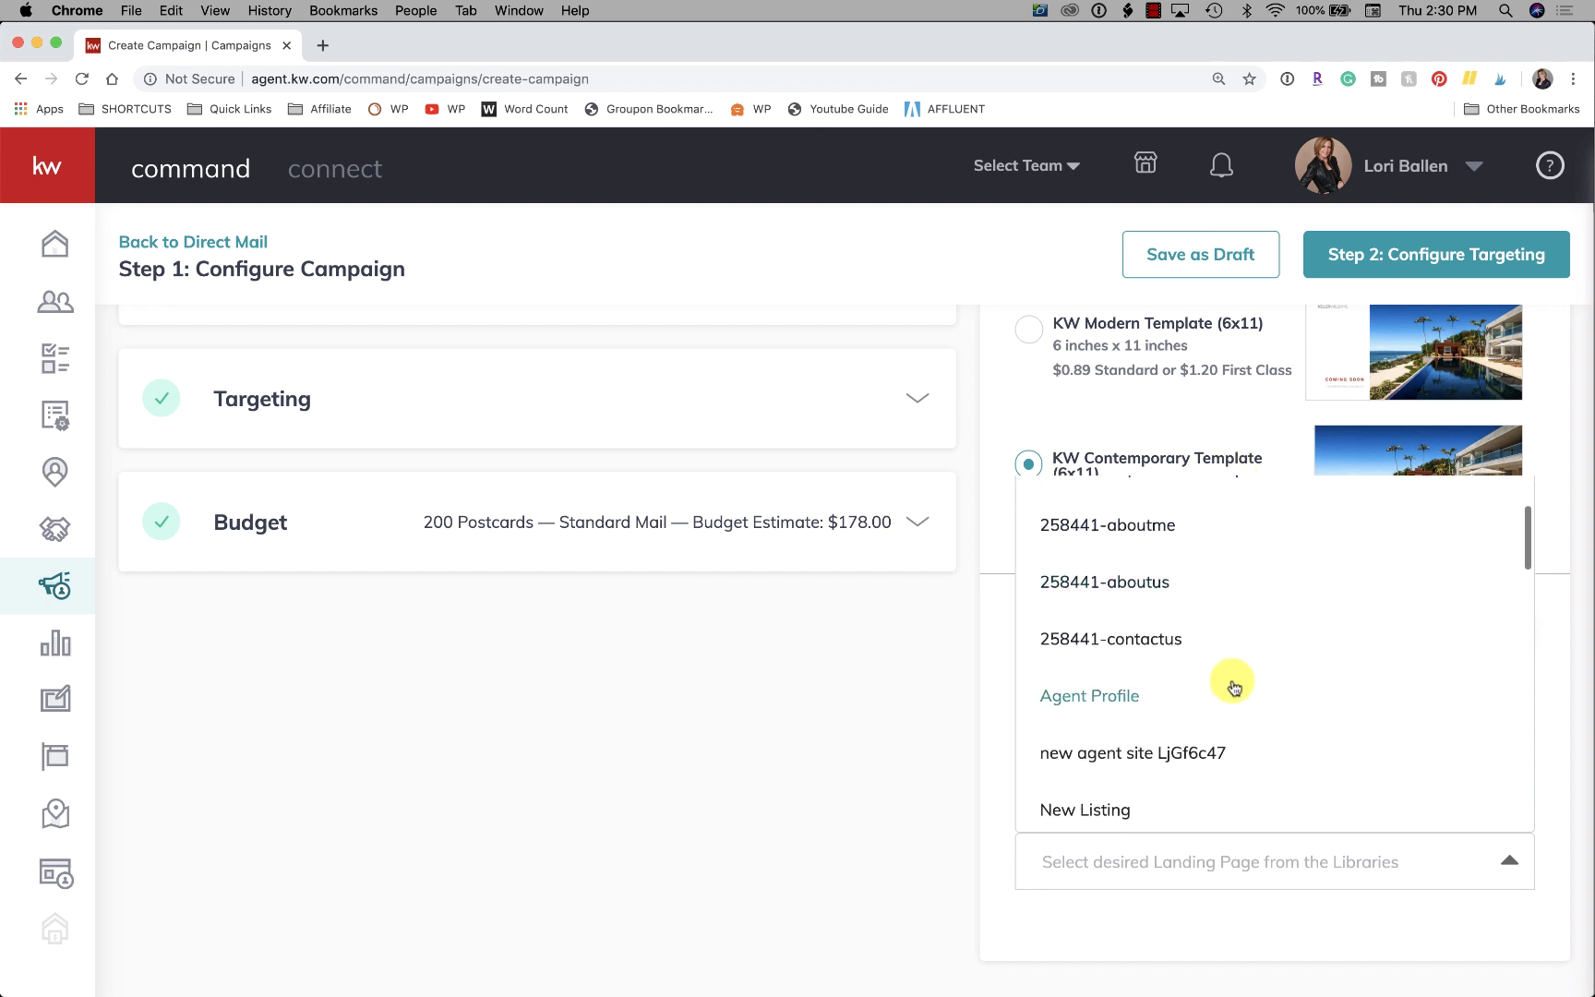
{"action": "scroll", "coordinate": [1233, 687], "scroll_direction": "down", "scroll_amount": 2}
{"action": "scroll", "coordinate": [1234, 686], "scroll_direction": "down", "scroll_amount": 1}
{"action": "scroll", "coordinate": [1233, 687], "scroll_direction": "down", "scroll_amount": 1}
{"action": "scroll", "coordinate": [1234, 687], "scroll_direction": "down", "scroll_amount": 1}
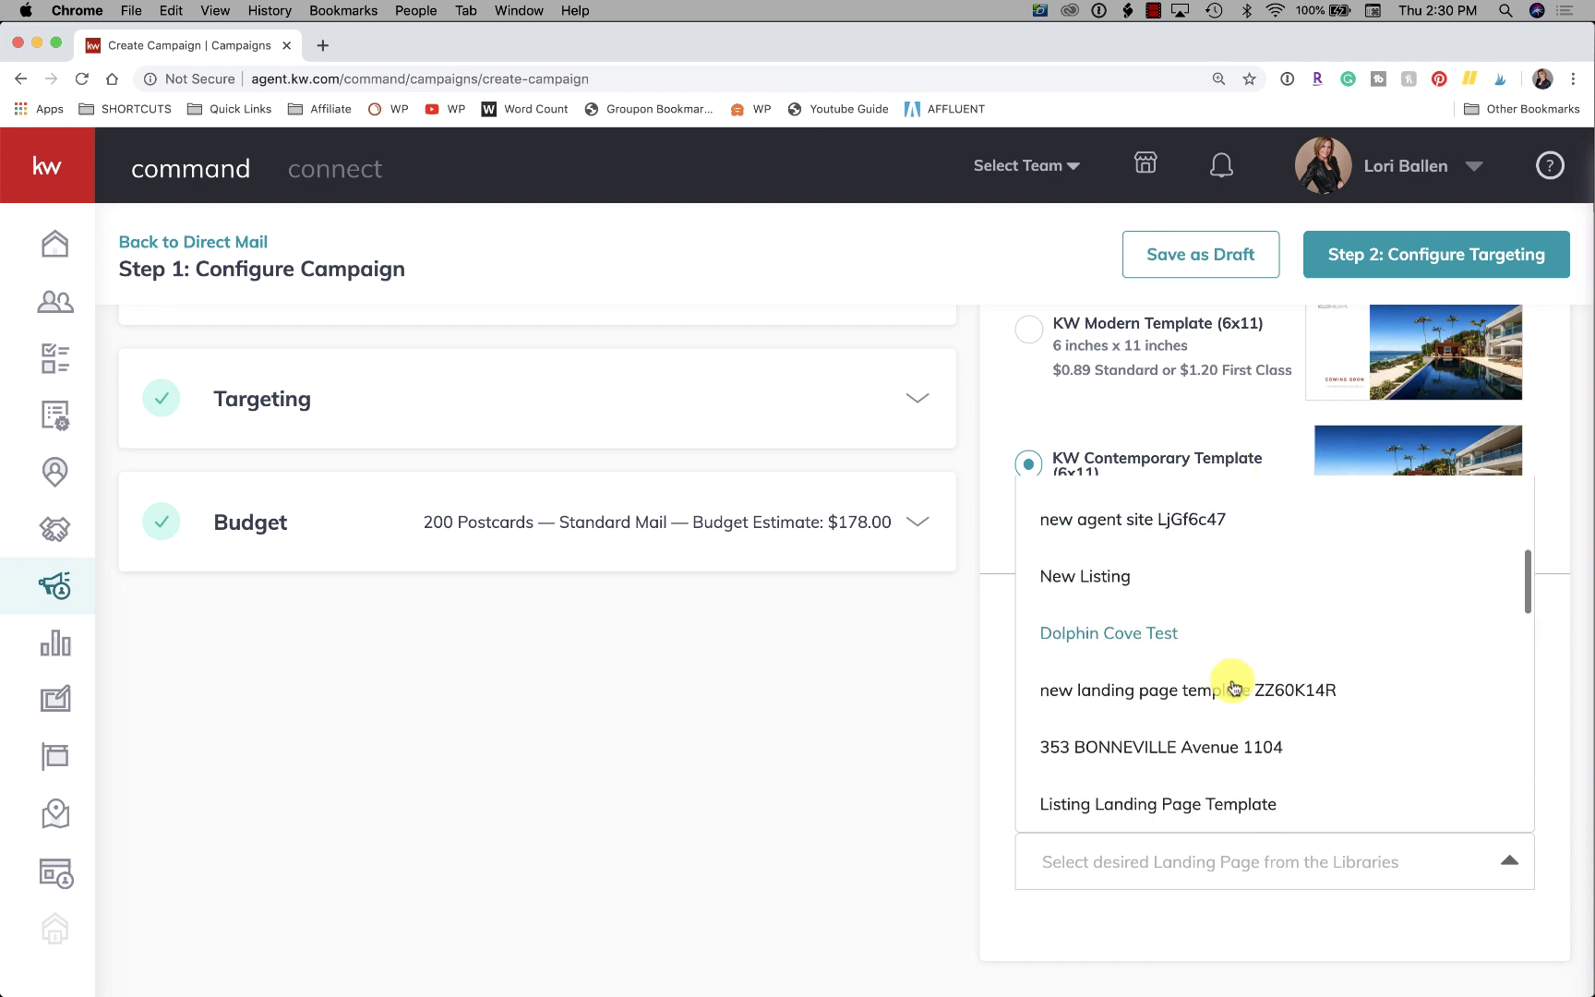
{"action": "scroll", "coordinate": [1234, 687], "scroll_direction": "down", "scroll_amount": 1}
{"action": "scroll", "coordinate": [1234, 686], "scroll_direction": "down", "scroll_amount": 1}
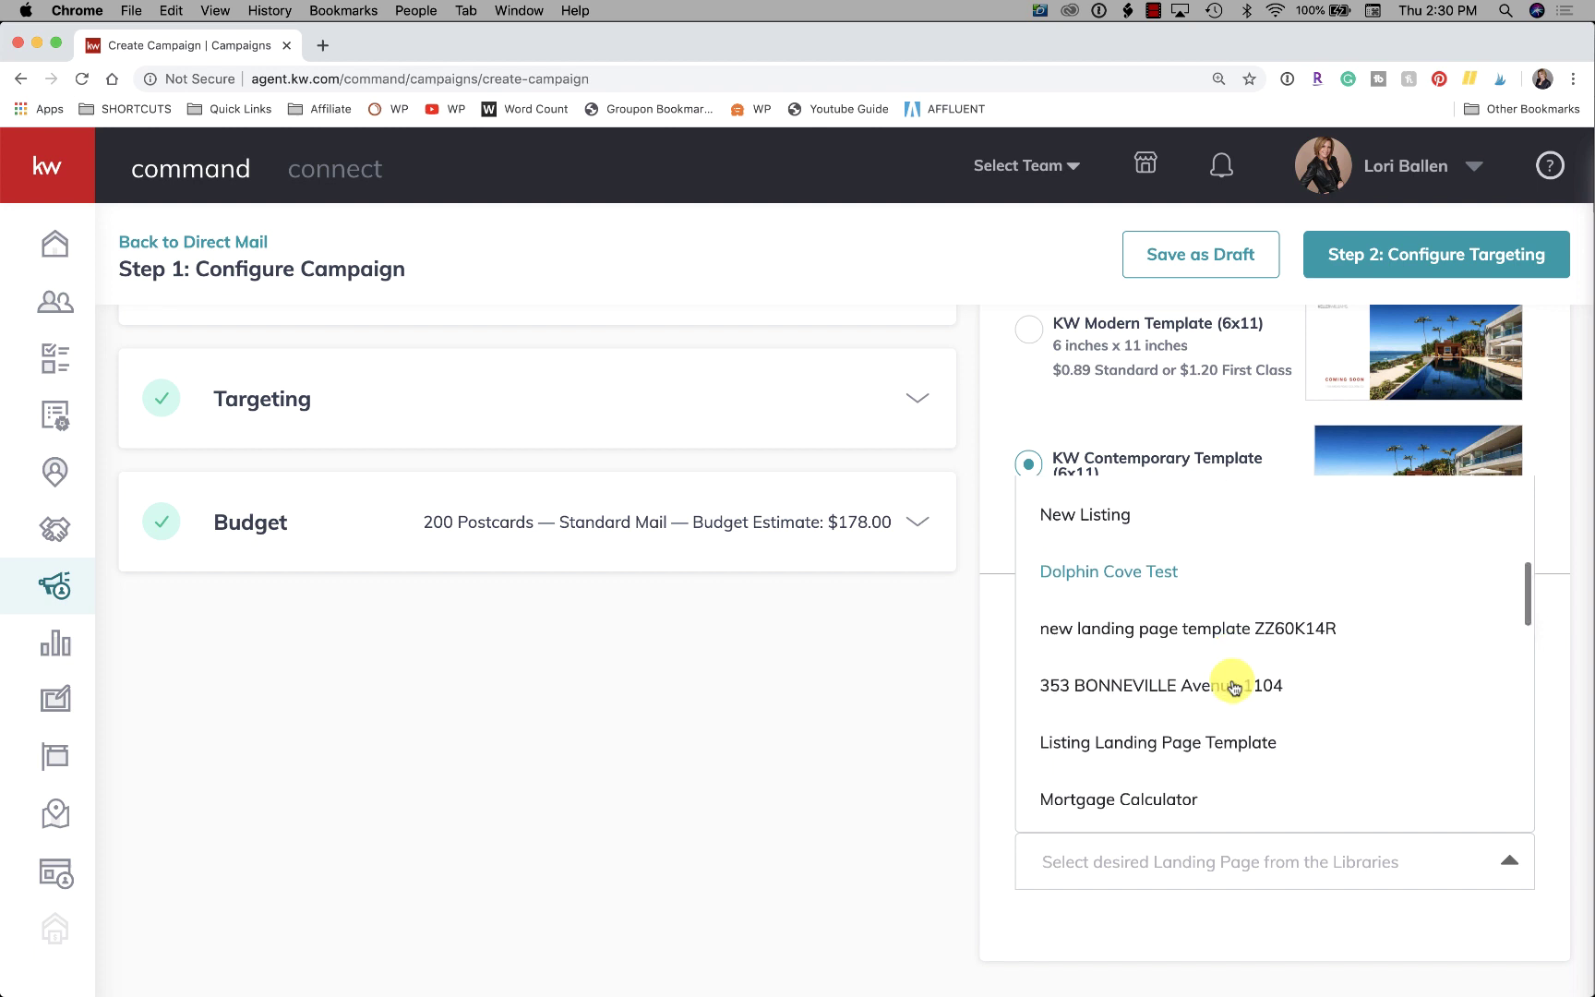
{"action": "left_click", "coordinate": [1166, 582]}
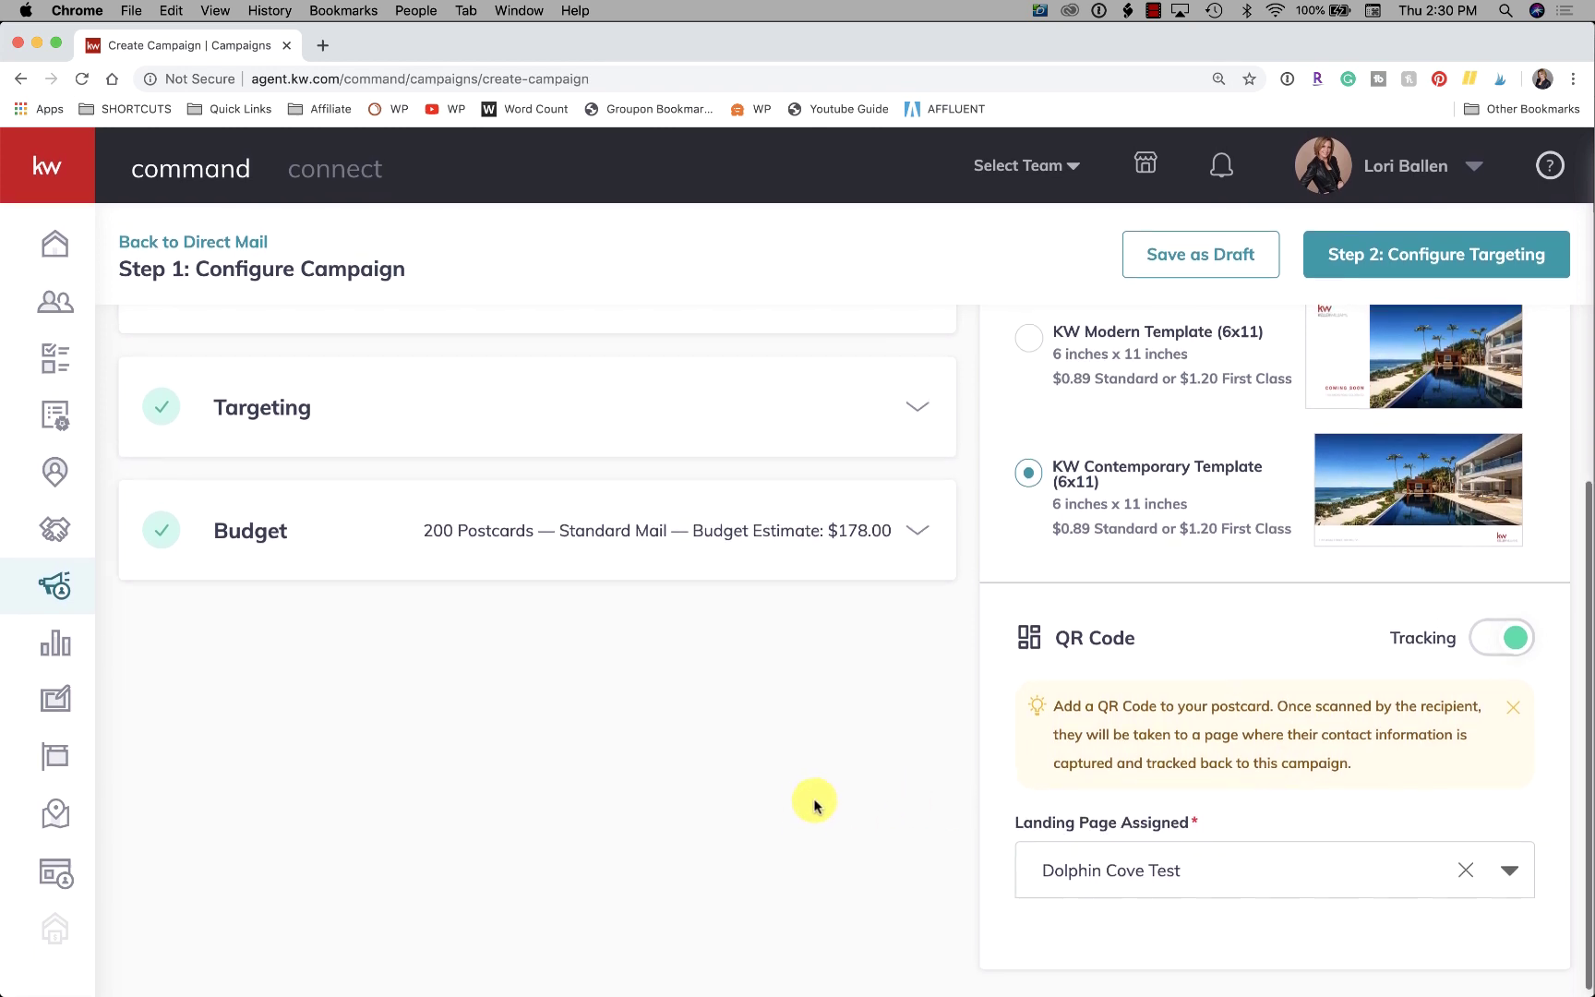
{"action": "scroll", "coordinate": [815, 804], "scroll_direction": "up", "scroll_amount": 2}
{"action": "scroll", "coordinate": [816, 804], "scroll_direction": "up", "scroll_amount": 2}
{"action": "scroll", "coordinate": [815, 804], "scroll_direction": "up", "scroll_amount": 4}
{"action": "scroll", "coordinate": [815, 804], "scroll_direction": "up", "scroll_amount": 5}
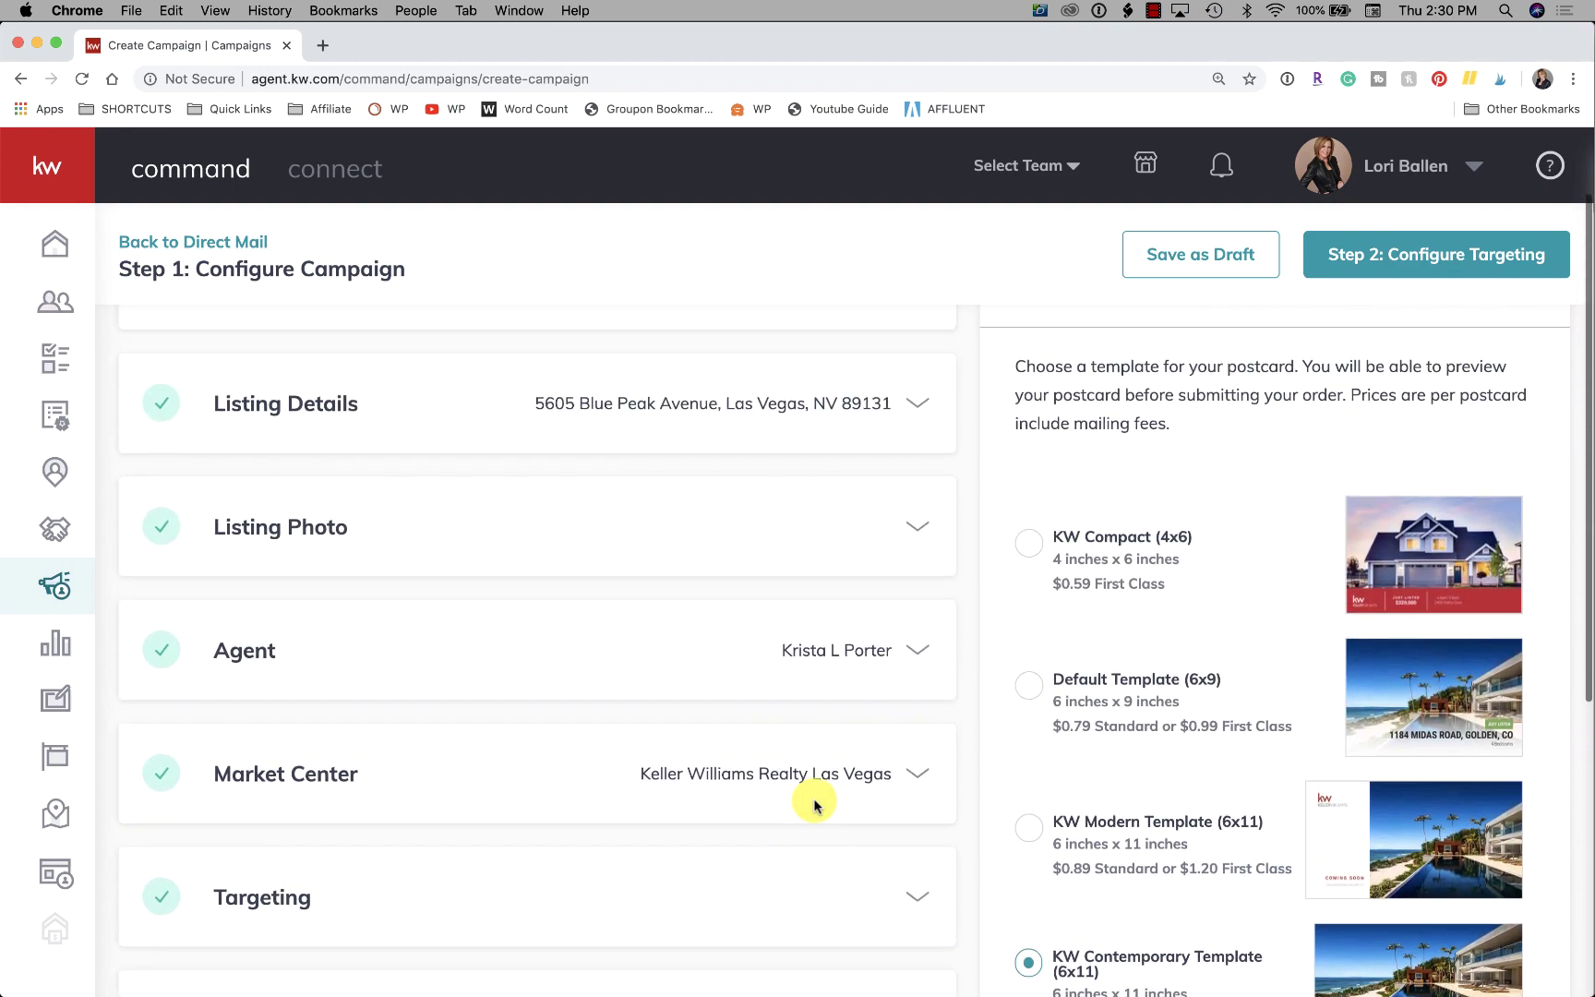
{"action": "scroll", "coordinate": [811, 806], "scroll_direction": "down", "scroll_amount": 4}
{"action": "scroll", "coordinate": [810, 805], "scroll_direction": "up", "scroll_amount": 5}
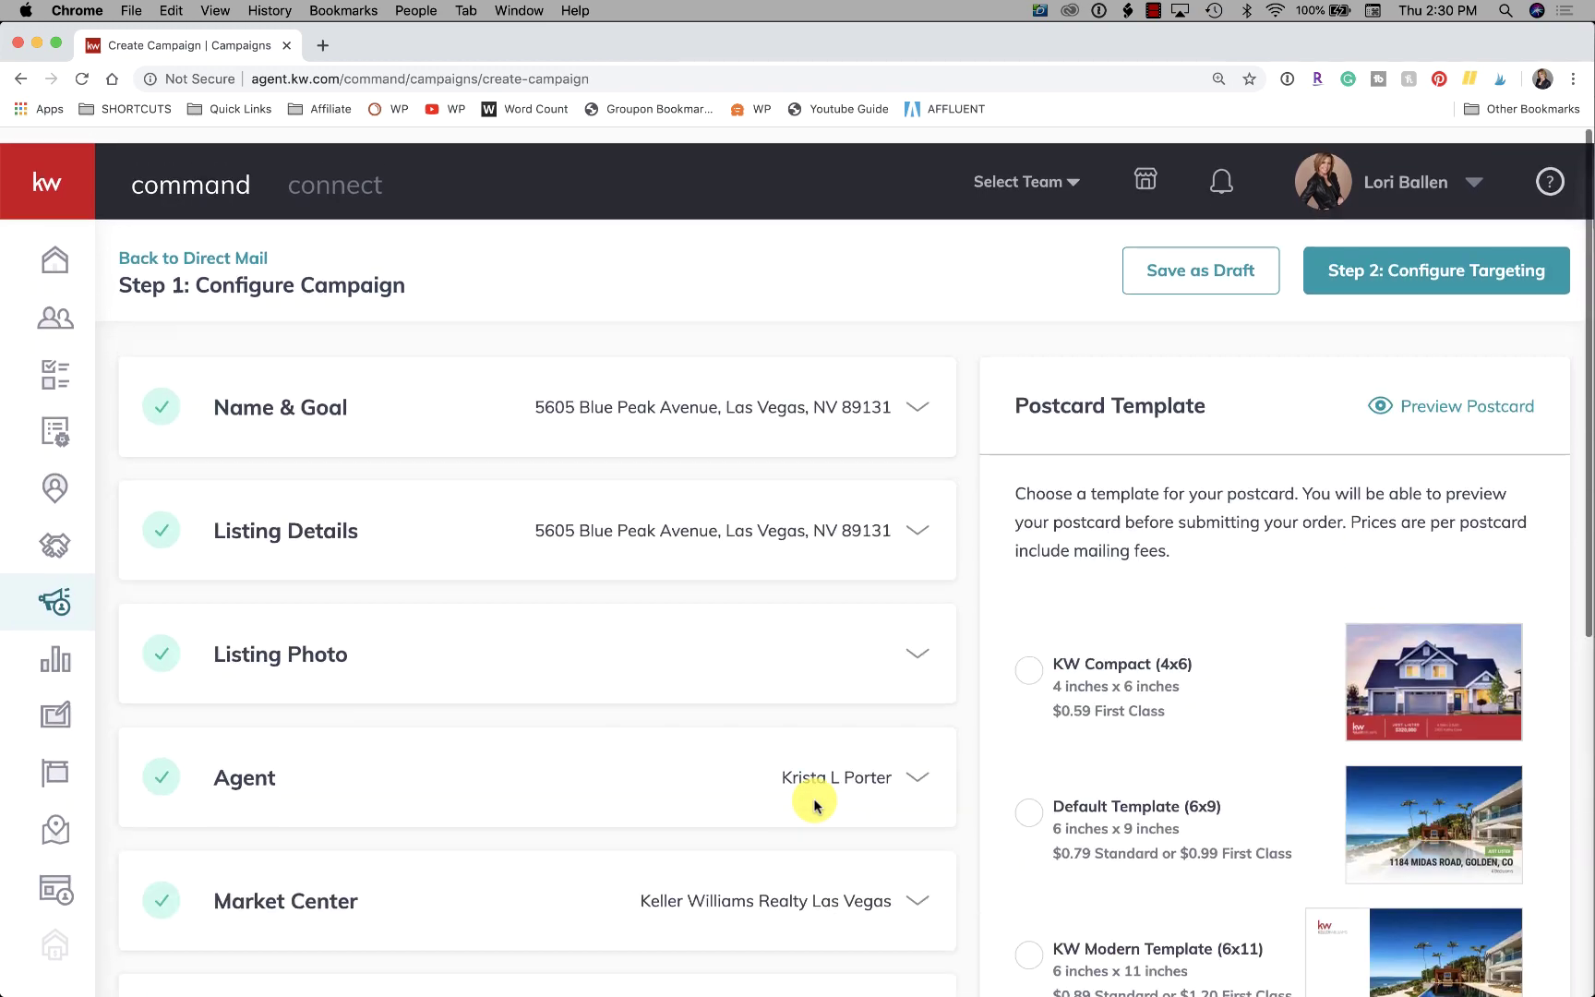
{"action": "left_click", "coordinate": [1478, 396]}
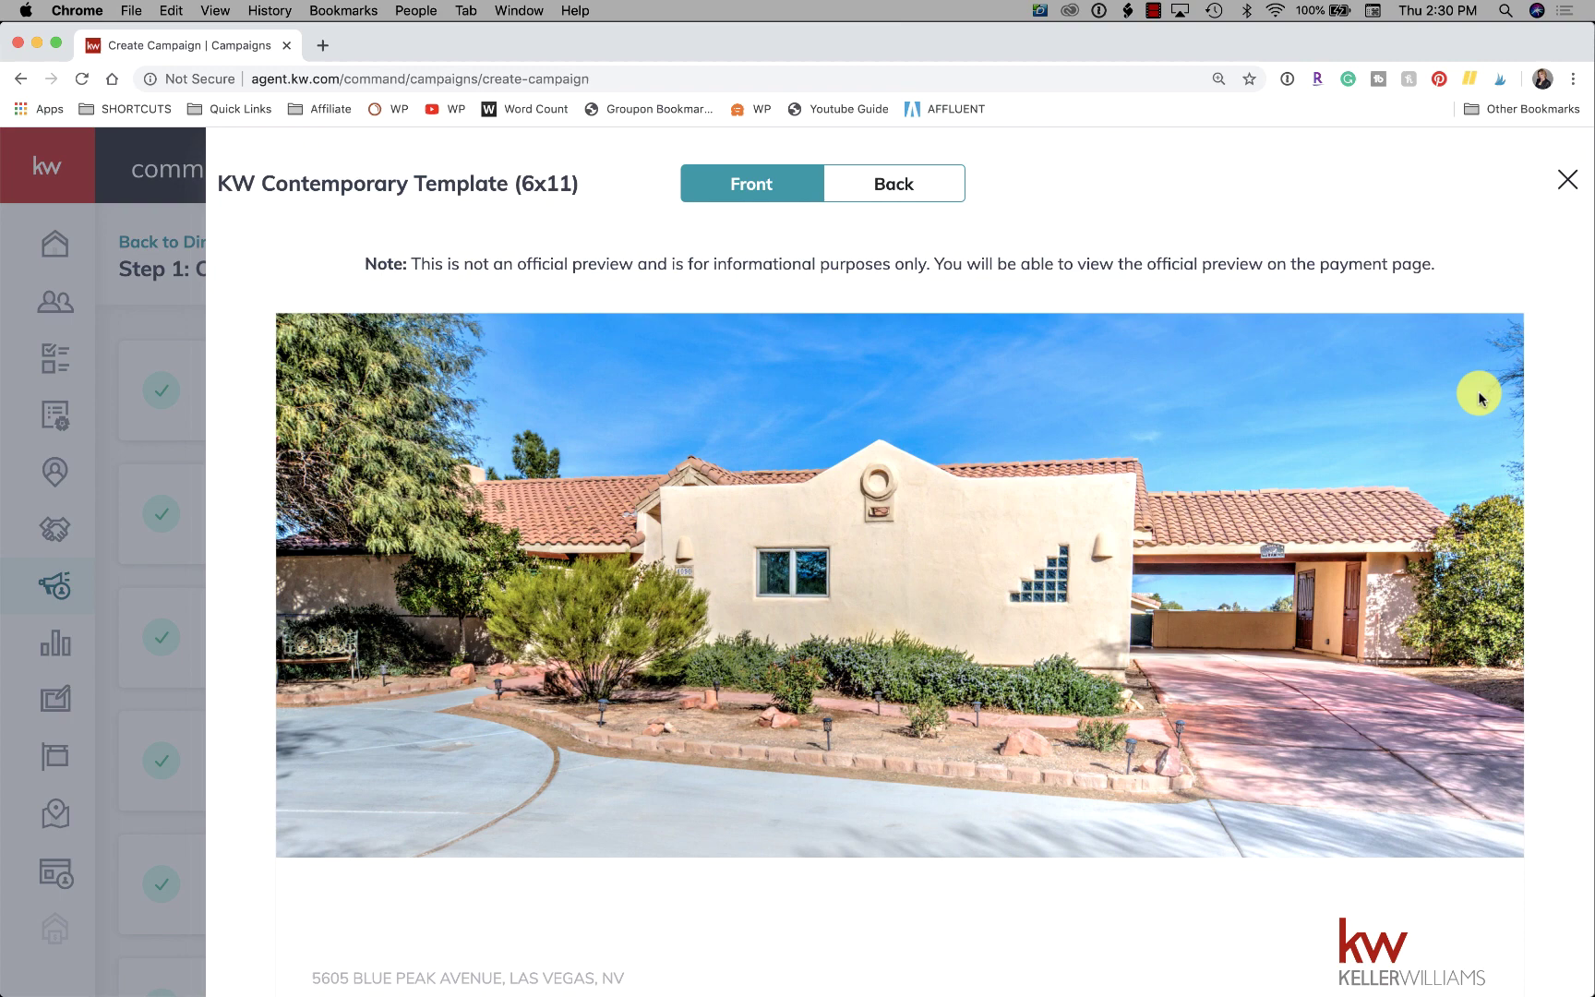
{"action": "scroll", "coordinate": [1187, 607], "scroll_direction": "down", "scroll_amount": 1}
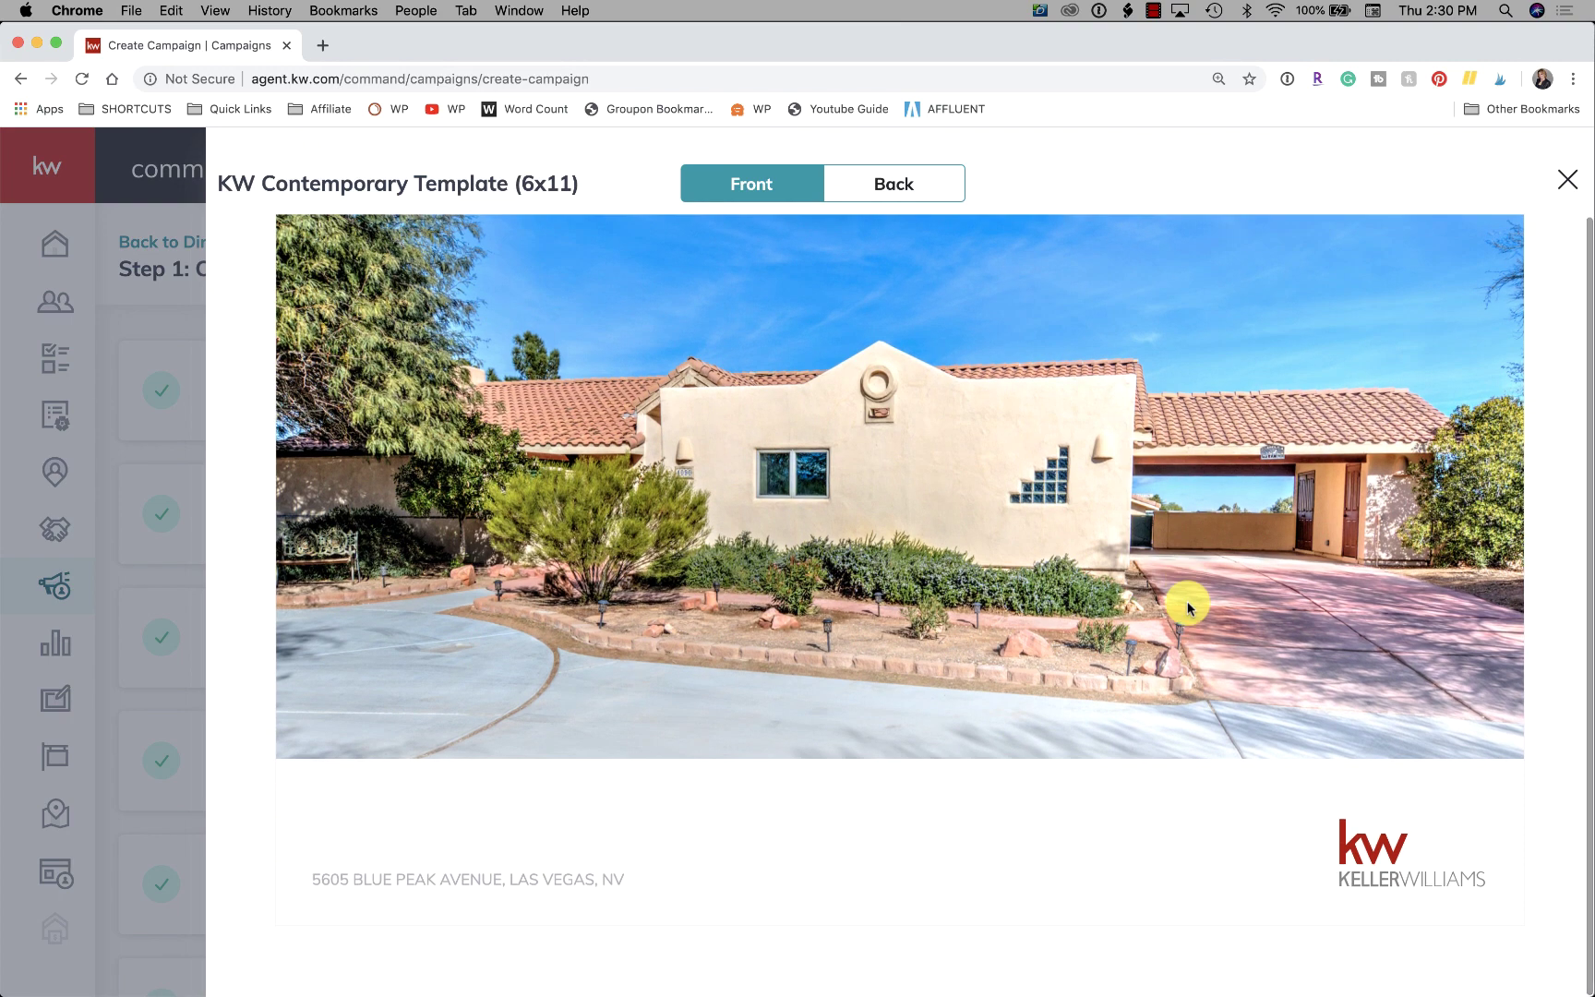
{"action": "scroll", "coordinate": [1187, 607], "scroll_direction": "up", "scroll_amount": 1}
{"action": "scroll", "coordinate": [1187, 606], "scroll_direction": "down", "scroll_amount": 1}
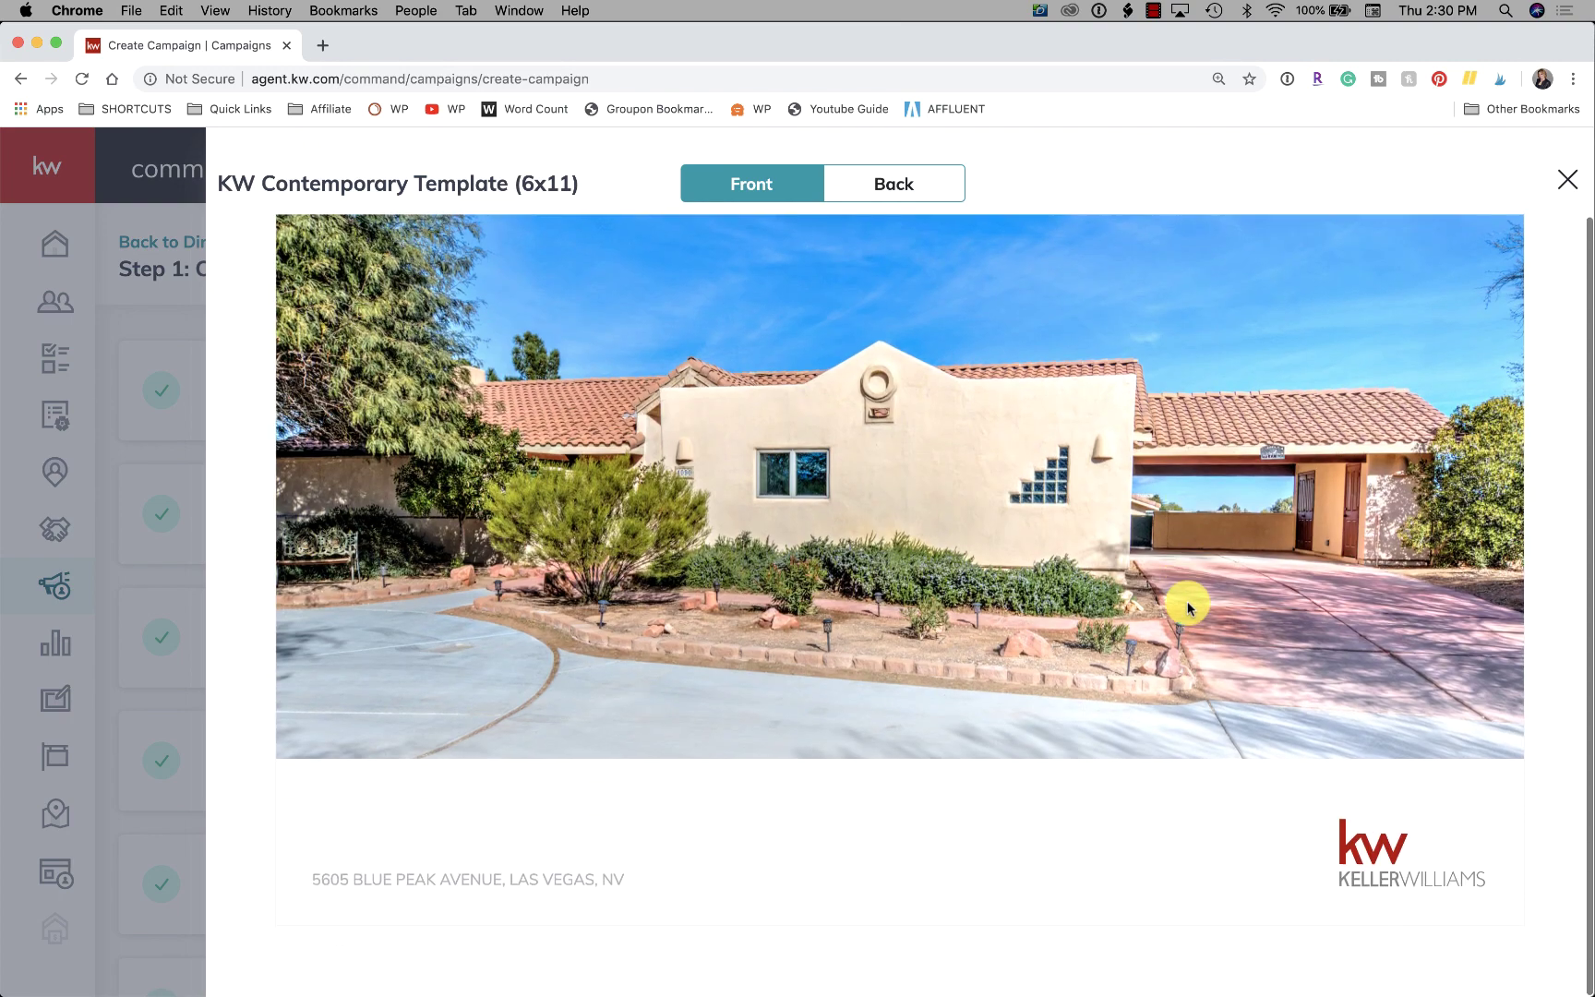
{"action": "scroll", "coordinate": [1187, 606], "scroll_direction": "up", "scroll_amount": 1}
{"action": "left_click", "coordinate": [885, 182]}
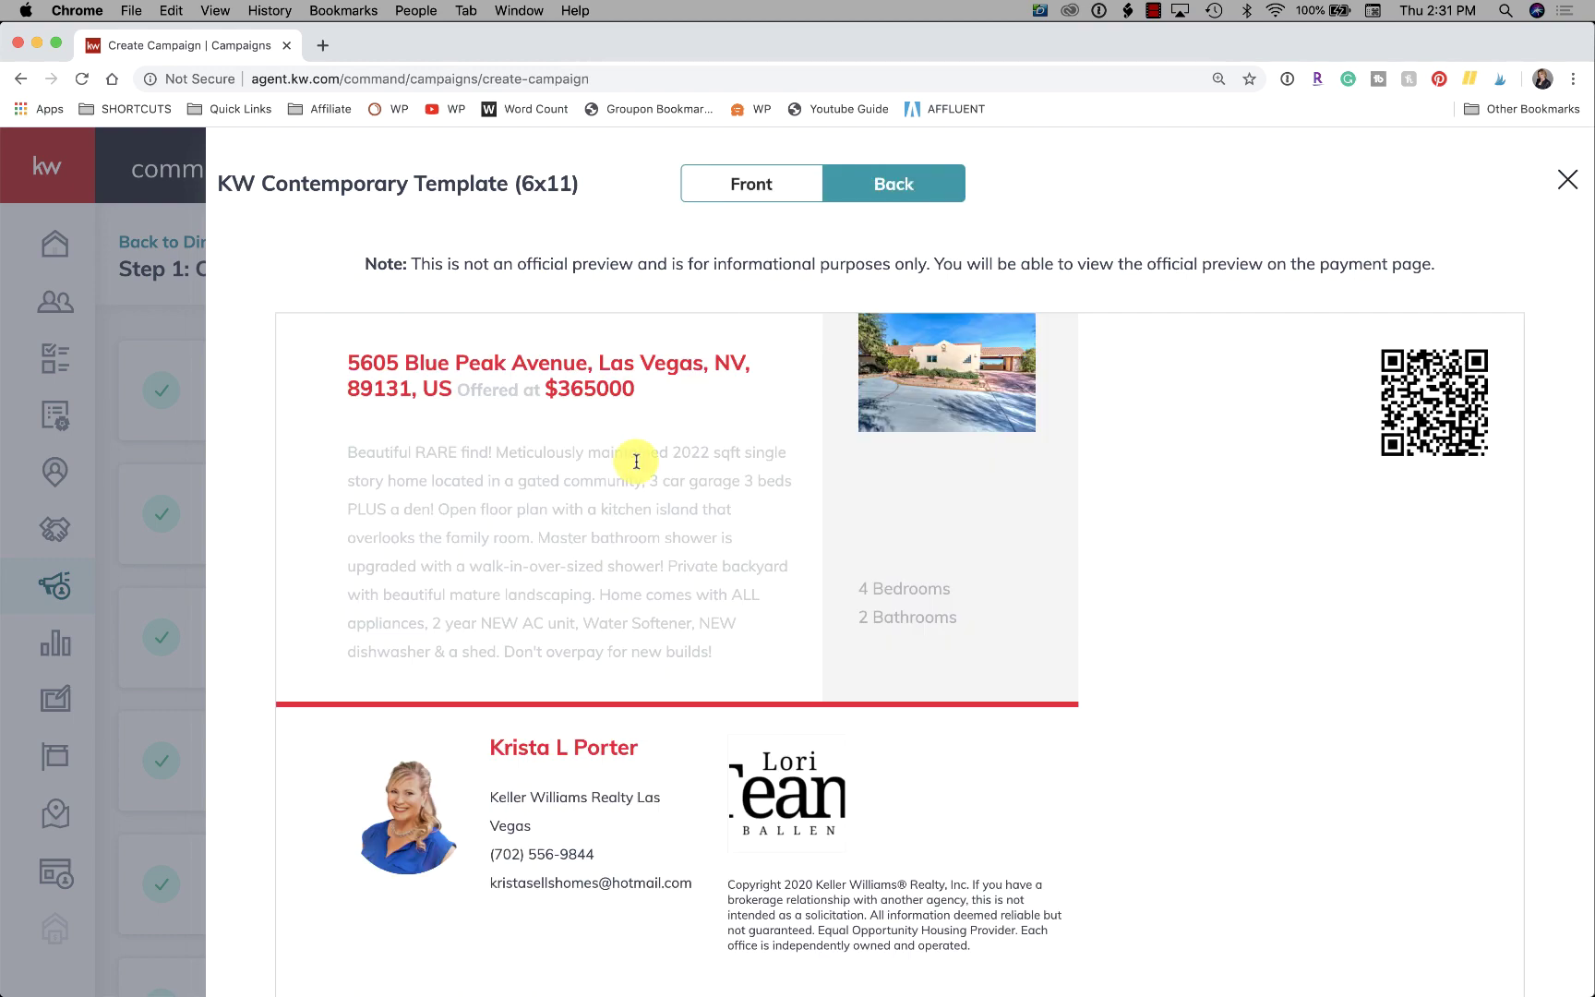
{"action": "scroll", "coordinate": [927, 625], "scroll_direction": "down", "scroll_amount": 1}
{"action": "scroll", "coordinate": [926, 626], "scroll_direction": "down", "scroll_amount": 1}
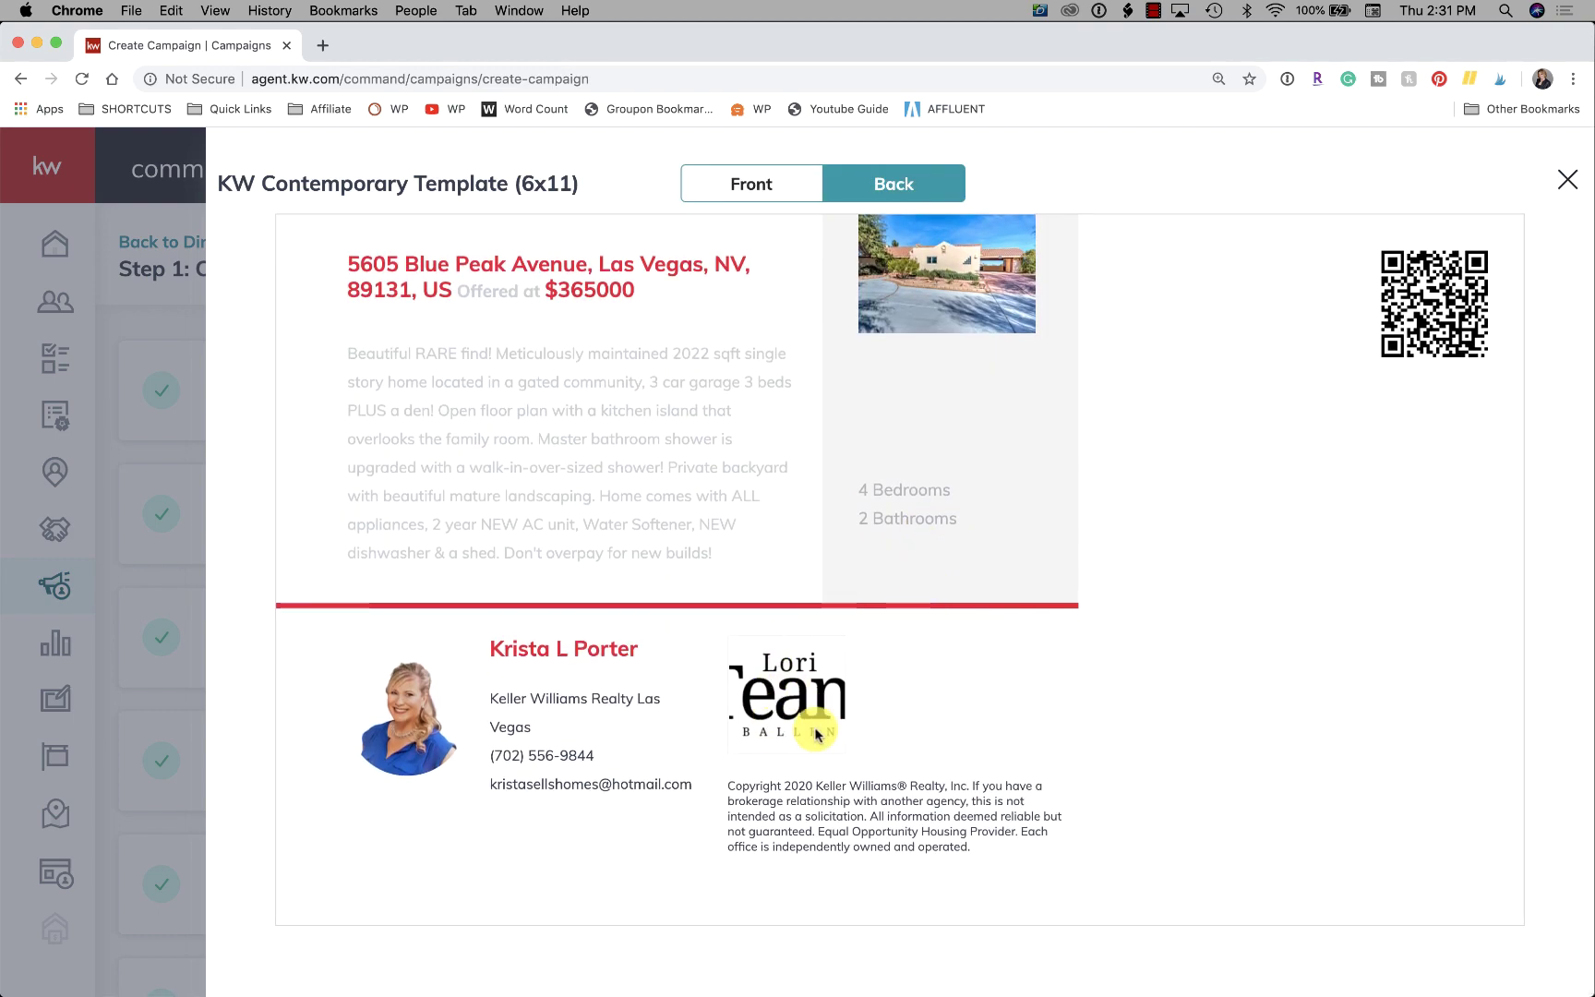
{"action": "key", "text": "super+minus"}
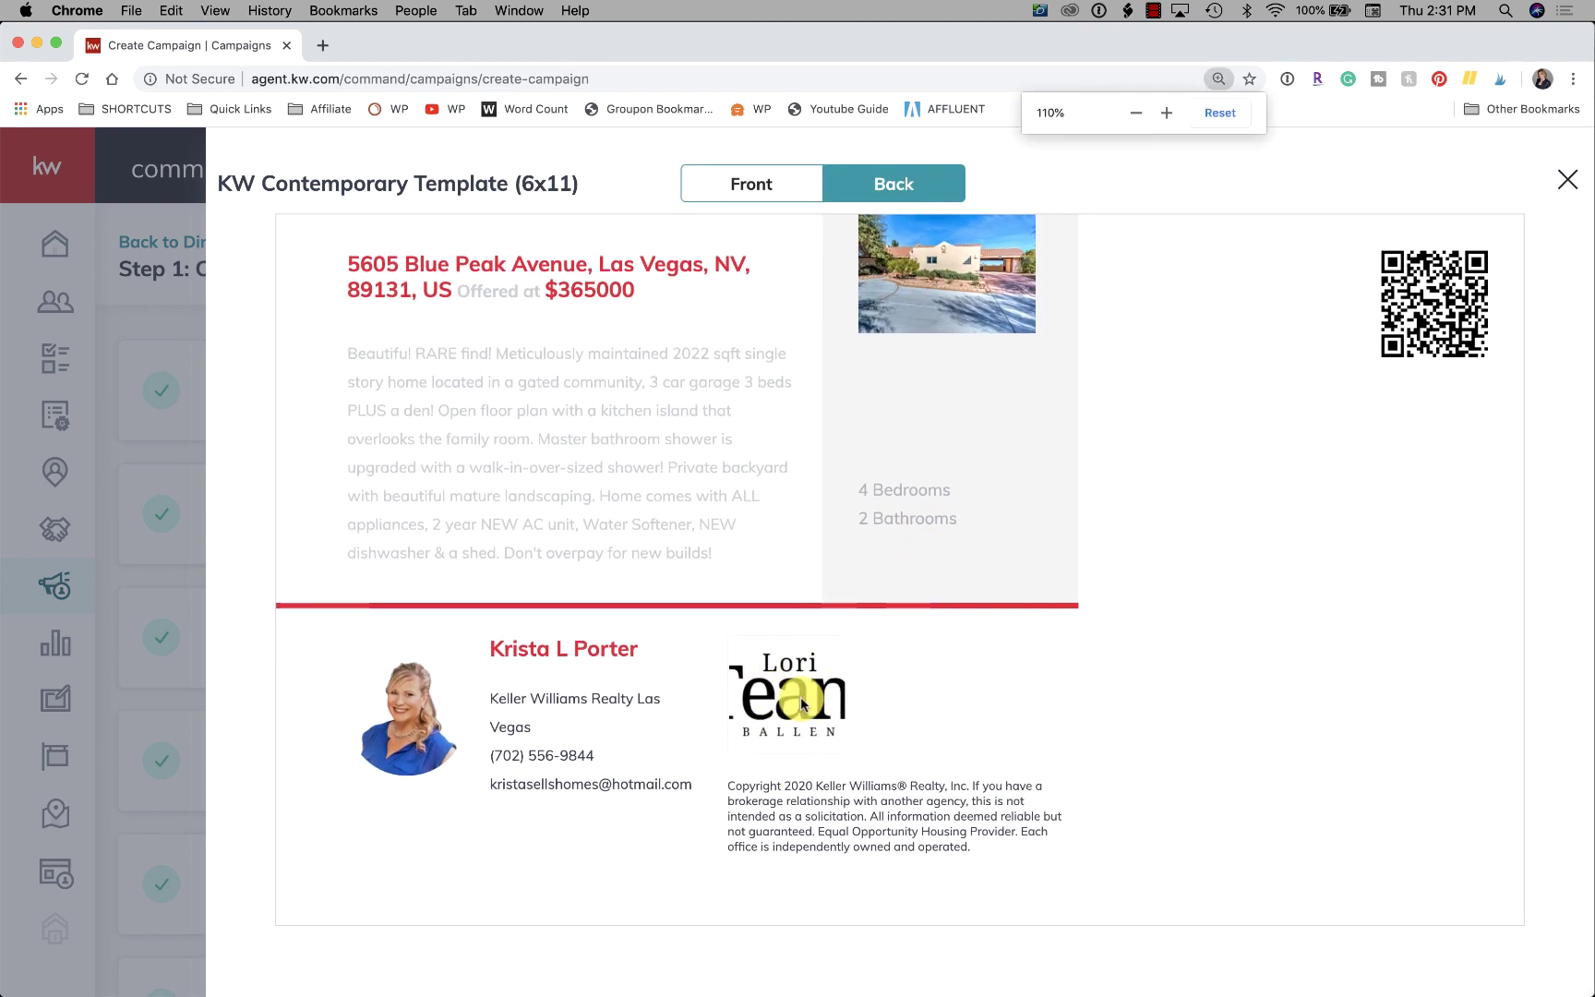
{"action": "key", "text": "super+minus"}
{"action": "key", "text": "super+minus"}
{"action": "key", "text": "super+minus"}
{"action": "key", "text": "super+plus"}
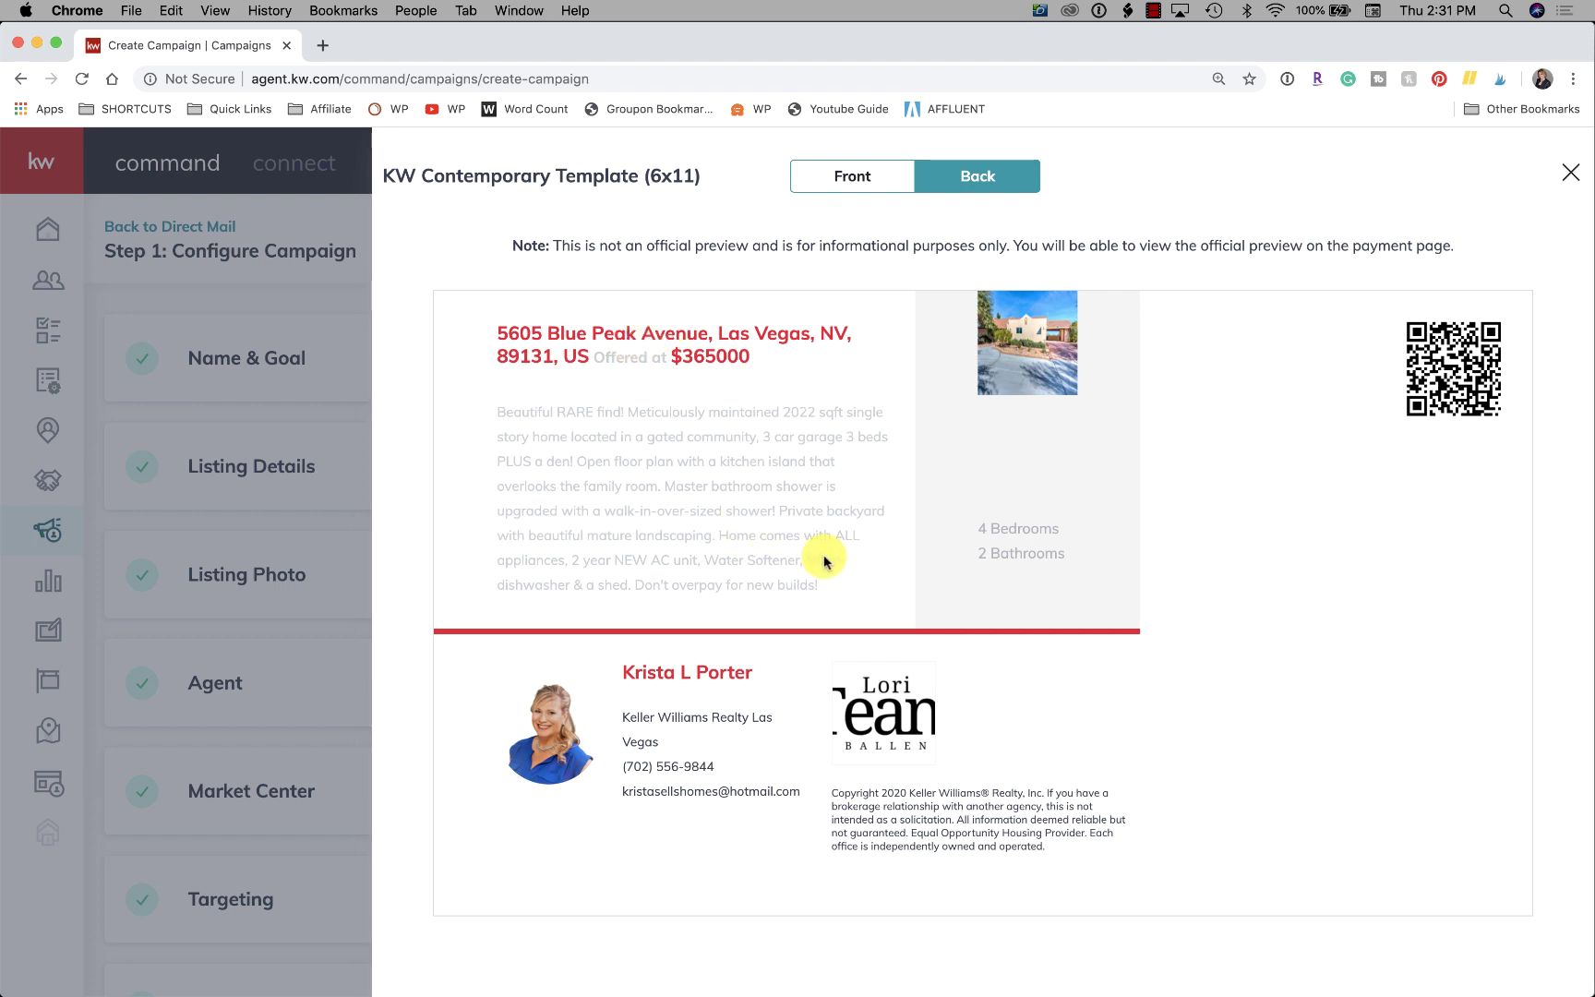
{"action": "left_click", "coordinate": [1567, 174]}
{"action": "scroll", "coordinate": [1142, 520], "scroll_direction": "down", "scroll_amount": 1}
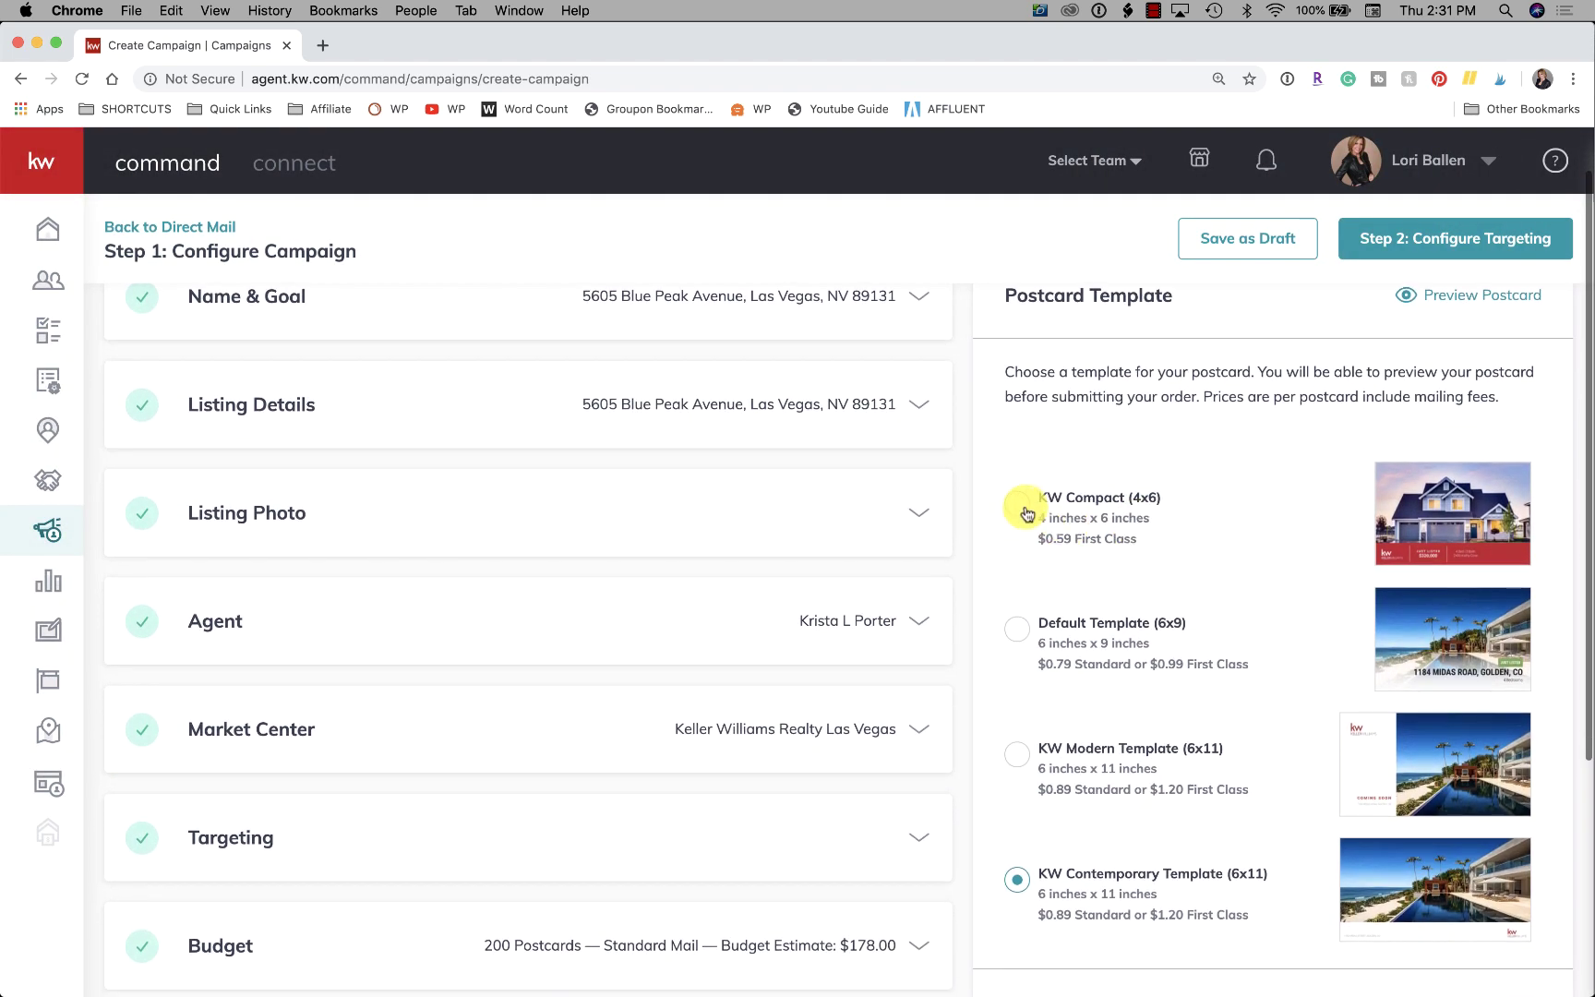
Select the KW Compact (4x6) template and check it in the postcard preview.
{"action": "left_click", "coordinate": [1018, 504]}
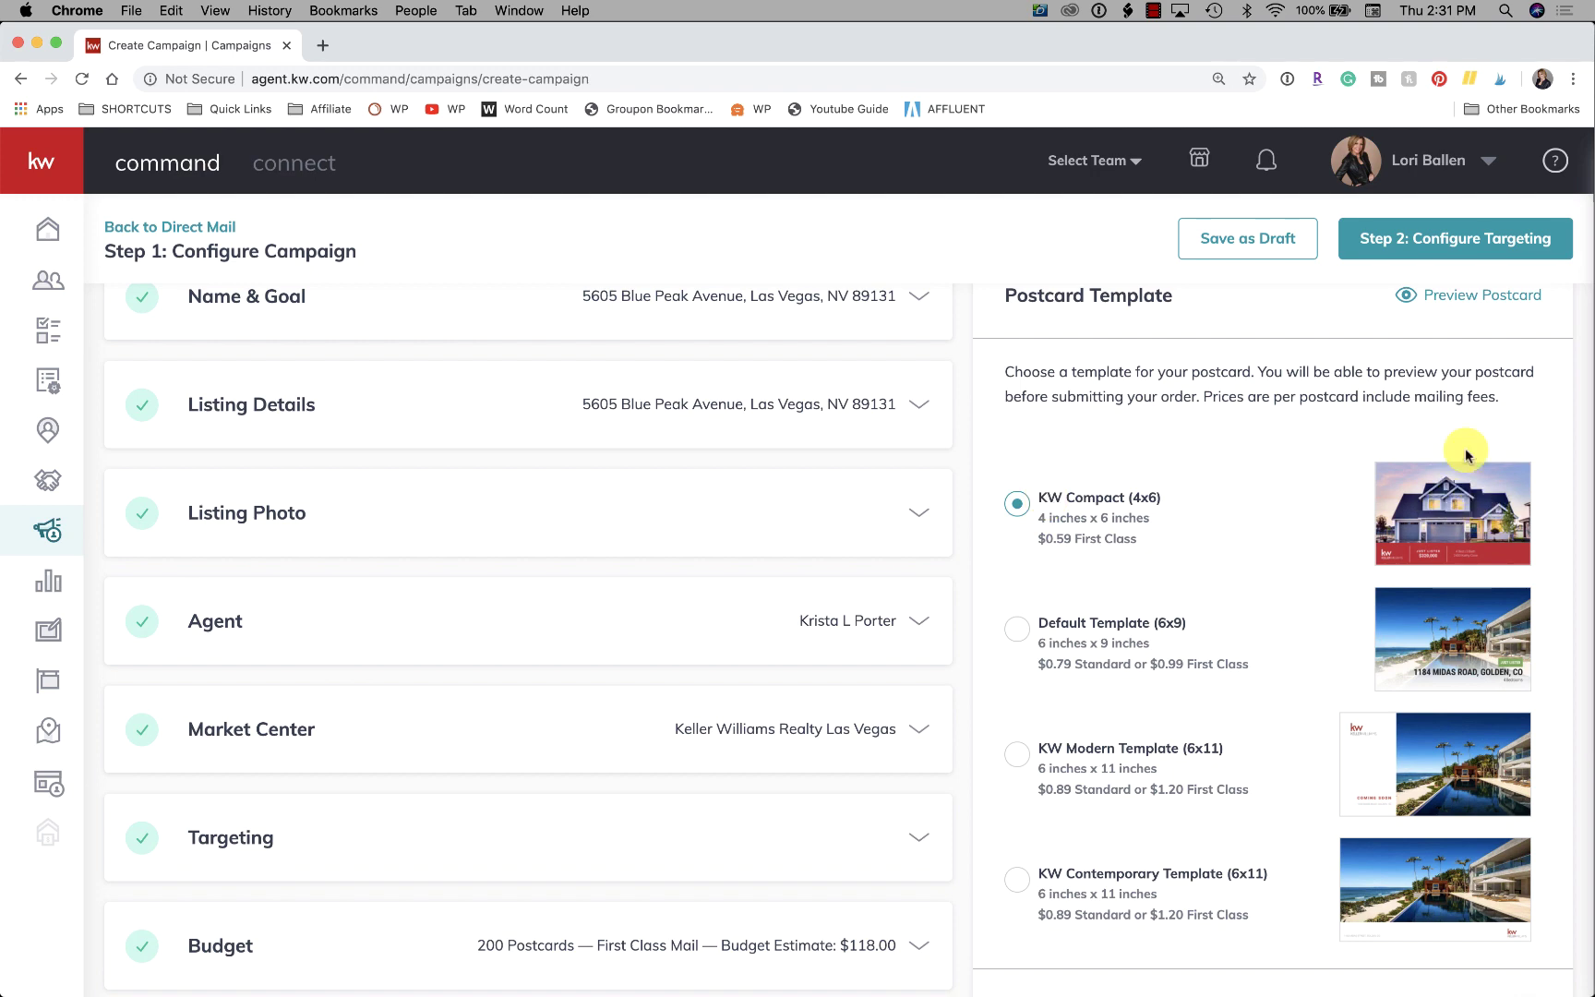
{"action": "left_click", "coordinate": [1458, 296]}
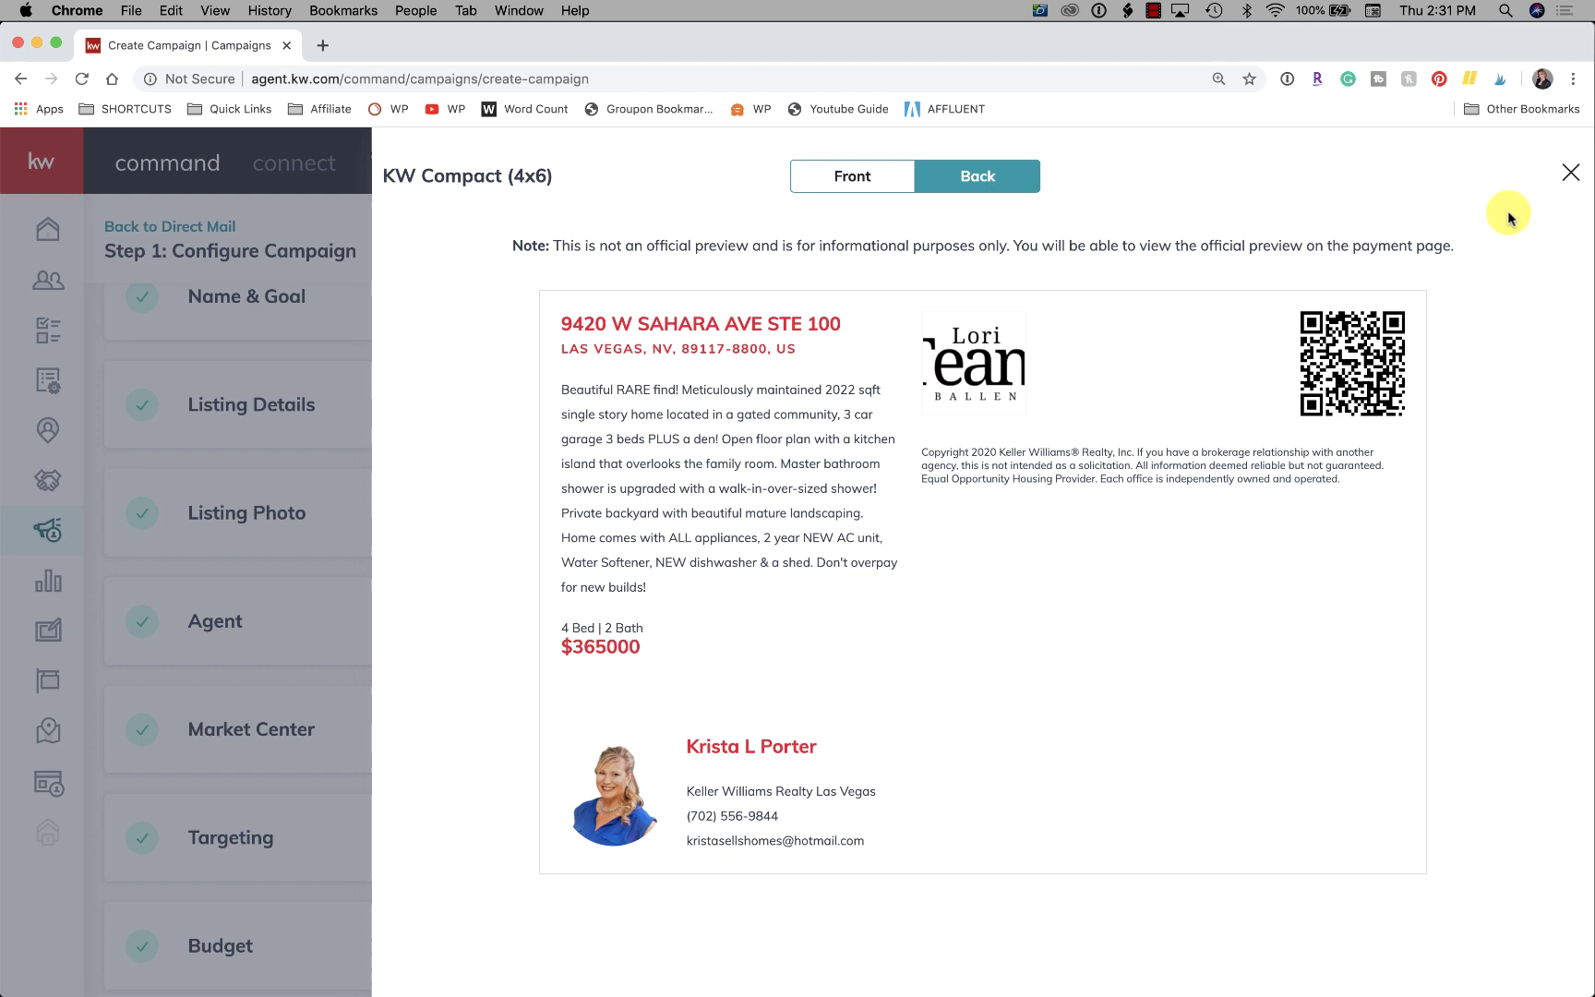
{"action": "left_click", "coordinate": [1570, 173]}
{"action": "scroll", "coordinate": [504, 652], "scroll_direction": "down", "scroll_amount": 3}
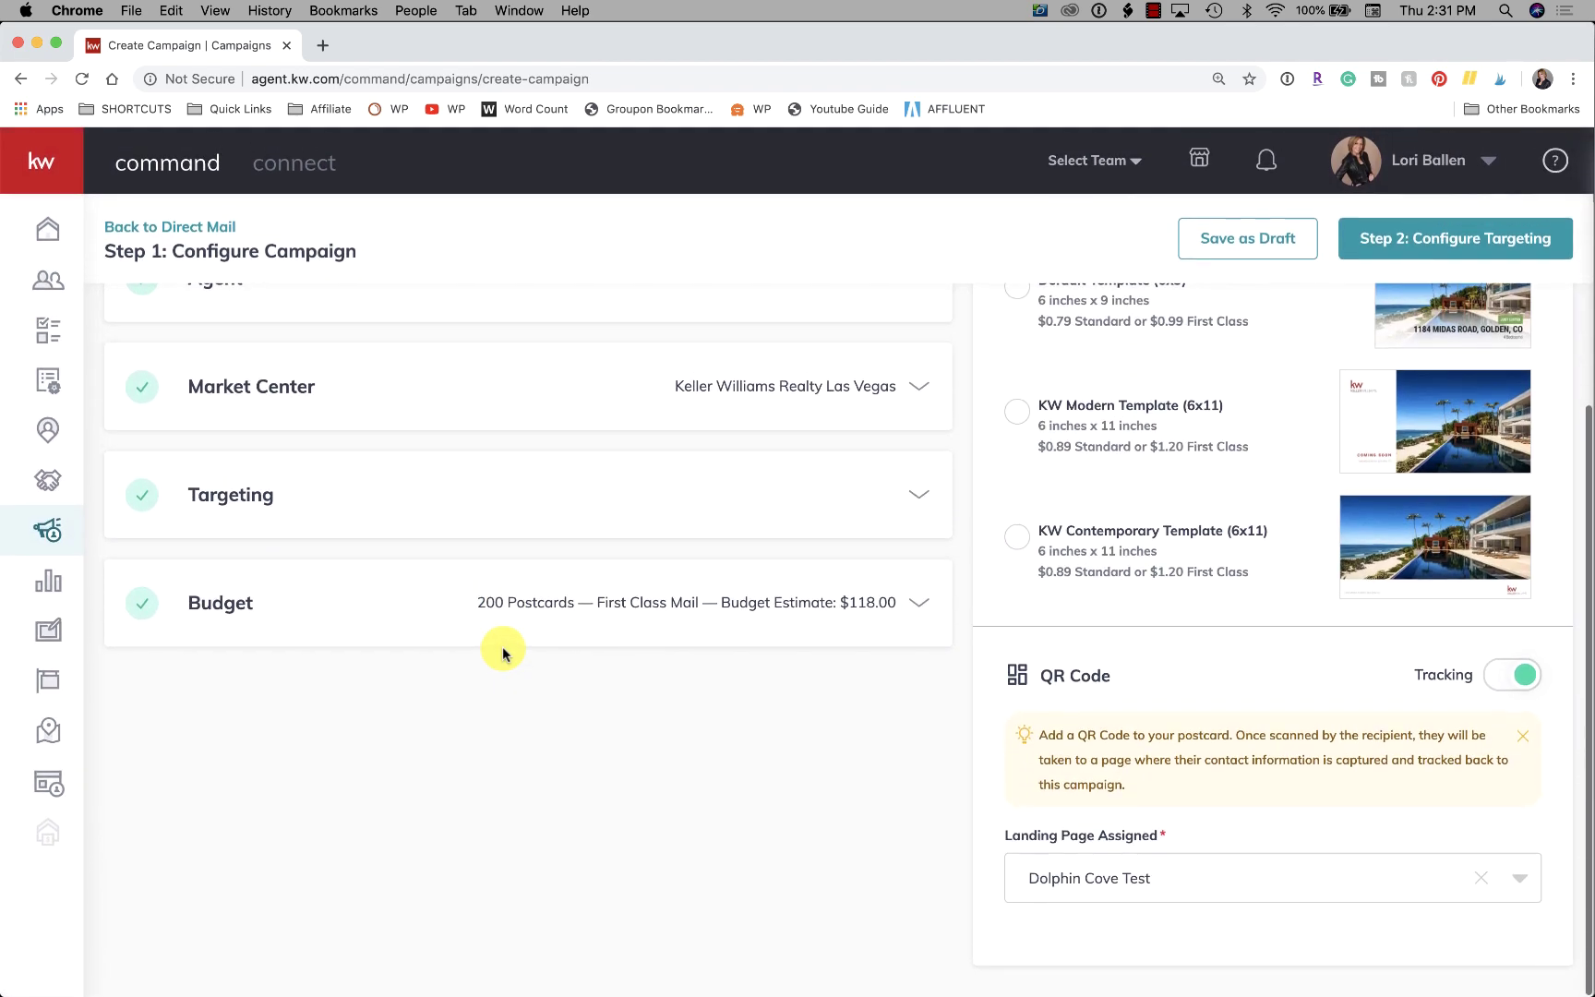
{"action": "scroll", "coordinate": [420, 626], "scroll_direction": "up", "scroll_amount": 2}
{"action": "scroll", "coordinate": [420, 626], "scroll_direction": "up", "scroll_amount": 2}
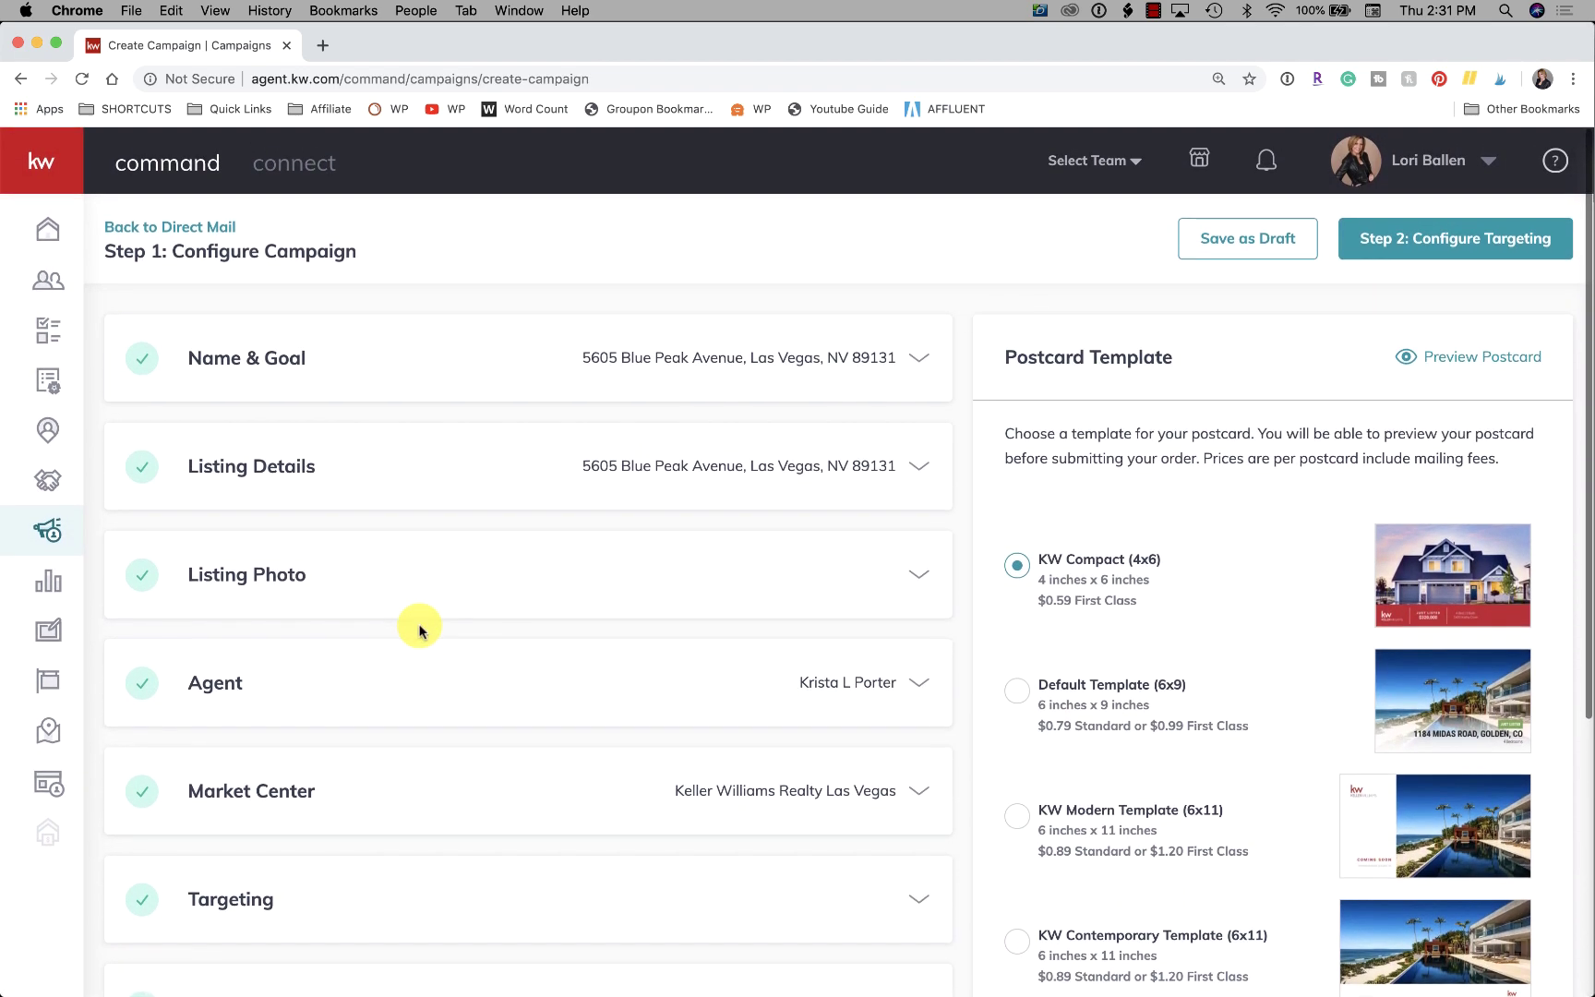
Expand the Listing Photo, Agent and Market Center sections.
{"action": "left_click", "coordinate": [229, 593]}
{"action": "scroll", "coordinate": [229, 593], "scroll_direction": "down", "scroll_amount": 3}
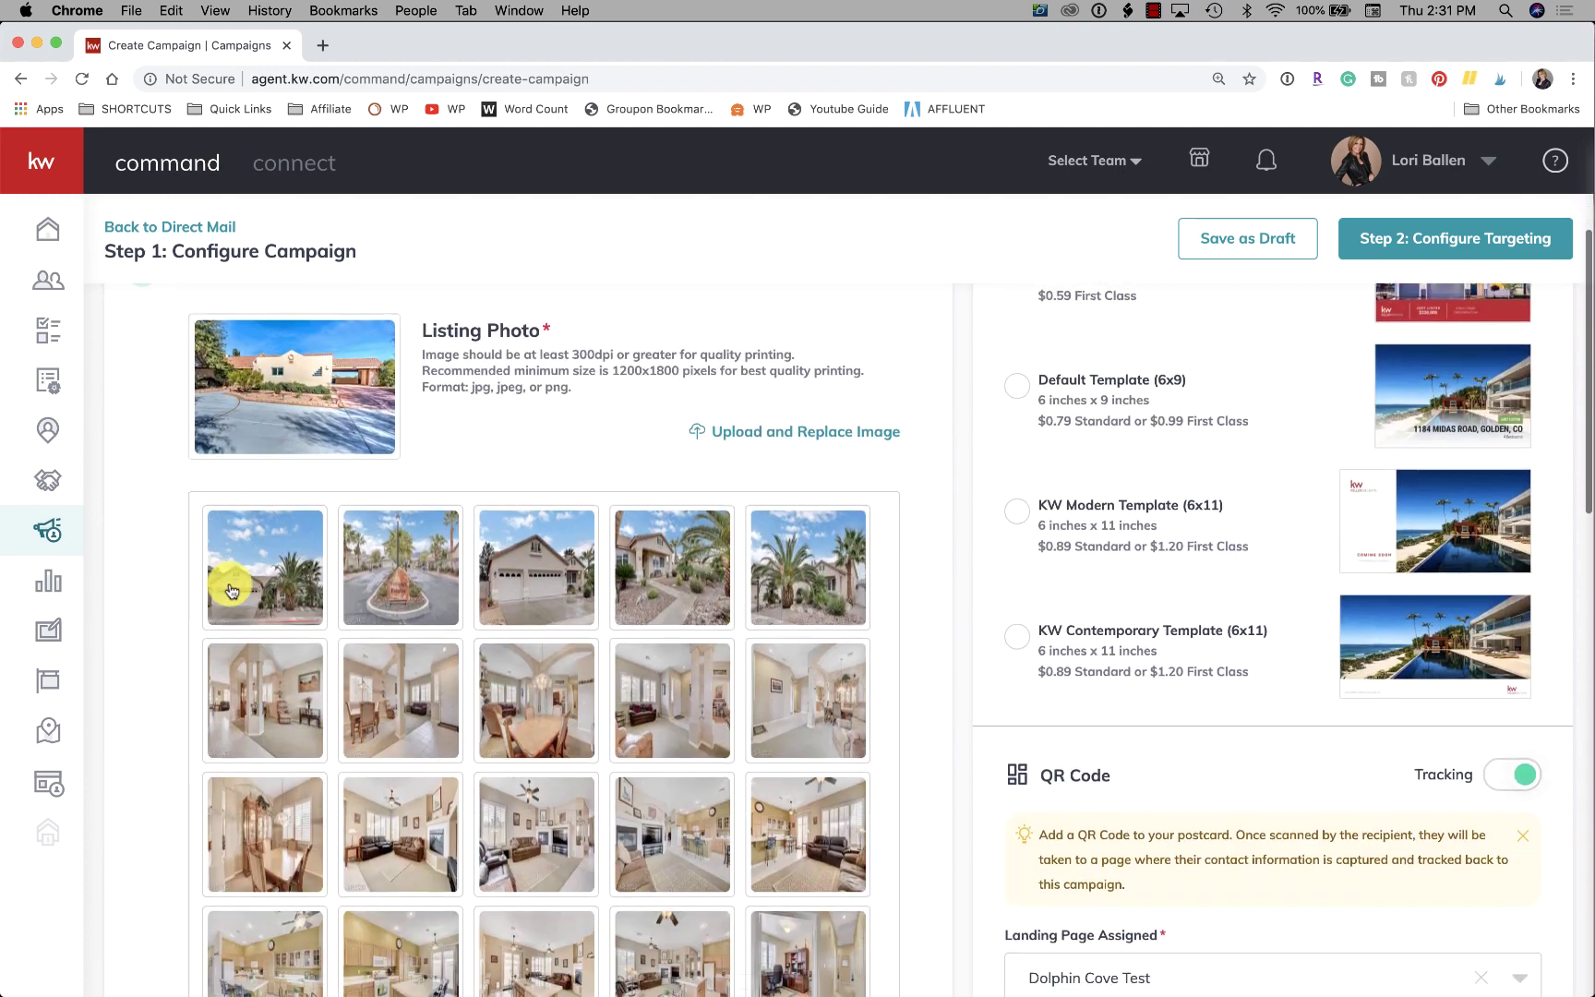
{"action": "scroll", "coordinate": [231, 593], "scroll_direction": "down", "scroll_amount": 5}
{"action": "scroll", "coordinate": [230, 592], "scroll_direction": "down", "scroll_amount": 5}
{"action": "scroll", "coordinate": [231, 591], "scroll_direction": "down", "scroll_amount": 3}
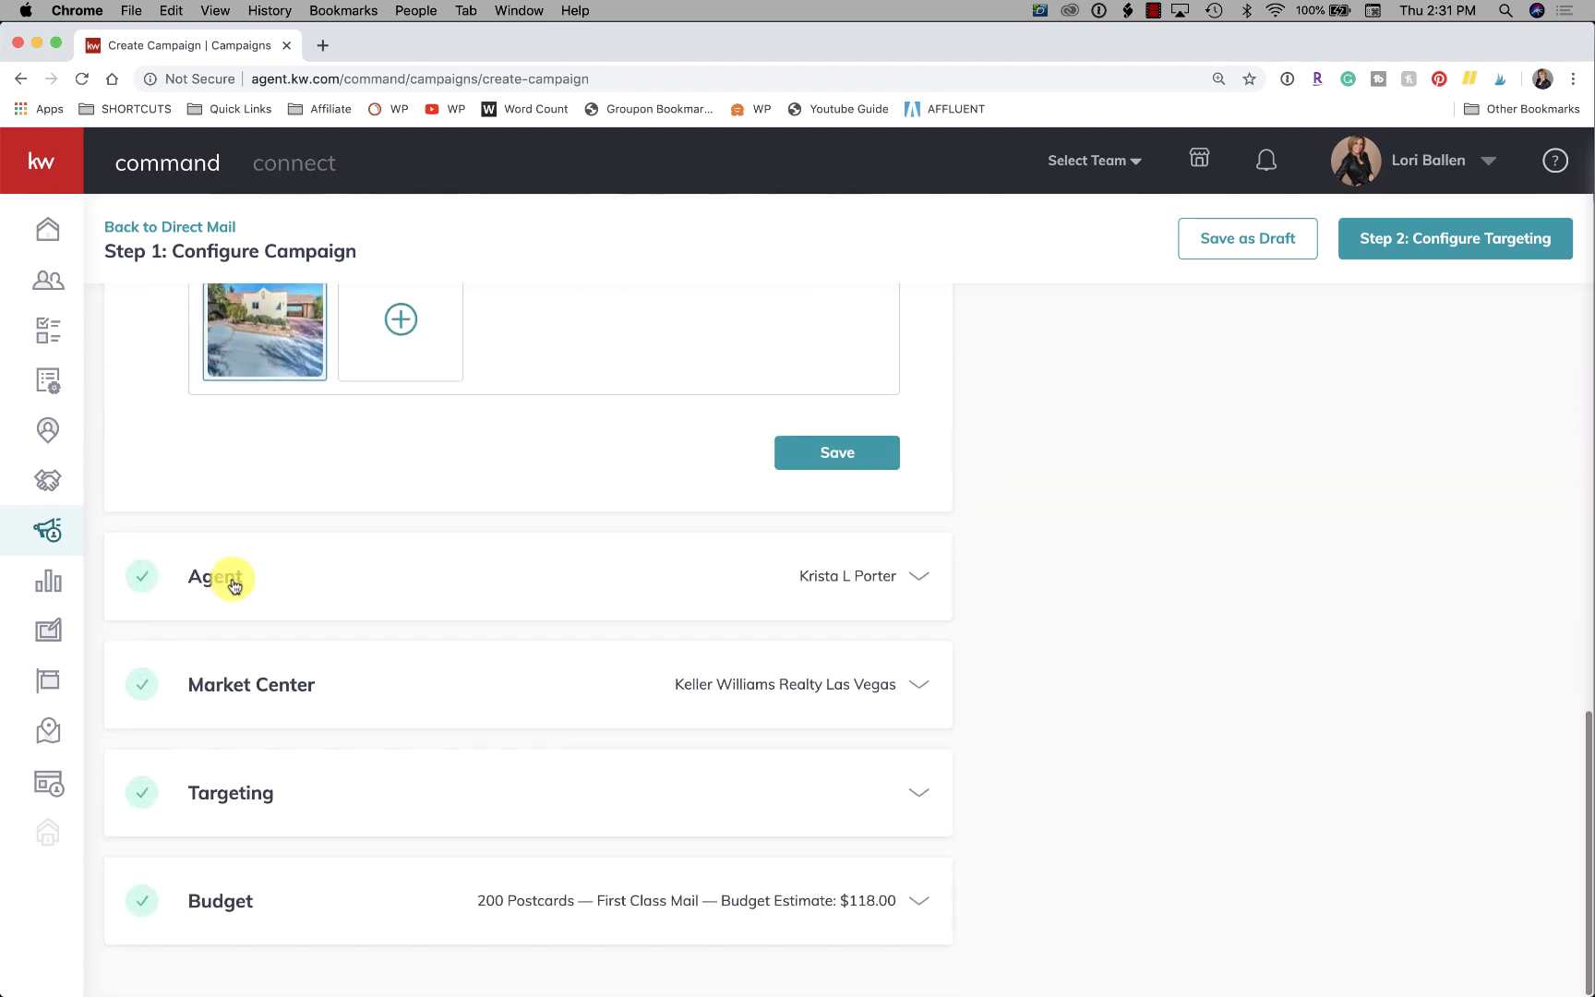
{"action": "left_click", "coordinate": [232, 583]}
{"action": "left_click", "coordinate": [214, 680]}
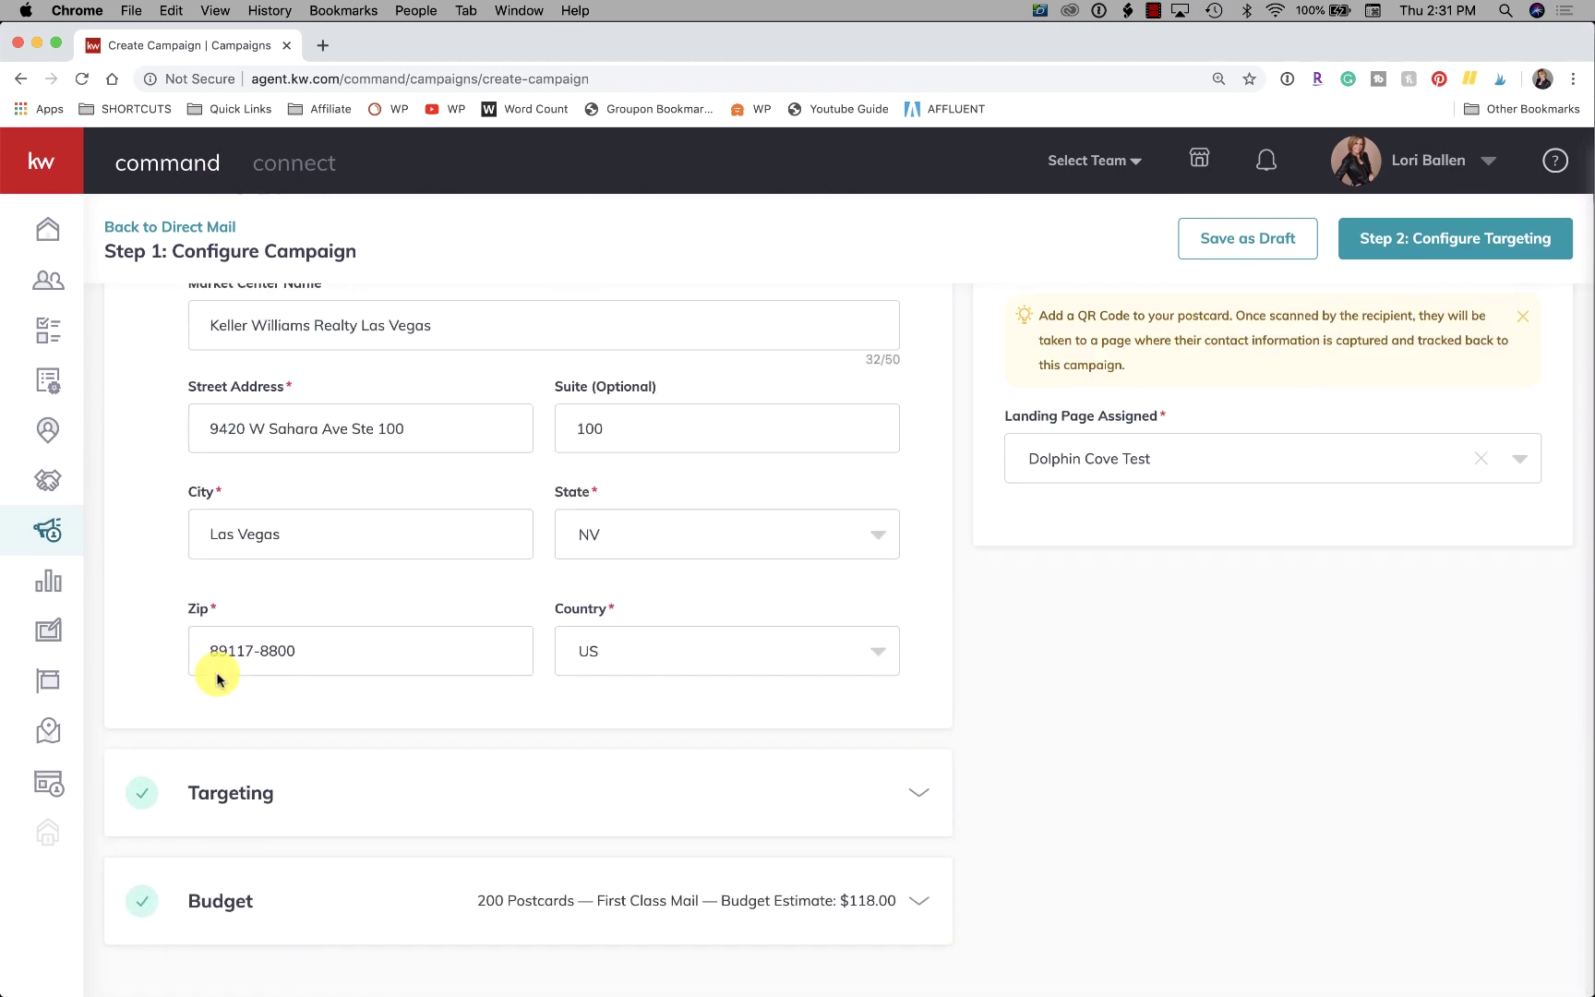
{"action": "scroll", "coordinate": [217, 679], "scroll_direction": "up", "scroll_amount": 3}
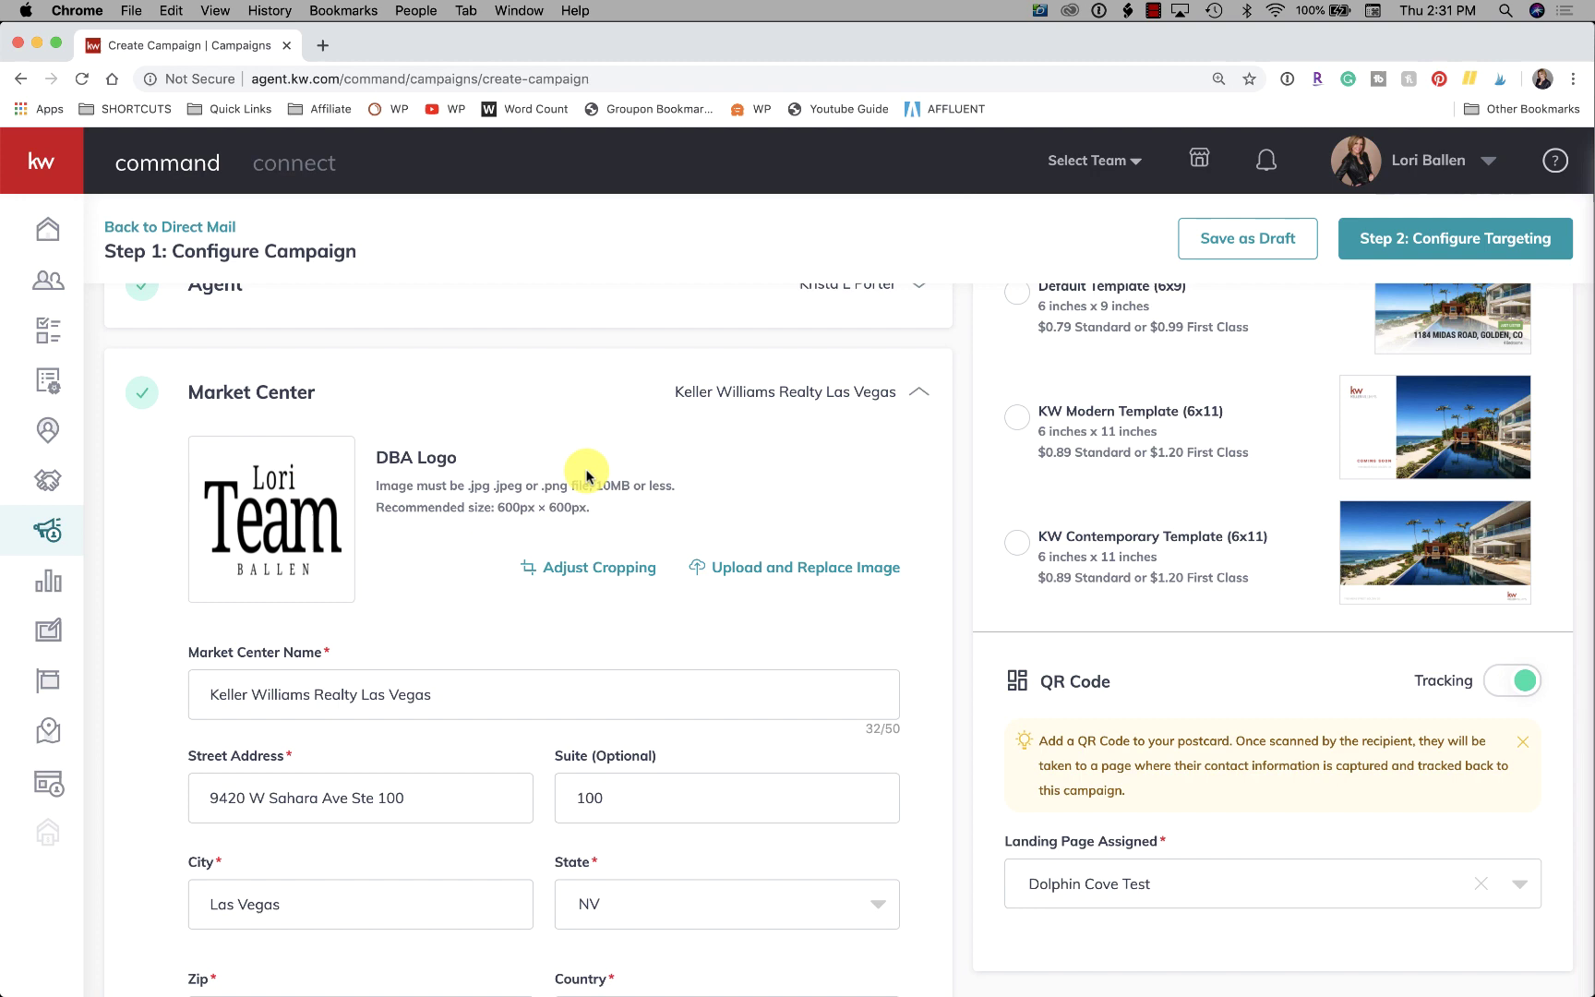
Replace the DBA logo with the Keller Williams Las Vegas logo and save the Market Center details.
{"action": "left_click", "coordinate": [738, 569]}
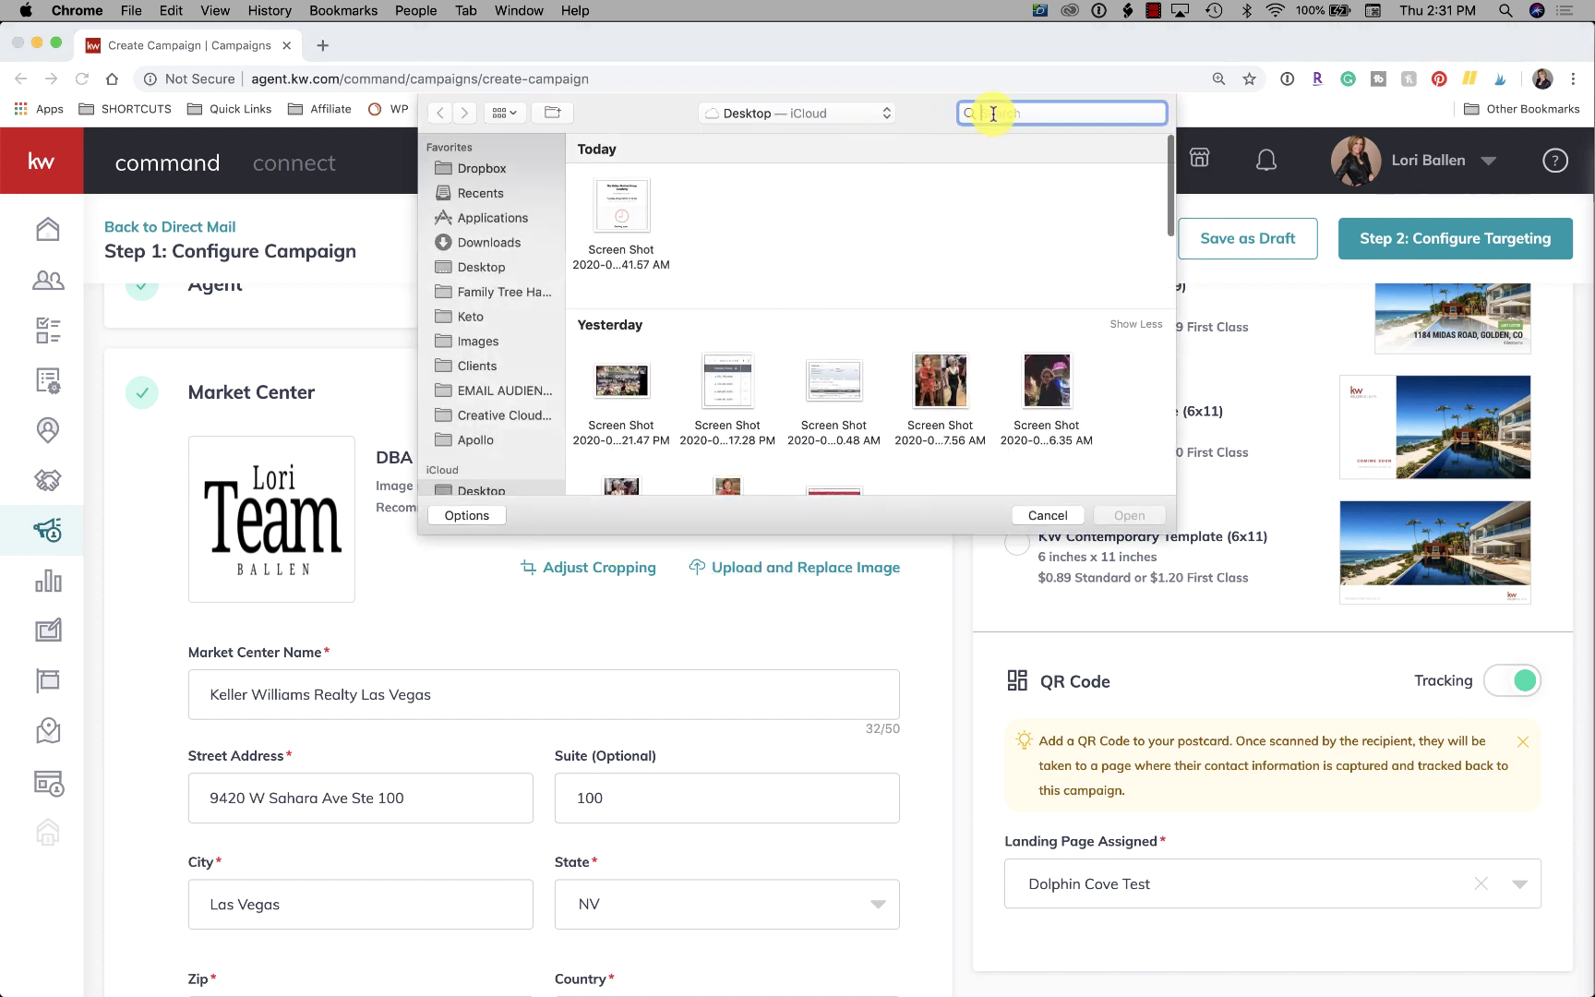
{"action": "type", "text": "logo"}
{"action": "key", "text": "Return"}
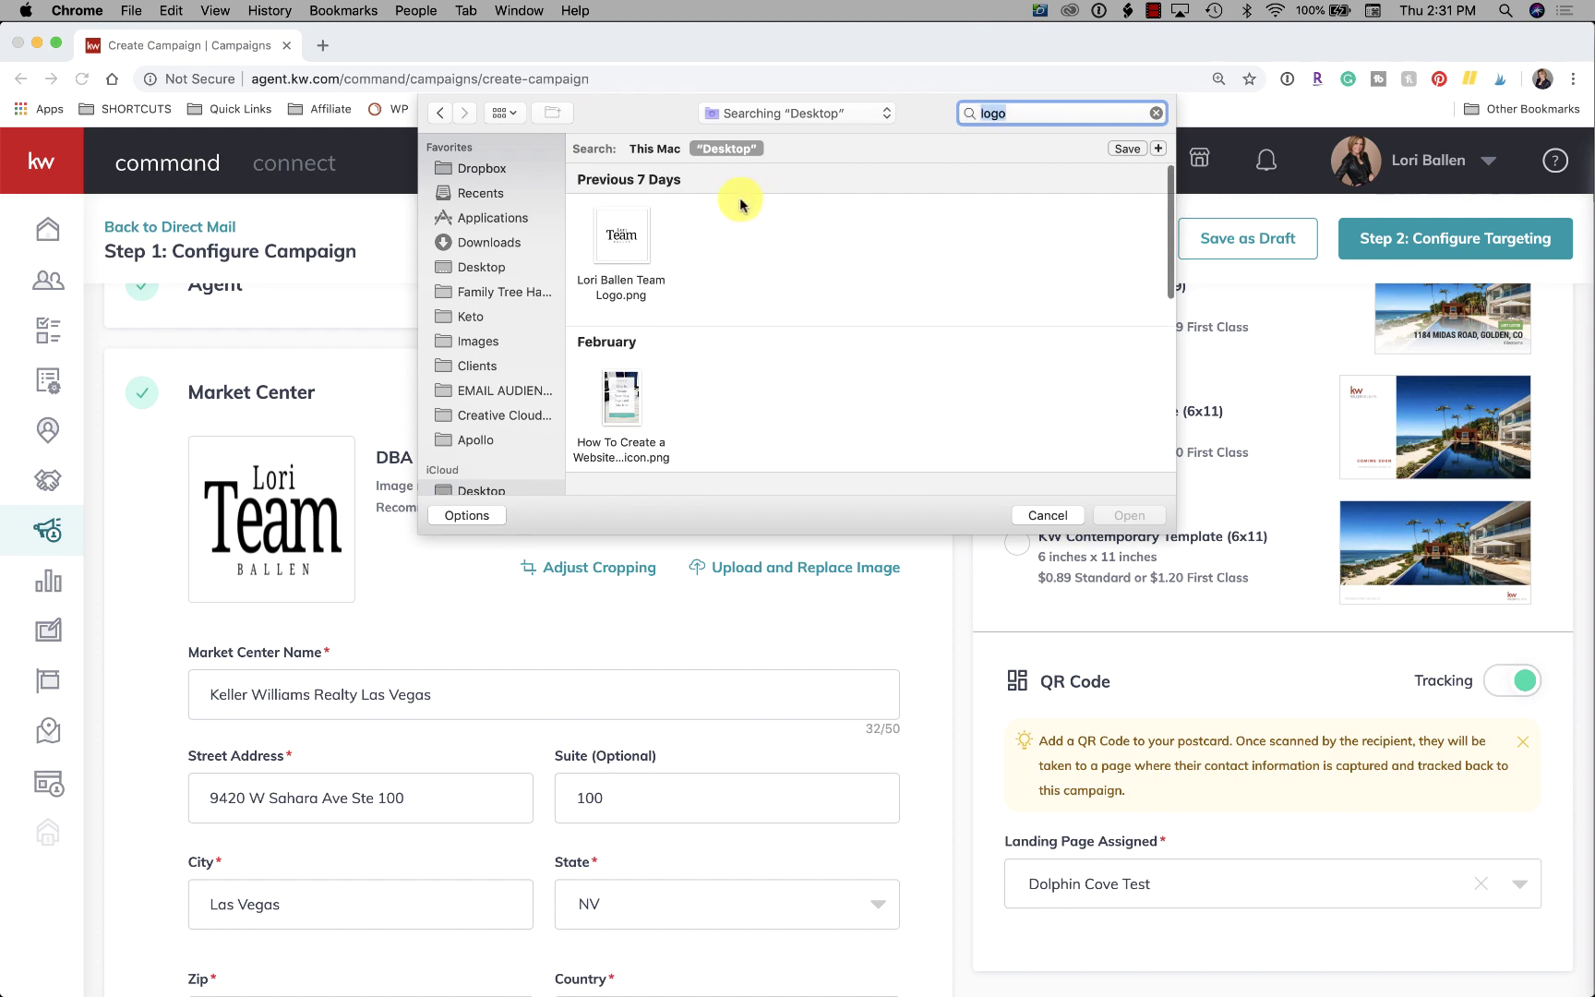
{"action": "scroll", "coordinate": [698, 267], "scroll_direction": "down", "scroll_amount": 5}
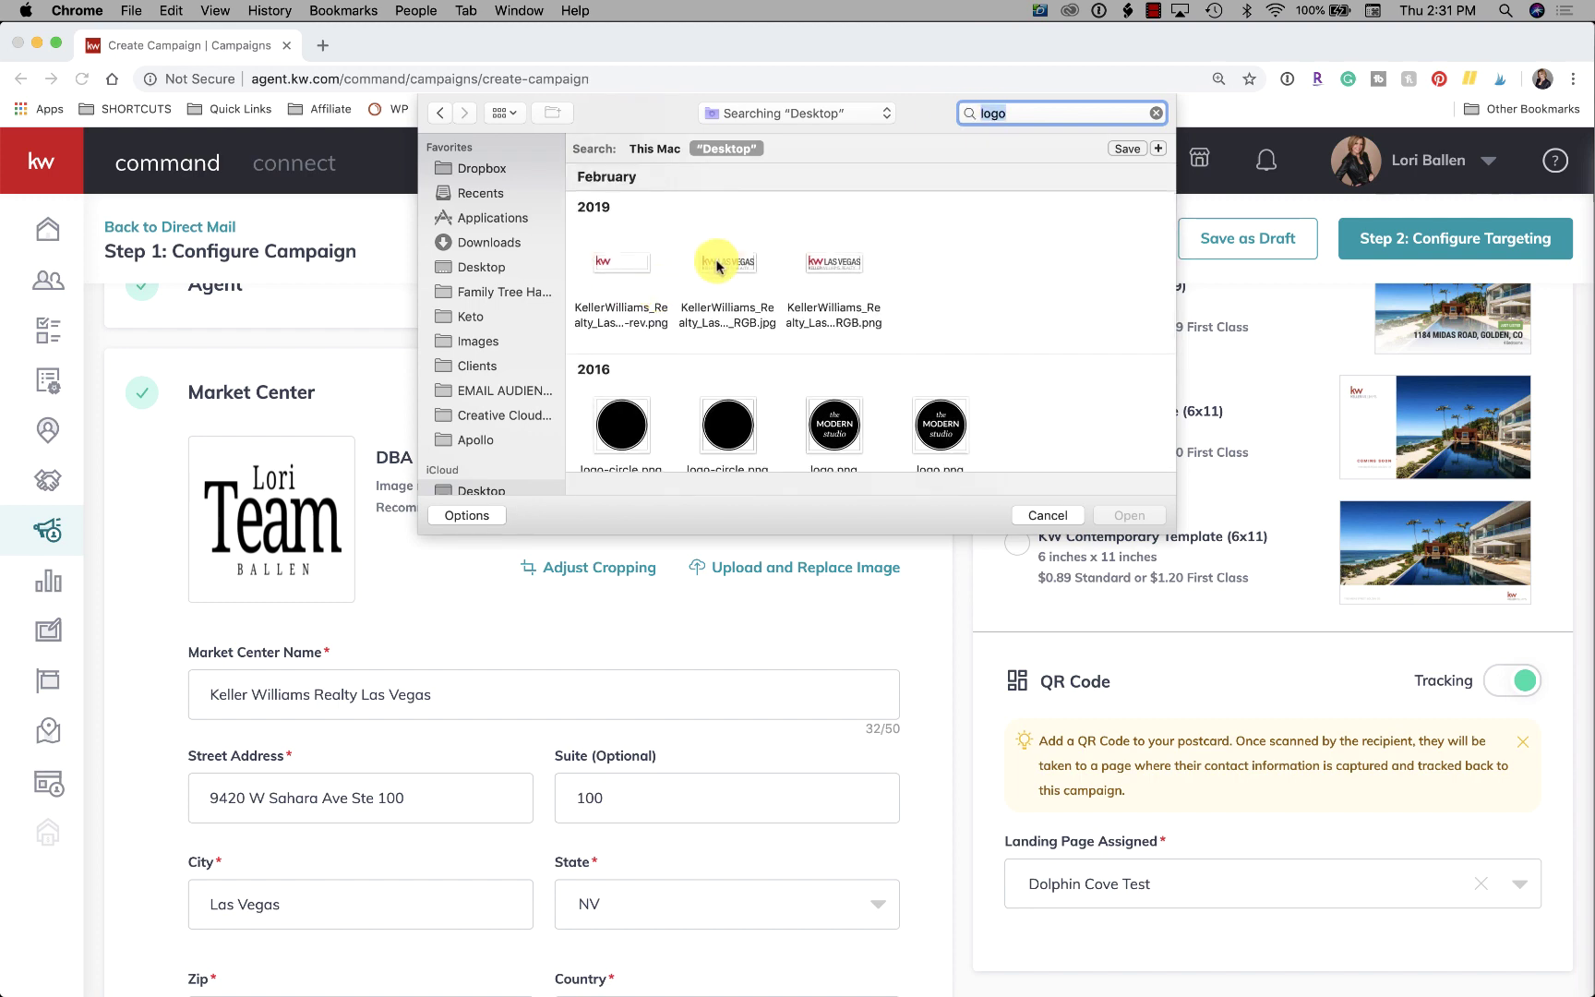
{"action": "left_click", "coordinate": [718, 266]}
{"action": "left_click", "coordinate": [1126, 521]}
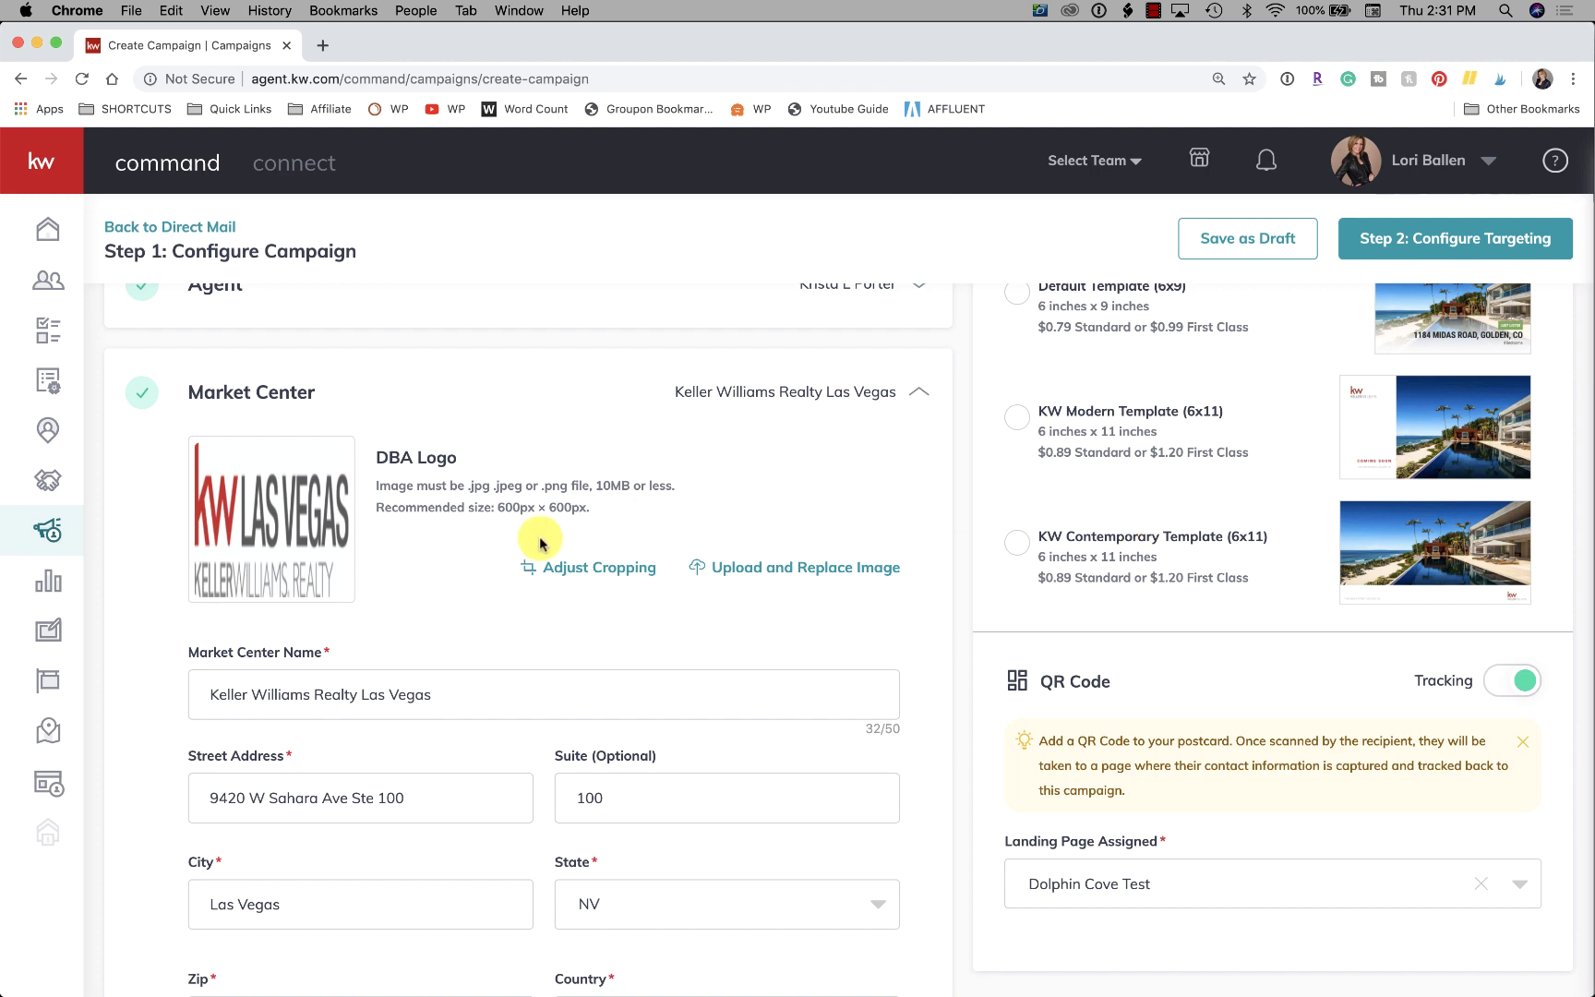
{"action": "scroll", "coordinate": [540, 544], "scroll_direction": "down", "scroll_amount": 5}
{"action": "left_click", "coordinate": [813, 672]}
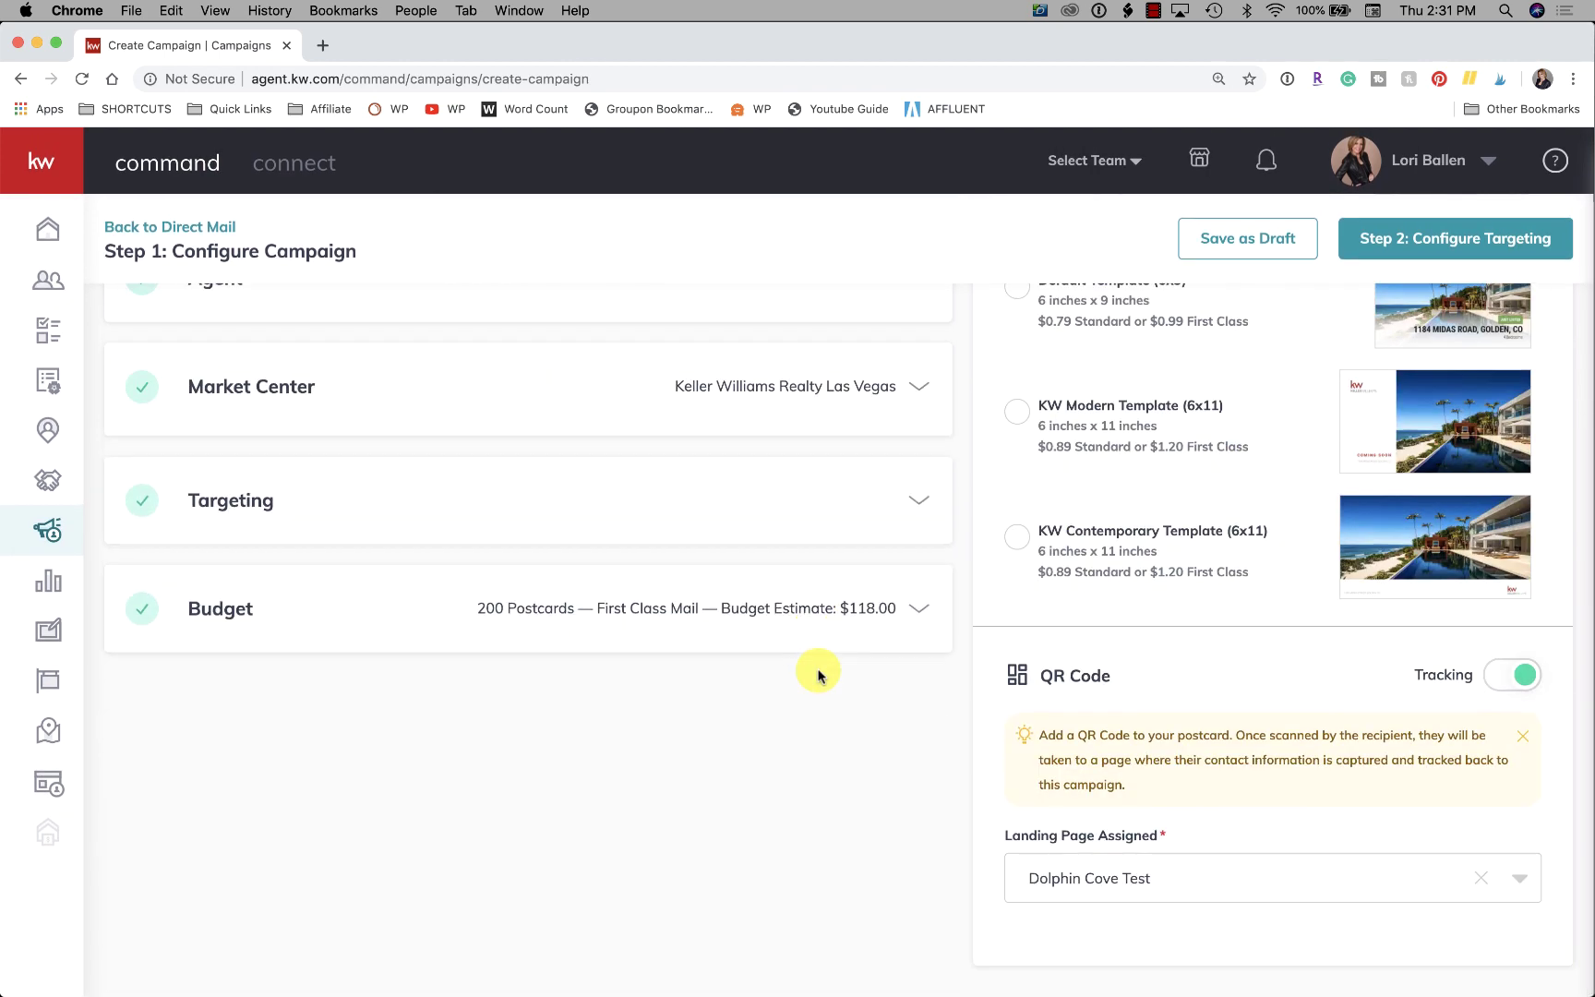
{"action": "scroll", "coordinate": [1341, 486], "scroll_direction": "up", "scroll_amount": 4}
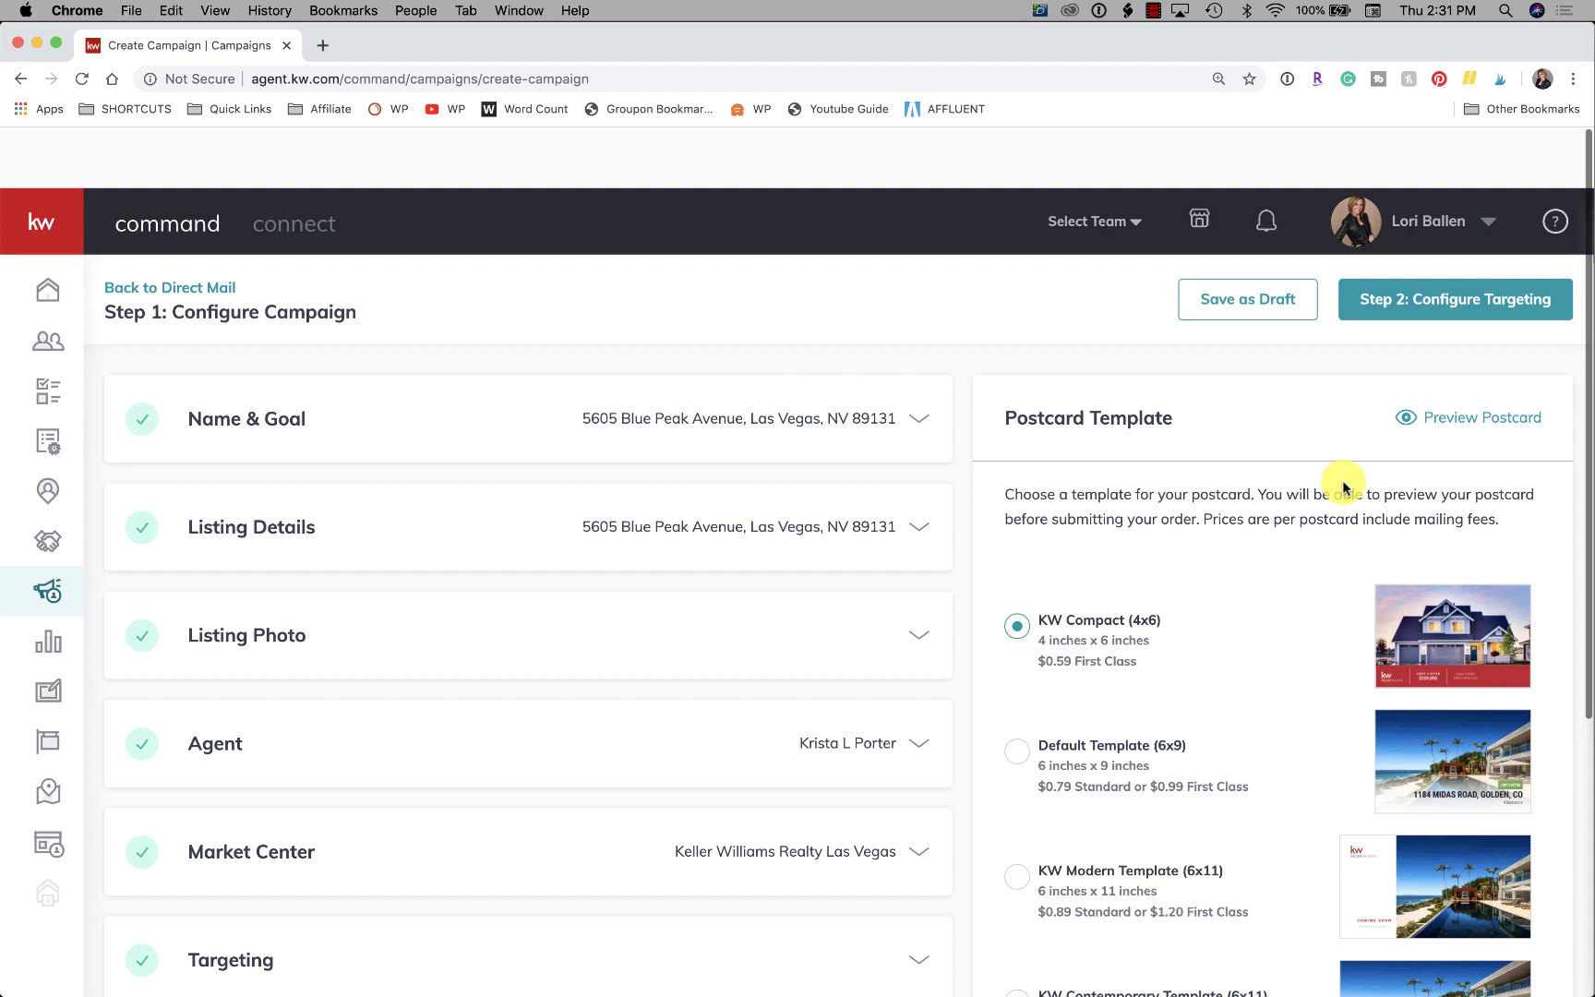
Preview the KW Compact postcard back, zooming in and out to inspect it.
{"action": "left_click", "coordinate": [1481, 357]}
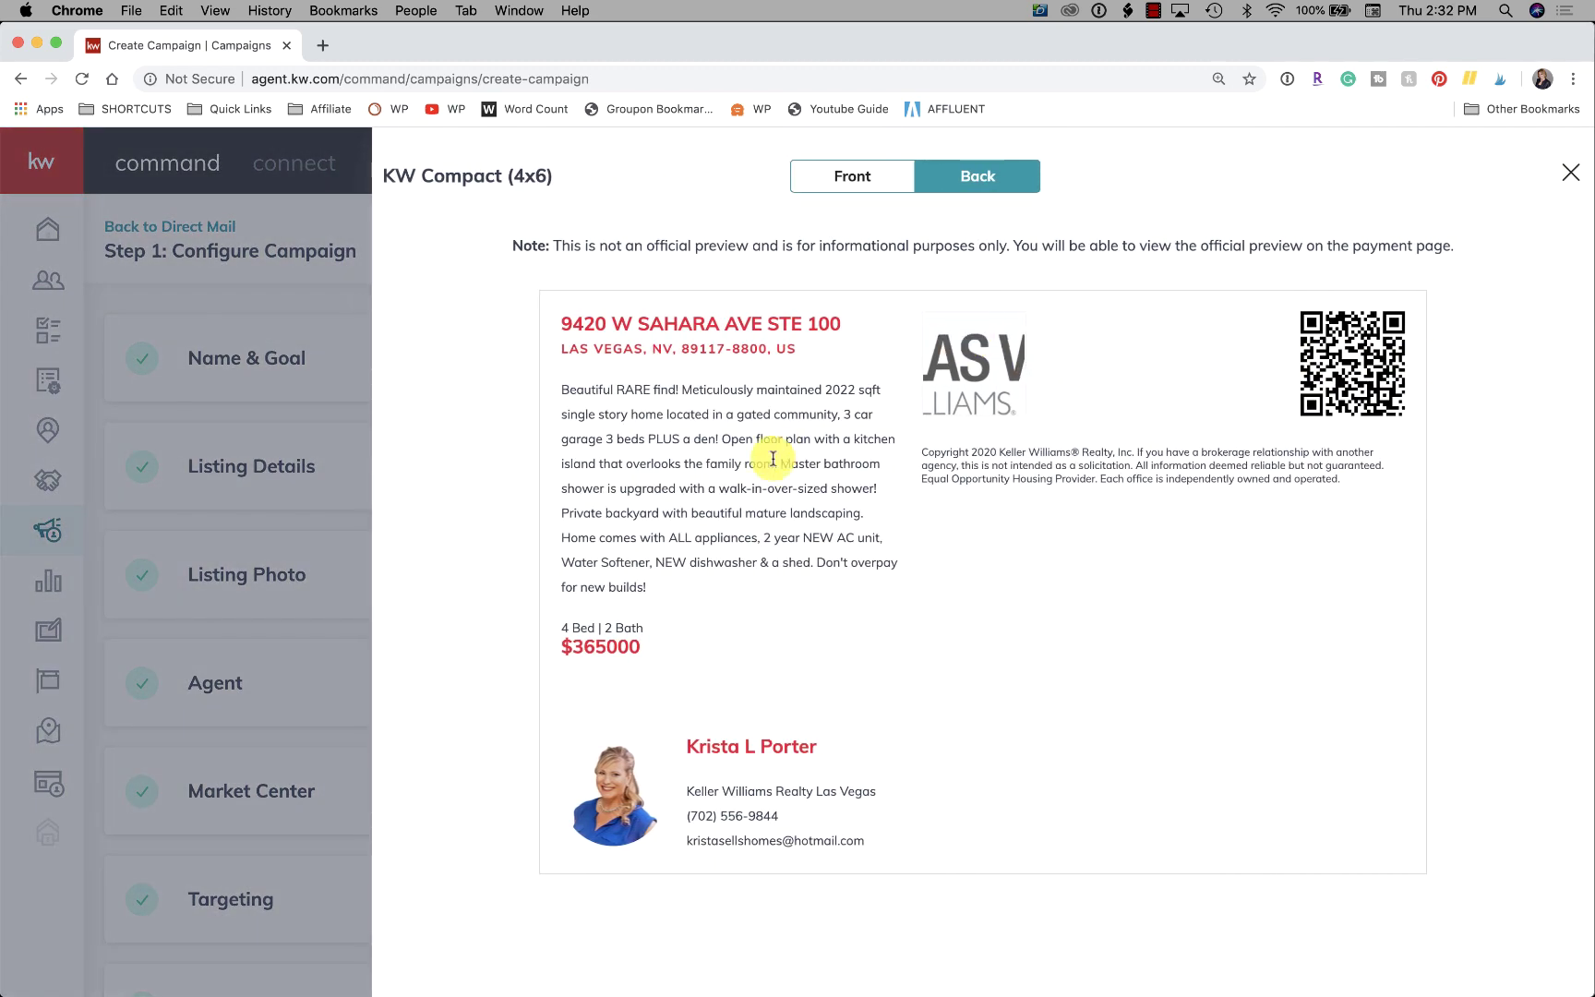
{"action": "key", "text": "super+plus"}
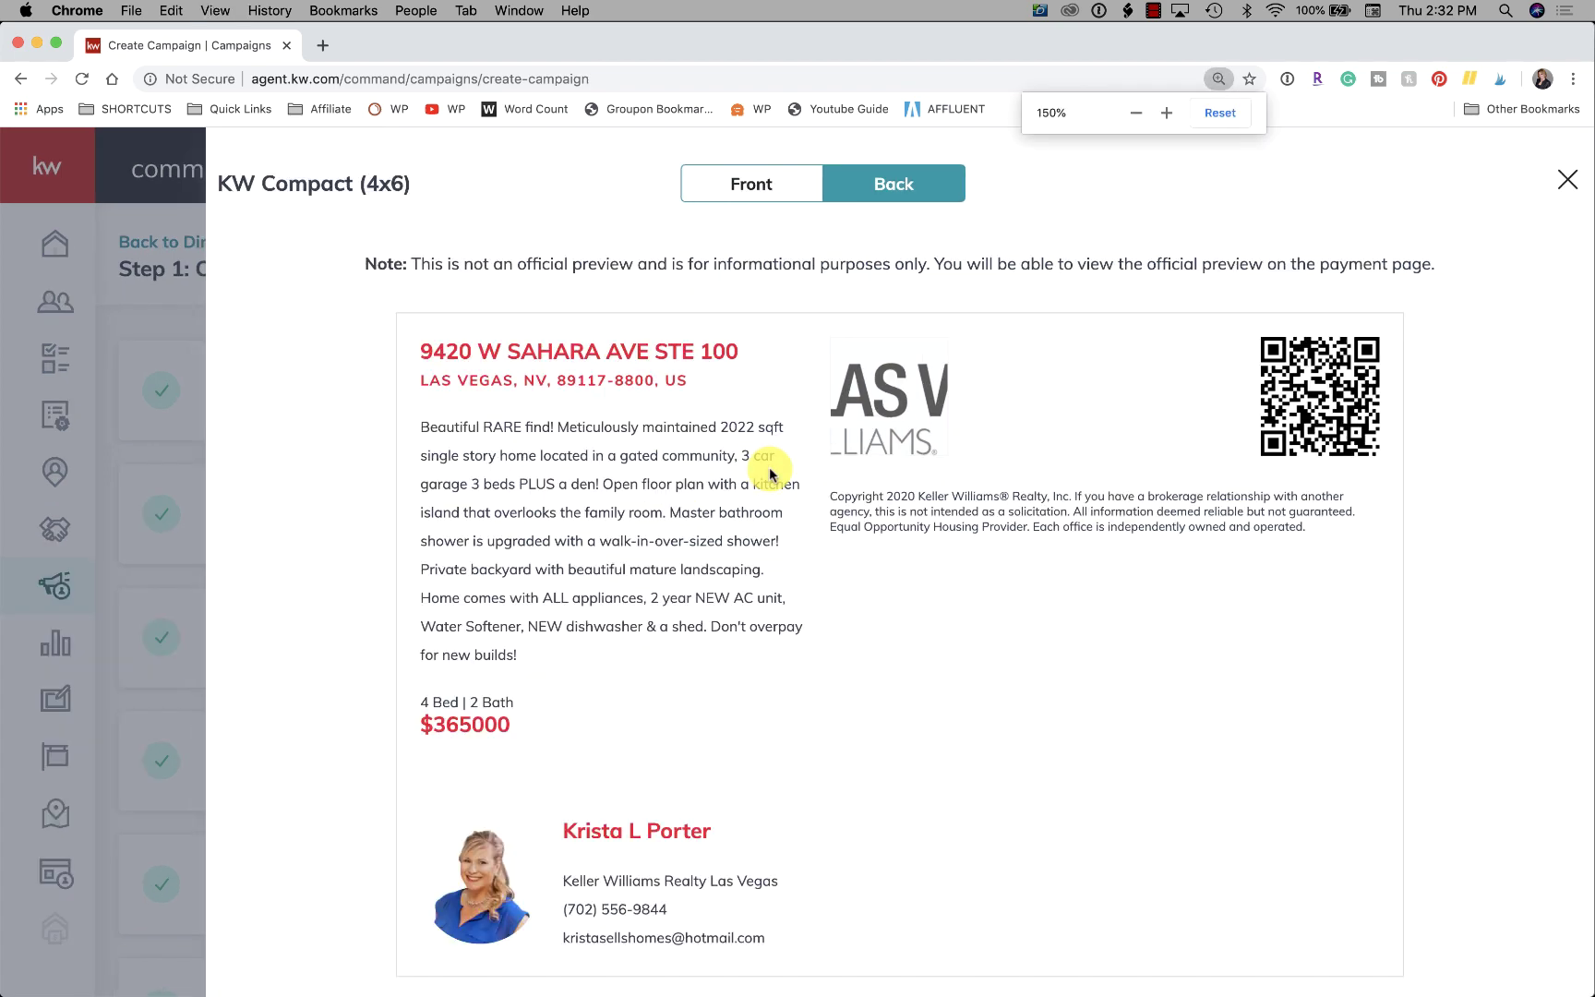
{"action": "key", "text": "super+plus"}
{"action": "key", "text": "super+minus"}
{"action": "key", "text": "super+minus"}
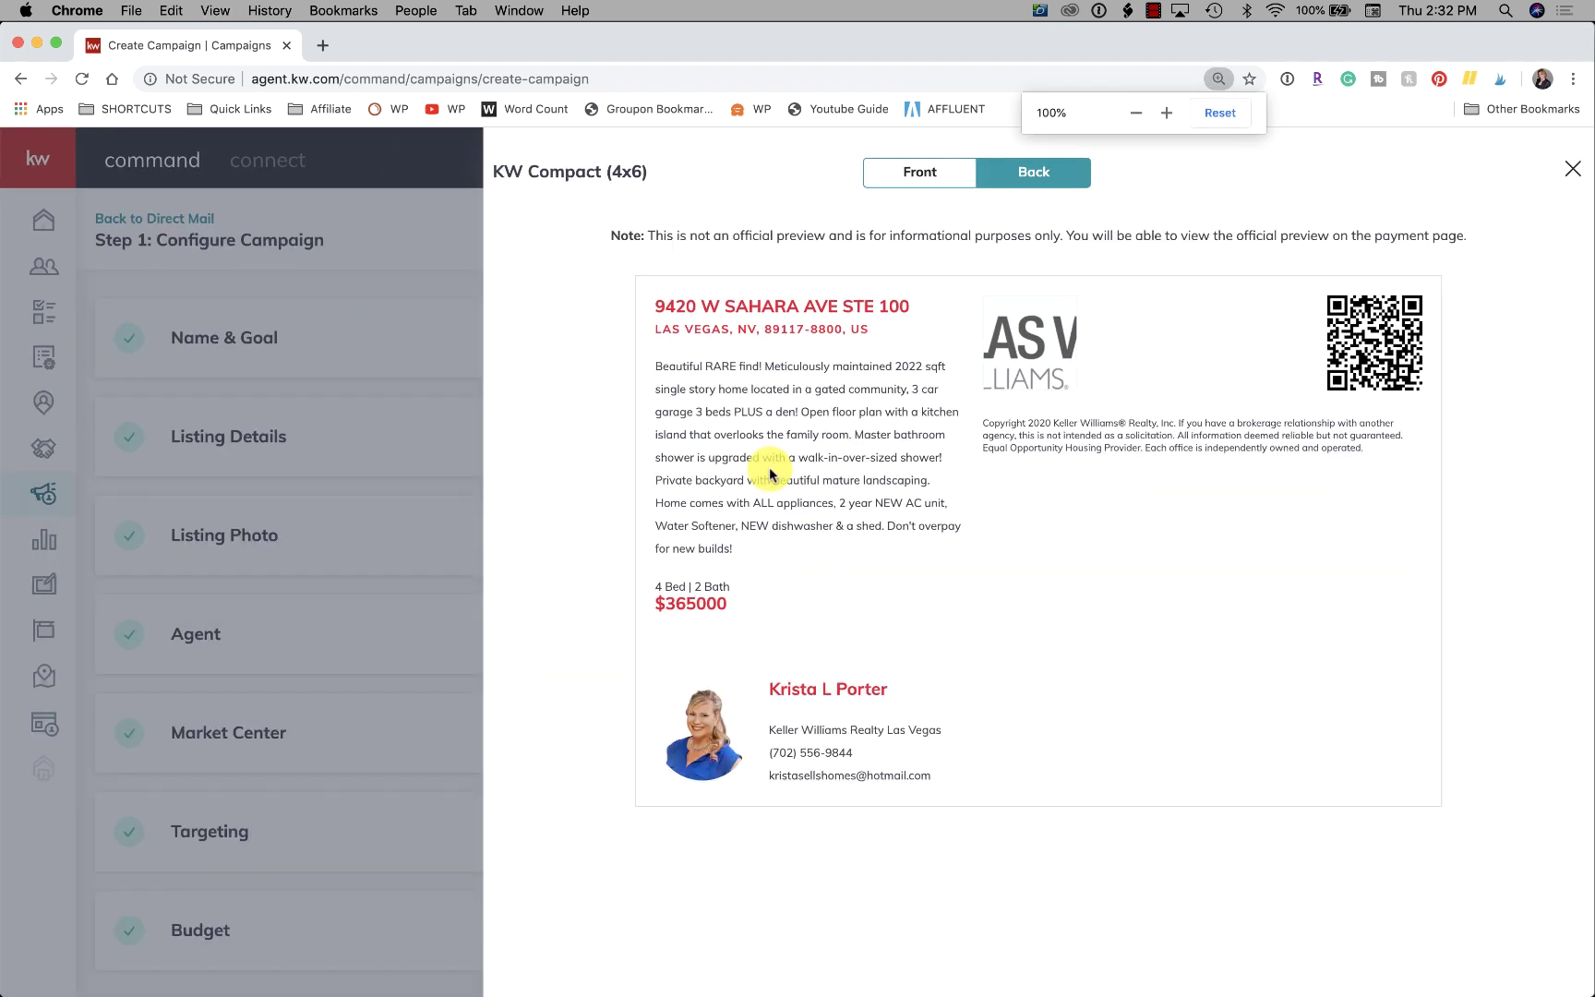
{"action": "key", "text": "super+plus"}
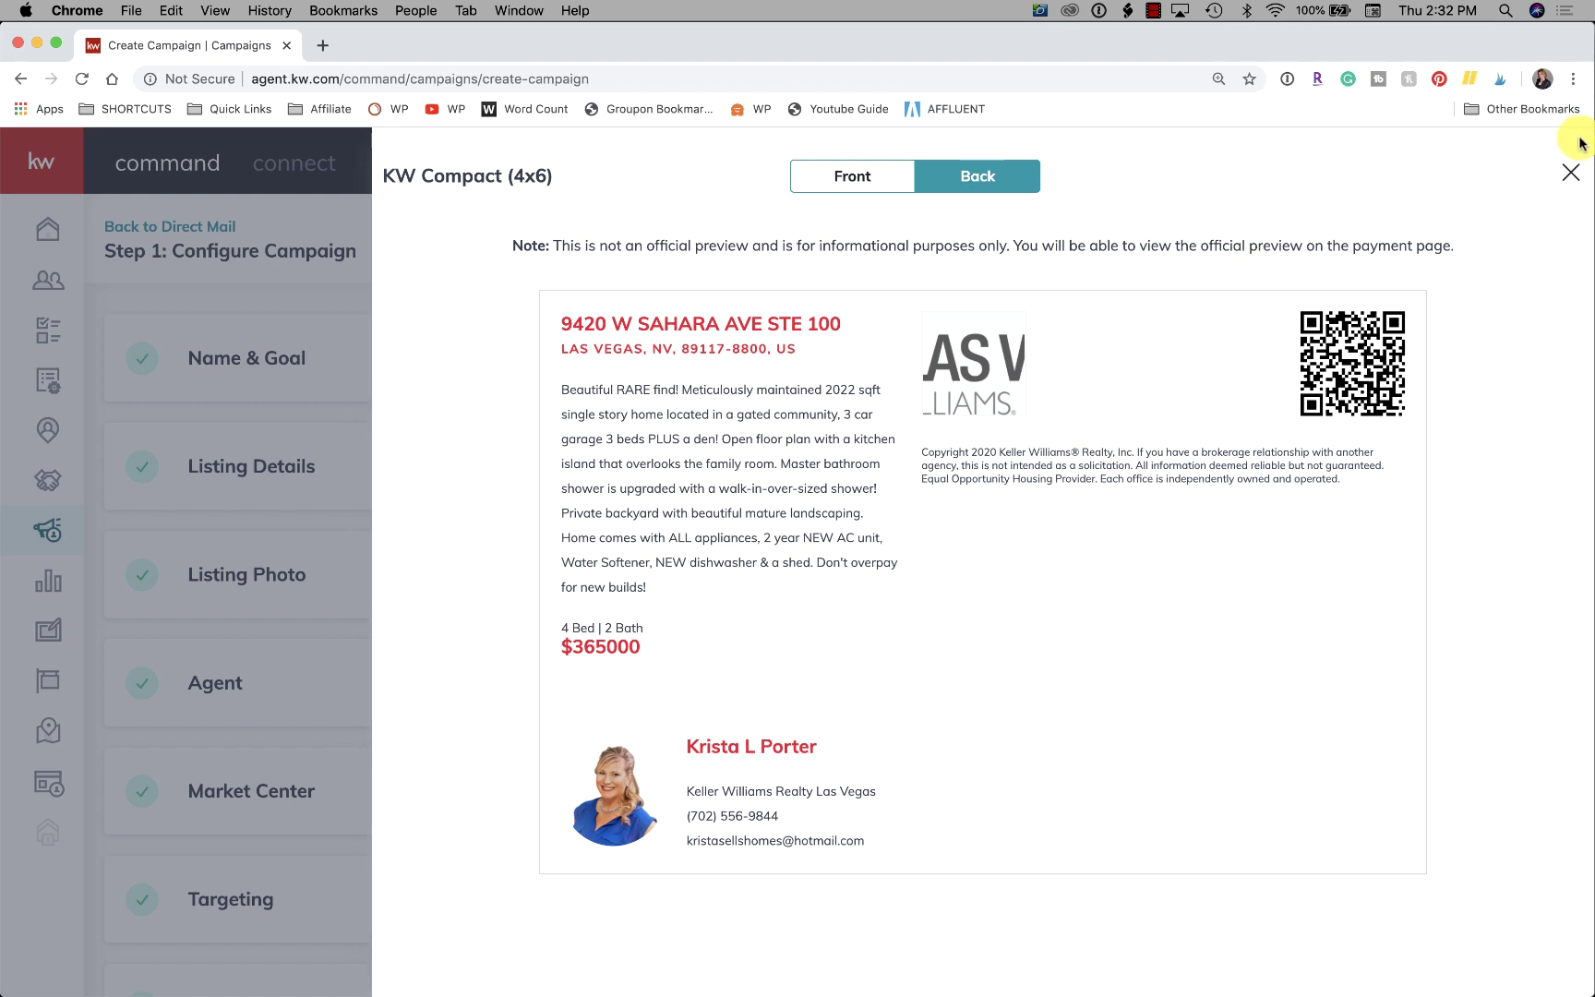
{"action": "left_click", "coordinate": [1571, 175]}
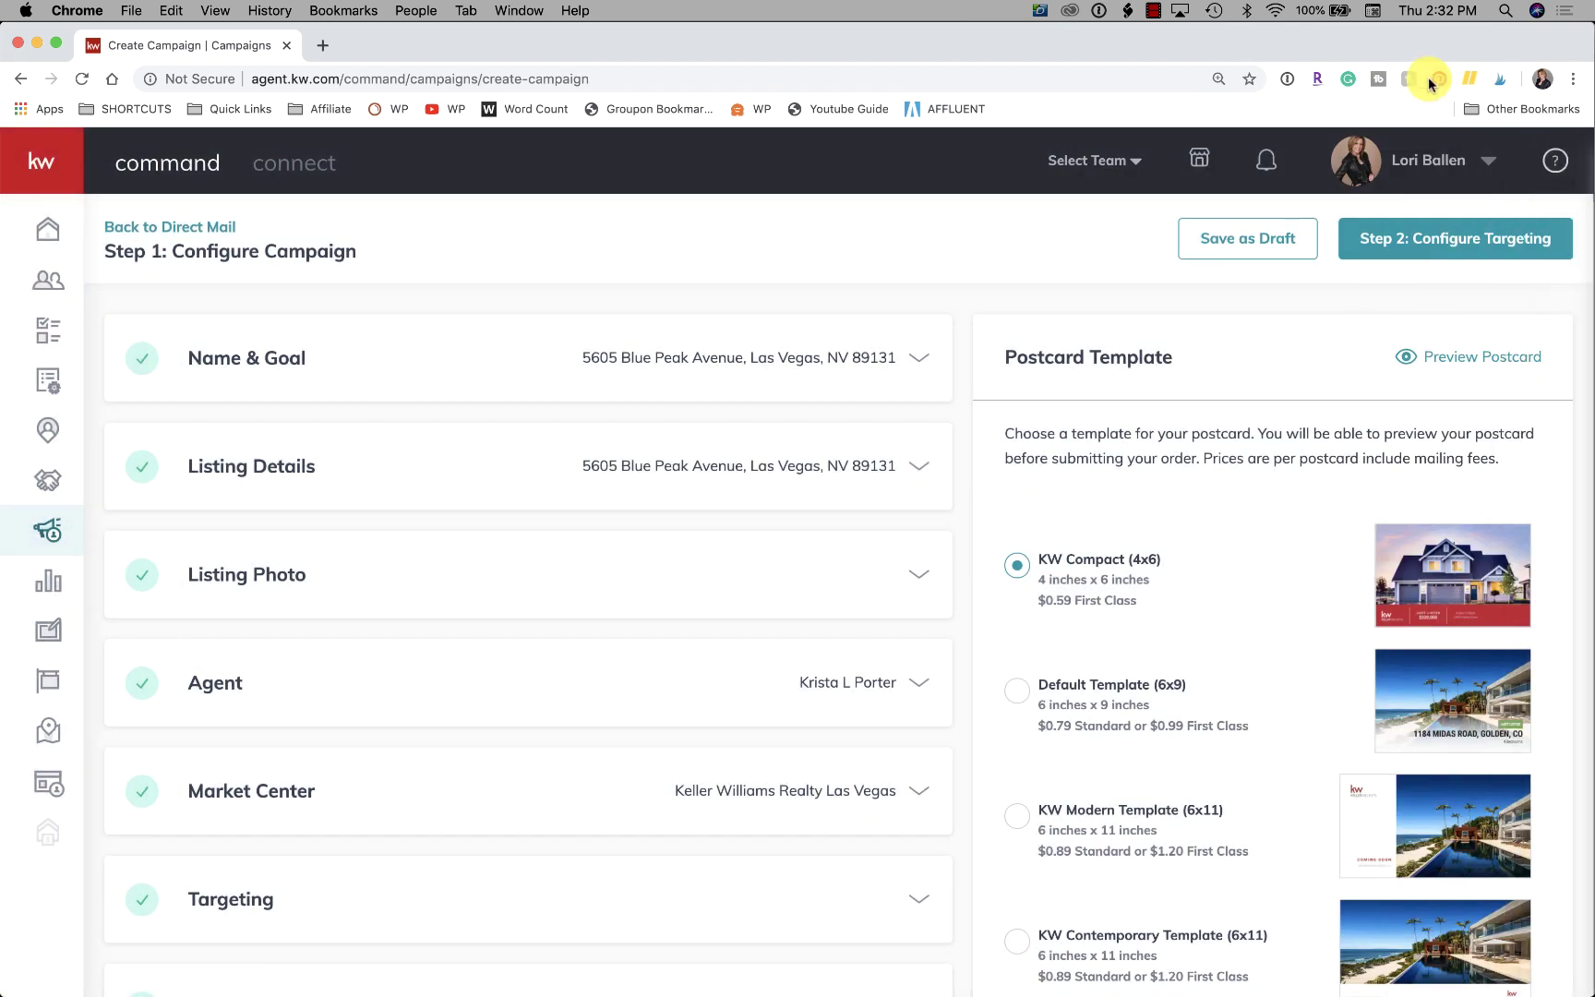
Go to canva.com and start a new 600 × 600 px custom-size design.
{"action": "left_click", "coordinate": [322, 47]}
{"action": "type", "text": "canva.com"}
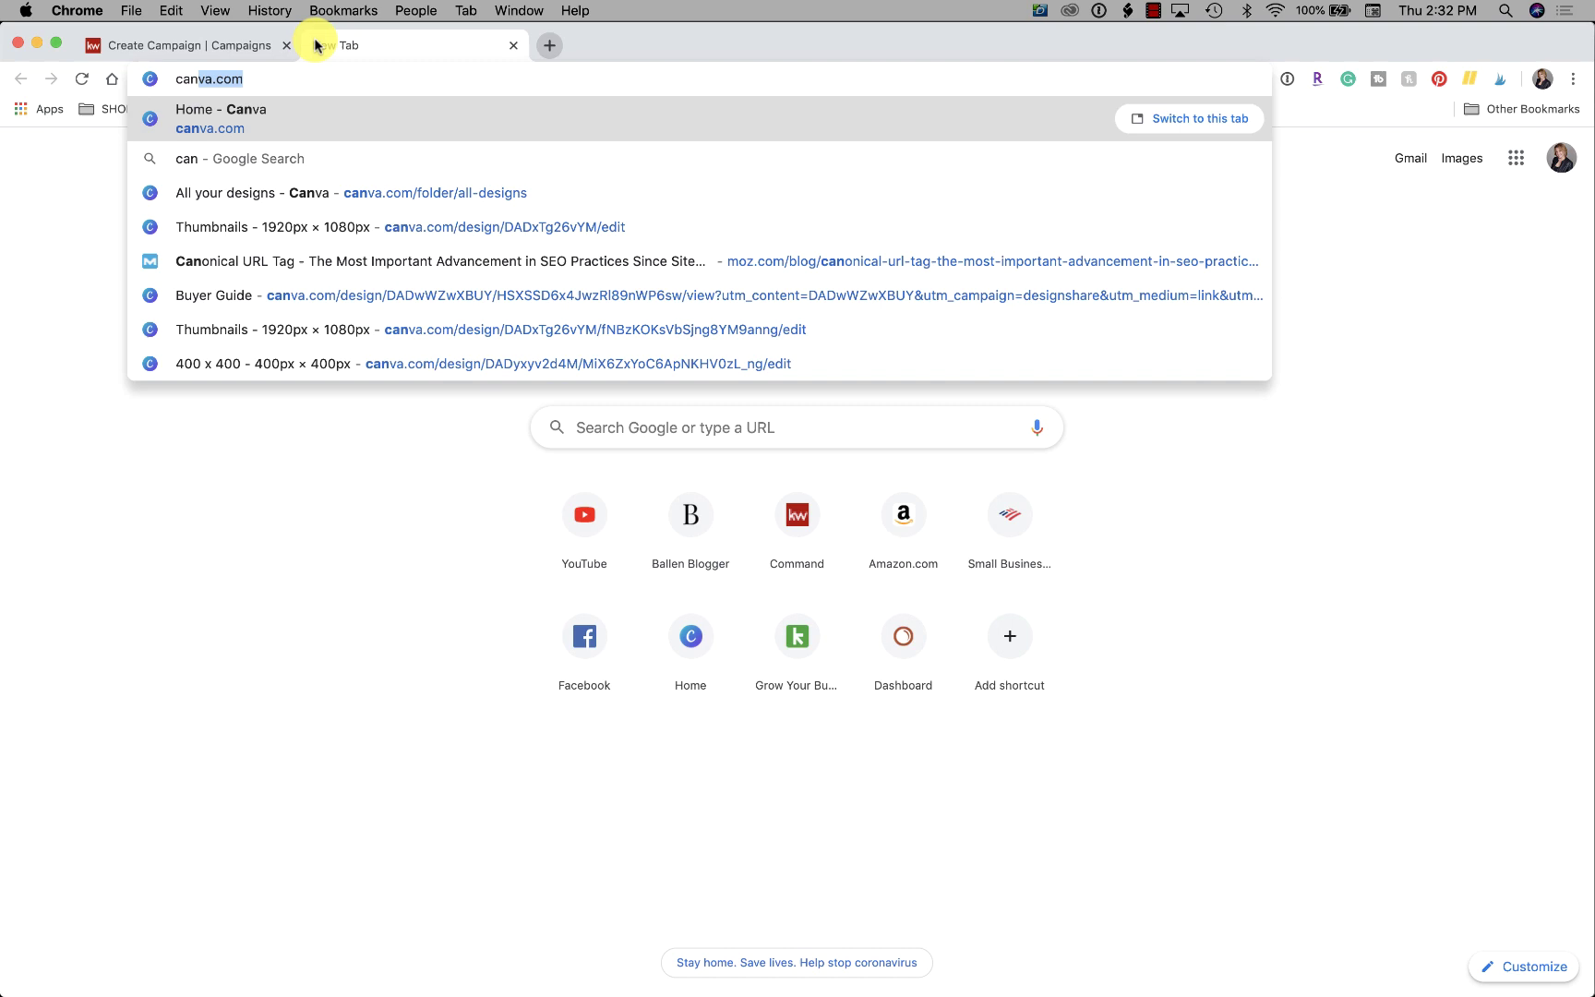
{"action": "key", "text": "Return"}
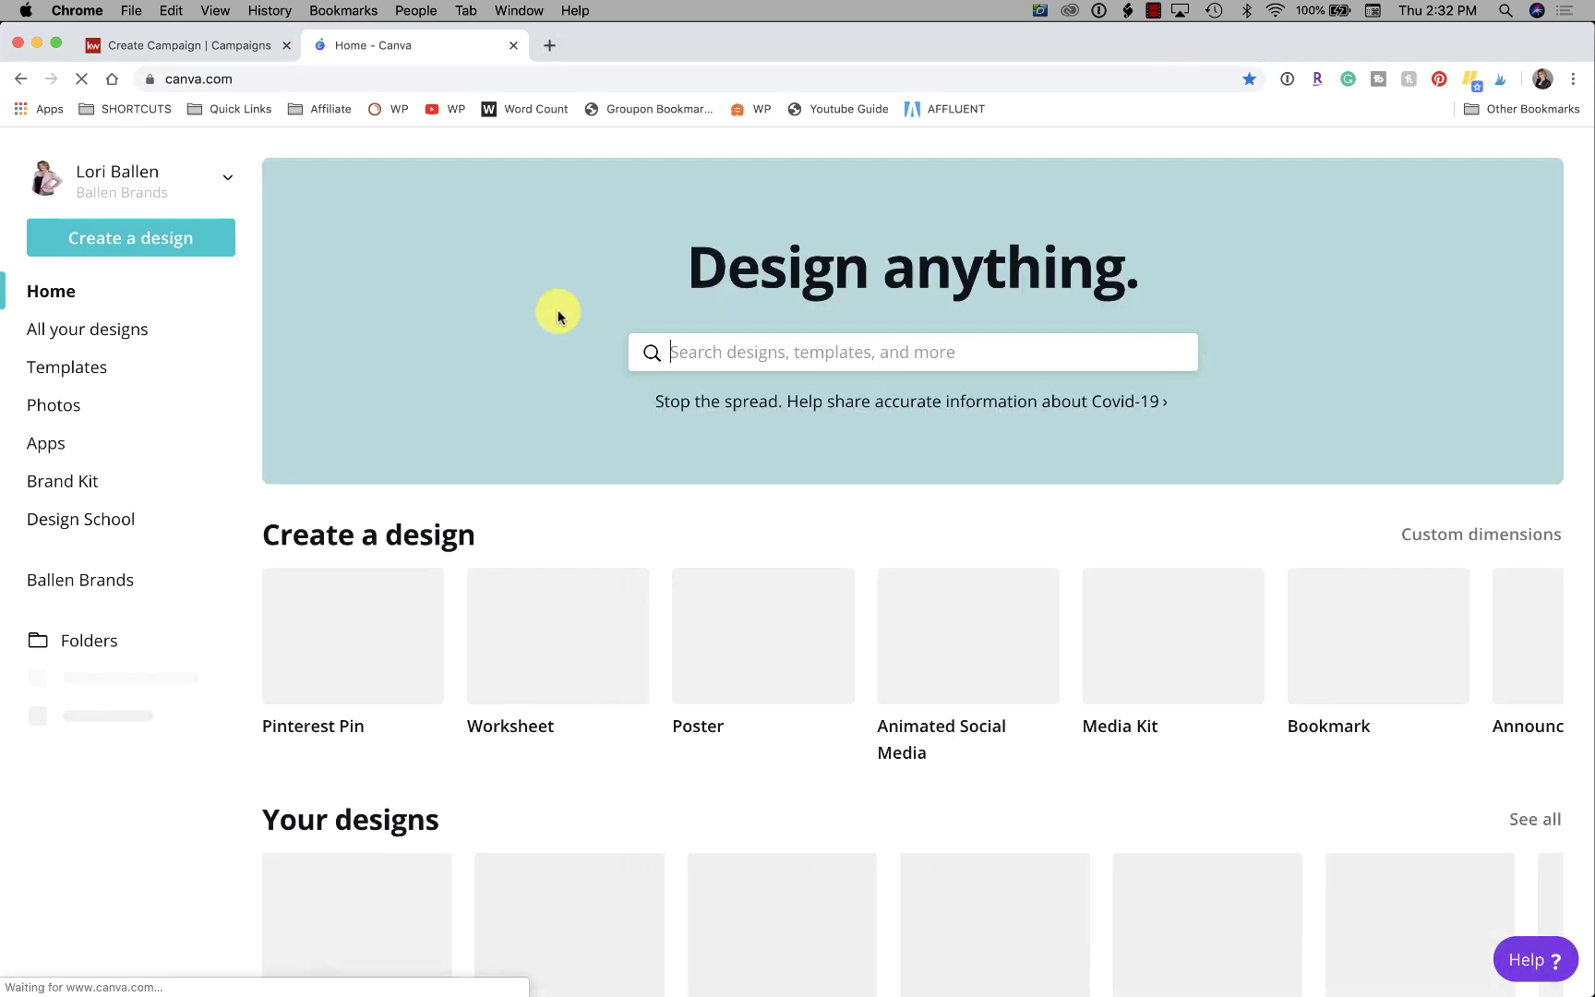
{"action": "left_click", "coordinate": [178, 242]}
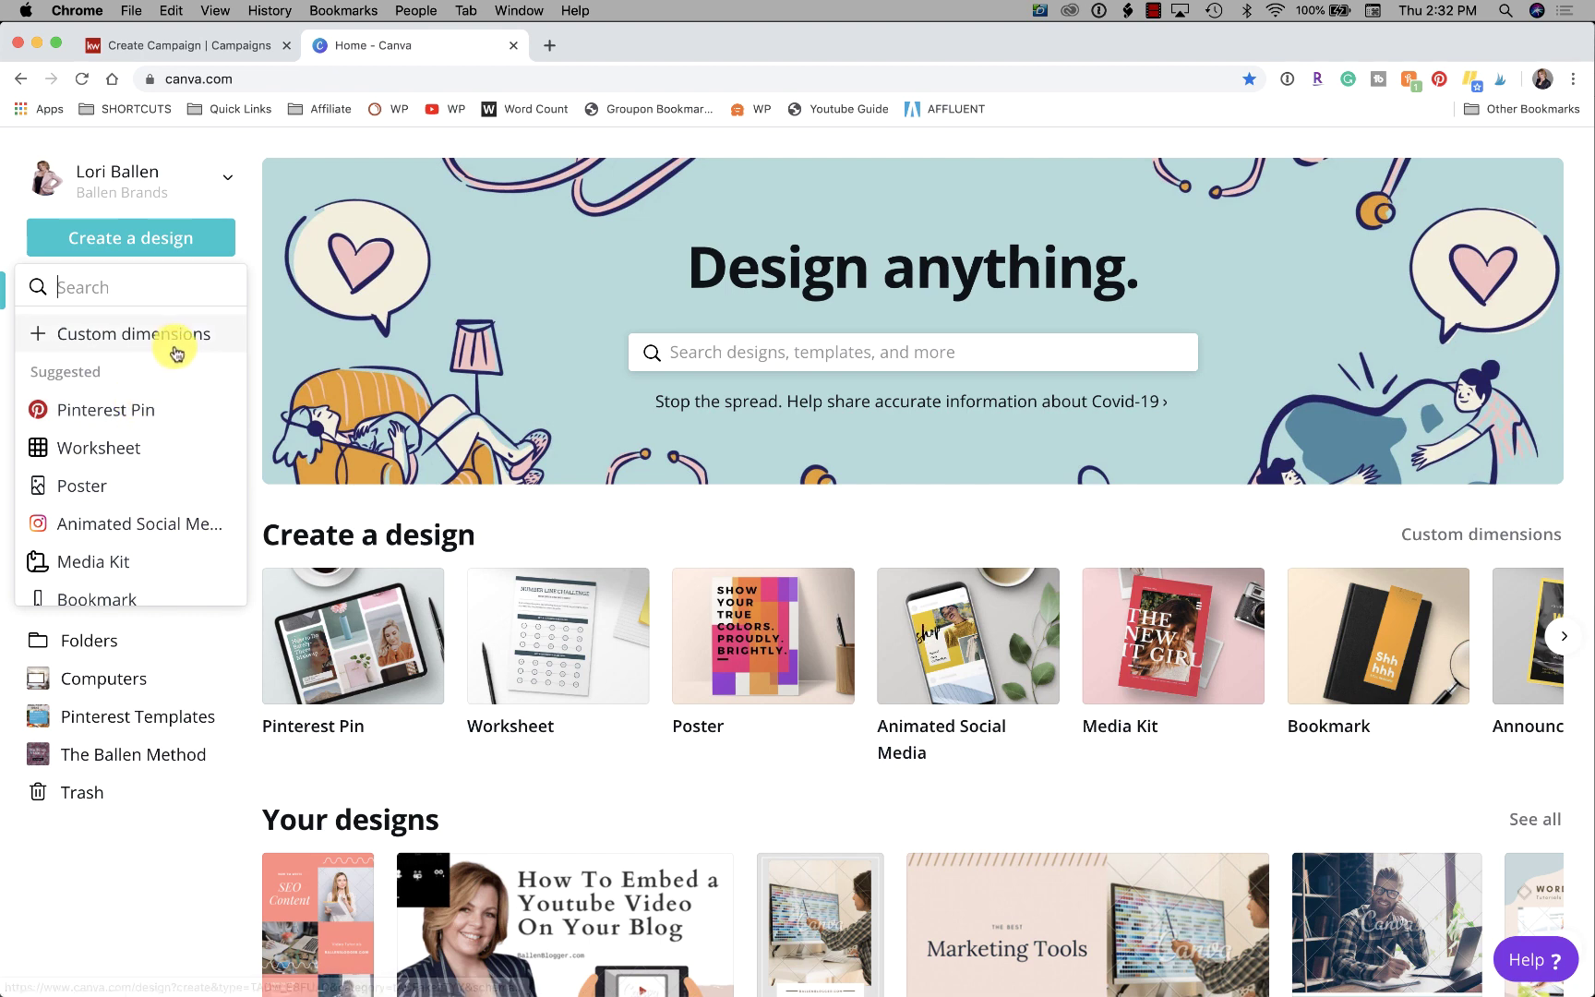
{"action": "left_click", "coordinate": [173, 335]}
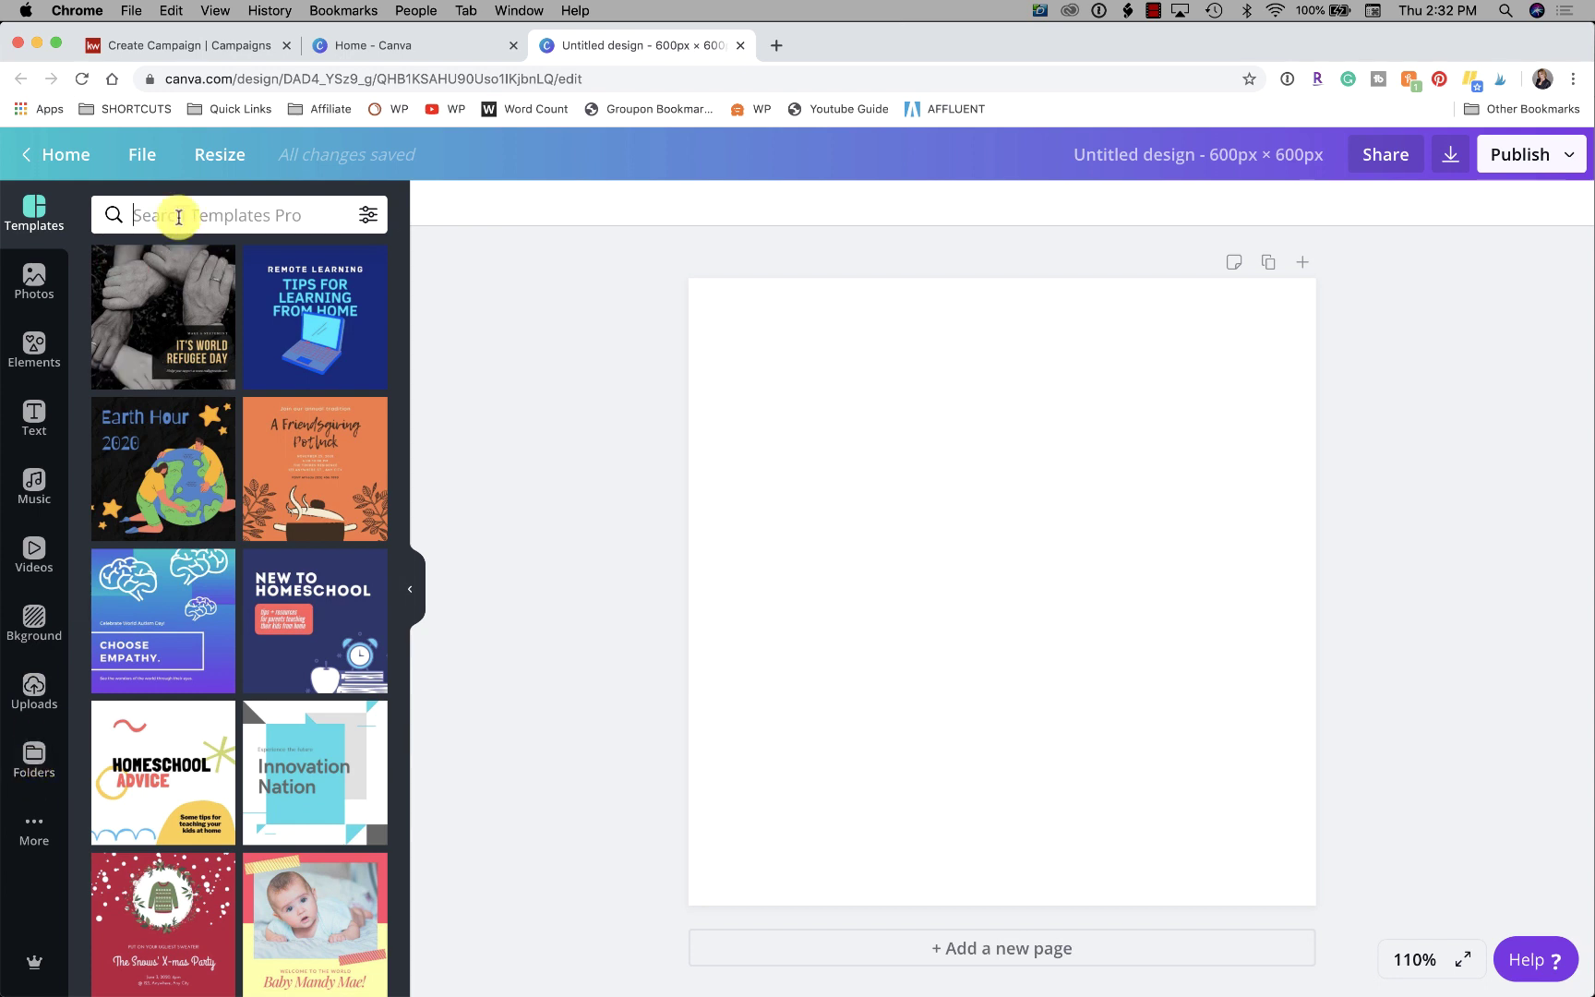
{"action": "type", "text": "logo"}
Add the KW Las Vegas logo from Folders > Logos, enlarge it to fill the canvas, and open Download.
{"action": "key", "text": "Return"}
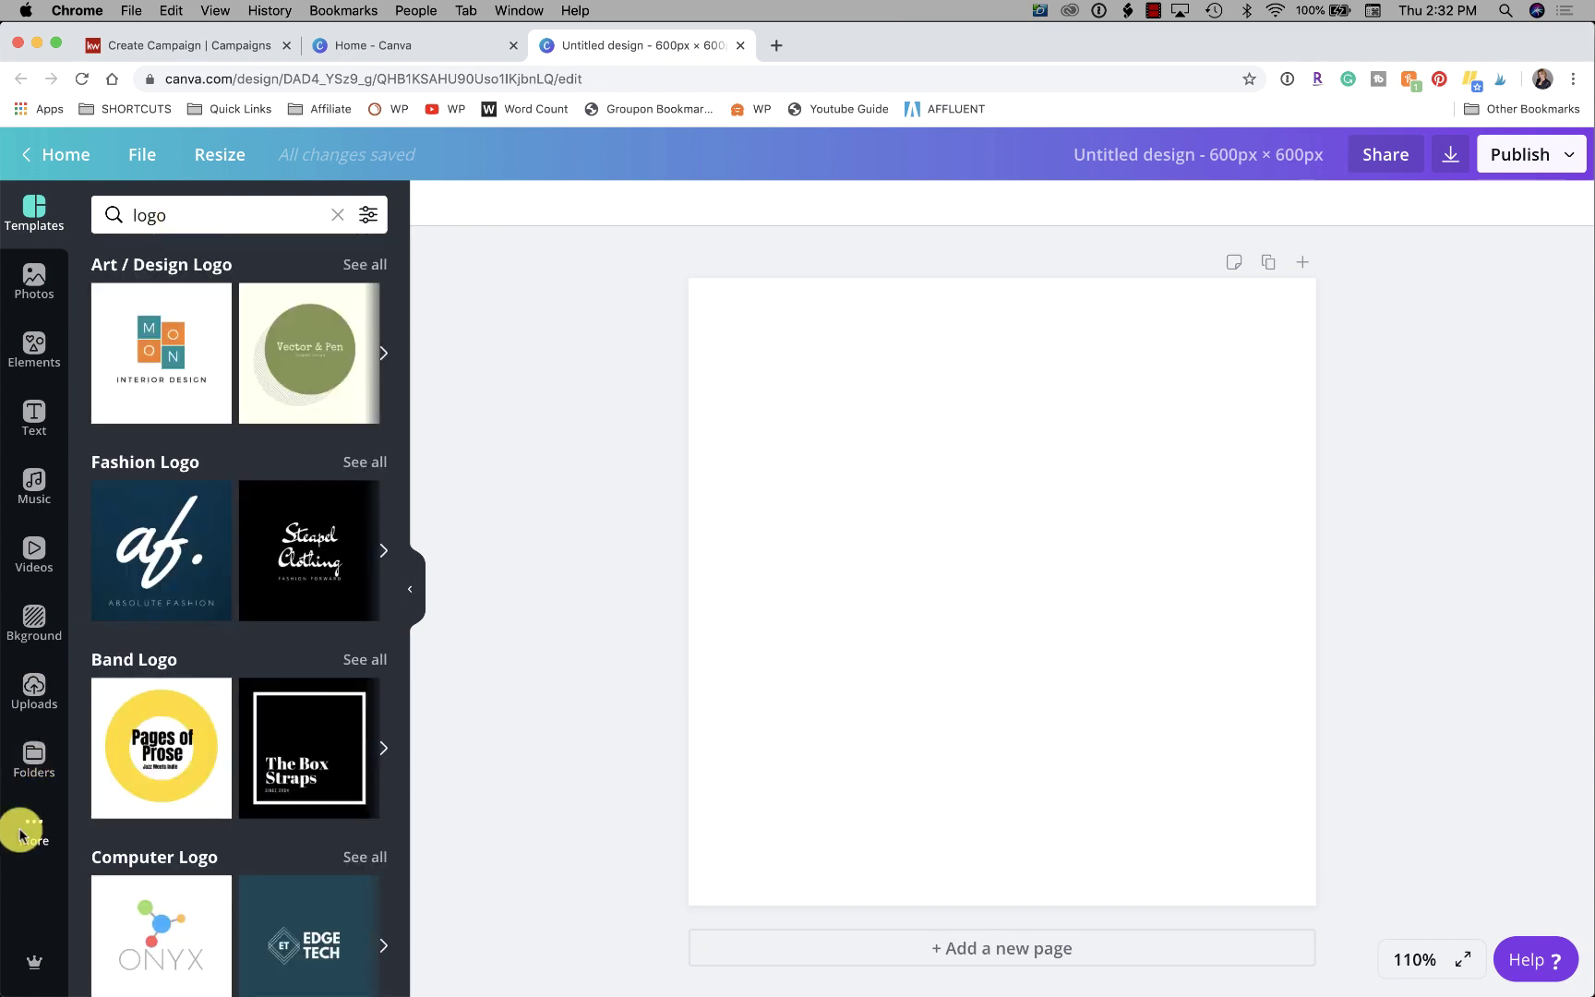
{"action": "left_click", "coordinate": [34, 756]}
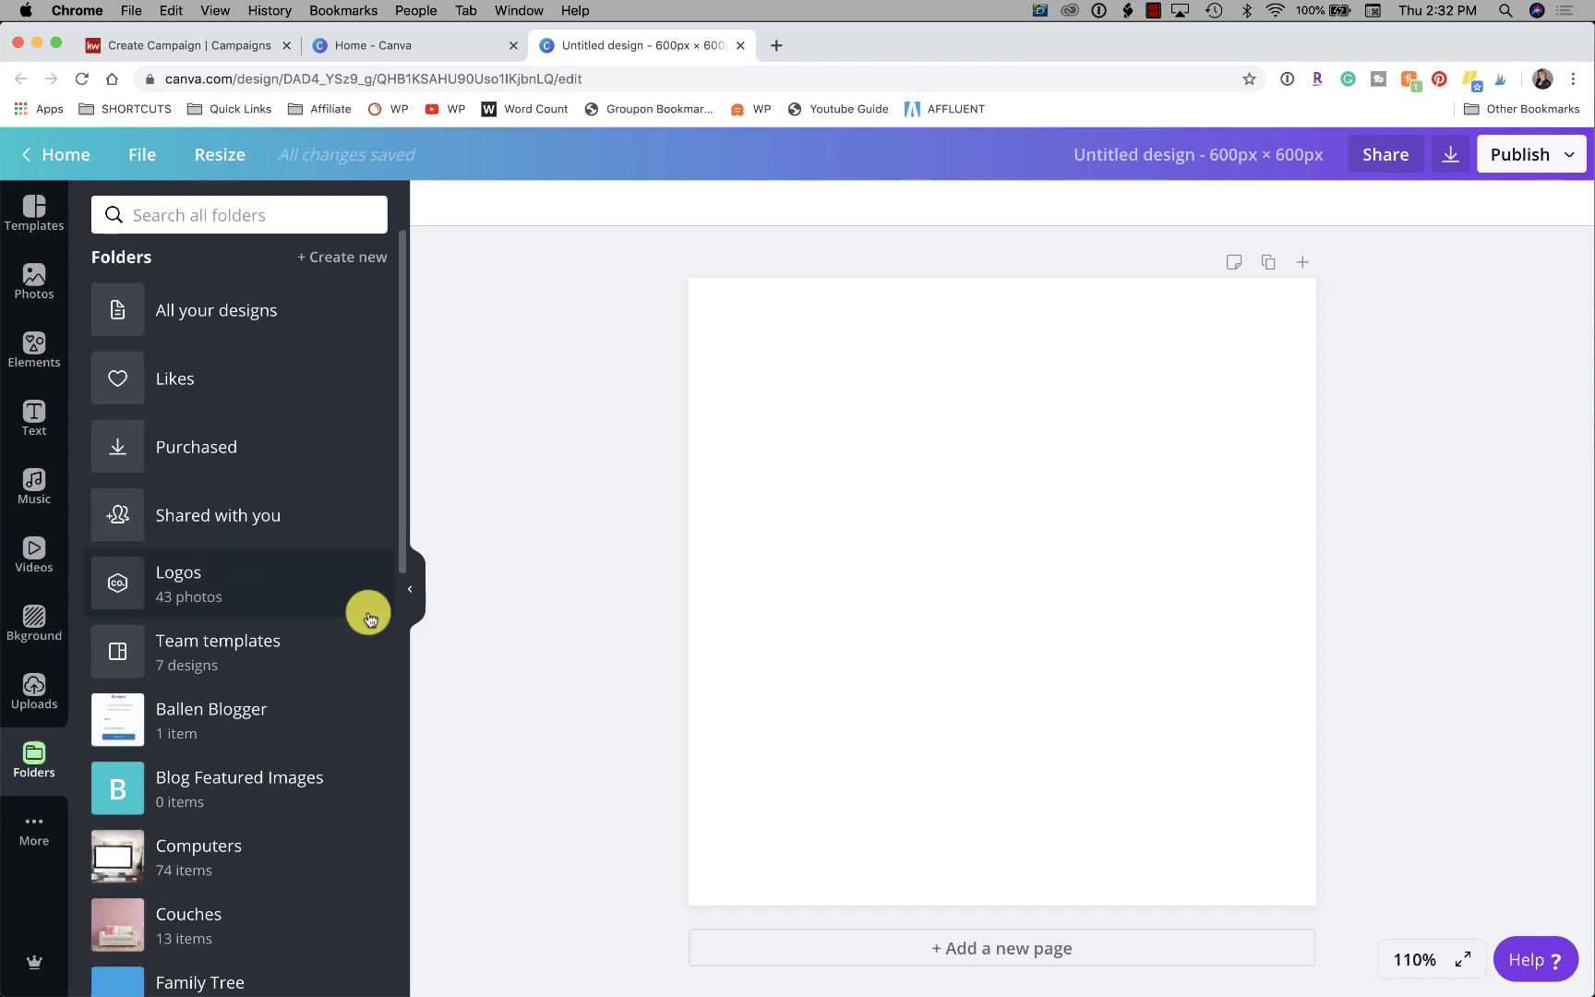
{"action": "left_click", "coordinate": [257, 602]}
{"action": "scroll", "coordinate": [271, 647], "scroll_direction": "down", "scroll_amount": 5}
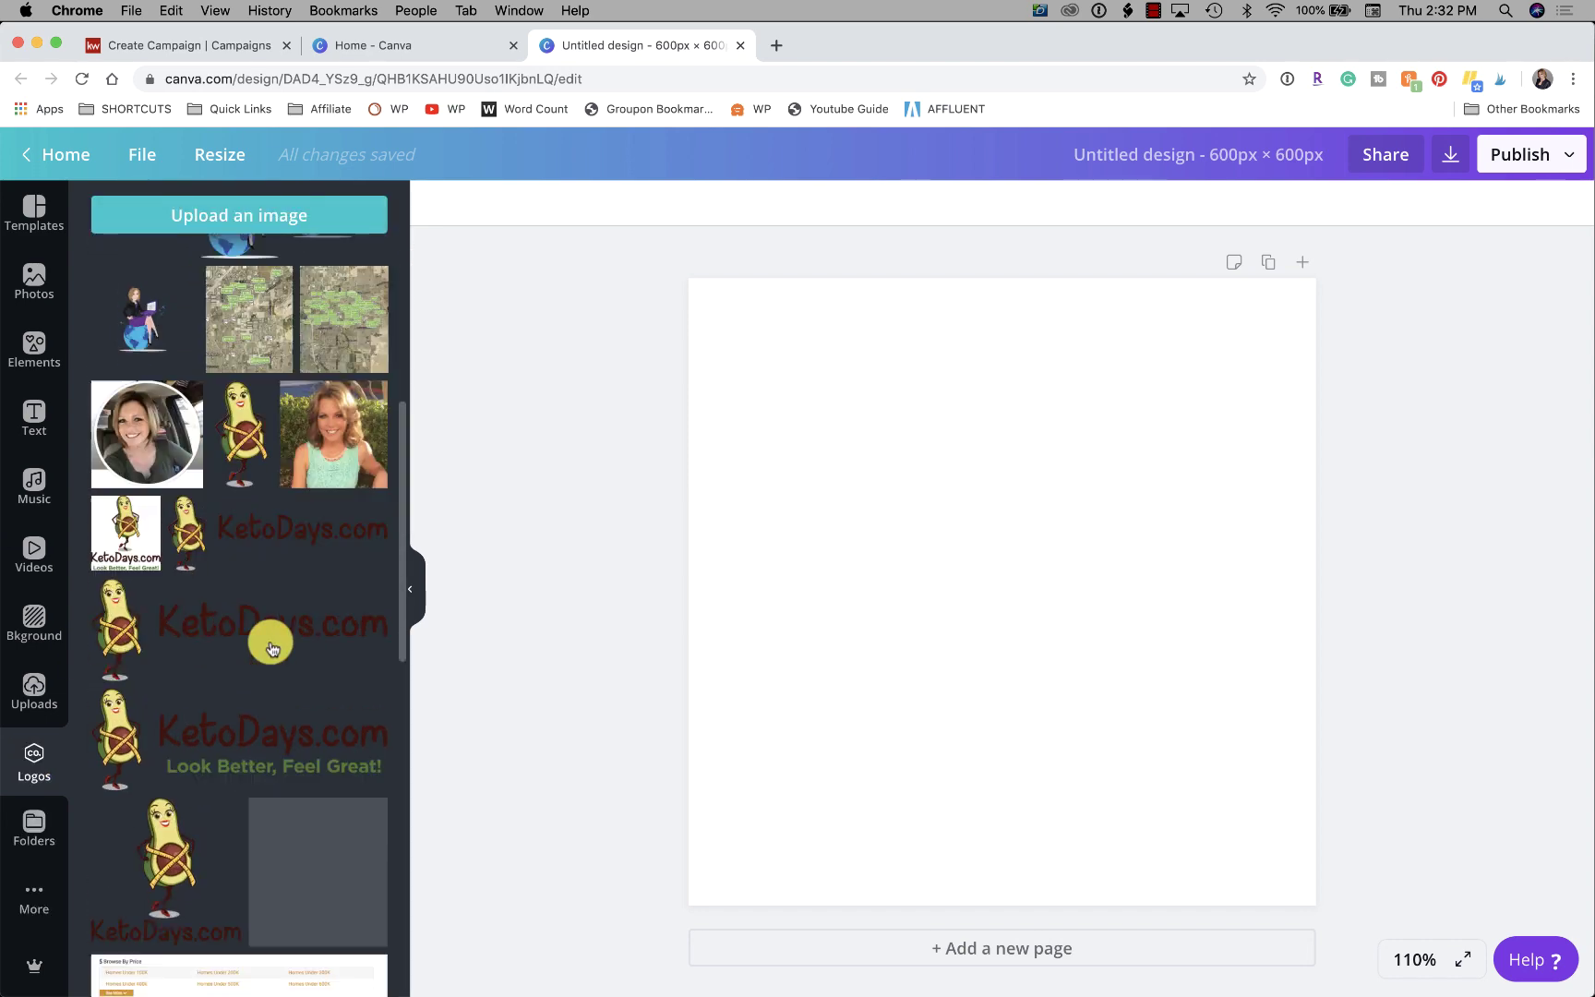
{"action": "scroll", "coordinate": [270, 647], "scroll_direction": "down", "scroll_amount": 5}
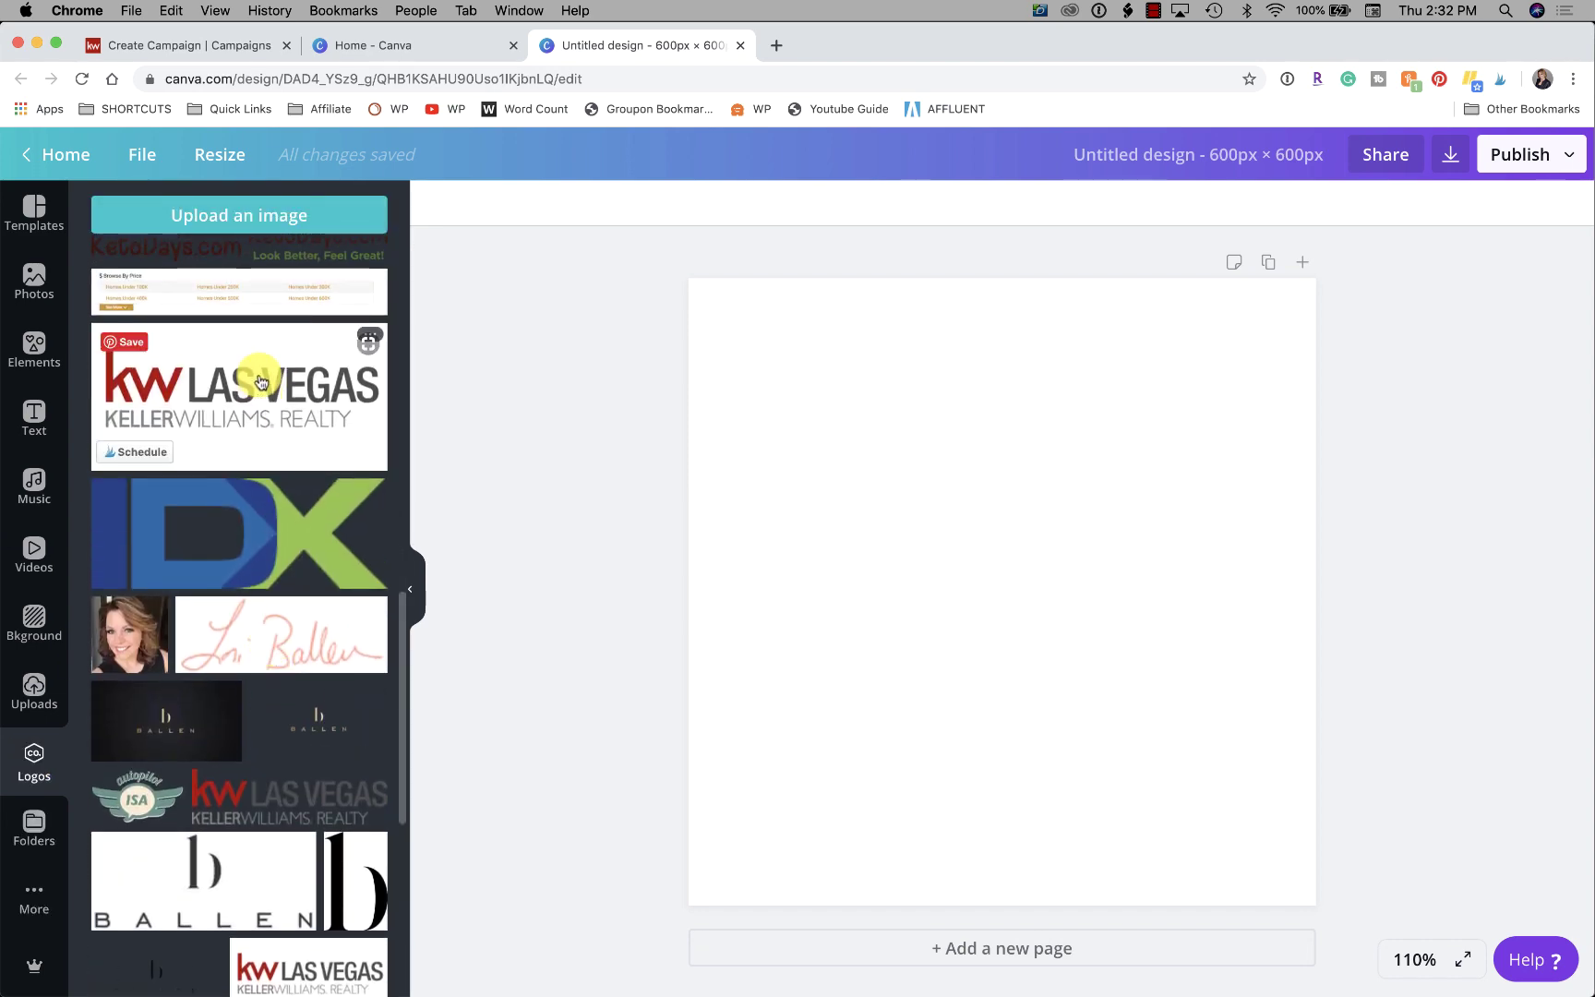
{"action": "left_click_drag", "start_coordinate": [260, 381], "coordinate": [937, 501]}
{"action": "scroll", "coordinate": [373, 548], "scroll_direction": "down", "scroll_amount": 3}
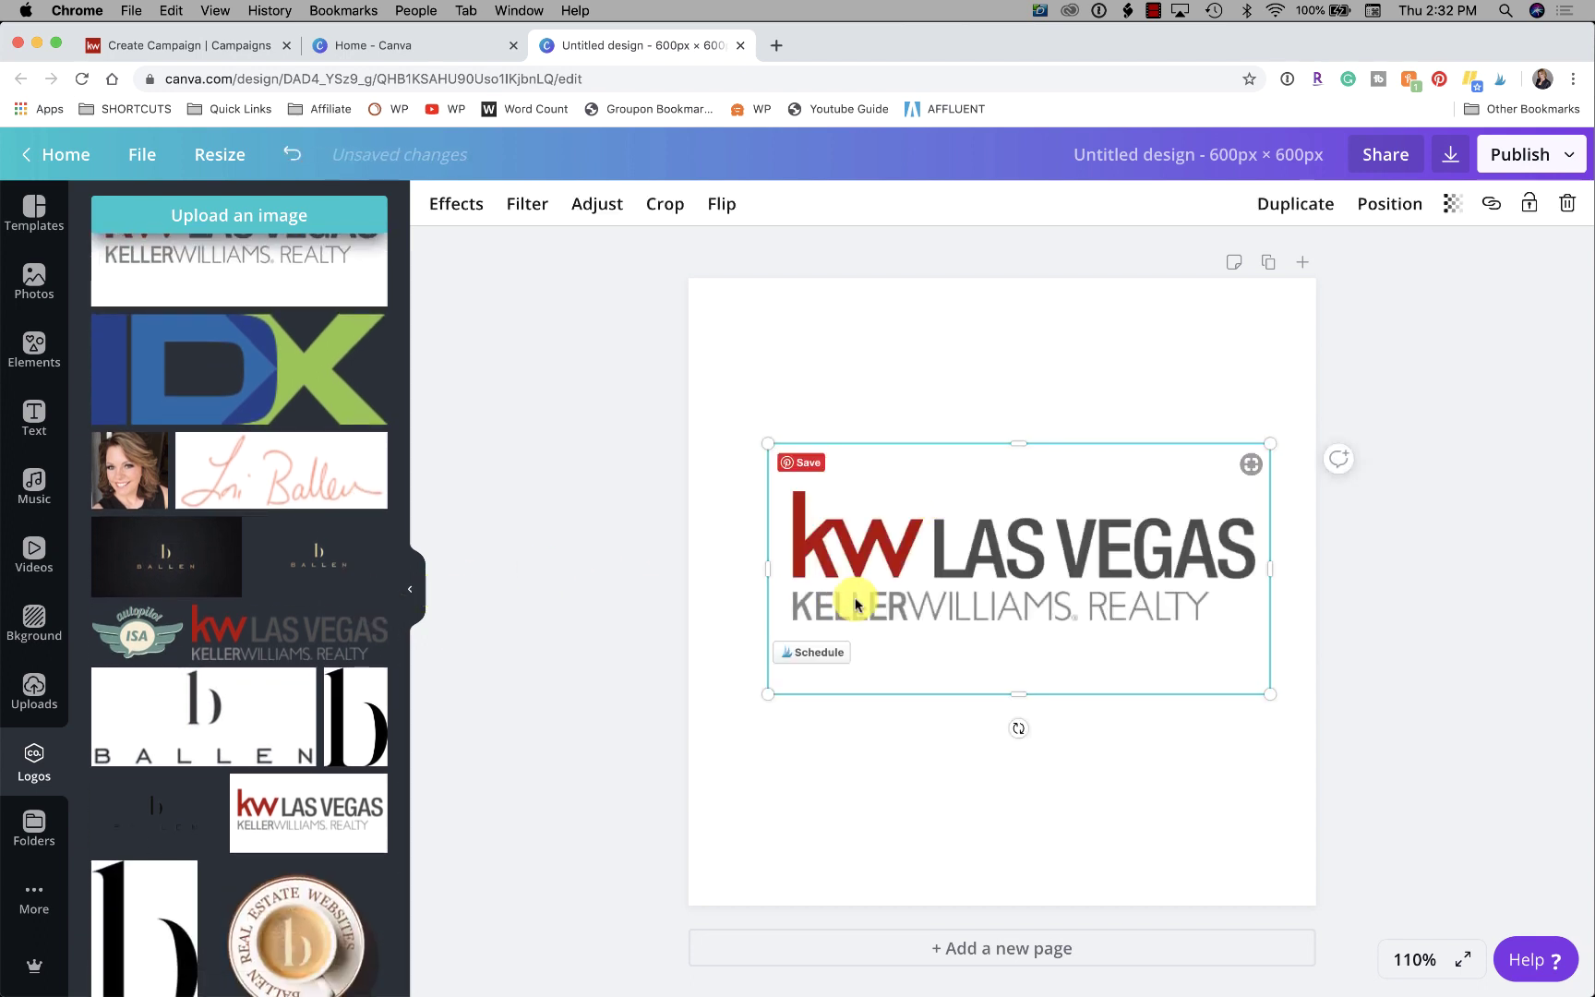
{"action": "left_click_drag", "start_coordinate": [747, 725], "coordinate": [669, 766]}
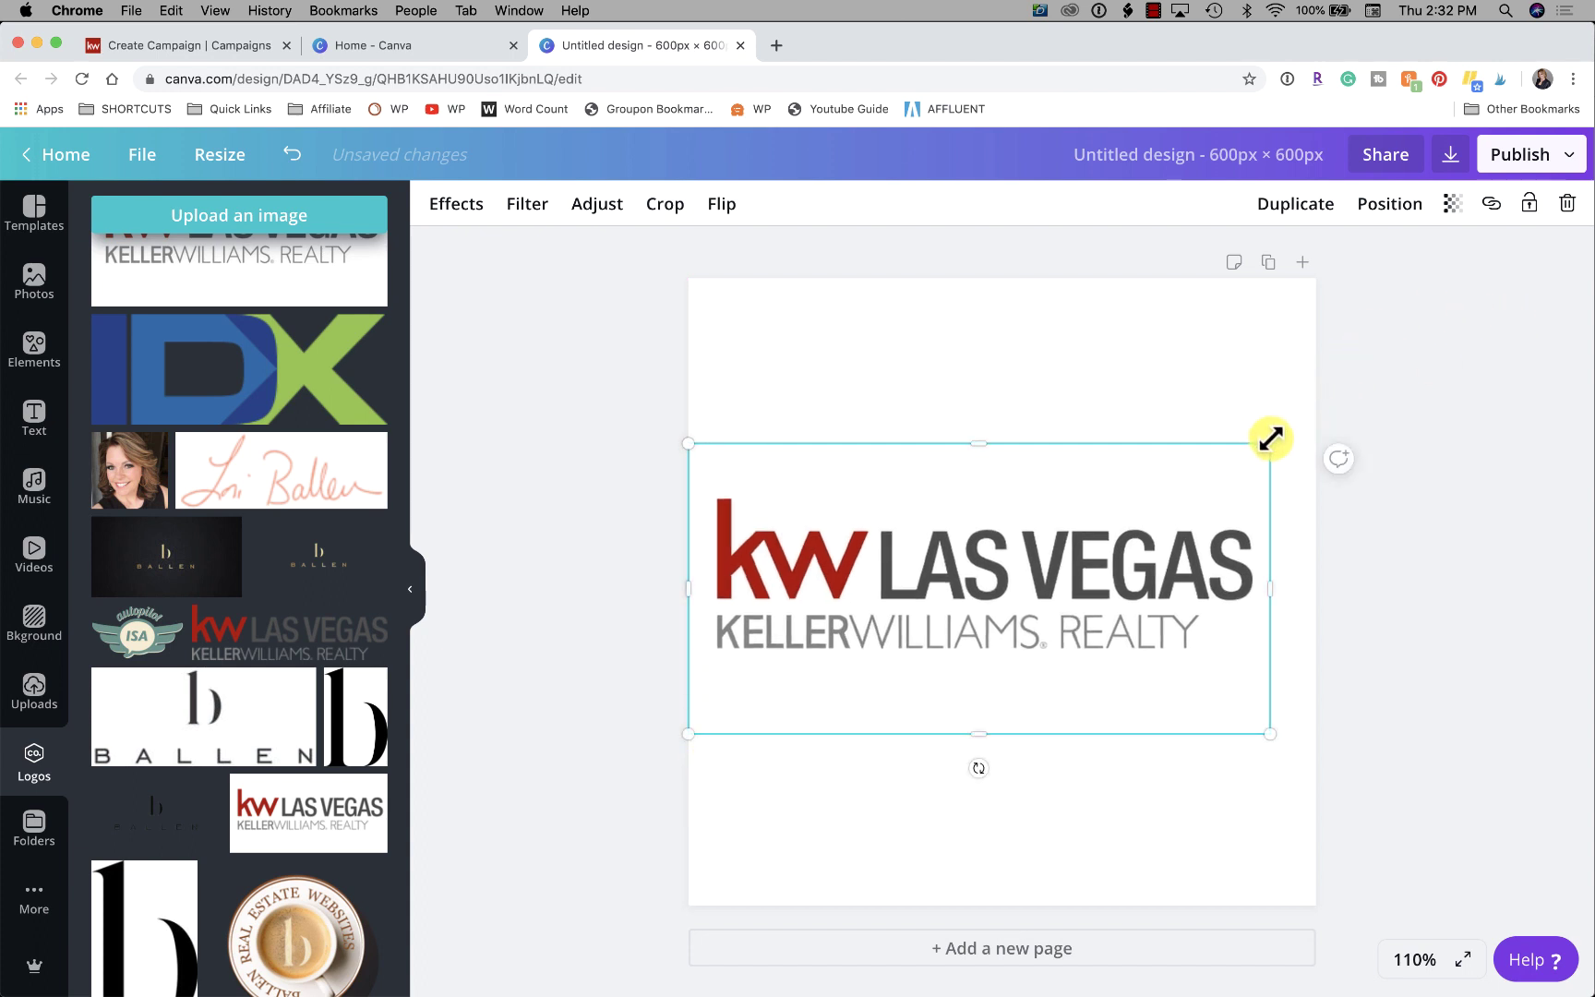
{"action": "left_click_drag", "start_coordinate": [1270, 440], "coordinate": [1313, 406]}
{"action": "left_click", "coordinate": [1424, 413]}
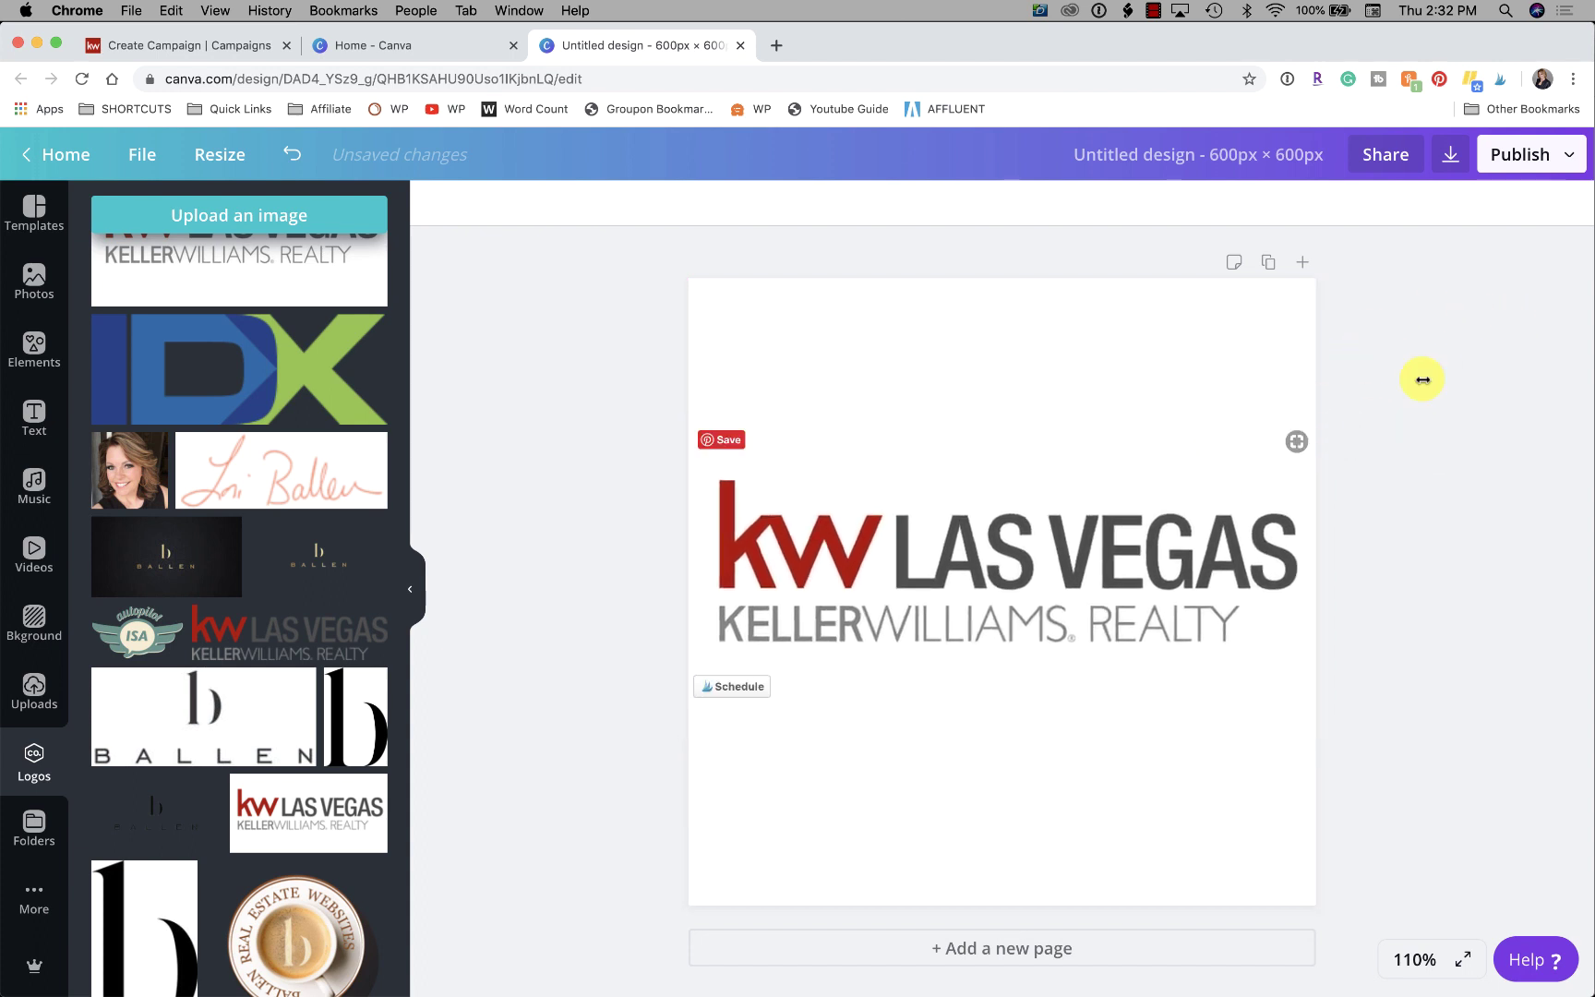
{"action": "left_click", "coordinate": [1451, 154]}
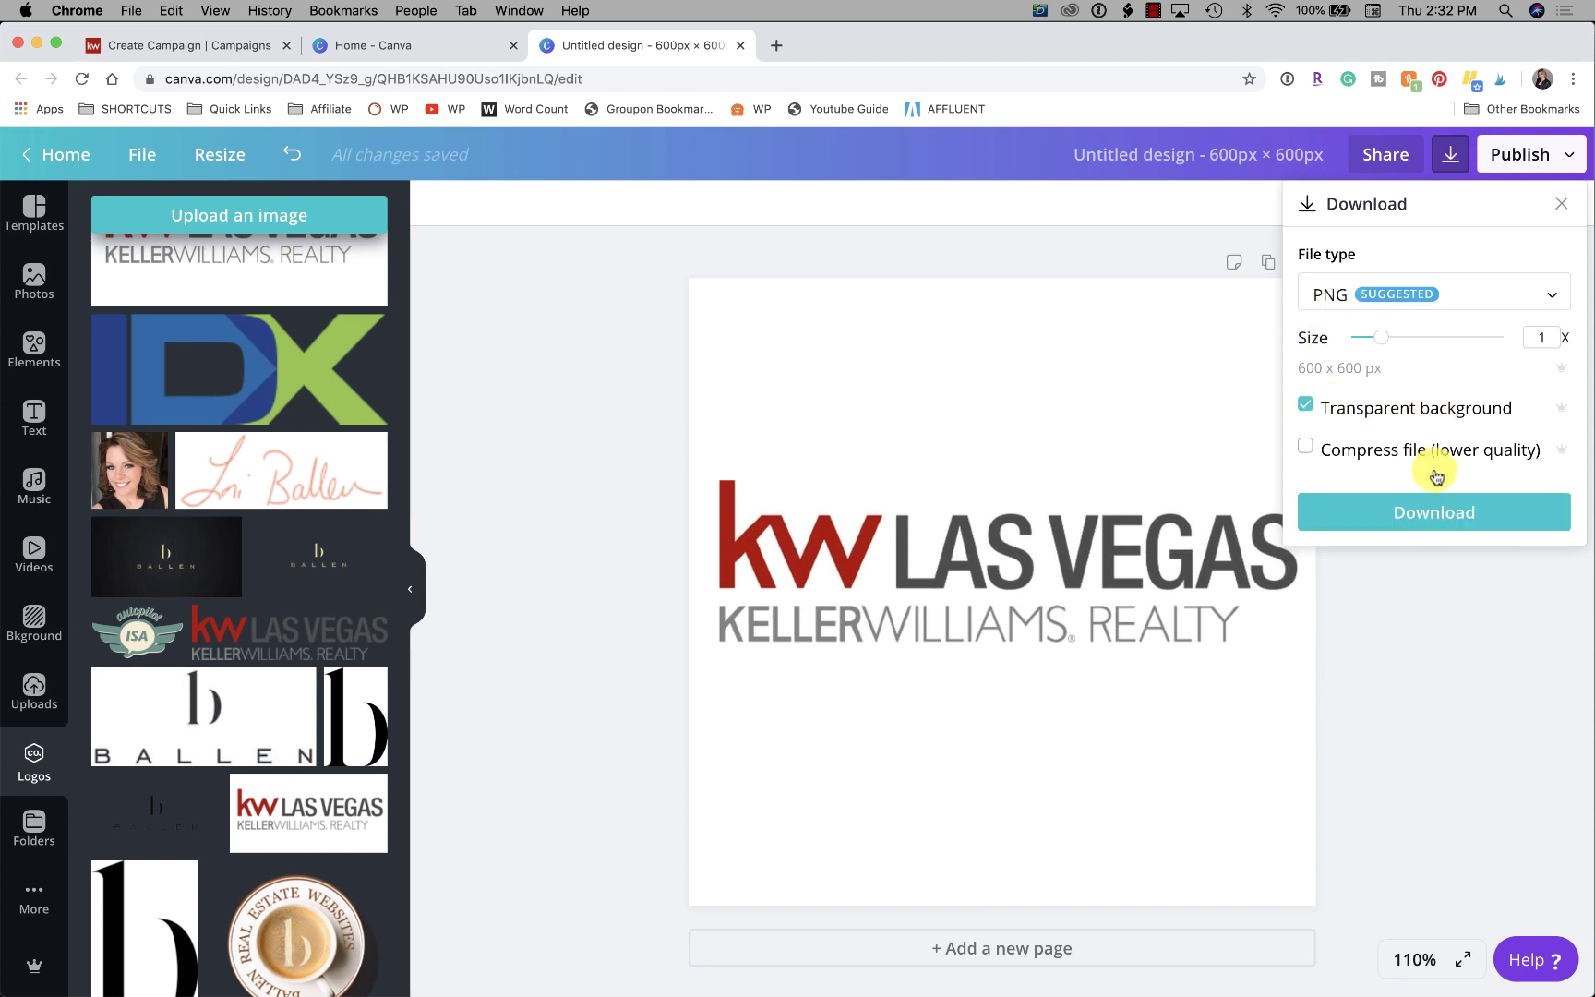
Save the logo as transparent PNG 'KW 600 x 600 transparent' in Images, then return to the campaign tab.
{"action": "left_click", "coordinate": [1433, 524]}
{"action": "type", "text": "KW 600 x 600 transparent"}
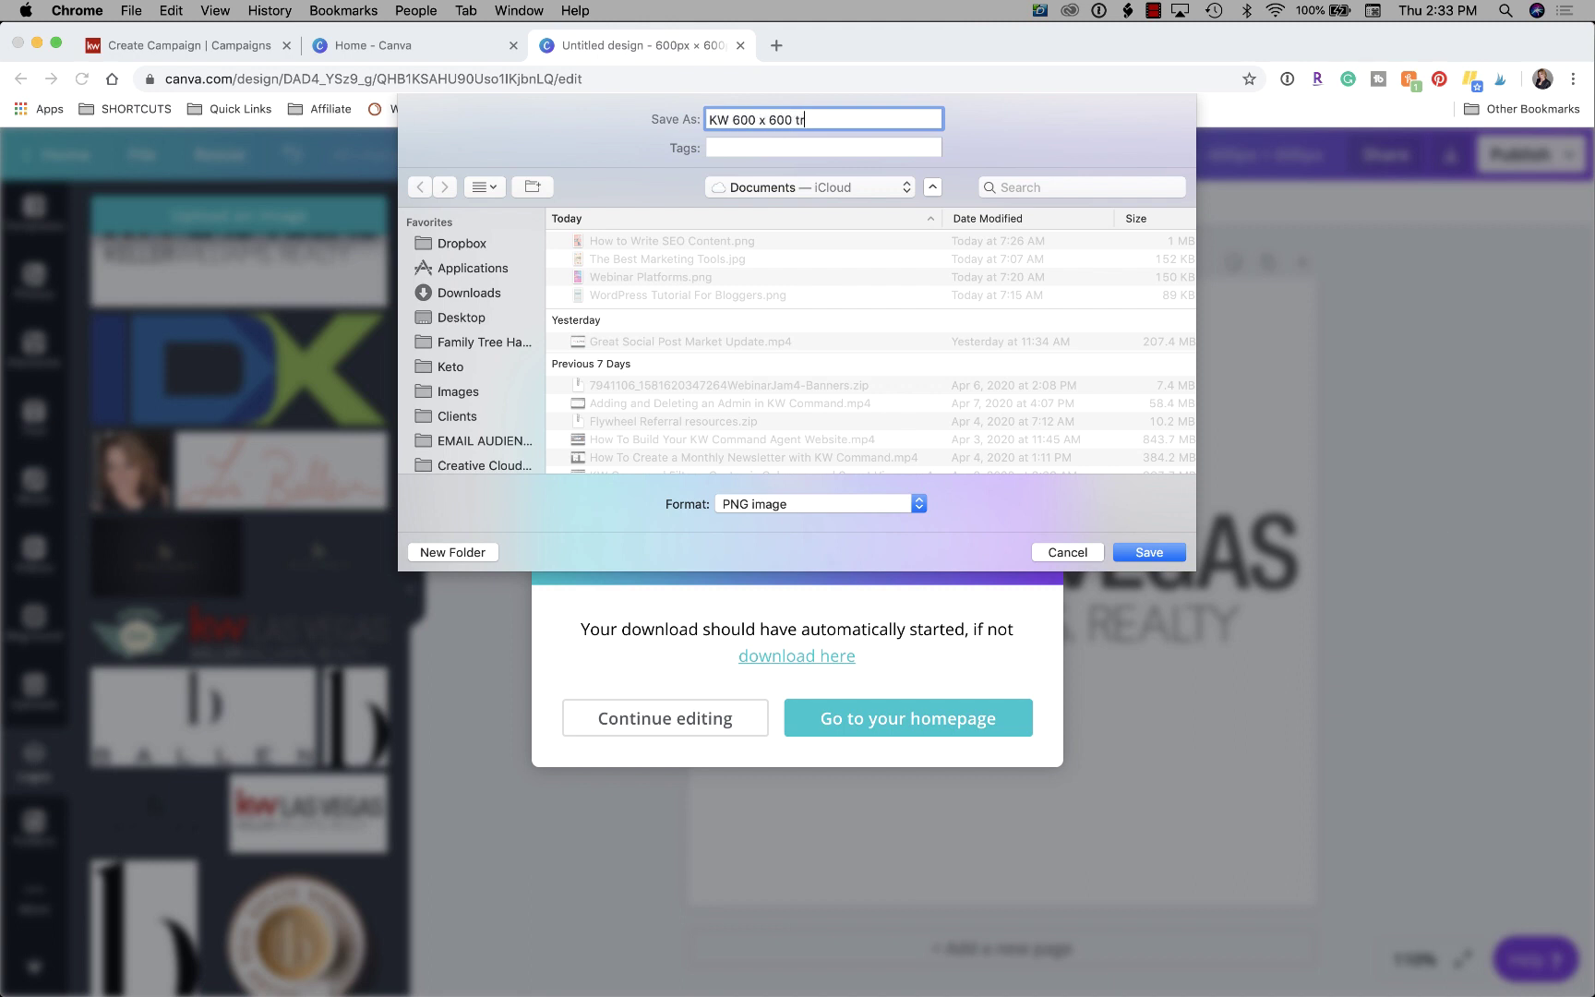
{"action": "left_click", "coordinate": [474, 391]}
{"action": "left_click", "coordinate": [1150, 552]}
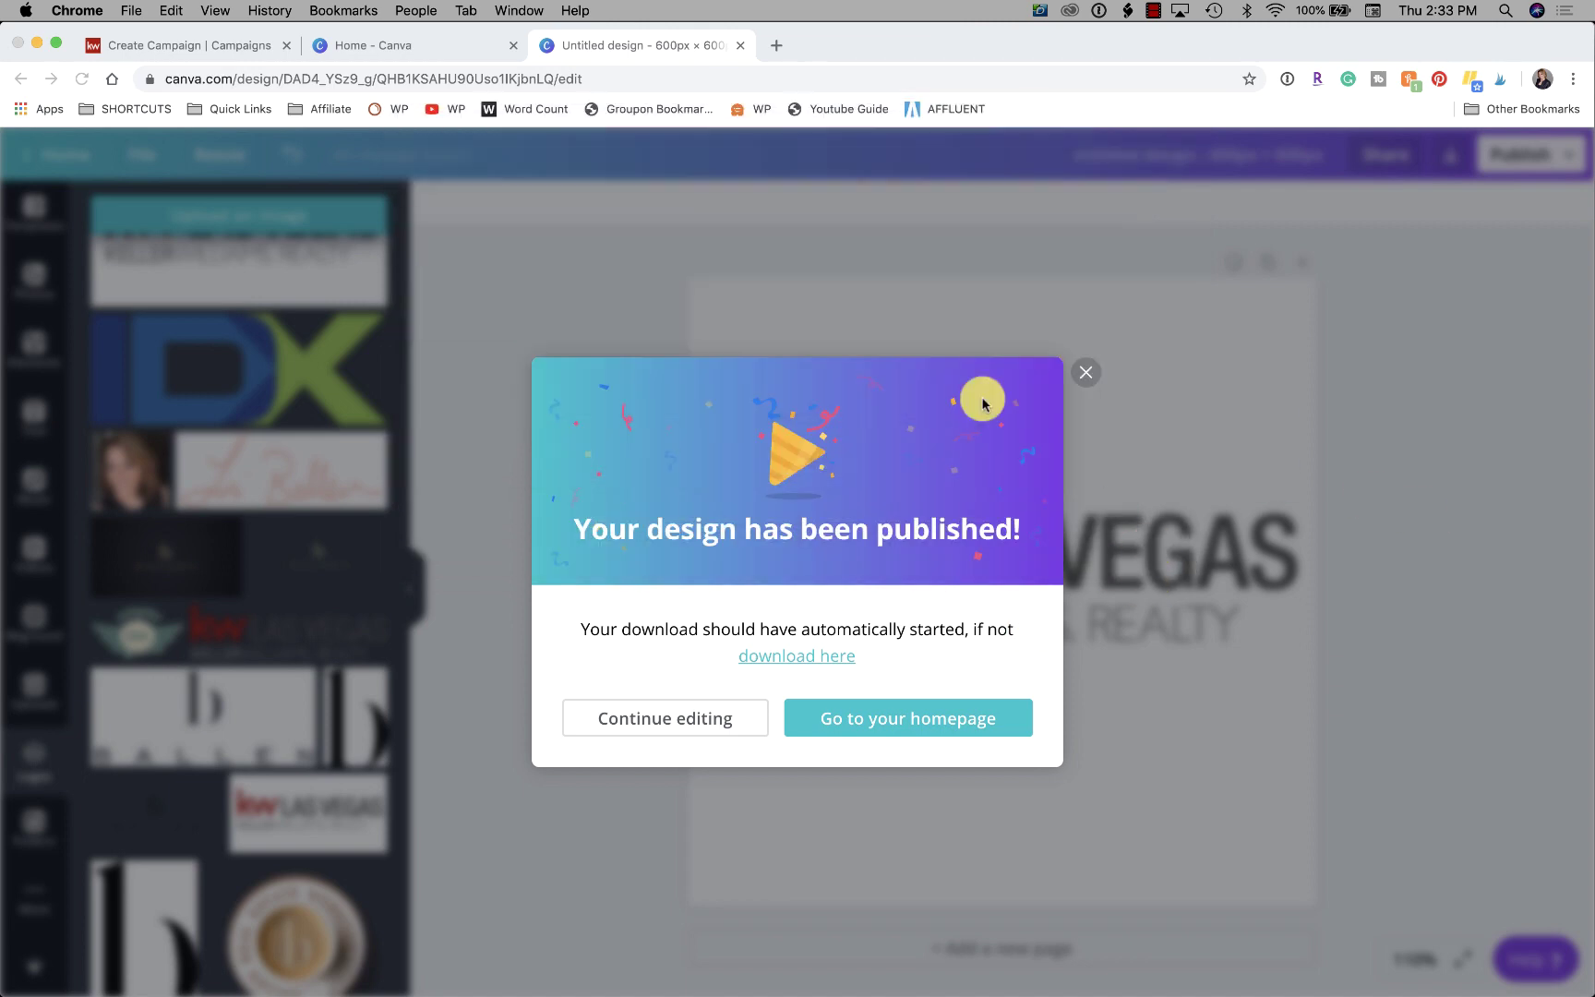
{"action": "left_click", "coordinate": [356, 47]}
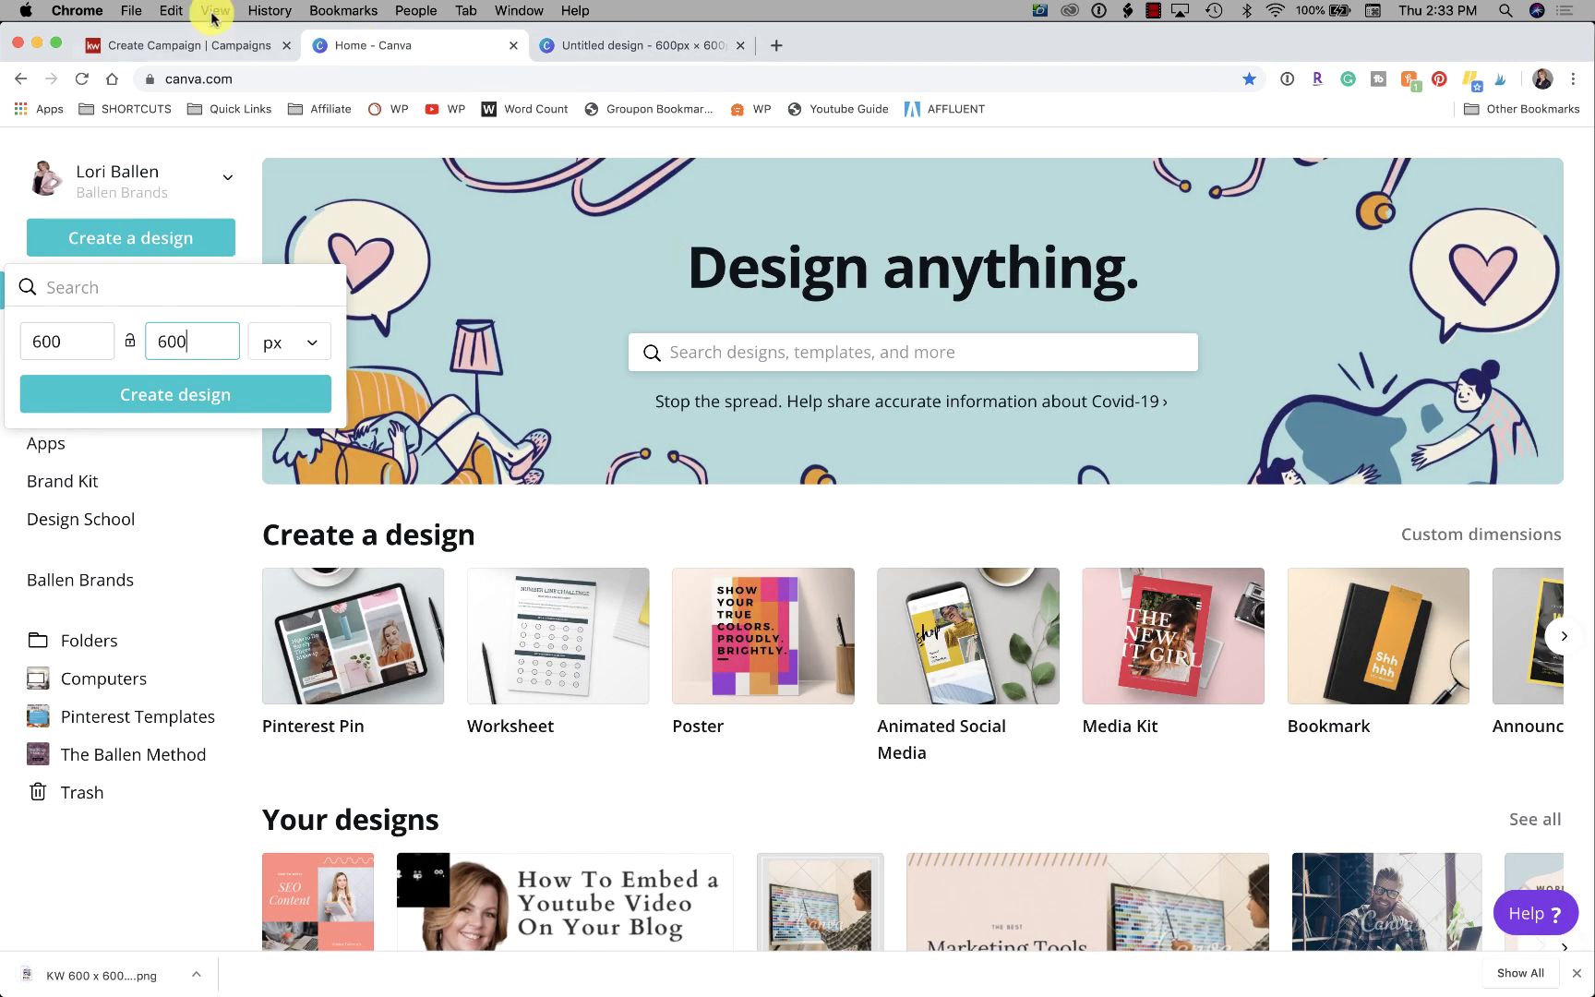
{"action": "left_click", "coordinate": [194, 52]}
{"action": "scroll", "coordinate": [748, 429], "scroll_direction": "down", "scroll_amount": 3}
{"action": "scroll", "coordinate": [444, 420], "scroll_direction": "down", "scroll_amount": 2}
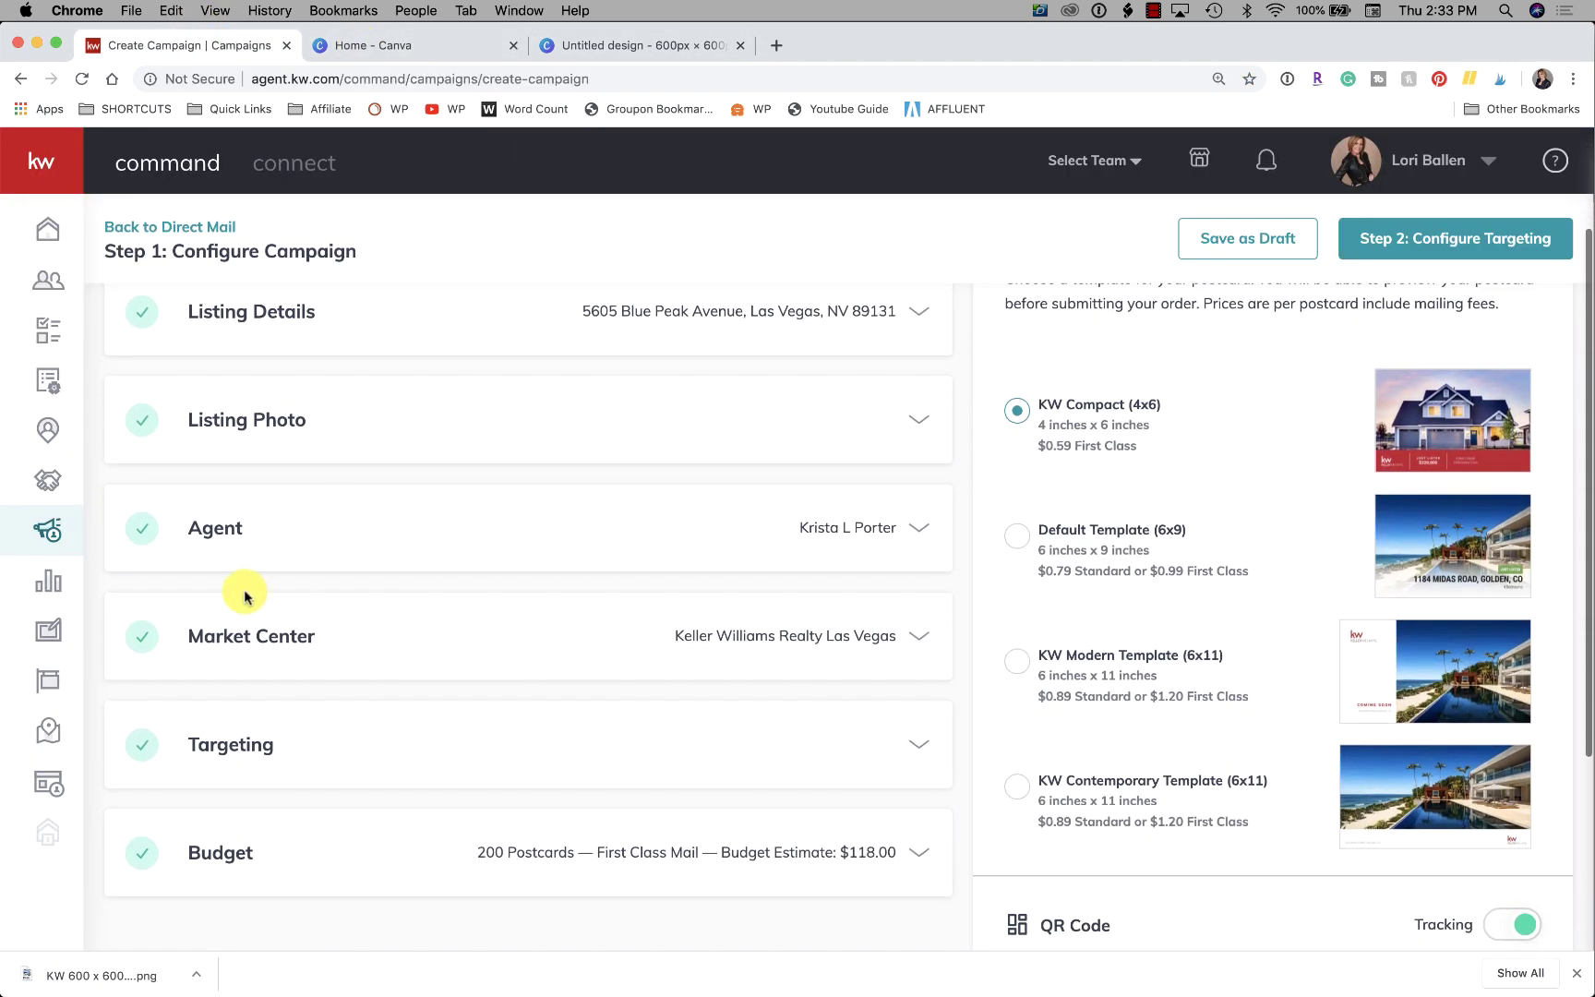
Replace the Market Center DBA logo with the transparent KW logo, save, and preview the postcard.
{"action": "left_click", "coordinate": [212, 639]}
{"action": "scroll", "coordinate": [213, 635], "scroll_direction": "down", "scroll_amount": 2}
{"action": "scroll", "coordinate": [214, 630], "scroll_direction": "up", "scroll_amount": 2}
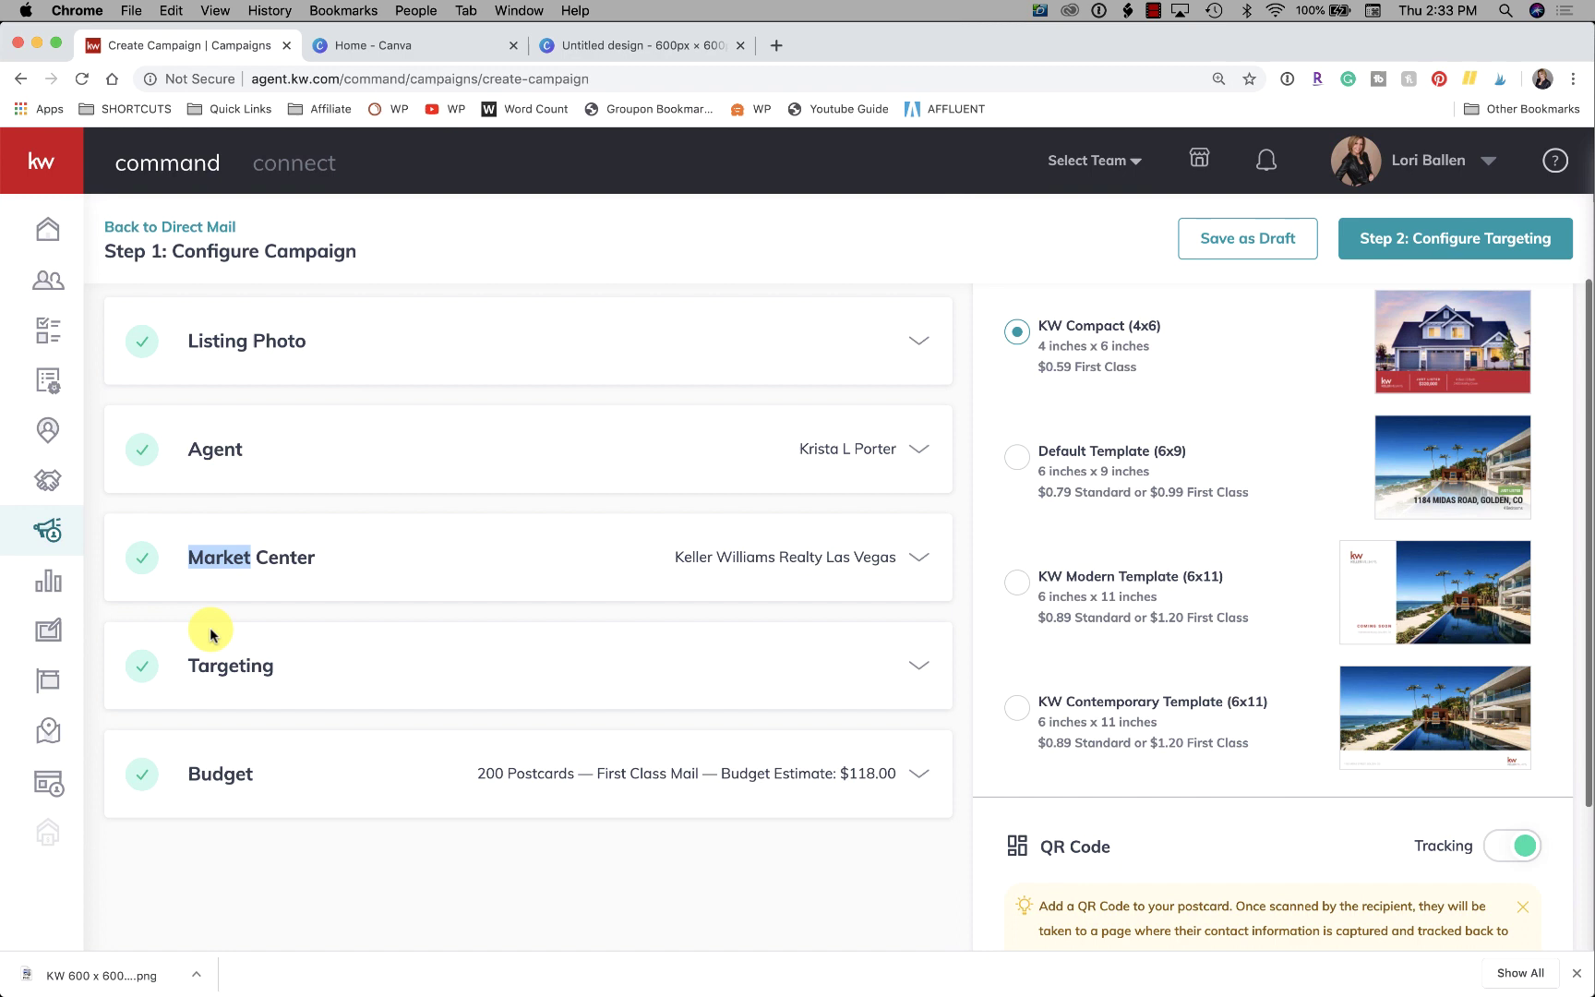
{"action": "left_click", "coordinate": [242, 554]}
{"action": "scroll", "coordinate": [660, 660], "scroll_direction": "down", "scroll_amount": 1}
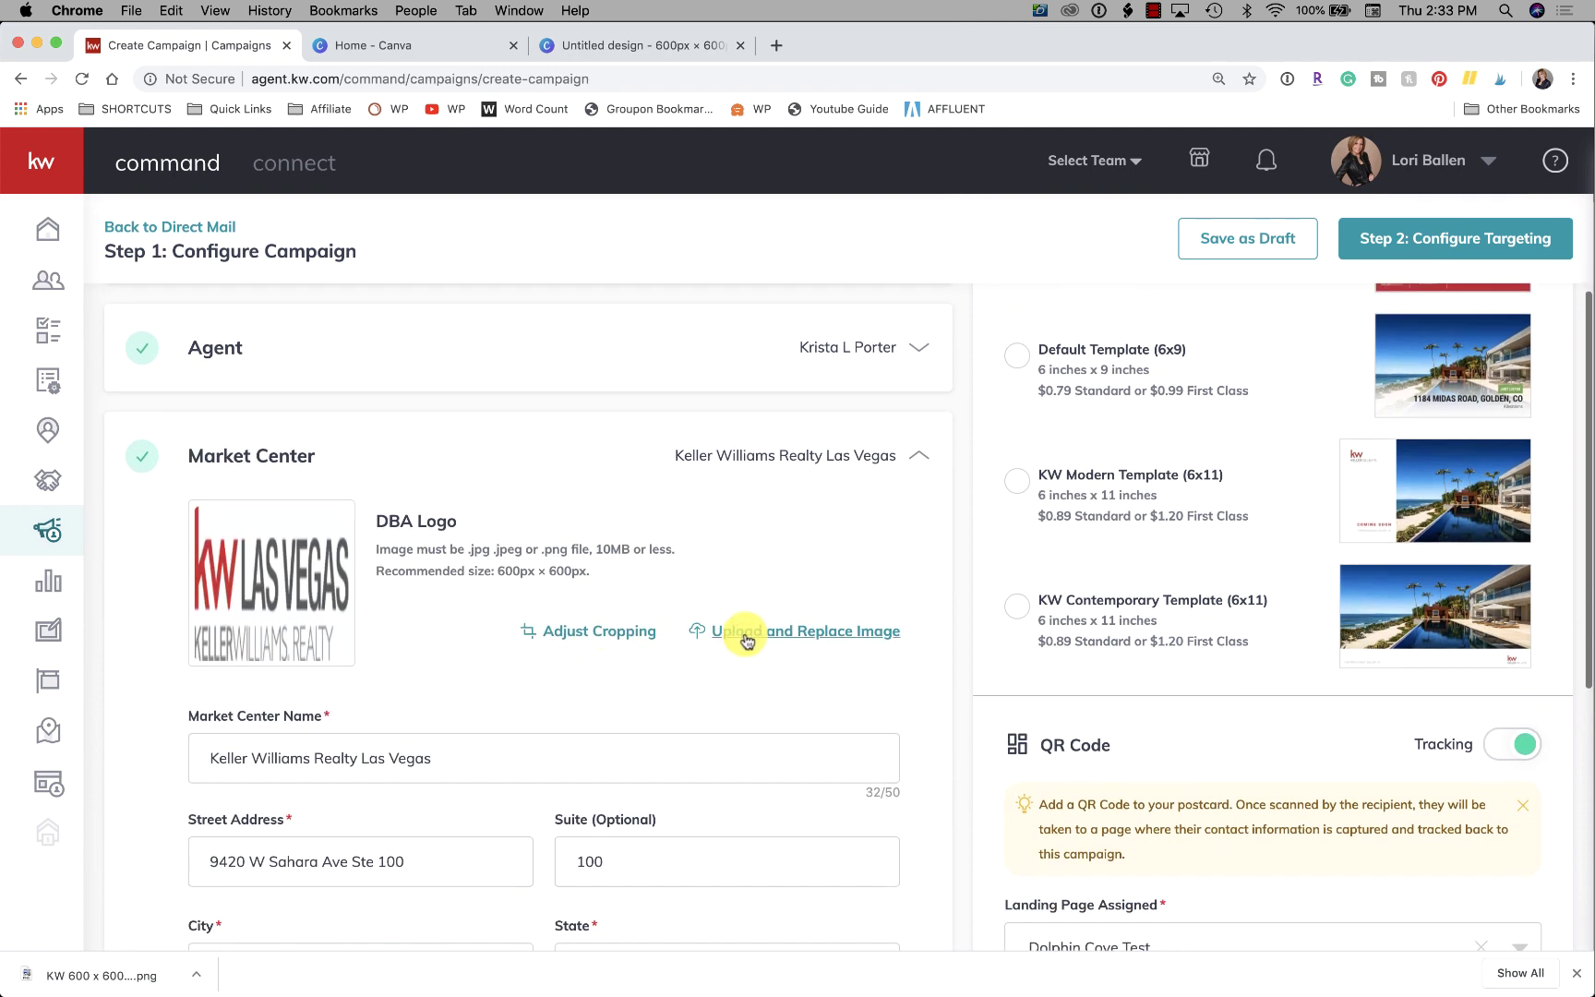
{"action": "left_click", "coordinate": [826, 632]}
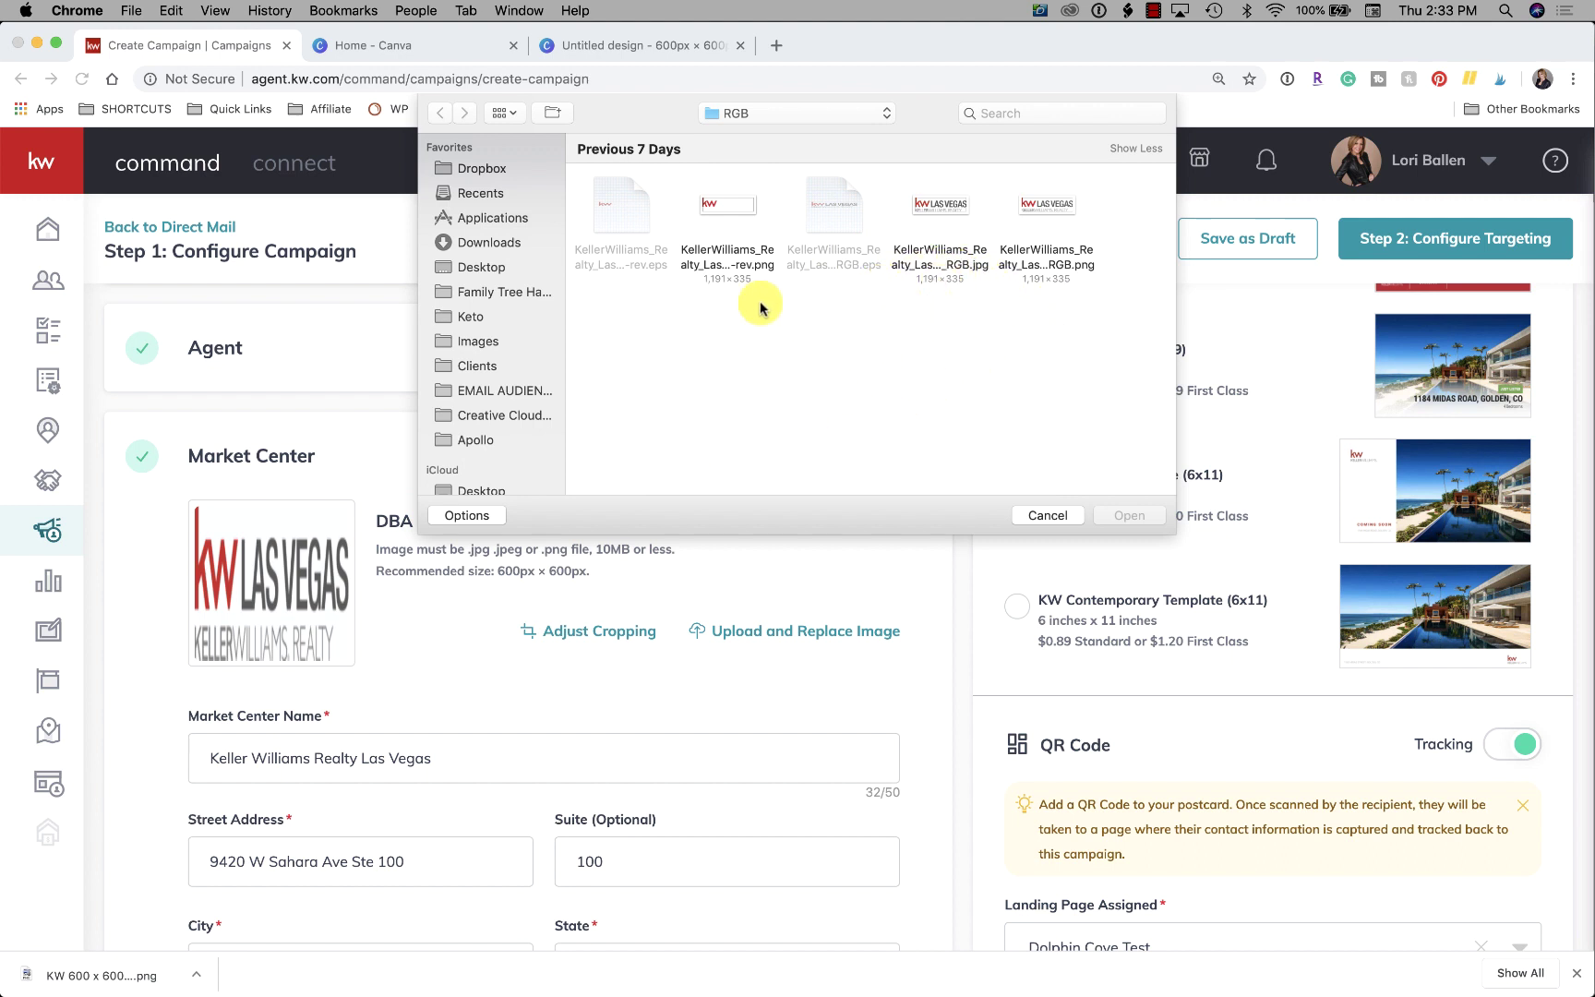
{"action": "left_click", "coordinate": [490, 268]}
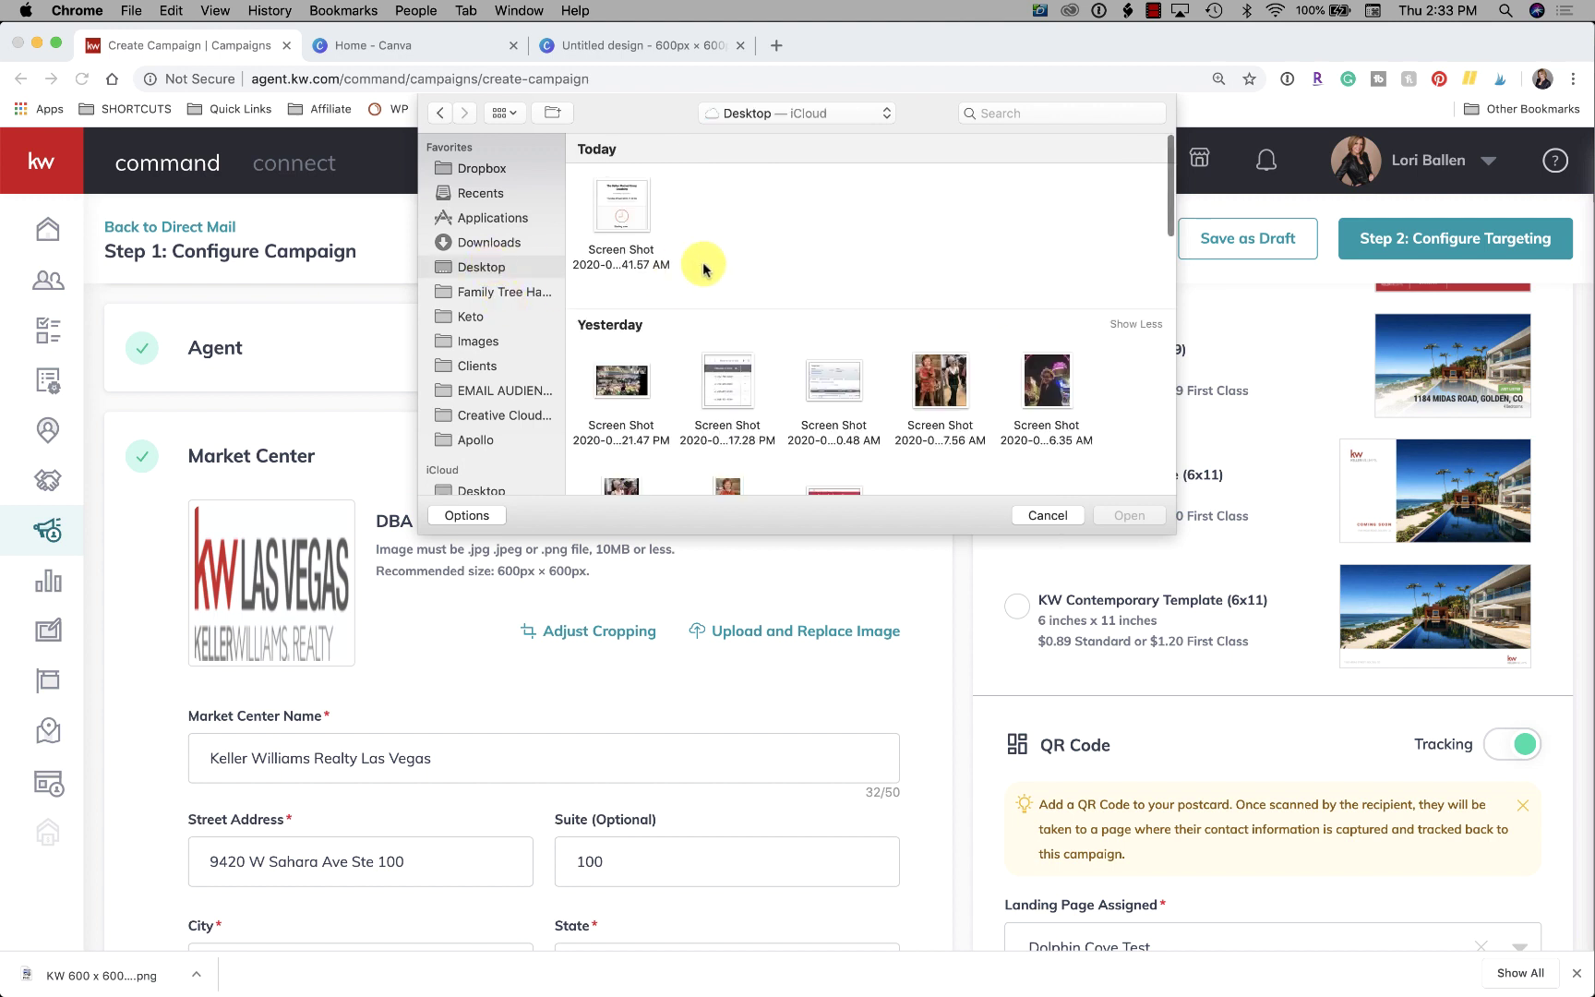
{"action": "left_click", "coordinate": [480, 341]}
{"action": "left_click", "coordinate": [624, 223]}
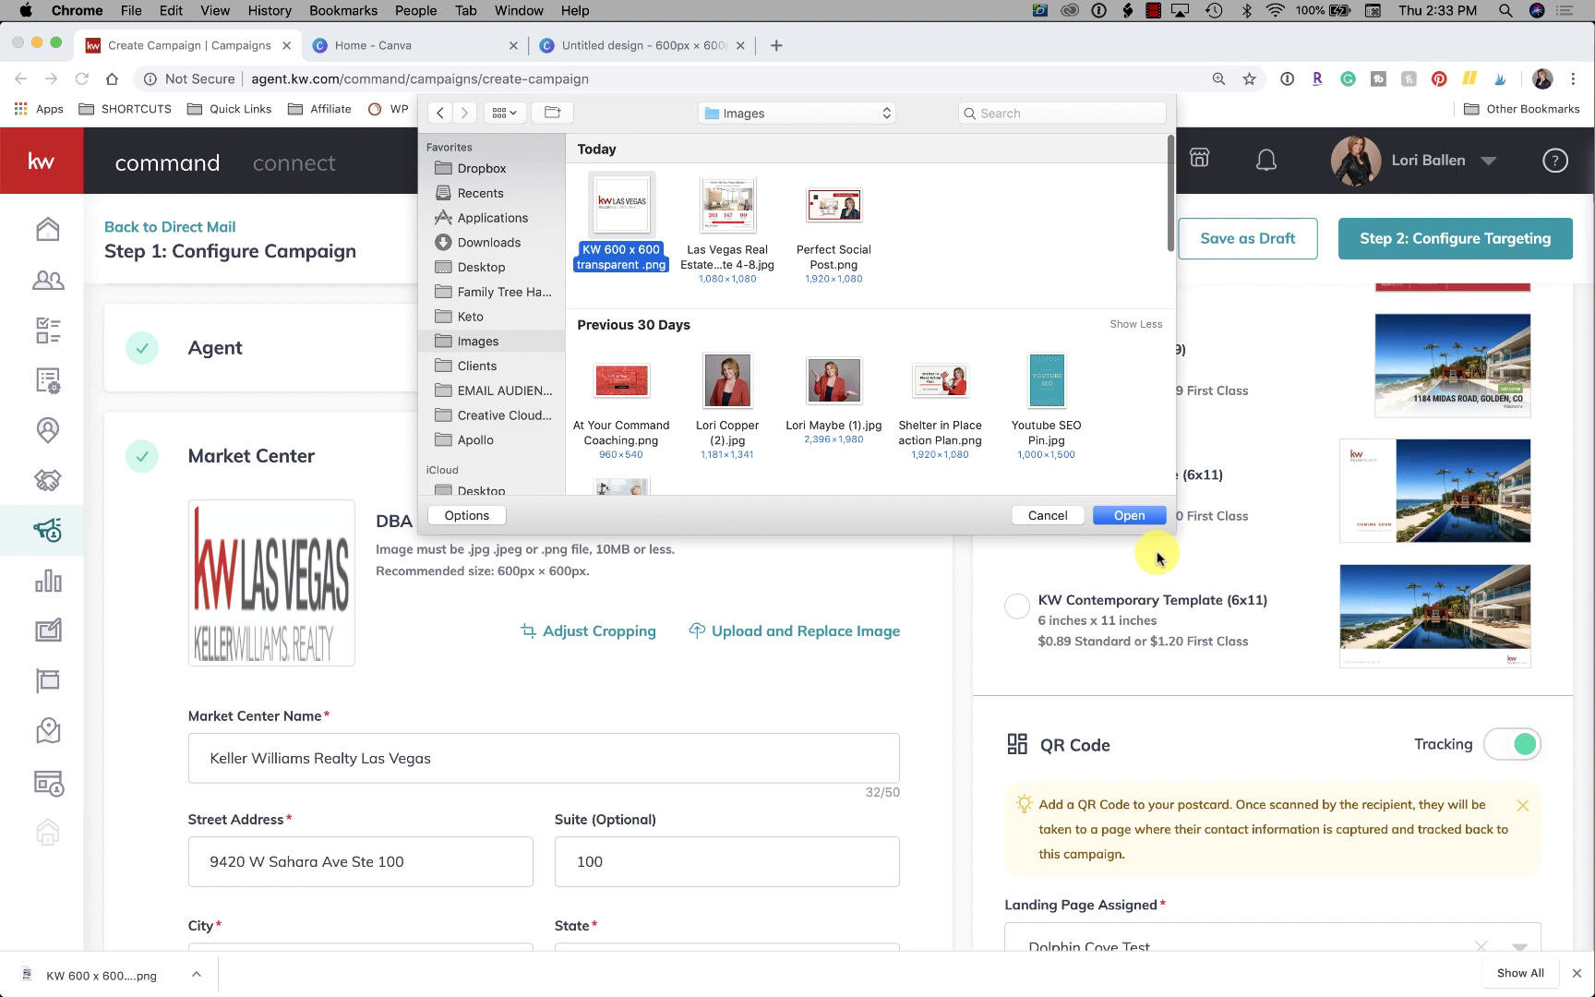
{"action": "left_click", "coordinate": [1140, 532]}
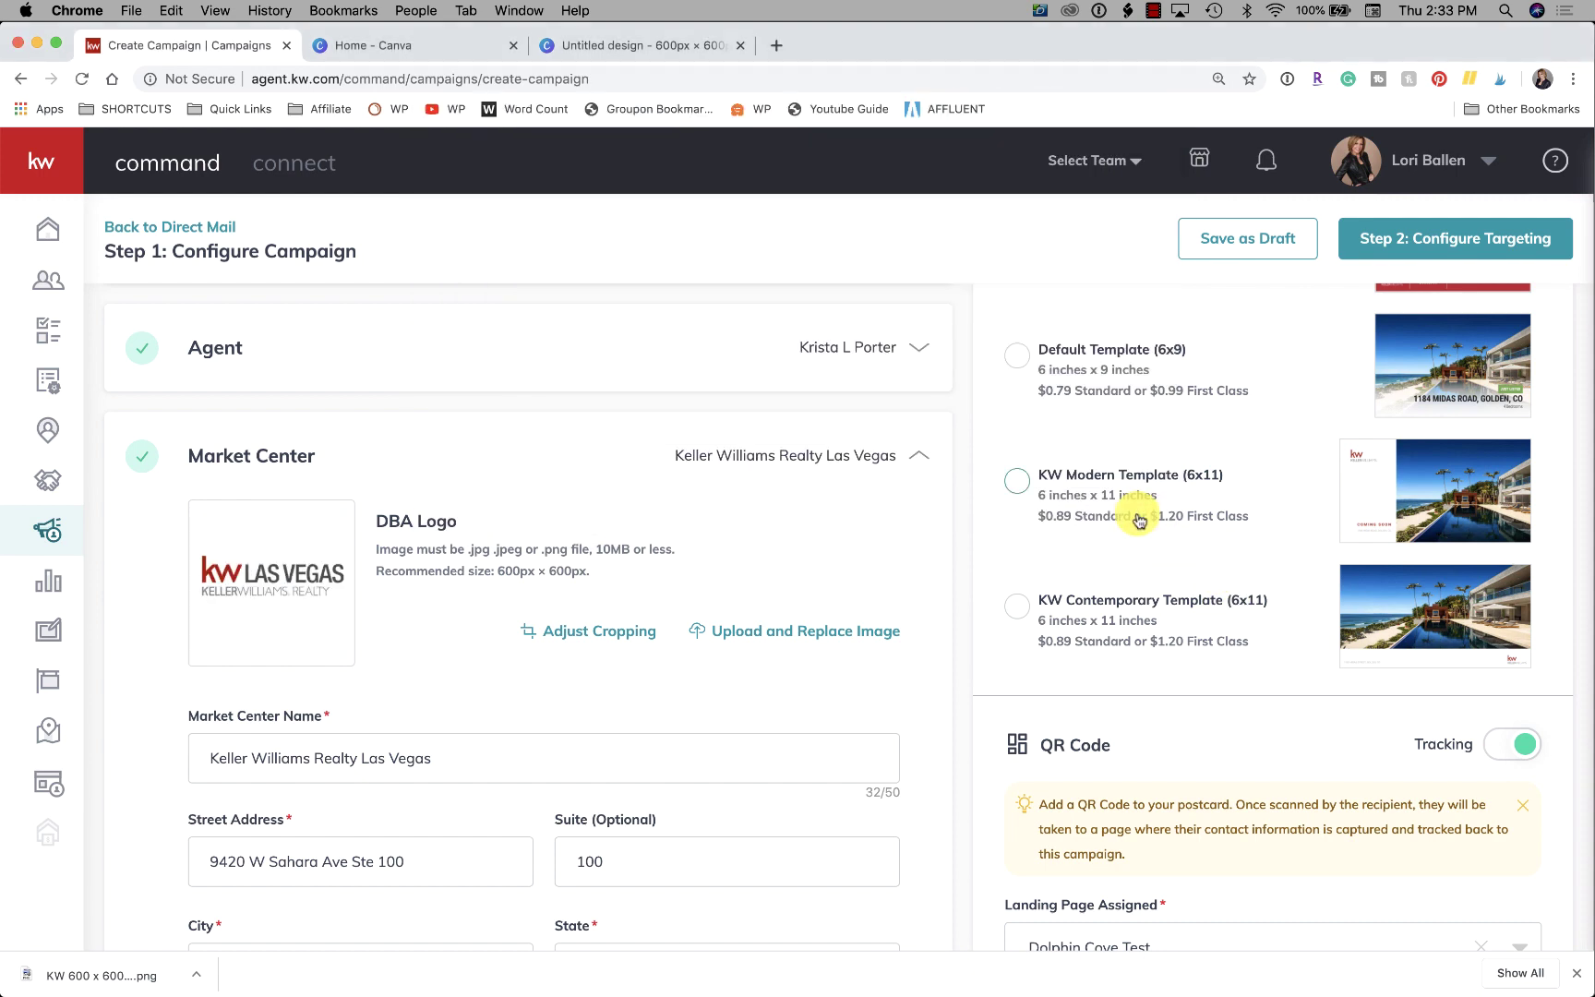
{"action": "scroll", "coordinate": [811, 585], "scroll_direction": "down", "scroll_amount": 5}
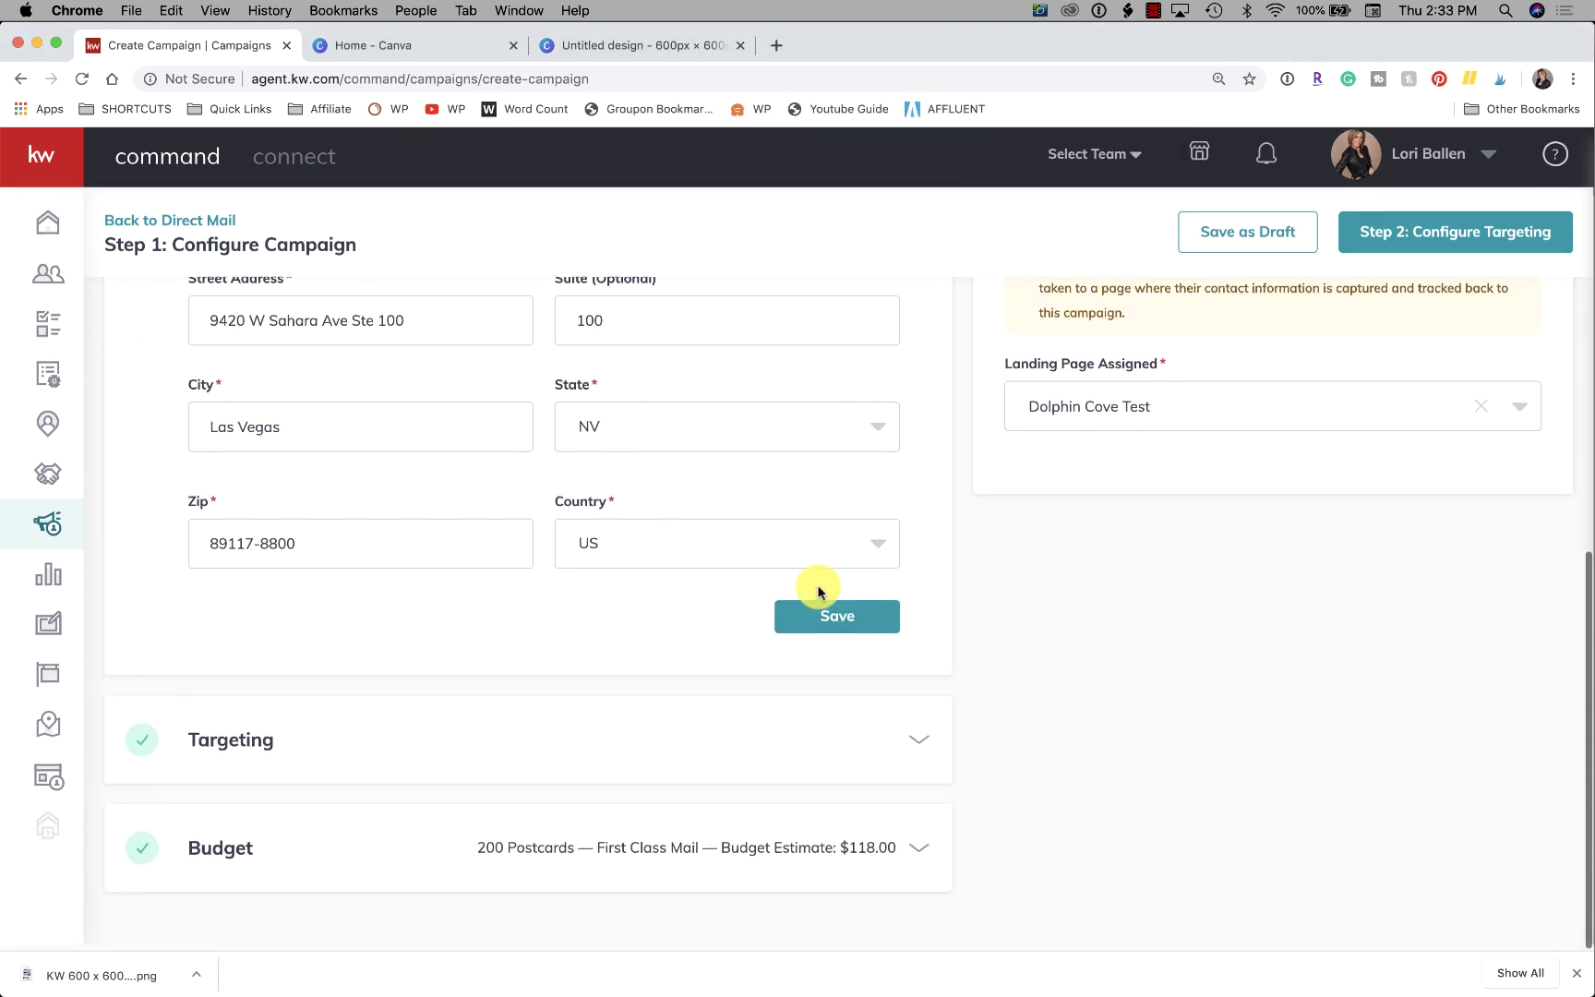
{"action": "left_click", "coordinate": [846, 619]}
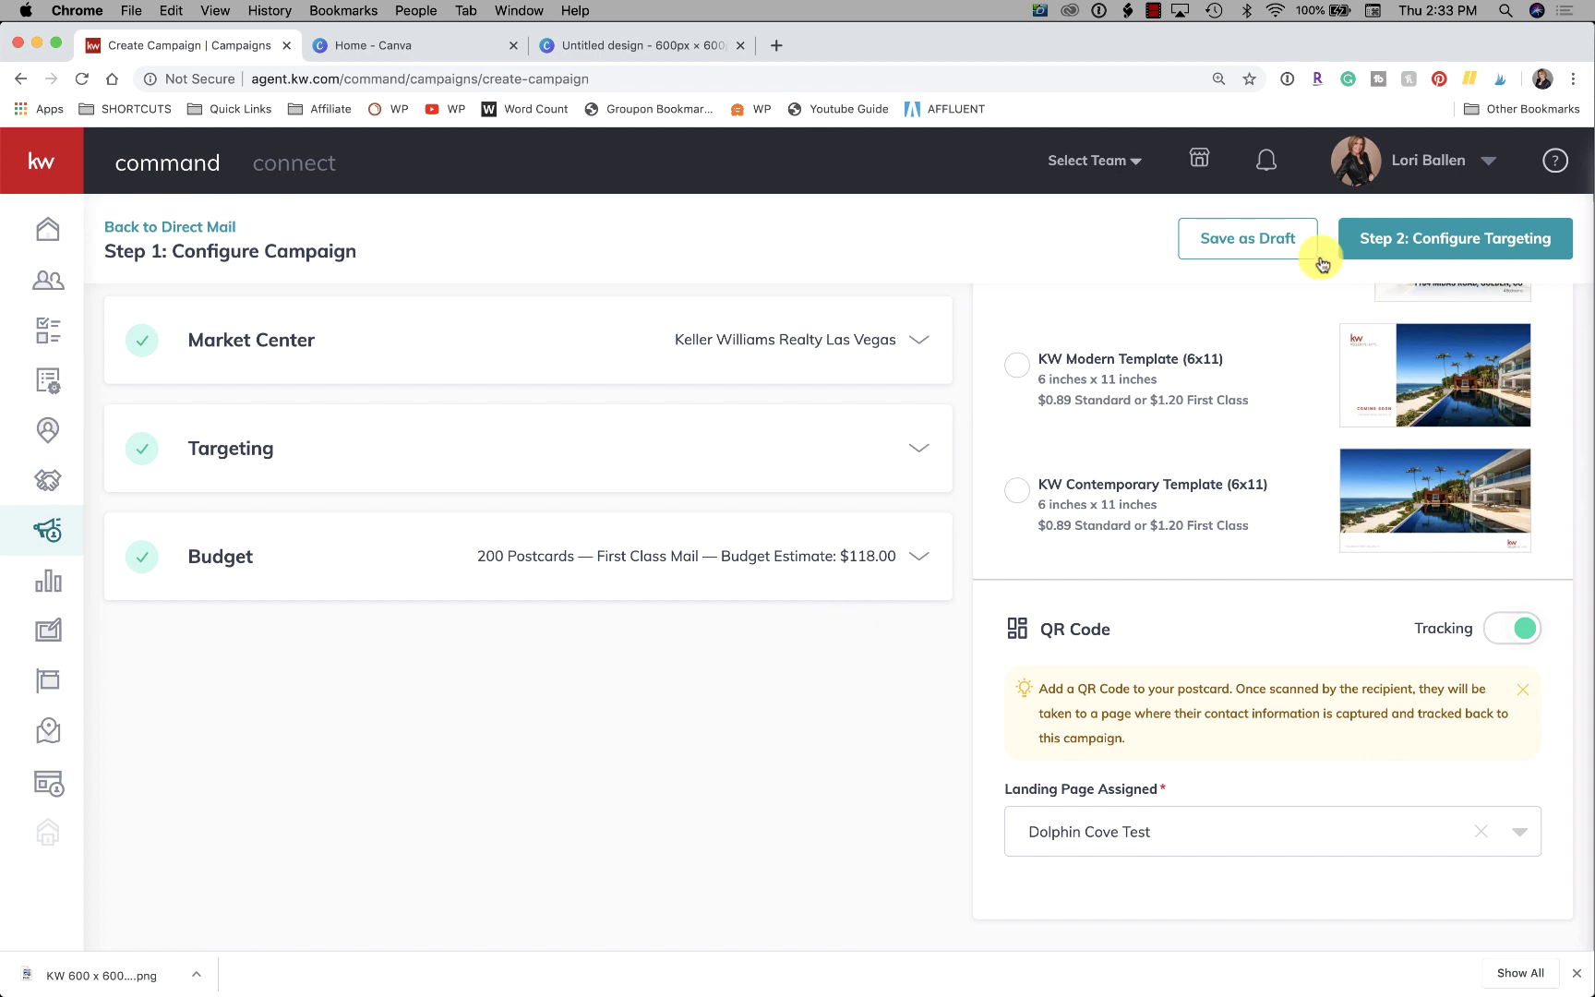
{"action": "scroll", "coordinate": [1228, 374], "scroll_direction": "up", "scroll_amount": 4}
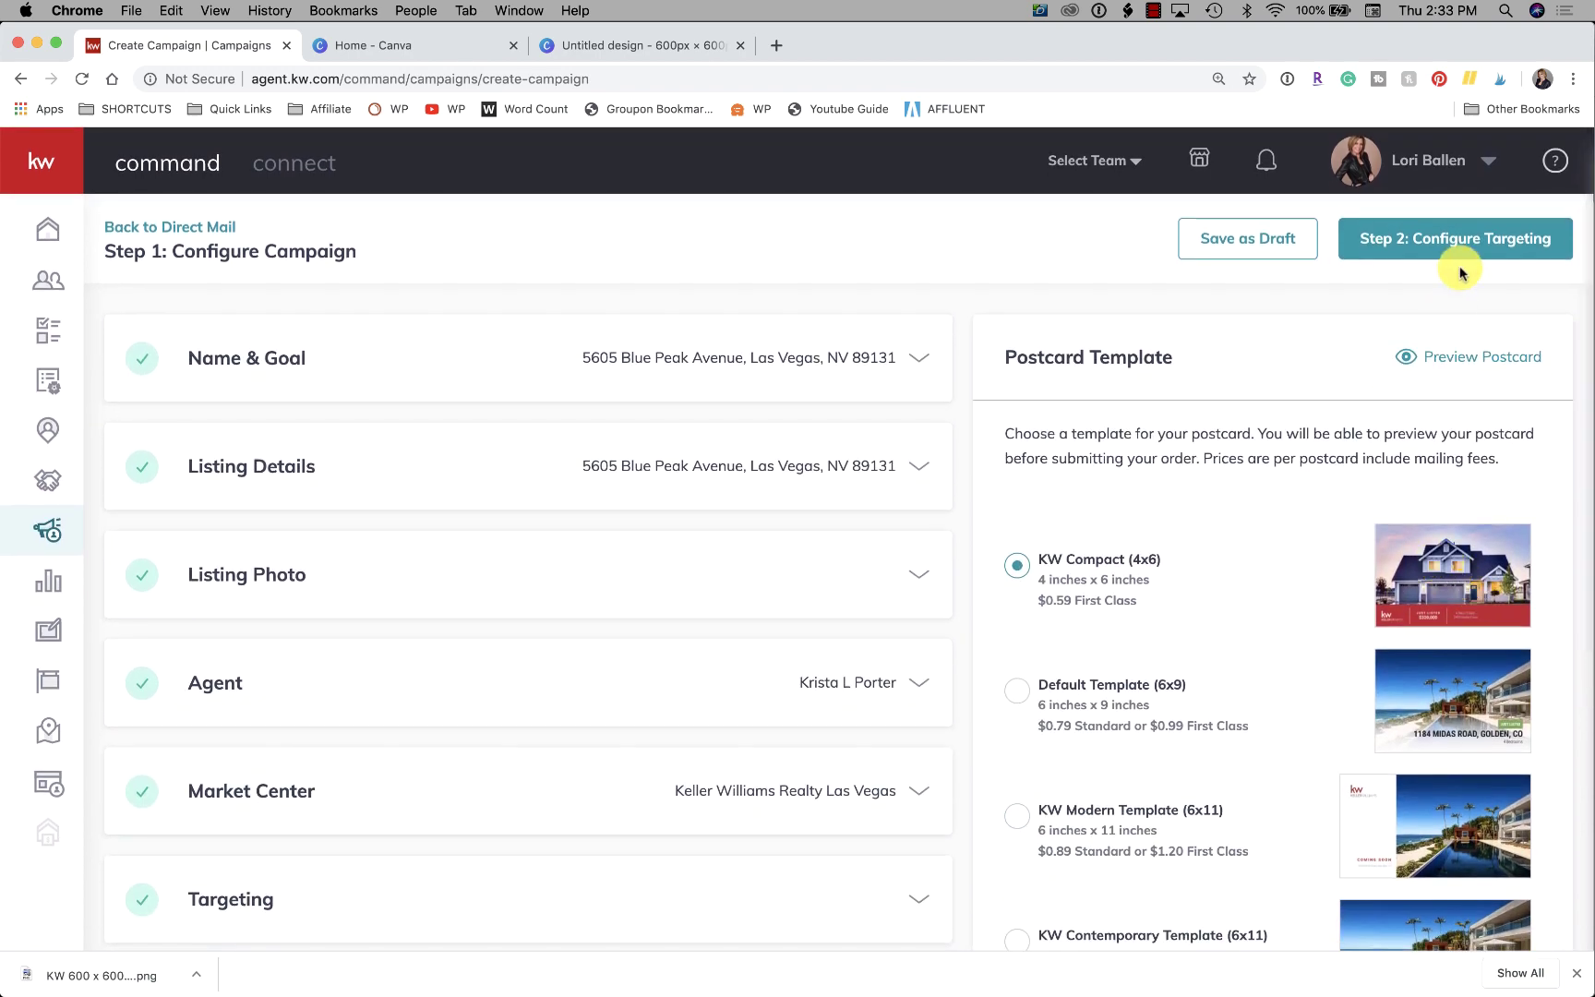
{"action": "left_click", "coordinate": [1460, 368]}
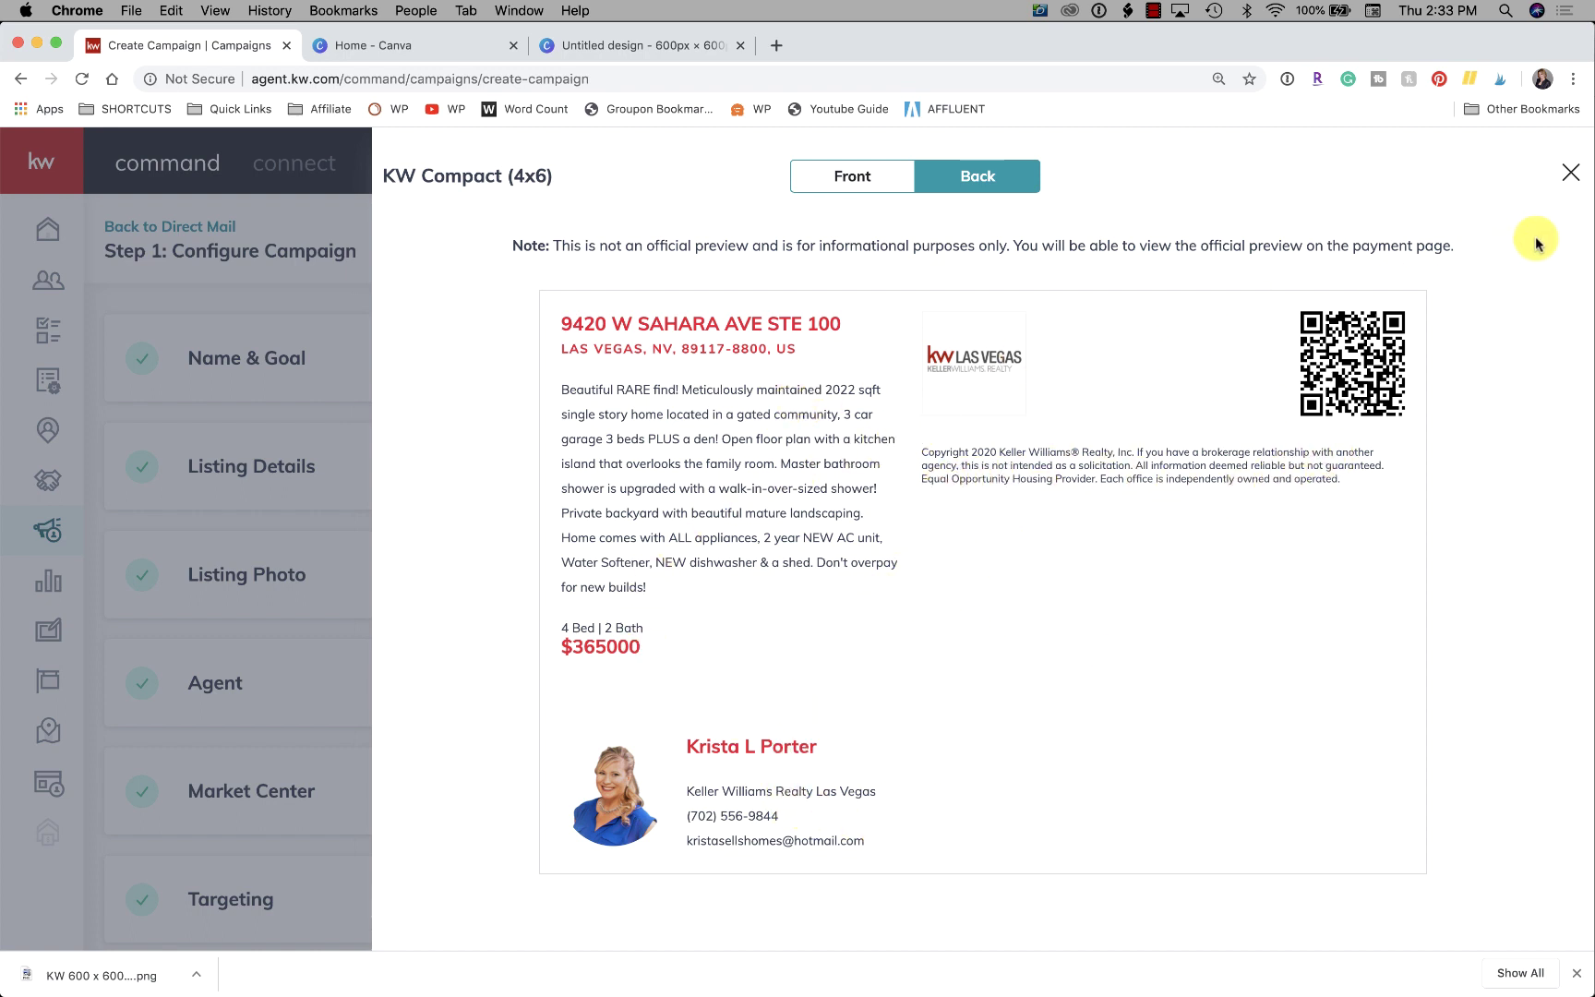
Close the KW Compact postcard preview to return to the campaign form.
{"action": "left_click", "coordinate": [1571, 177]}
{"action": "scroll", "coordinate": [587, 337], "scroll_direction": "down", "scroll_amount": 2}
{"action": "scroll", "coordinate": [589, 345], "scroll_direction": "down", "scroll_amount": 2}
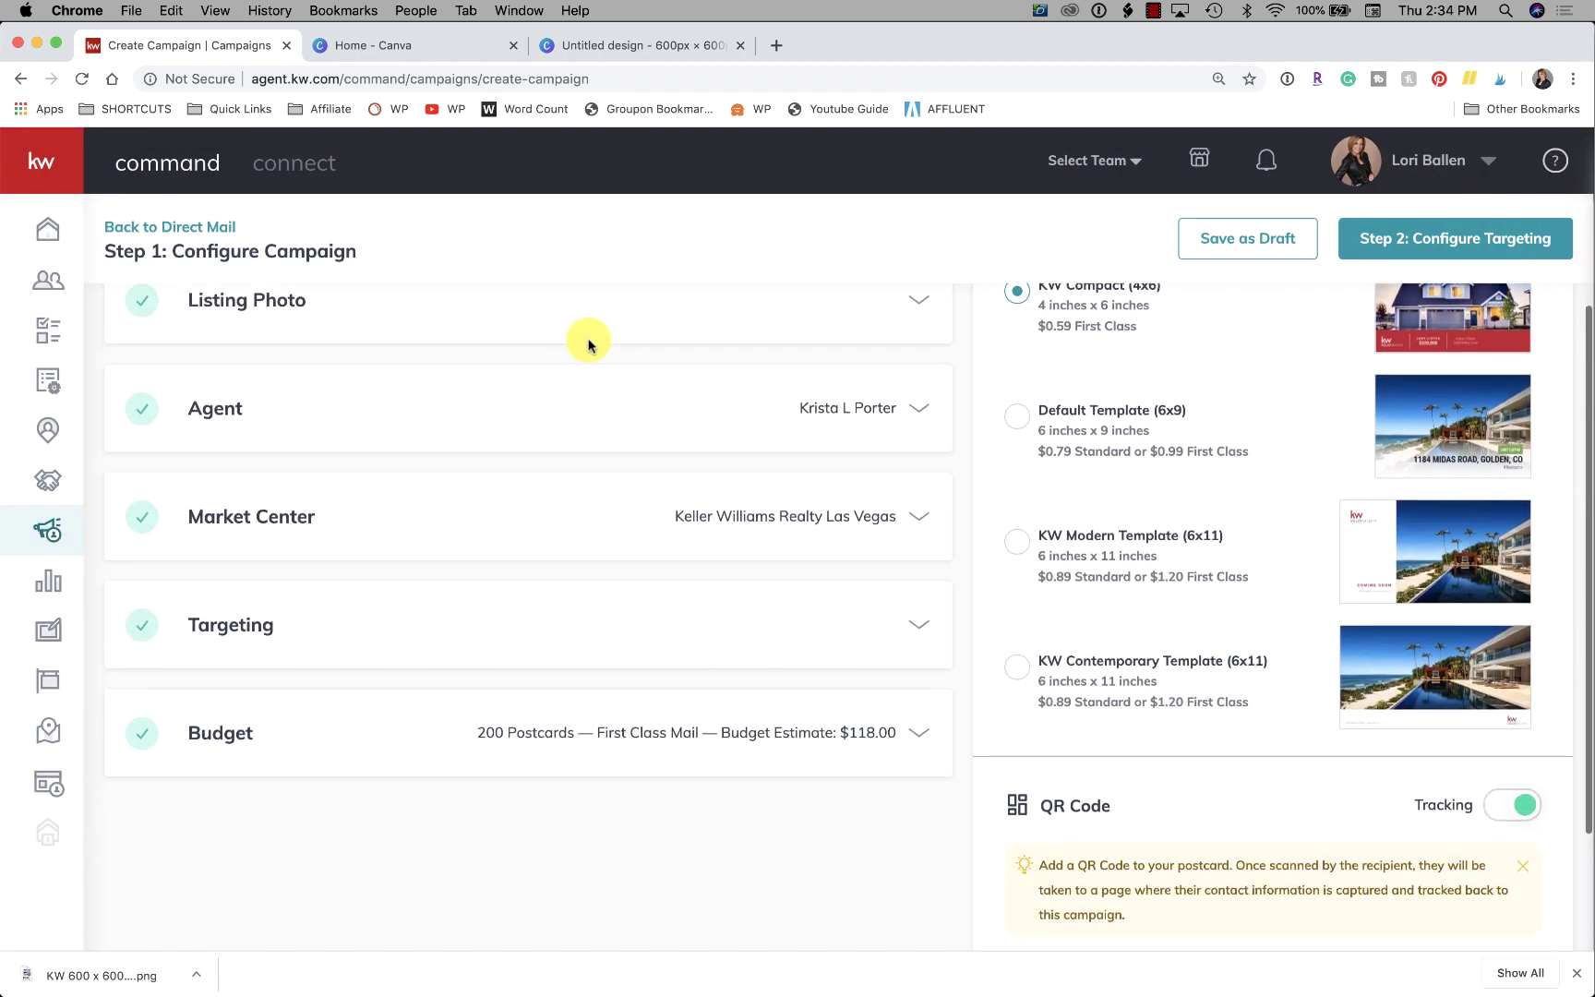
{"action": "scroll", "coordinate": [589, 345], "scroll_direction": "up", "scroll_amount": 3}
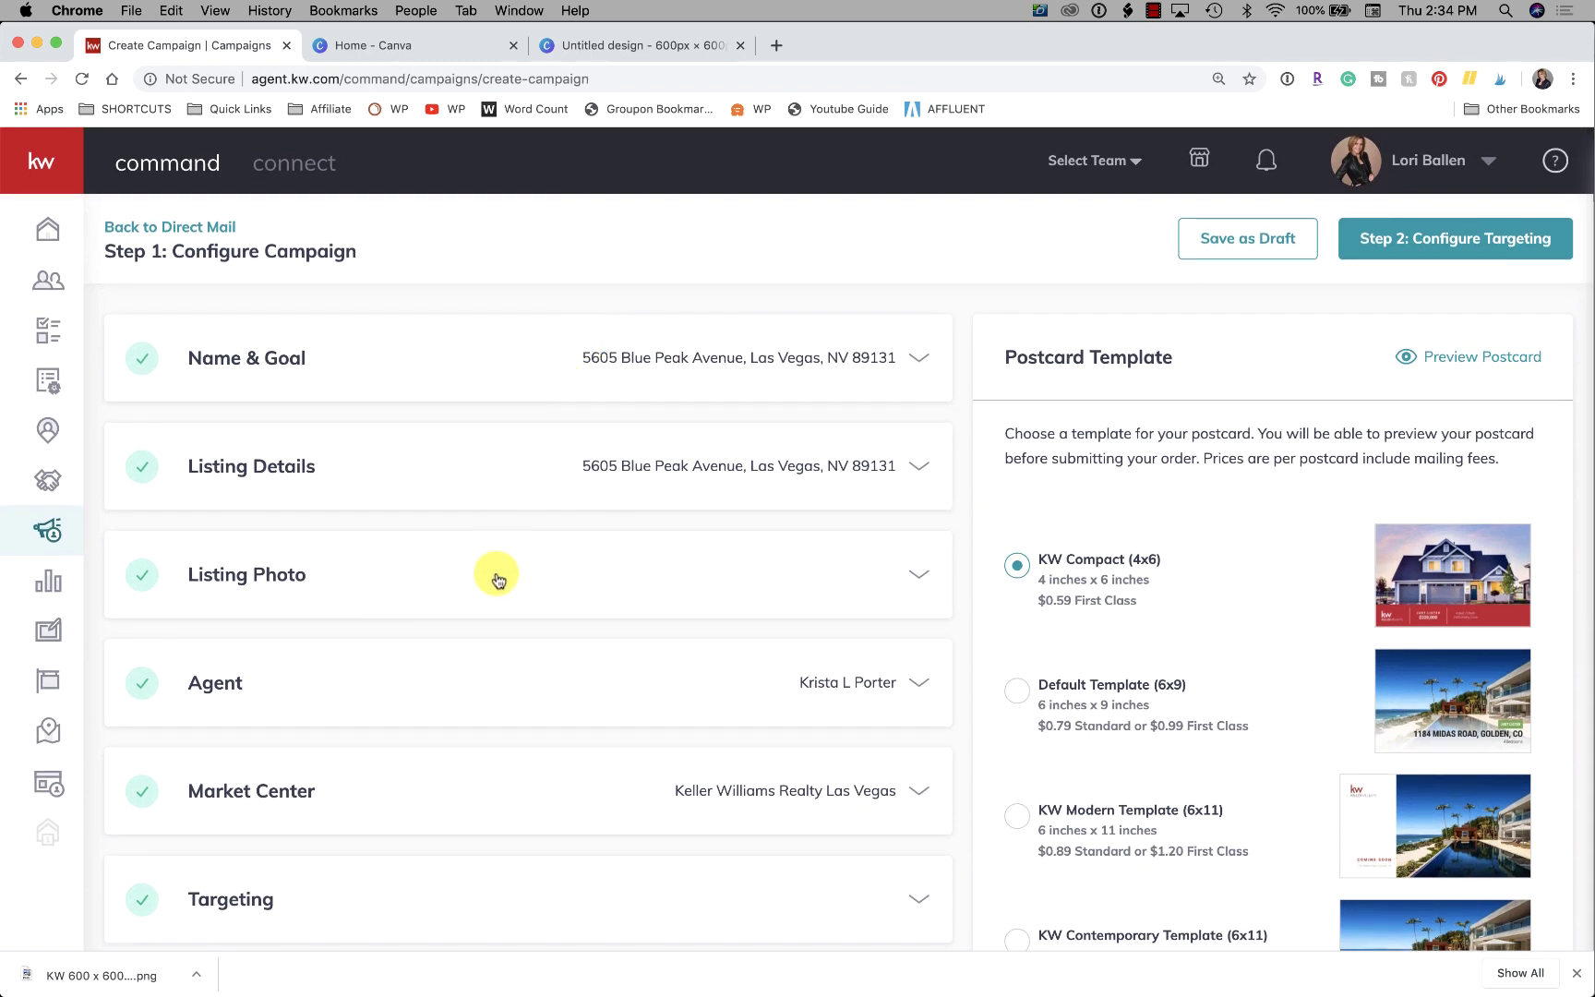
{"action": "scroll", "coordinate": [497, 585], "scroll_direction": "down", "scroll_amount": 1}
{"action": "scroll", "coordinate": [495, 585], "scroll_direction": "down", "scroll_amount": 1}
{"action": "scroll", "coordinate": [496, 586], "scroll_direction": "down", "scroll_amount": 2}
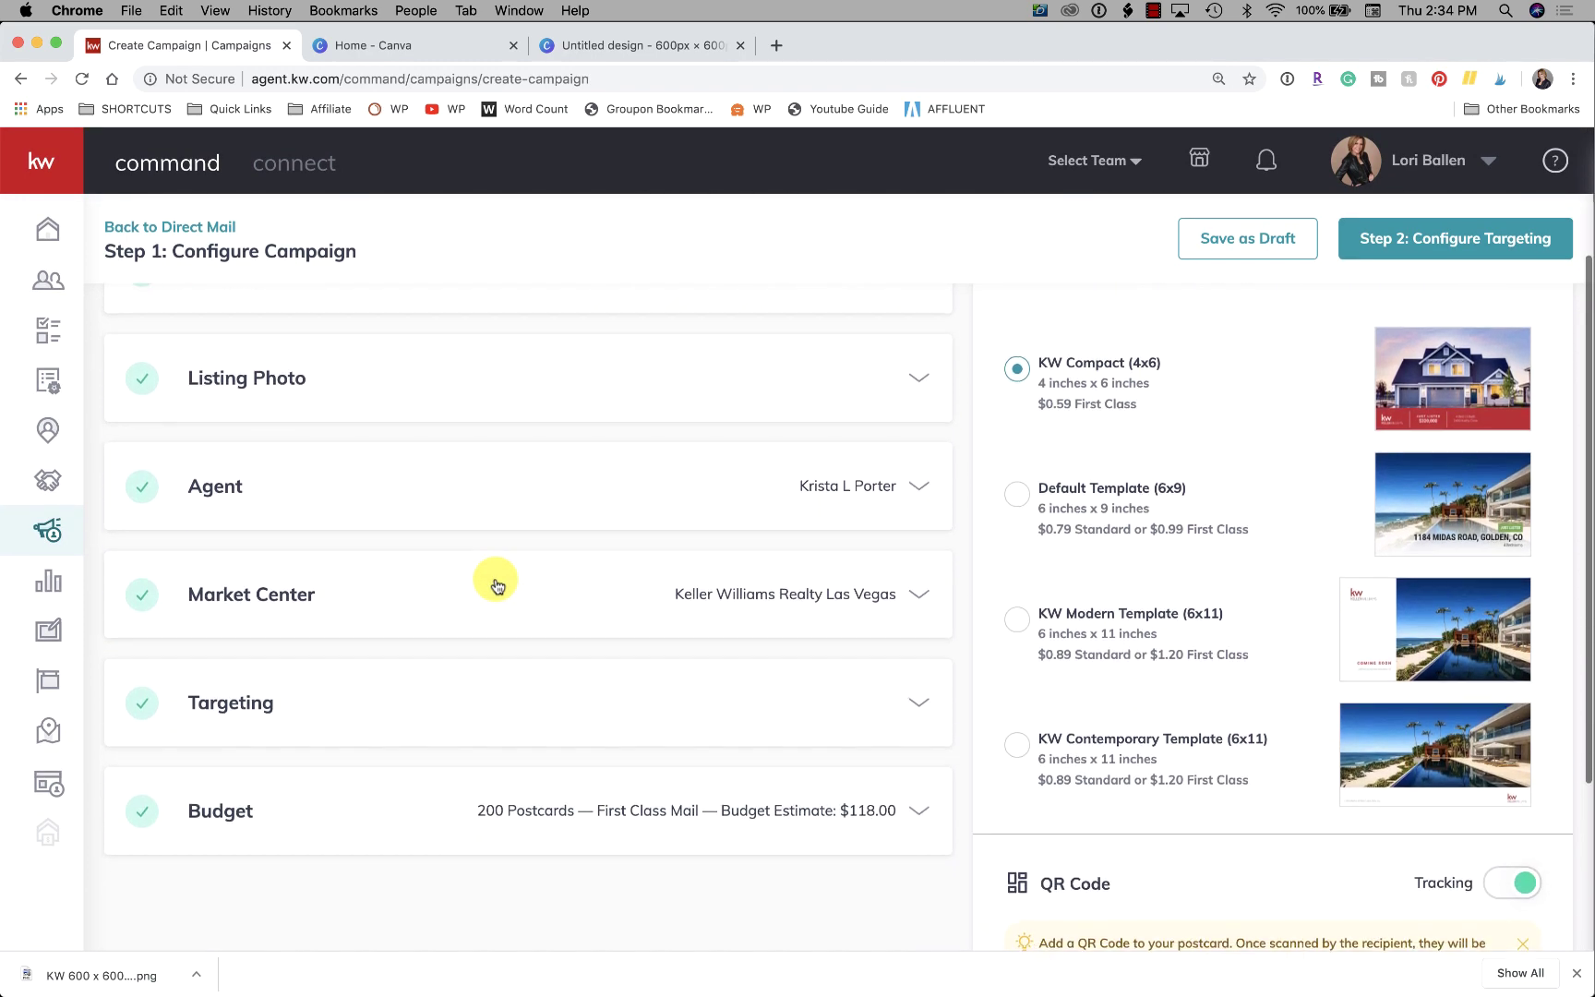
{"action": "scroll", "coordinate": [496, 584], "scroll_direction": "down", "scroll_amount": 1}
{"action": "scroll", "coordinate": [495, 583], "scroll_direction": "down", "scroll_amount": 1}
{"action": "scroll", "coordinate": [495, 584], "scroll_direction": "down", "scroll_amount": 2}
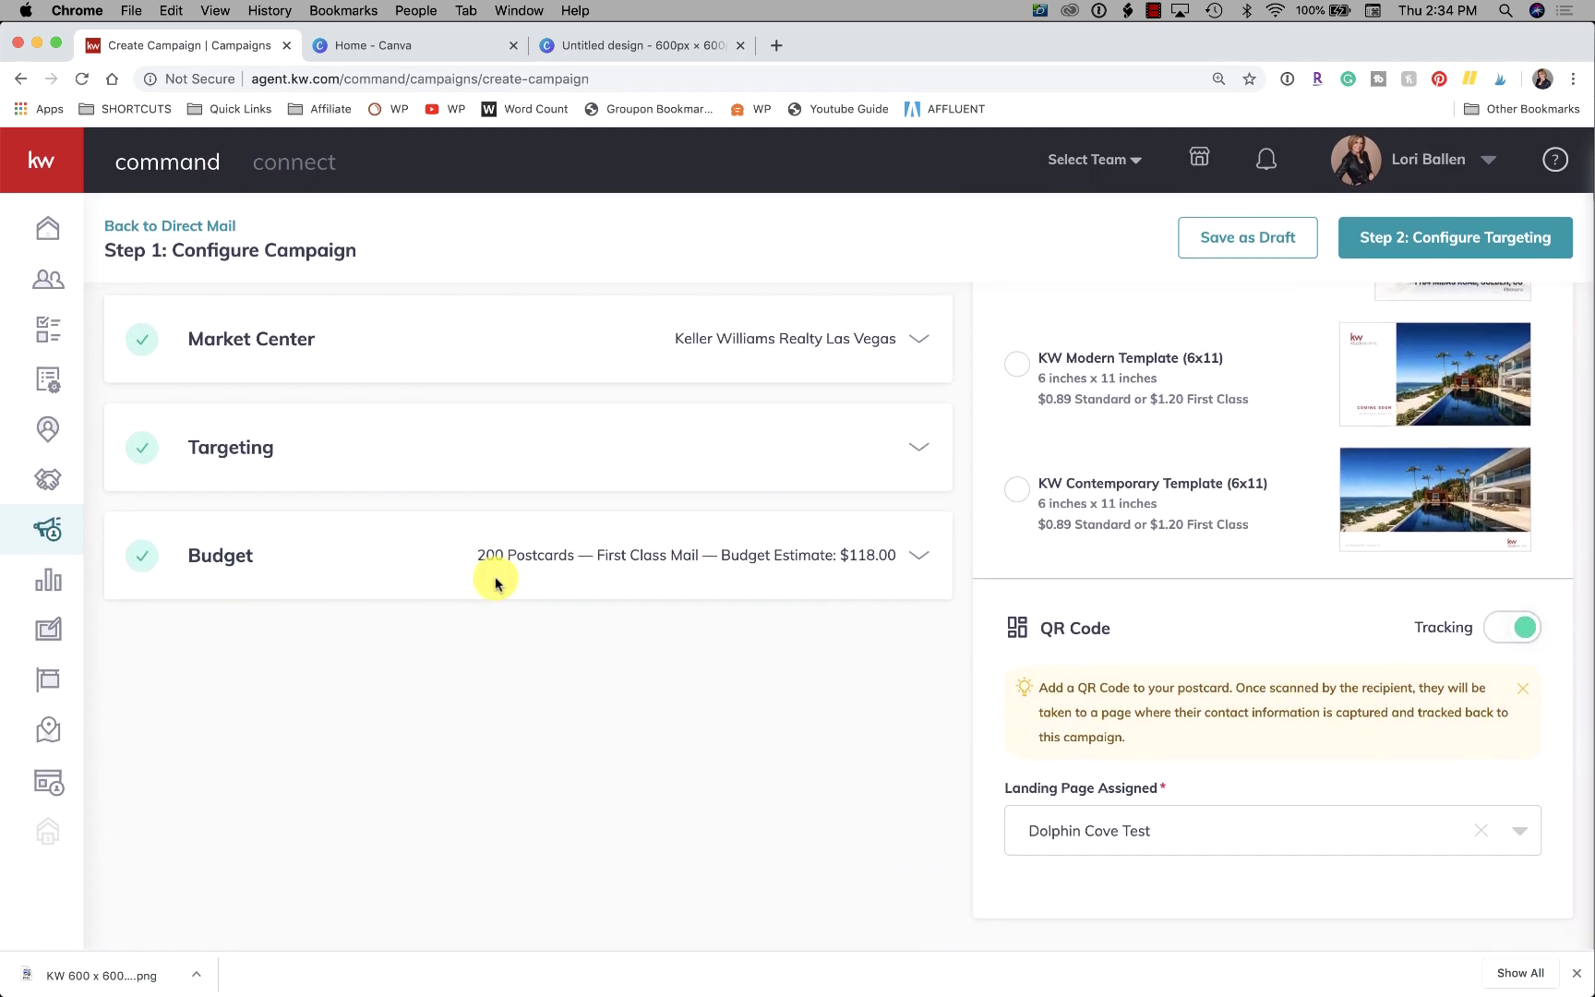
{"action": "scroll", "coordinate": [495, 582], "scroll_direction": "up", "scroll_amount": 3}
{"action": "scroll", "coordinate": [496, 583], "scroll_direction": "up", "scroll_amount": 2}
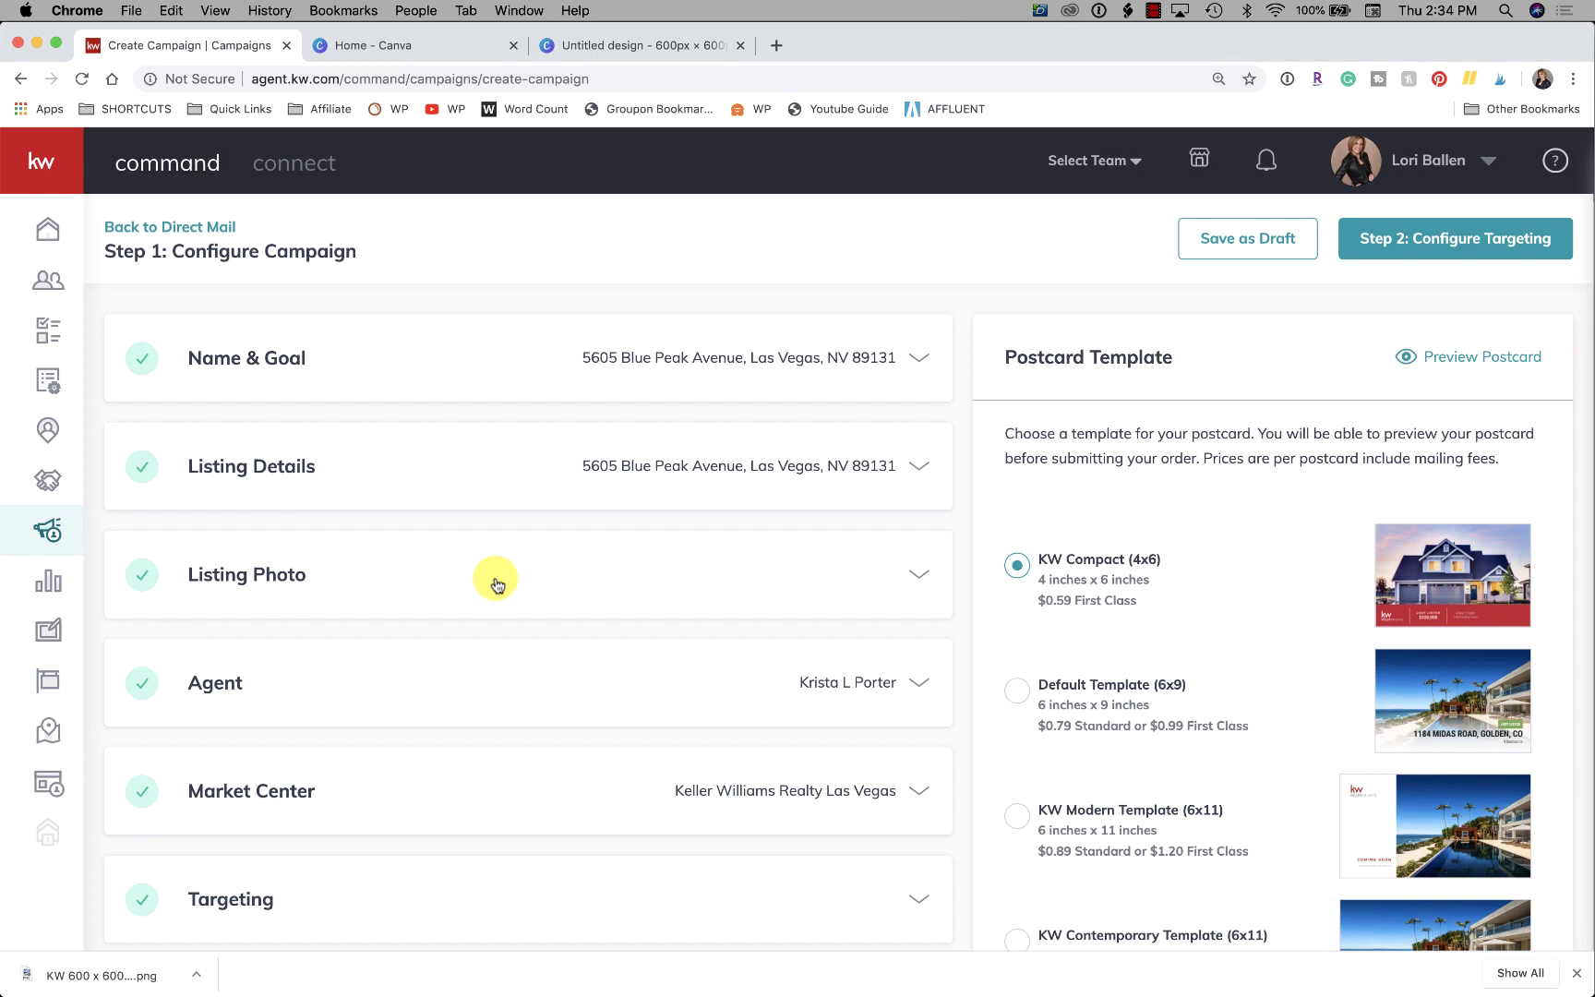
{"action": "scroll", "coordinate": [496, 584], "scroll_direction": "down", "scroll_amount": 1}
{"action": "scroll", "coordinate": [495, 583], "scroll_direction": "down", "scroll_amount": 2}
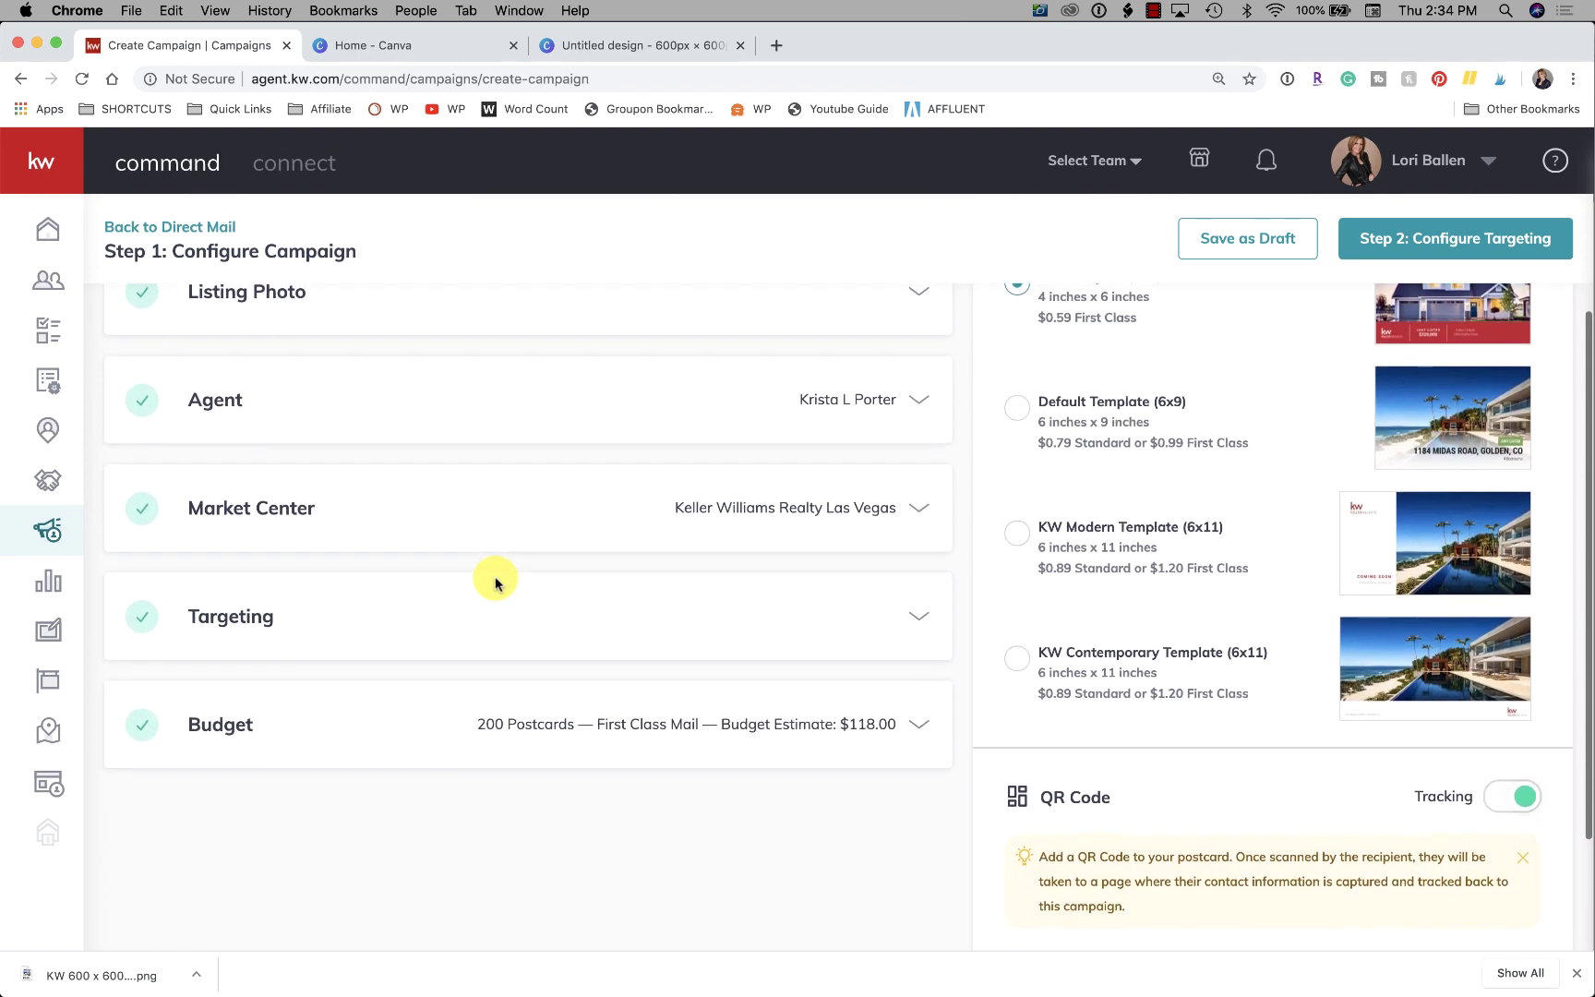
{"action": "scroll", "coordinate": [495, 580], "scroll_direction": "up", "scroll_amount": 1}
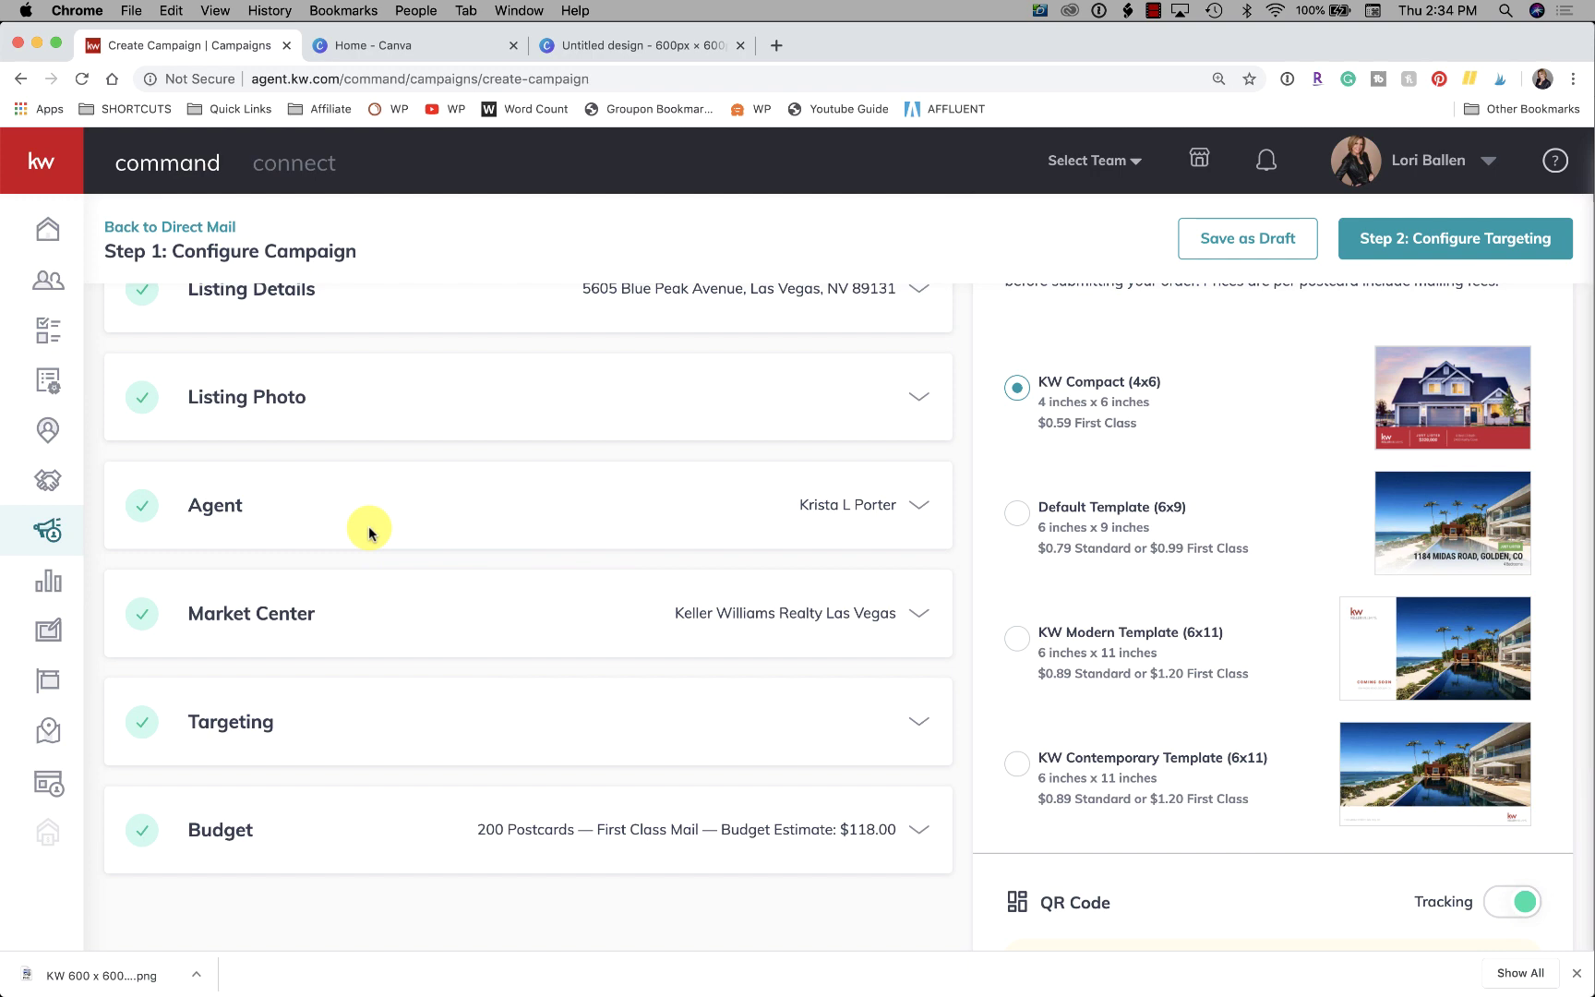
{"action": "left_click", "coordinate": [227, 507]}
{"action": "scroll", "coordinate": [736, 599], "scroll_direction": "down", "scroll_amount": 2}
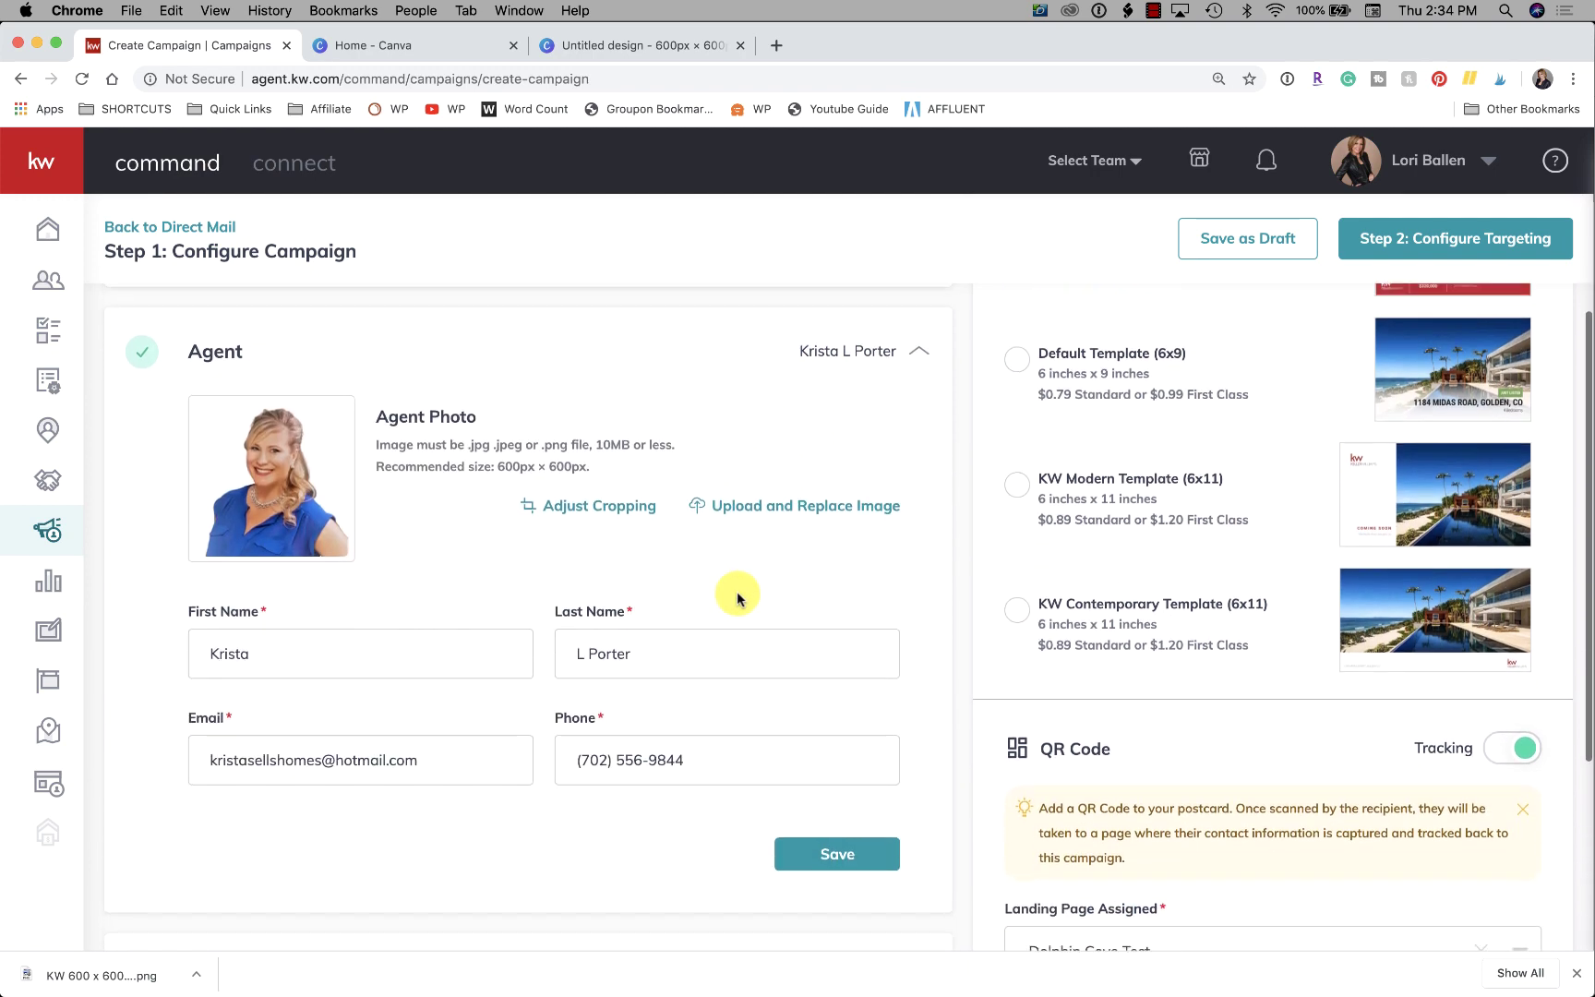
{"action": "scroll", "coordinate": [737, 599], "scroll_direction": "down", "scroll_amount": 1}
{"action": "scroll", "coordinate": [737, 599], "scroll_direction": "down", "scroll_amount": 1}
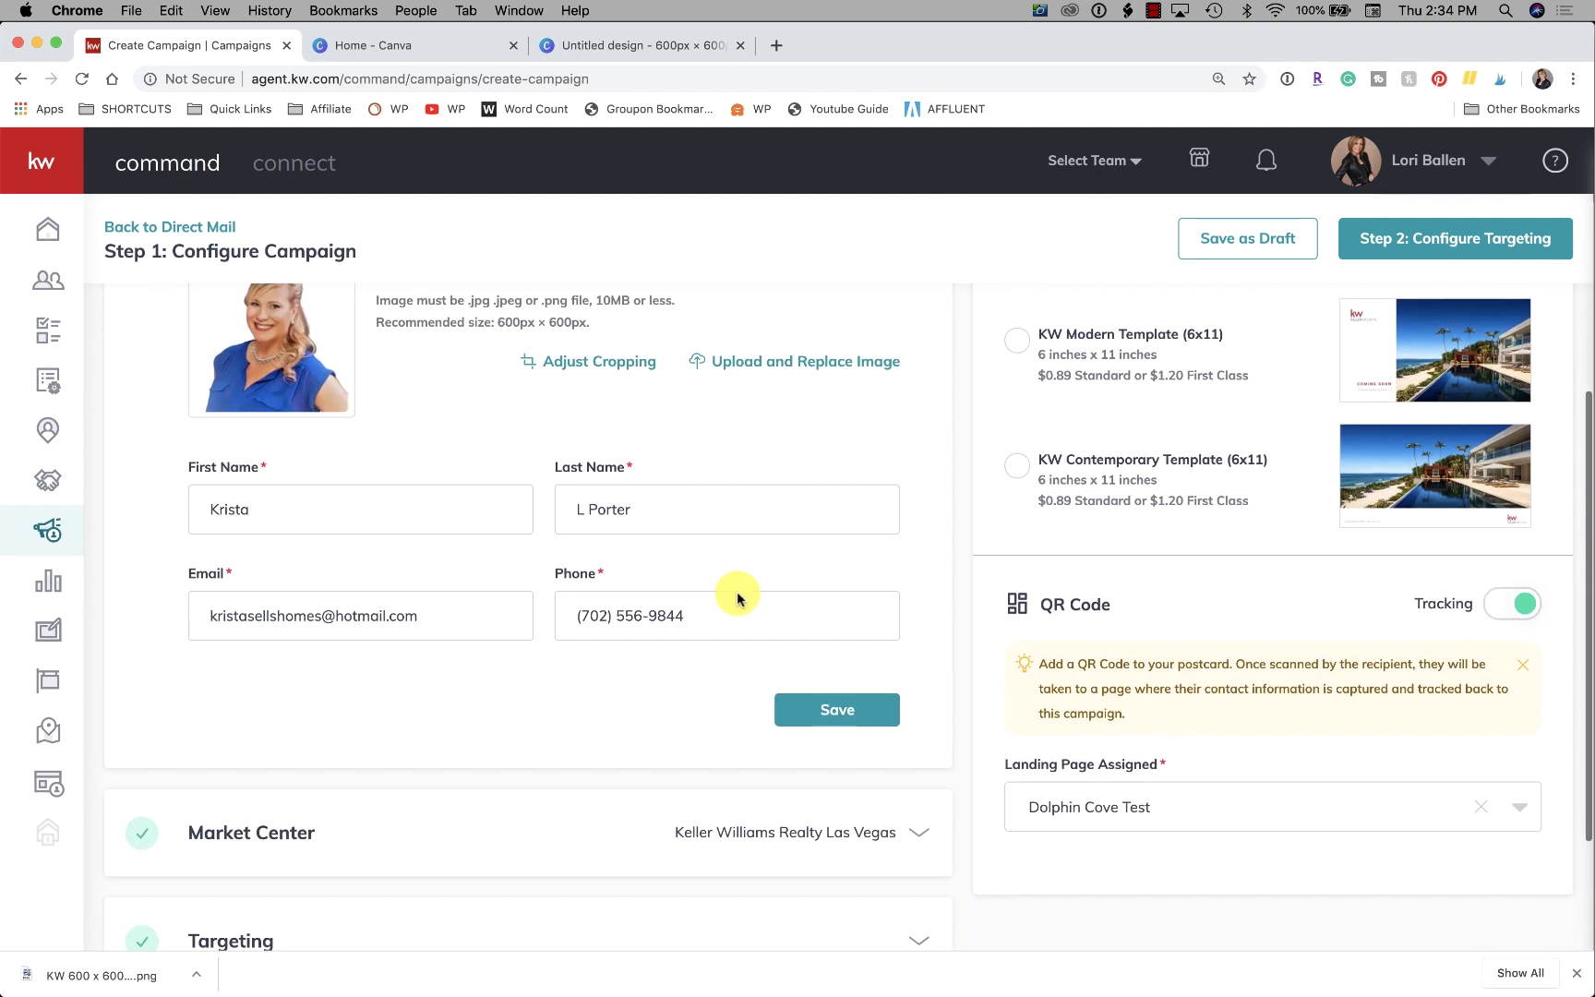
{"action": "scroll", "coordinate": [736, 599], "scroll_direction": "up", "scroll_amount": 2}
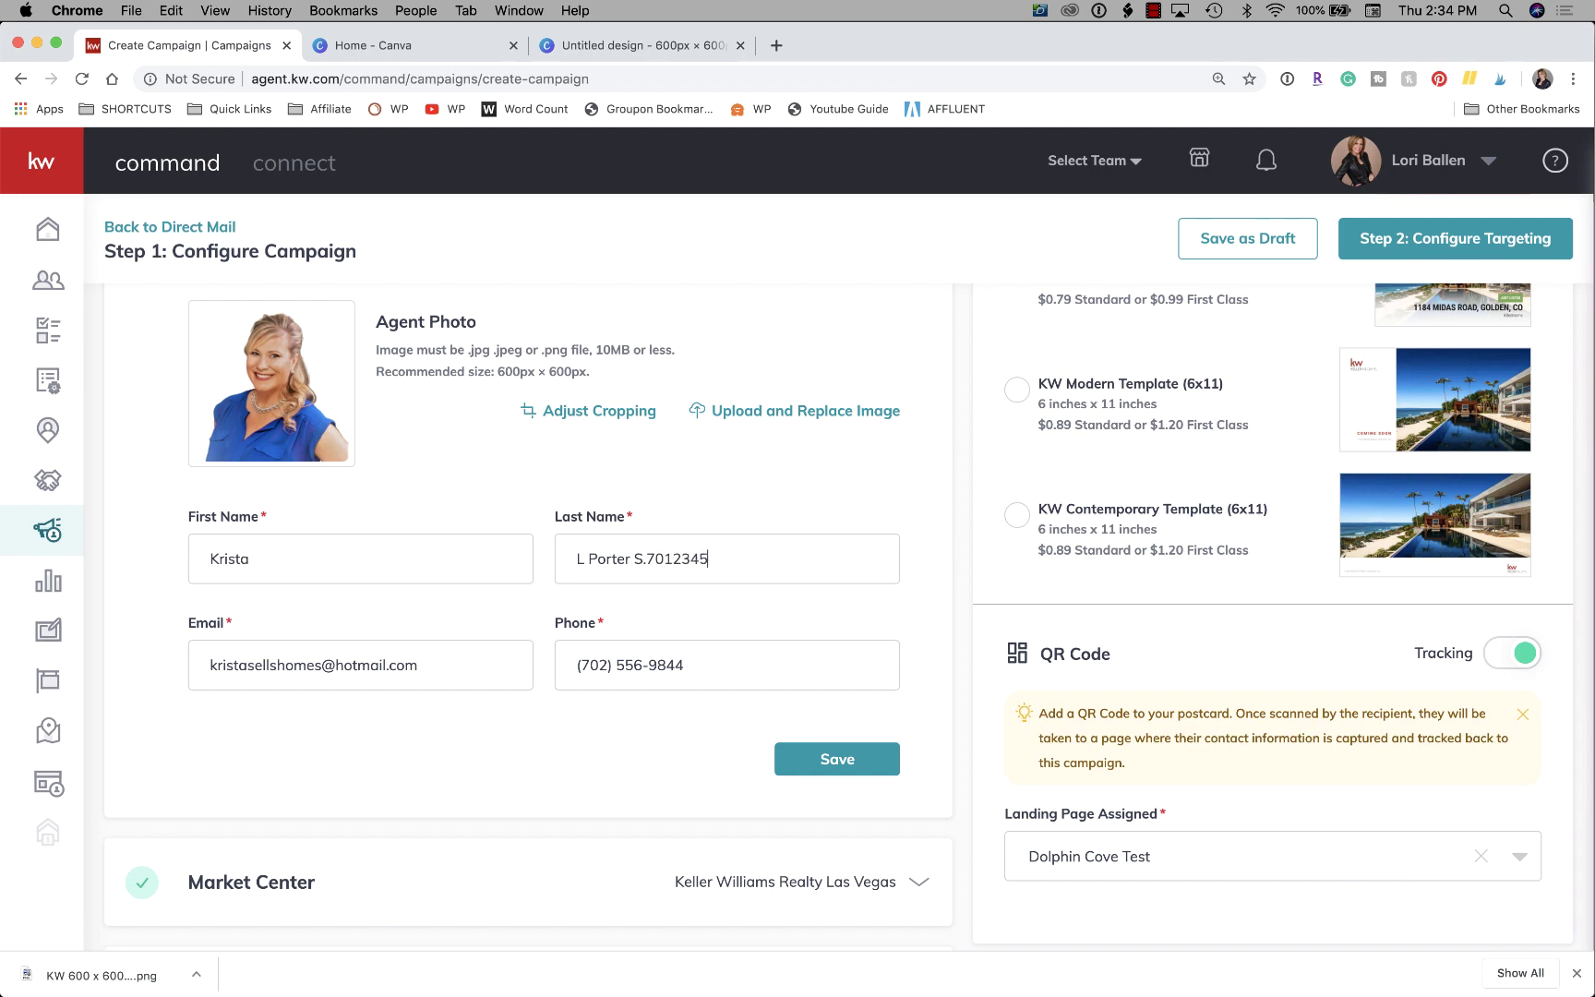
{"action": "left_click", "coordinate": [837, 756]}
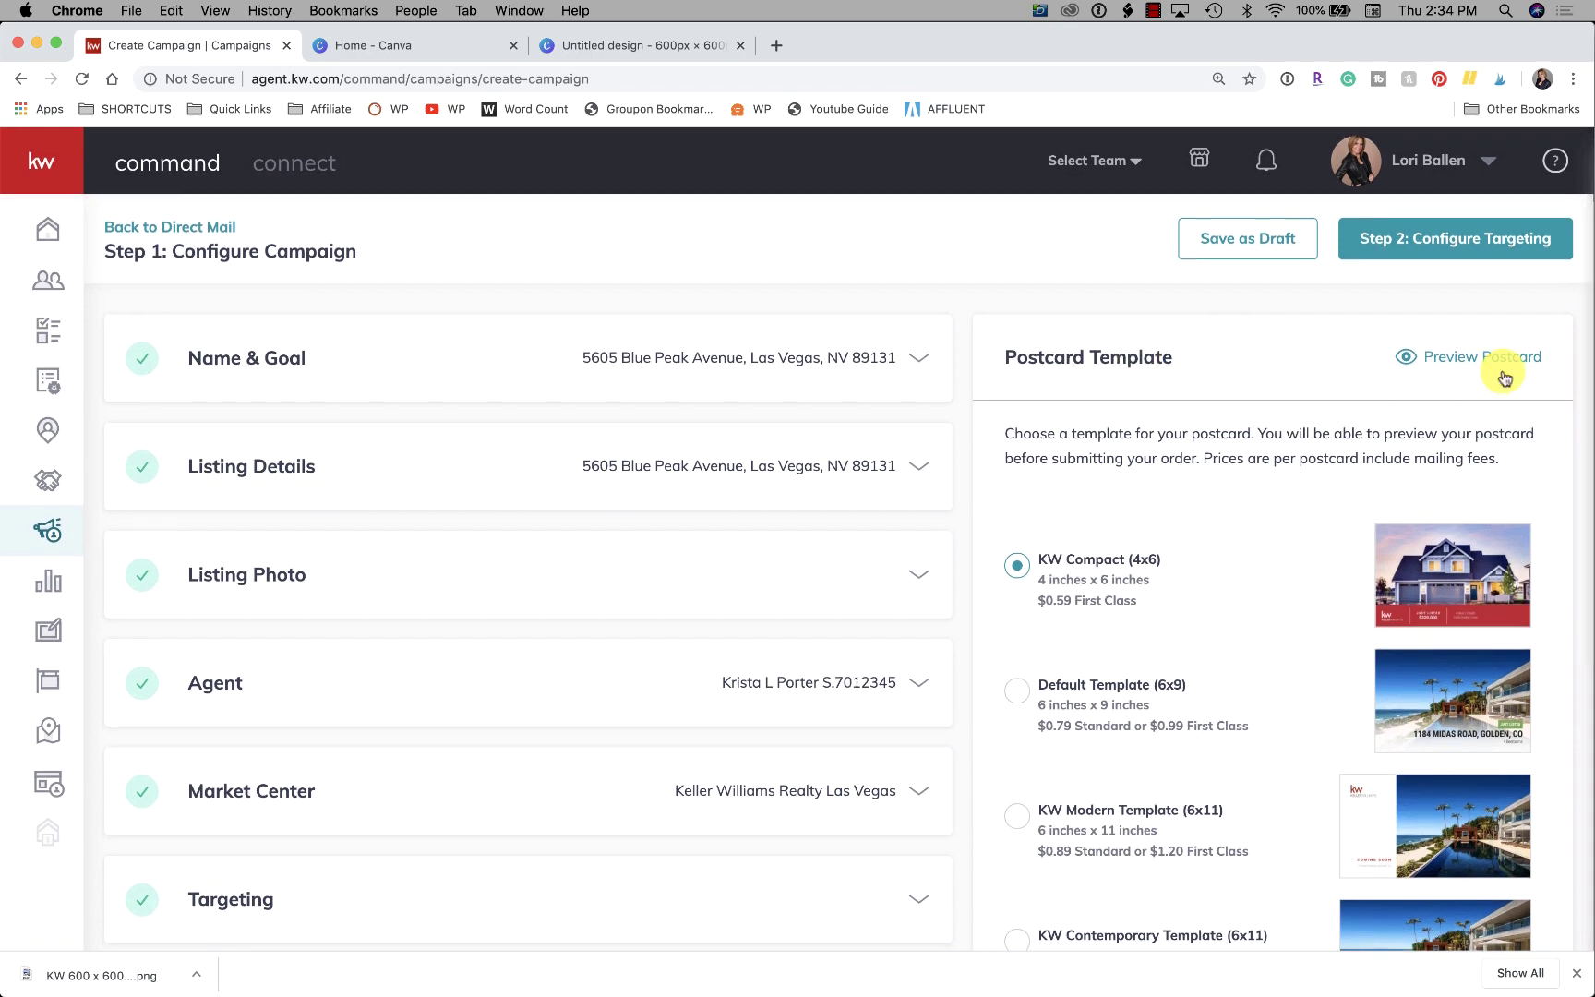
{"action": "left_click", "coordinate": [1496, 358]}
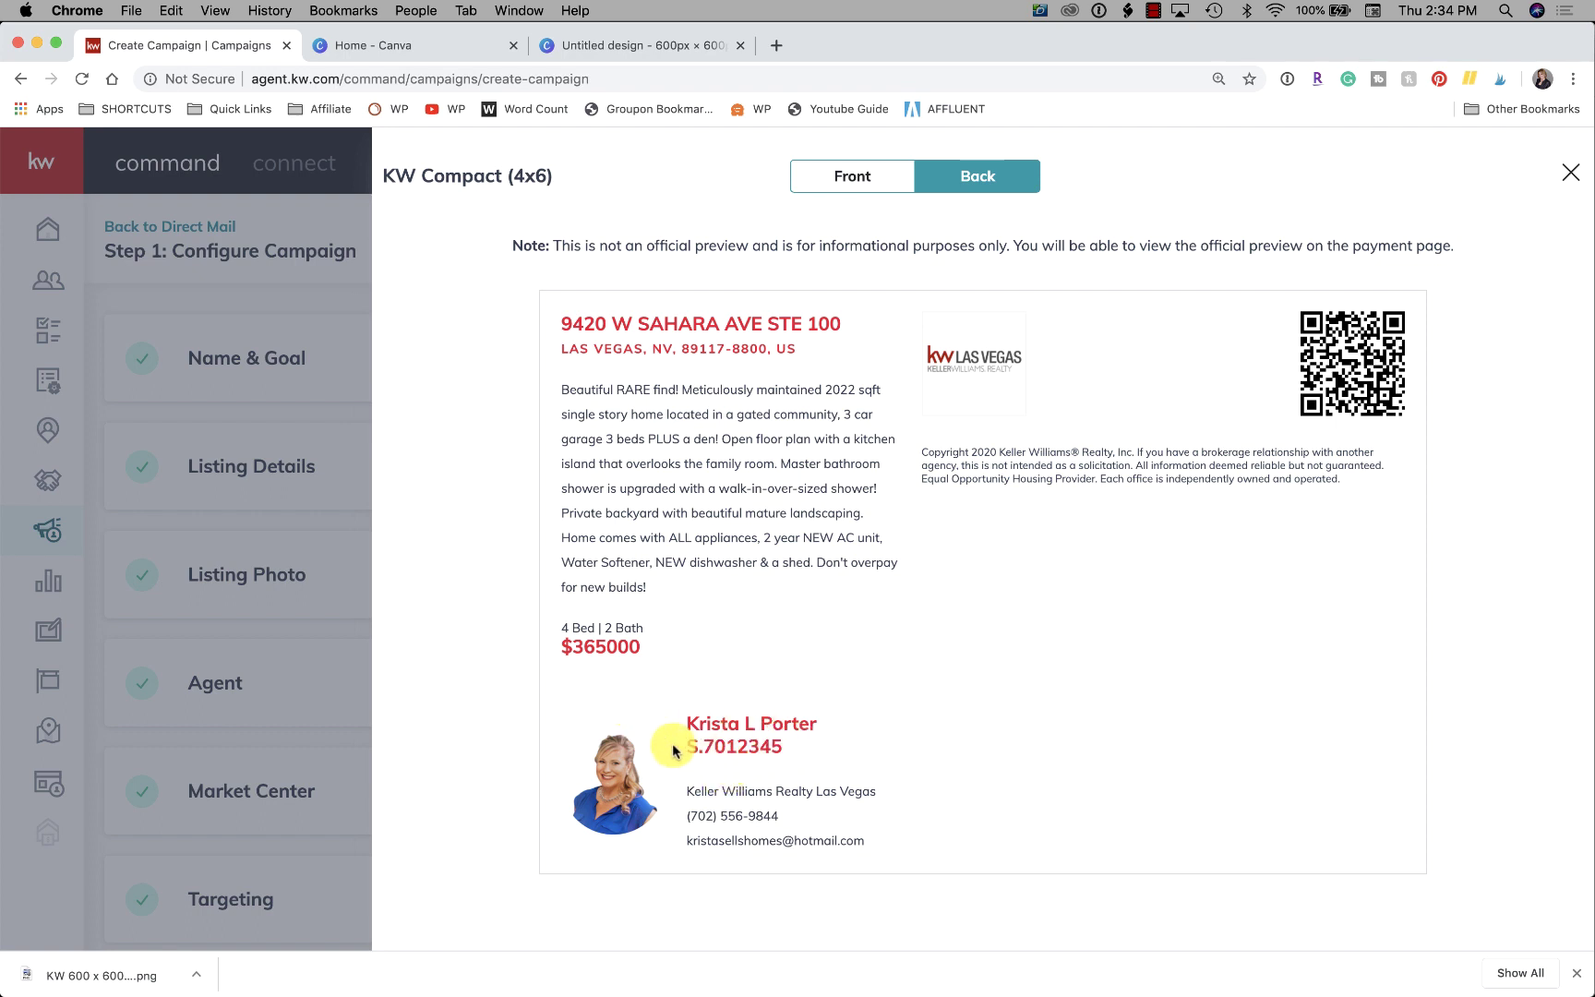
{"action": "left_click_drag", "start_coordinate": [693, 746], "coordinate": [802, 747]}
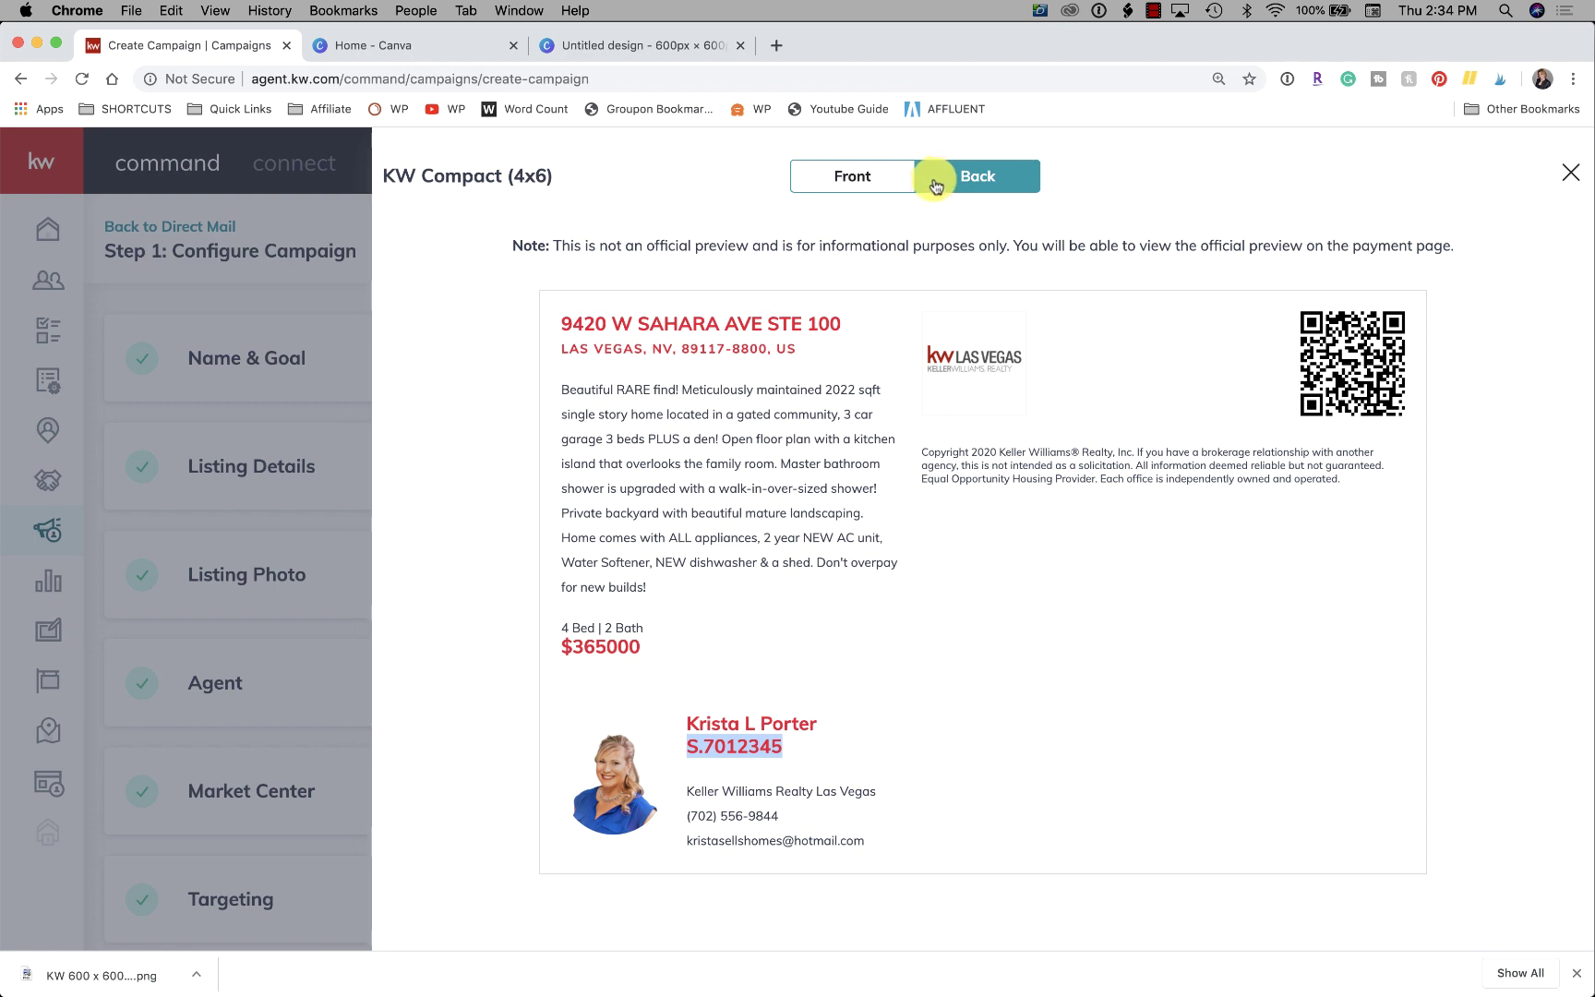
{"action": "left_click", "coordinate": [858, 174]}
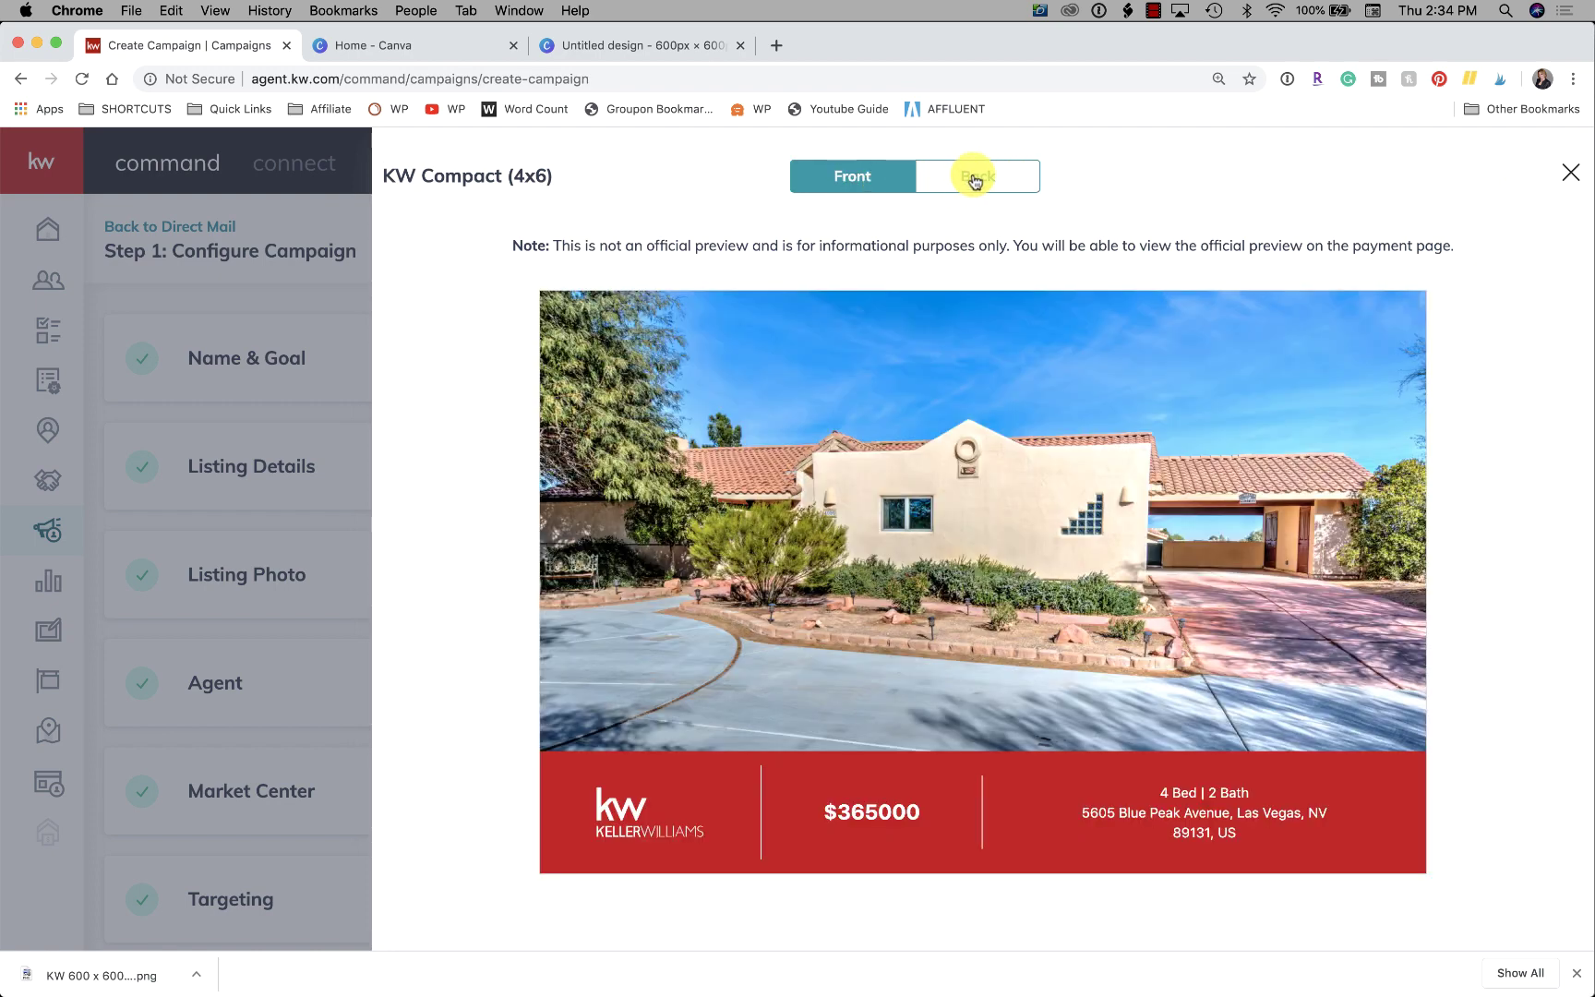
{"action": "left_click", "coordinate": [974, 180]}
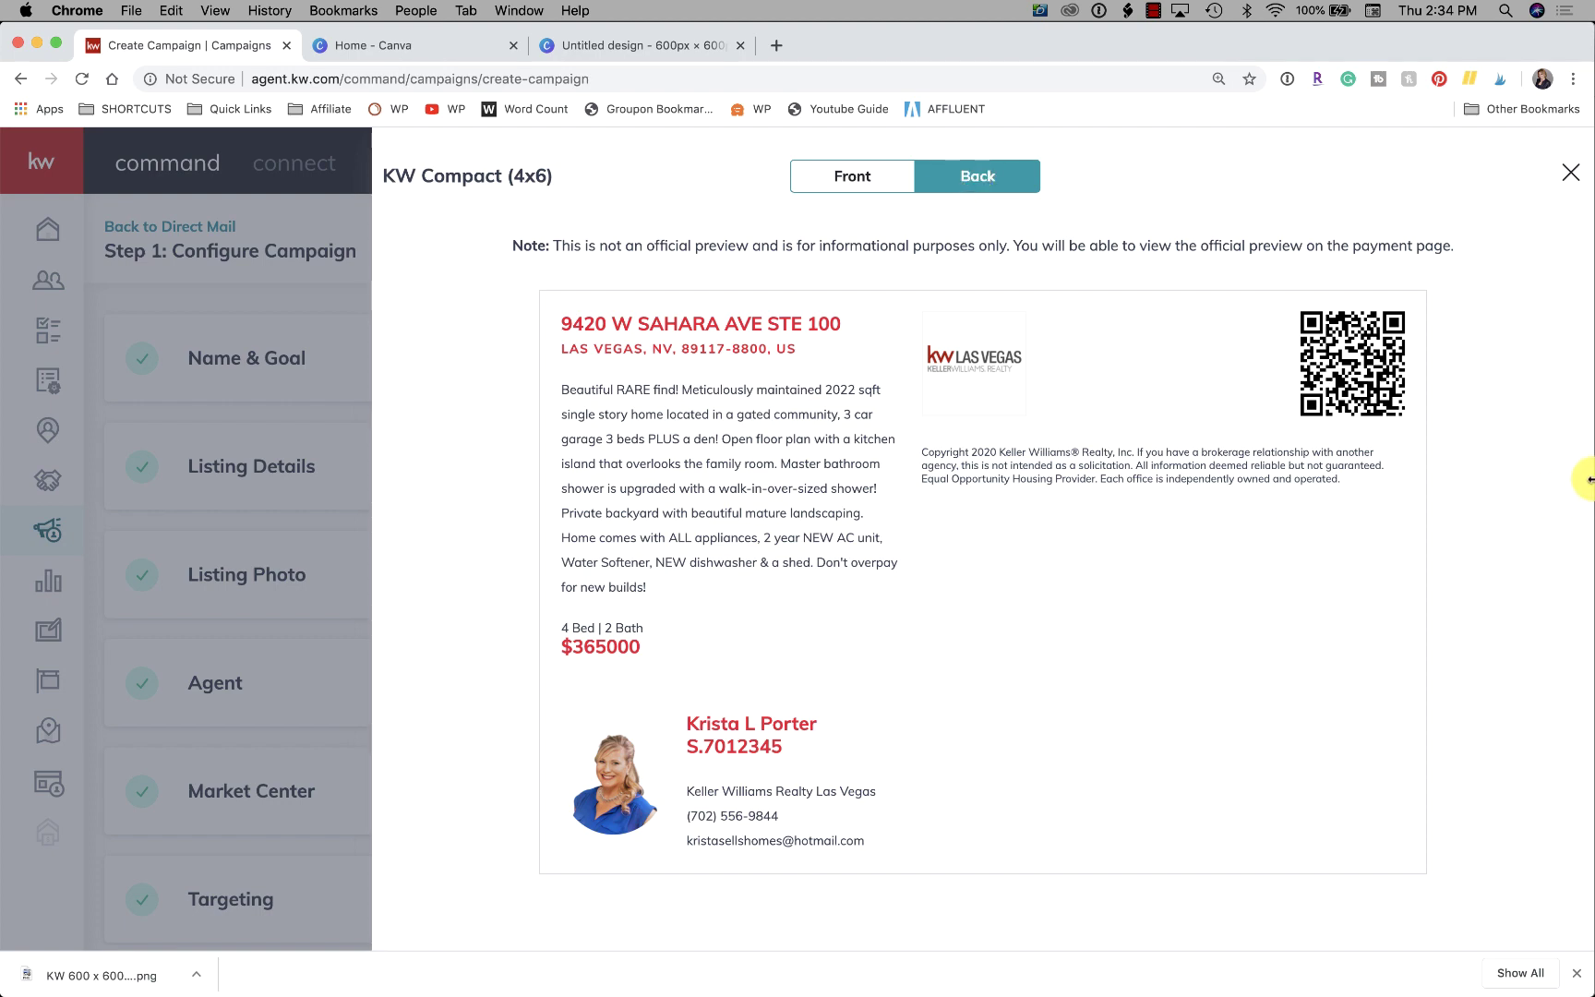
Close the postcard preview to get back to the Postcard Template list.
{"action": "left_click", "coordinate": [1568, 169]}
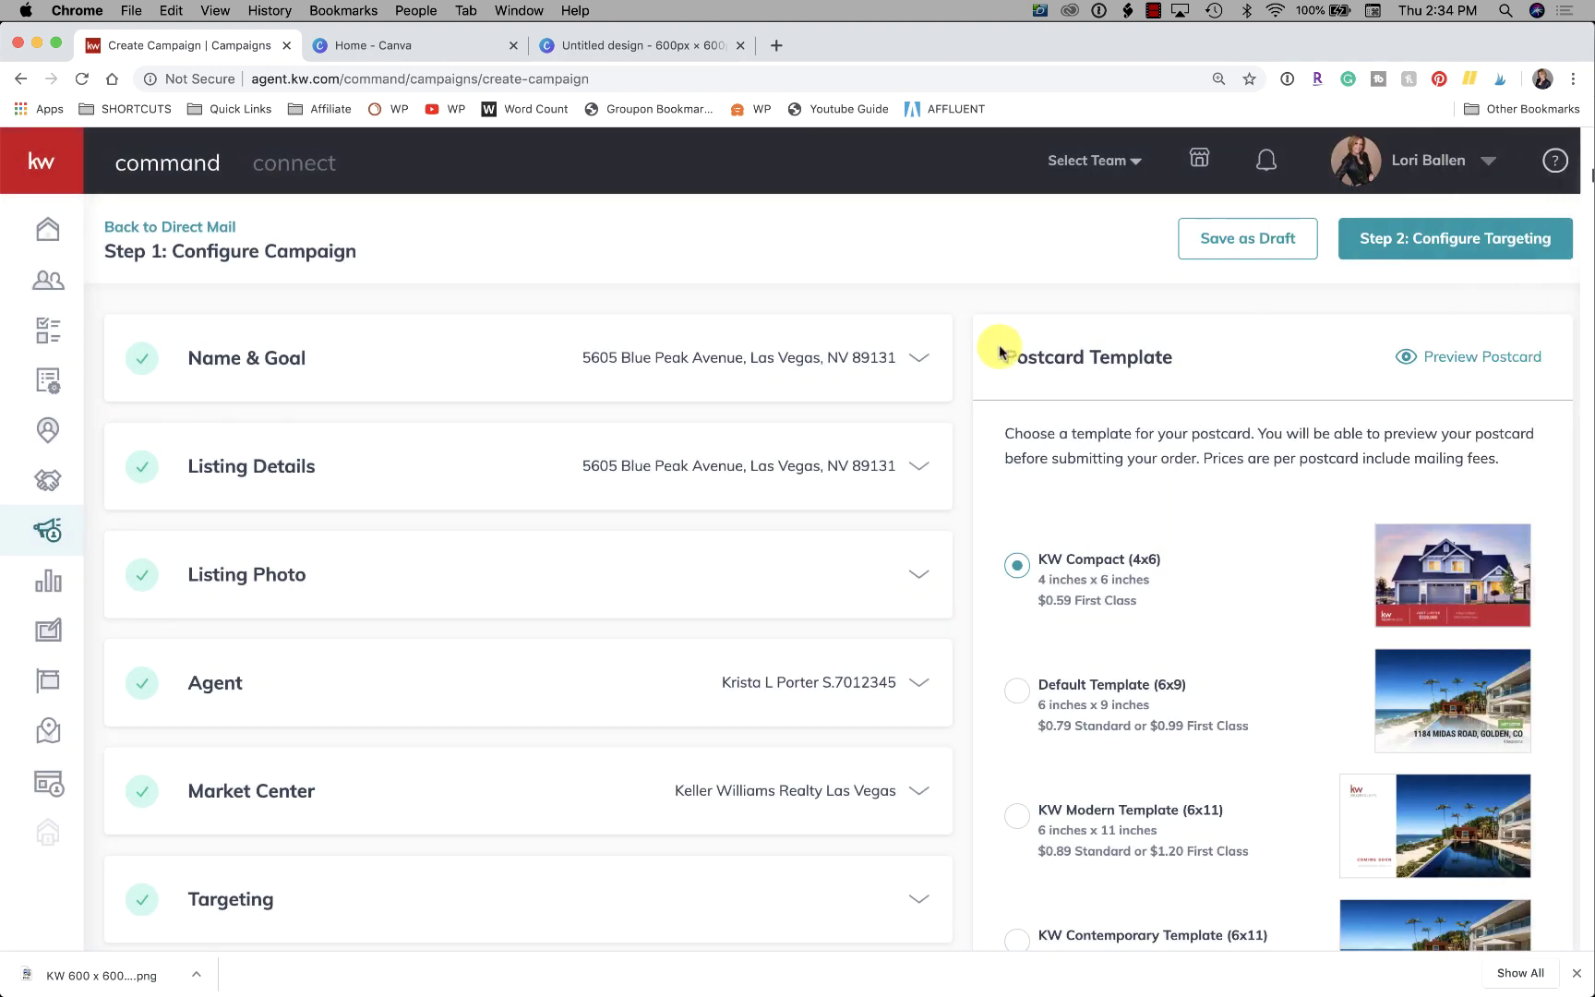
{"action": "scroll", "coordinate": [996, 536], "scroll_direction": "down", "scroll_amount": 2}
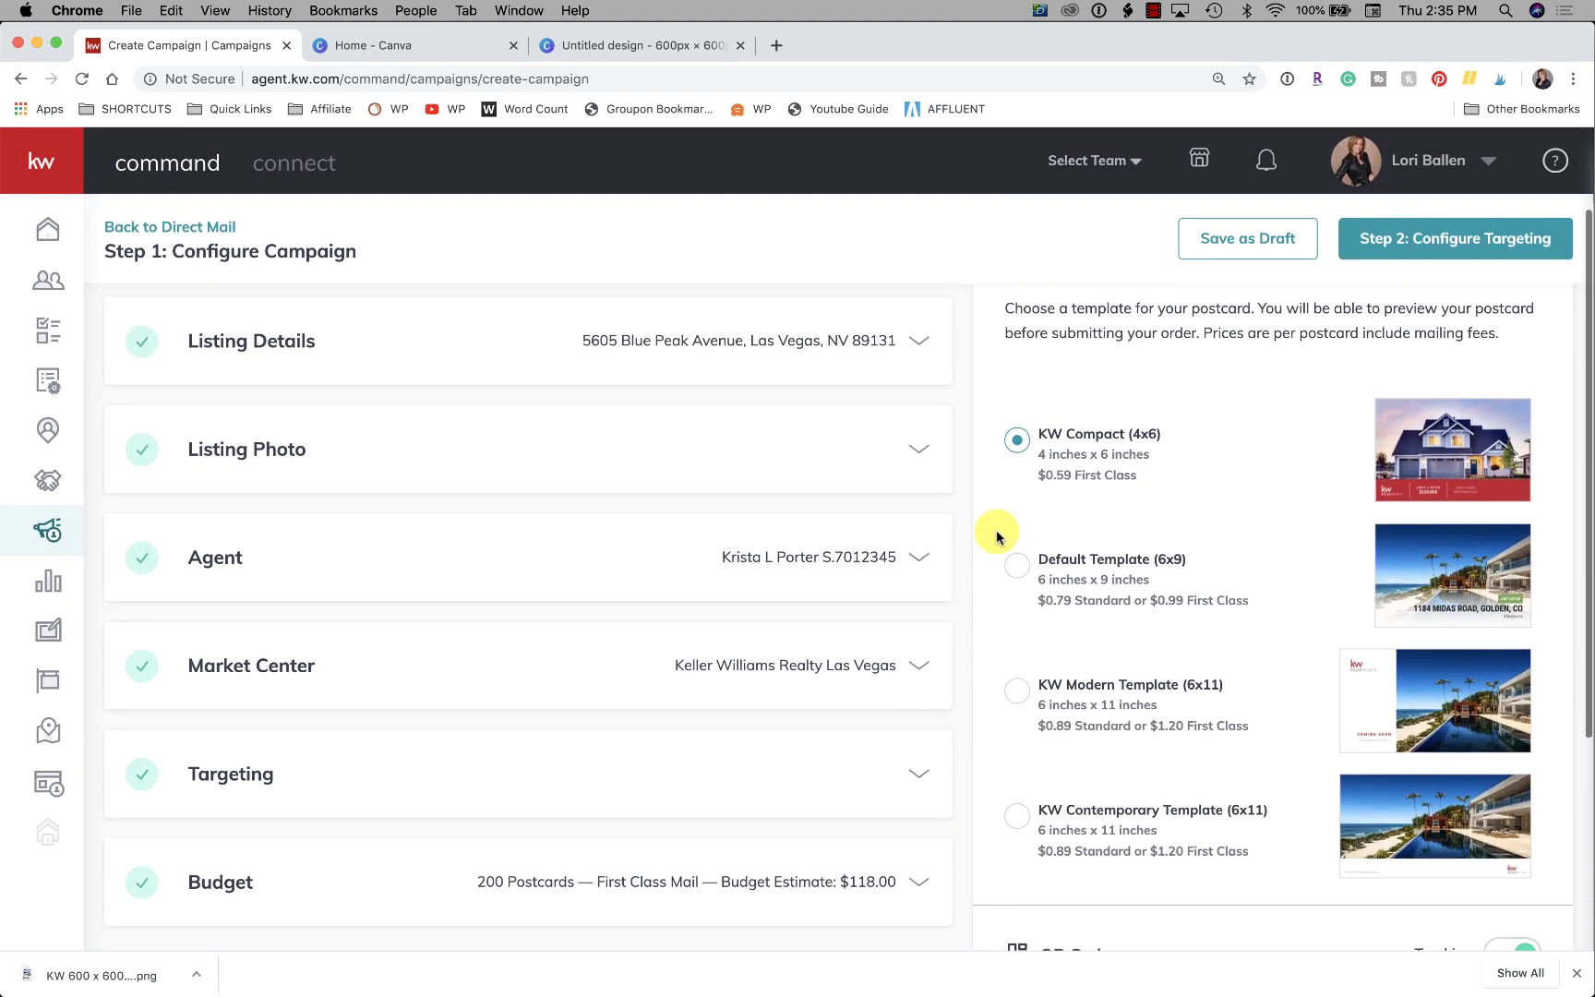
{"action": "scroll", "coordinate": [997, 536], "scroll_direction": "up", "scroll_amount": 2}
{"action": "scroll", "coordinate": [997, 536], "scroll_direction": "down", "scroll_amount": 1}
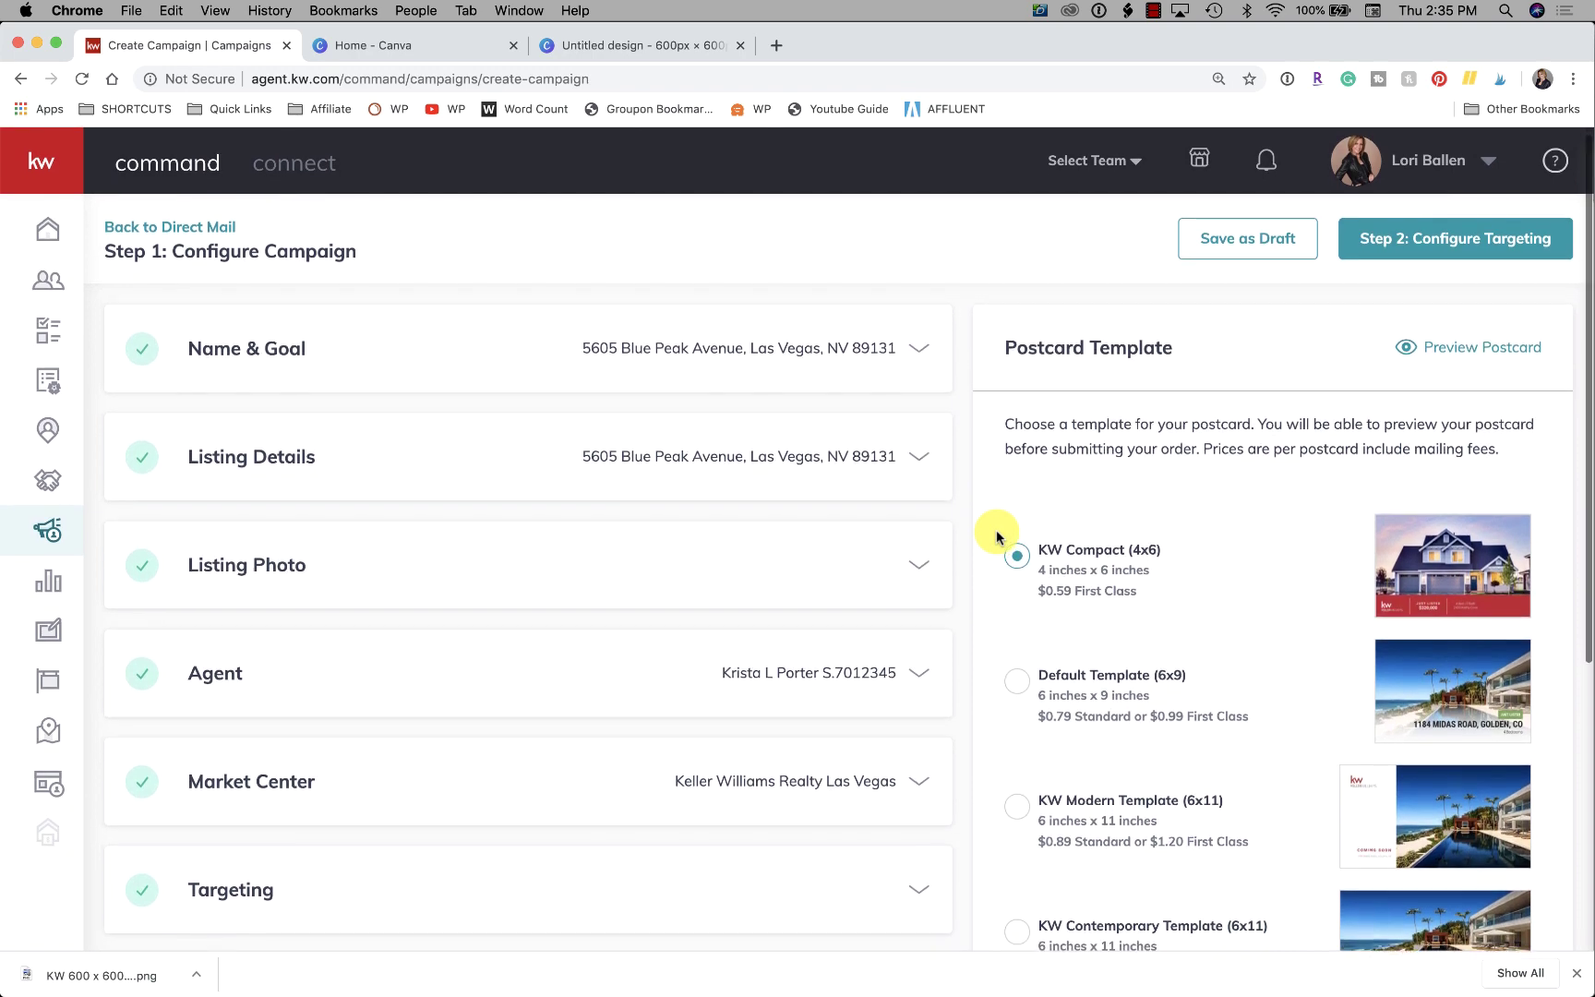
{"action": "scroll", "coordinate": [996, 536], "scroll_direction": "up", "scroll_amount": 1}
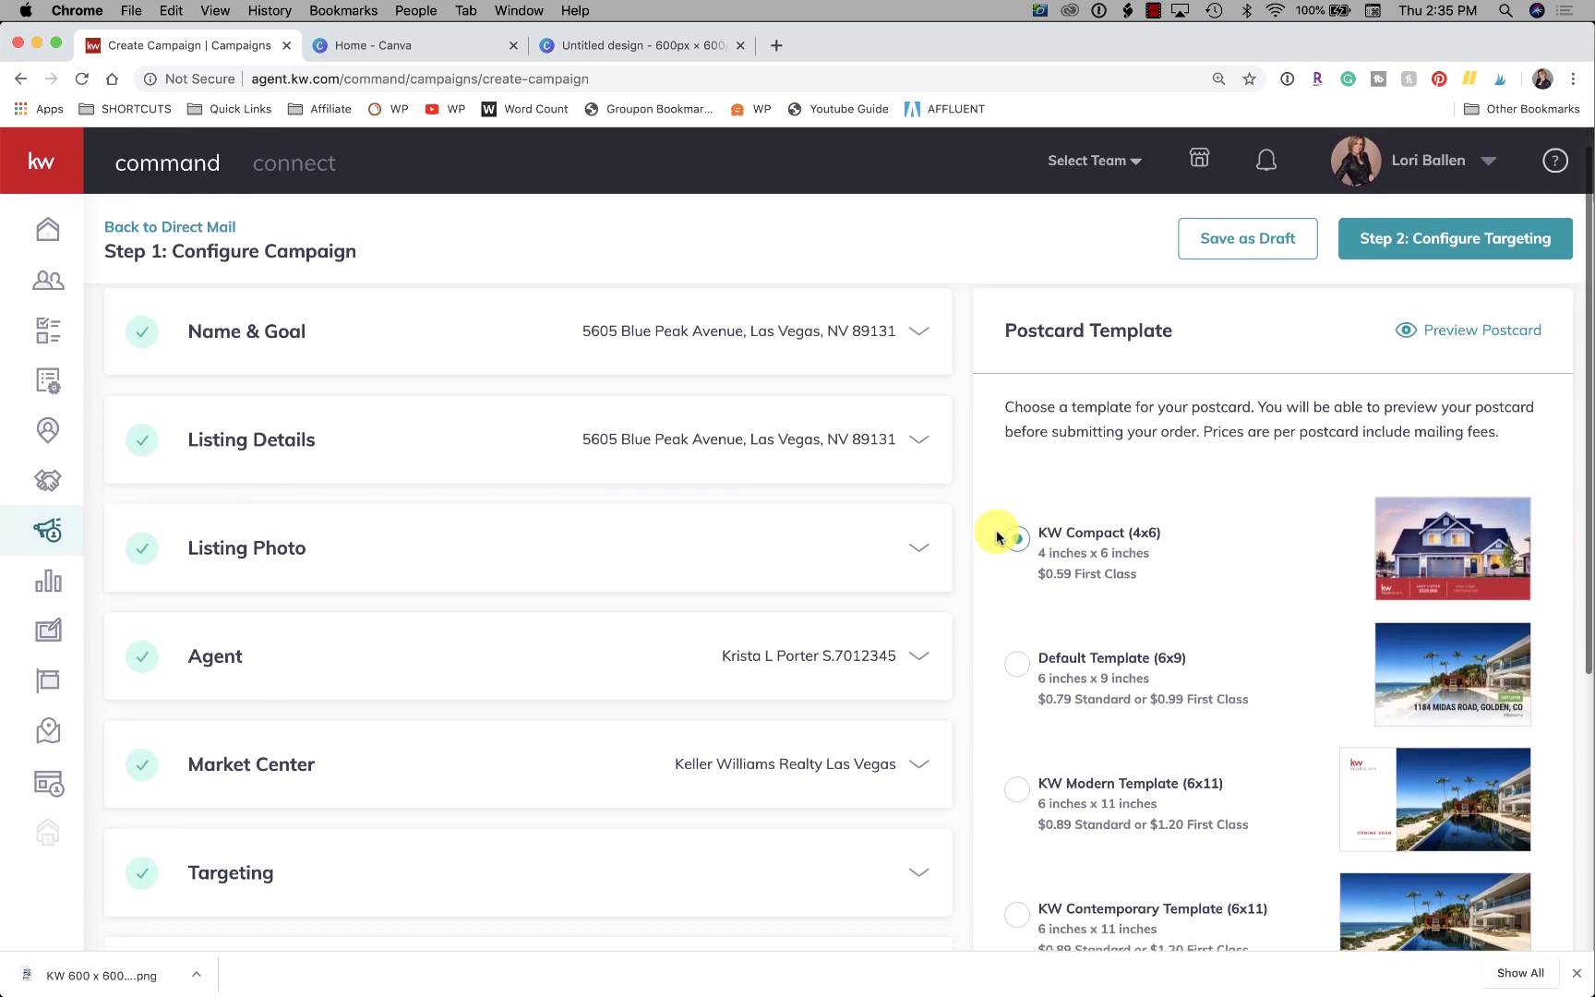
{"action": "scroll", "coordinate": [997, 536], "scroll_direction": "down", "scroll_amount": 4}
{"action": "scroll", "coordinate": [996, 535], "scroll_direction": "down", "scroll_amount": 2}
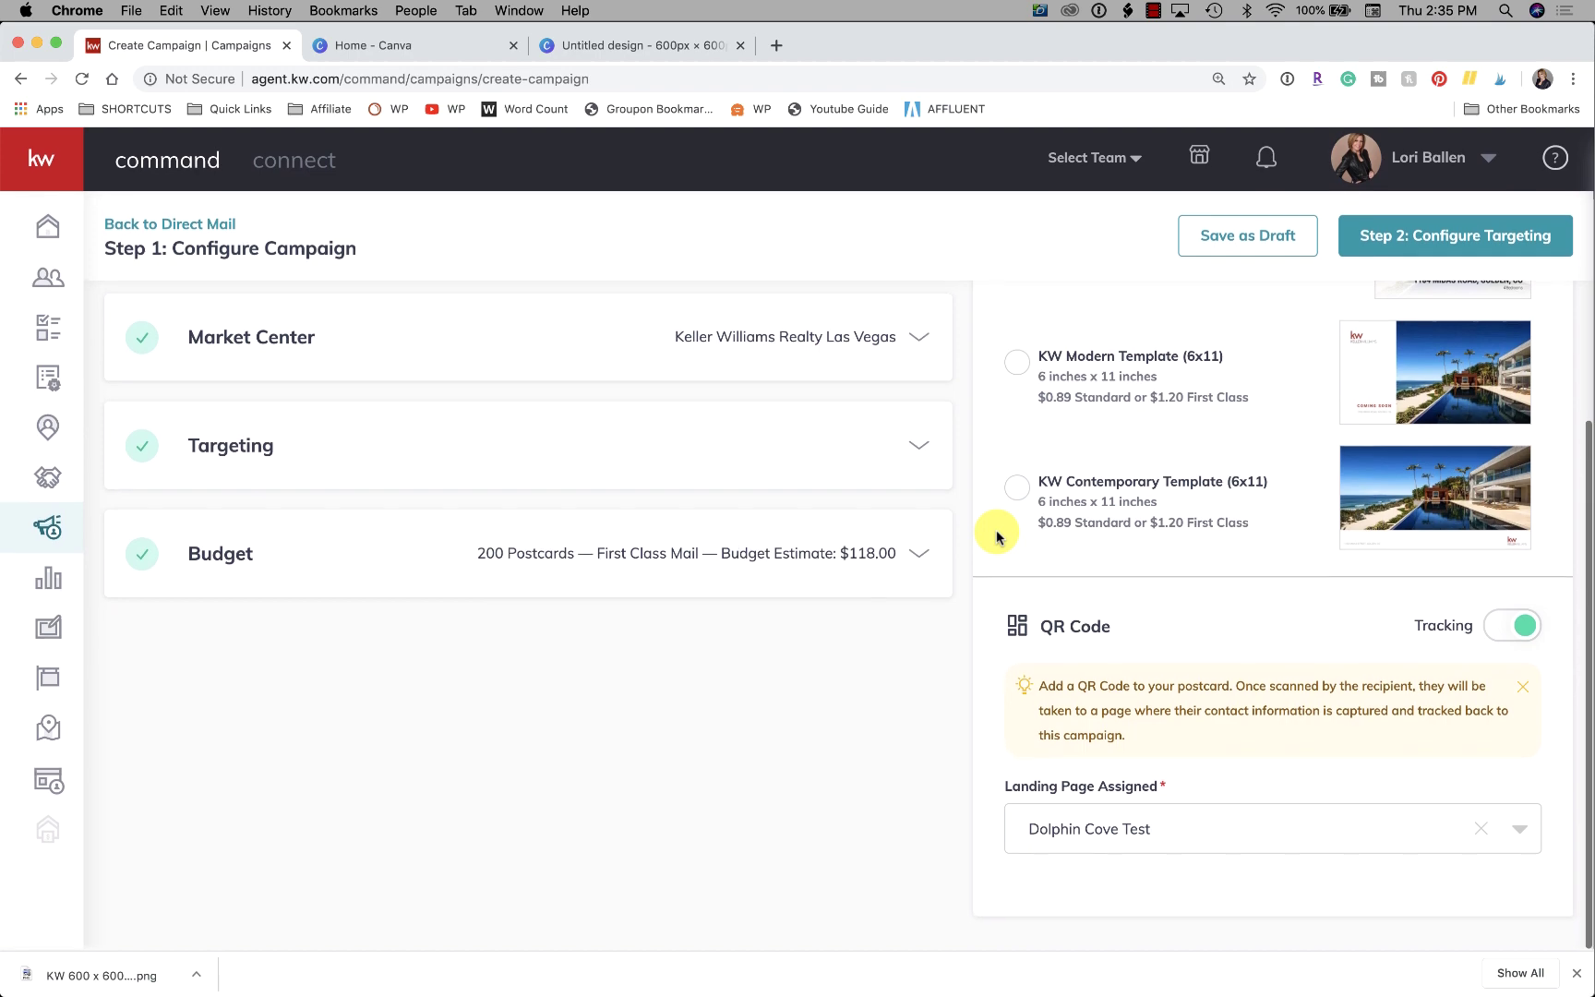
{"action": "scroll", "coordinate": [1185, 553], "scroll_direction": "up", "scroll_amount": 2}
{"action": "scroll", "coordinate": [1185, 560], "scroll_direction": "up", "scroll_amount": 3}
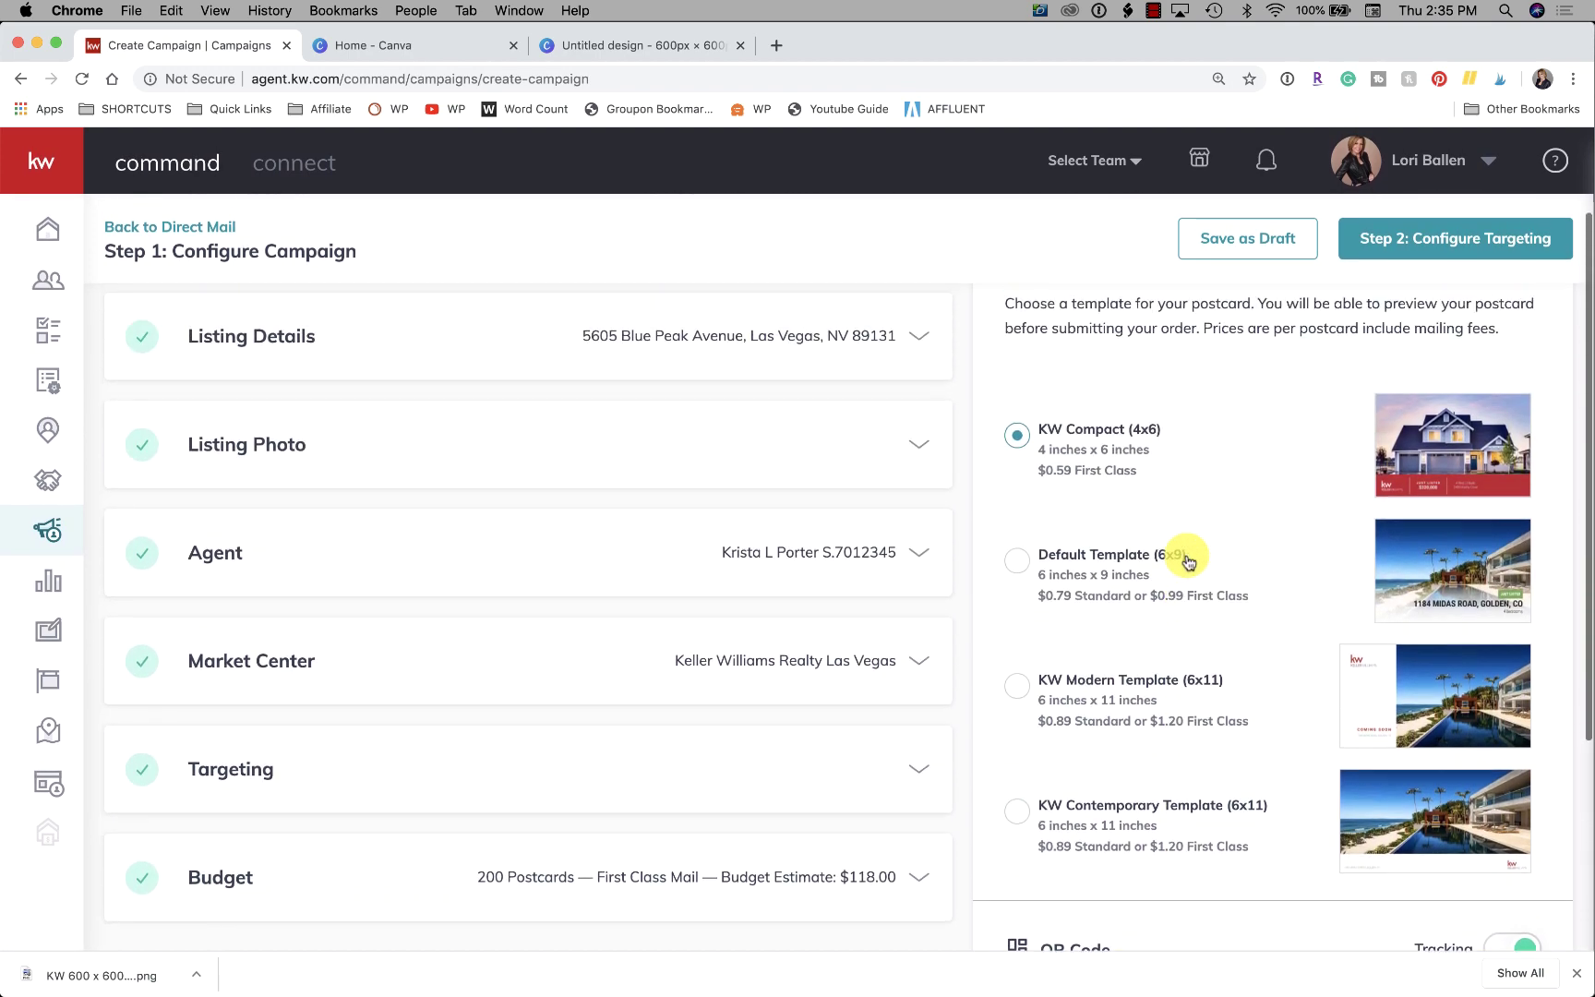
{"action": "scroll", "coordinate": [1184, 560], "scroll_direction": "up", "scroll_amount": 2}
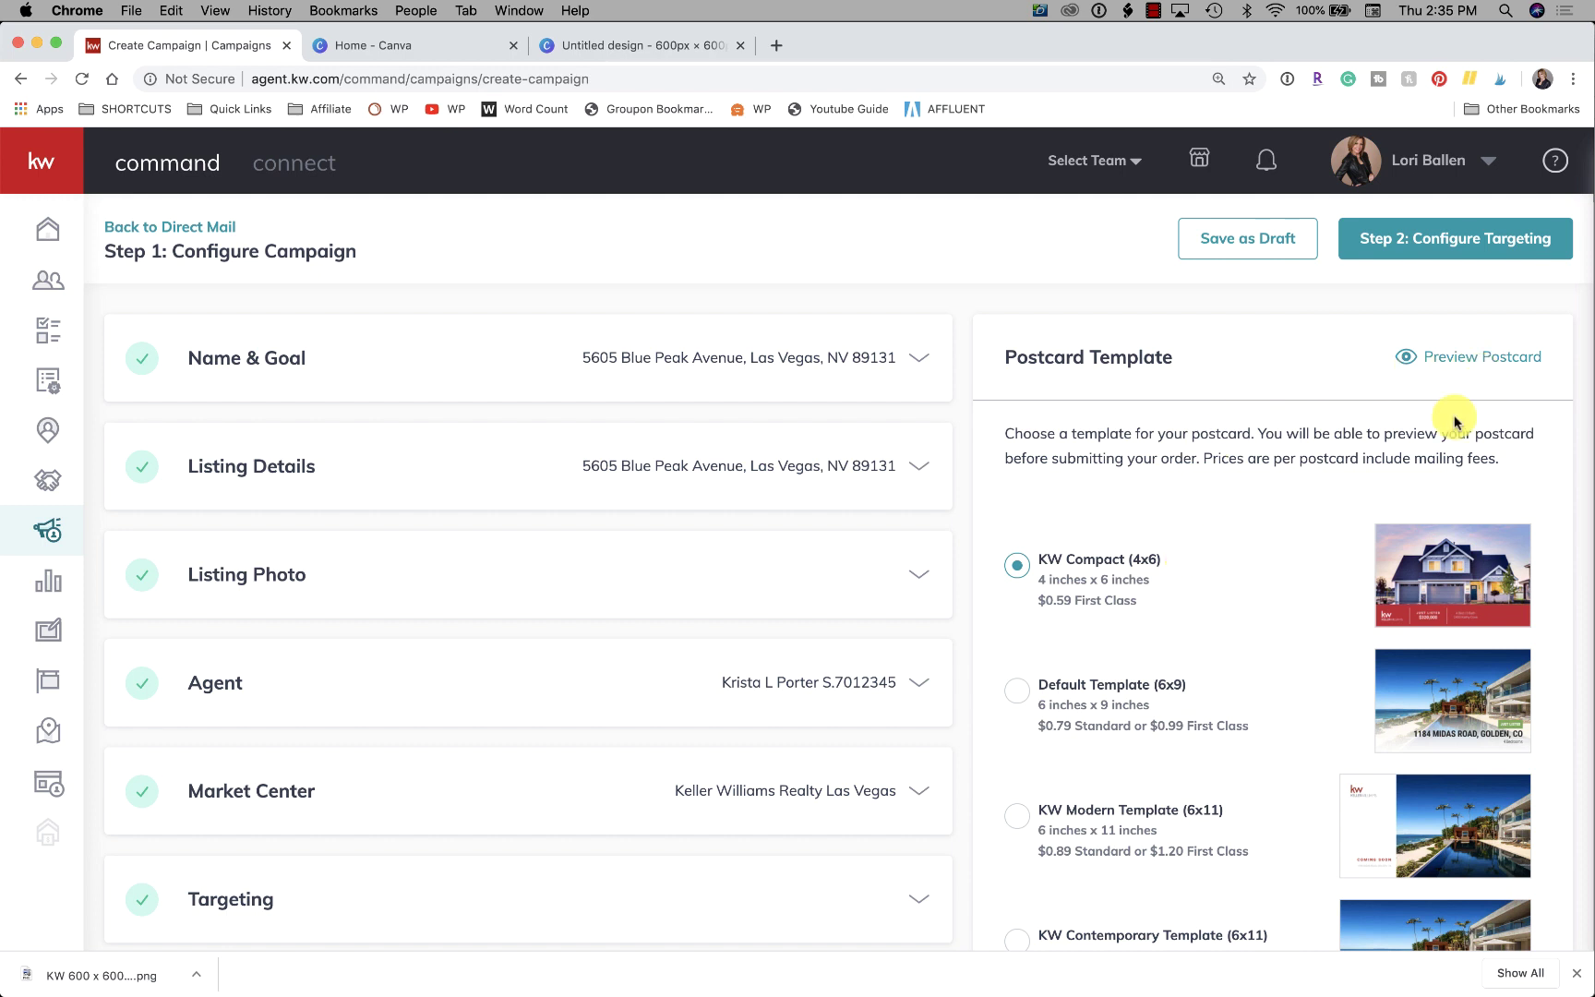
{"action": "scroll", "coordinate": [1433, 499], "scroll_direction": "down", "scroll_amount": 1}
Preview the Default Template (6x9) postcard front, then revert to the KW Compact (4x6) template.
{"action": "left_click", "coordinate": [1118, 610]}
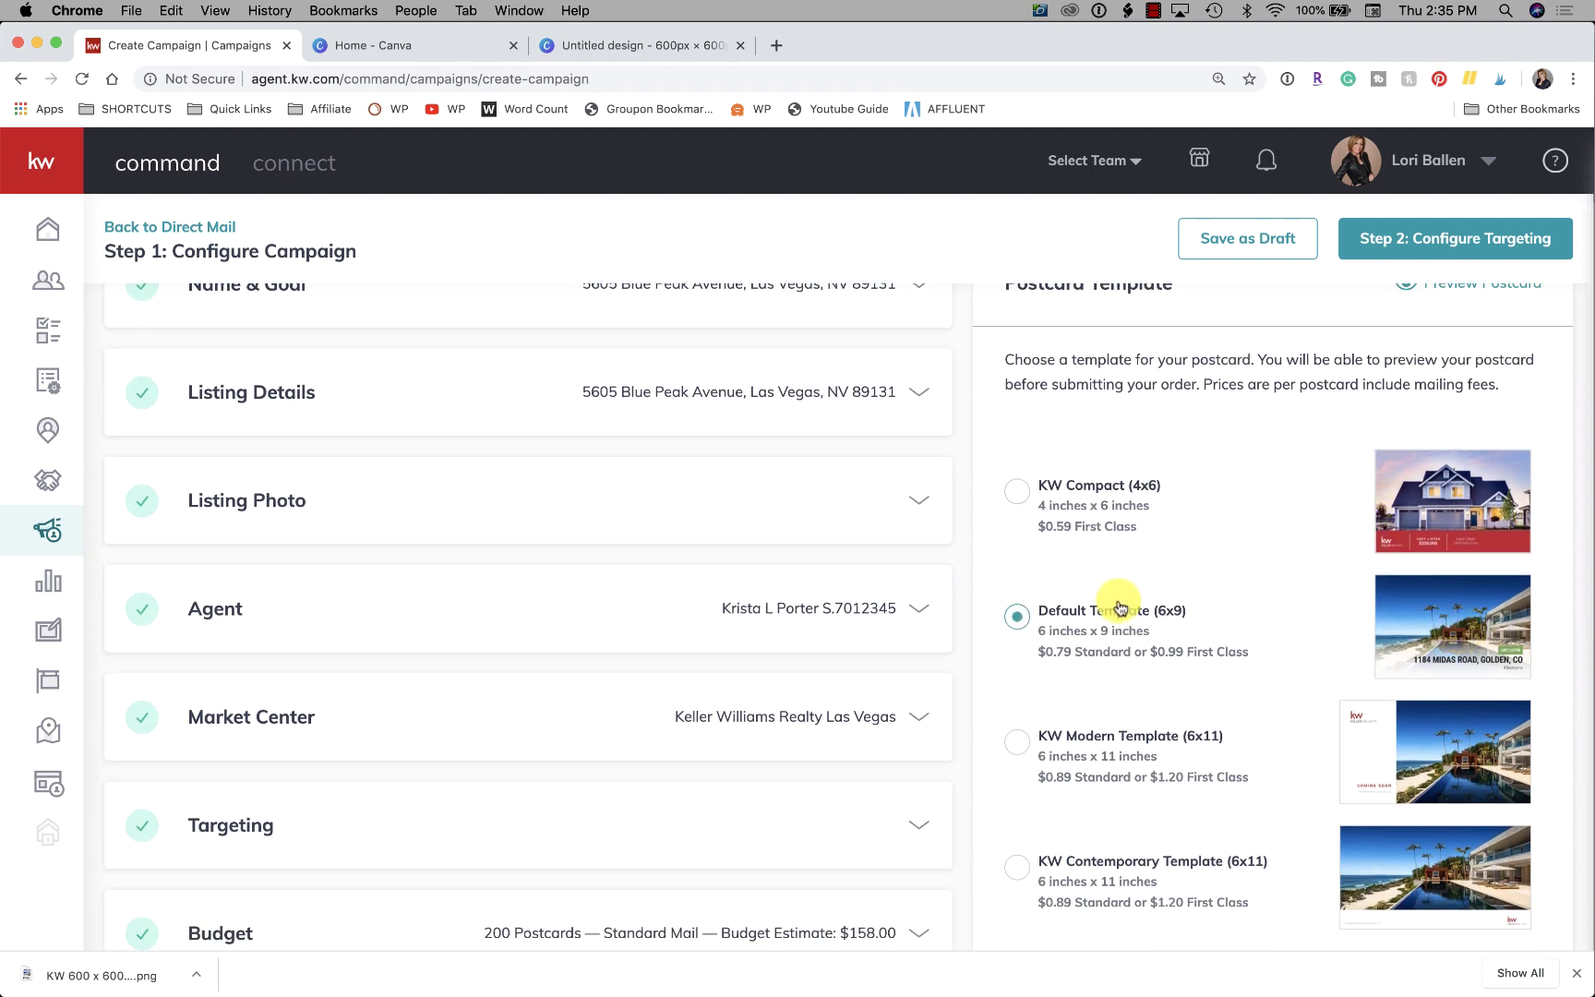
{"action": "scroll", "coordinate": [1432, 375], "scroll_direction": "up", "scroll_amount": 1}
{"action": "left_click", "coordinate": [1487, 356]}
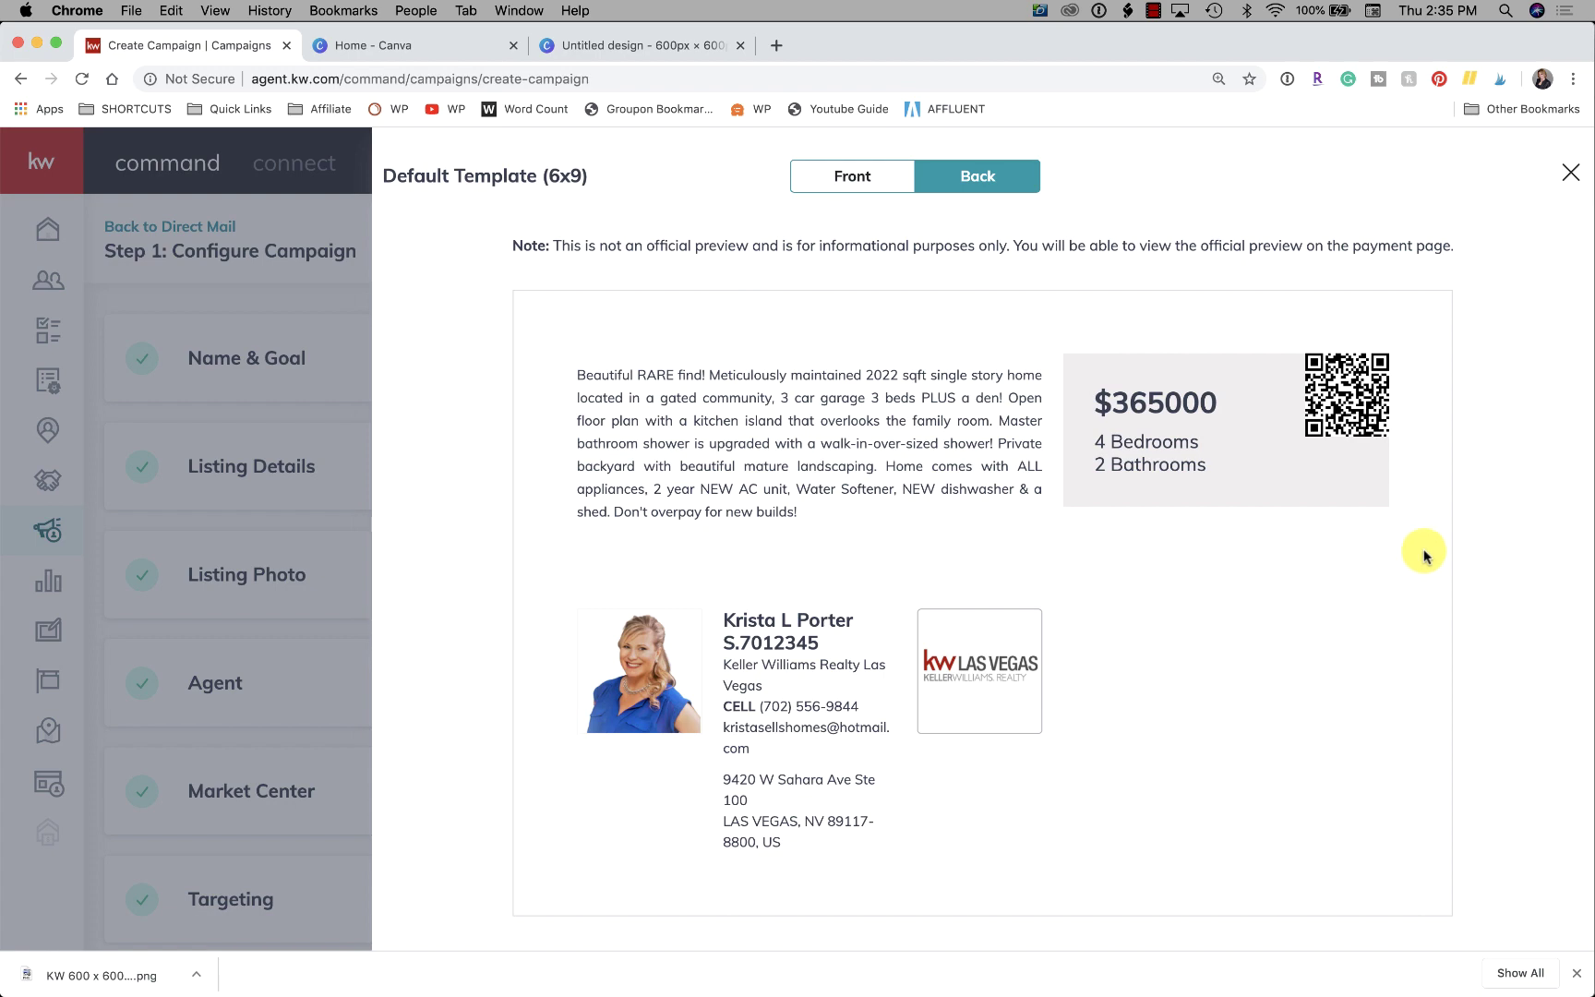
{"action": "left_click", "coordinate": [869, 177]}
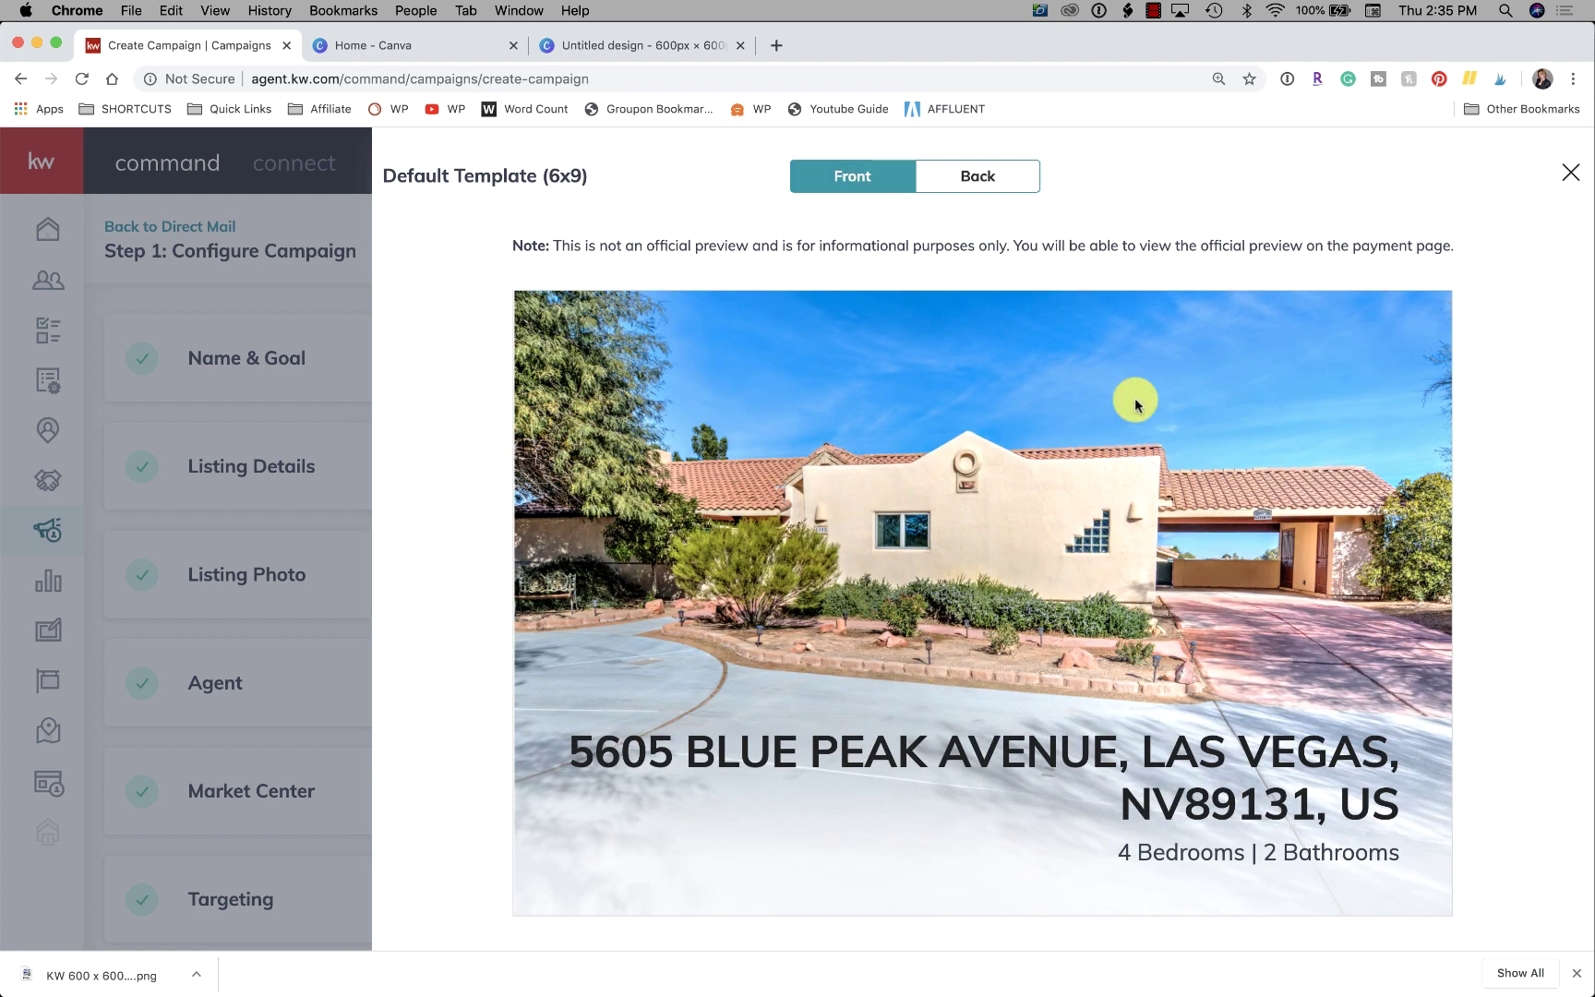
{"action": "left_click", "coordinate": [1569, 179]}
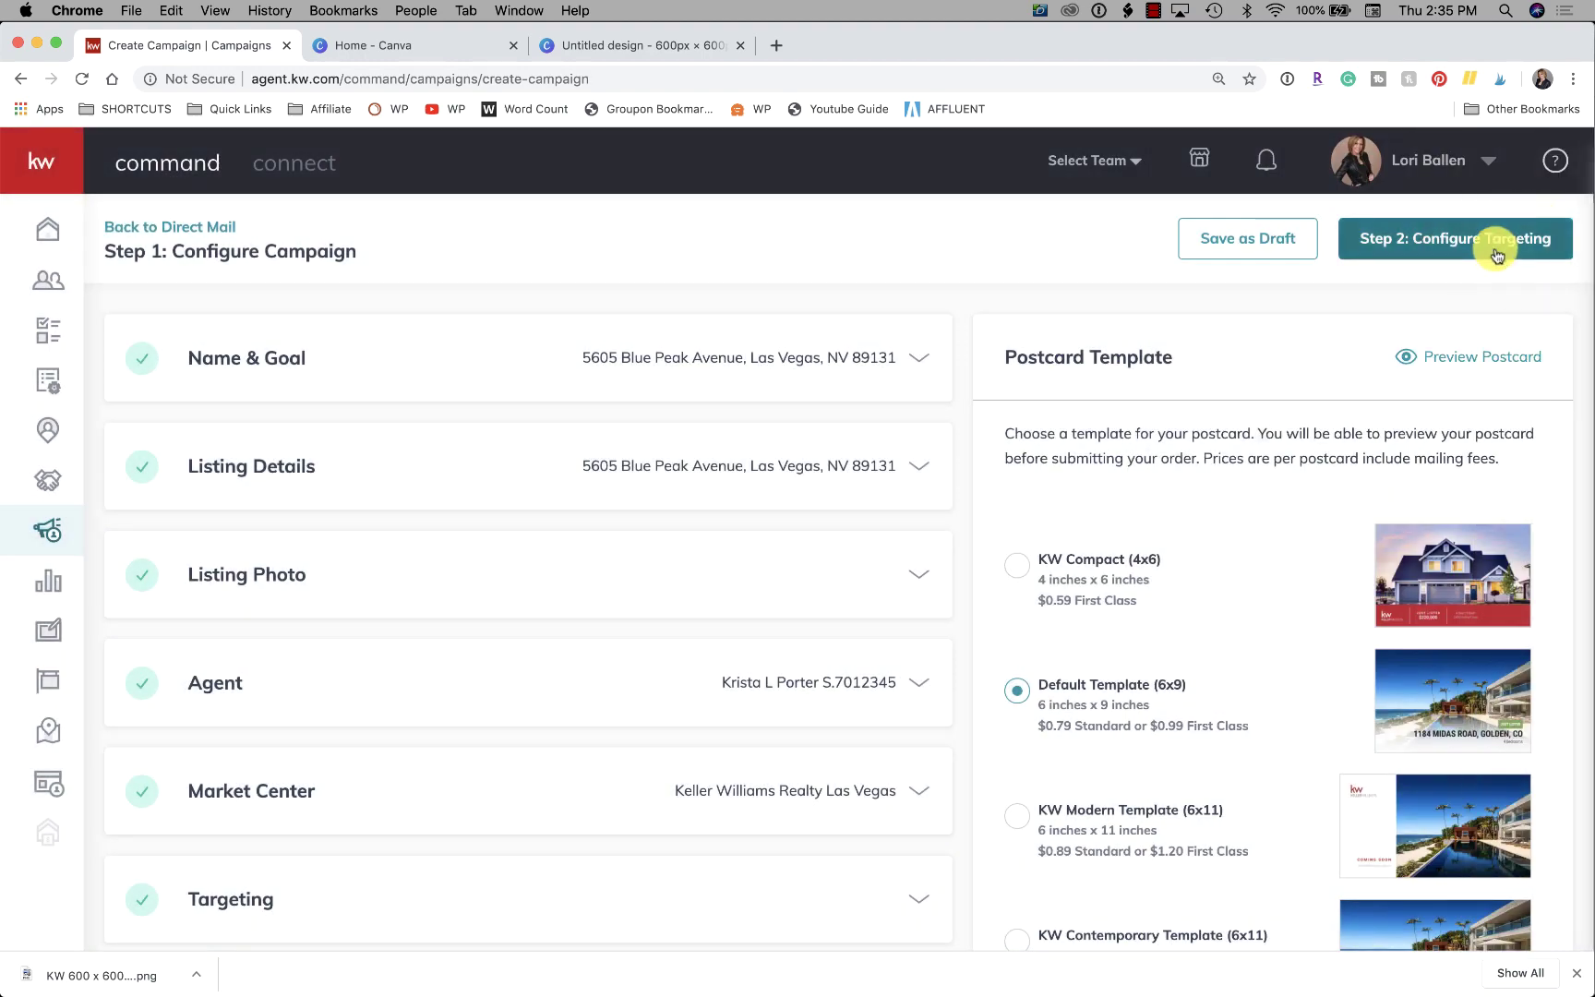
{"action": "left_click", "coordinate": [1147, 570]}
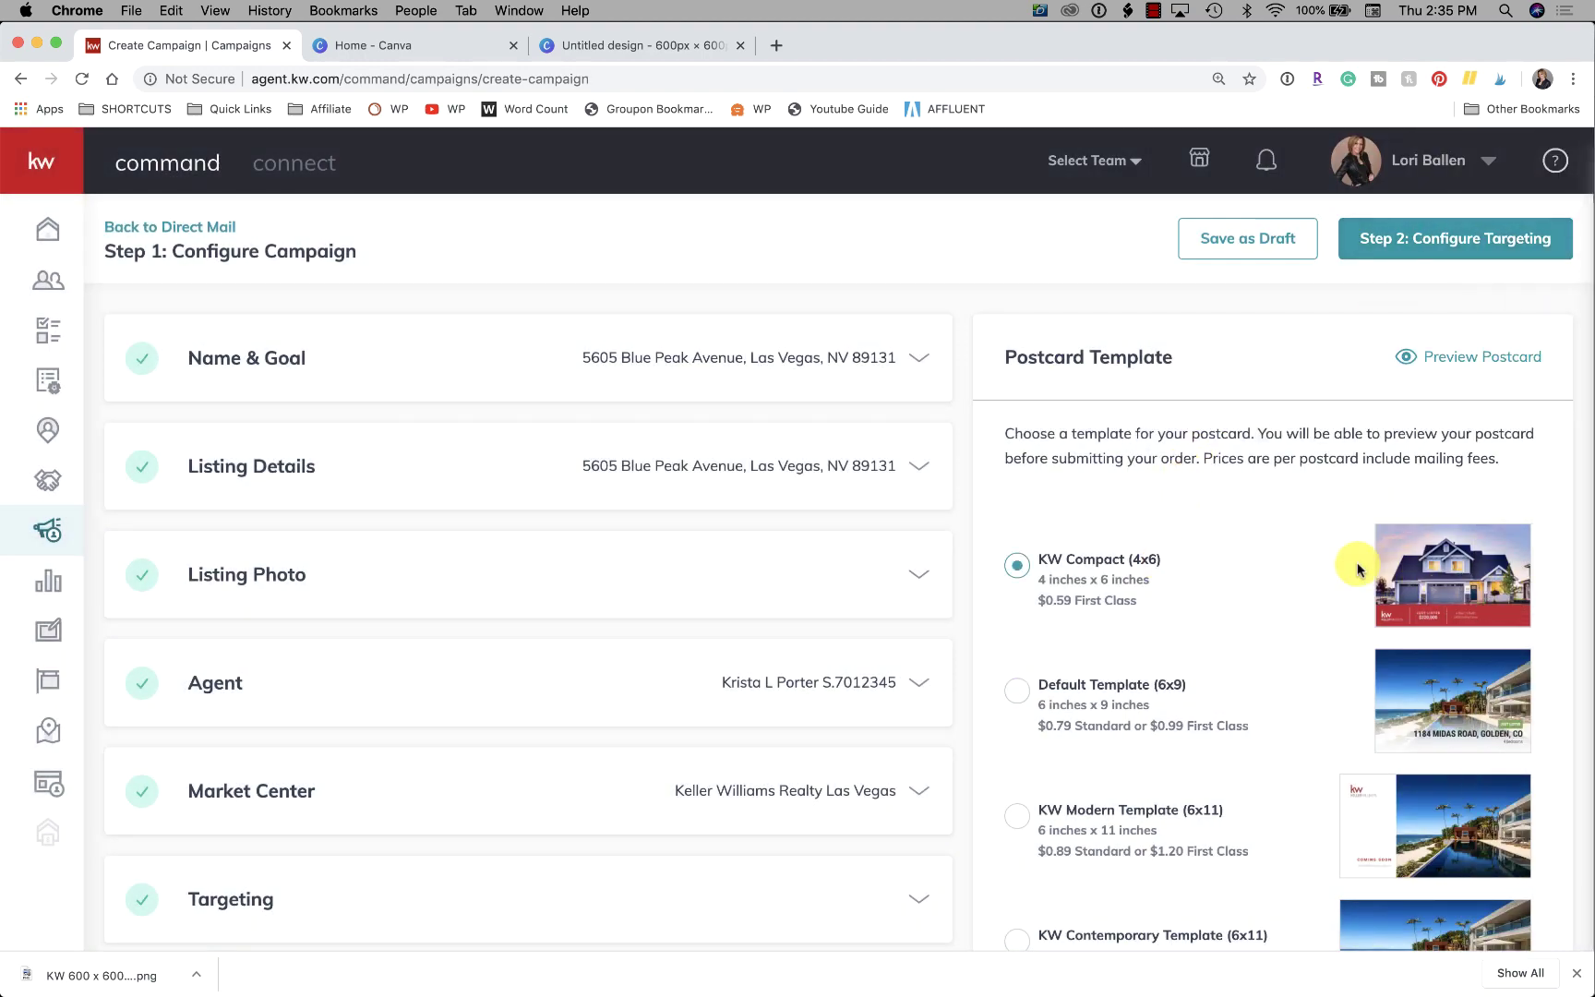
{"action": "scroll", "coordinate": [1353, 563], "scroll_direction": "down", "scroll_amount": 3}
{"action": "scroll", "coordinate": [1358, 570], "scroll_direction": "down", "scroll_amount": 3}
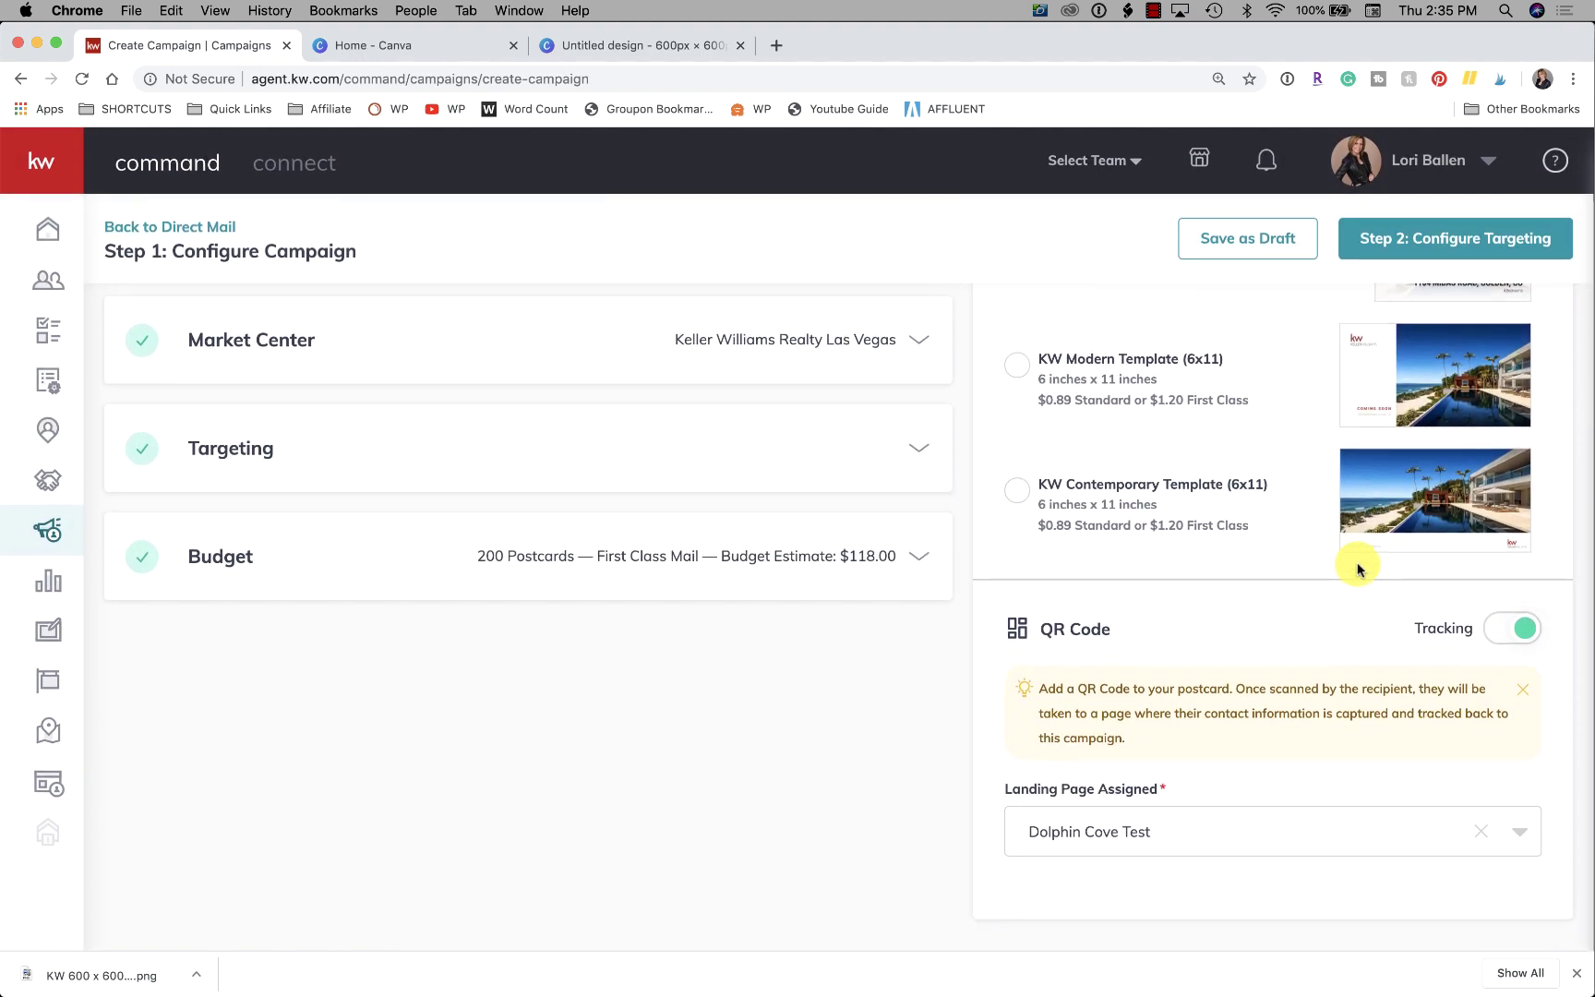
{"action": "scroll", "coordinate": [1358, 569], "scroll_direction": "up", "scroll_amount": 5}
{"action": "scroll", "coordinate": [1358, 569], "scroll_direction": "down", "scroll_amount": 2}
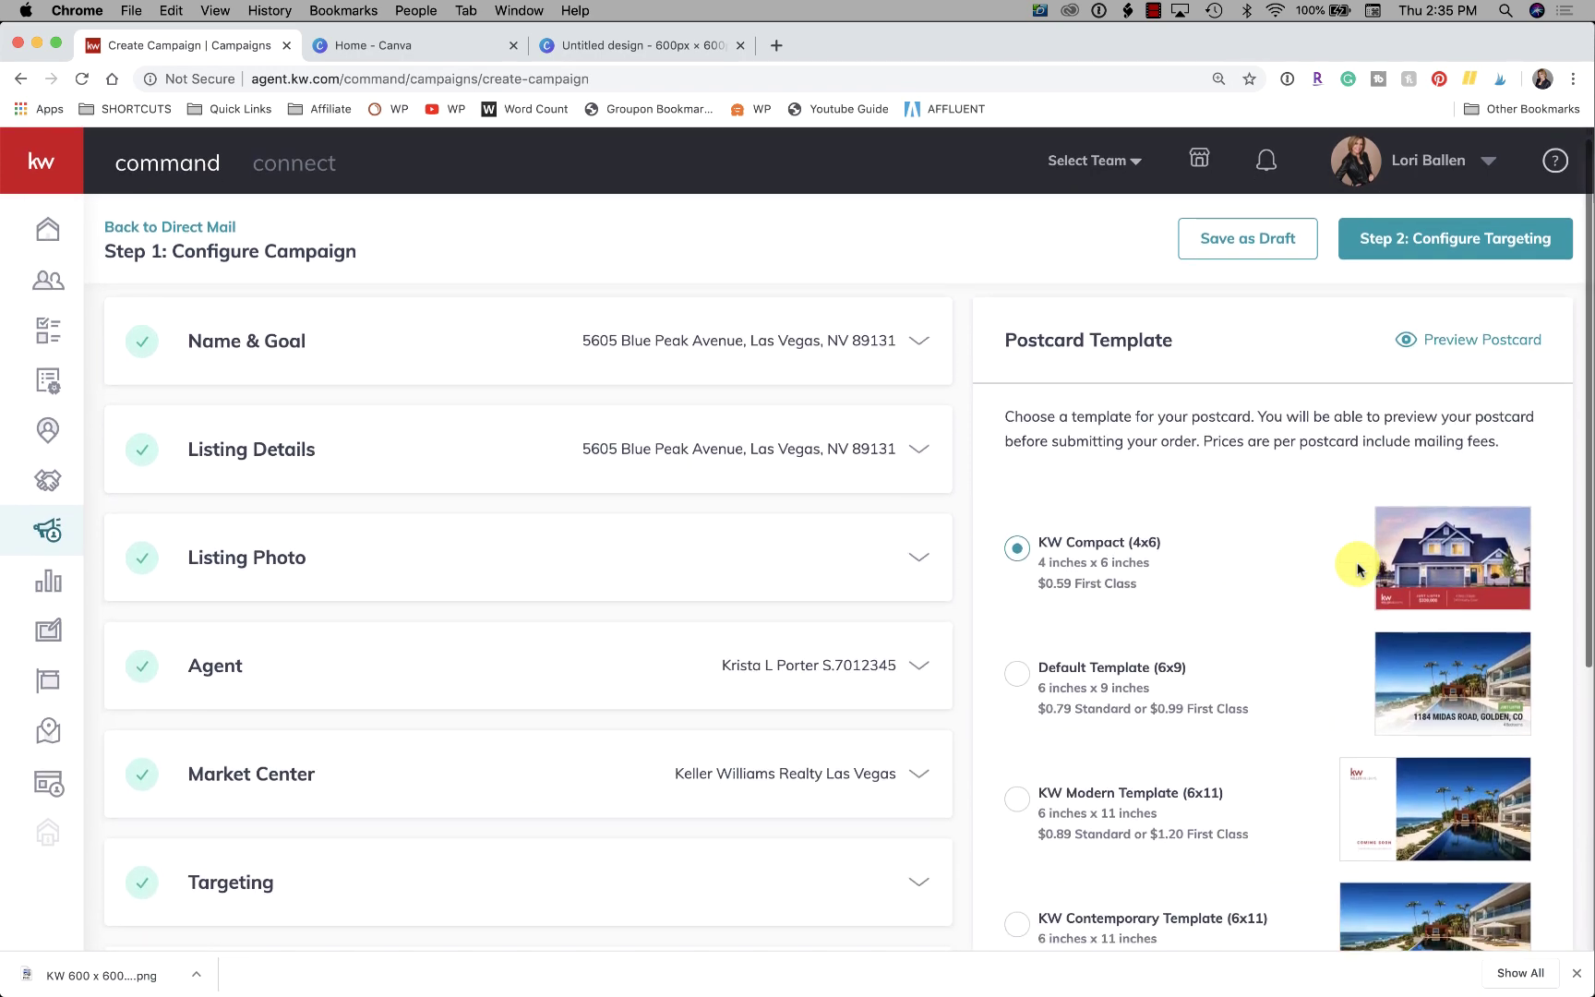
{"action": "scroll", "coordinate": [1357, 570], "scroll_direction": "down", "scroll_amount": 3}
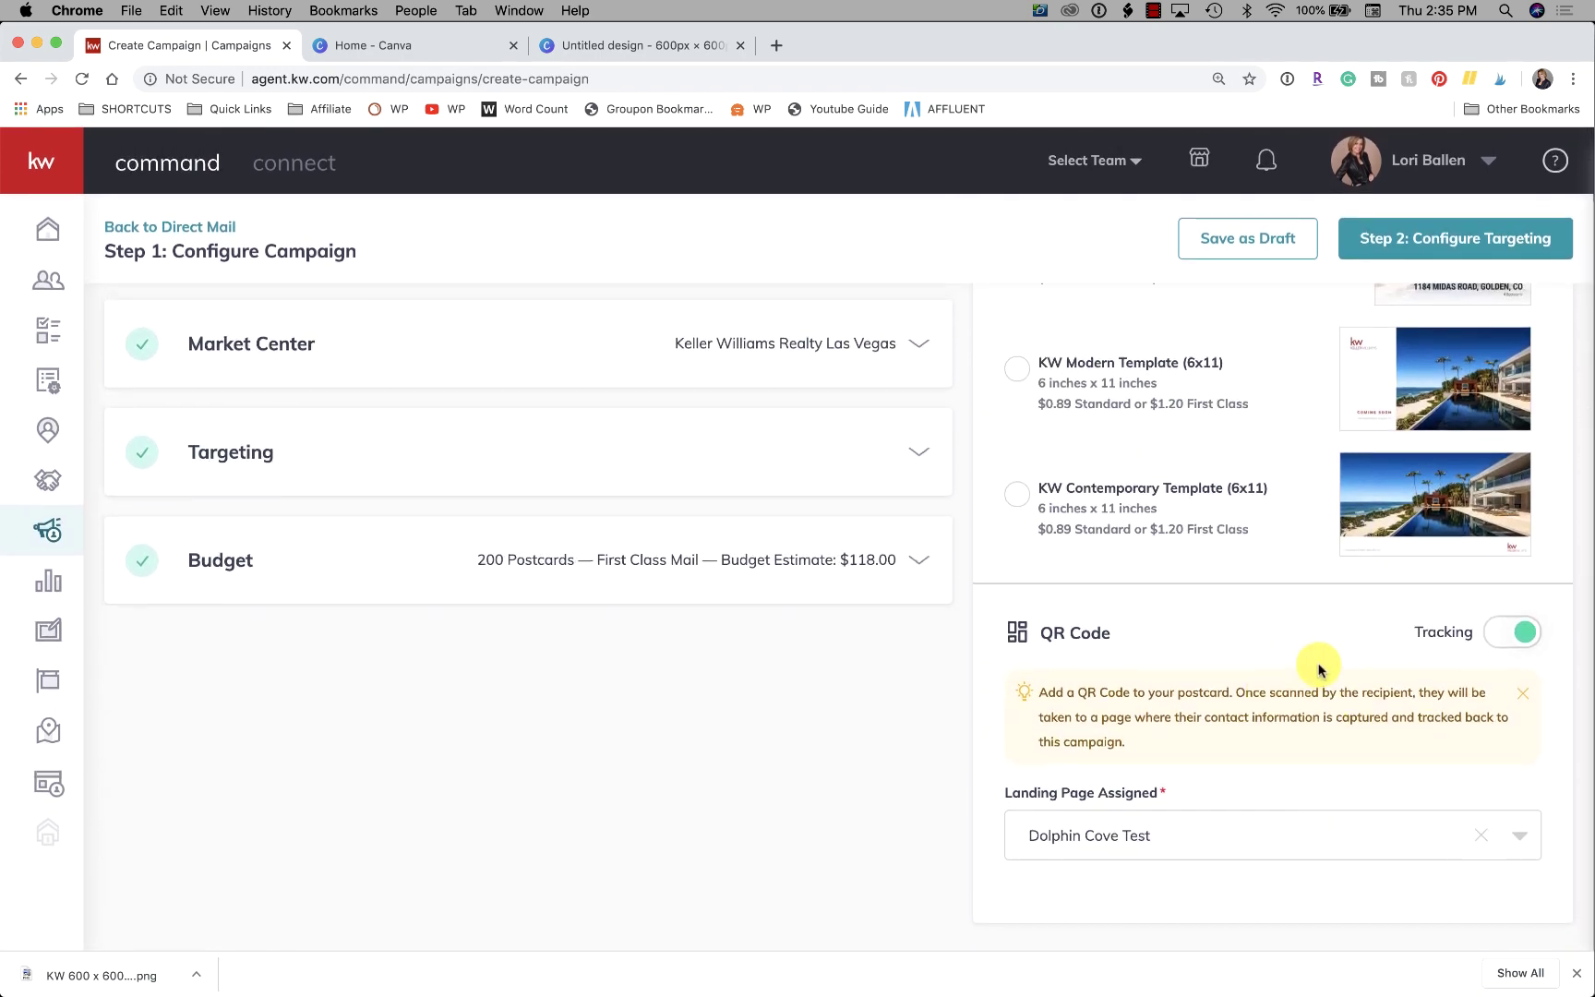
{"action": "scroll", "coordinate": [1317, 666], "scroll_direction": "up", "scroll_amount": 5}
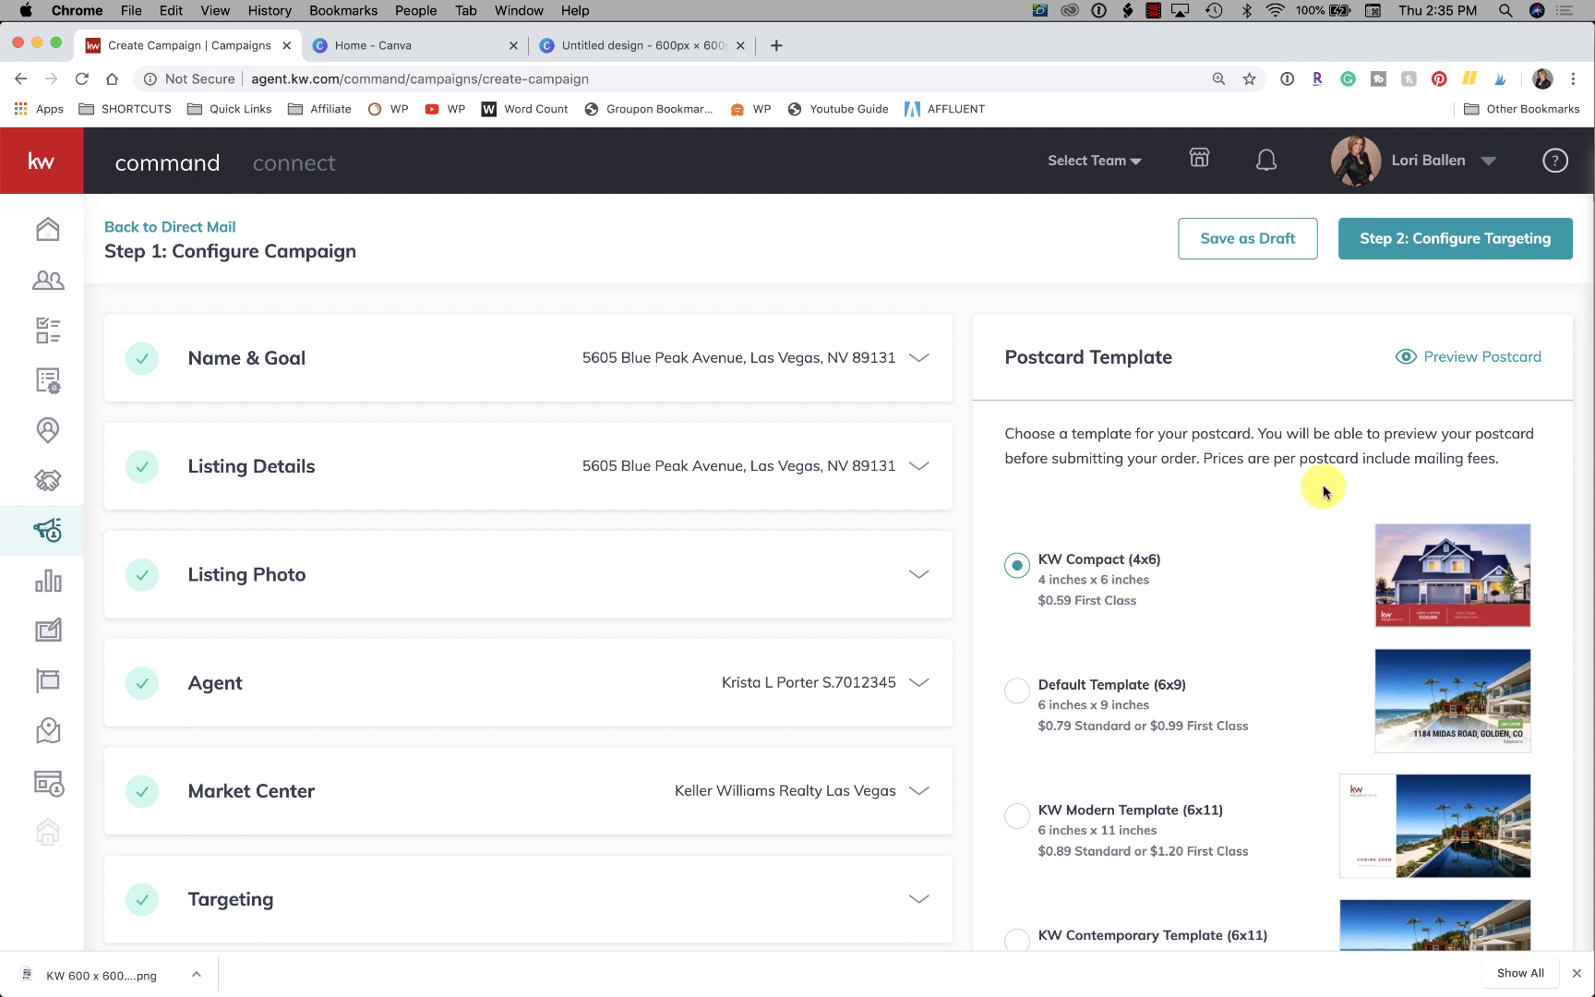
Target single-family homes, send a copy to the company address, and finish the targeting step.
{"action": "left_click", "coordinate": [1439, 244]}
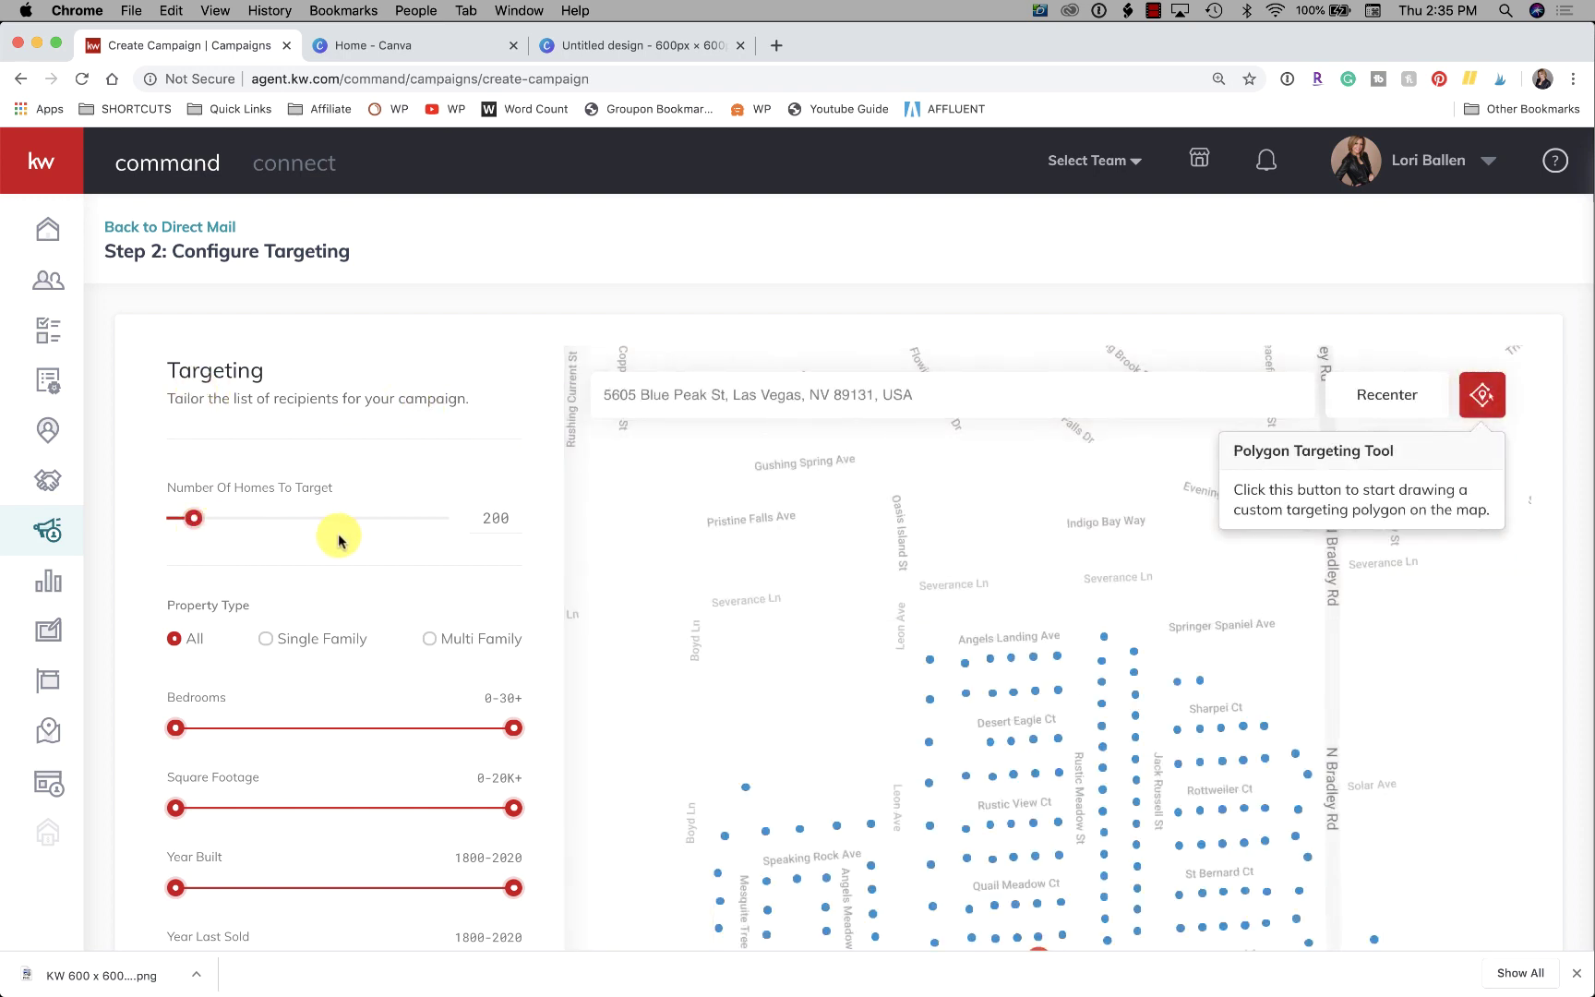
{"action": "scroll", "coordinate": [321, 524], "scroll_direction": "down", "scroll_amount": 3}
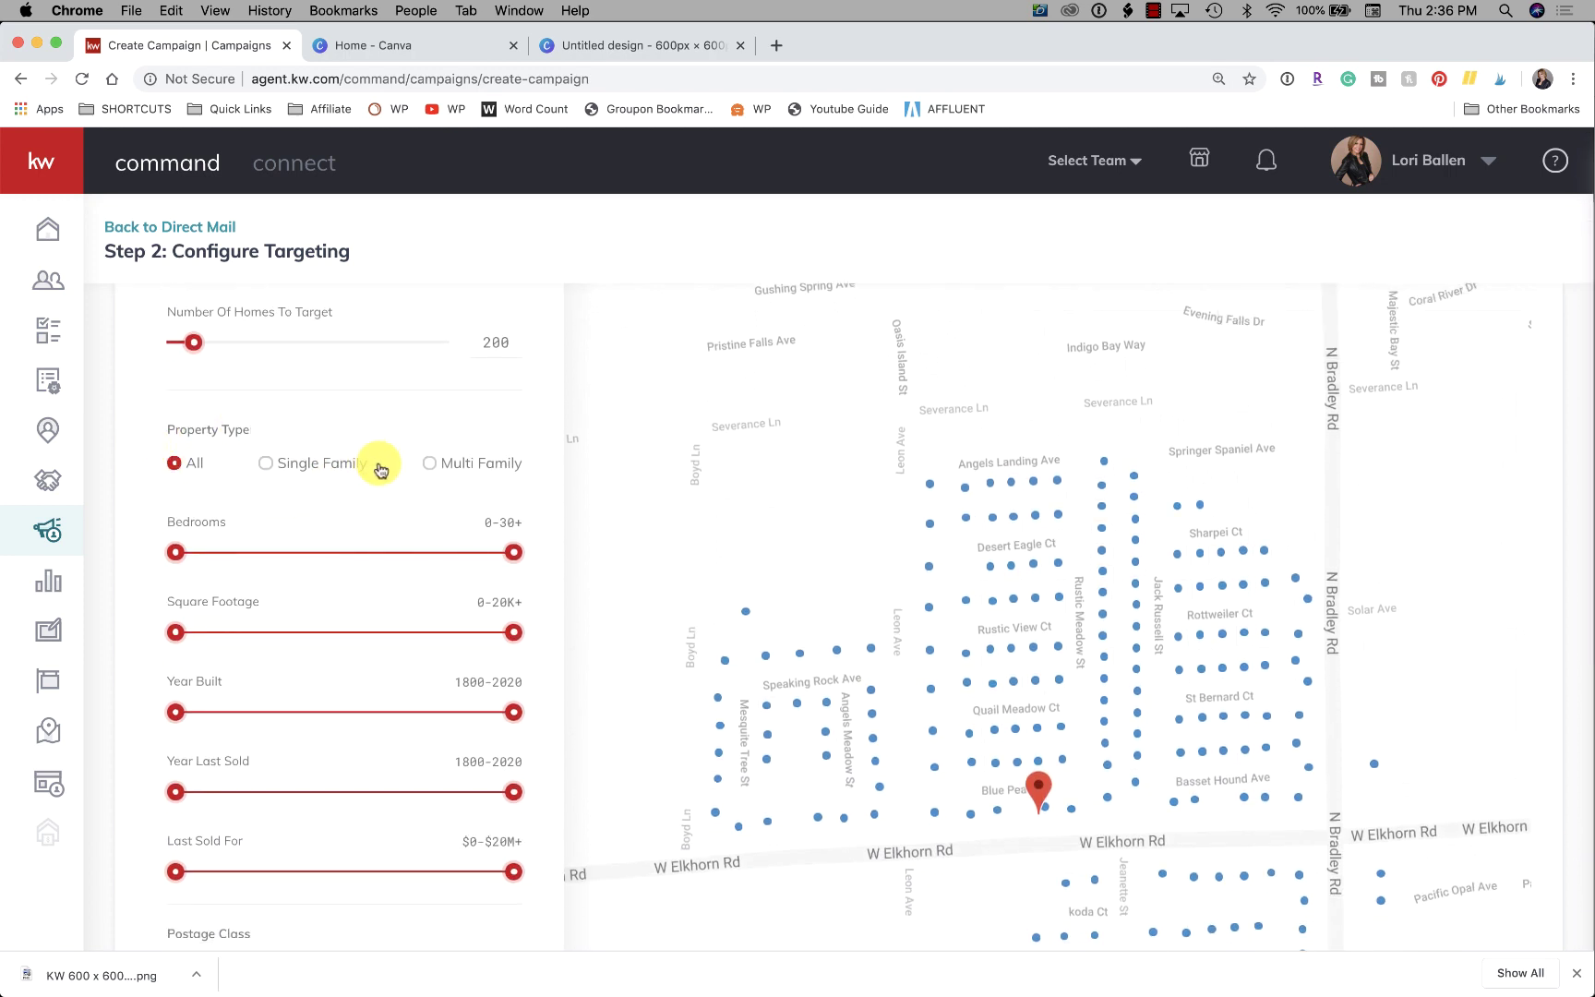
{"action": "left_click", "coordinate": [432, 469]}
{"action": "left_click", "coordinate": [265, 465]}
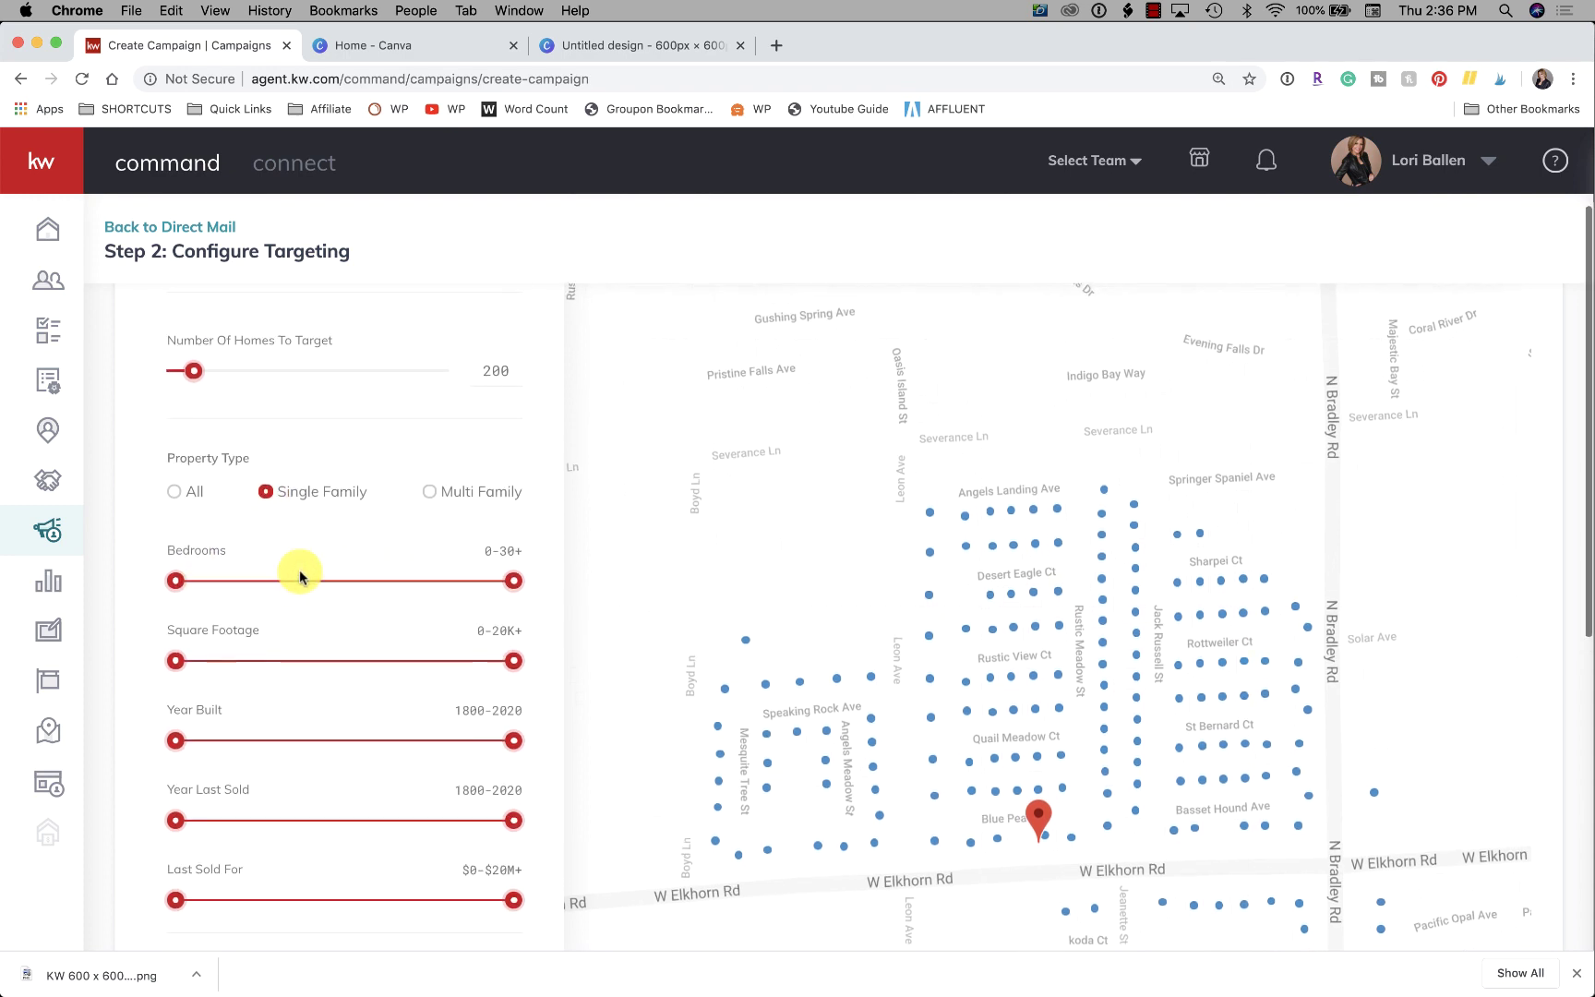
{"action": "scroll", "coordinate": [299, 570], "scroll_direction": "down", "scroll_amount": 1}
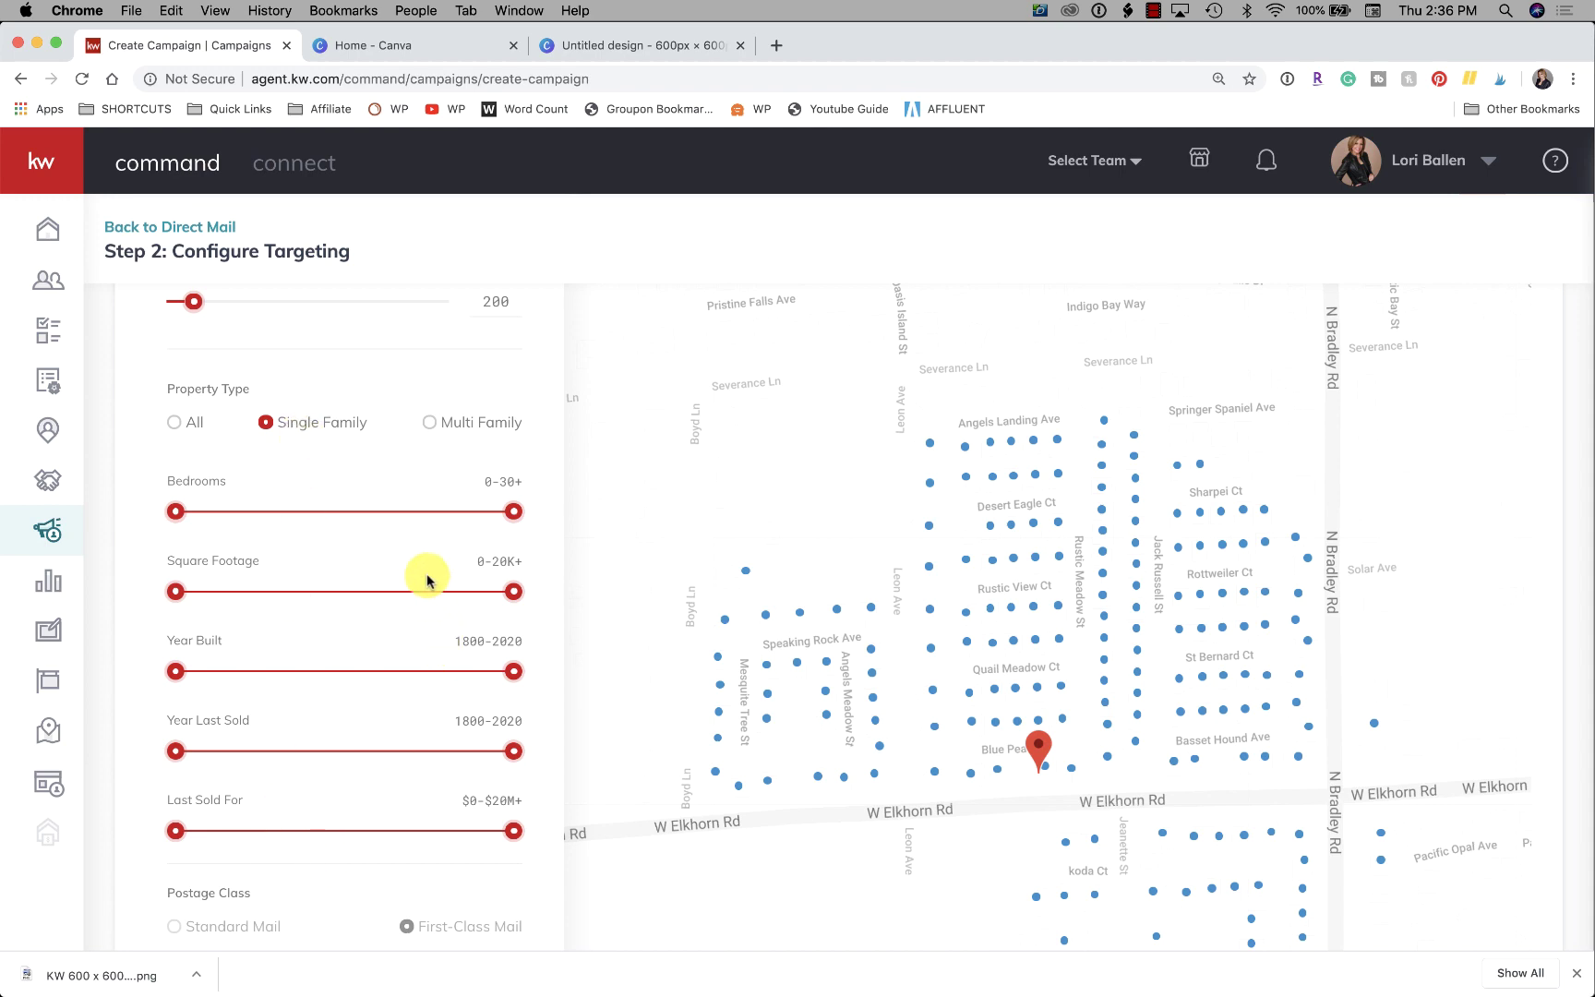
{"action": "scroll", "coordinate": [427, 579], "scroll_direction": "up", "scroll_amount": 3}
{"action": "scroll", "coordinate": [428, 580], "scroll_direction": "up", "scroll_amount": 2}
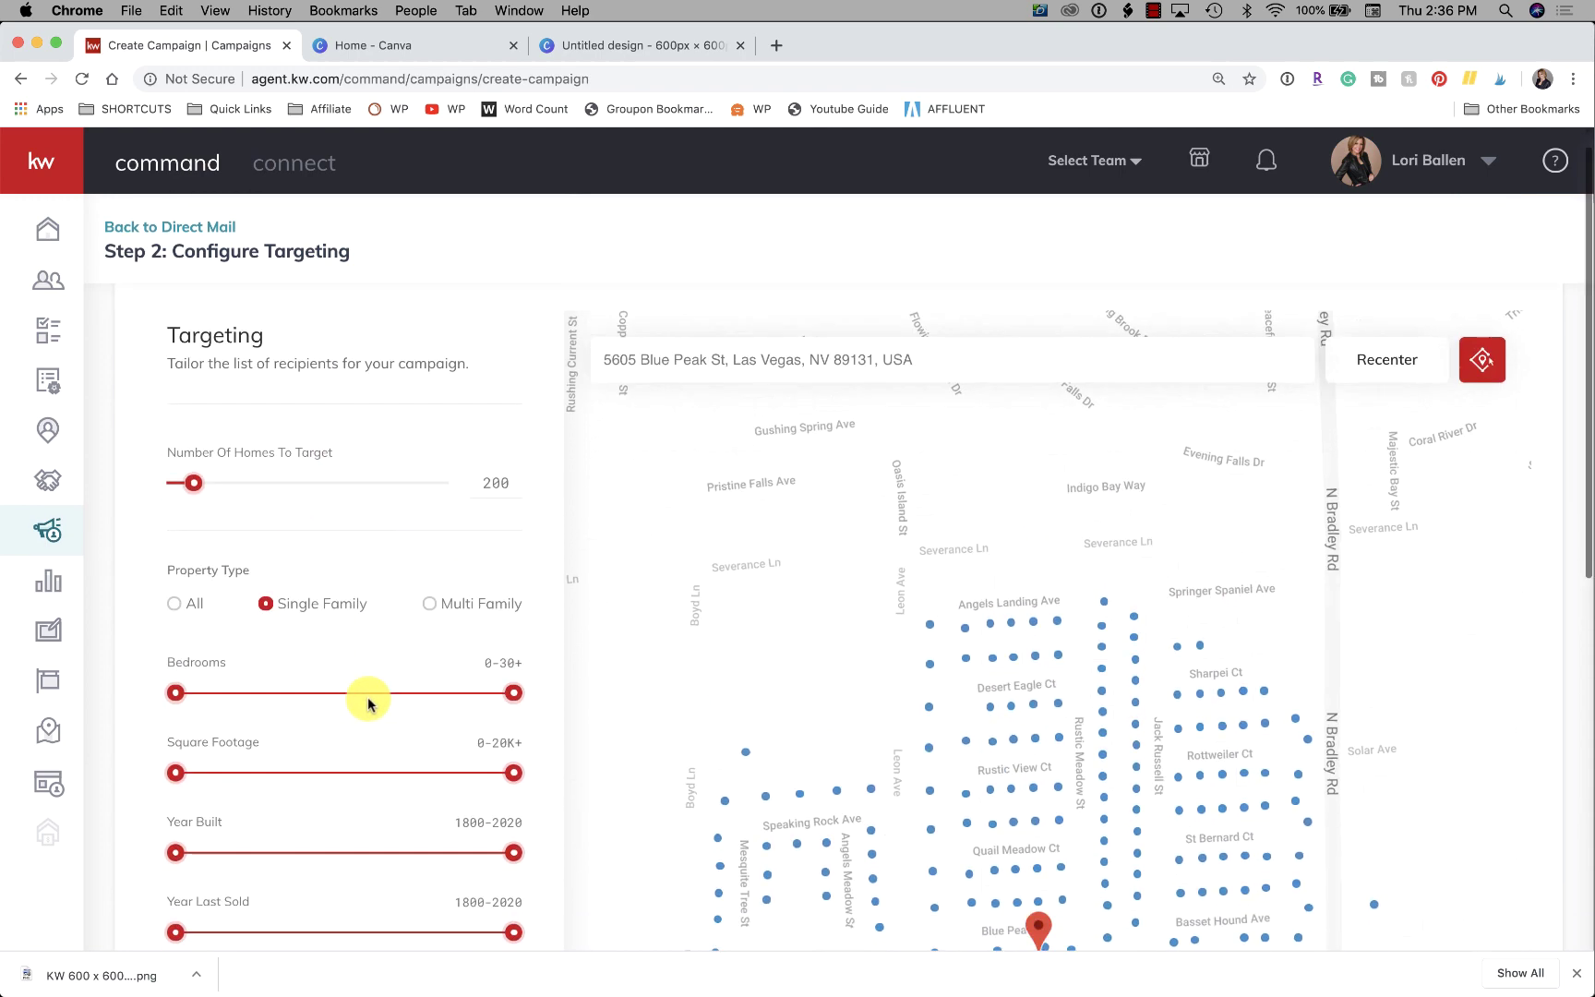
{"action": "scroll", "coordinate": [368, 703], "scroll_direction": "down", "scroll_amount": 2}
{"action": "scroll", "coordinate": [367, 703], "scroll_direction": "down", "scroll_amount": 1}
{"action": "scroll", "coordinate": [368, 703], "scroll_direction": "up", "scroll_amount": 3}
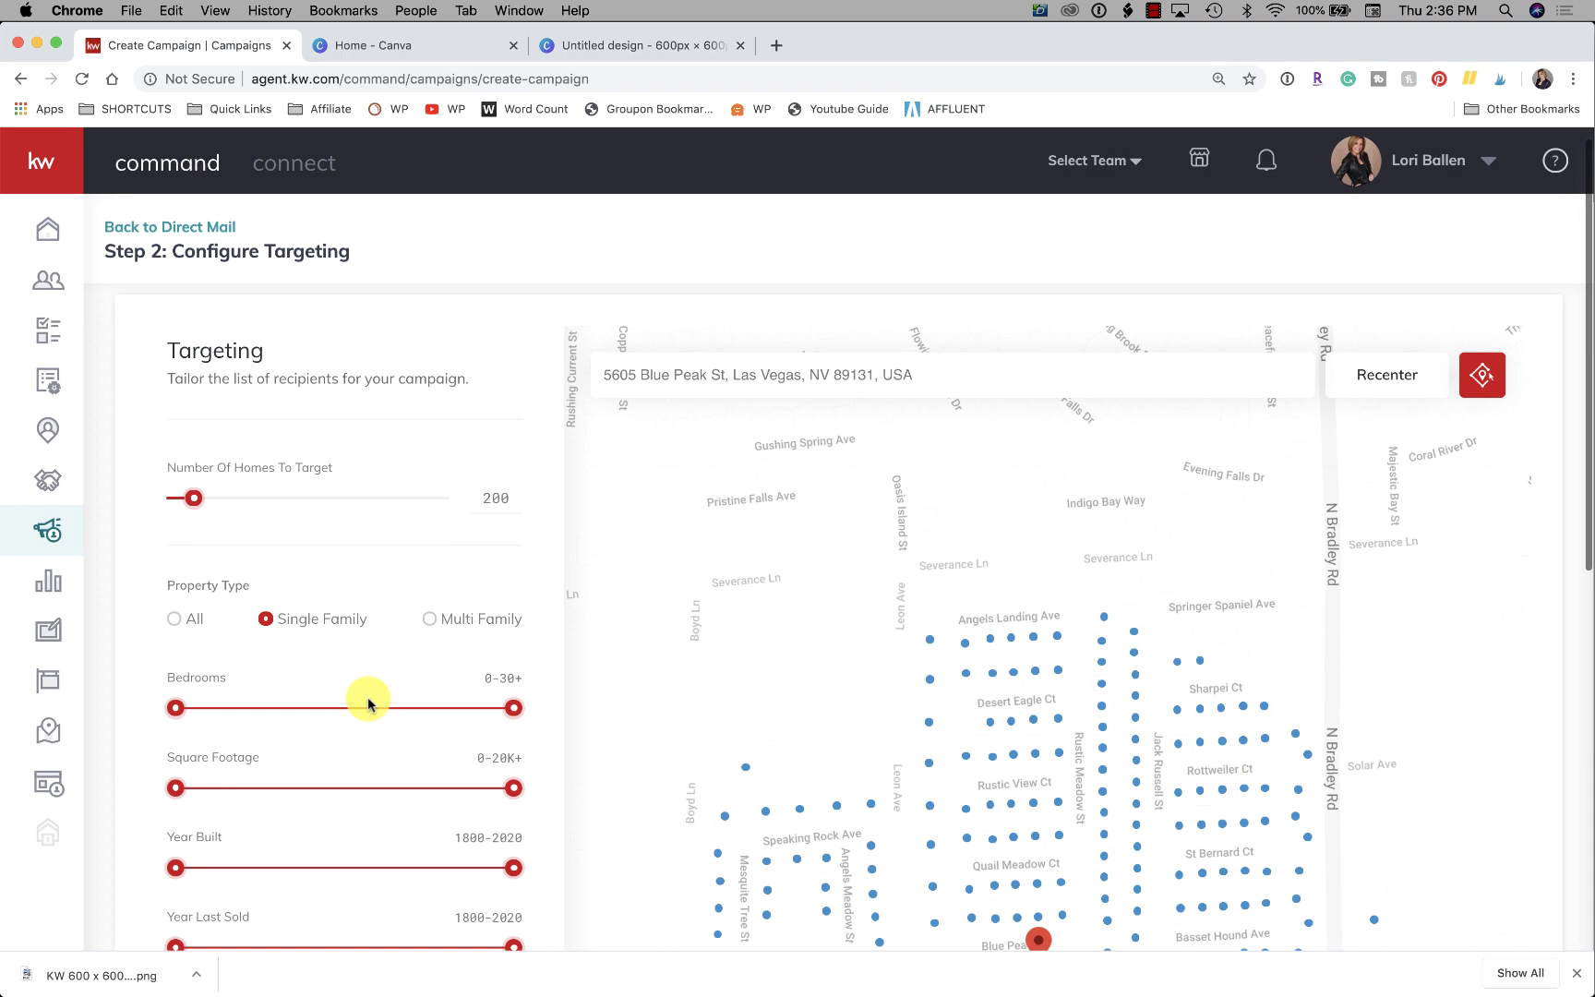
{"action": "scroll", "coordinate": [367, 702], "scroll_direction": "down", "scroll_amount": 5}
{"action": "scroll", "coordinate": [368, 702], "scroll_direction": "down", "scroll_amount": 1}
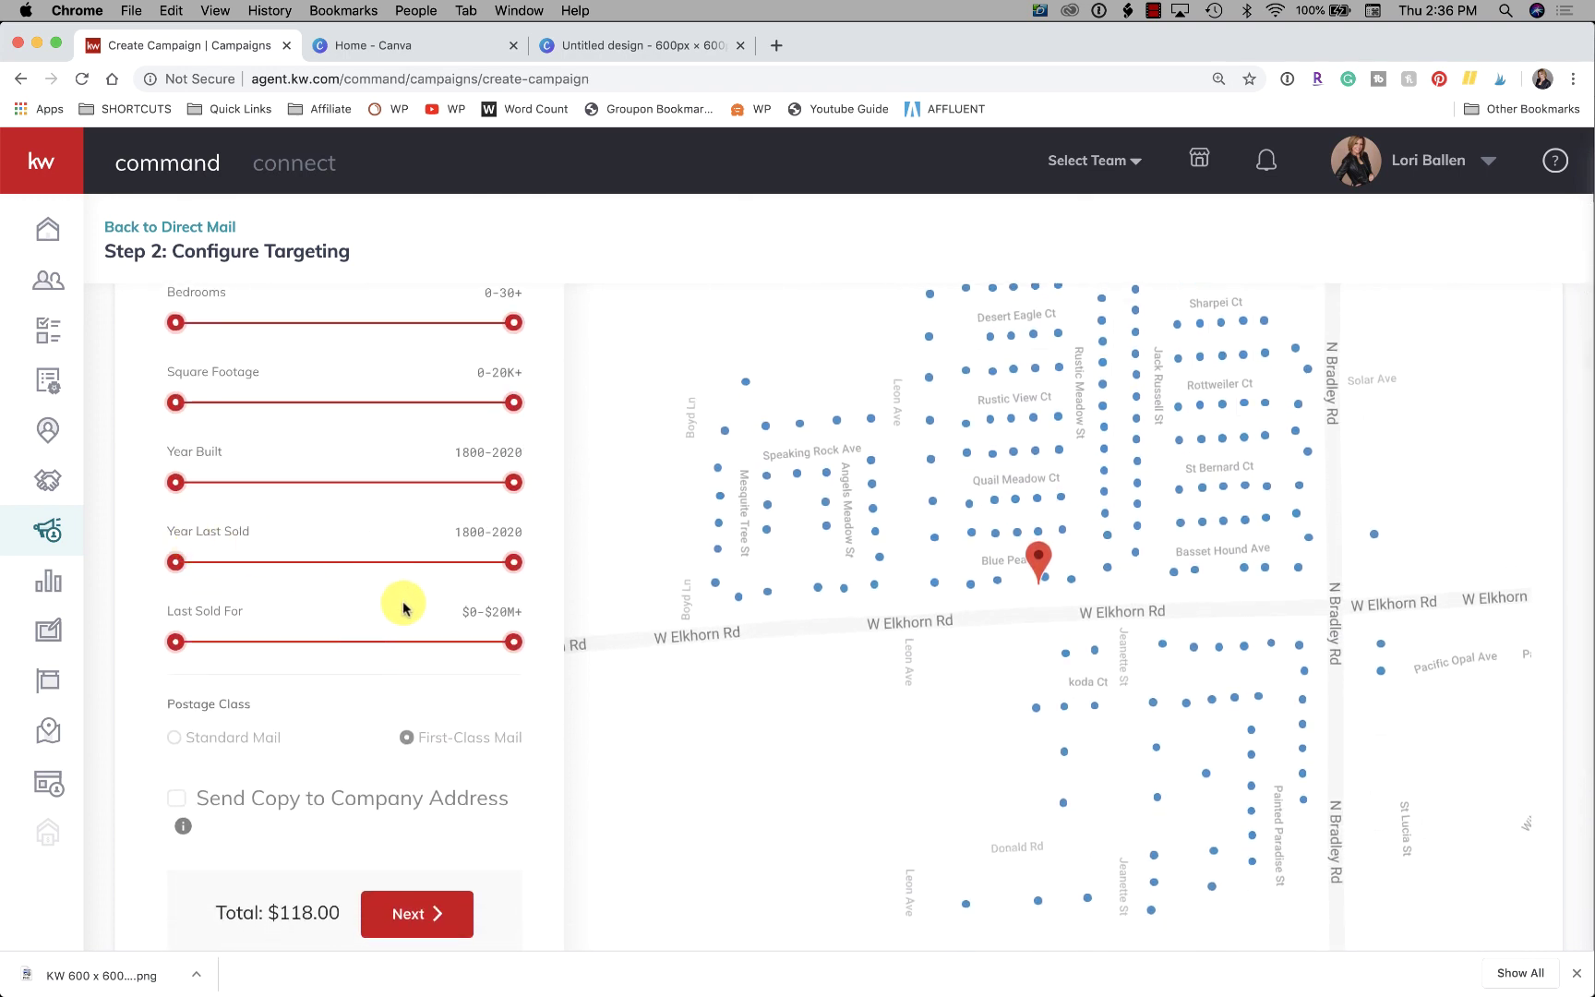
{"action": "scroll", "coordinate": [403, 607], "scroll_direction": "down", "scroll_amount": 1}
{"action": "scroll", "coordinate": [403, 606], "scroll_direction": "up", "scroll_amount": 5}
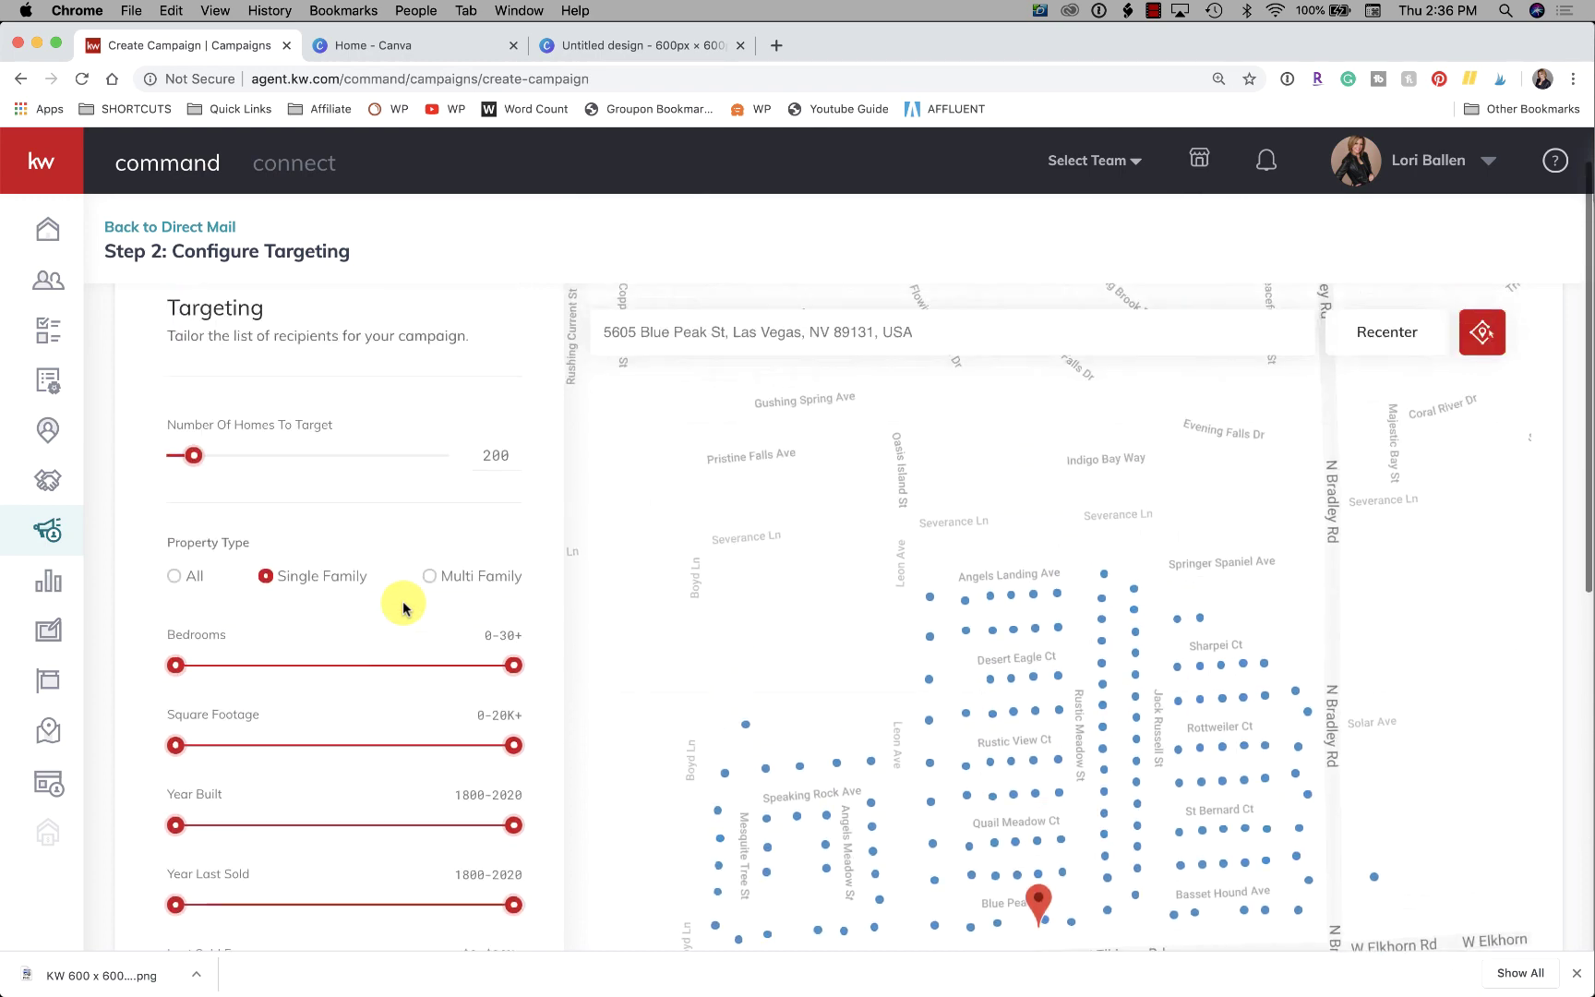
{"action": "scroll", "coordinate": [404, 607], "scroll_direction": "down", "scroll_amount": 1}
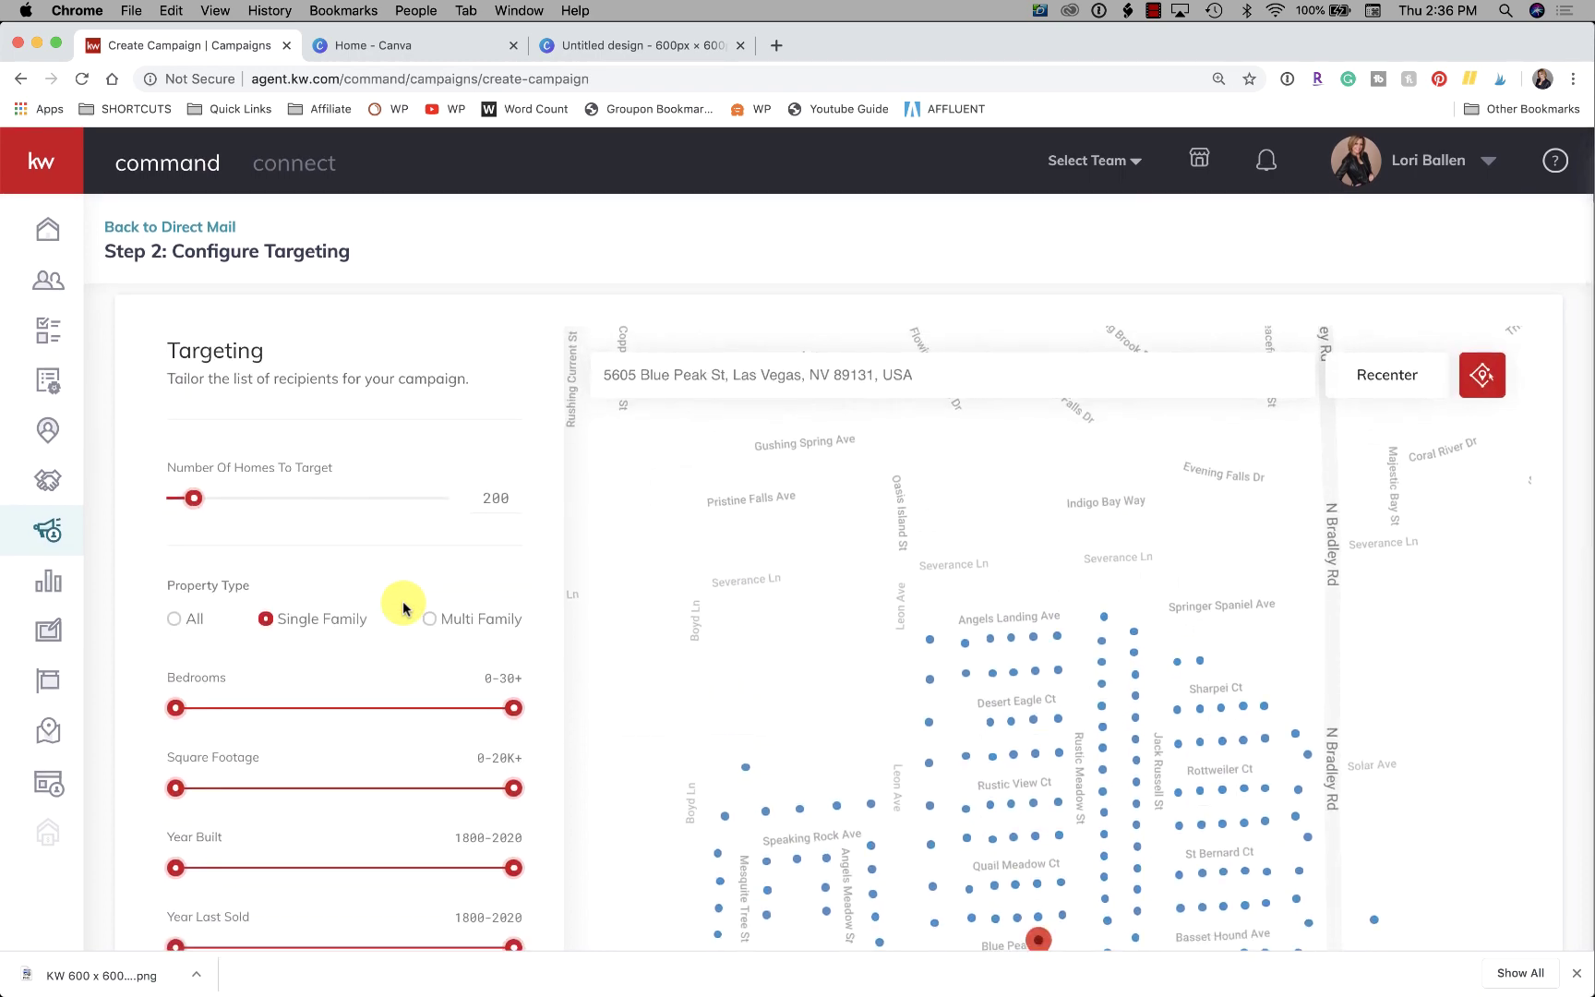
{"action": "scroll", "coordinate": [403, 606], "scroll_direction": "down", "scroll_amount": 1}
{"action": "scroll", "coordinate": [402, 607], "scroll_direction": "down", "scroll_amount": 3}
{"action": "scroll", "coordinate": [402, 606], "scroll_direction": "down", "scroll_amount": 1}
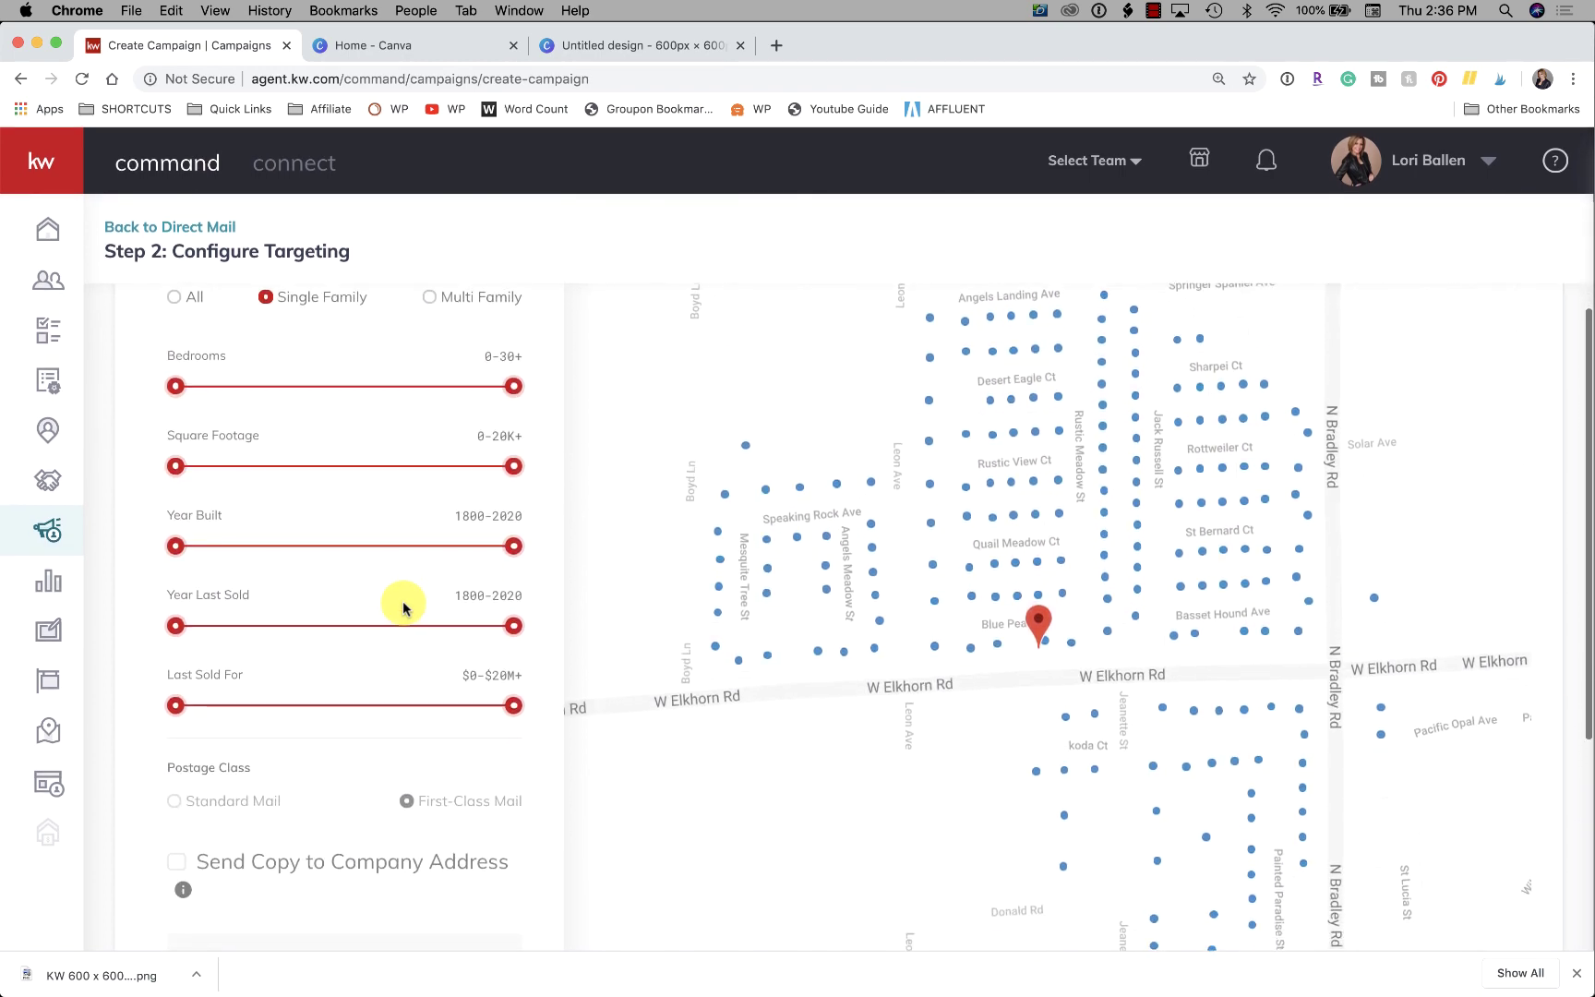
{"action": "scroll", "coordinate": [403, 607], "scroll_direction": "down", "scroll_amount": 1}
{"action": "scroll", "coordinate": [403, 606], "scroll_direction": "down", "scroll_amount": 1}
{"action": "scroll", "coordinate": [403, 607], "scroll_direction": "down", "scroll_amount": 3}
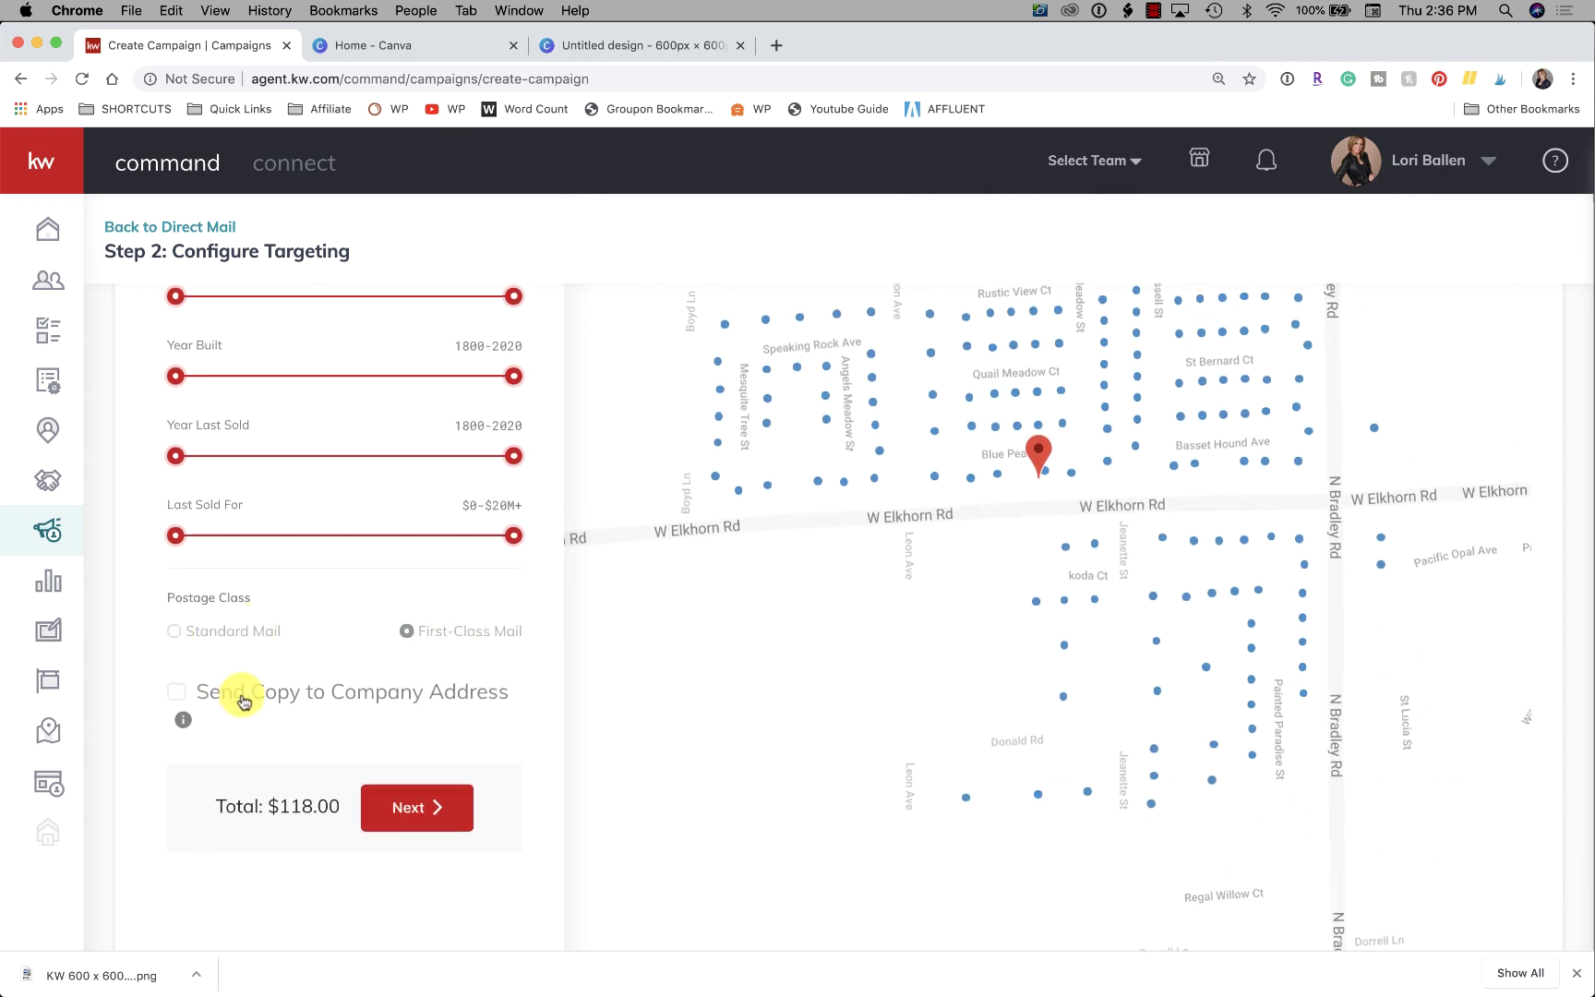
{"action": "left_click", "coordinate": [178, 698]}
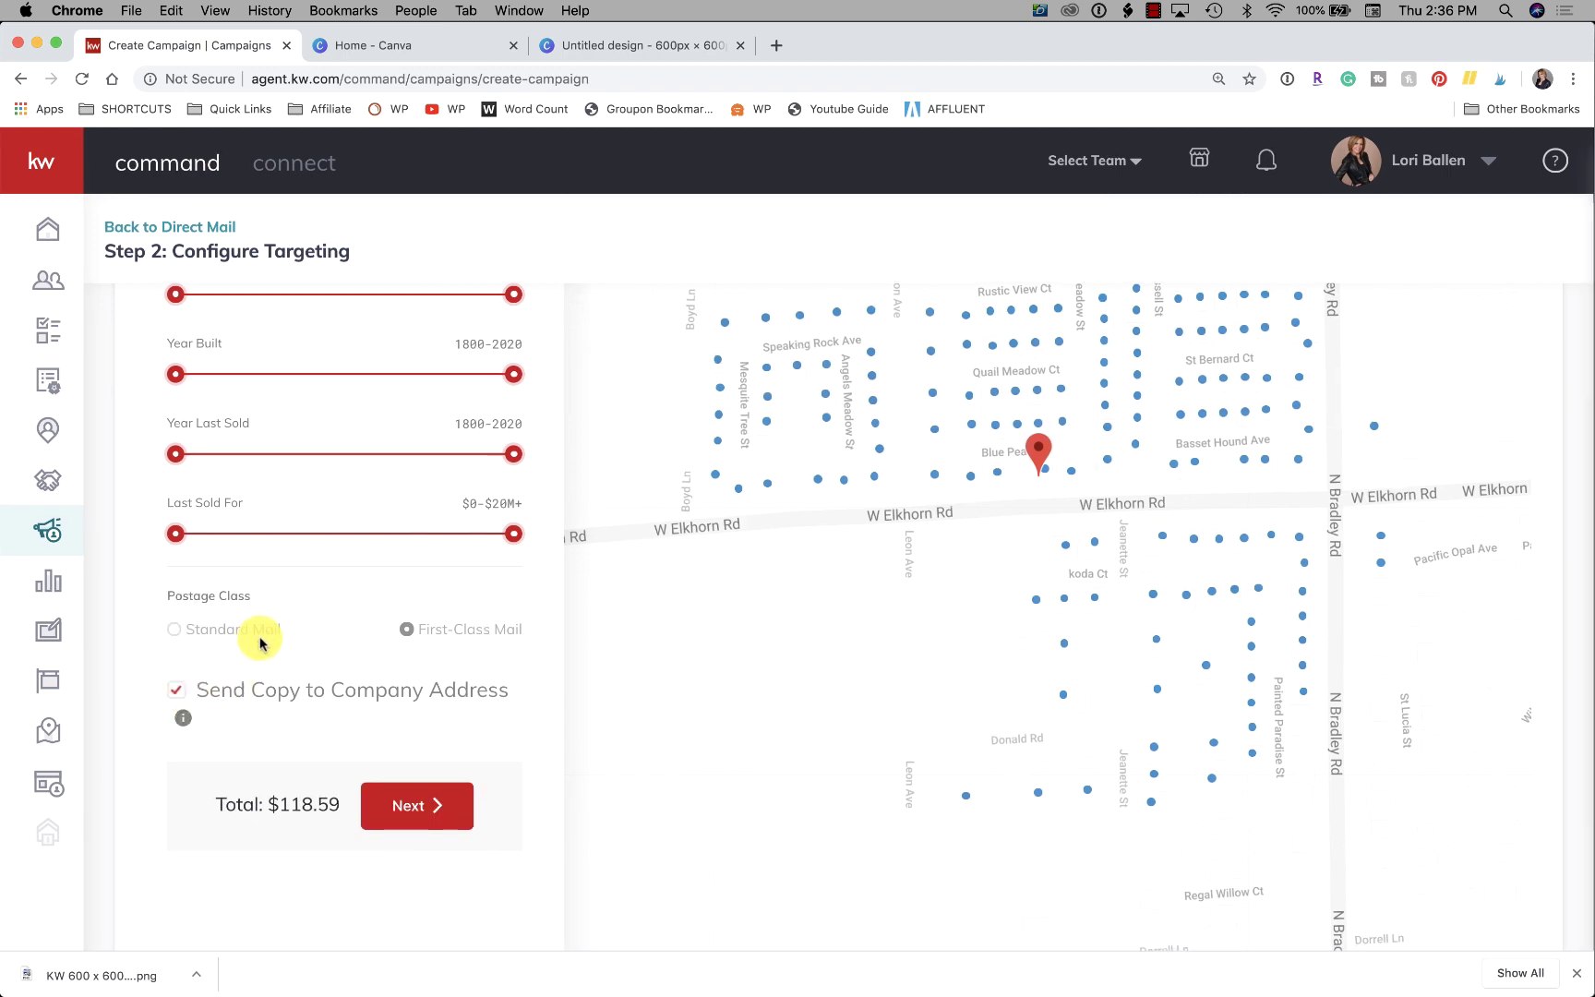
{"action": "scroll", "coordinate": [312, 648], "scroll_direction": "down", "scroll_amount": 2}
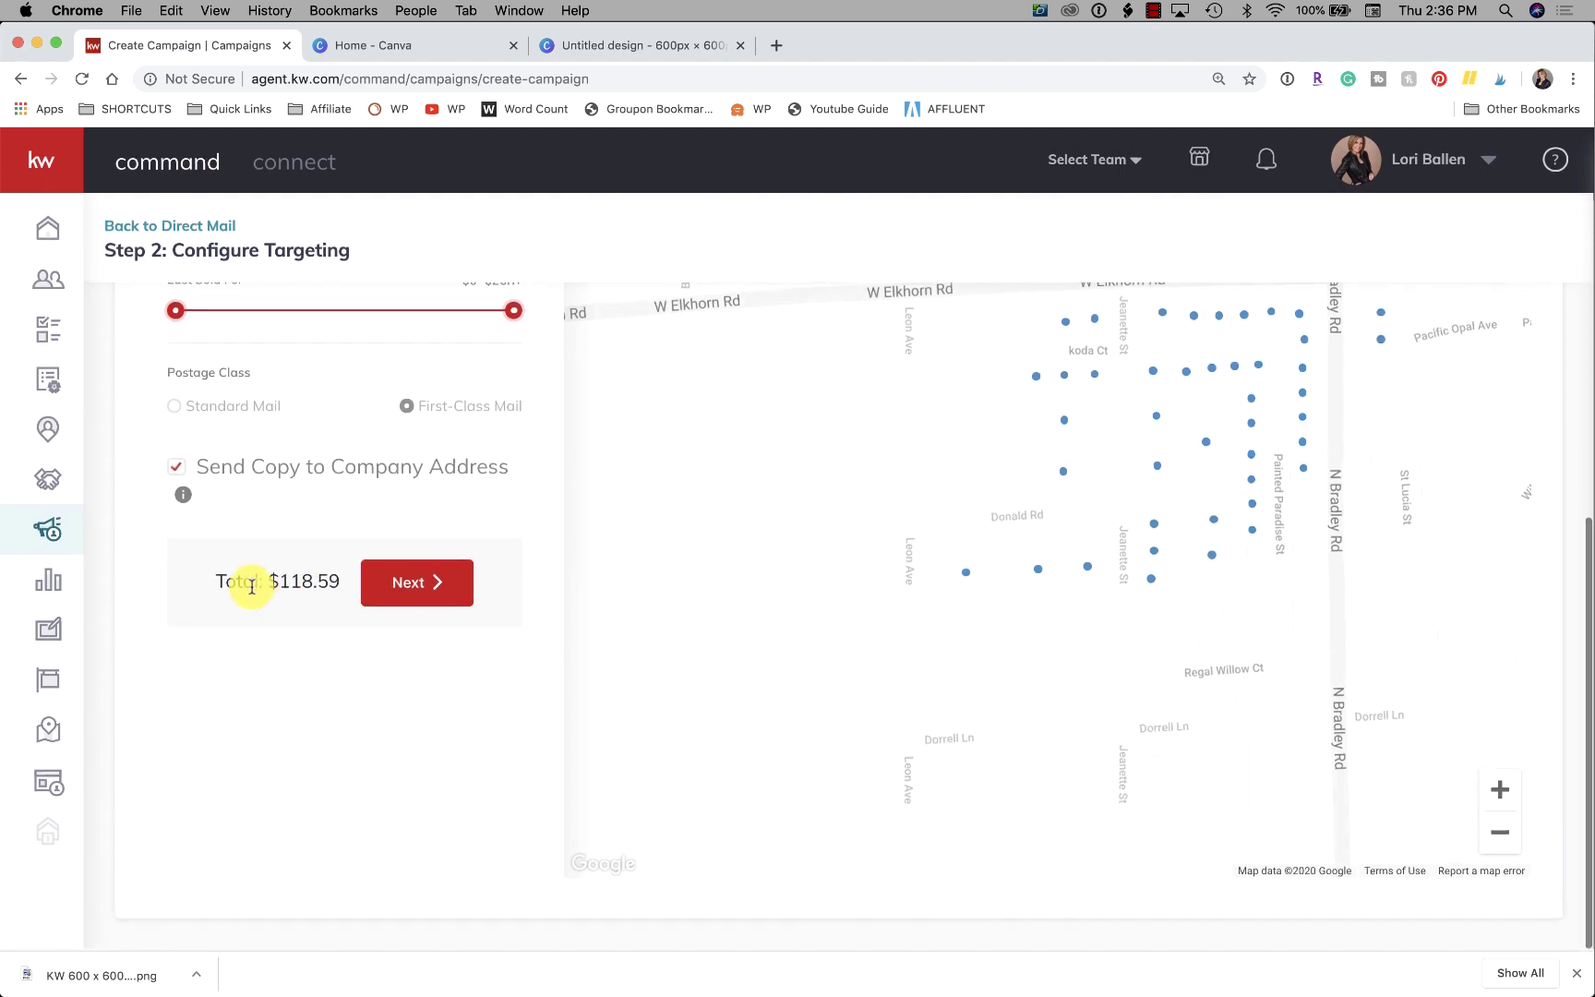
{"action": "scroll", "coordinate": [483, 593], "scroll_direction": "up", "scroll_amount": 5}
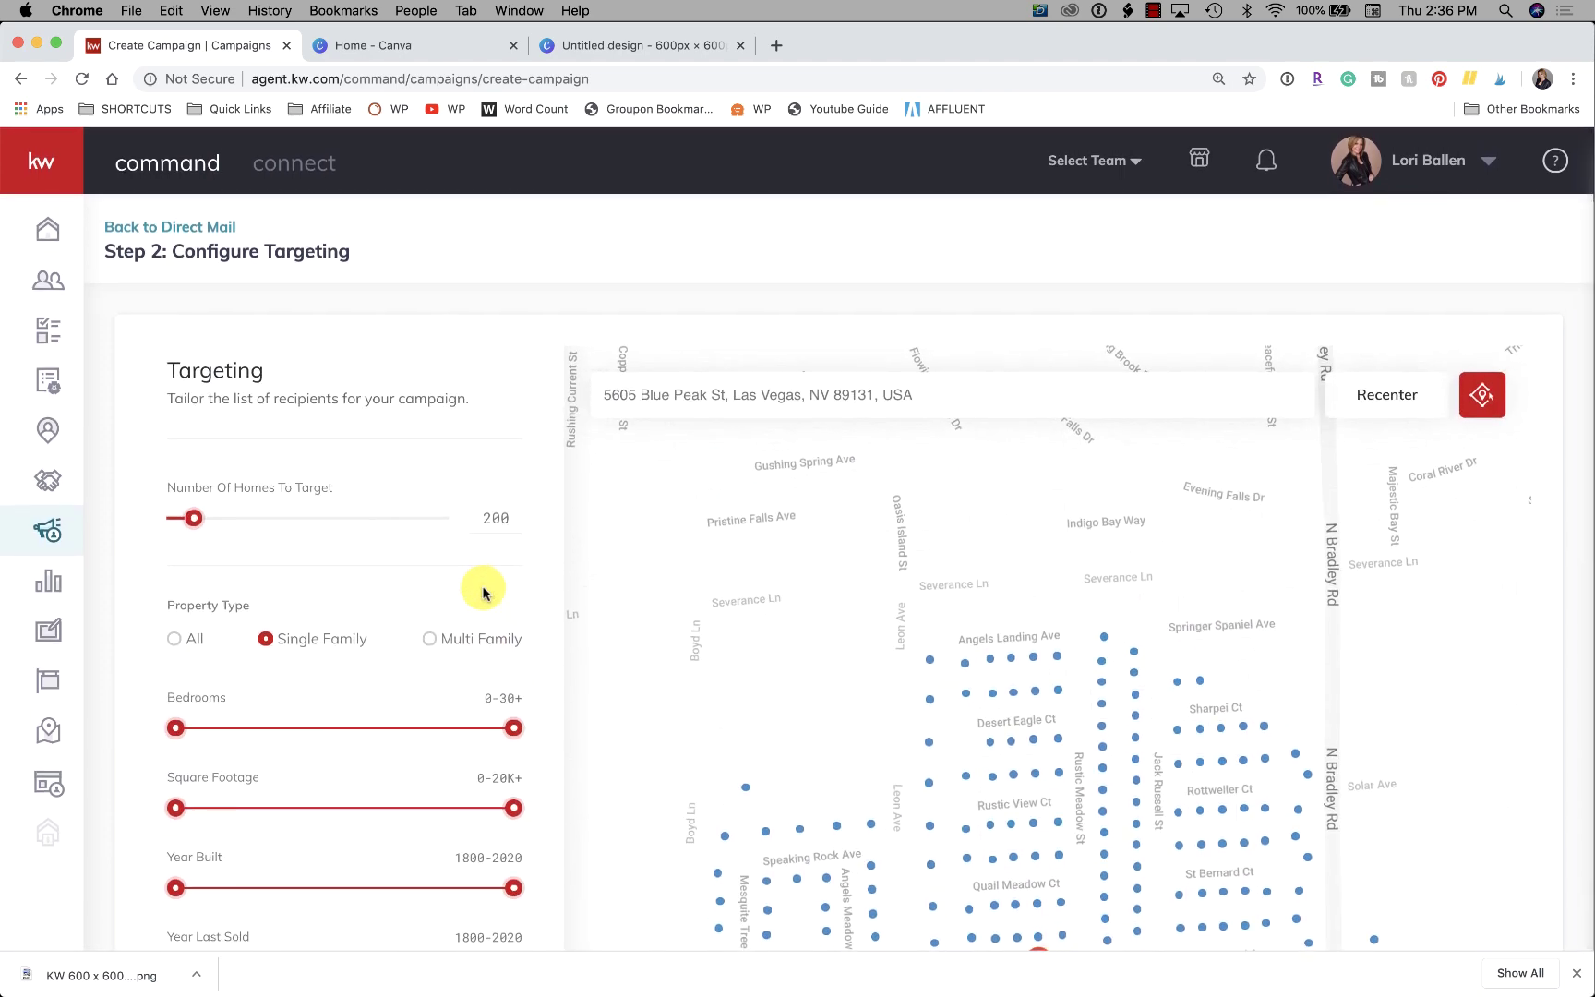
{"action": "scroll", "coordinate": [483, 593], "scroll_direction": "down", "scroll_amount": 5}
{"action": "scroll", "coordinate": [482, 588], "scroll_direction": "down", "scroll_amount": 2}
{"action": "scroll", "coordinate": [480, 598], "scroll_direction": "down", "scroll_amount": 2}
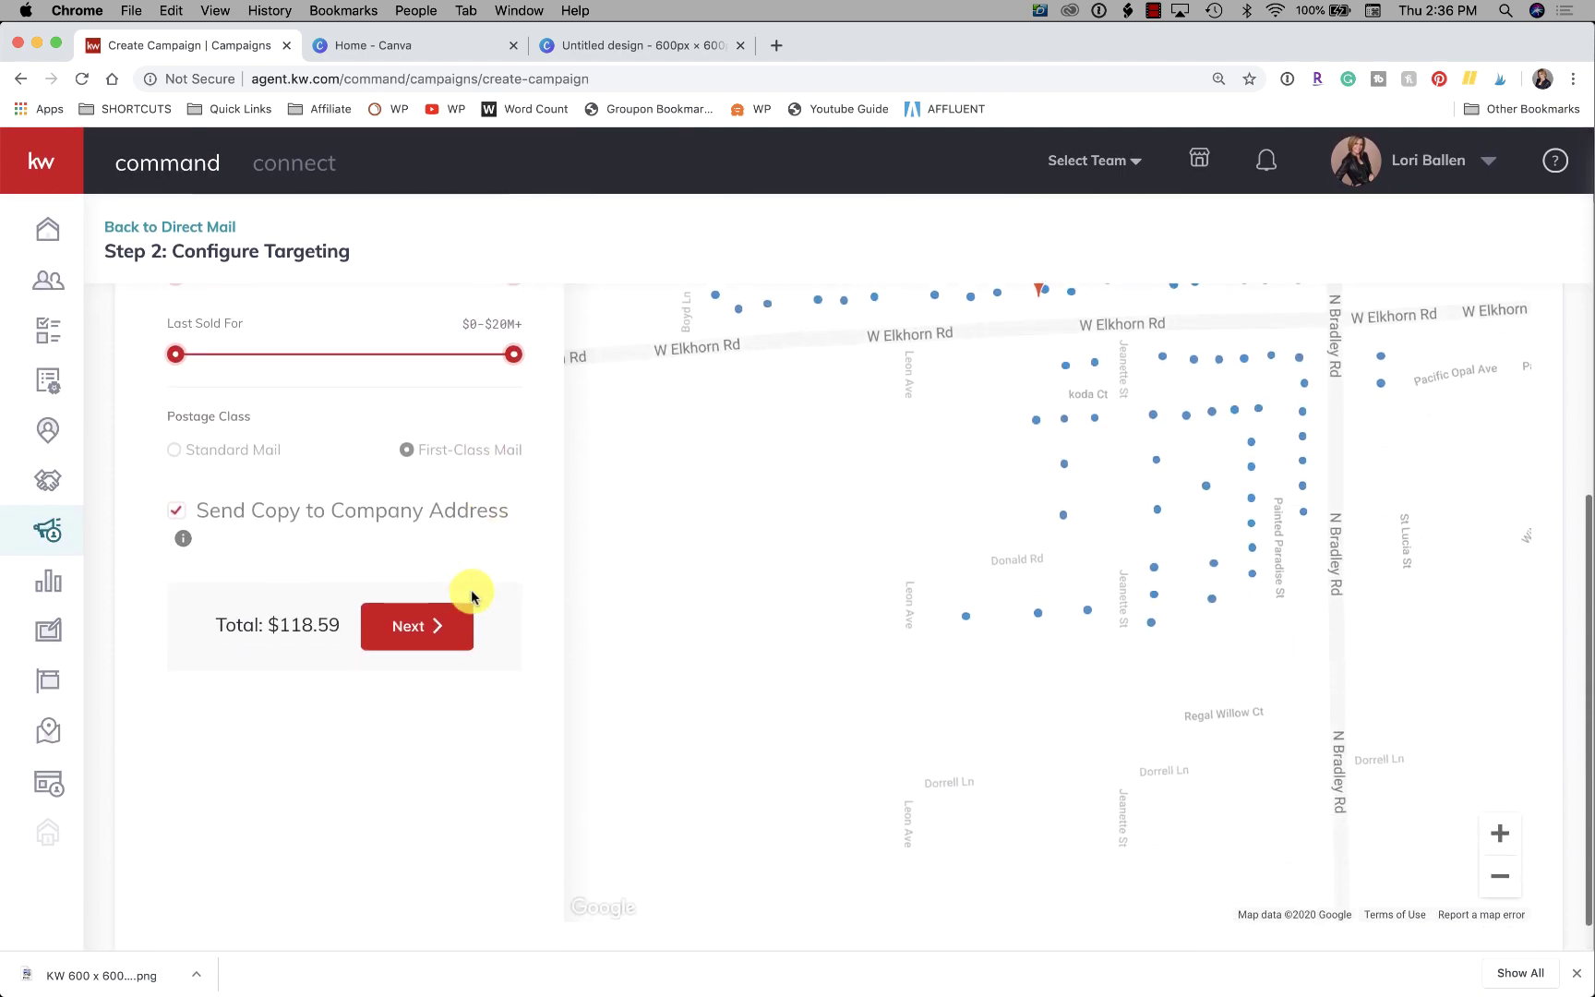
{"action": "left_click", "coordinate": [435, 639]}
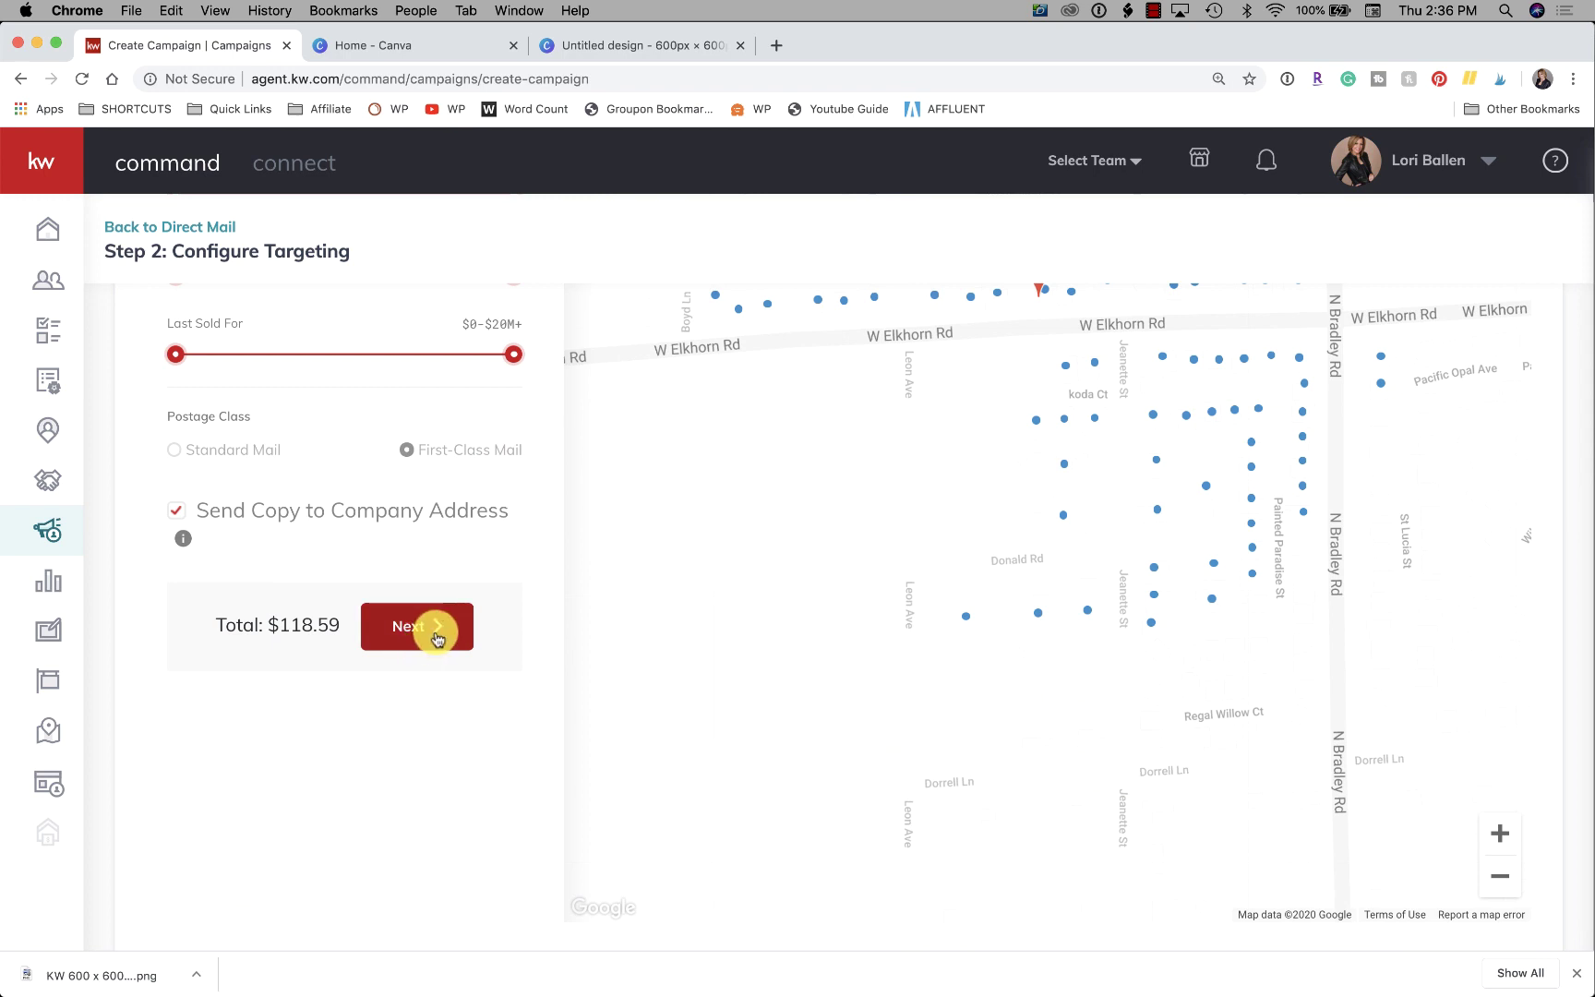
{"action": "scroll", "coordinate": [421, 719], "scroll_direction": "up", "scroll_amount": 2}
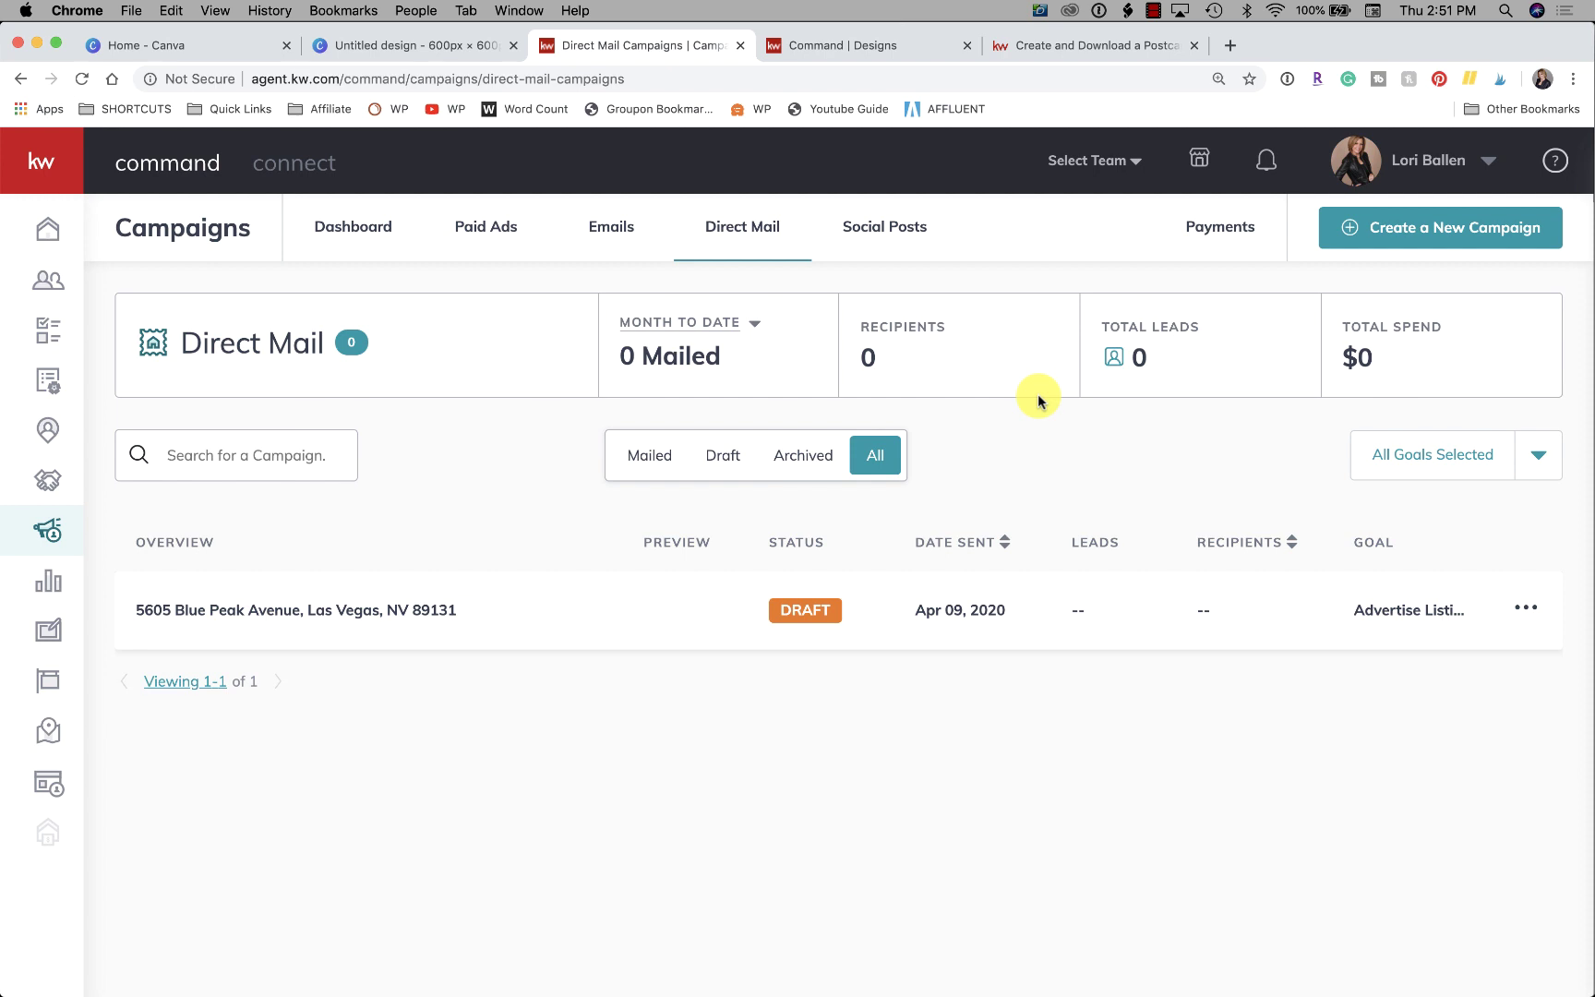
Open the 123 Spruce Road postcard design and preview its front and back pages.
{"action": "left_click", "coordinate": [864, 46]}
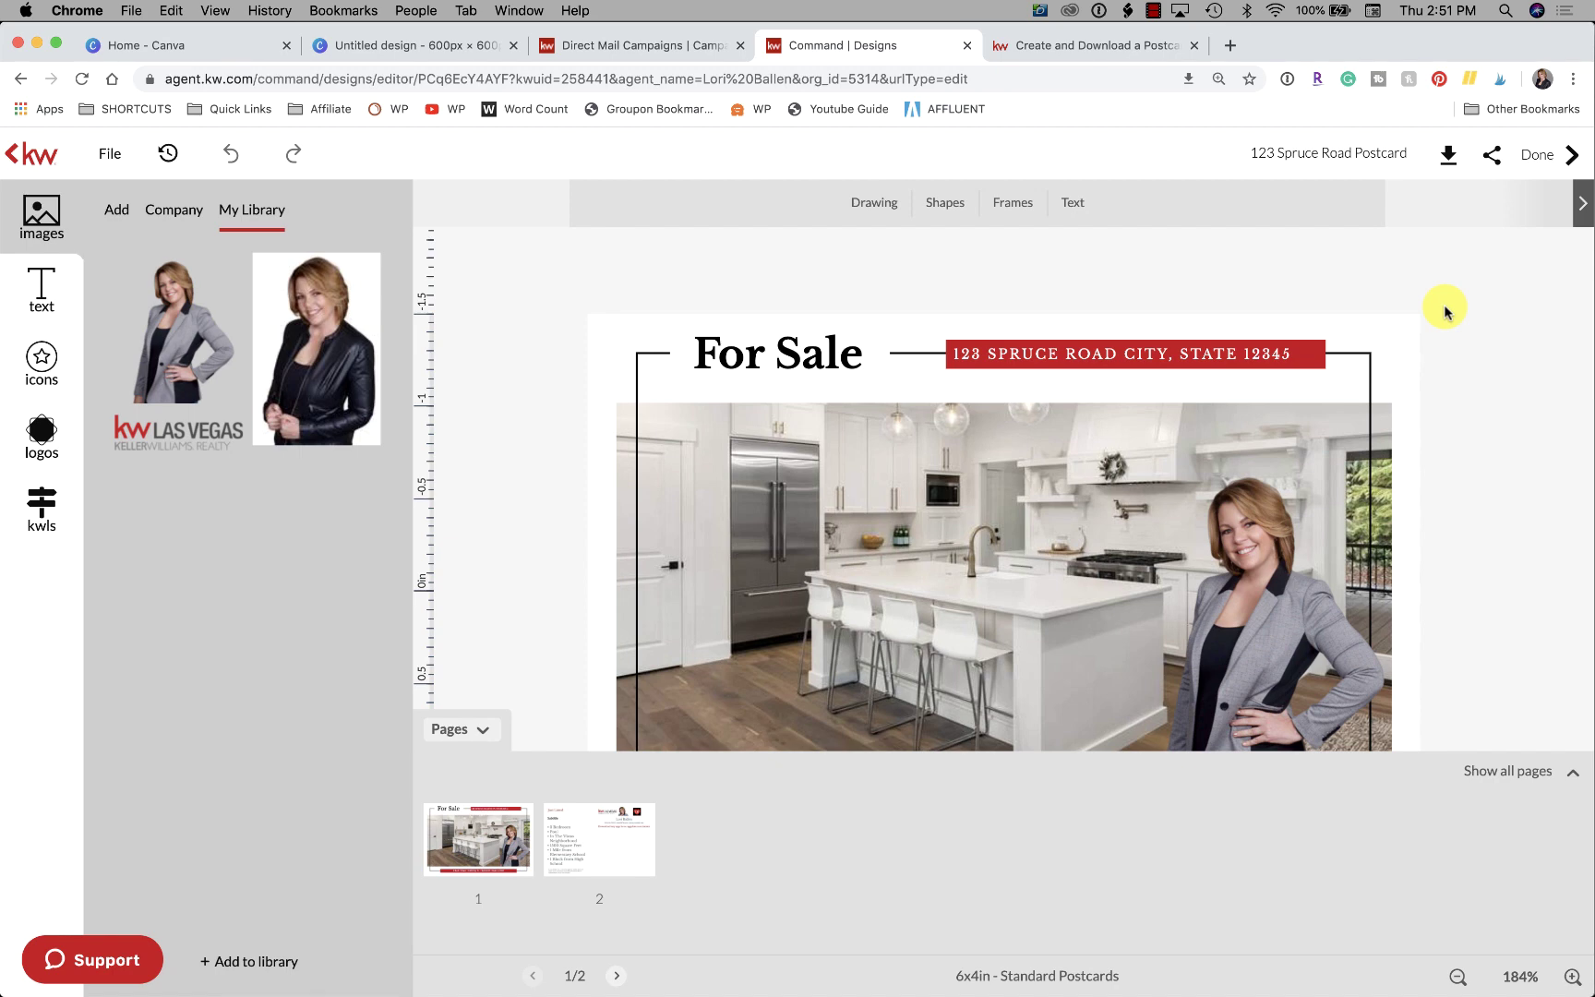
{"action": "left_click", "coordinate": [485, 855]}
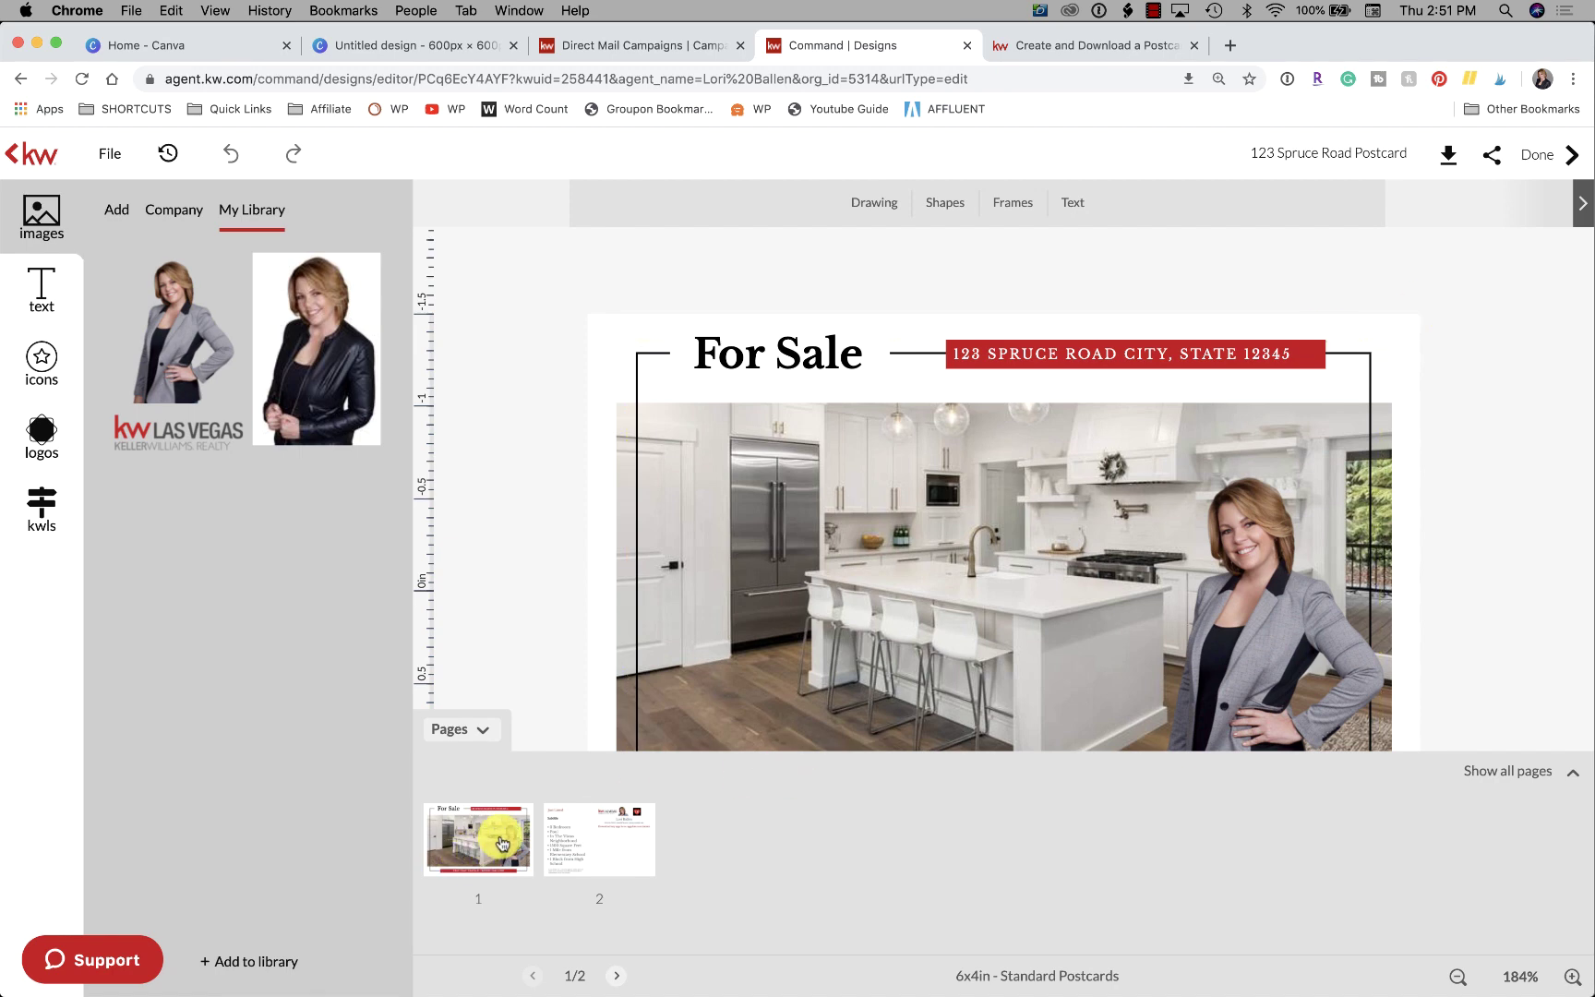
{"action": "left_click", "coordinate": [645, 850]}
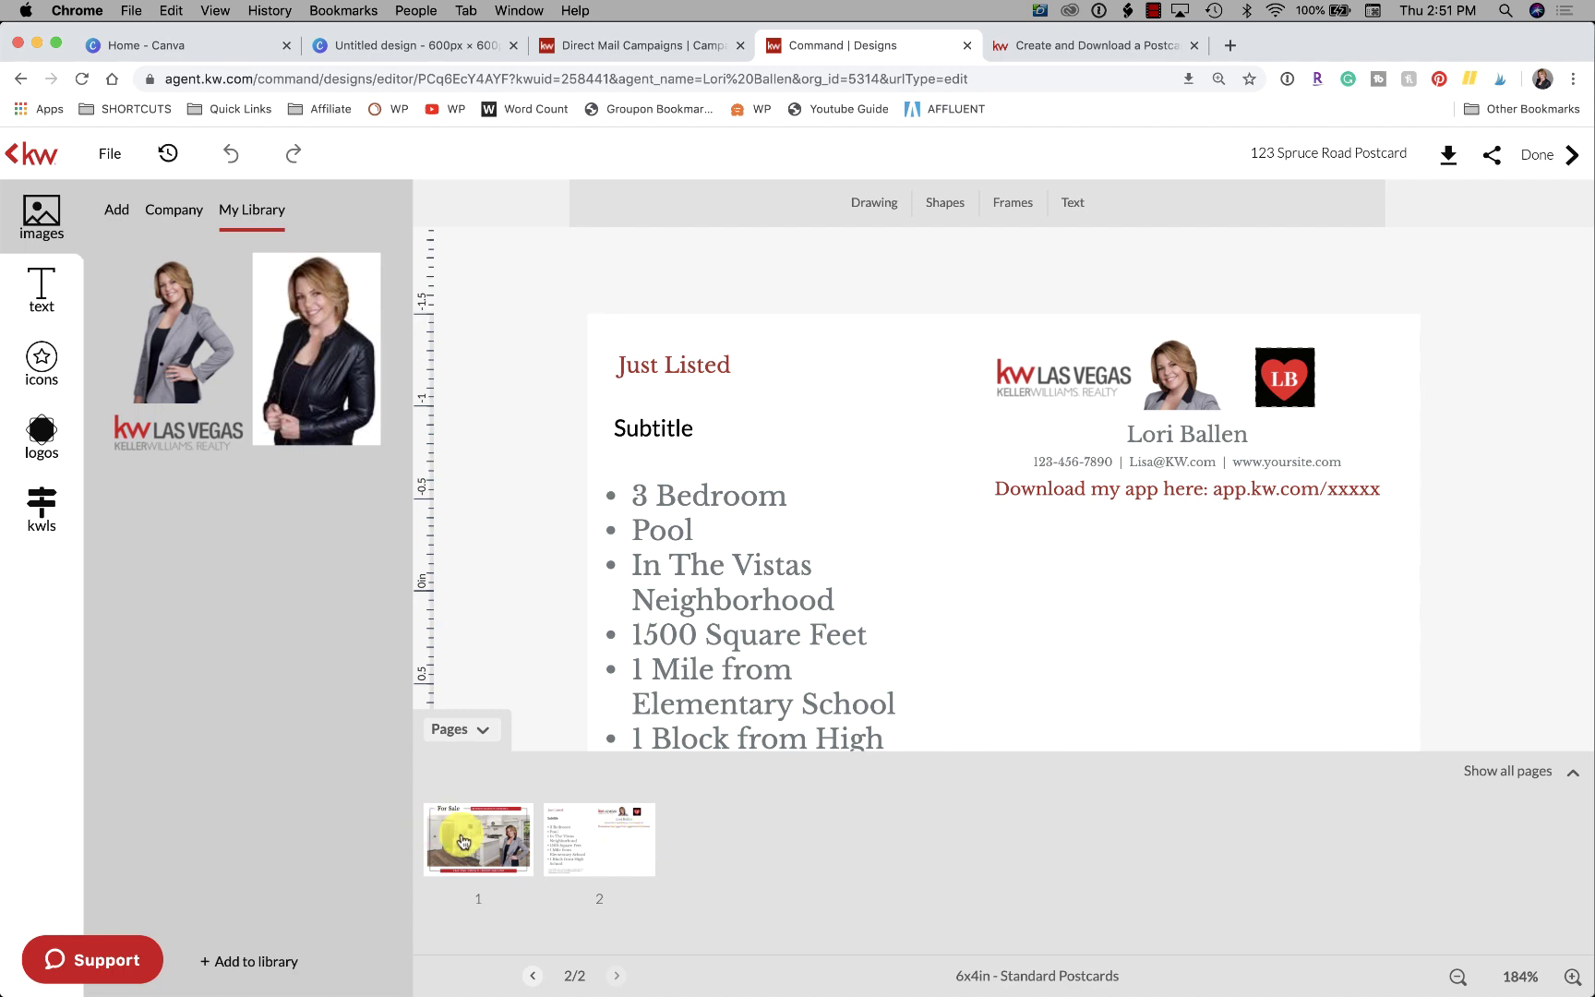
{"action": "left_click", "coordinate": [463, 842]}
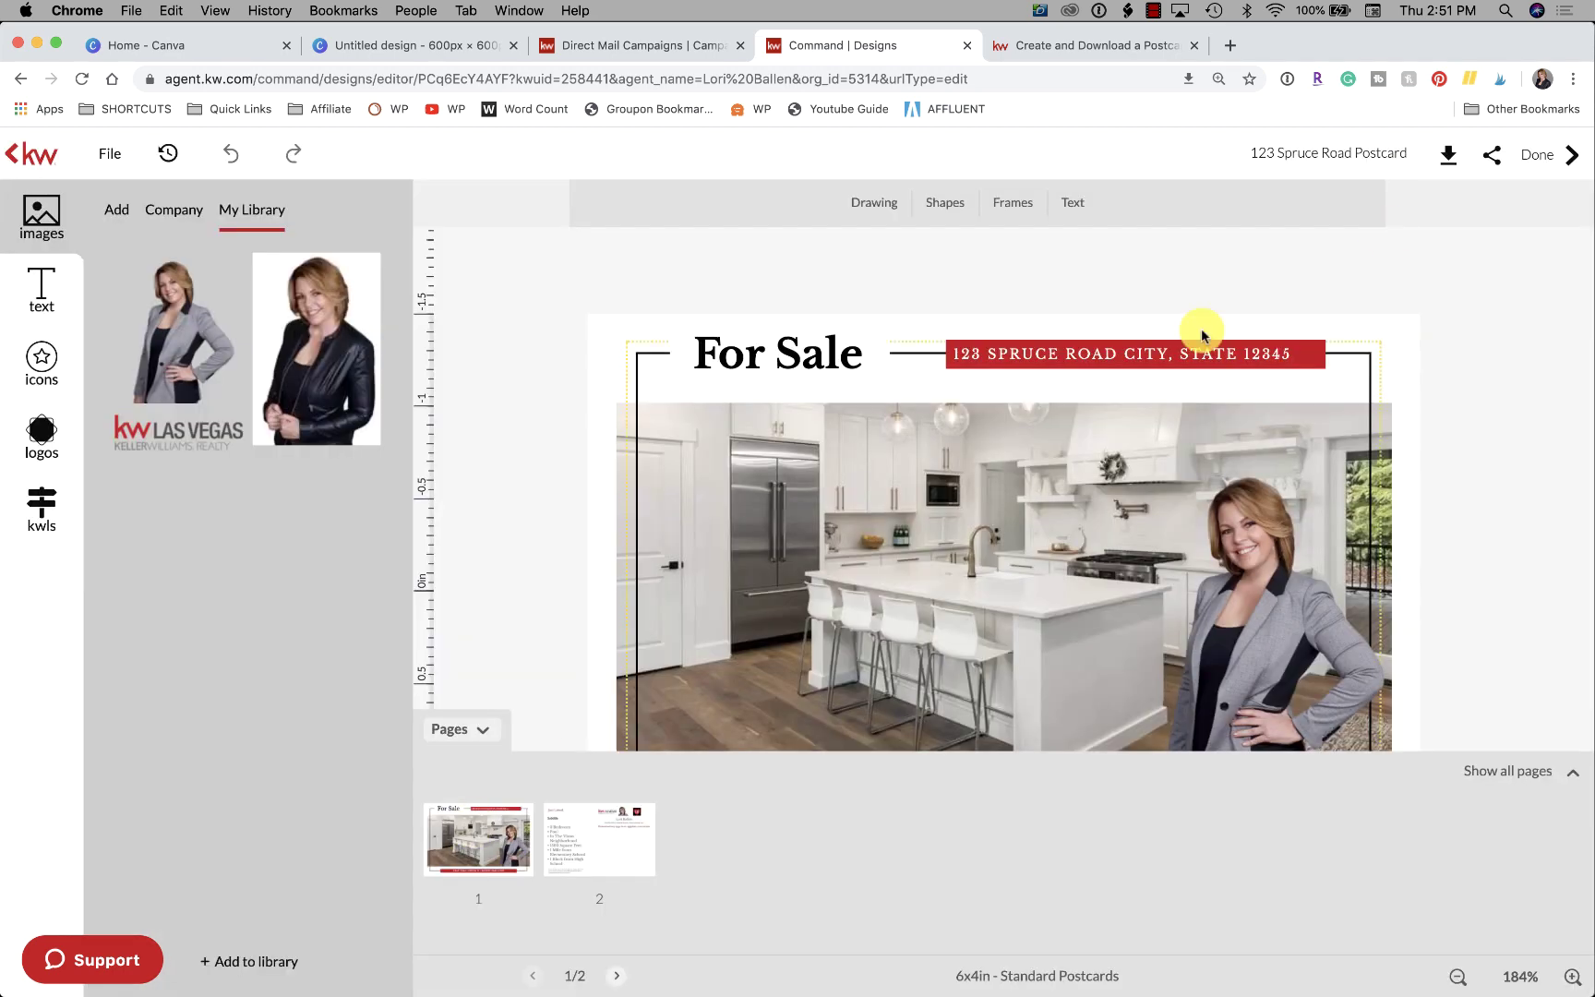
Download the front page as a high-resolution PDF named Front.pdf.
{"action": "left_click", "coordinate": [1427, 165]}
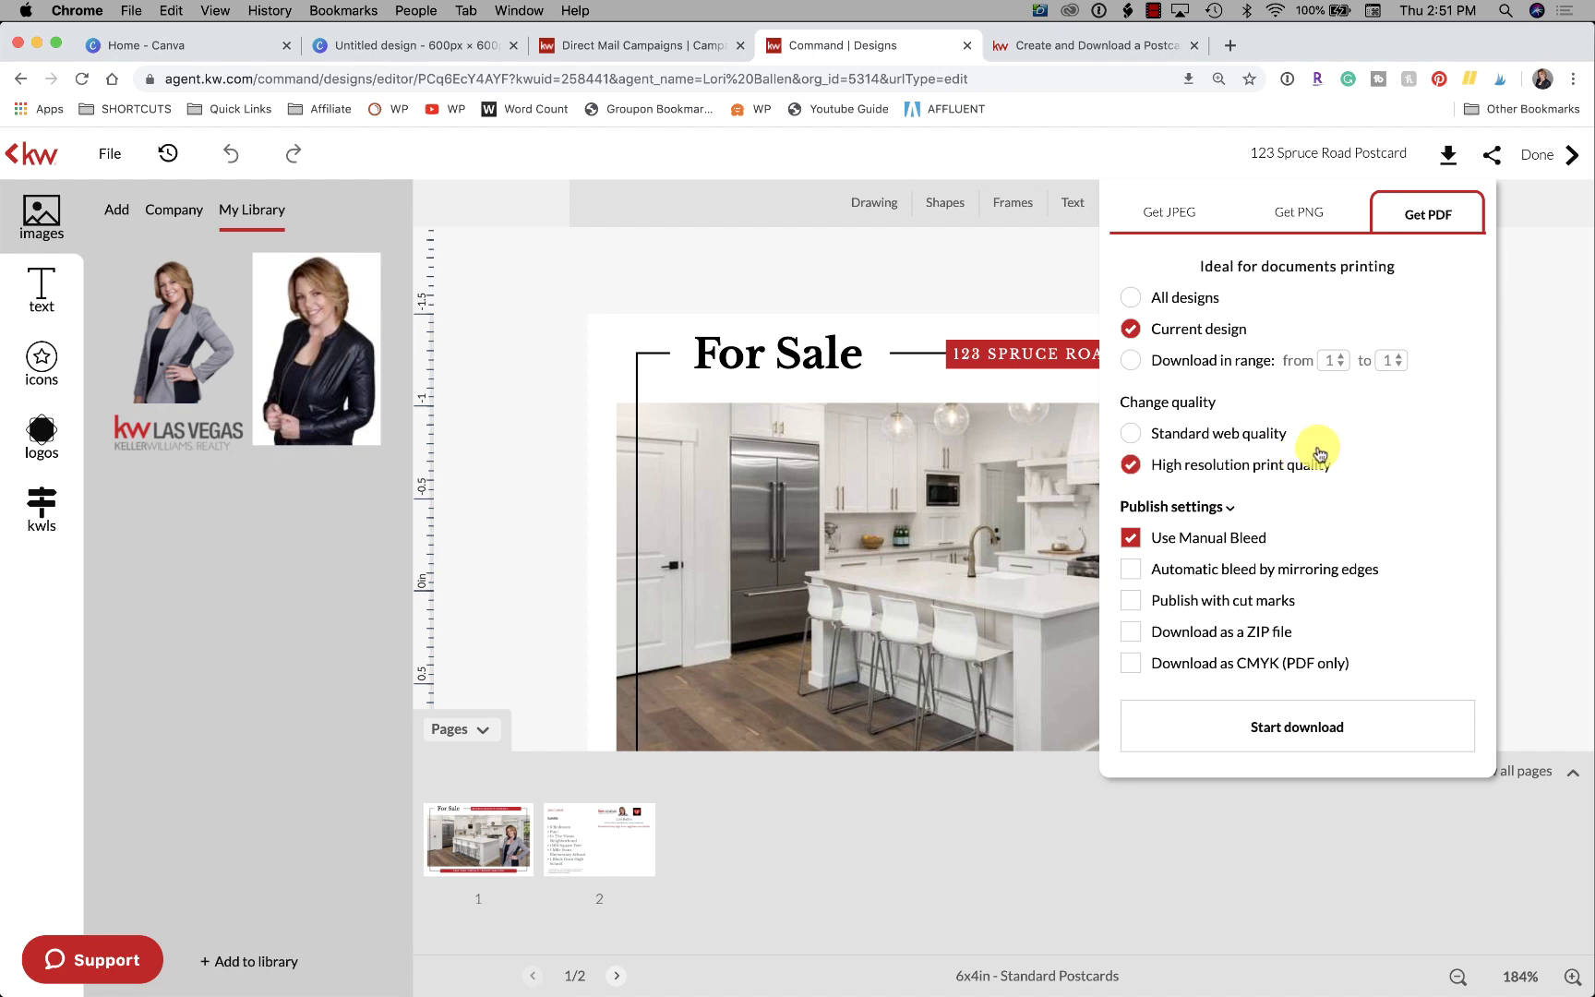
{"action": "left_click", "coordinate": [1304, 729]}
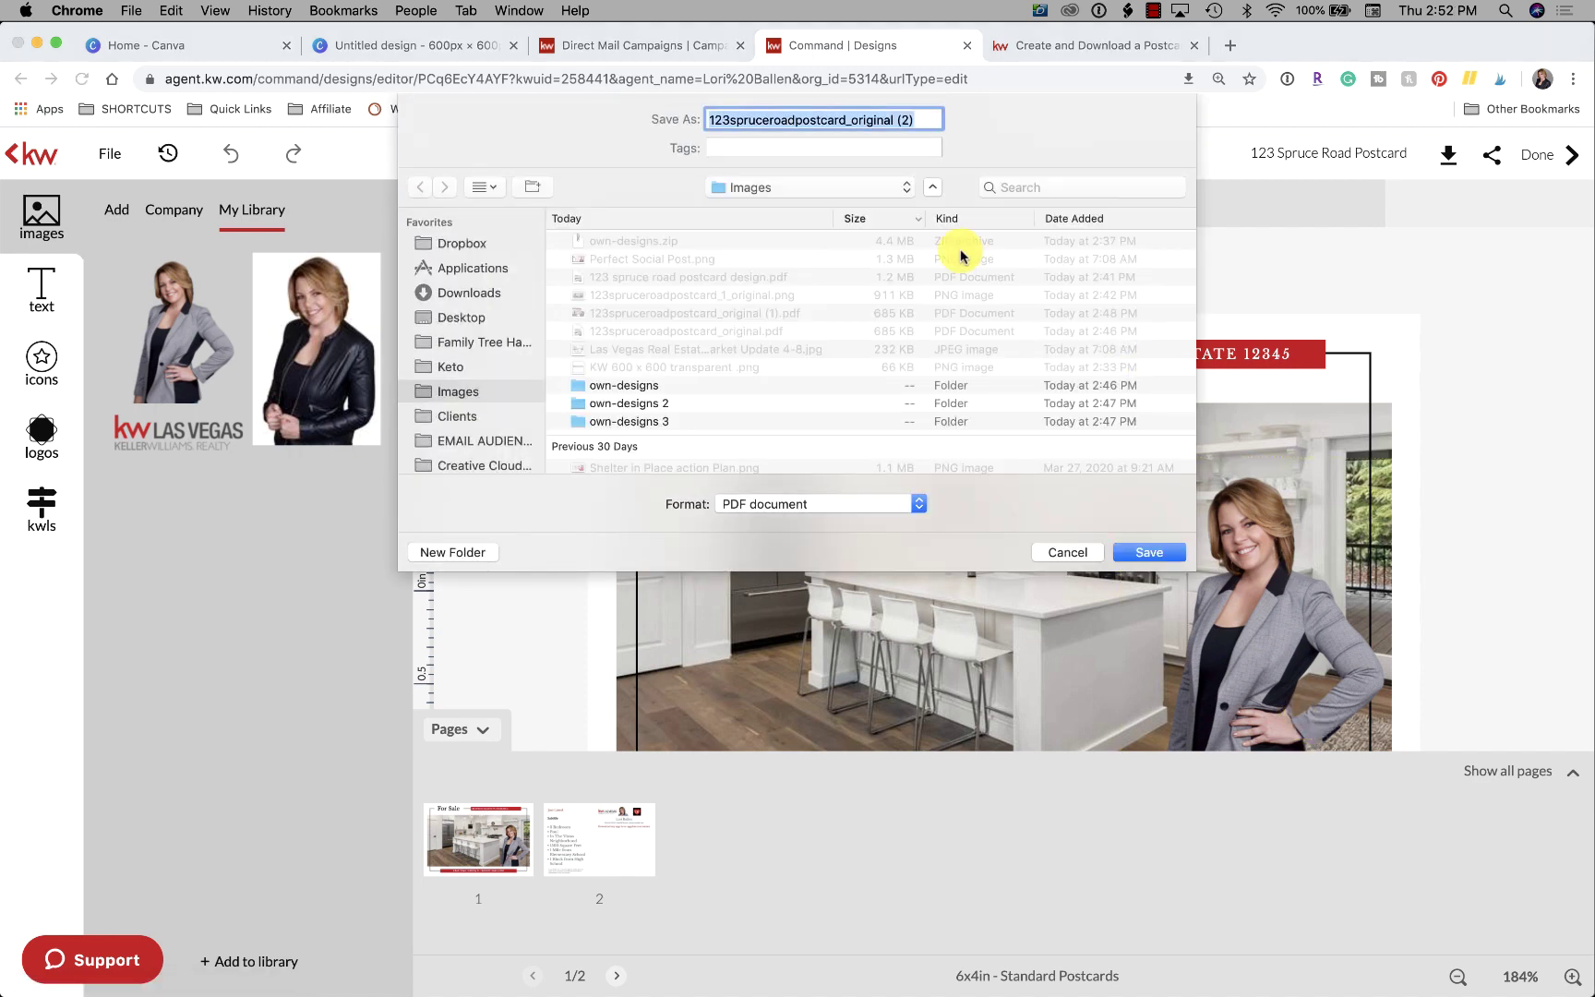
{"action": "type", "text": "Front"}
{"action": "key", "text": "Return"}
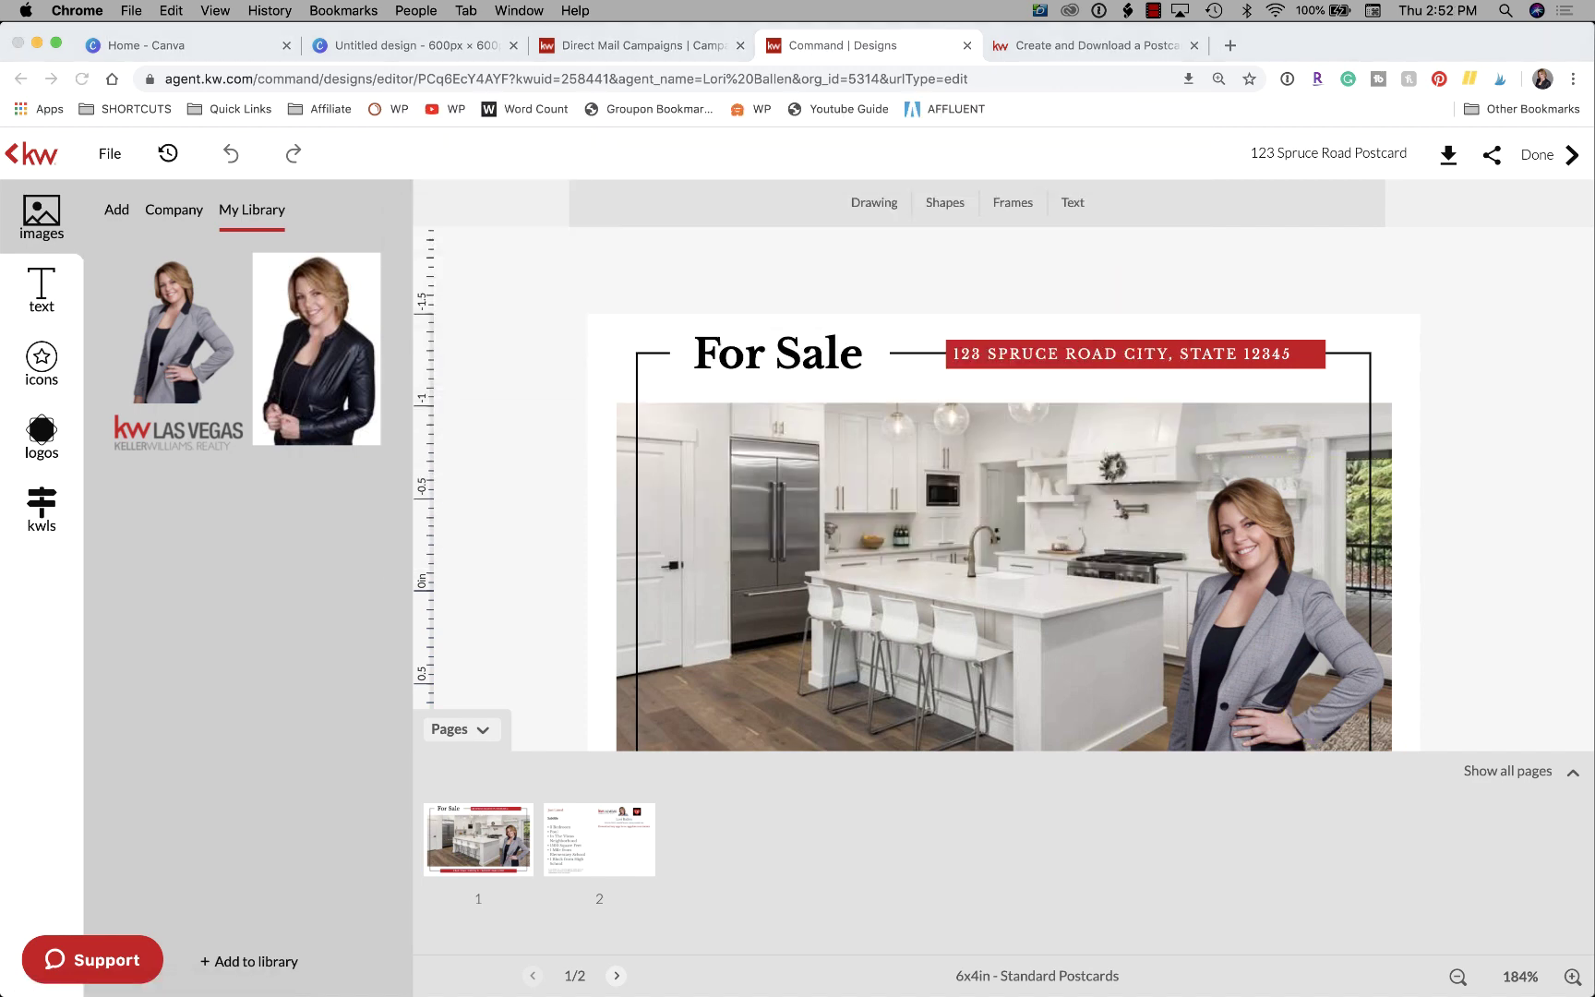
Move the 123 Spruce Road design to its back page.
{"action": "left_click", "coordinate": [1412, 164]}
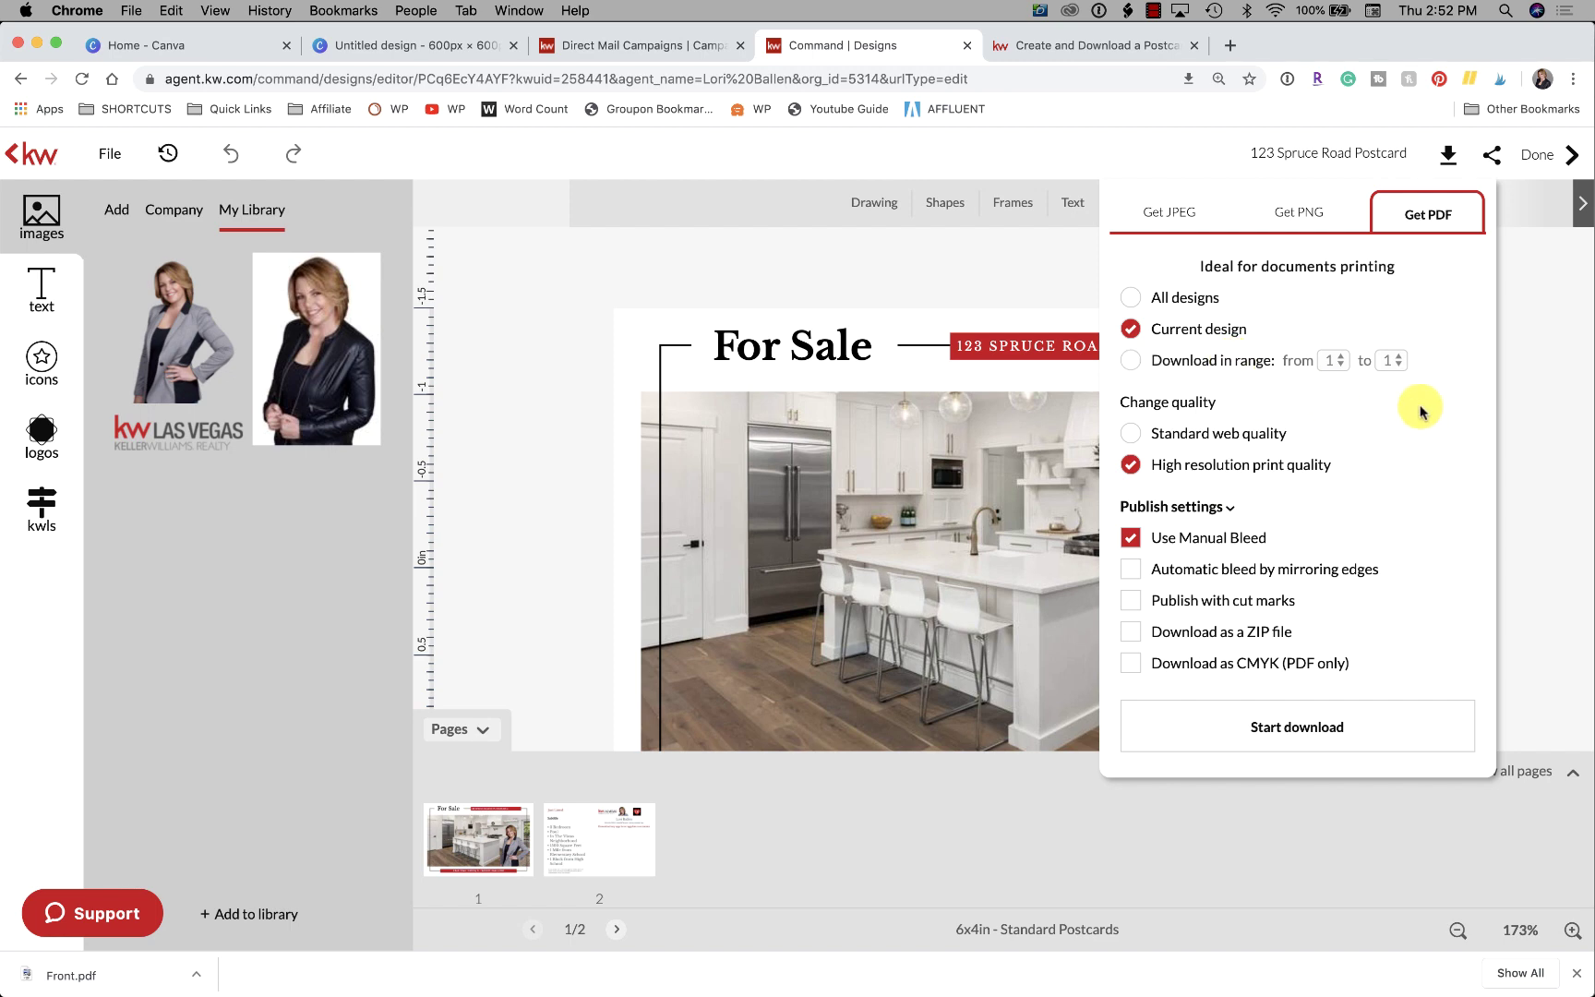
{"action": "left_click", "coordinate": [1577, 482]}
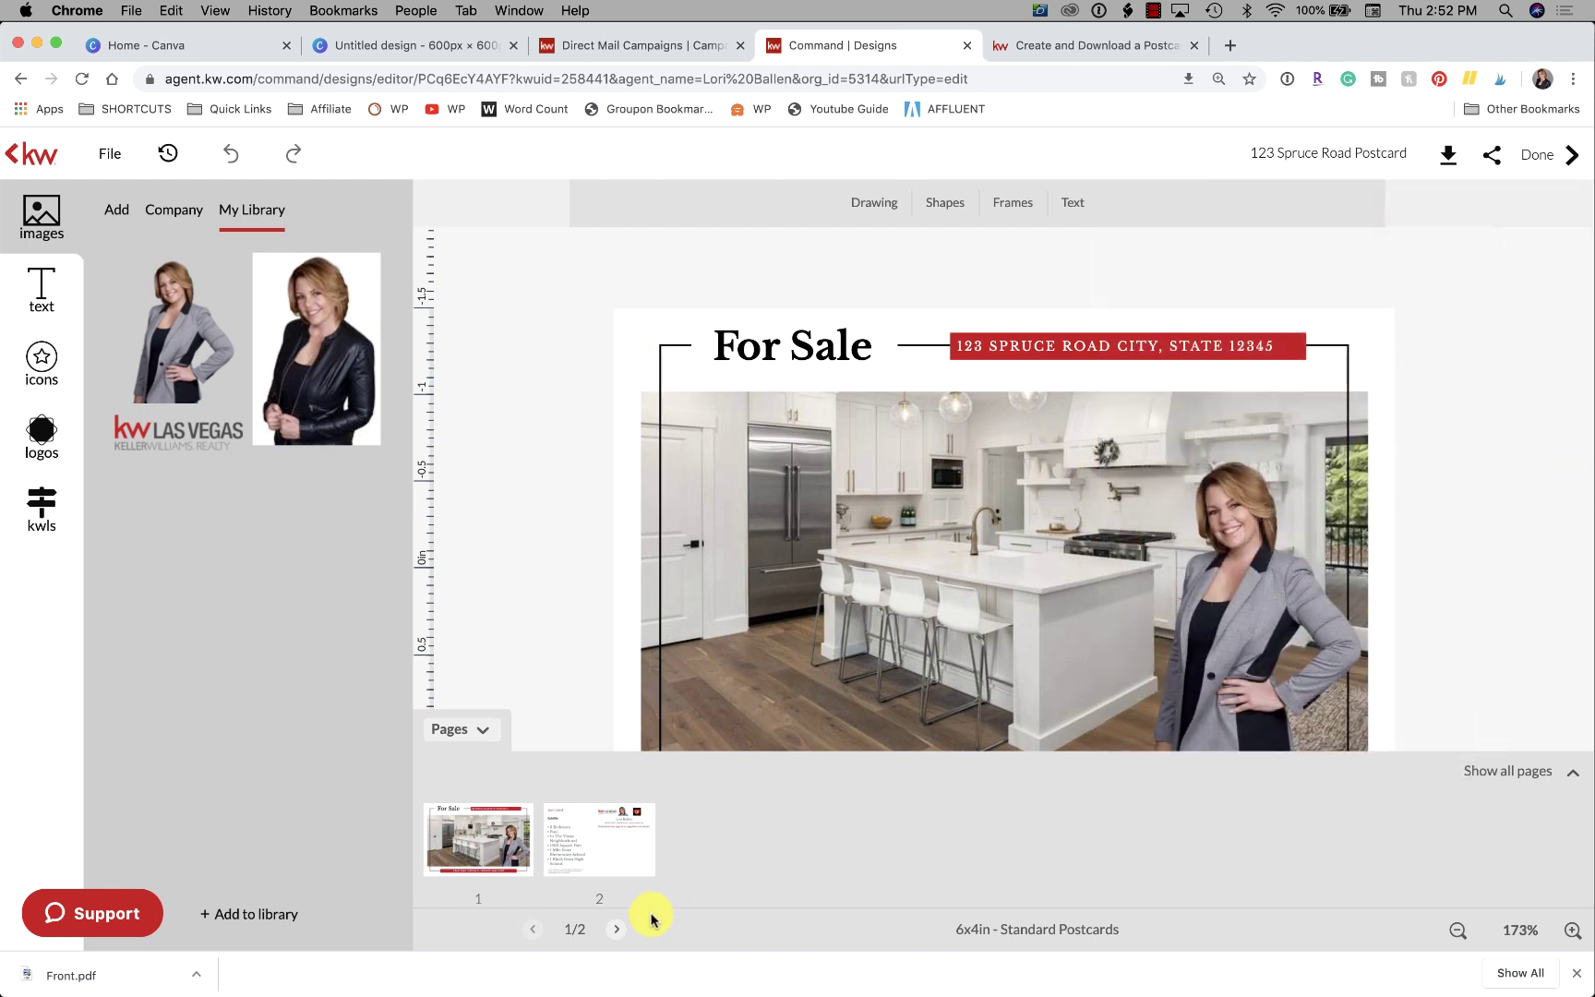
{"action": "left_click", "coordinate": [608, 857]}
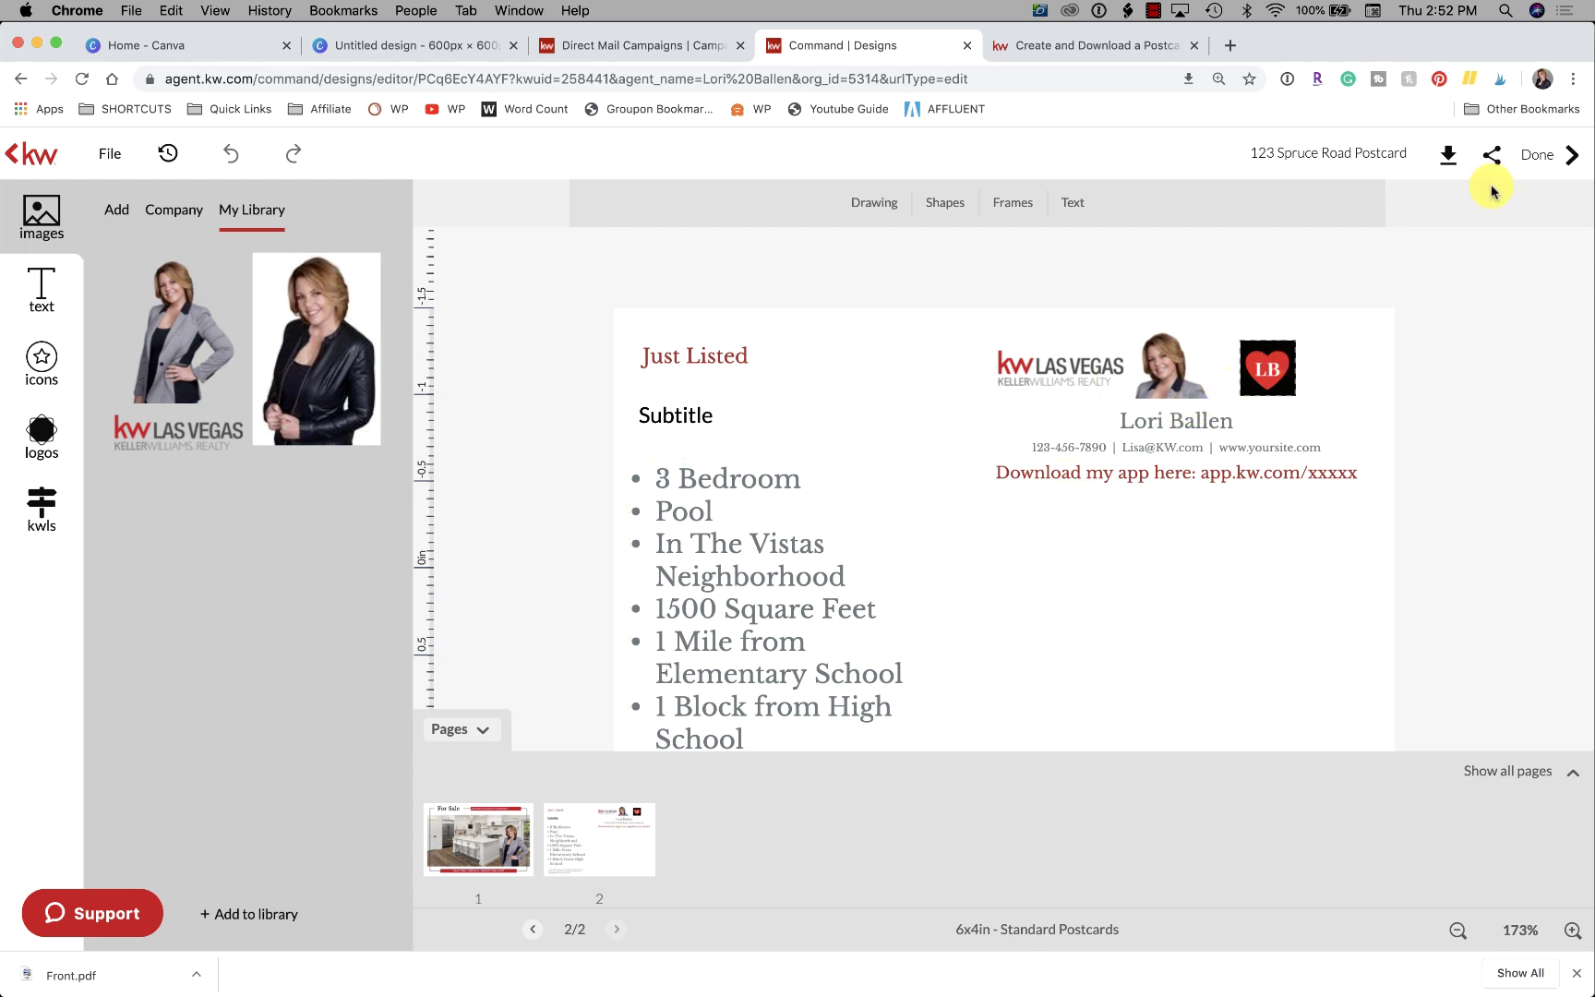
Download the back page as a PDF named Back.pdf.
{"action": "left_click", "coordinate": [1443, 160]}
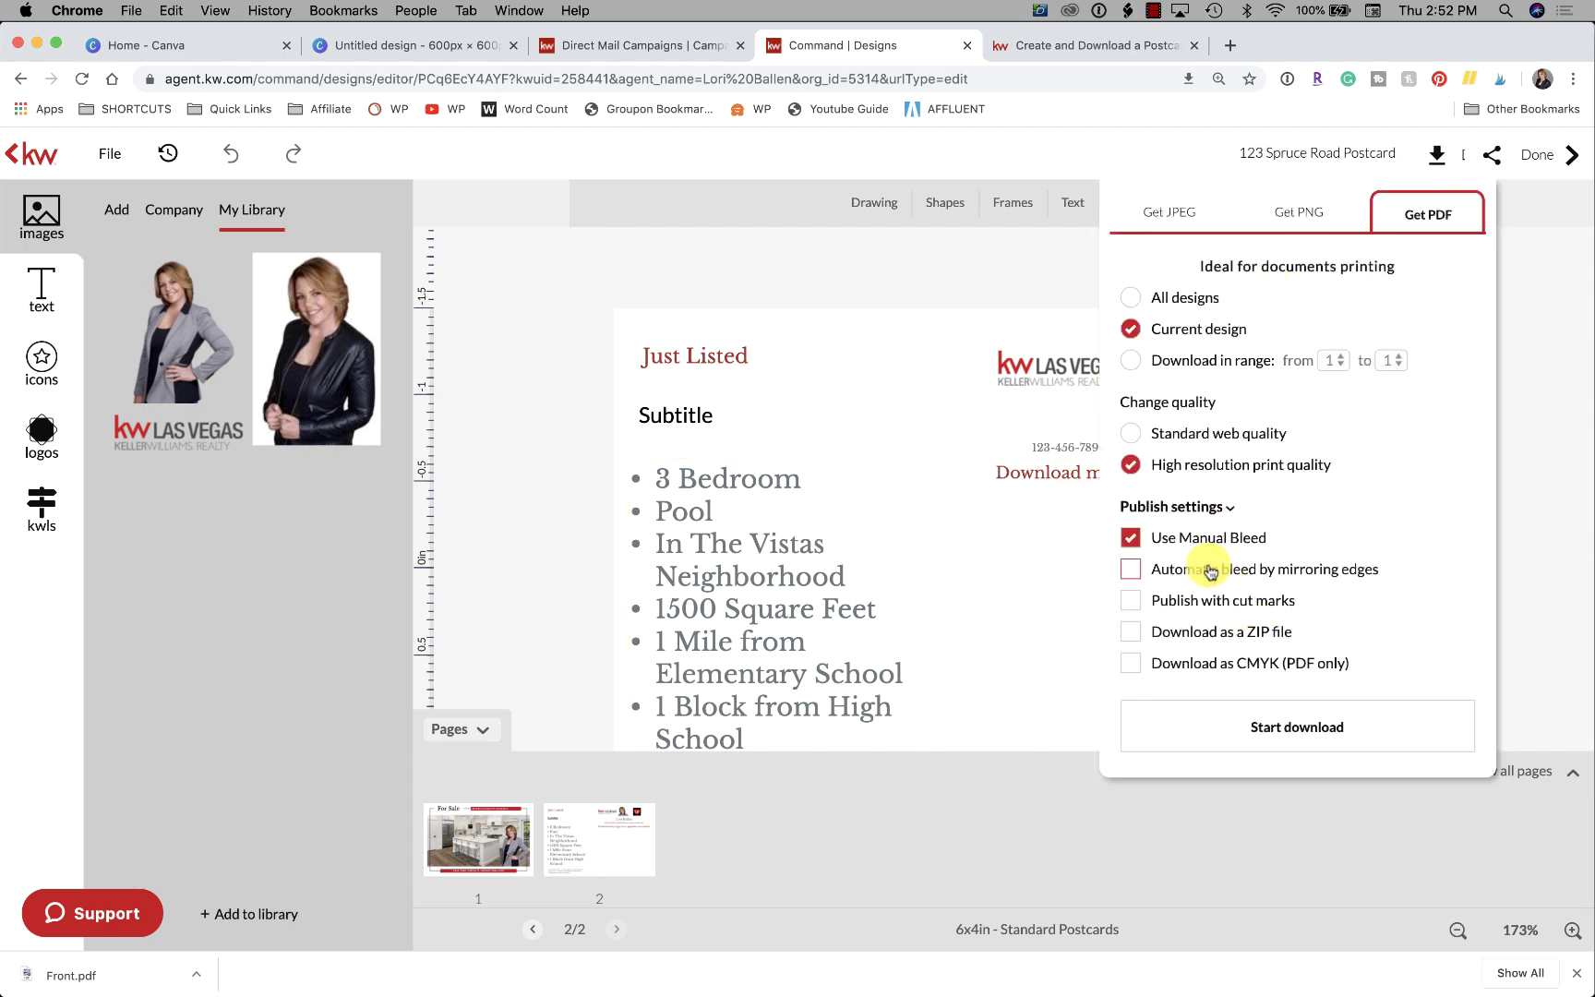
{"action": "left_click", "coordinate": [1312, 705]}
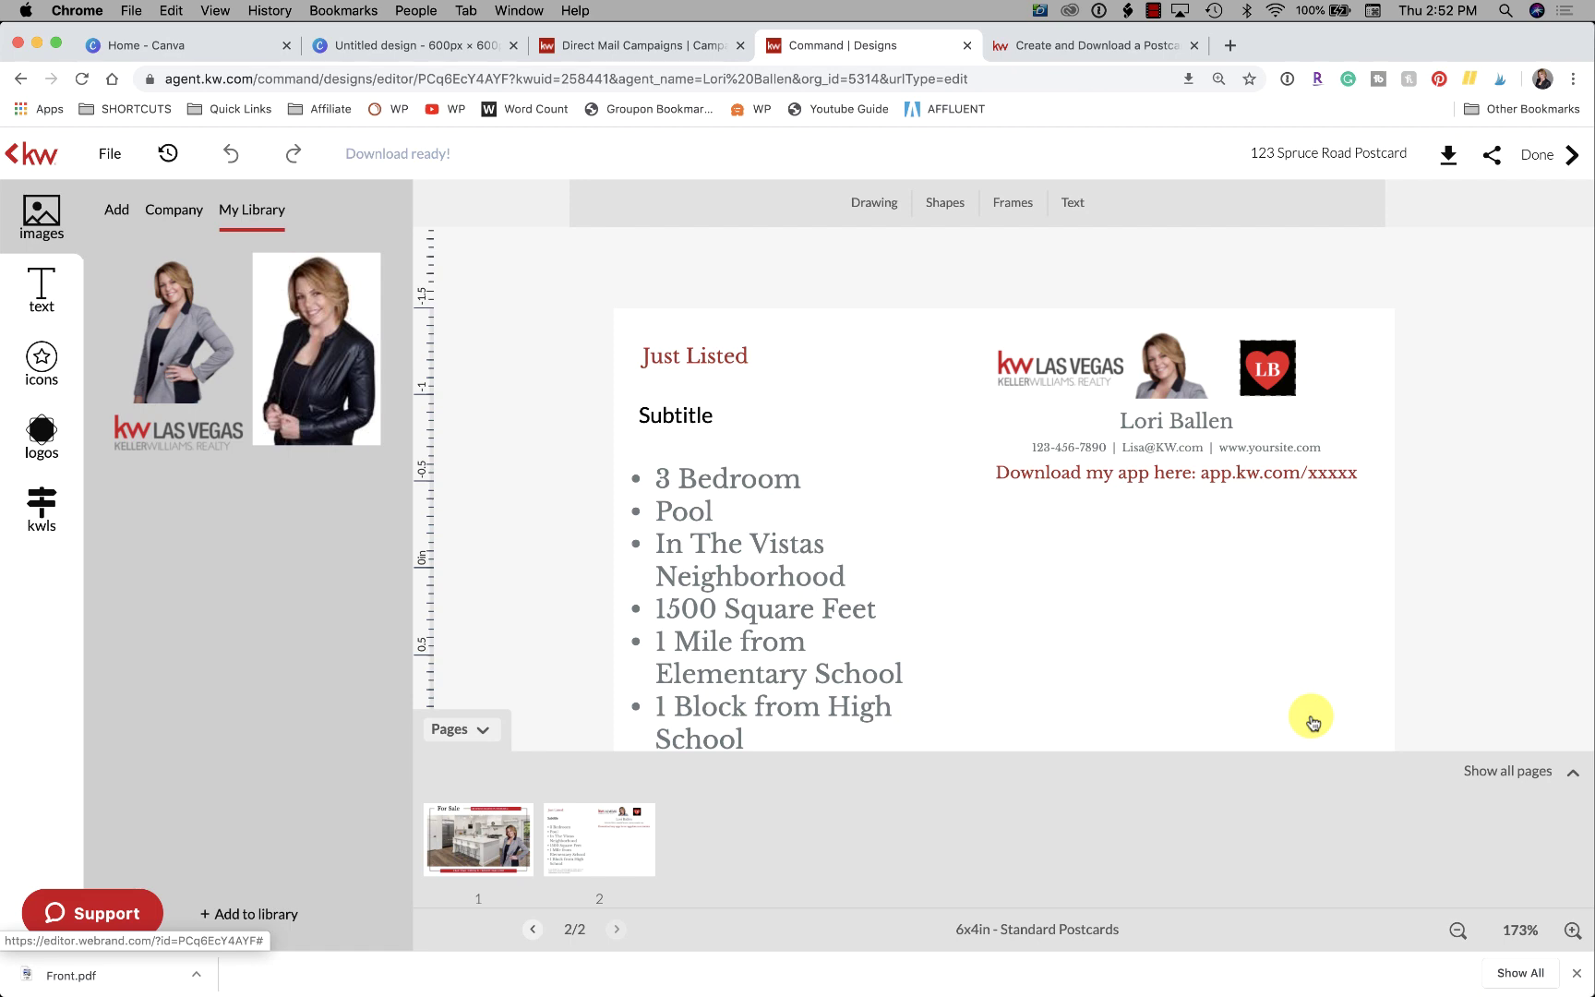
{"action": "type", "text": "Back"}
{"action": "key", "text": "Return"}
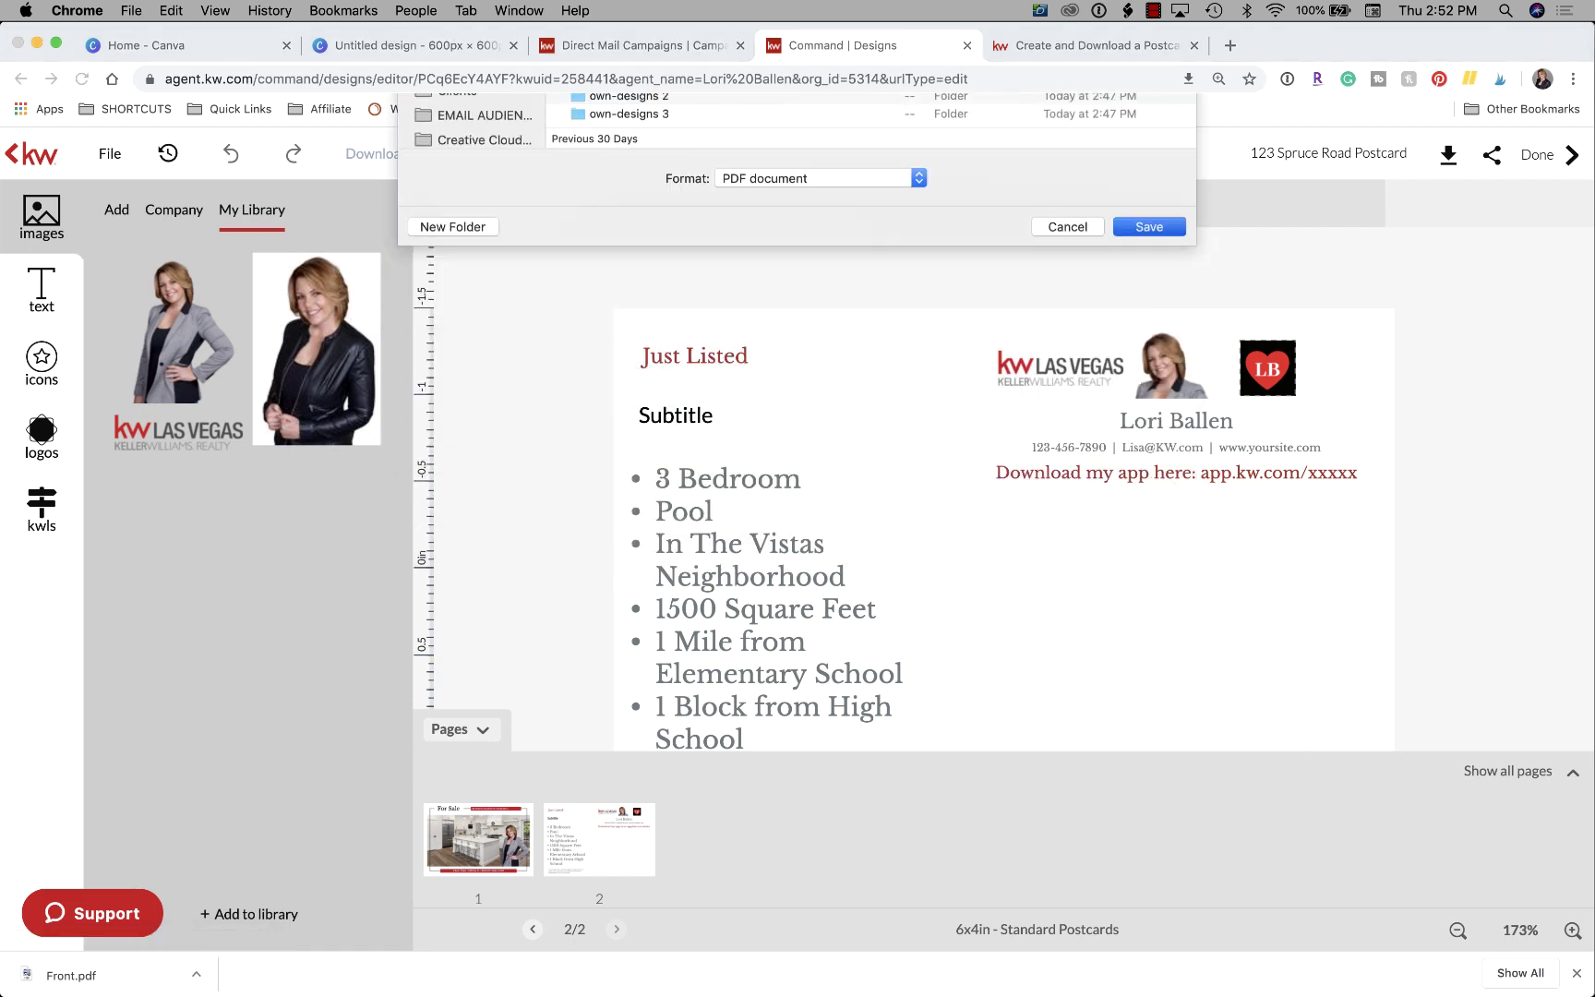
Go through the open browser tabs to the Direct Mail Campaigns page.
{"action": "left_click", "coordinate": [1049, 52]}
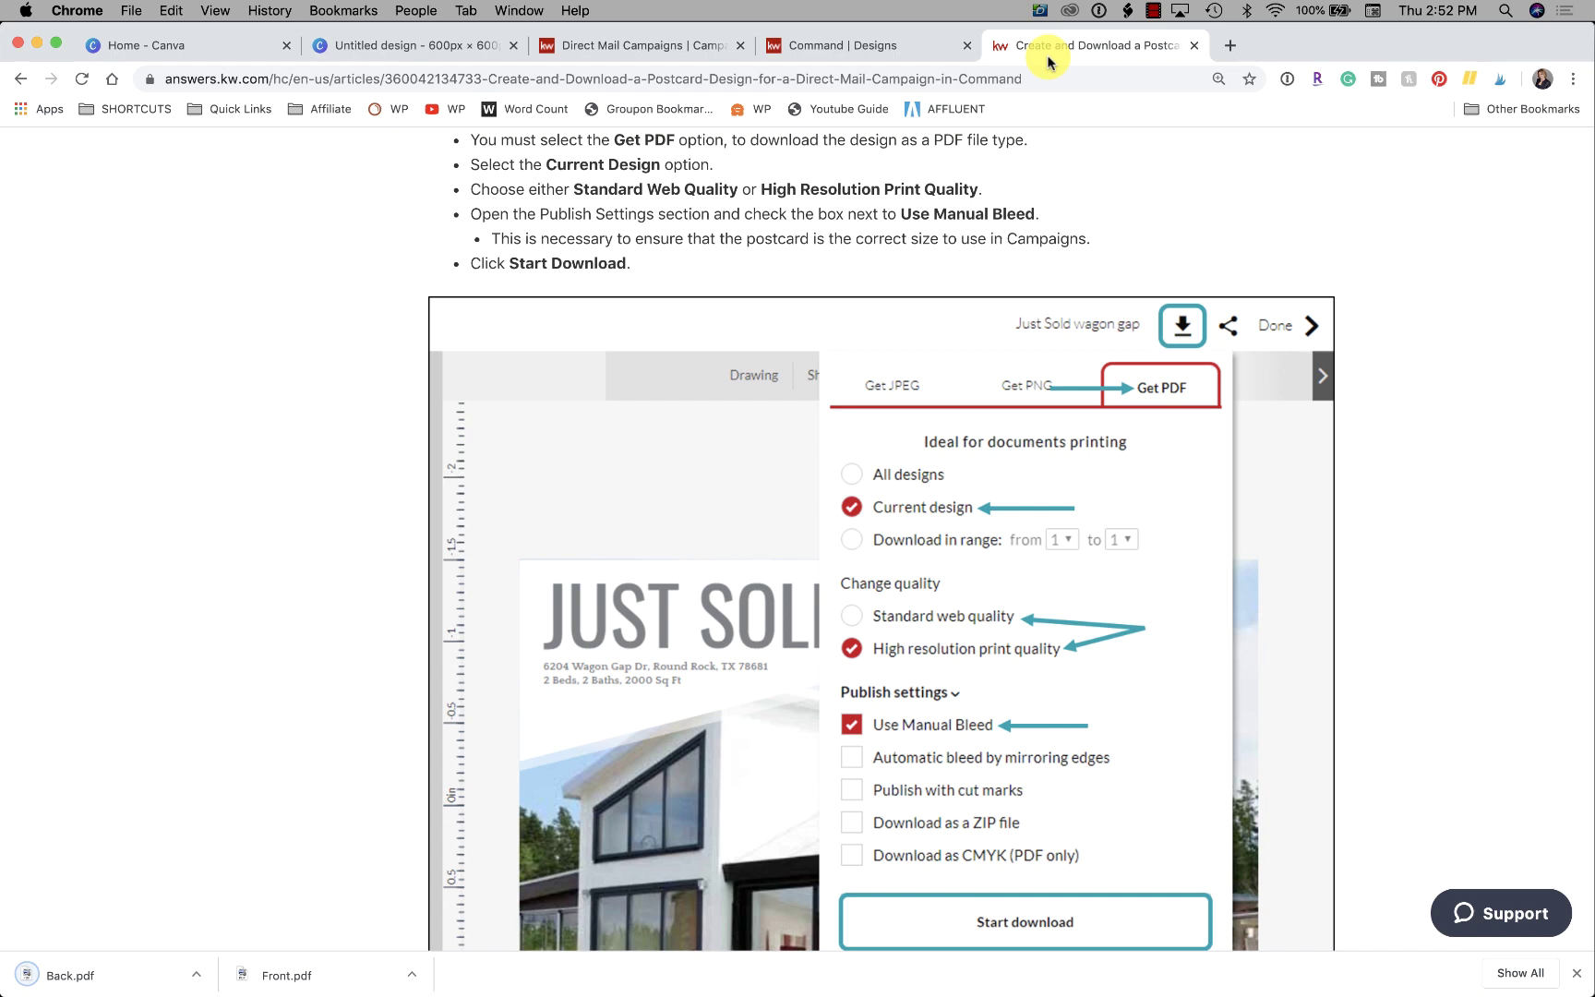
{"action": "left_click", "coordinate": [434, 39]}
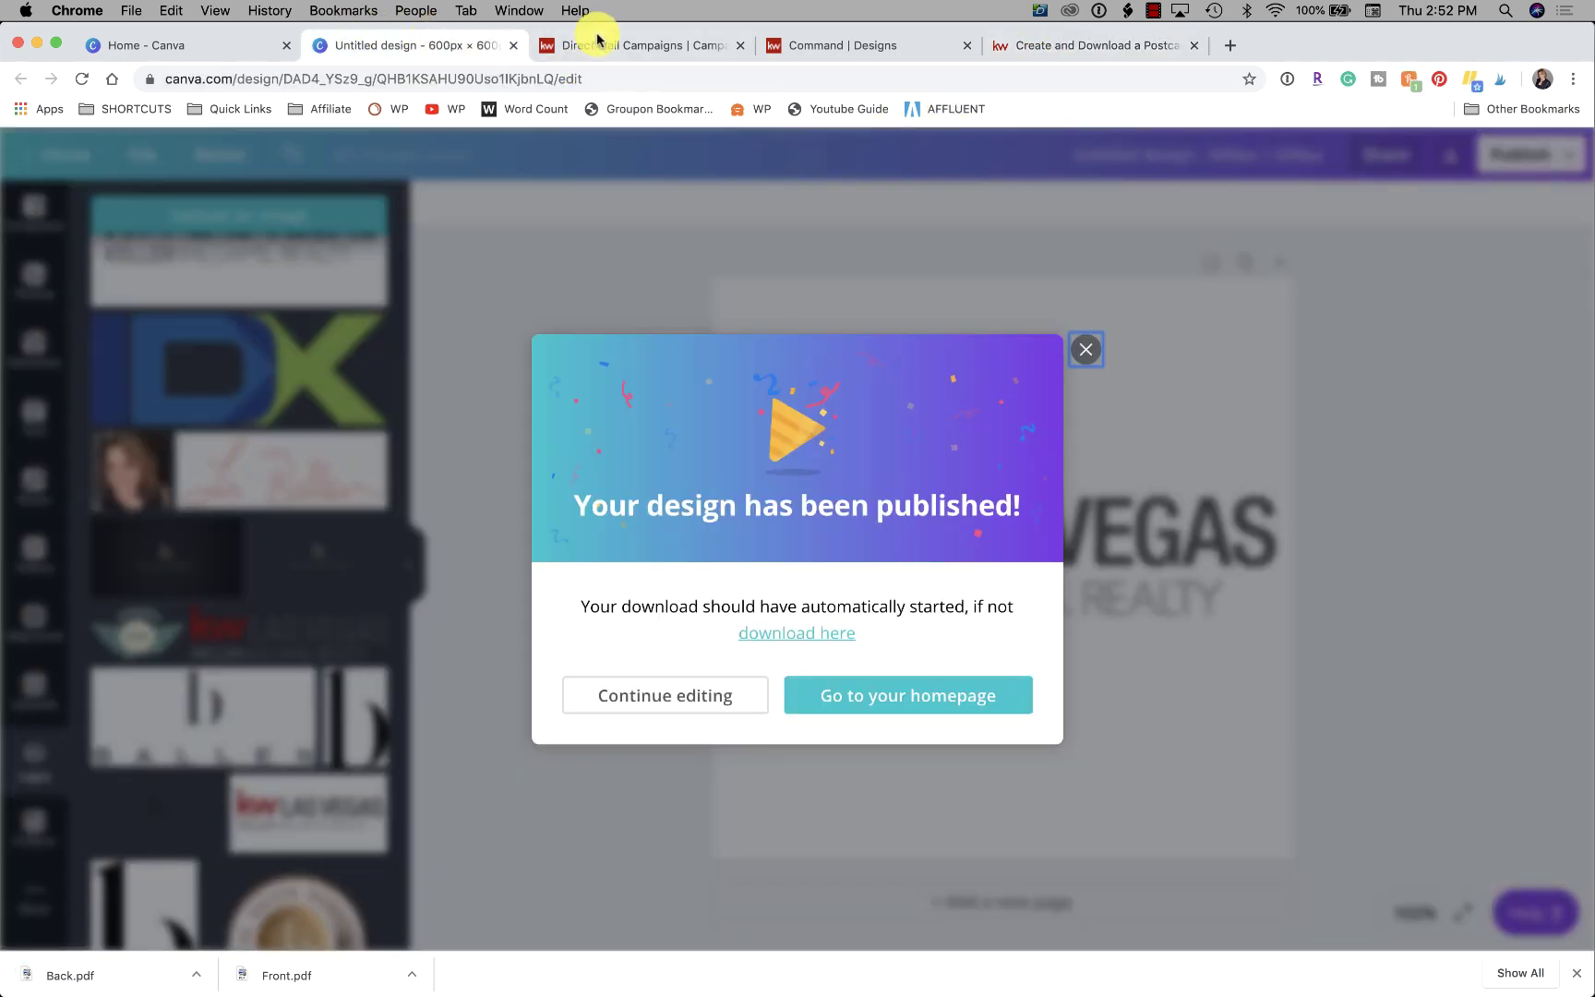
{"action": "left_click", "coordinate": [598, 47]}
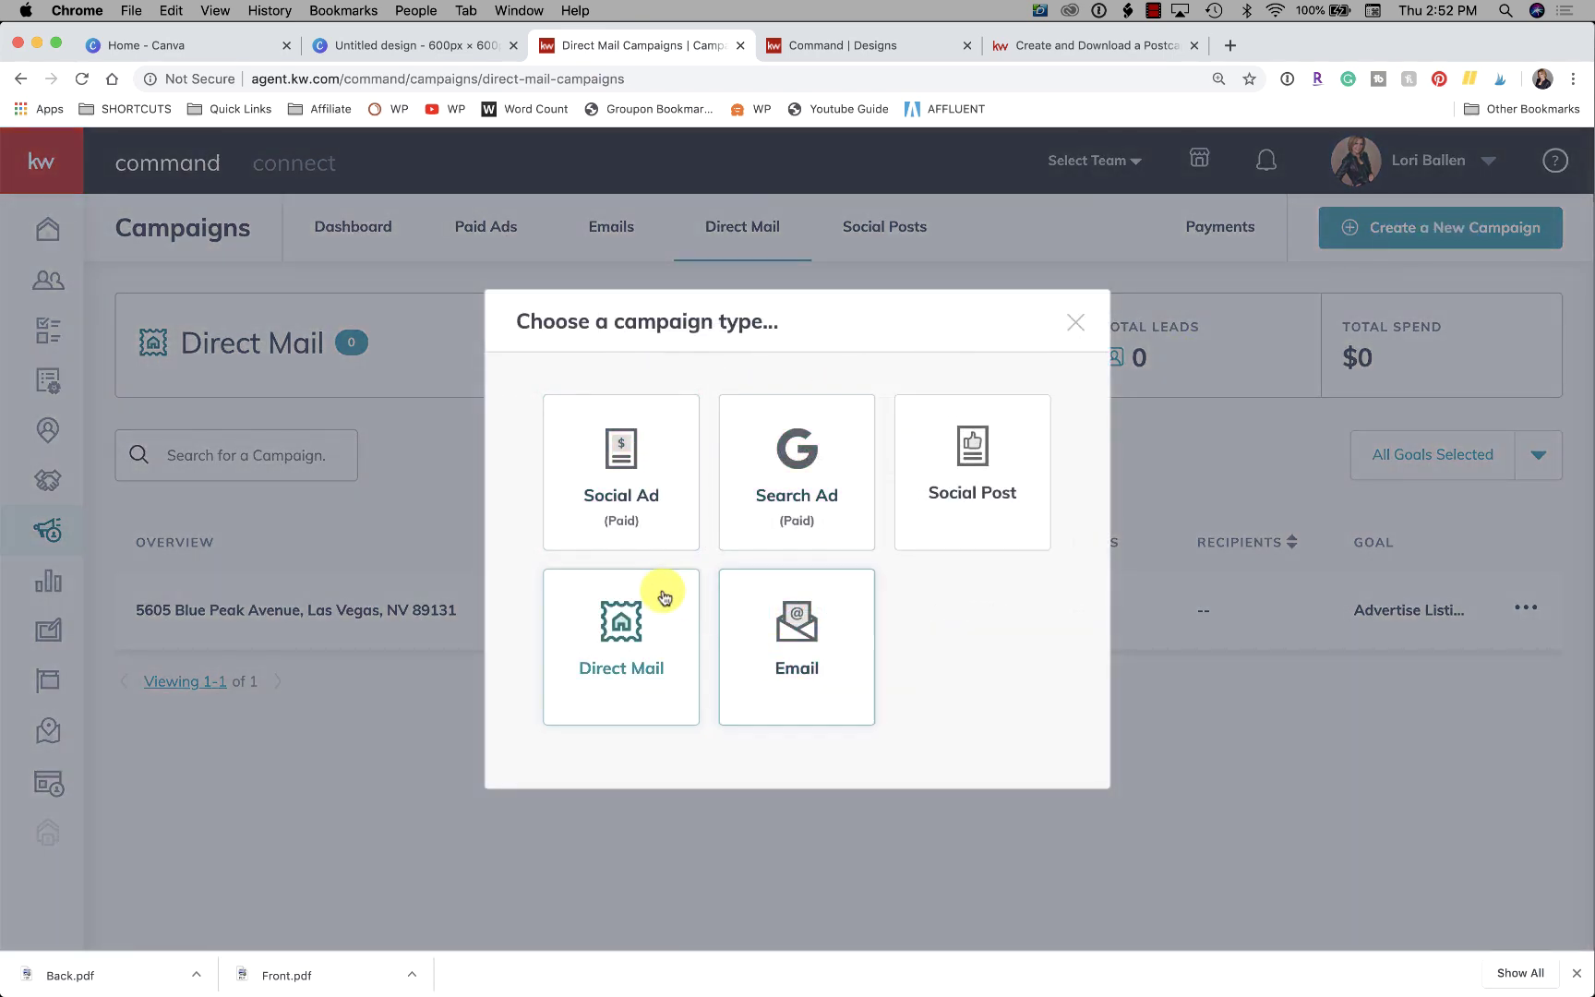
Set up a Direct Mail campaign advertising a listing with an uploaded custom template.
{"action": "left_click", "coordinate": [660, 596]}
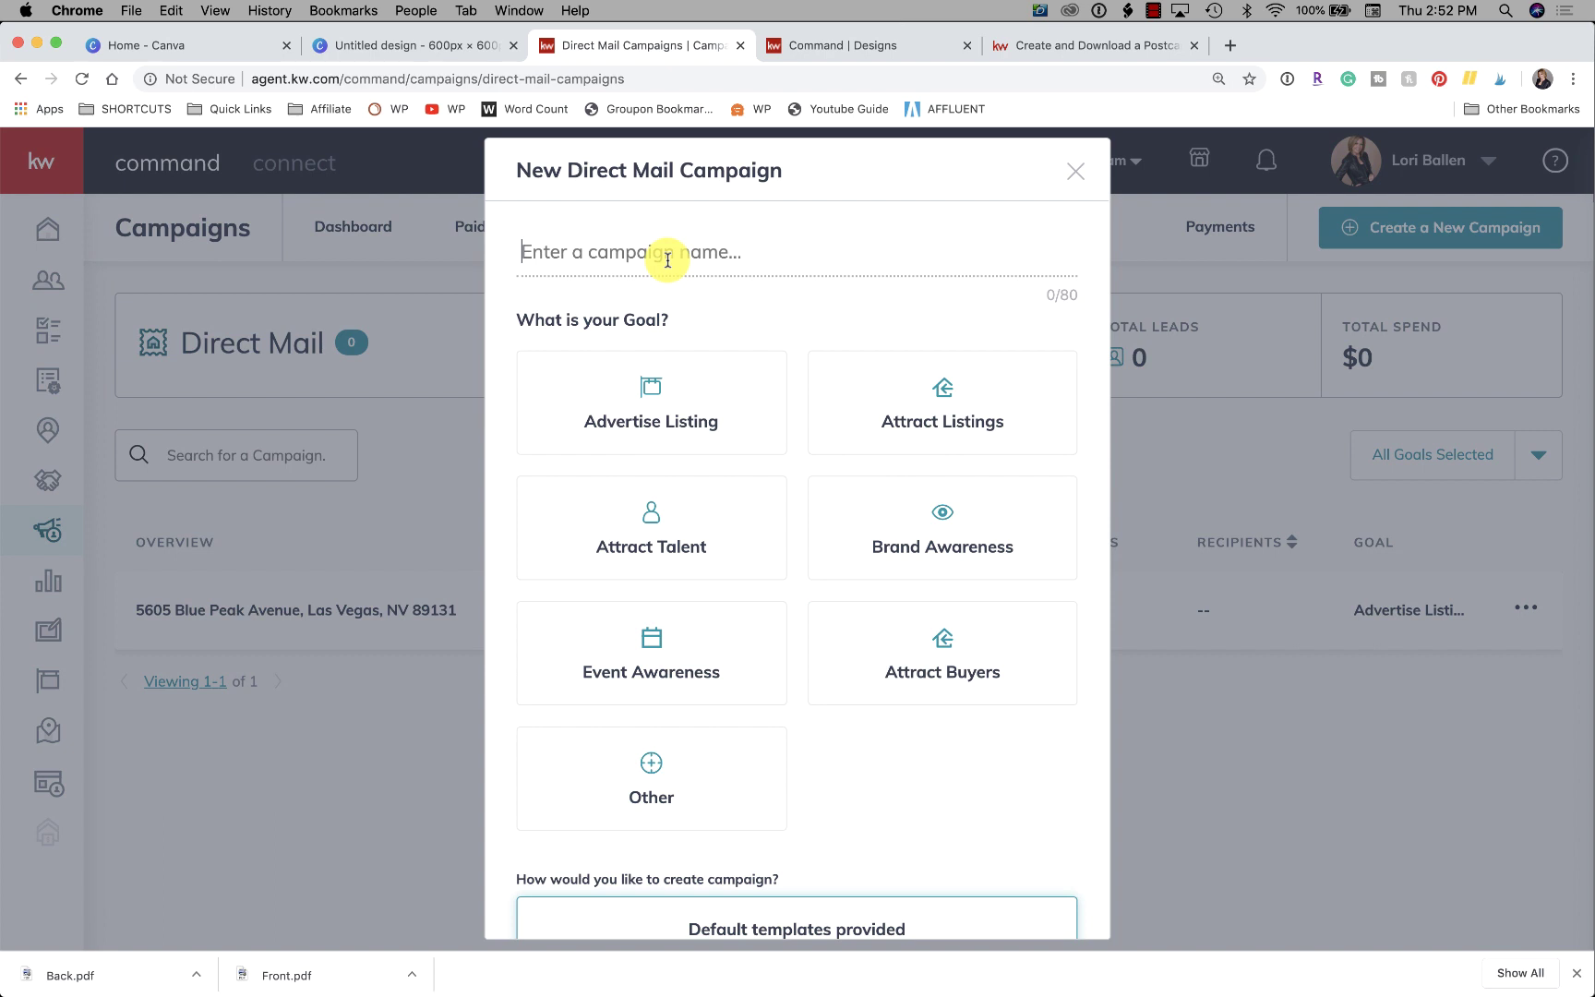
{"action": "type", "text": "Sample 2"}
{"action": "scroll", "coordinate": [667, 256], "scroll_direction": "down", "scroll_amount": 2}
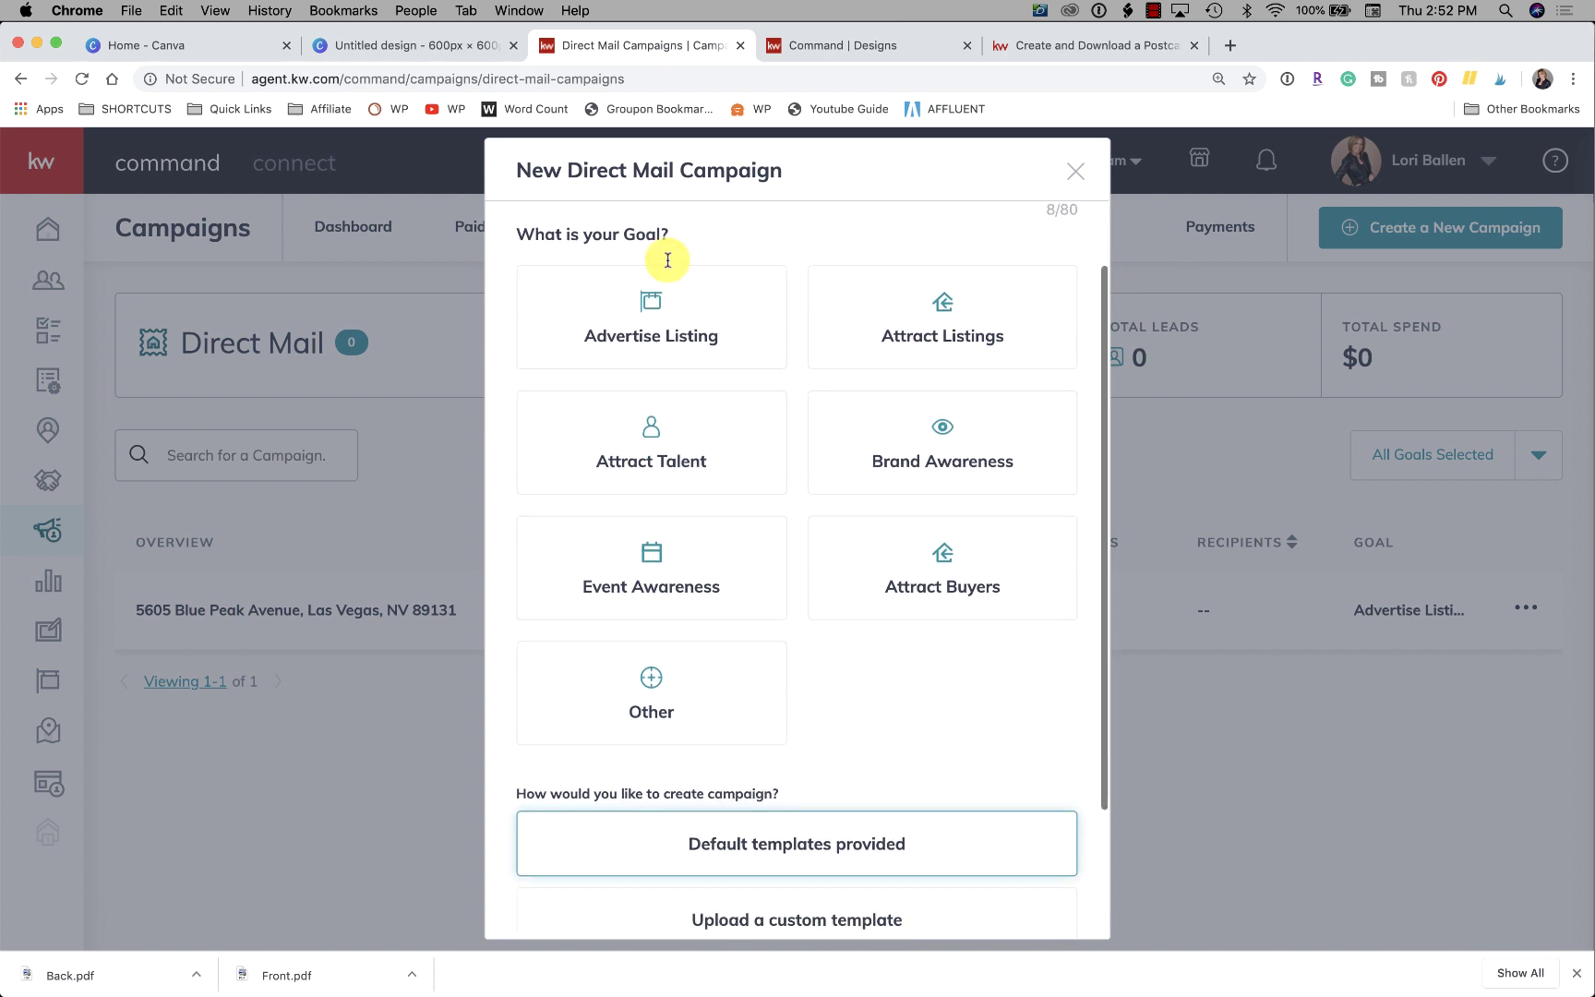
{"action": "left_click", "coordinate": [667, 320]}
{"action": "scroll", "coordinate": [667, 312], "scroll_direction": "down", "scroll_amount": 3}
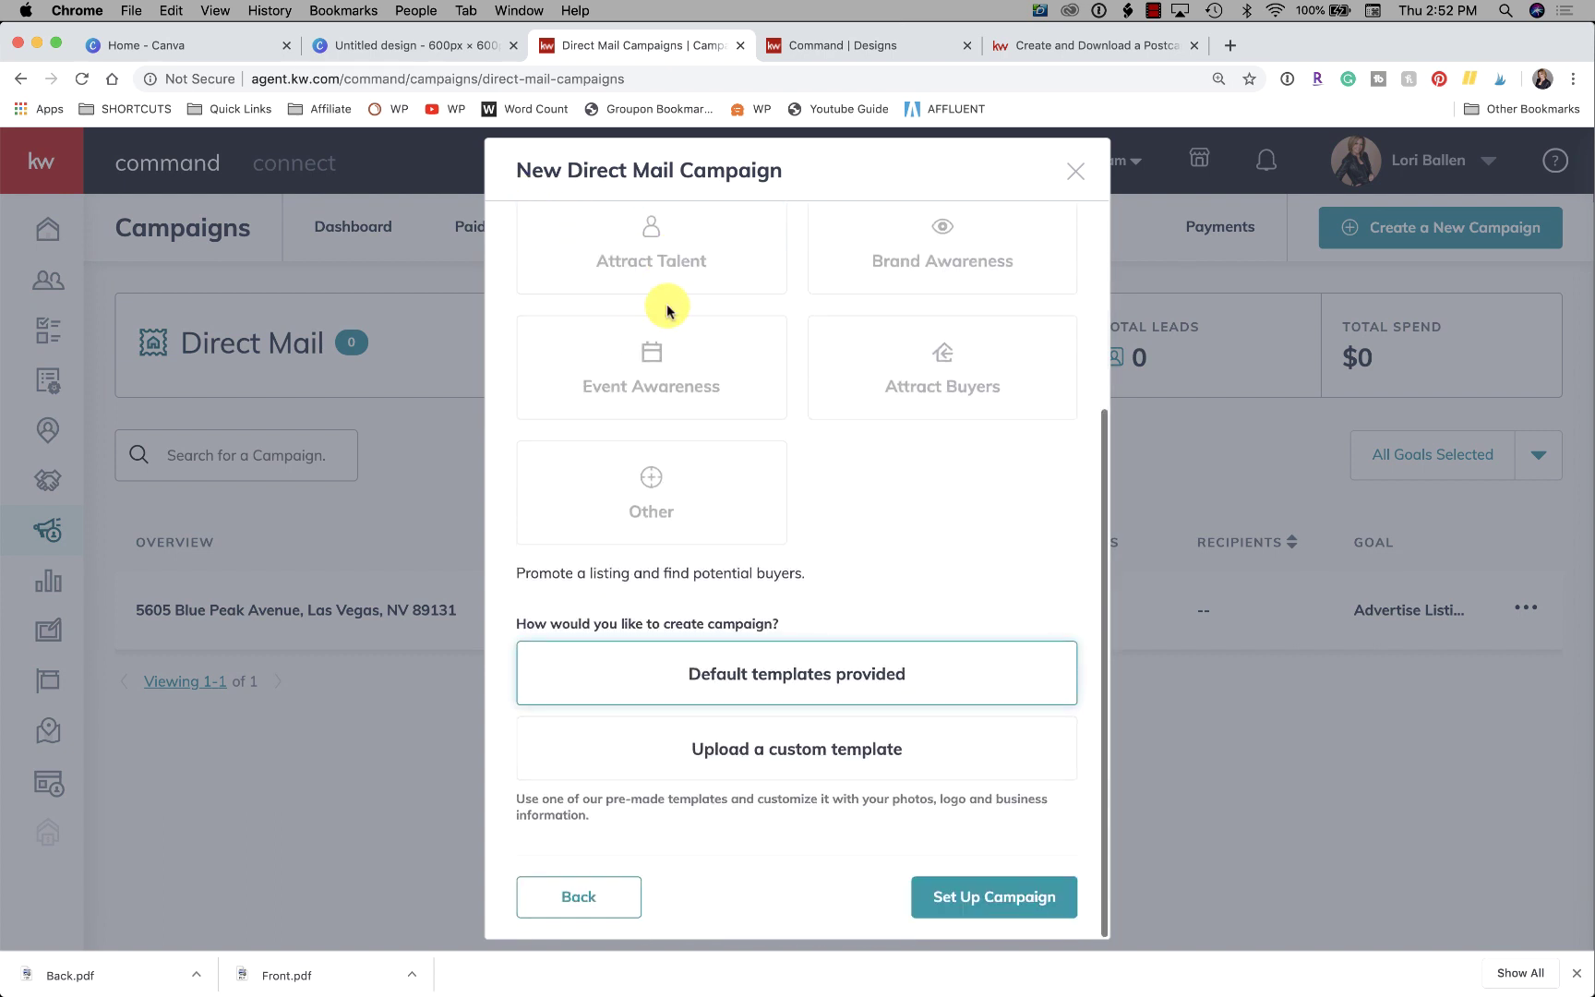
{"action": "left_click", "coordinate": [771, 754]}
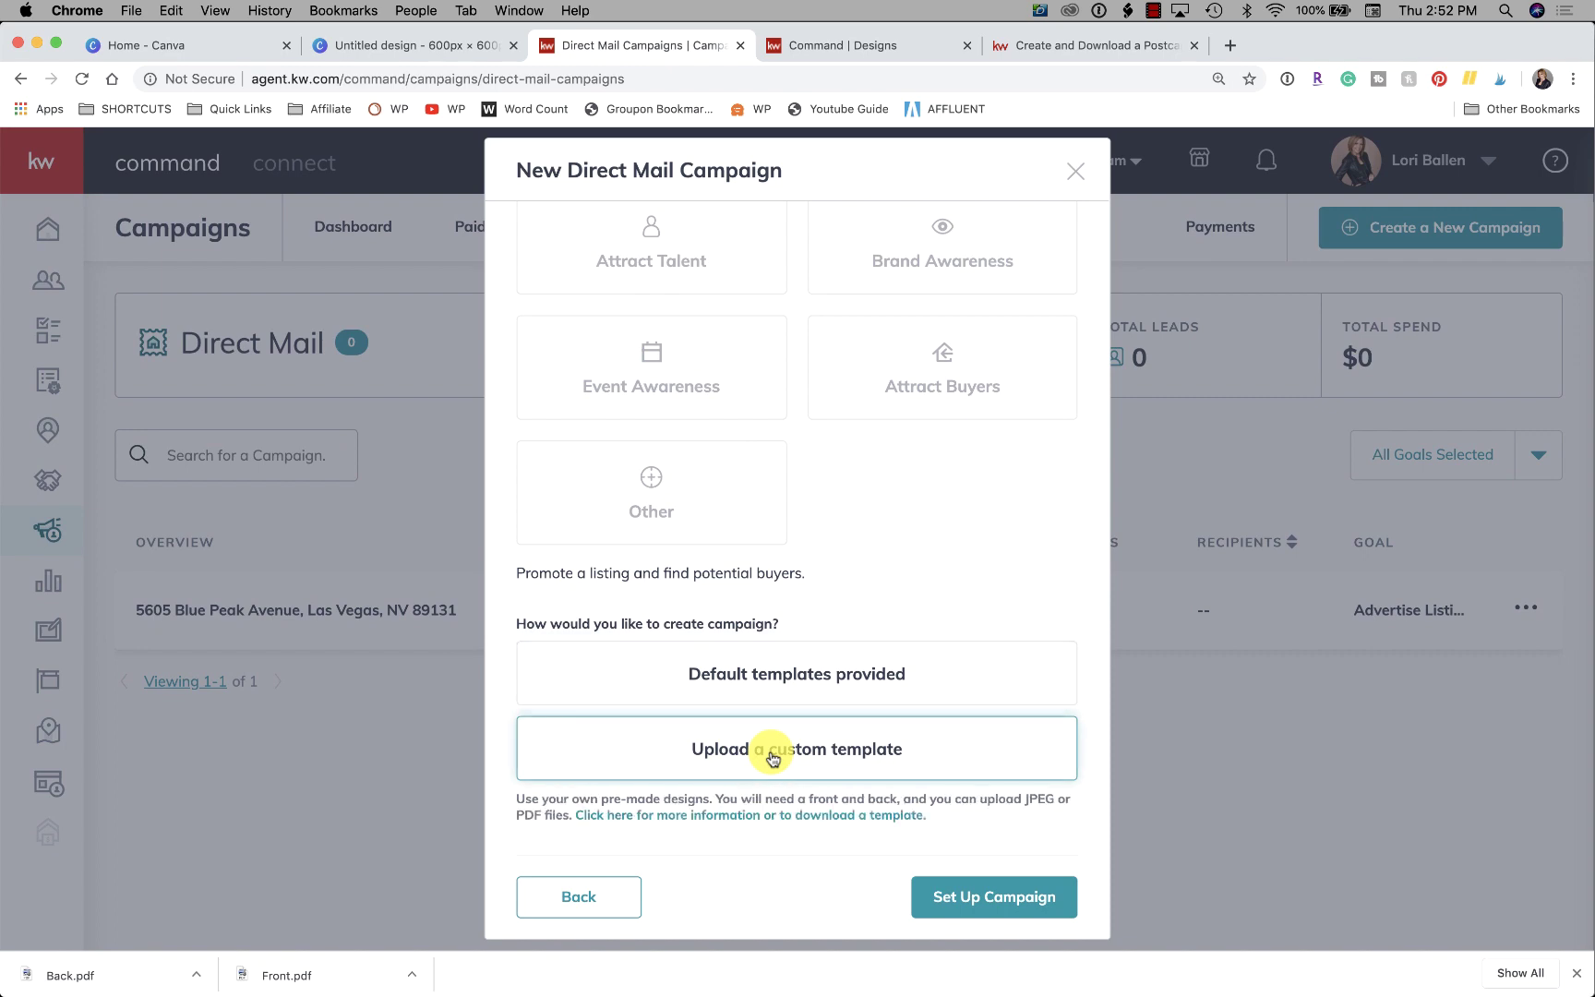
{"action": "left_click", "coordinate": [1006, 899]}
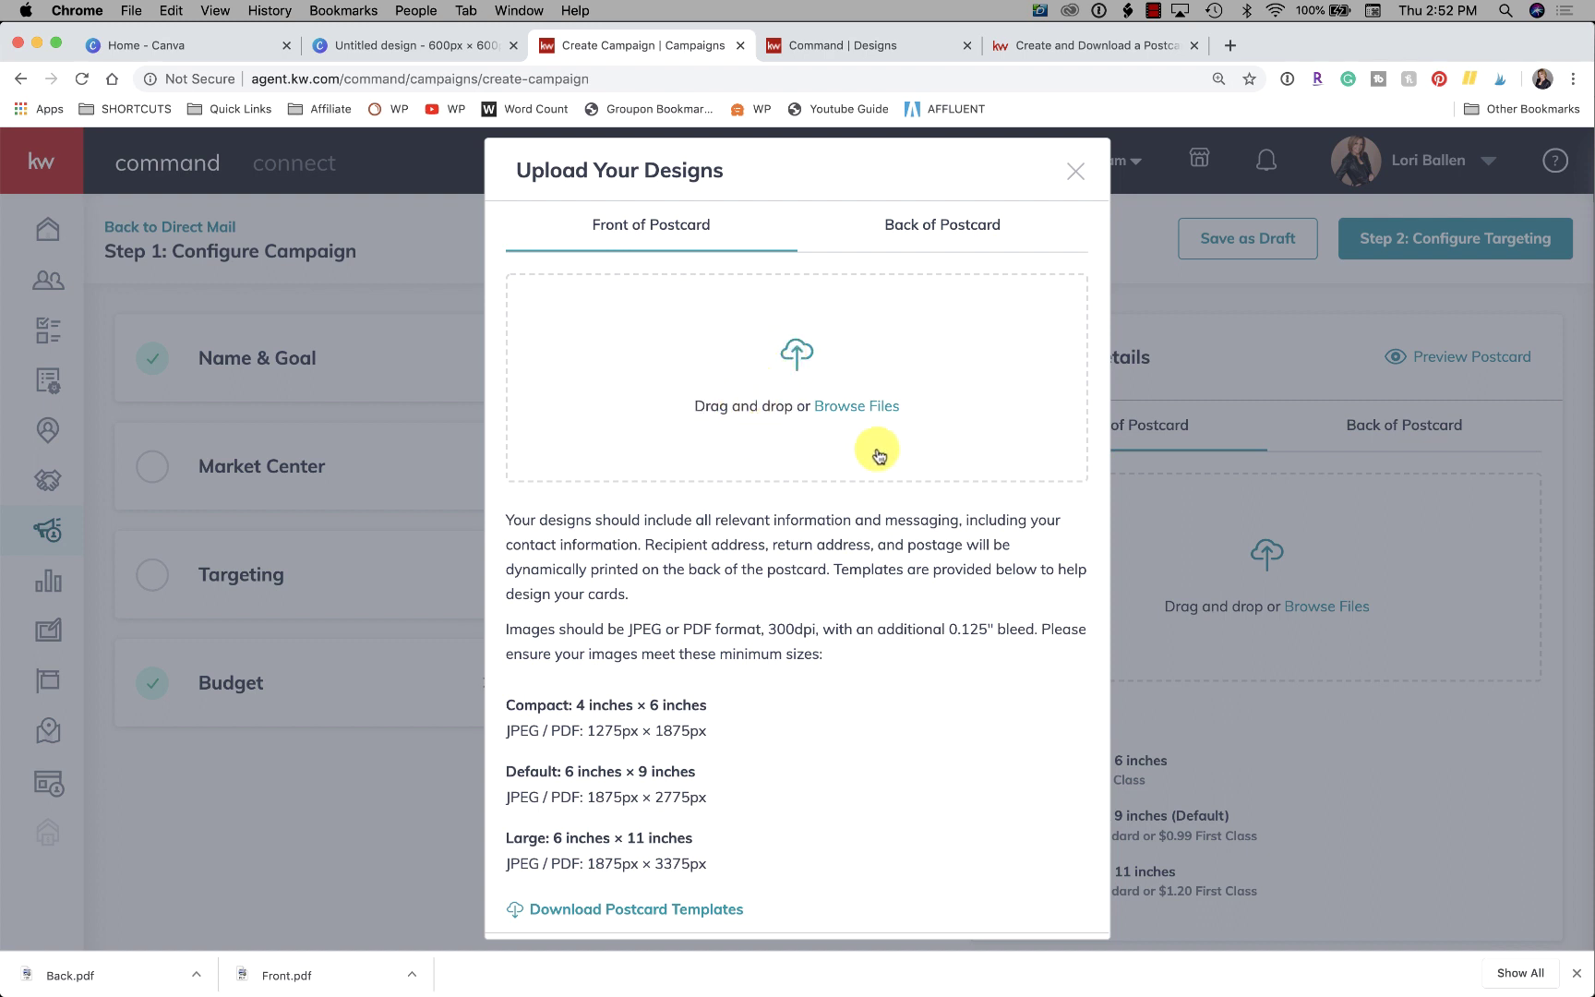
Upload Front.pdf as the front of the postcard.
{"action": "left_click", "coordinate": [799, 358]}
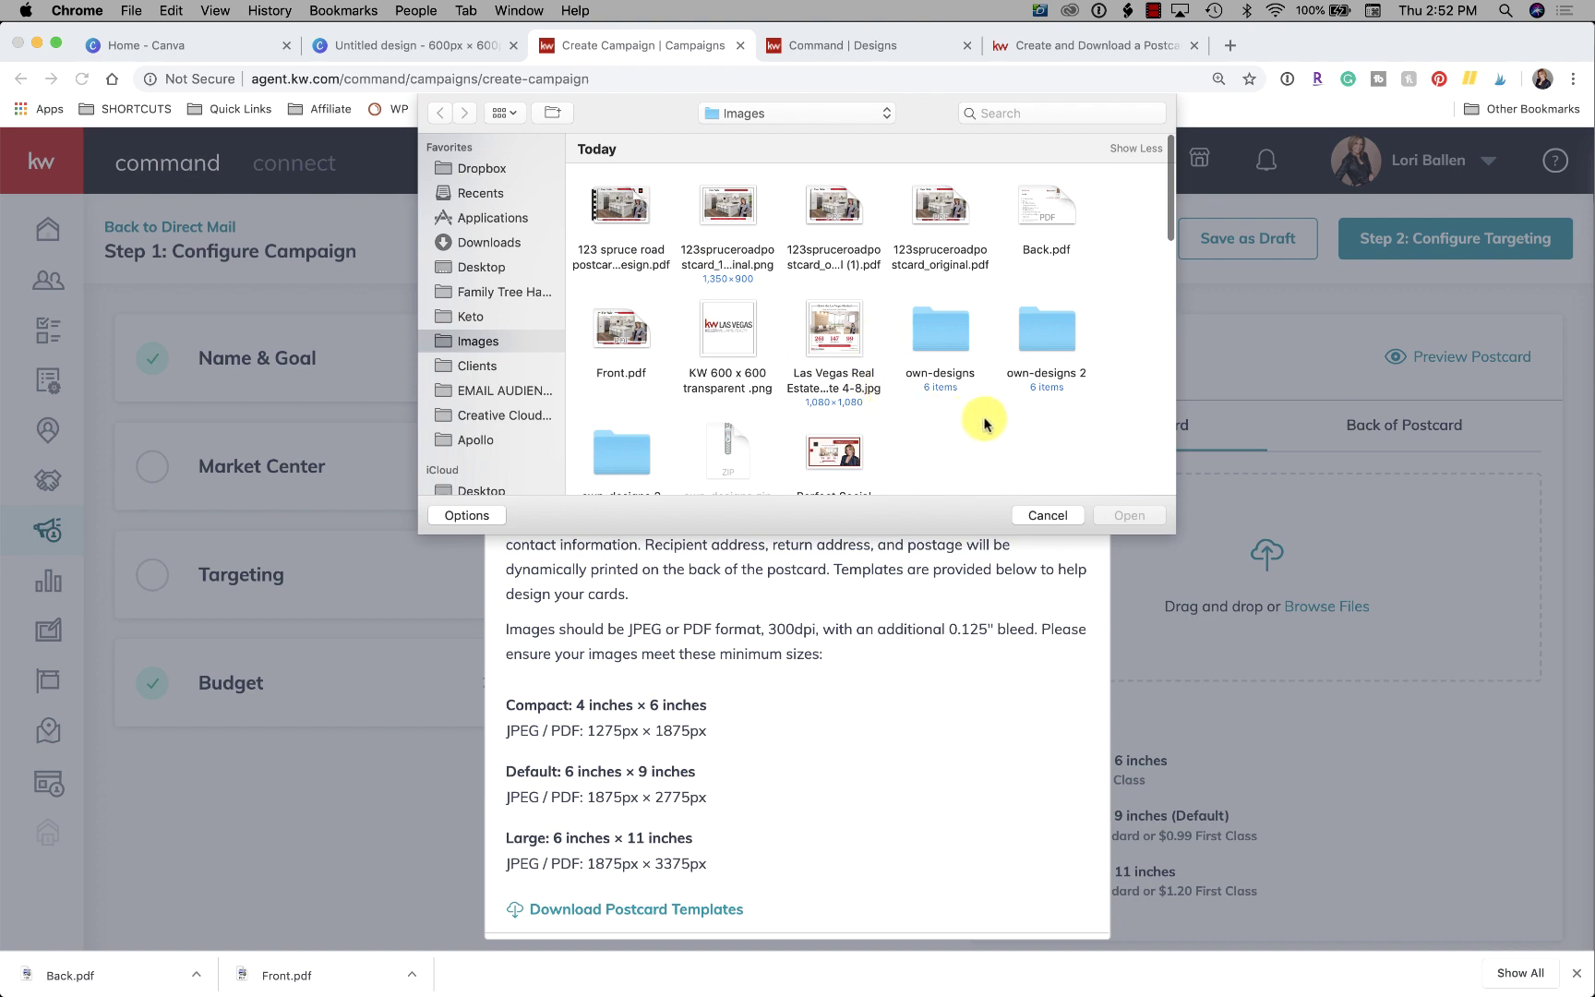
{"action": "left_click", "coordinate": [620, 332]}
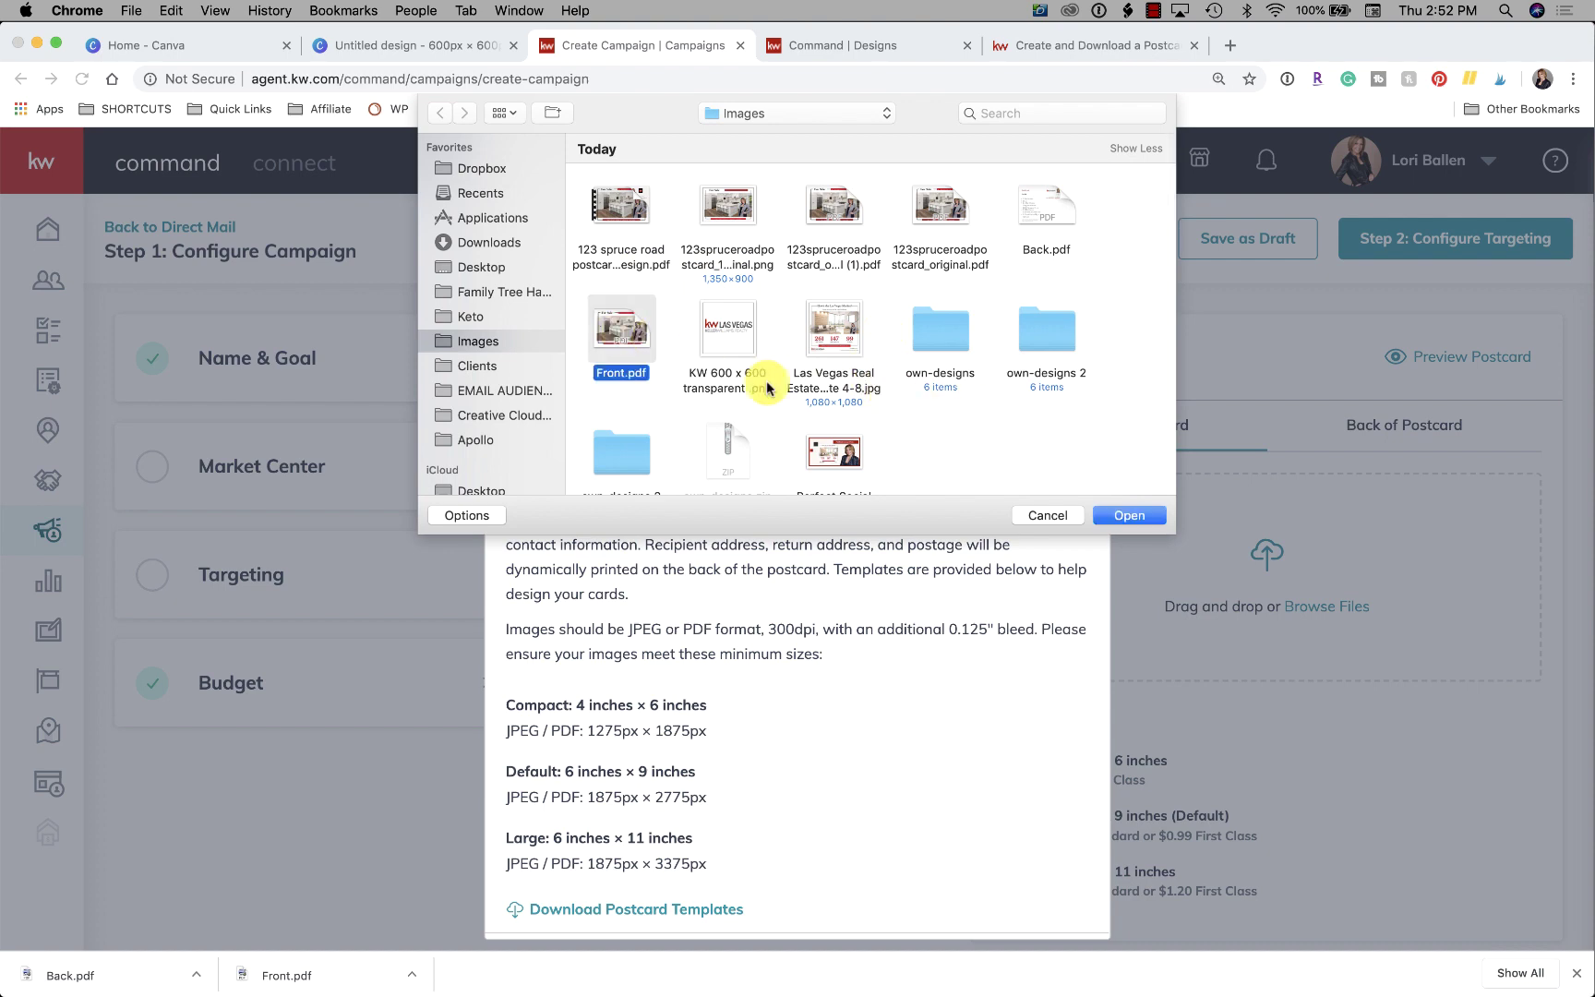
{"action": "left_click", "coordinate": [1129, 514]}
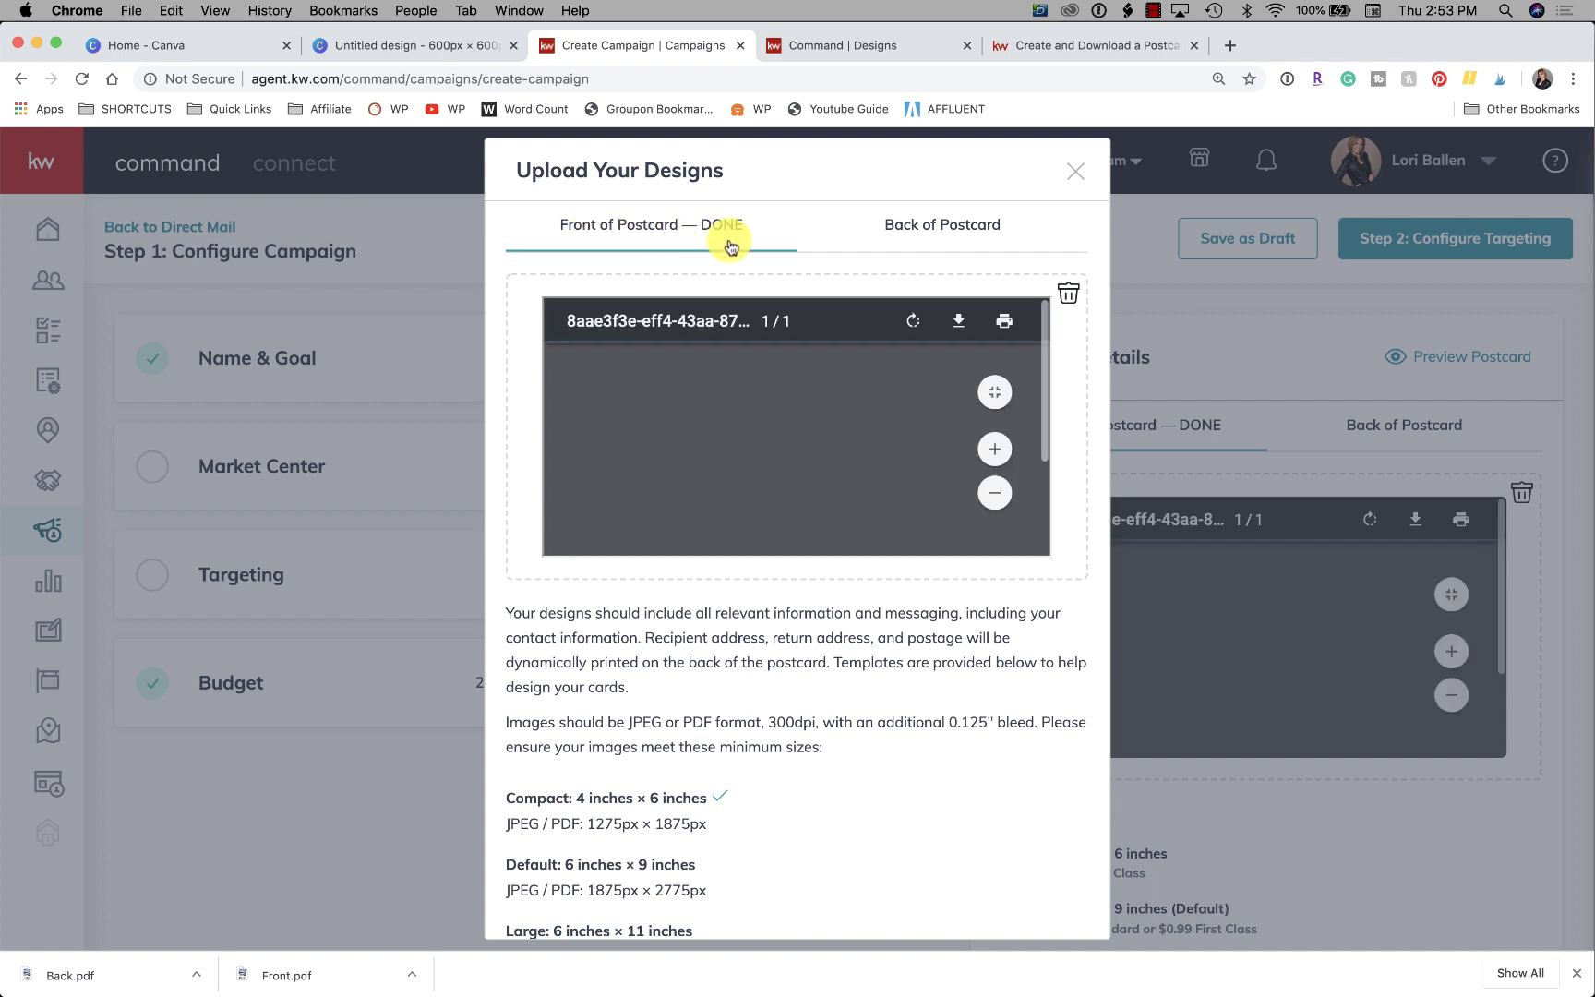
{"action": "scroll", "coordinate": [776, 430], "scroll_direction": "down", "scroll_amount": 3}
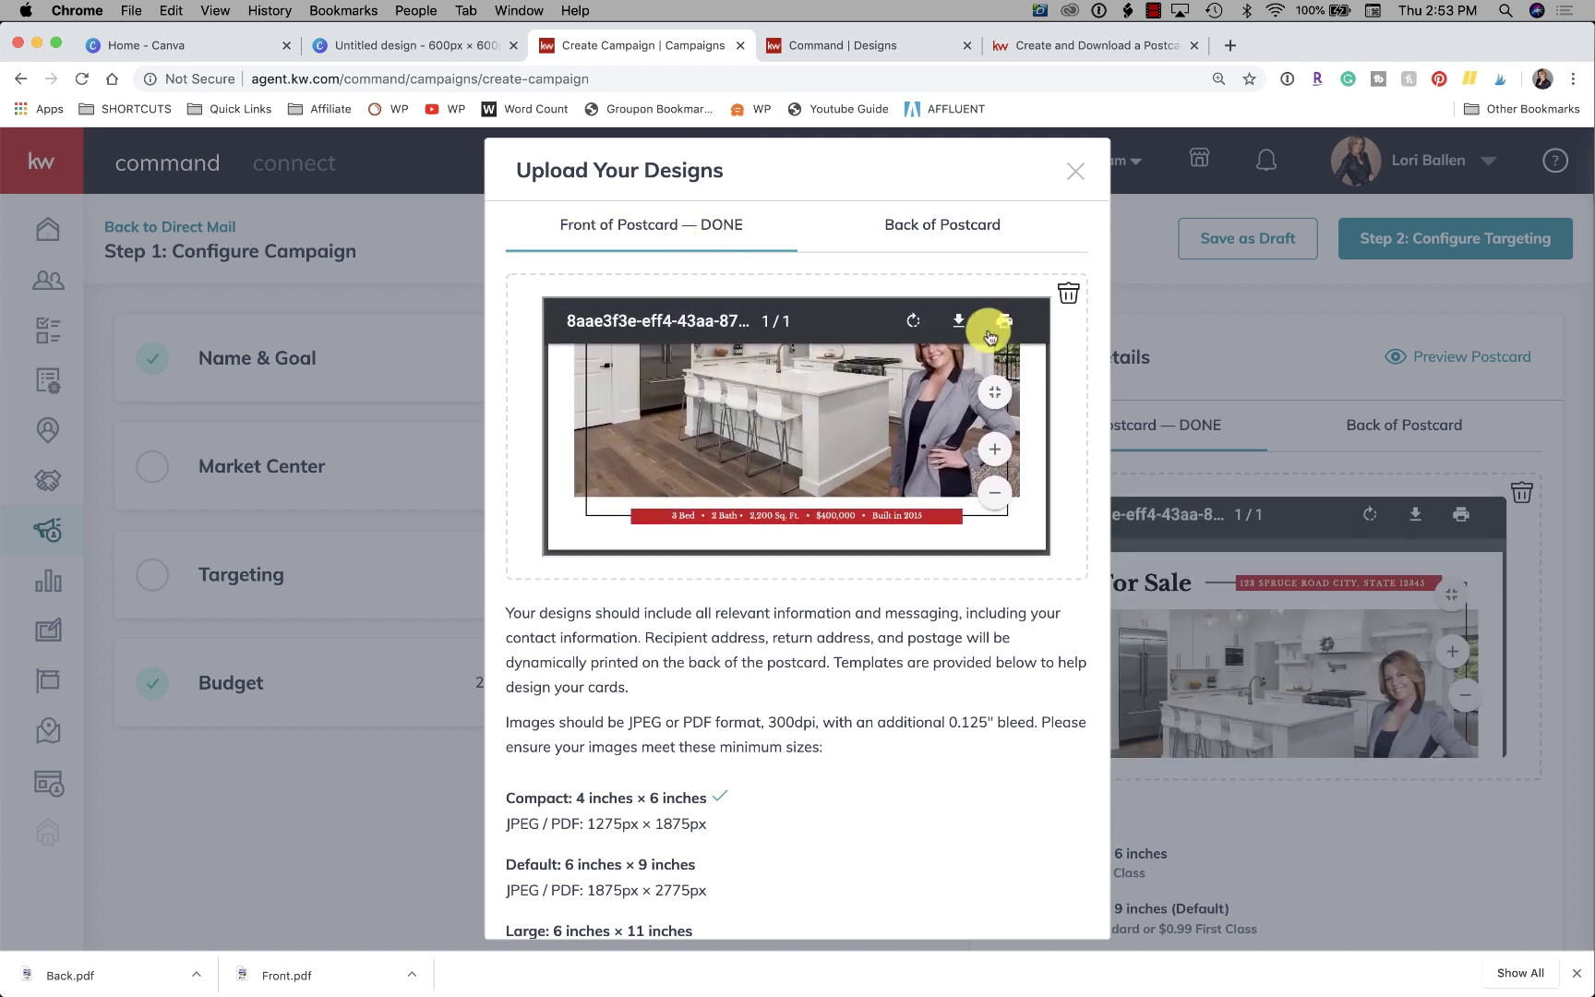
Upload Back.pdf as the back of the postcard.
{"action": "left_click", "coordinate": [938, 231]}
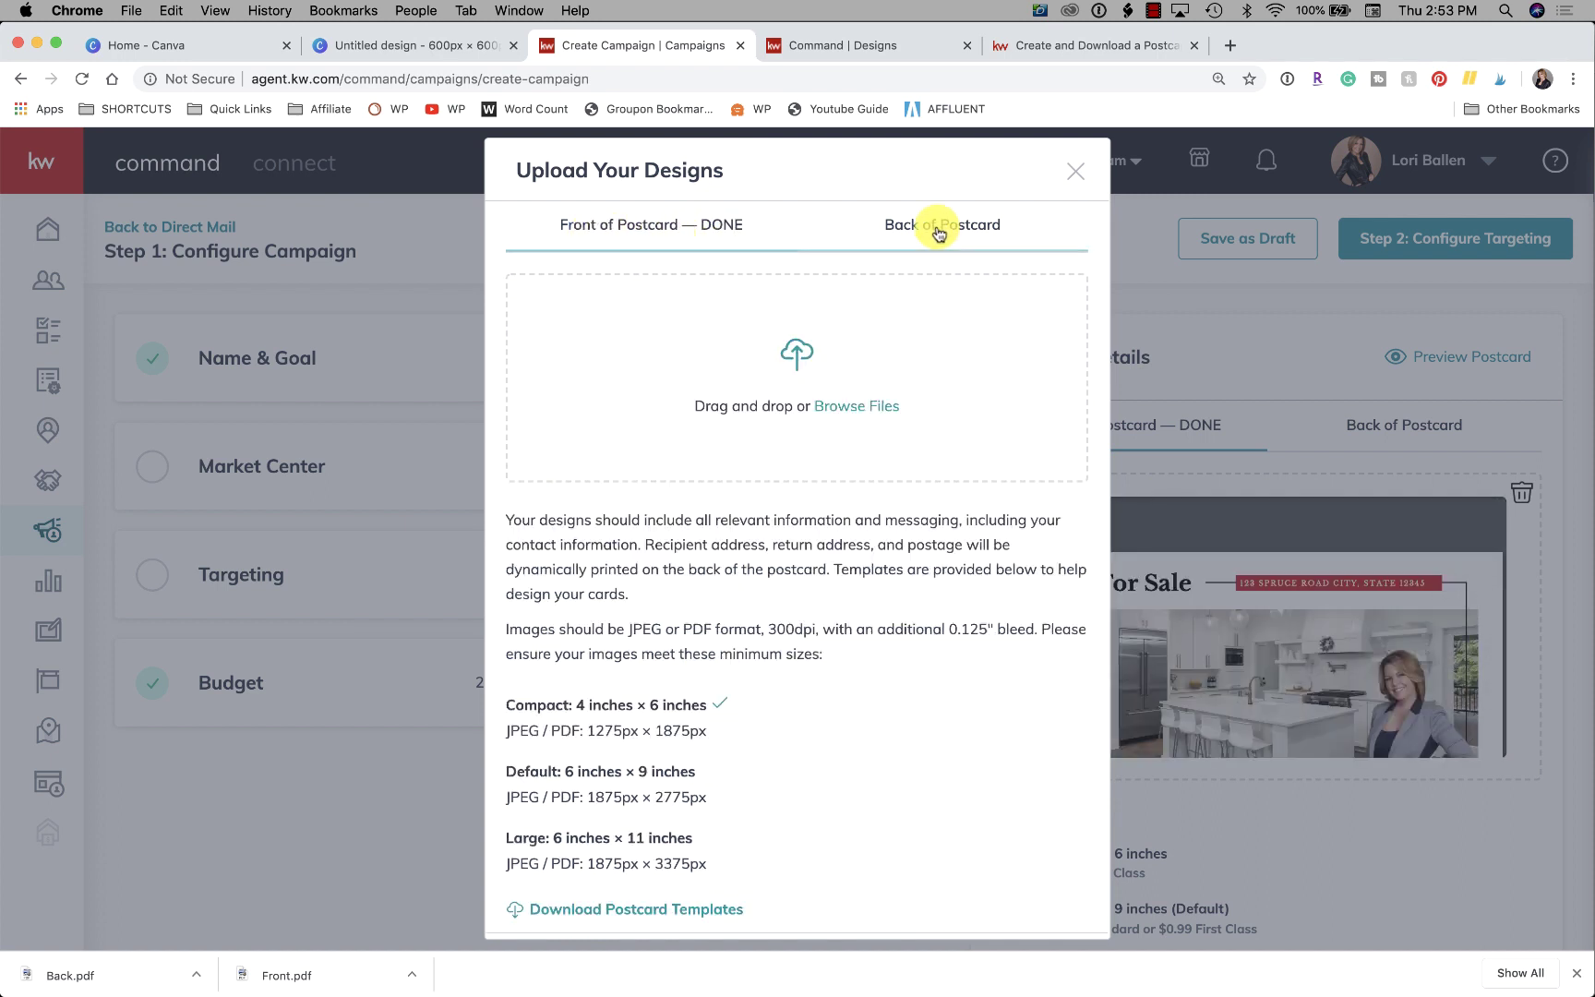
{"action": "left_click", "coordinate": [799, 350]}
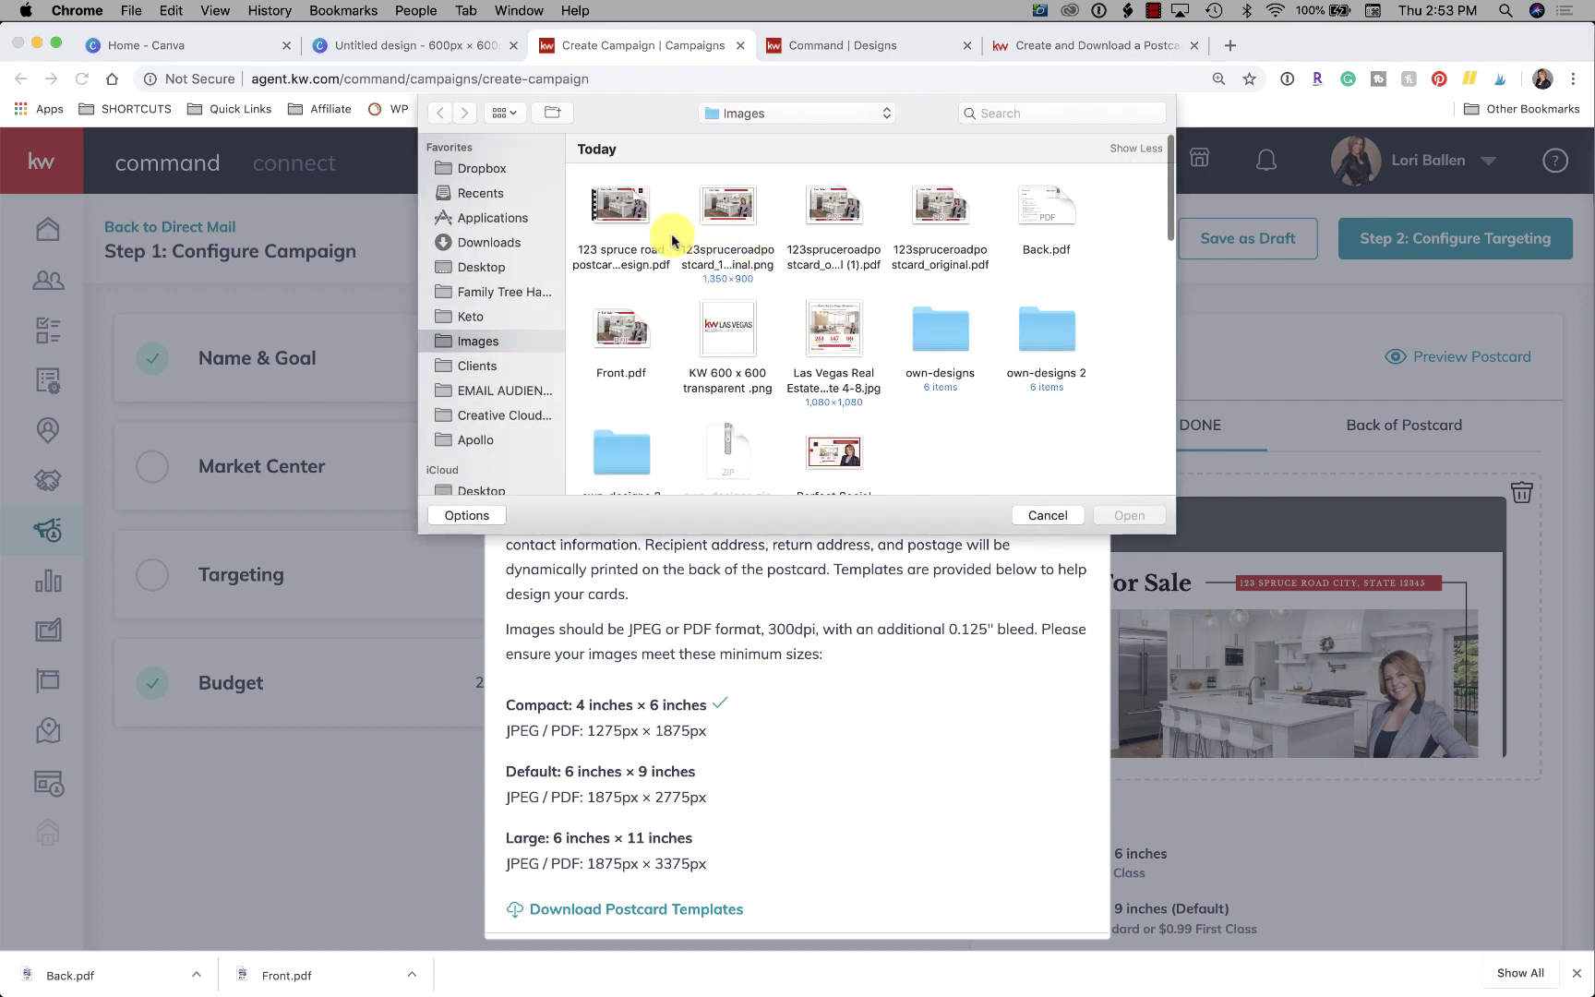
{"action": "left_click", "coordinate": [1046, 212]}
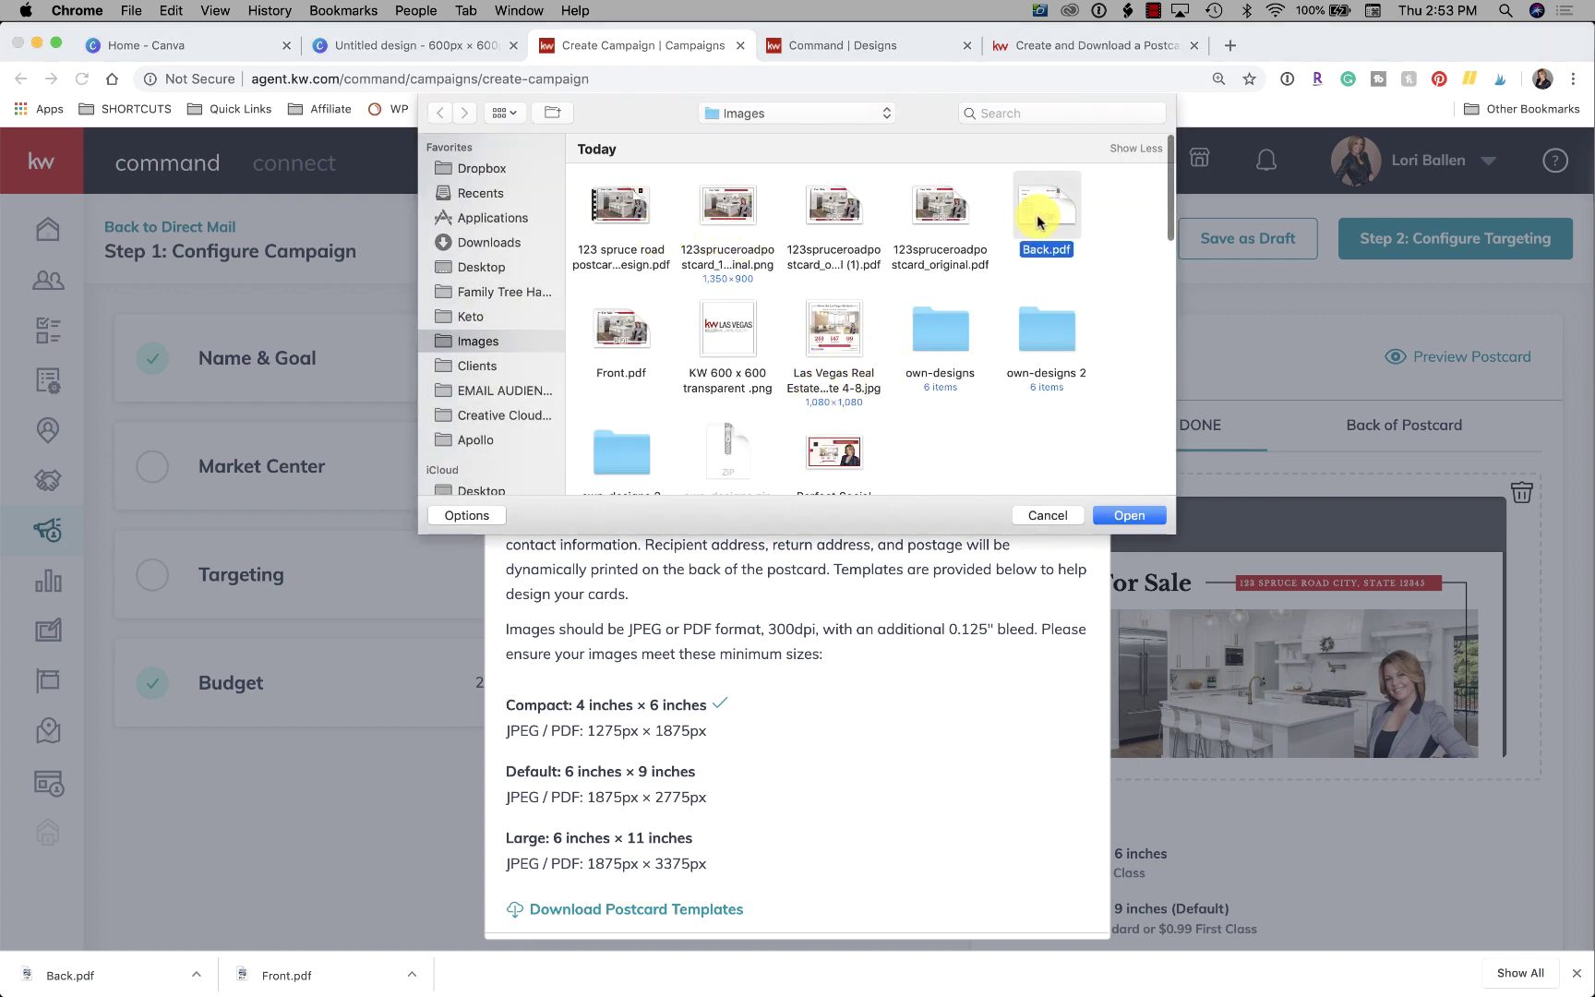
{"action": "left_click", "coordinate": [1128, 515]}
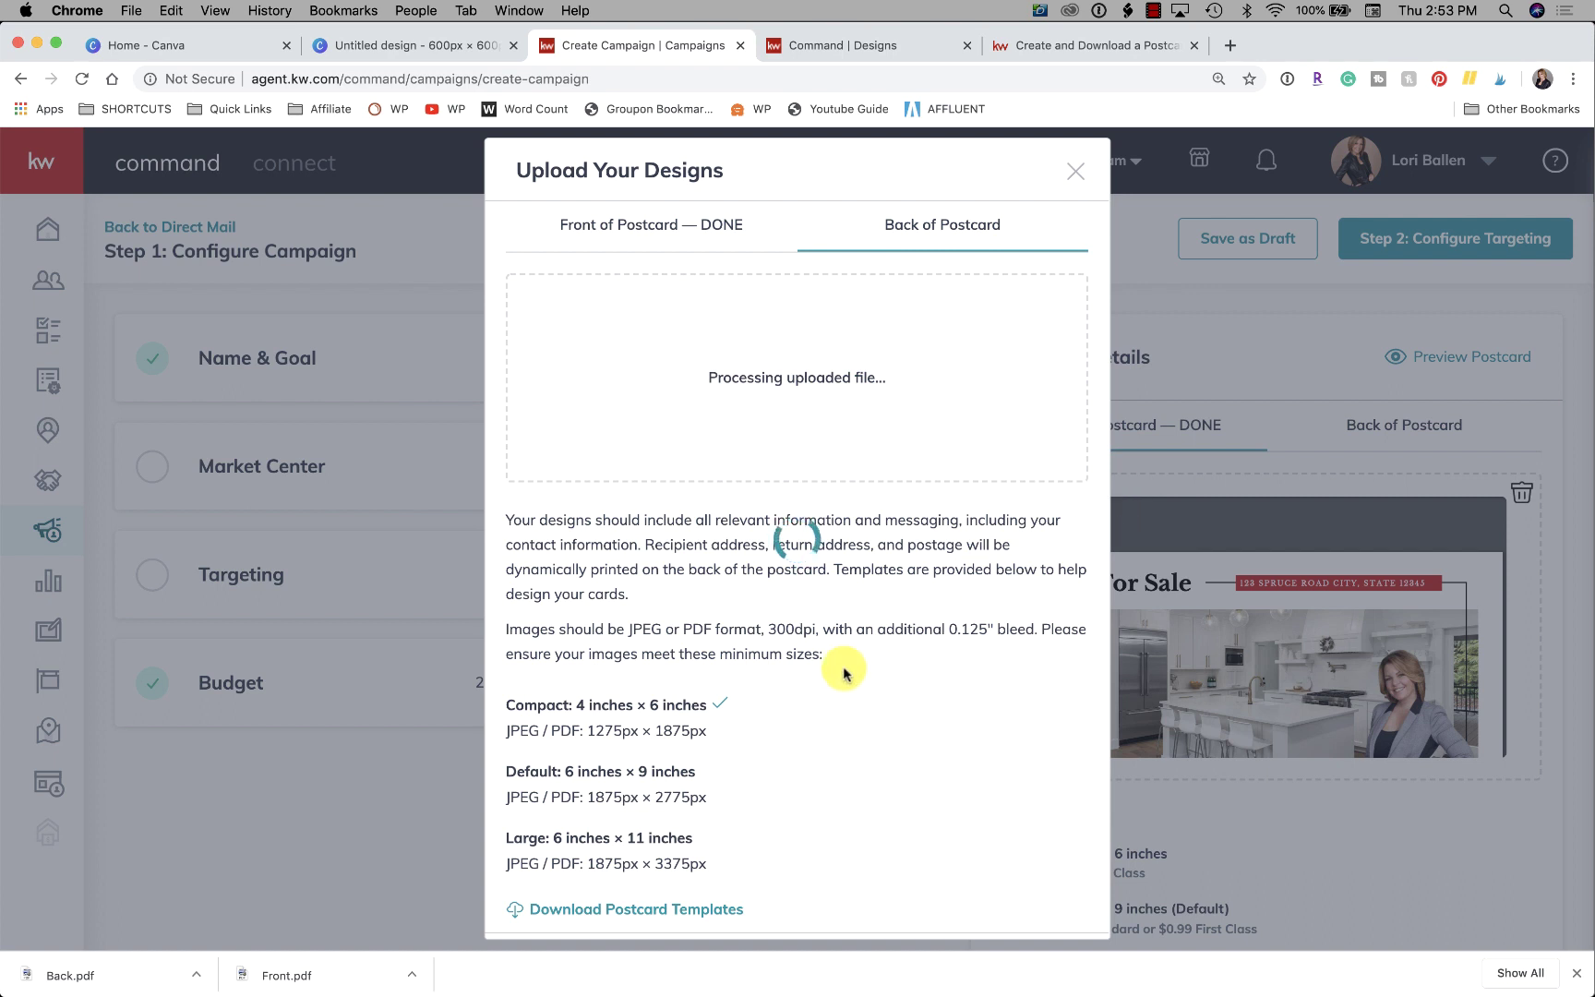
{"action": "scroll", "coordinate": [815, 437], "scroll_direction": "down", "scroll_amount": 2}
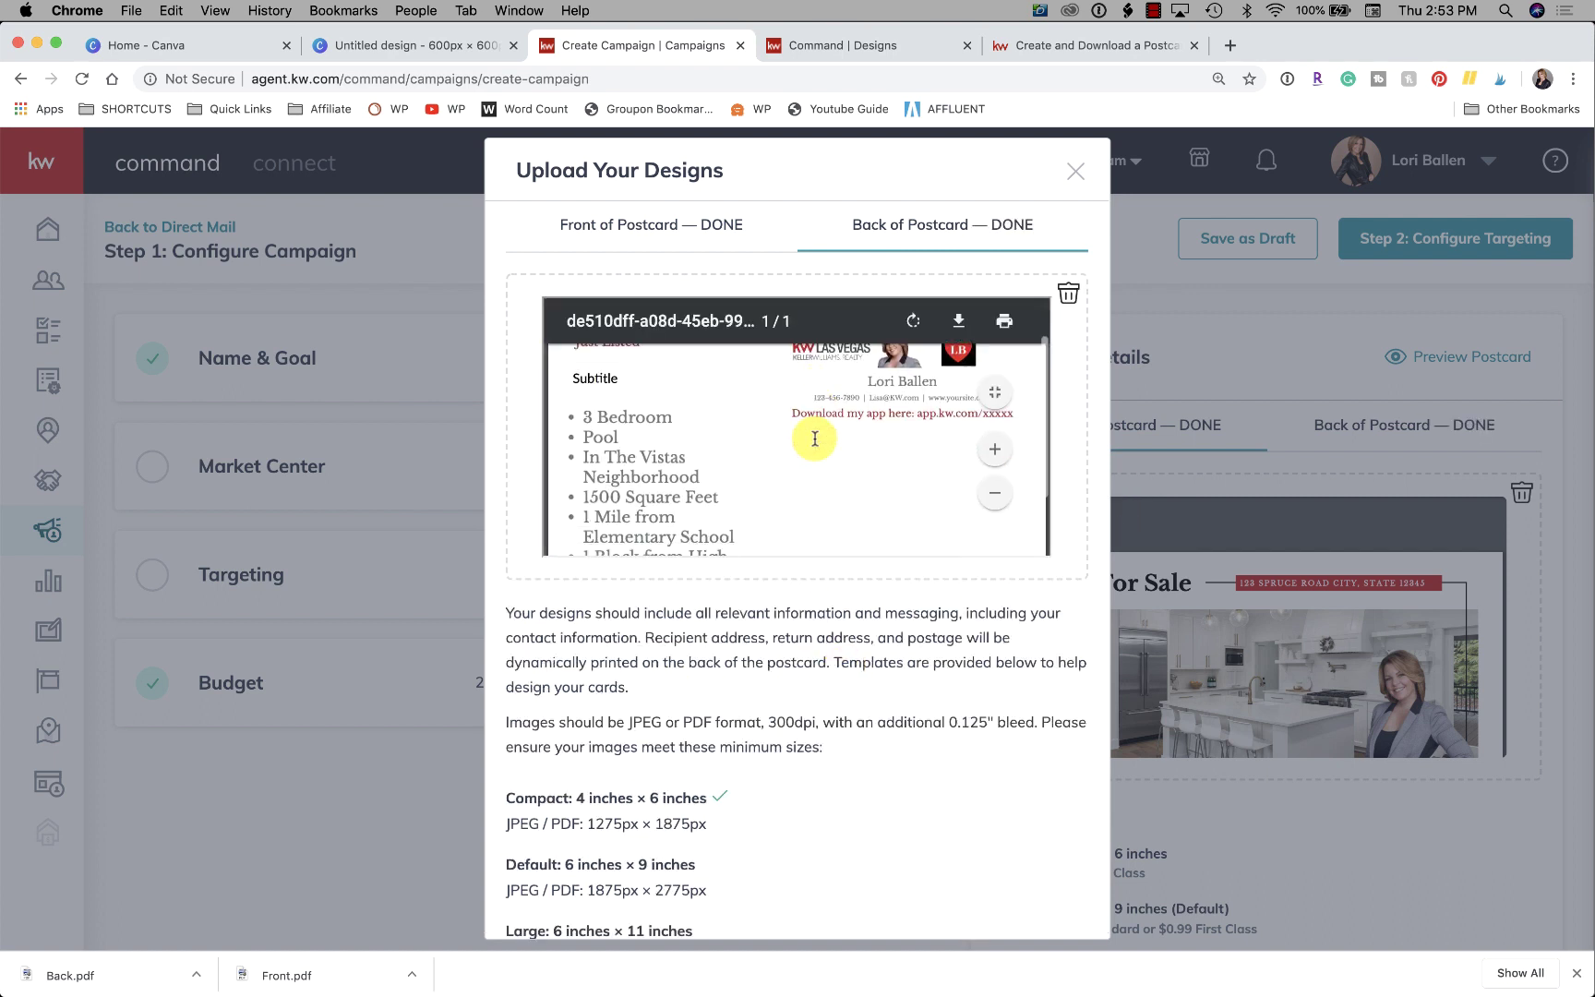
{"action": "scroll", "coordinate": [816, 438], "scroll_direction": "down", "scroll_amount": 3}
{"action": "scroll", "coordinate": [792, 712], "scroll_direction": "down", "scroll_amount": 3}
{"action": "scroll", "coordinate": [747, 660], "scroll_direction": "down", "scroll_amount": 1}
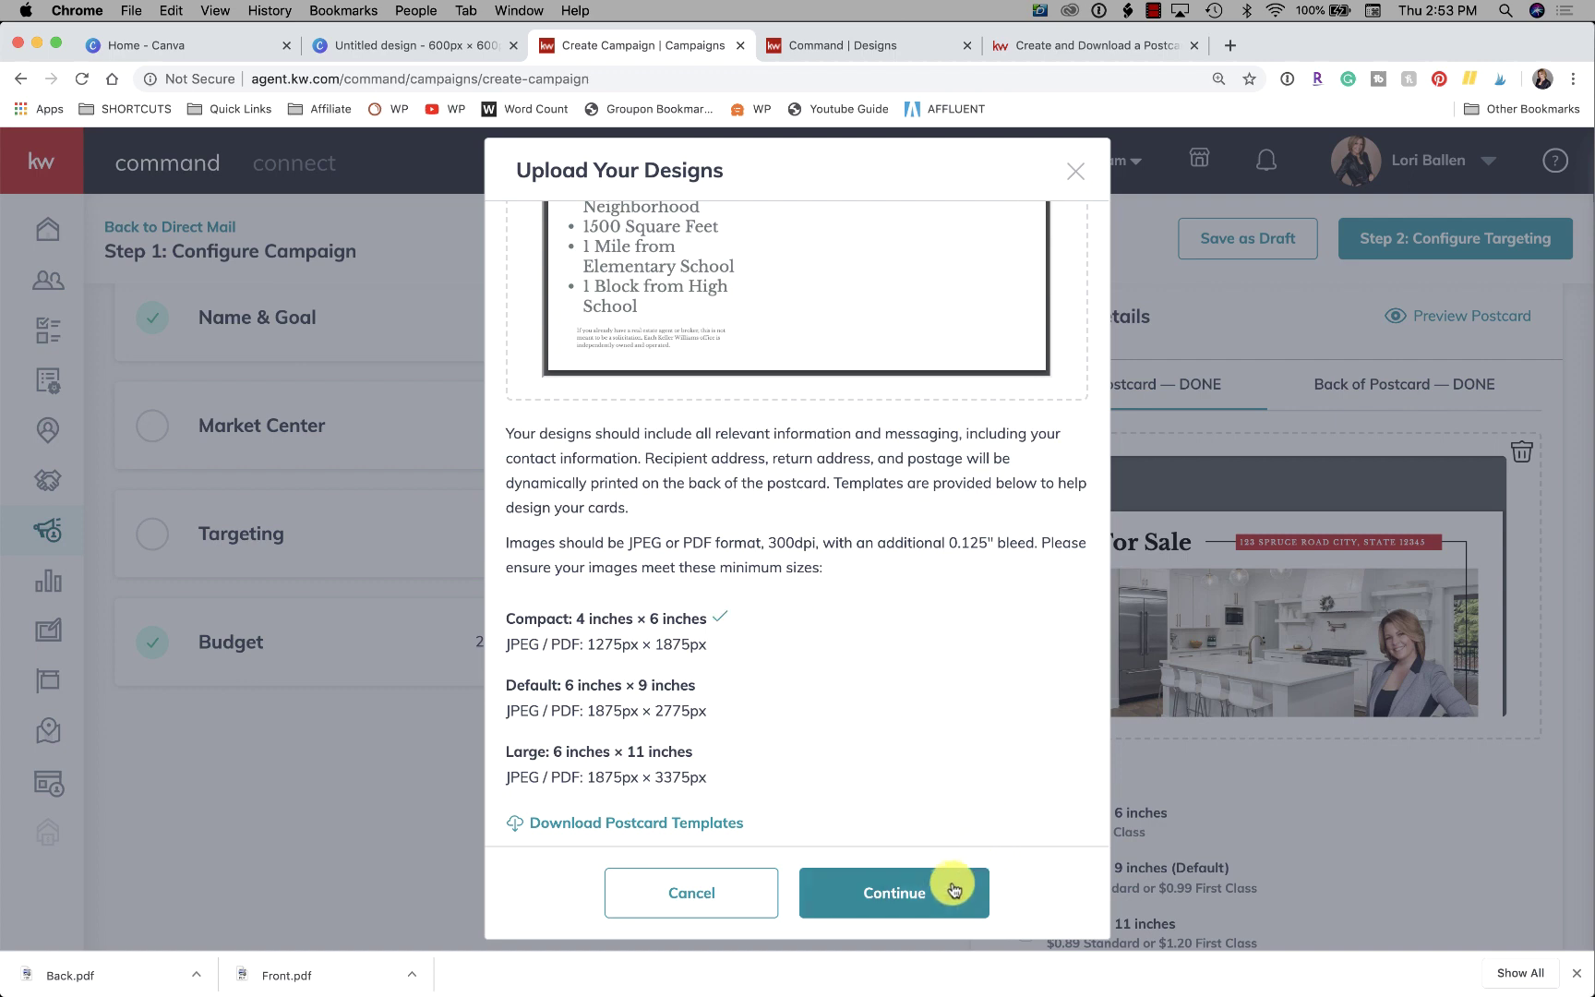
Attach the uploaded designs and preview the postcard, checking the back, then the front.
{"action": "left_click", "coordinate": [918, 892]}
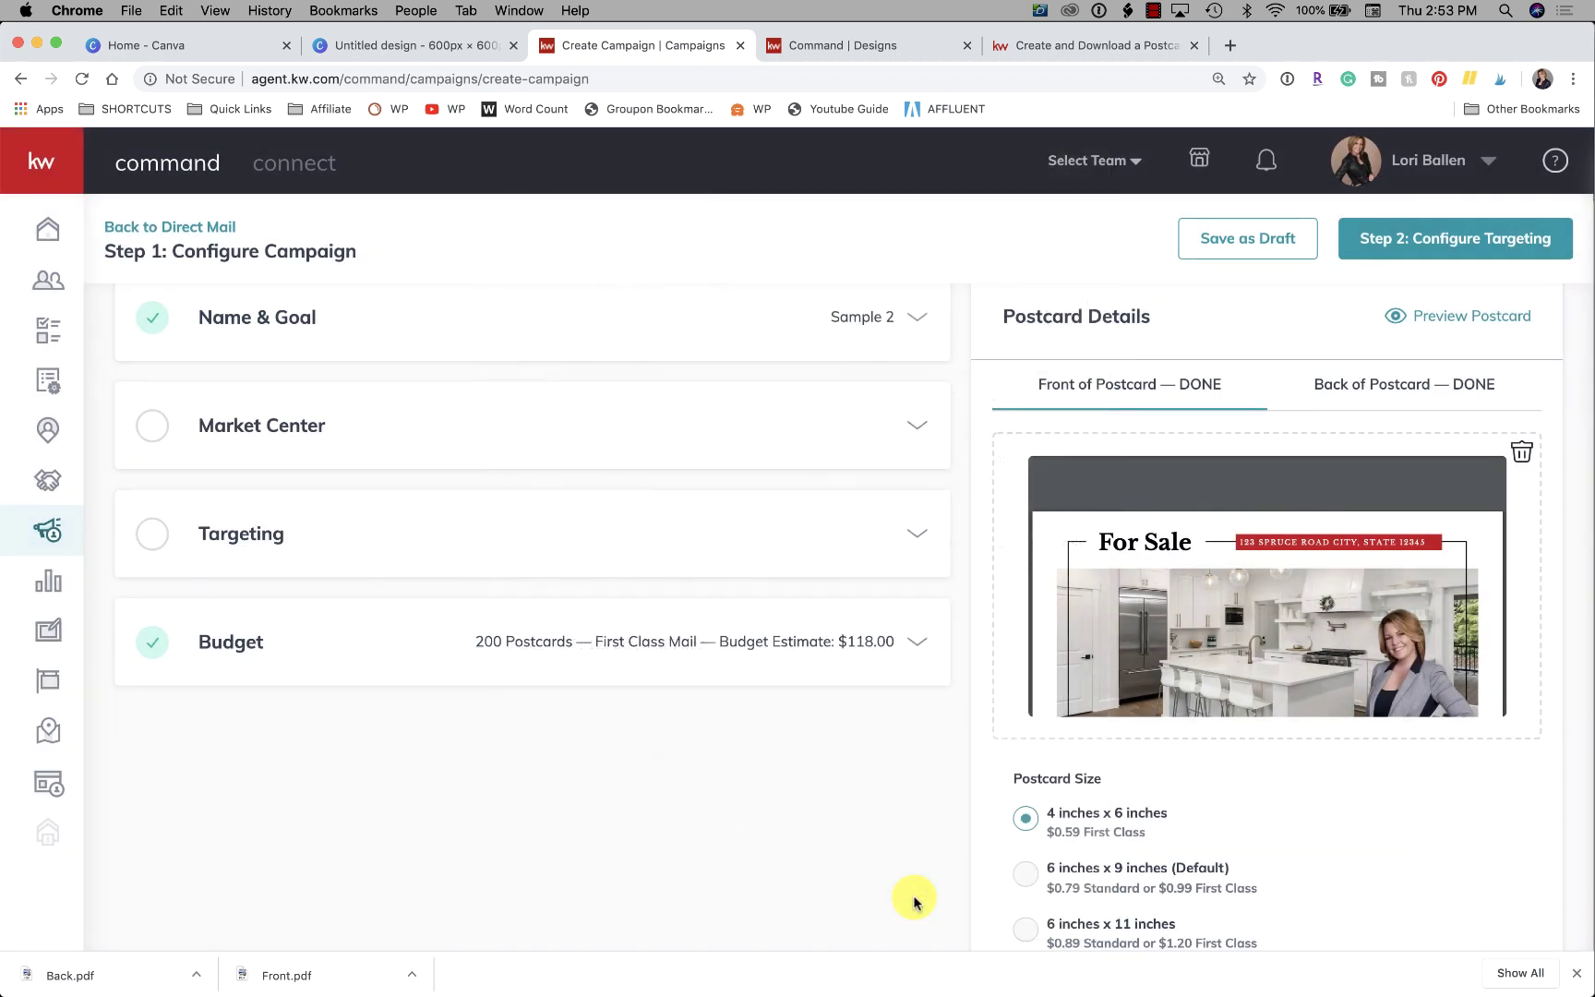
{"action": "scroll", "coordinate": [1269, 487], "scroll_direction": "down", "scroll_amount": 2}
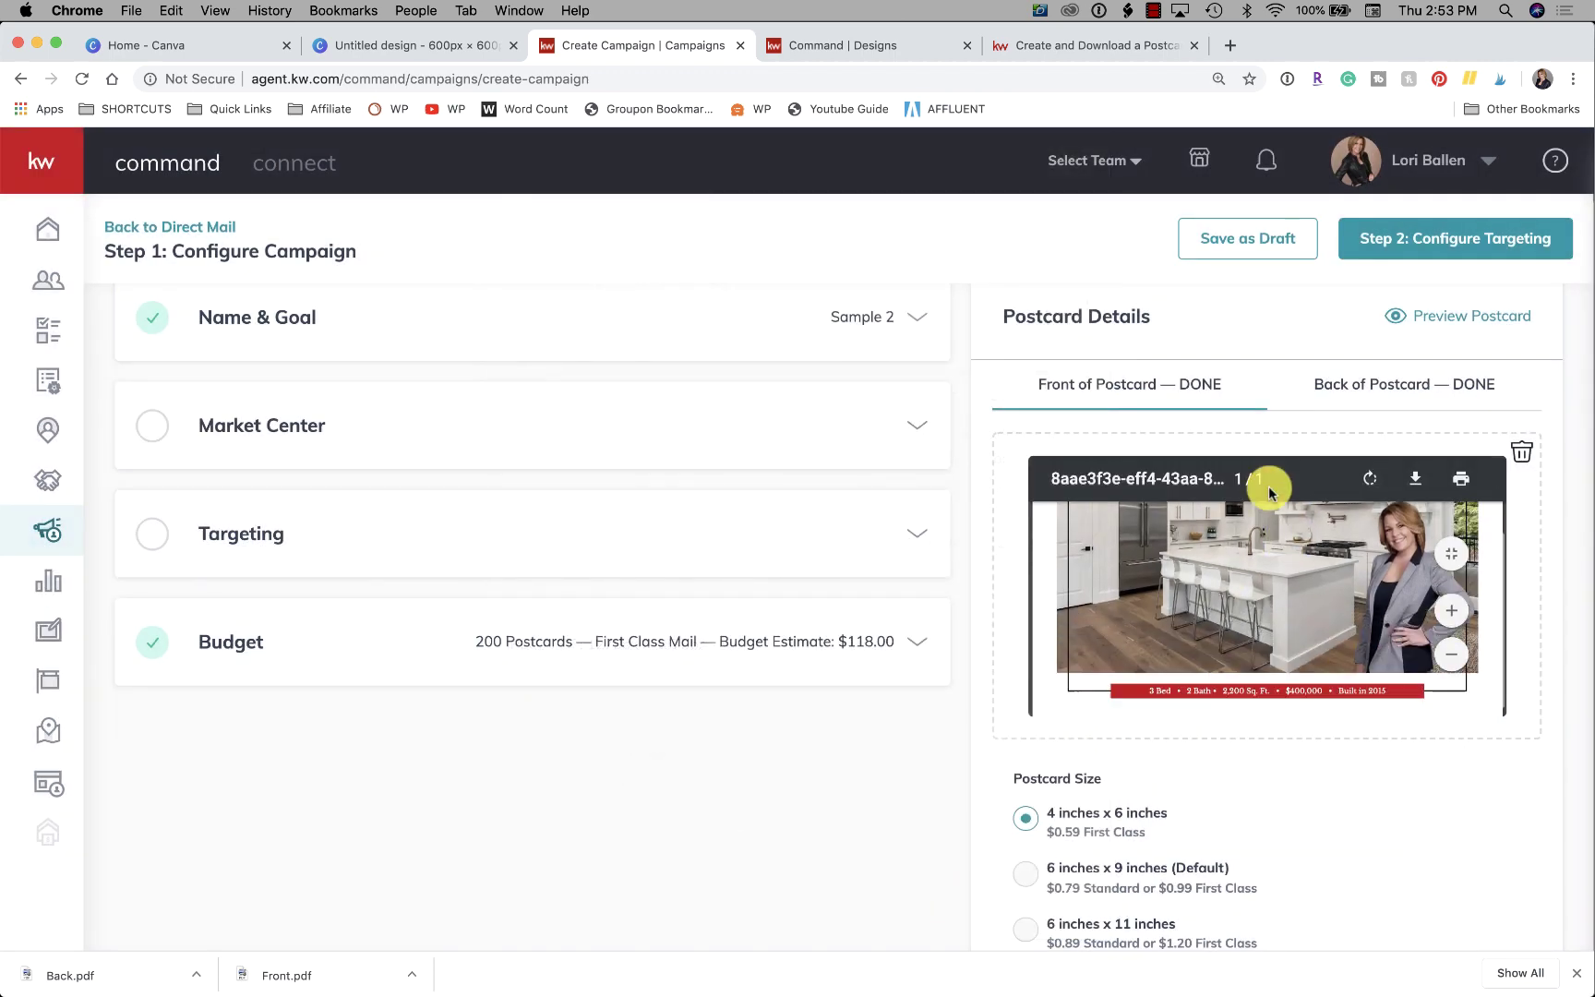
{"action": "scroll", "coordinate": [1269, 486], "scroll_direction": "down", "scroll_amount": 2}
{"action": "scroll", "coordinate": [1268, 485], "scroll_direction": "up", "scroll_amount": 3}
{"action": "scroll", "coordinate": [560, 381], "scroll_direction": "up", "scroll_amount": 2}
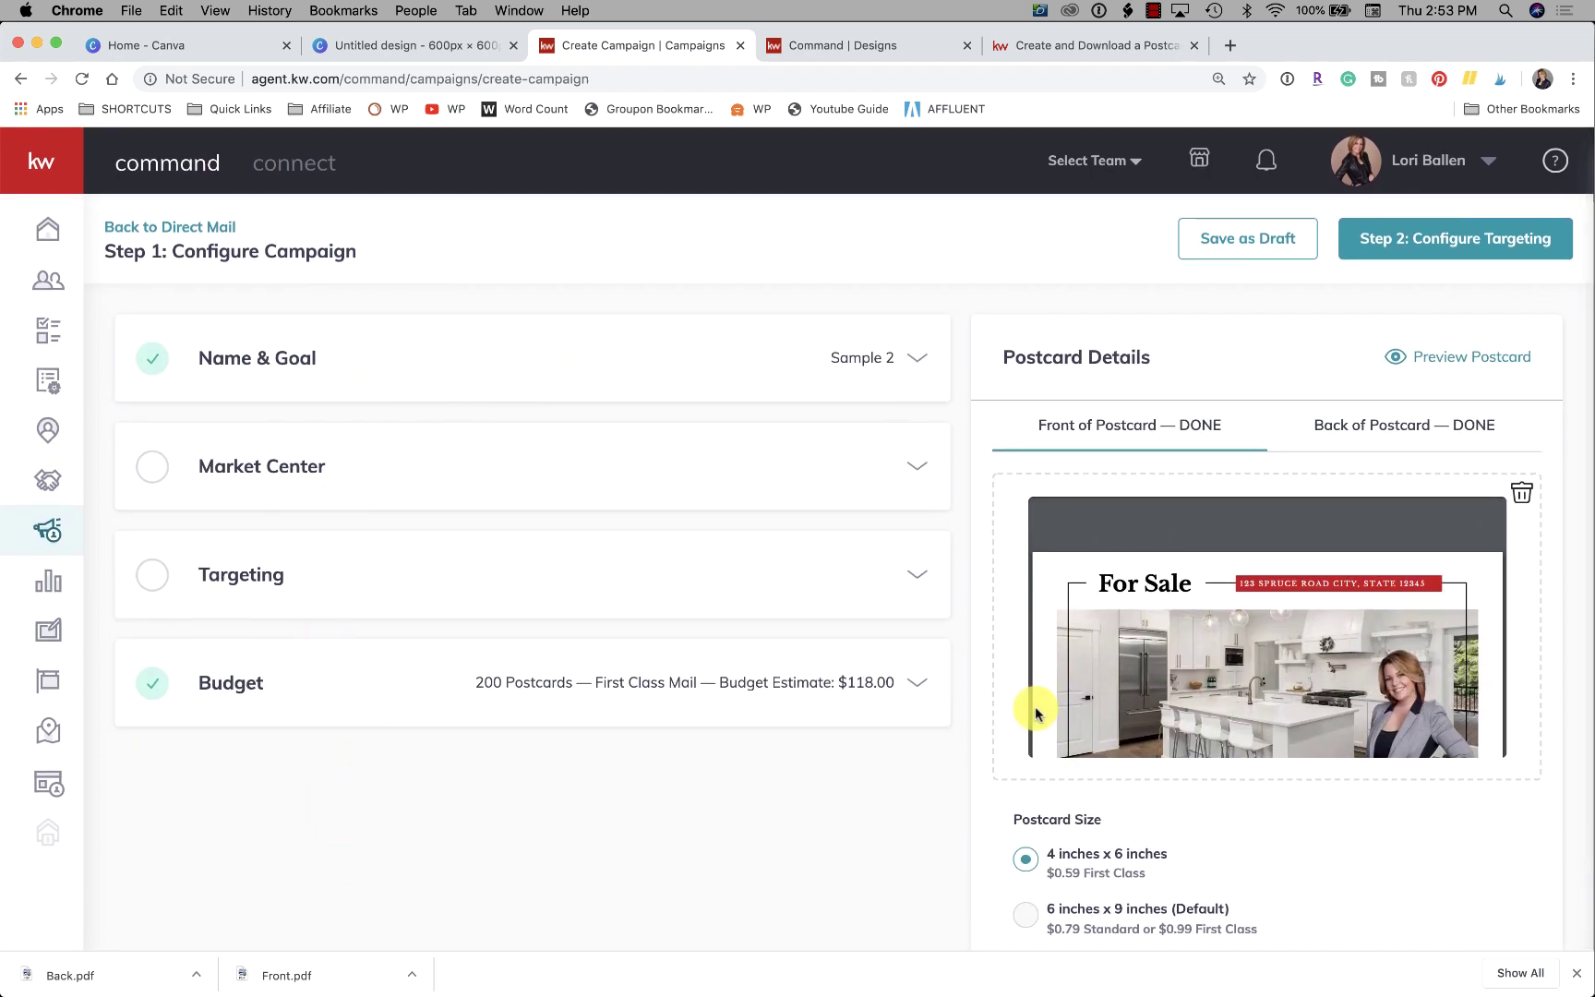
{"action": "left_click", "coordinate": [1431, 357]}
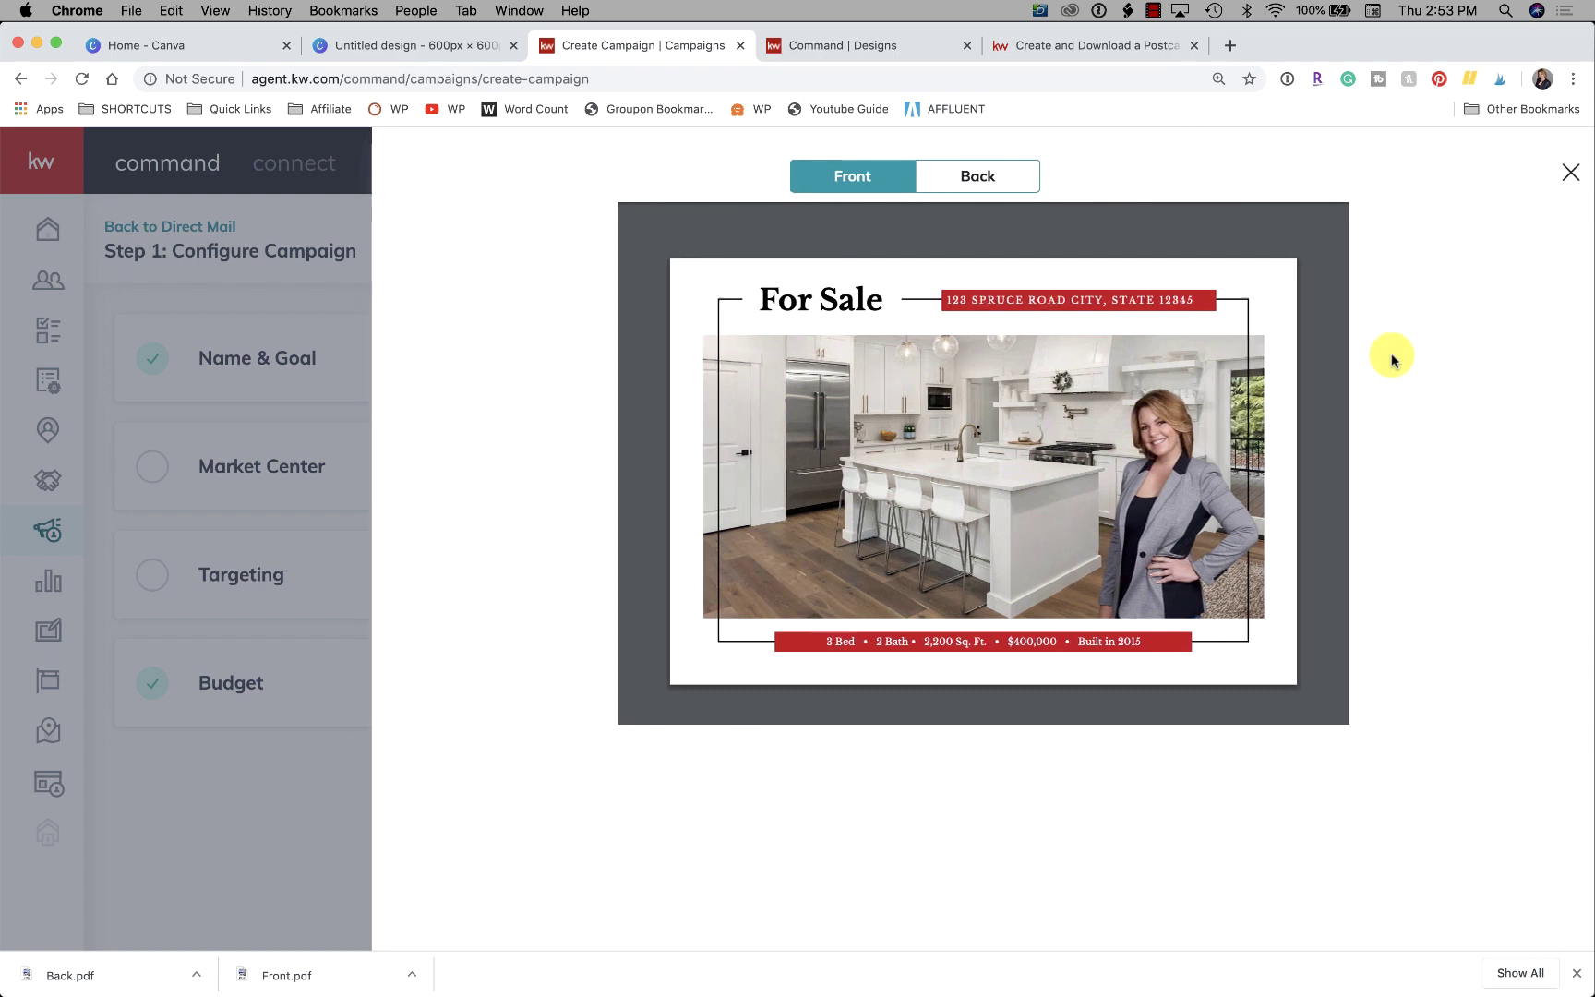
{"action": "mouse_move", "coordinate": [983, 474]}
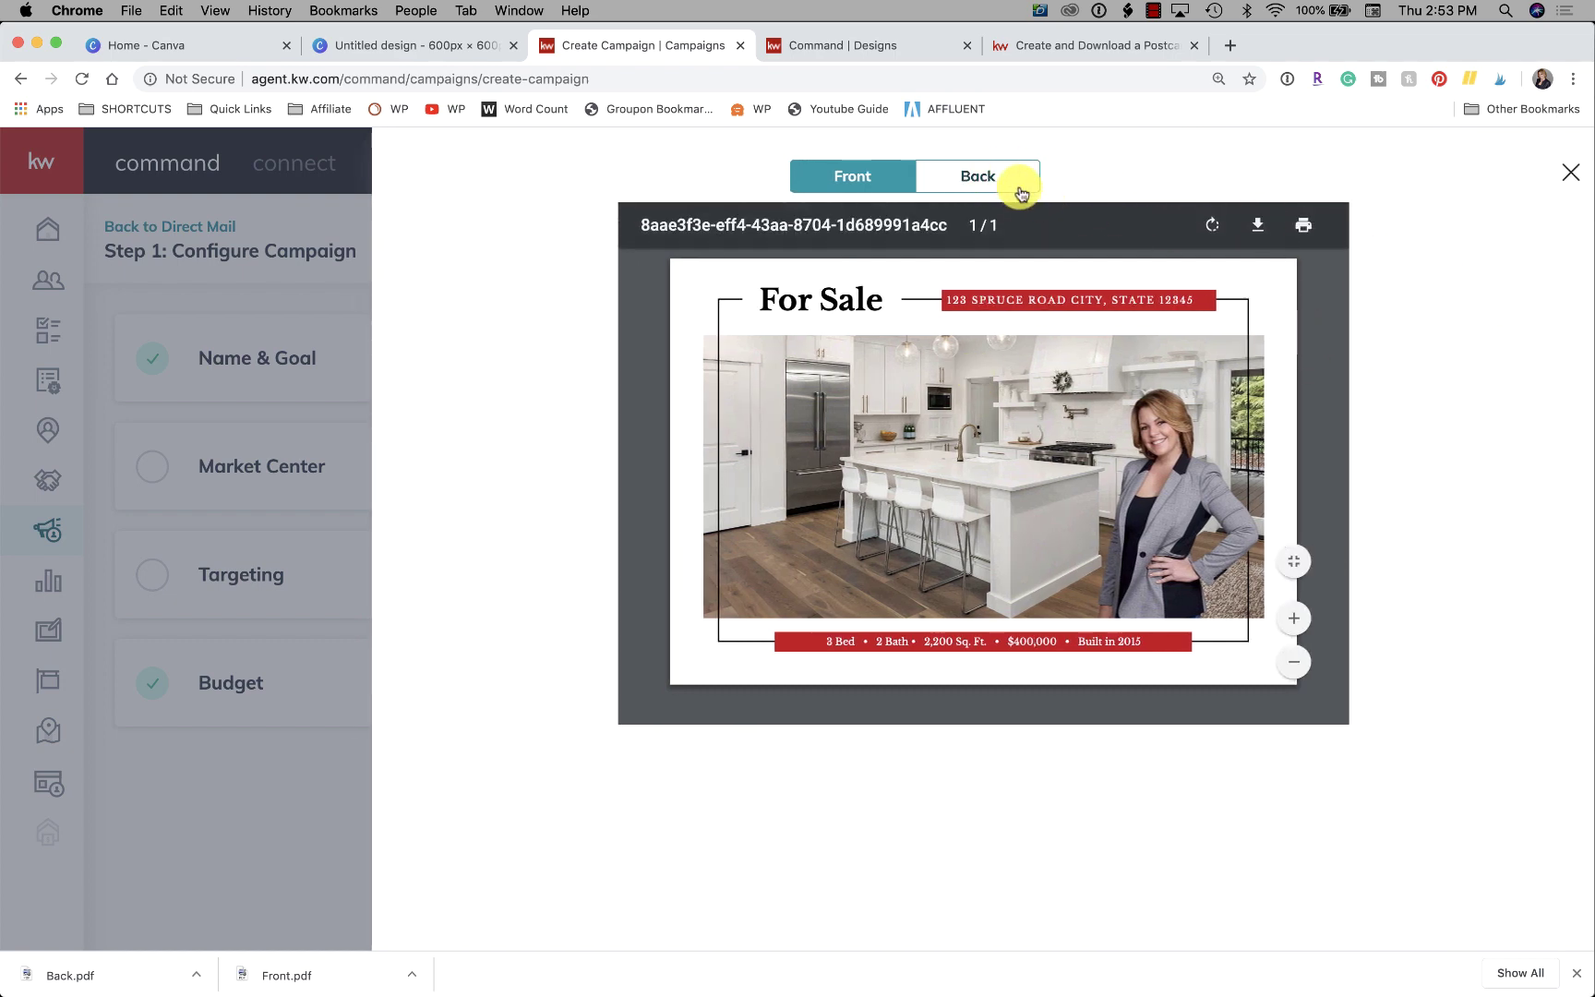
{"action": "left_click", "coordinate": [984, 177]}
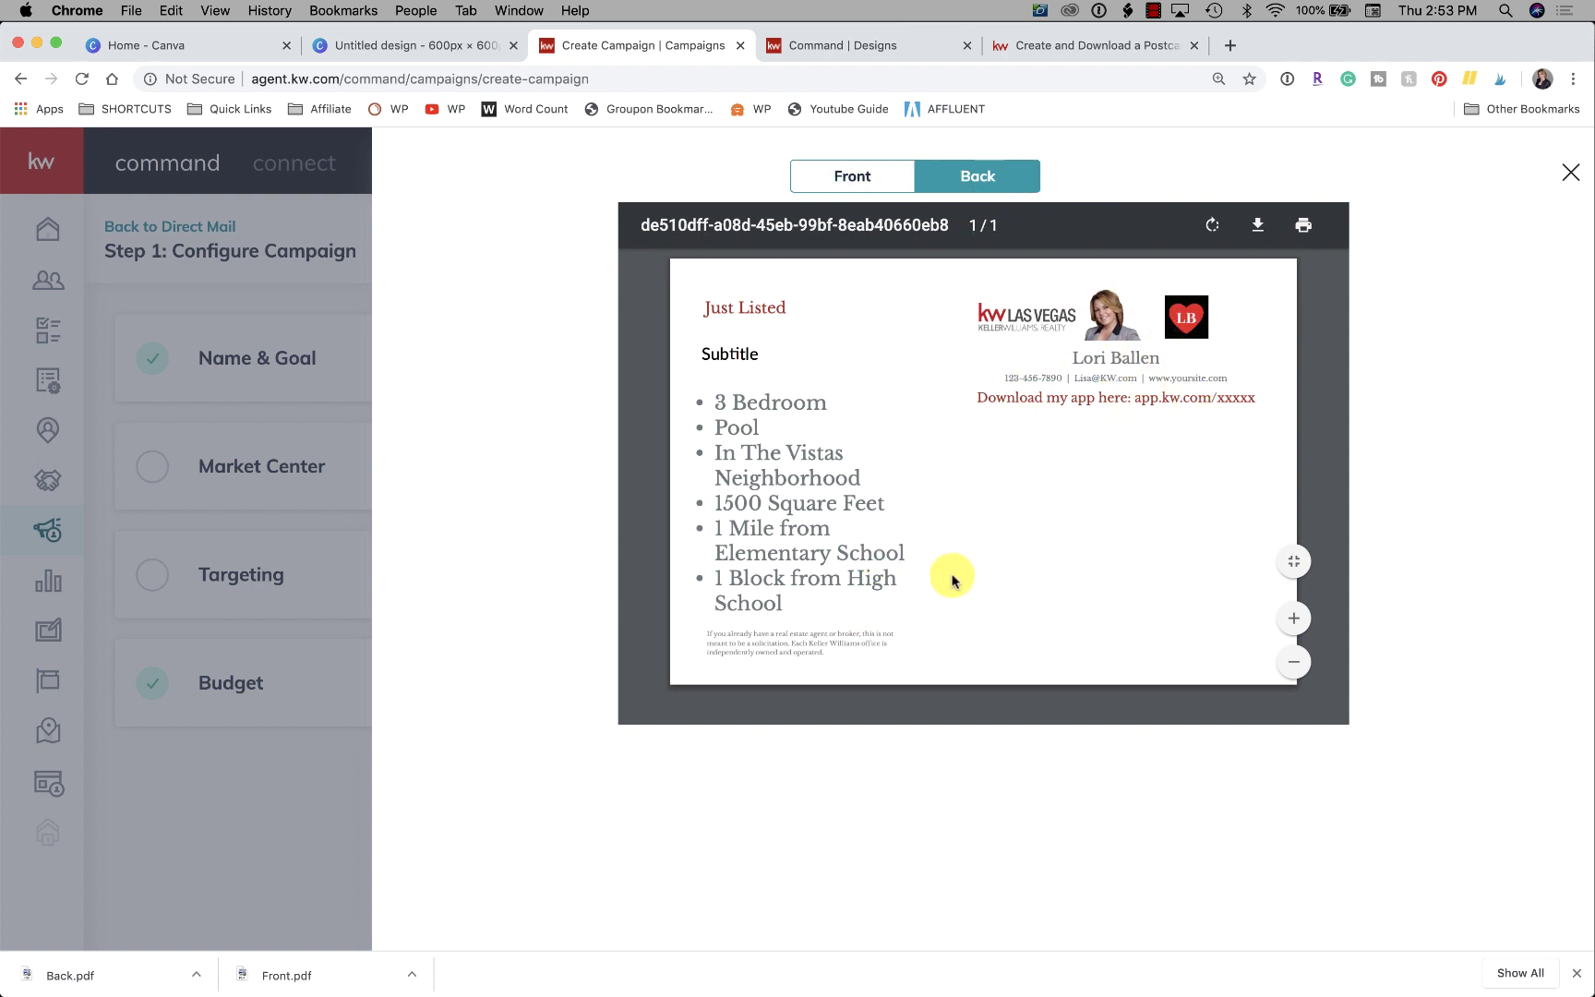
{"action": "left_click", "coordinate": [852, 177]}
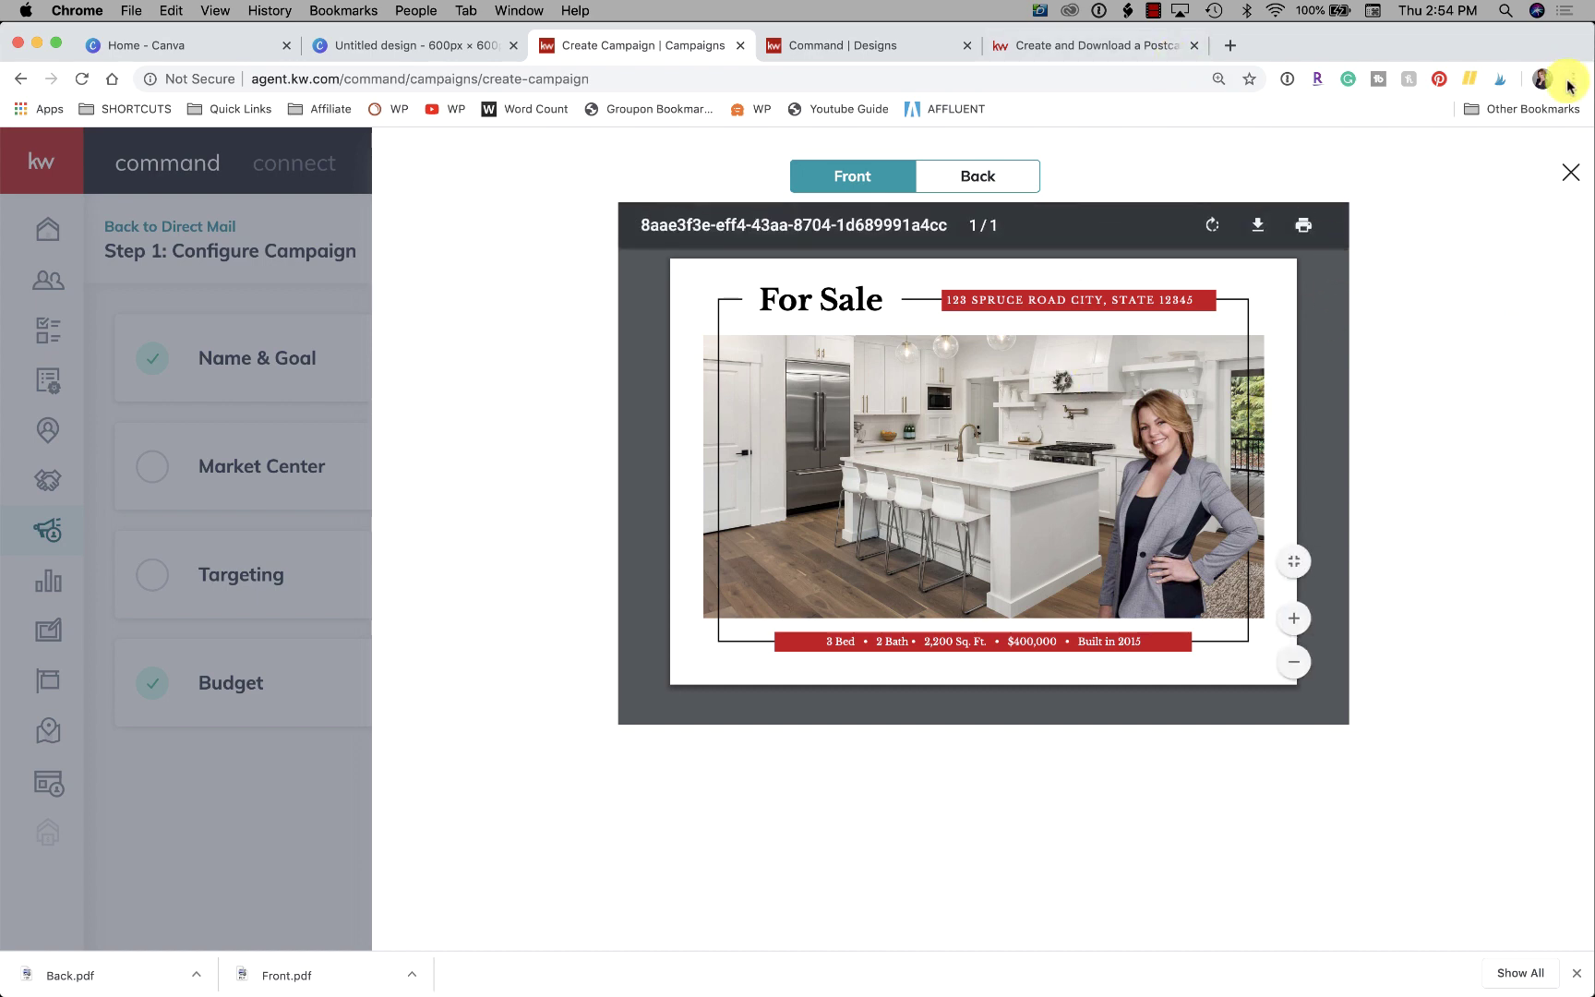
Close the preview and review the 4x6 First Class Postcard Details.
{"action": "left_click", "coordinate": [1569, 173]}
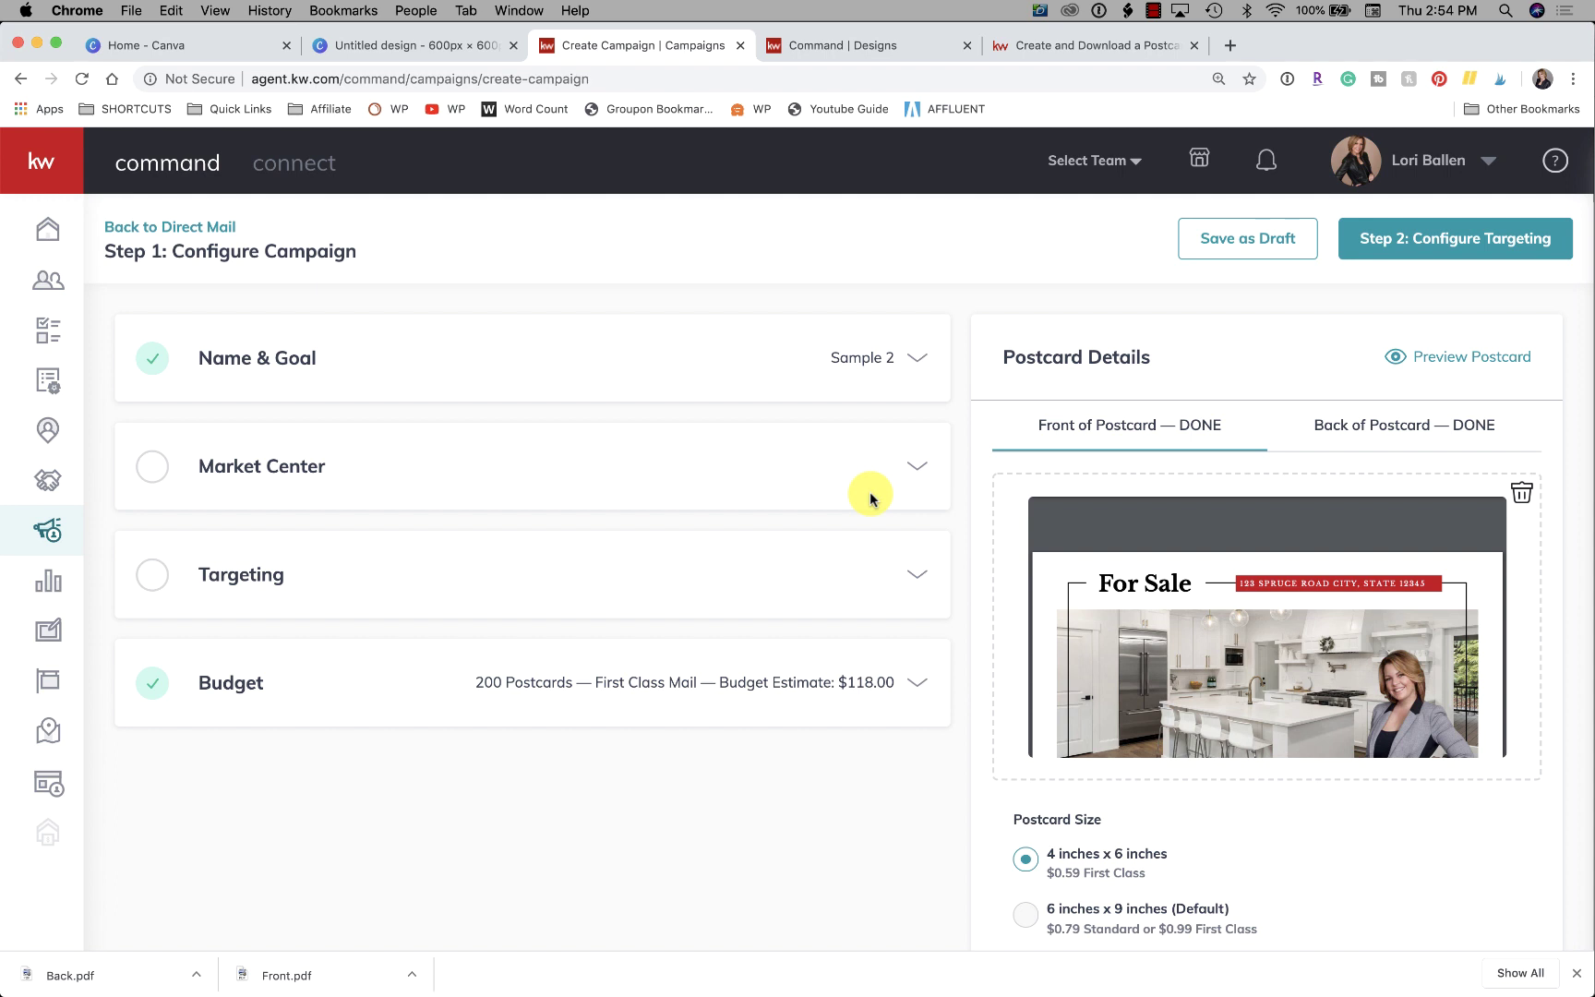
{"action": "scroll", "coordinate": [1246, 598], "scroll_direction": "down", "scroll_amount": 3}
{"action": "scroll", "coordinate": [1243, 603], "scroll_direction": "down", "scroll_amount": 3}
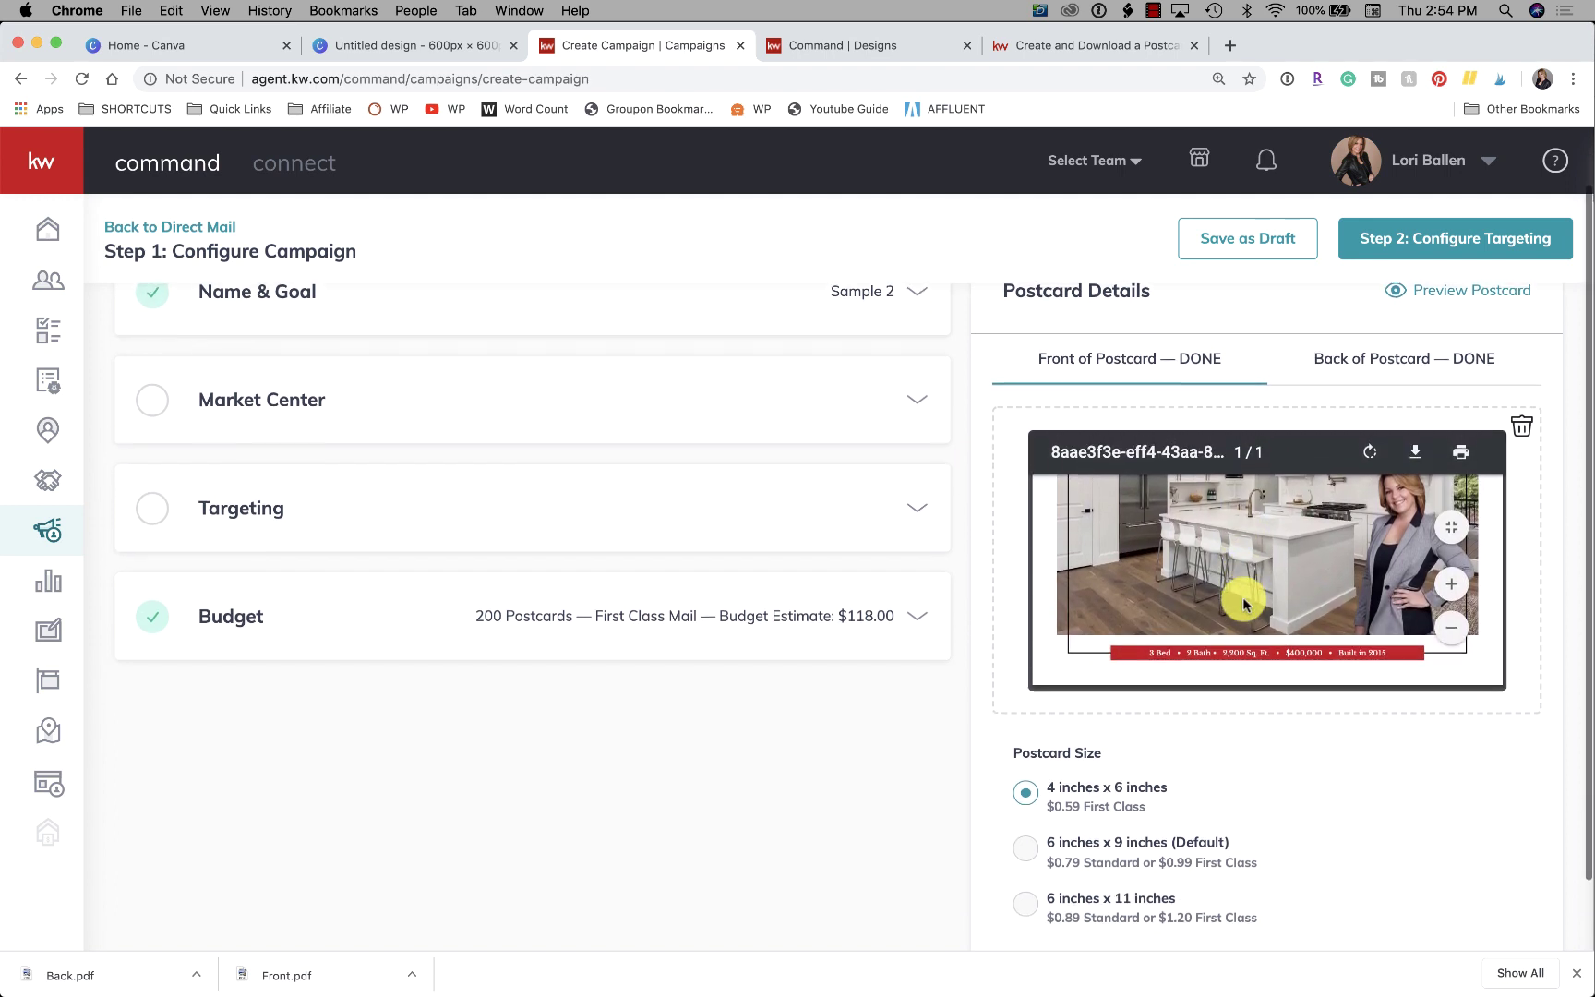
{"action": "scroll", "coordinate": [1244, 605], "scroll_direction": "down", "scroll_amount": 1}
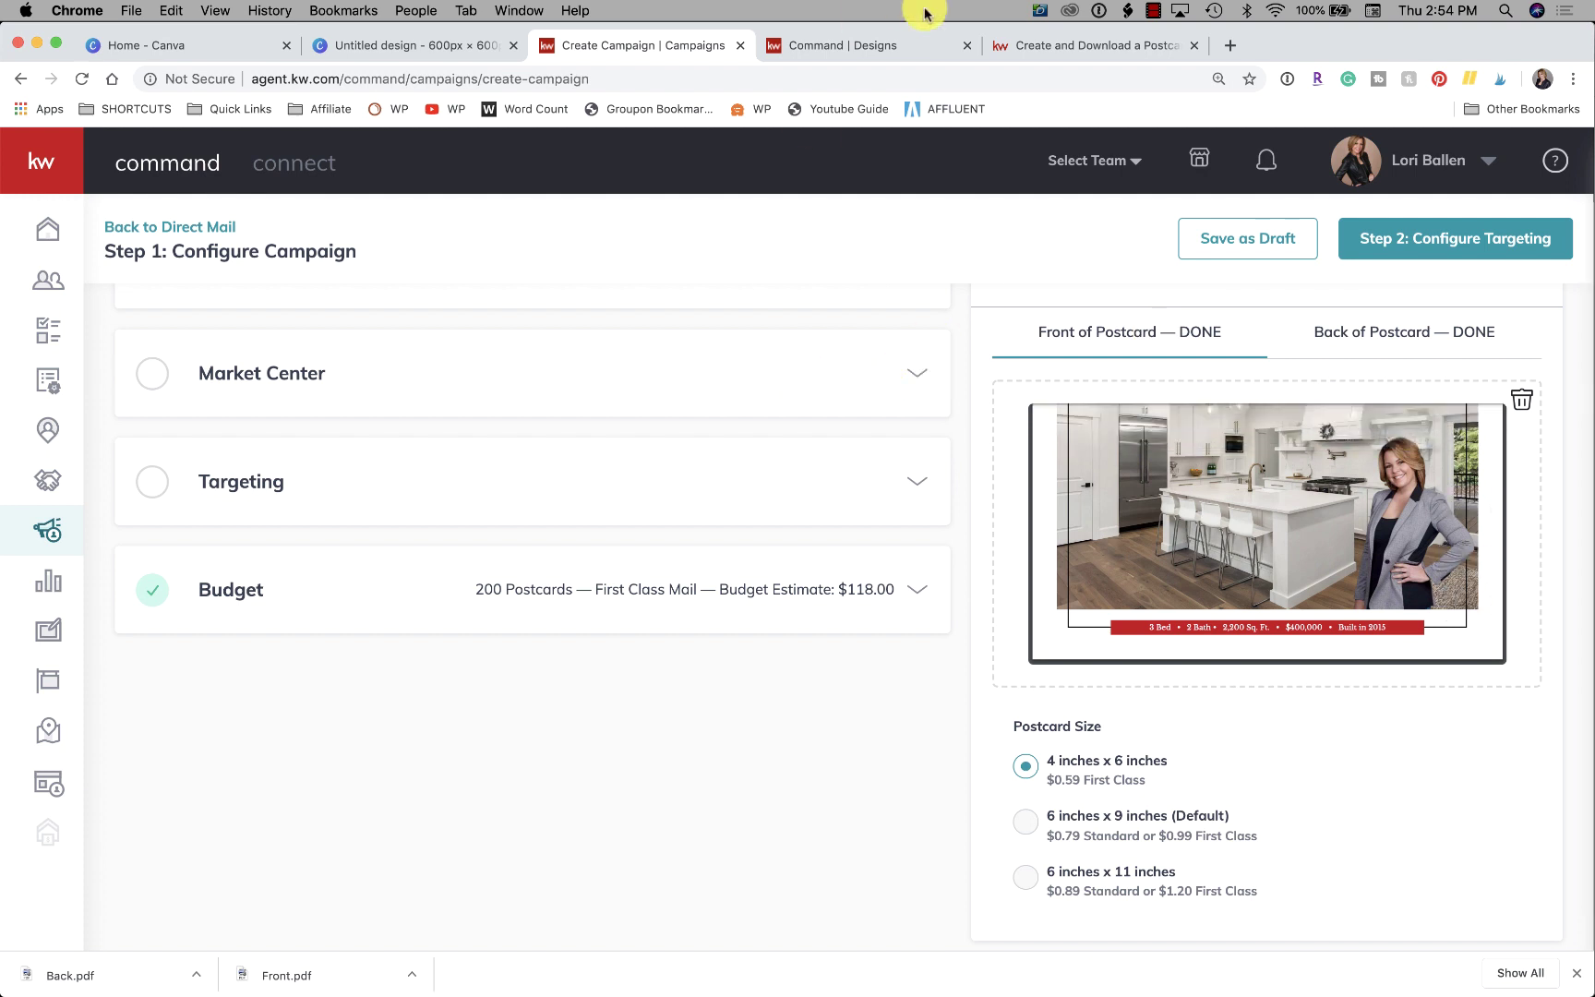
{"action": "left_click", "coordinate": [1152, 12]}
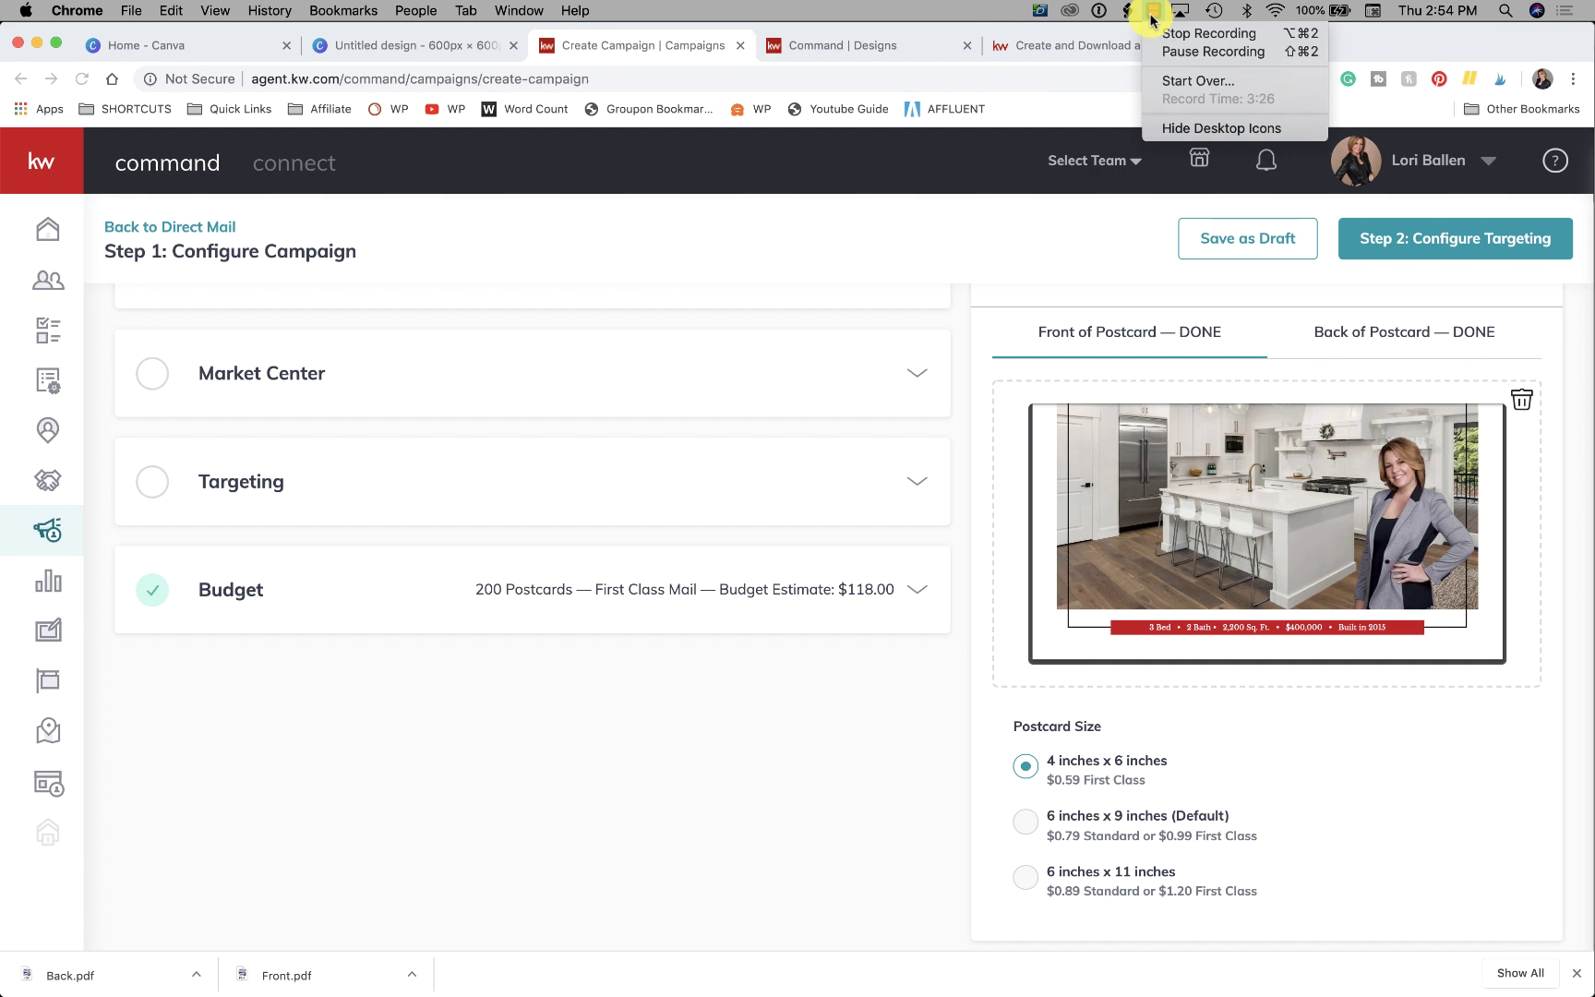